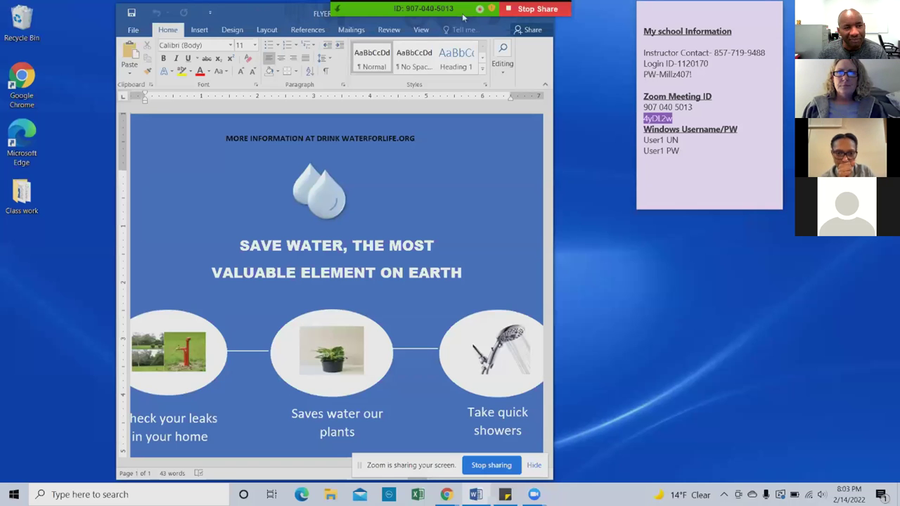
Step: Move and maximize the FLYER window, then scroll through the flyer's five water-saving tips
left_click_drag(312, 21, 199, 45)
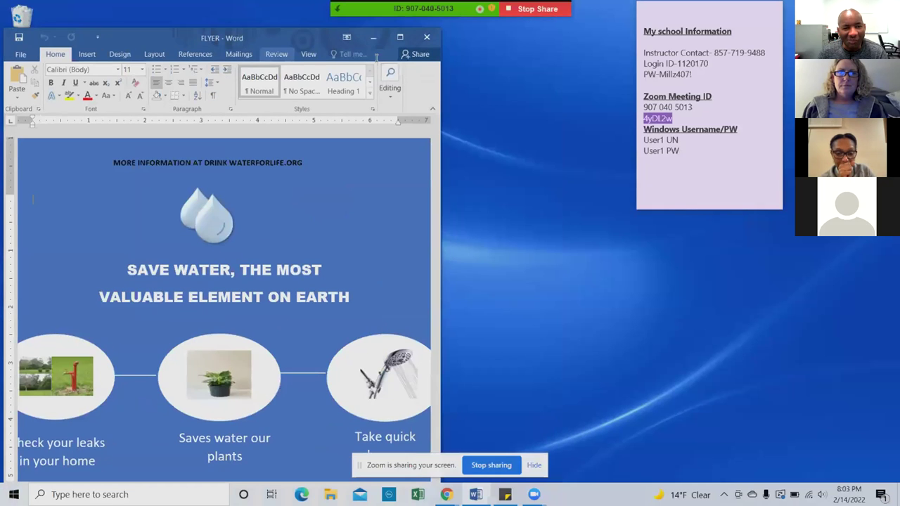
left_click(400, 36)
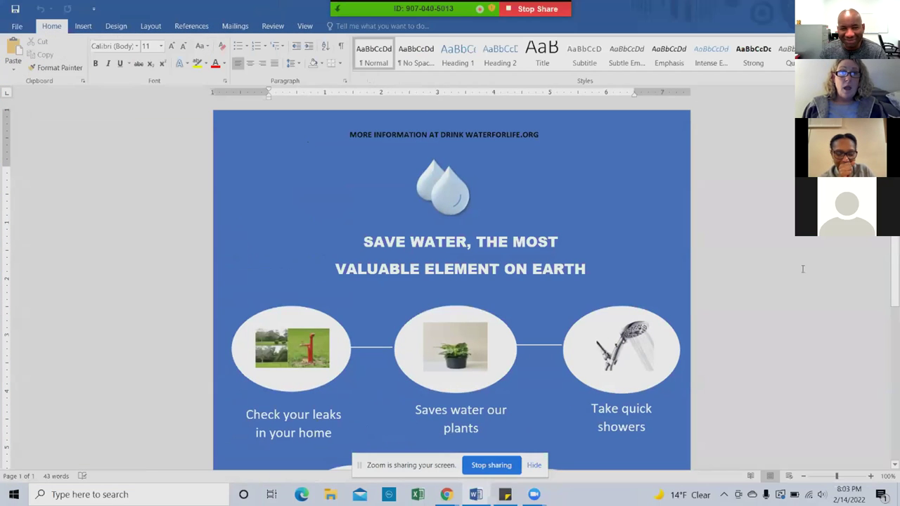
scroll(735, 201, "down", 3)
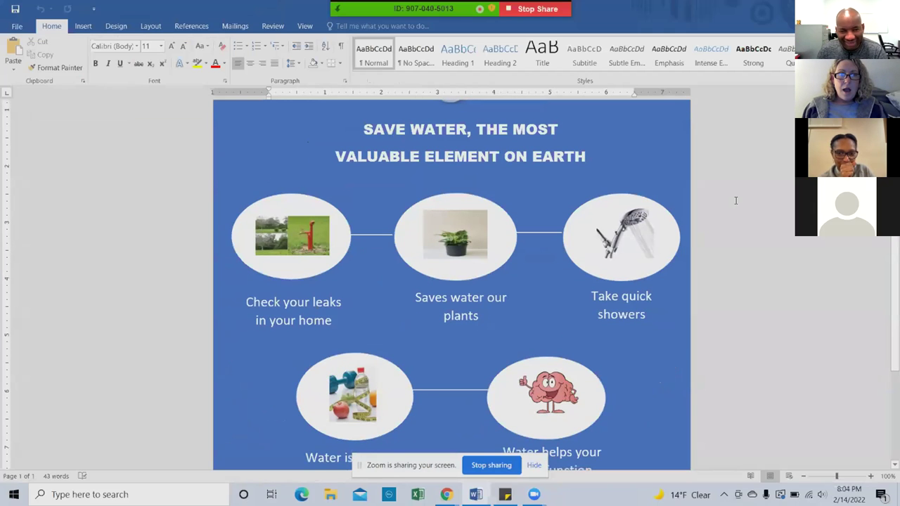
scroll(736, 200, "down", 4)
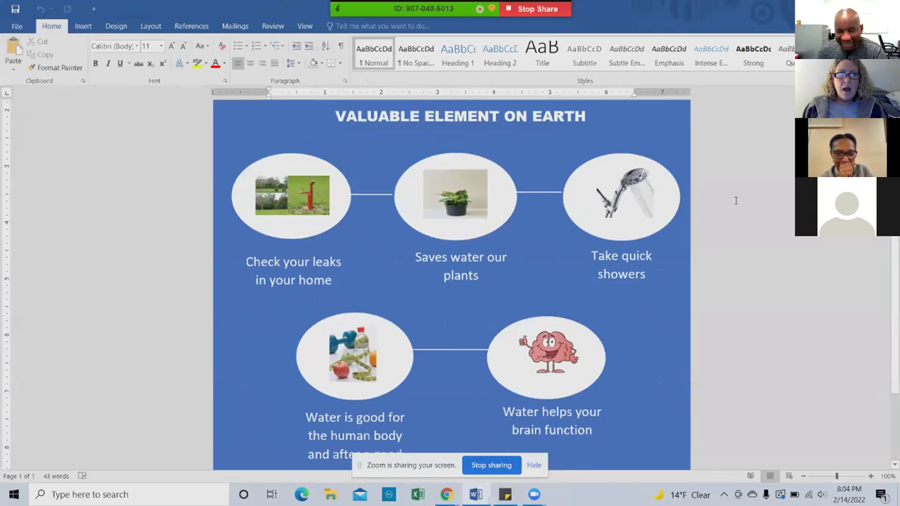
scroll(736, 200, "up", 7)
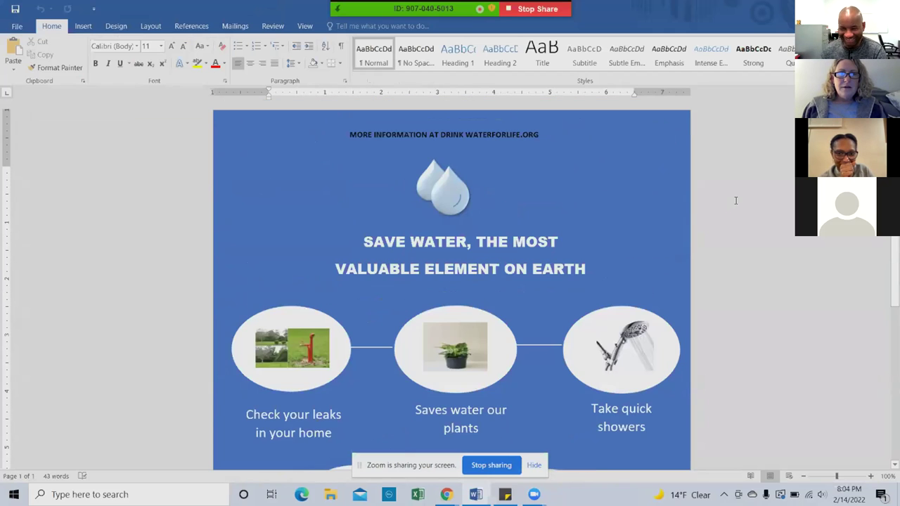
scroll(736, 200, "down", 7)
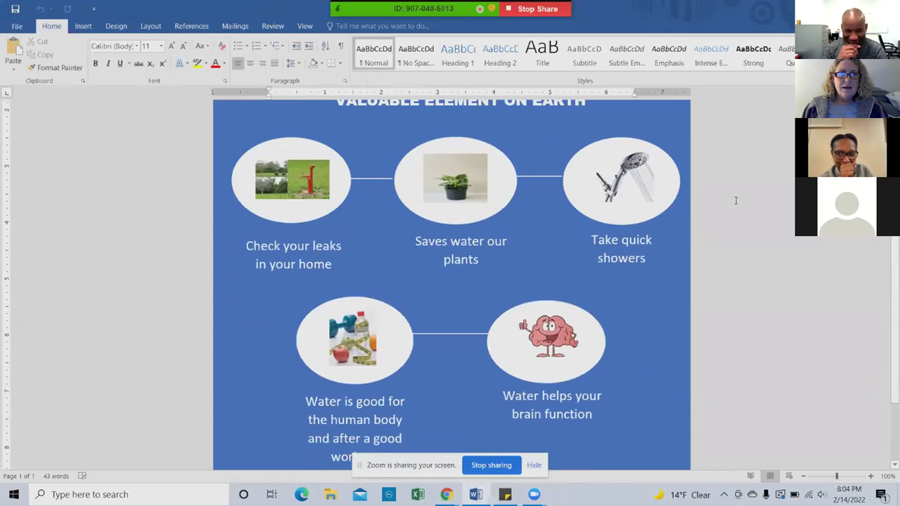
scroll(736, 200, "up", 5)
scroll(736, 201, "down", 3)
scroll(736, 200, "up", 6)
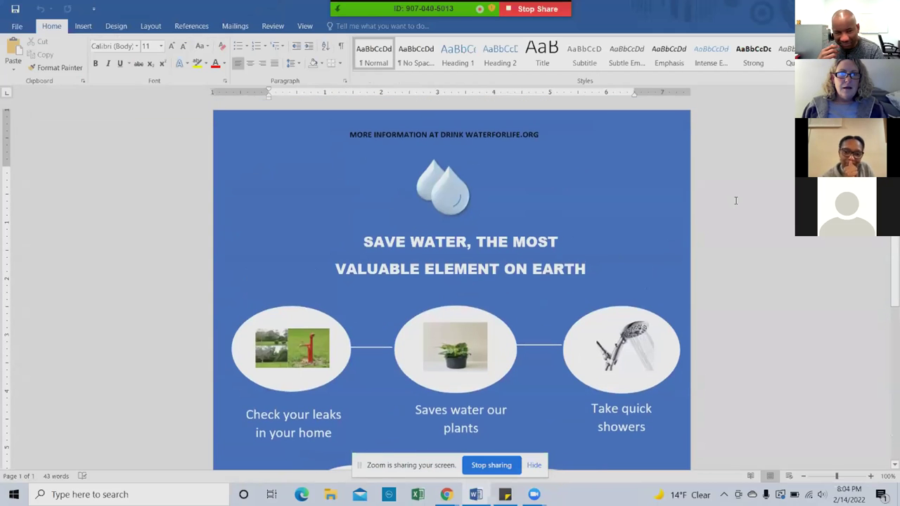
scroll(736, 201, "down", 4)
scroll(735, 200, "down", 5)
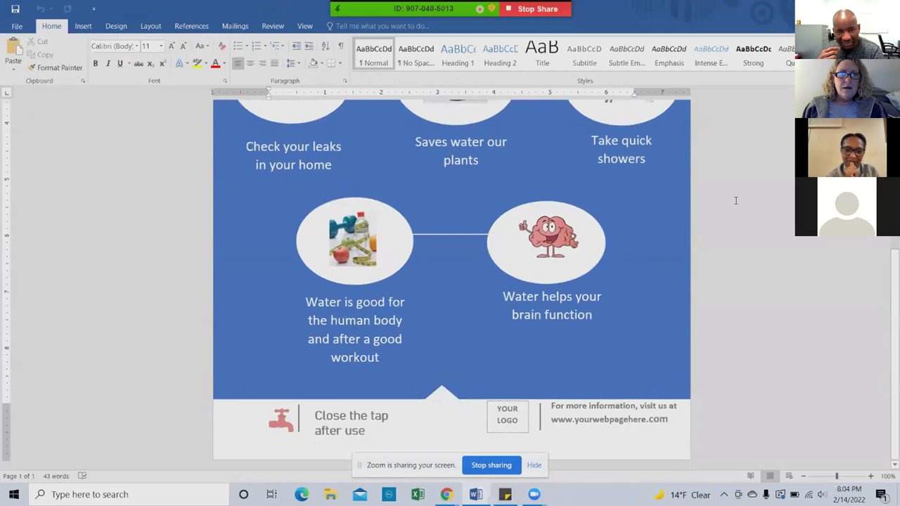
scroll(736, 201, "up", 5)
scroll(736, 200, "up", 3)
scroll(736, 200, "down", 2)
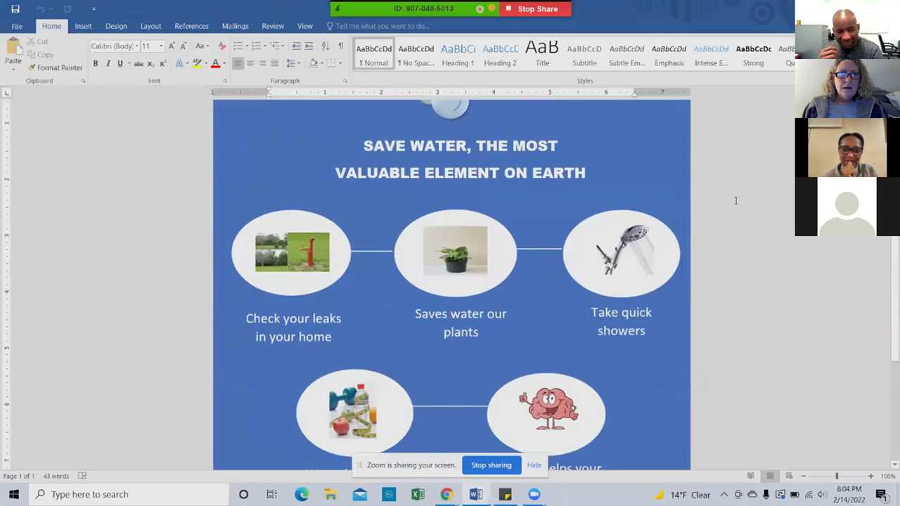
scroll(735, 200, "down", 2)
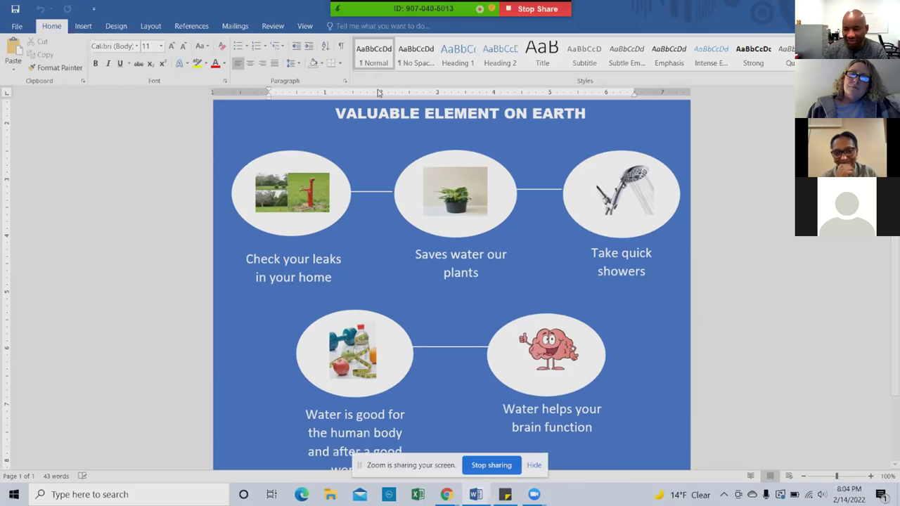
Step: Set the zoom to 50% so the whole one-page Save Water flyer fits on screen
scroll(700, 165, "down", 3)
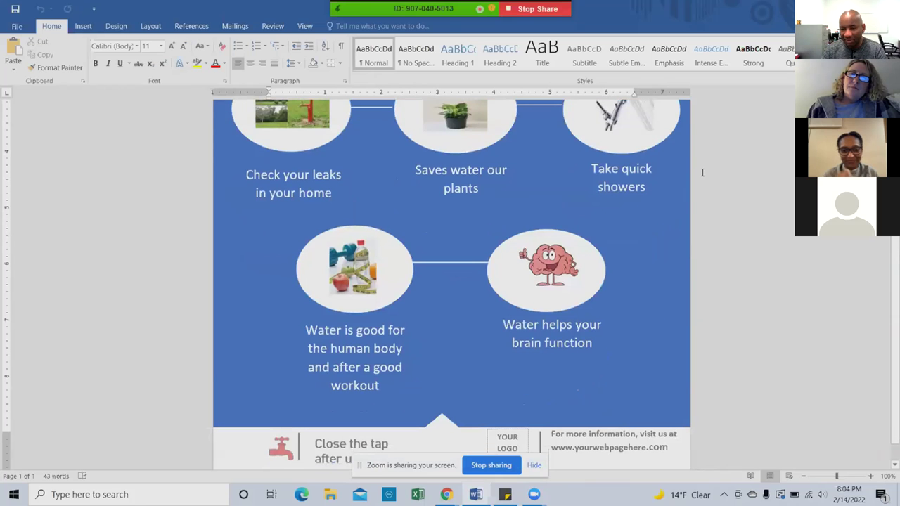
scroll(701, 172, "up", 3, "ctrl")
scroll(702, 172, "down", 8, "ctrl")
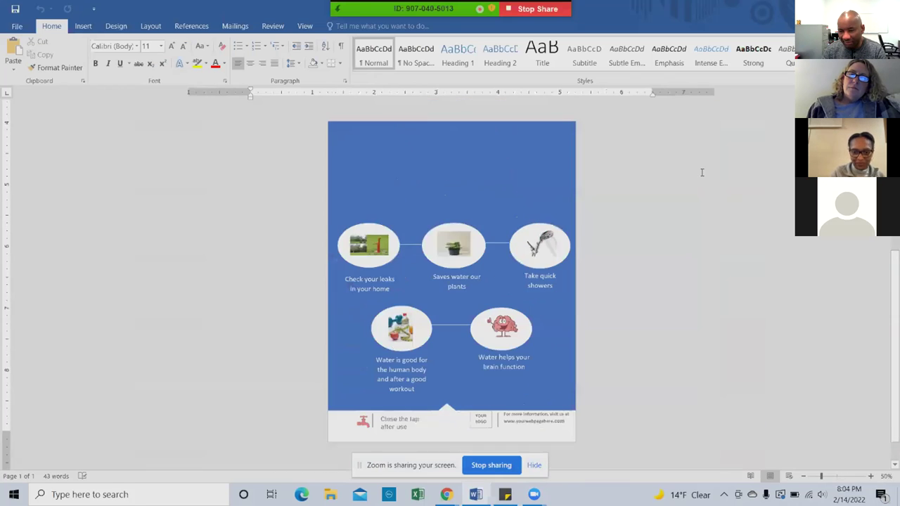
scroll(702, 172, "up", 3, "ctrl")
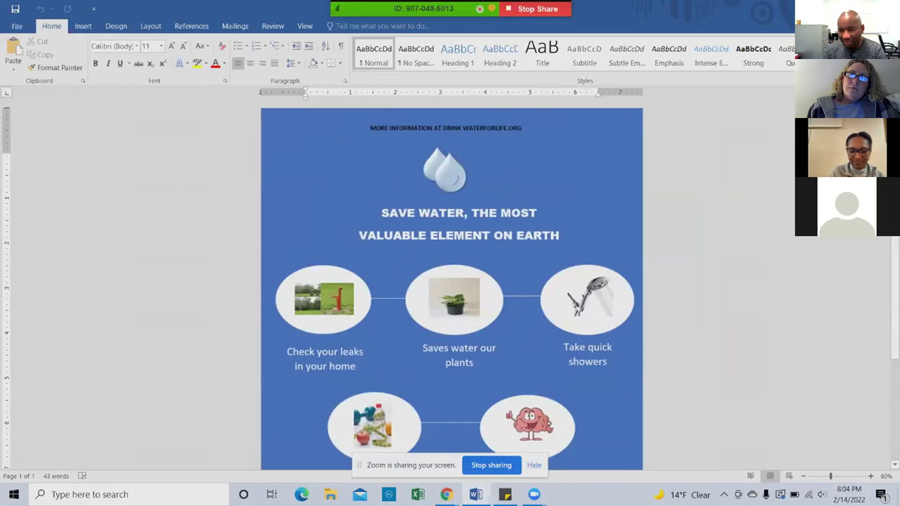
scroll(809, 354, "down", 3)
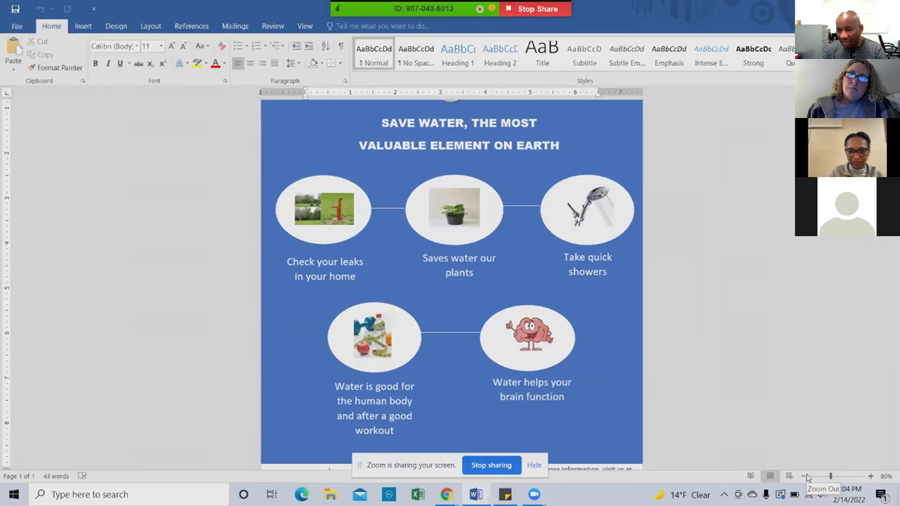
left_click(870, 477)
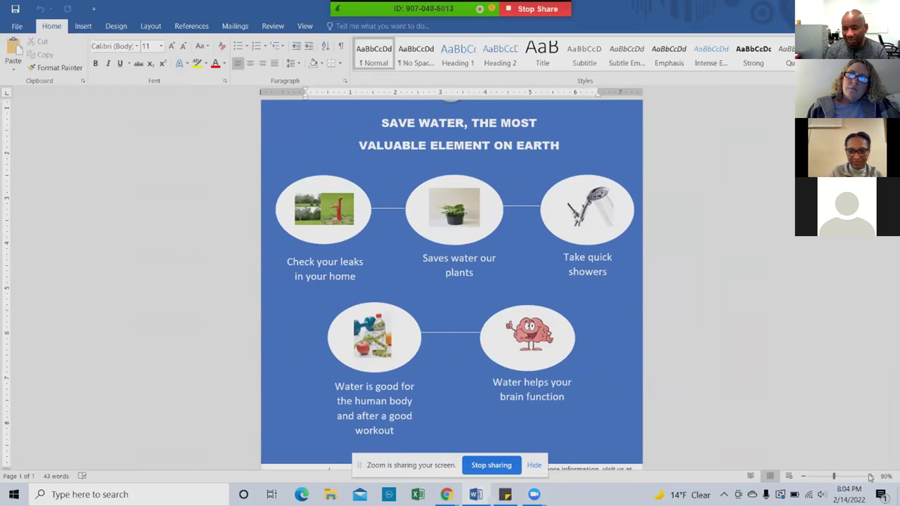
left_click(870, 477)
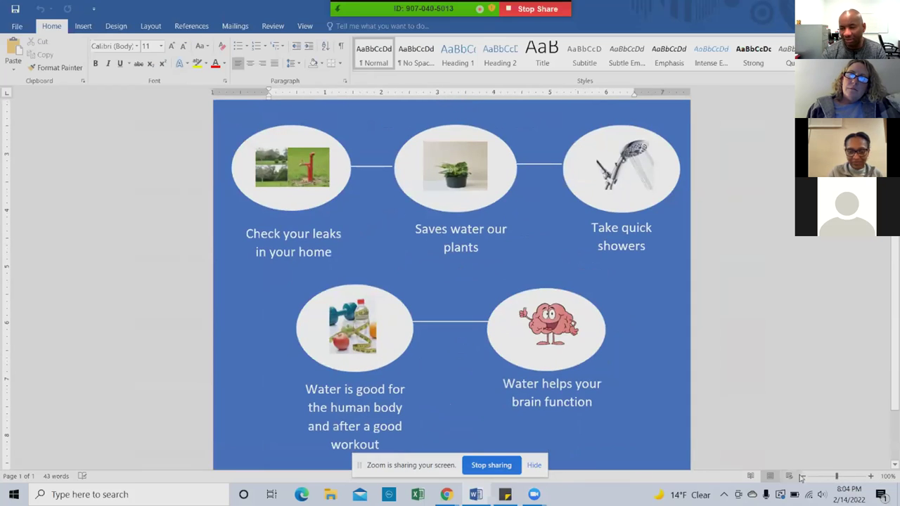
left_click(804, 478)
left_click(804, 477)
left_click(804, 477)
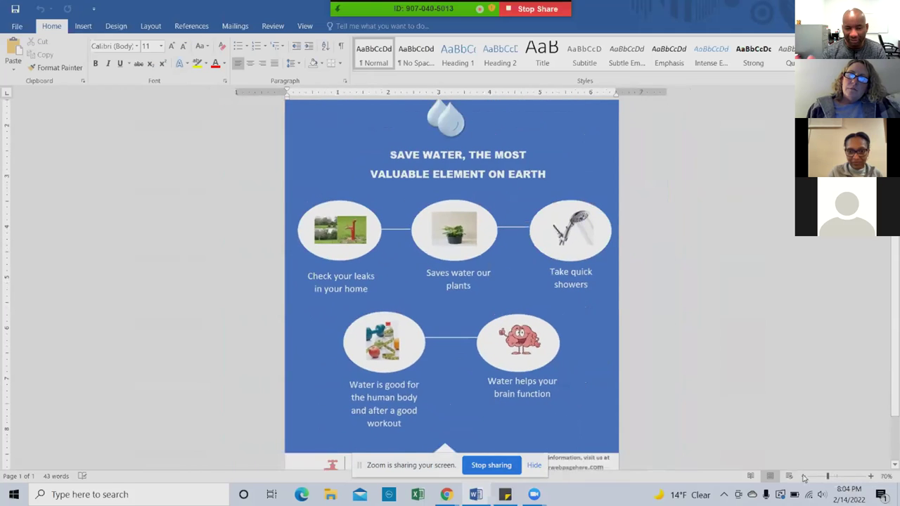
left_click(804, 478)
left_click(804, 477)
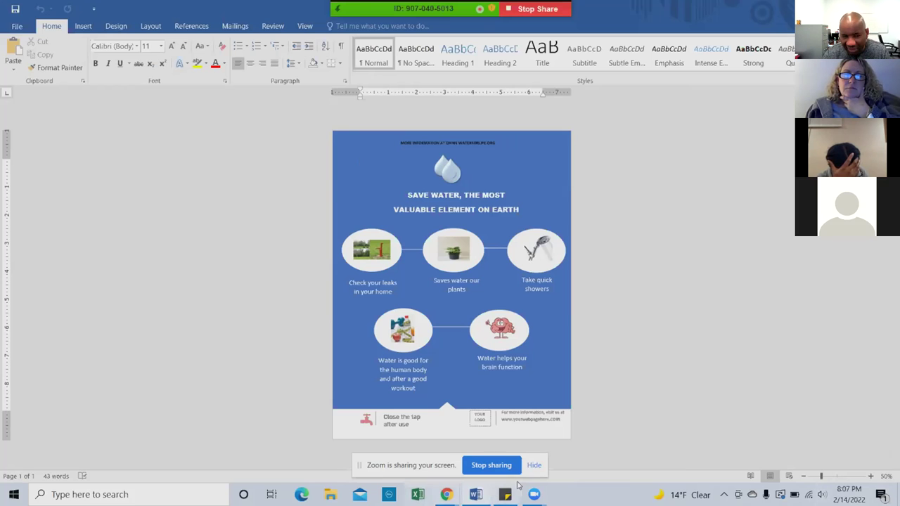
double_click(398, 422)
double_click(396, 424)
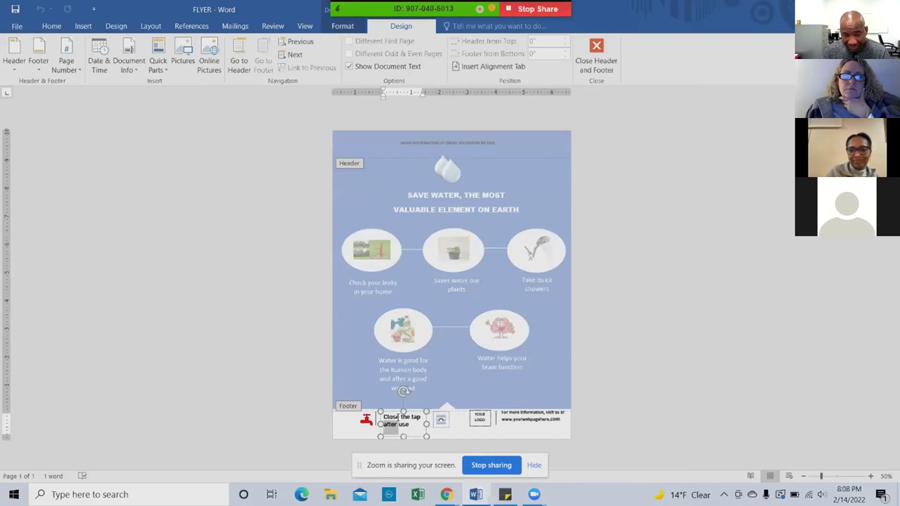
left_click(366, 421)
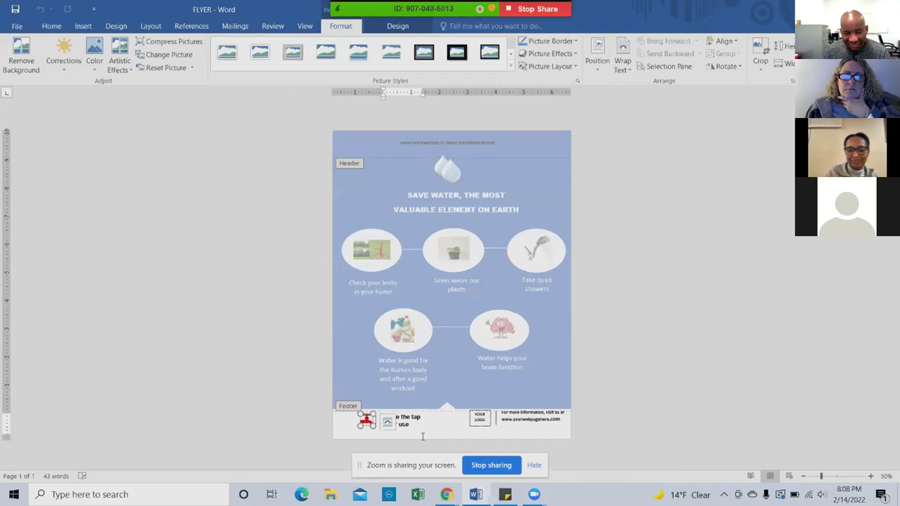
left_click(480, 420)
left_click(533, 420)
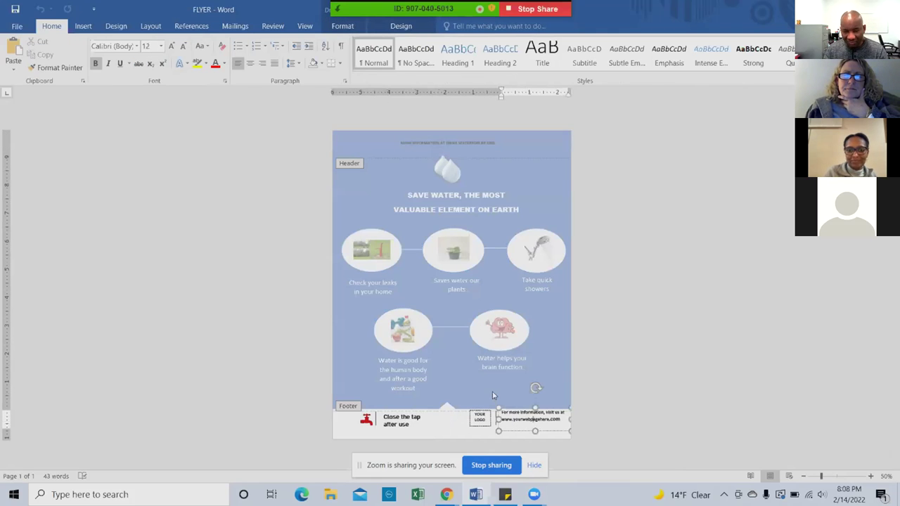
double_click(566, 399)
left_click(553, 411)
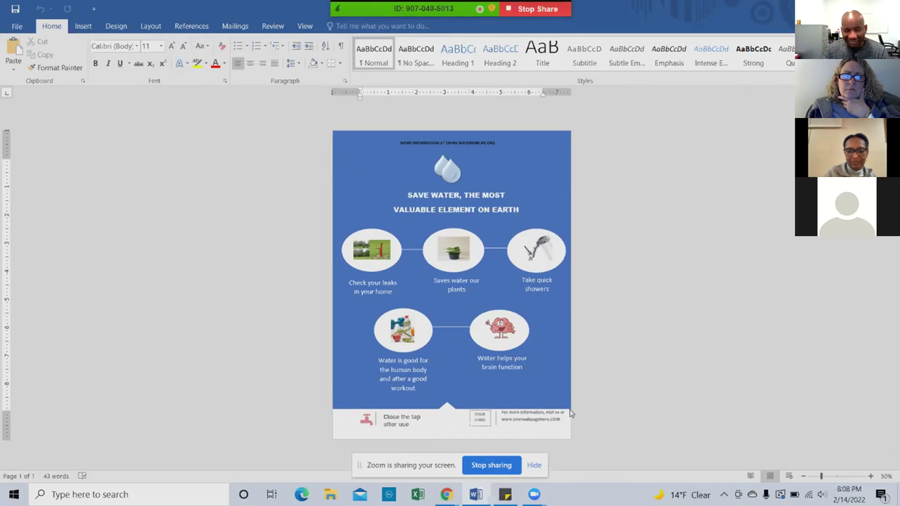
left_click_drag(570, 412, 567, 410)
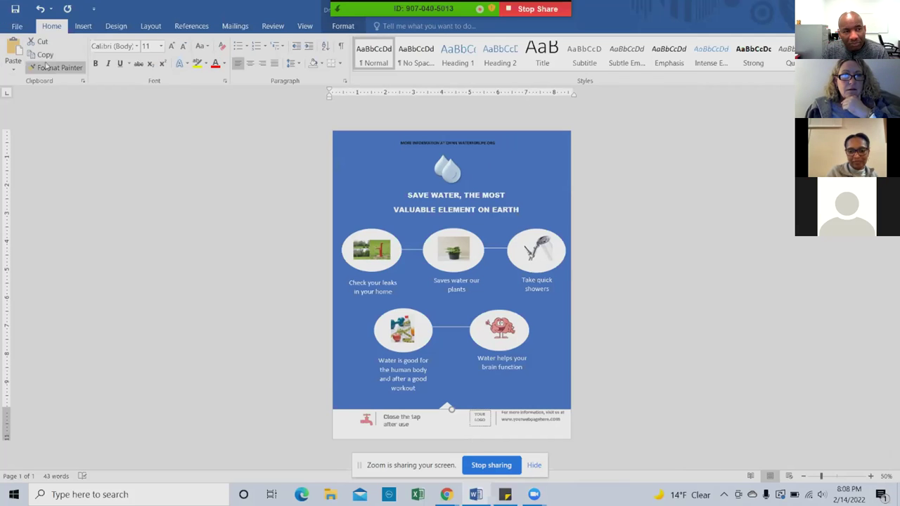
Step: Open the Online Pictures search from the Insert tab and close it without inserting anything
left_click(83, 26)
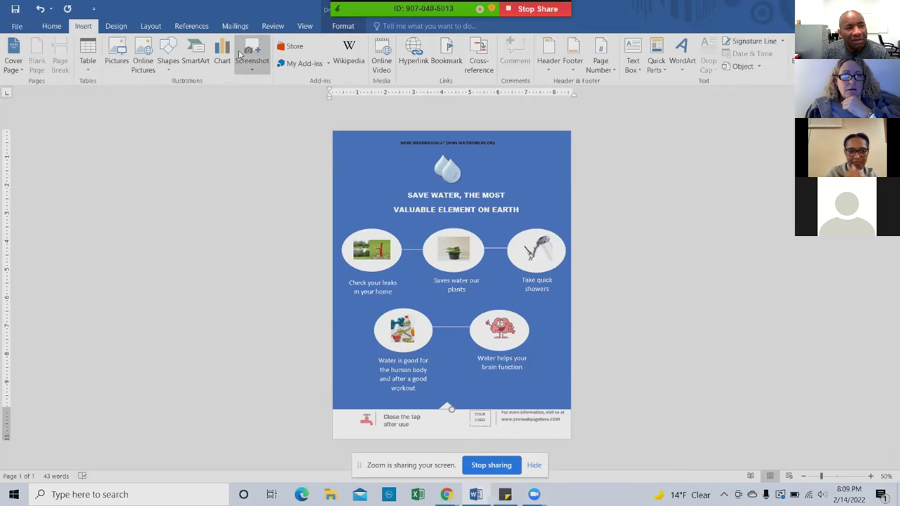
left_click(143, 52)
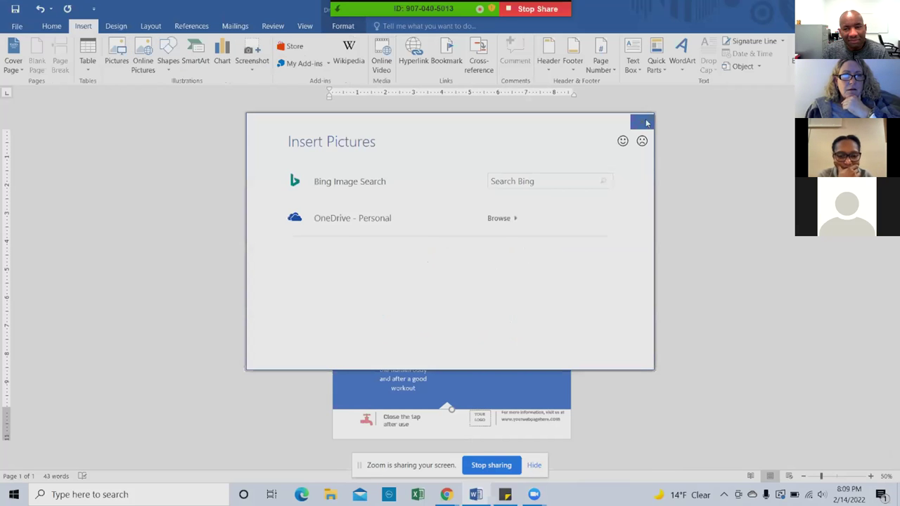
left_click(640, 141)
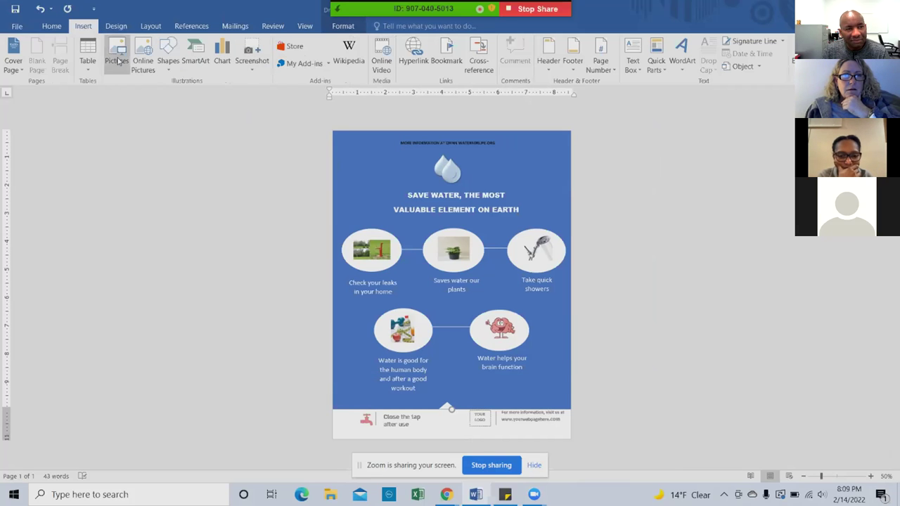
Step: Choose the straight Line shape from the Insert Shapes gallery
left_click(168, 56)
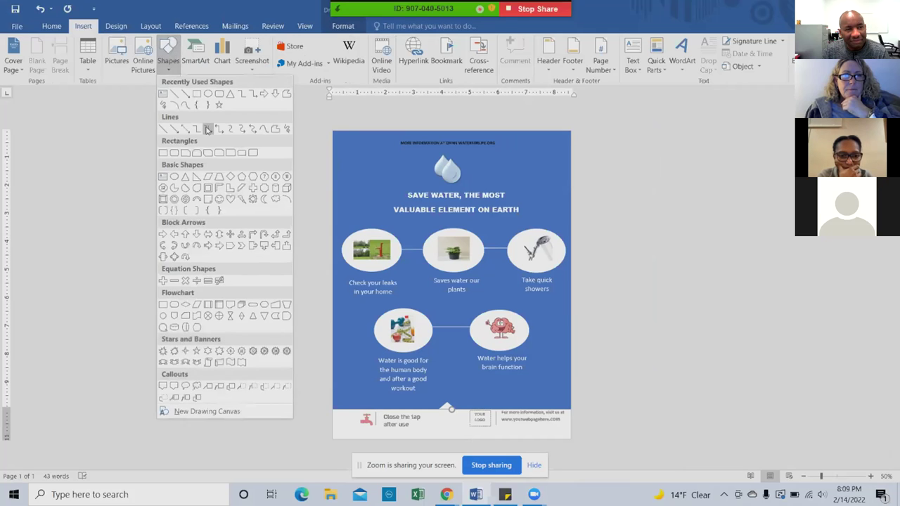
left_click(164, 130)
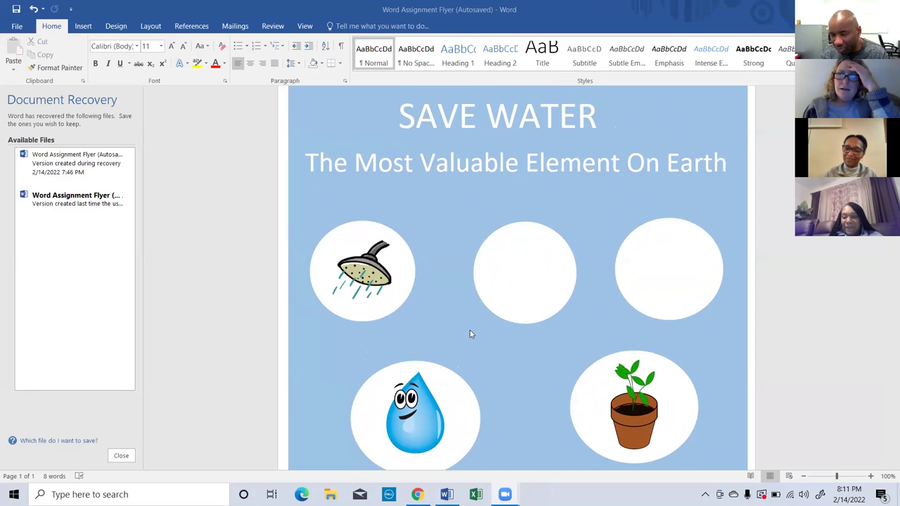
scroll(470, 346, "down", 2)
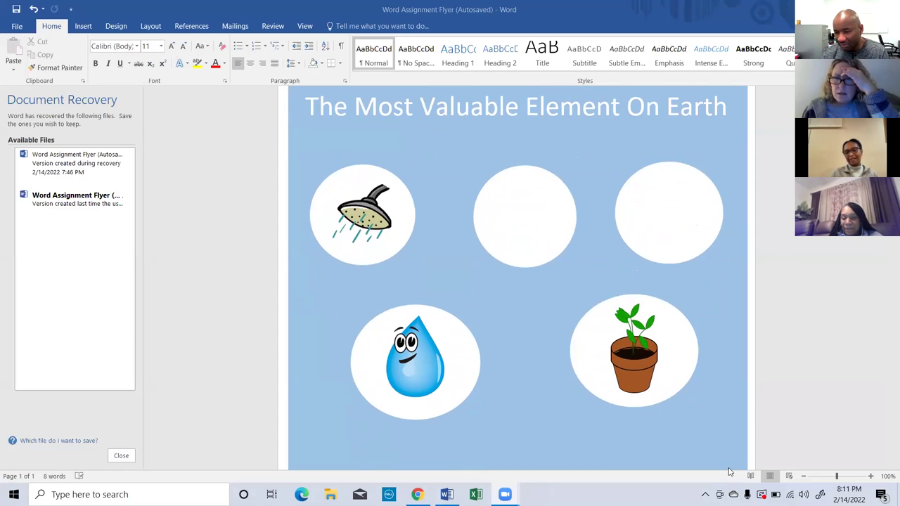
scroll(727, 476, "down", 1)
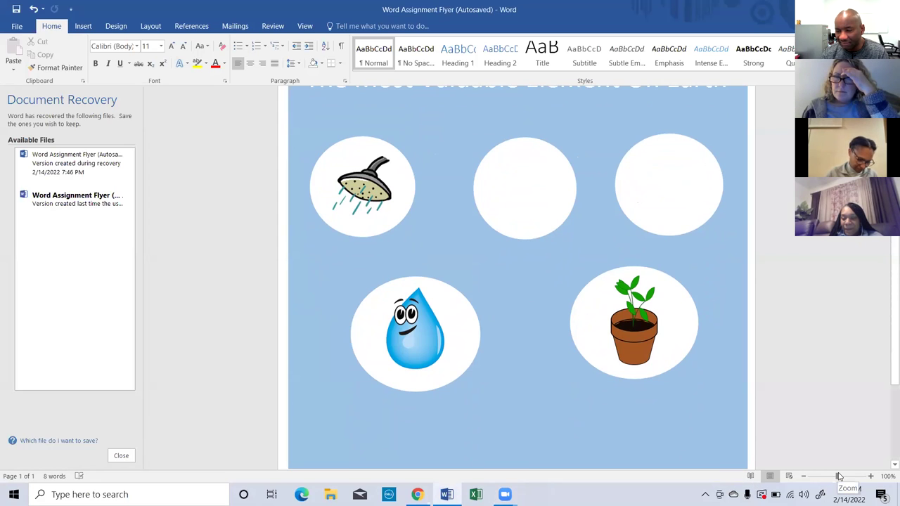
left_click(804, 476)
Step: Zoom out two steps to see the whole flyer with its clip-art circles
left_click(803, 477)
left_click(803, 477)
left_click(803, 477)
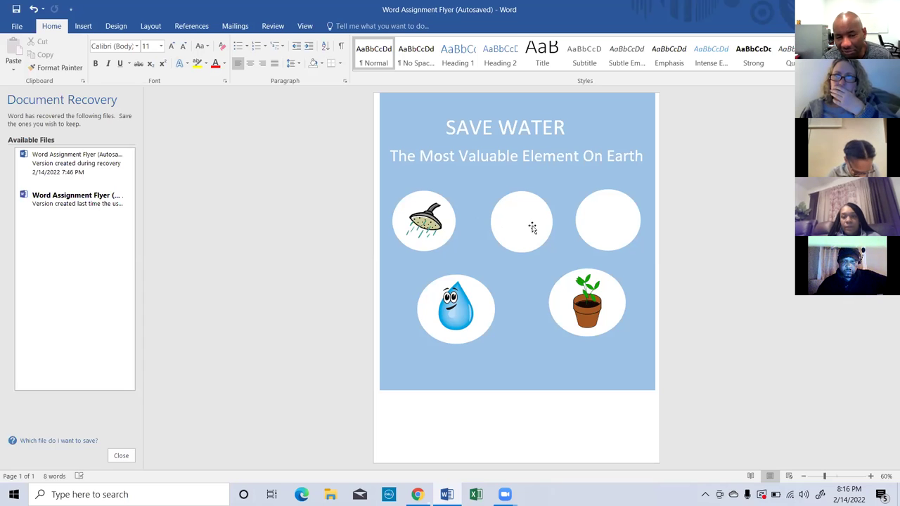
Step: Drag the water drop picture up into the top middle white circle and centre it
left_click(452, 301)
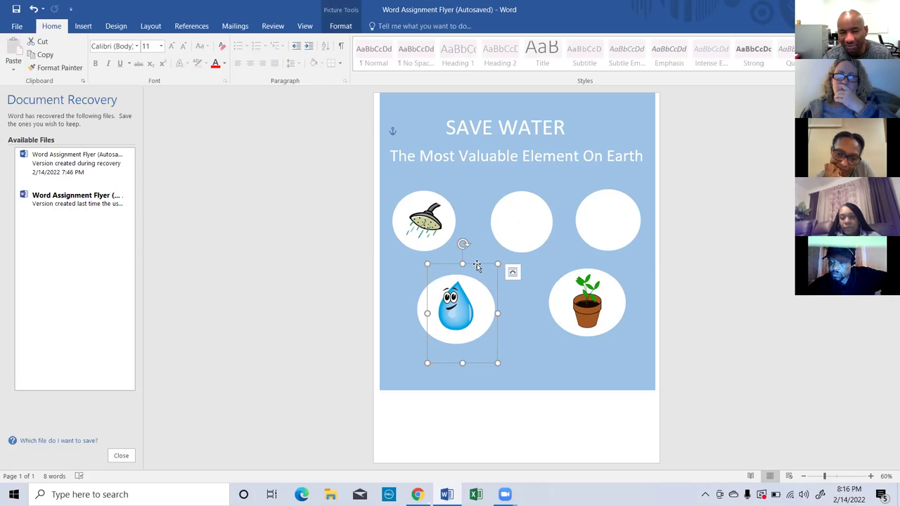
left_click_drag(477, 266, 548, 182)
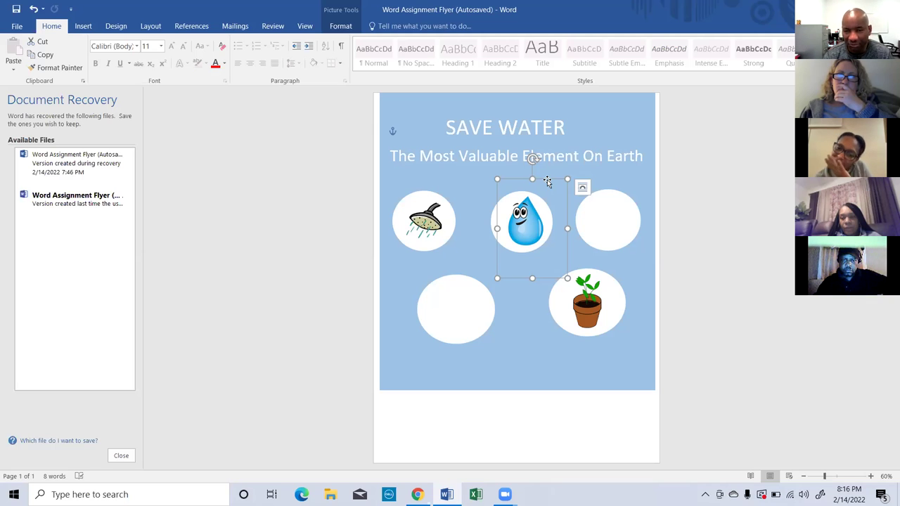
left_click_drag(548, 182, 545, 183)
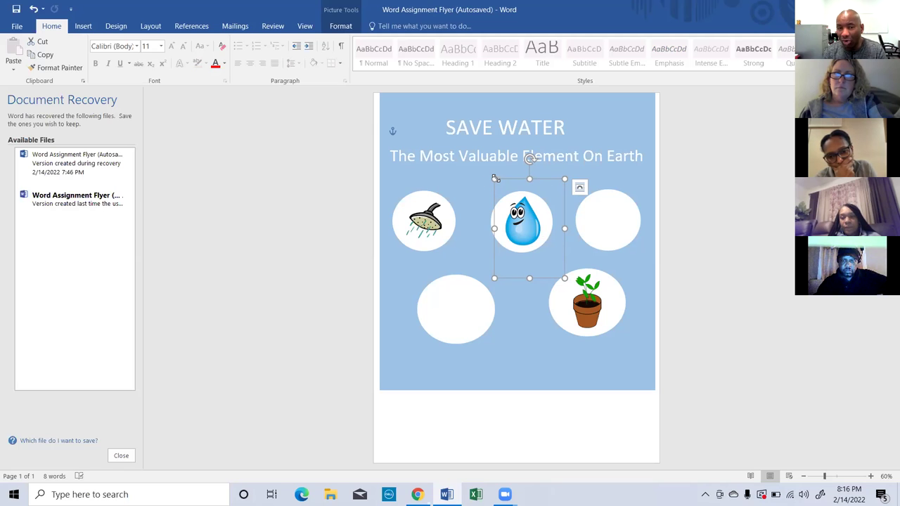
Step: Shrink the water drop slightly by its corner handle and nudge it up-left in the circle
mouse_move(494, 178)
left_mouse_down()
mouse_move(501, 188)
mouse_move(495, 179)
left_mouse_up()
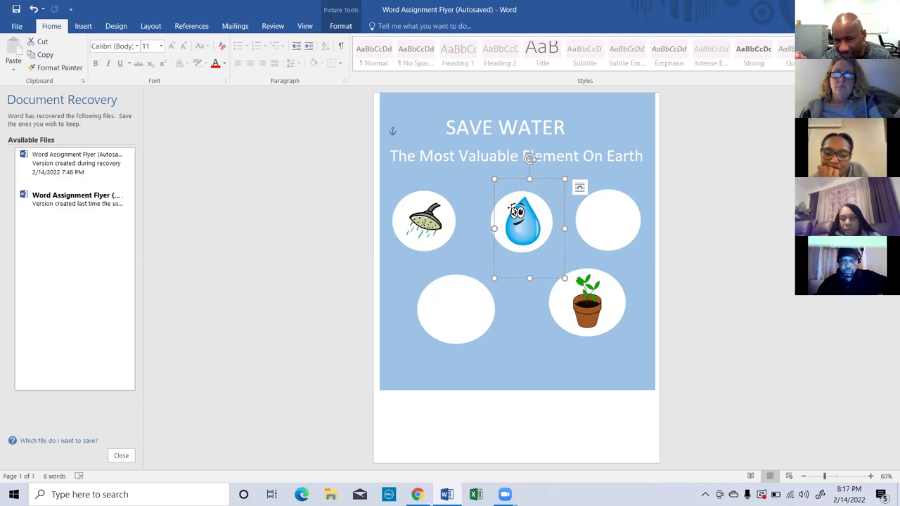
left_click_drag(512, 210, 509, 208)
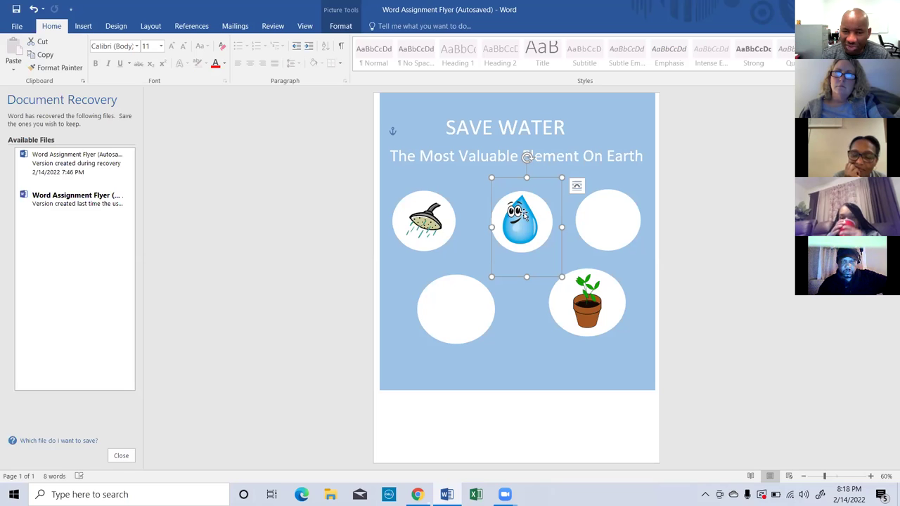
Step: Shrink the water drop twice more by its corner handle and recentre it in the circle
left_click_drag(491, 177, 498, 186)
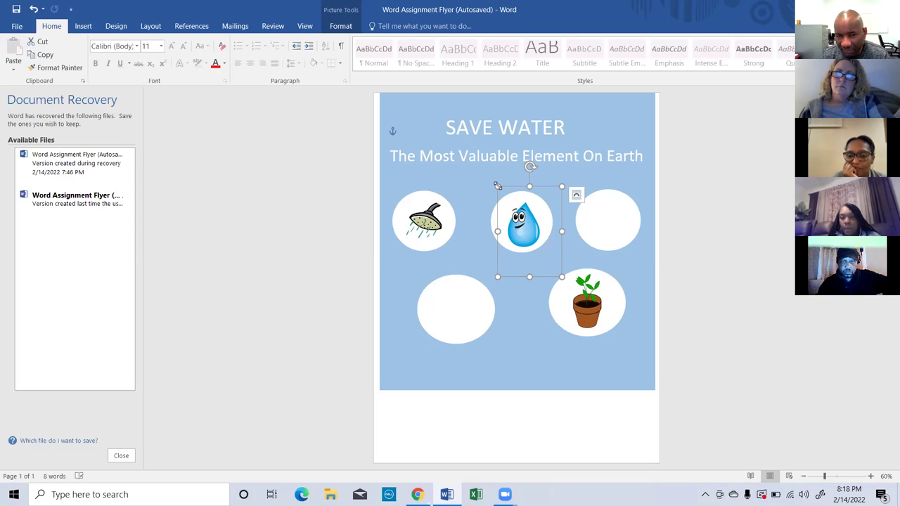
left_click_drag(497, 186, 506, 199)
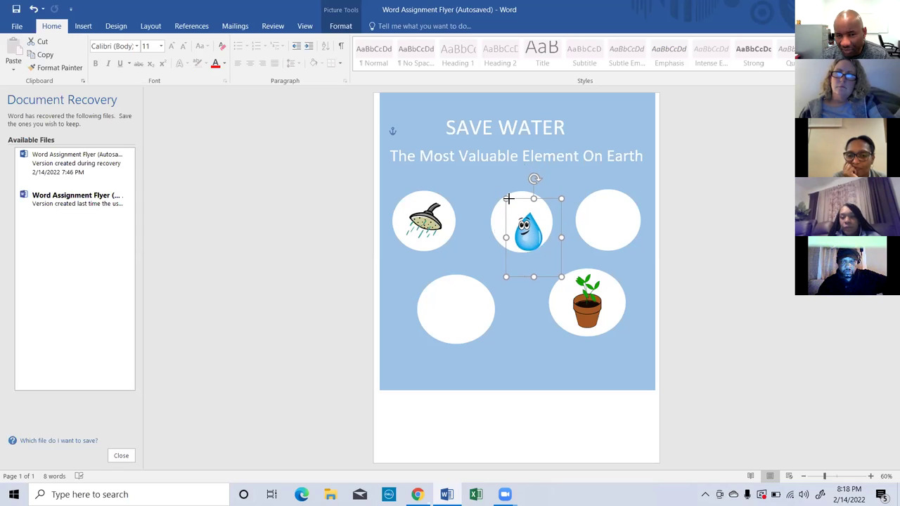
left_click_drag(533, 235, 523, 221)
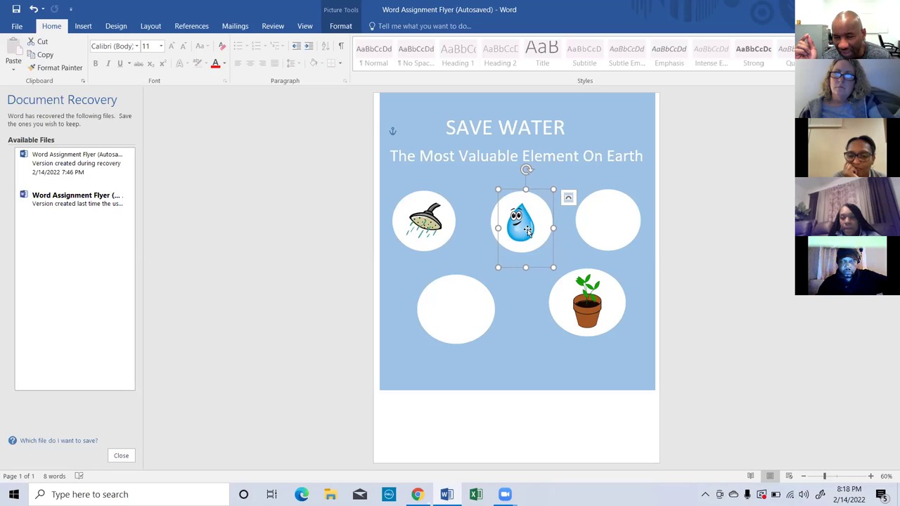
Step: Select the water drop picture and Ctrl-add the white circle behind it to the selection
left_click(490, 220)
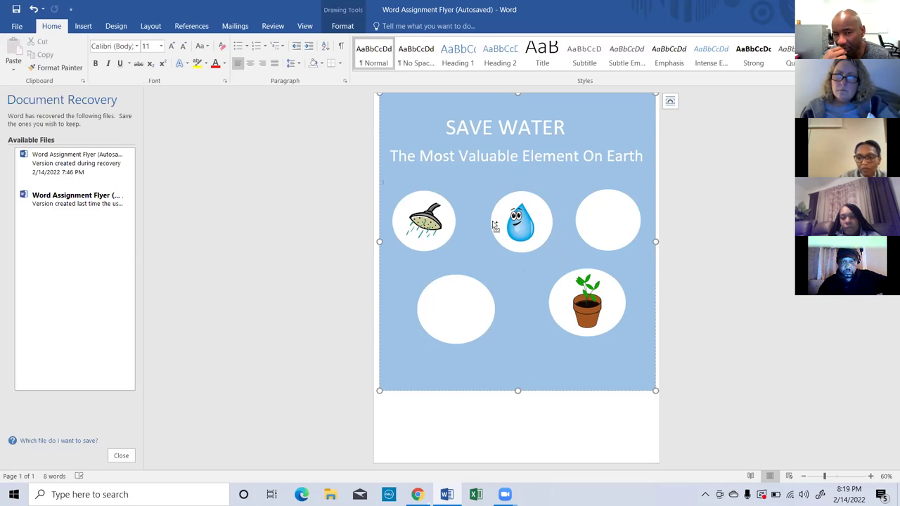
left_click(494, 224)
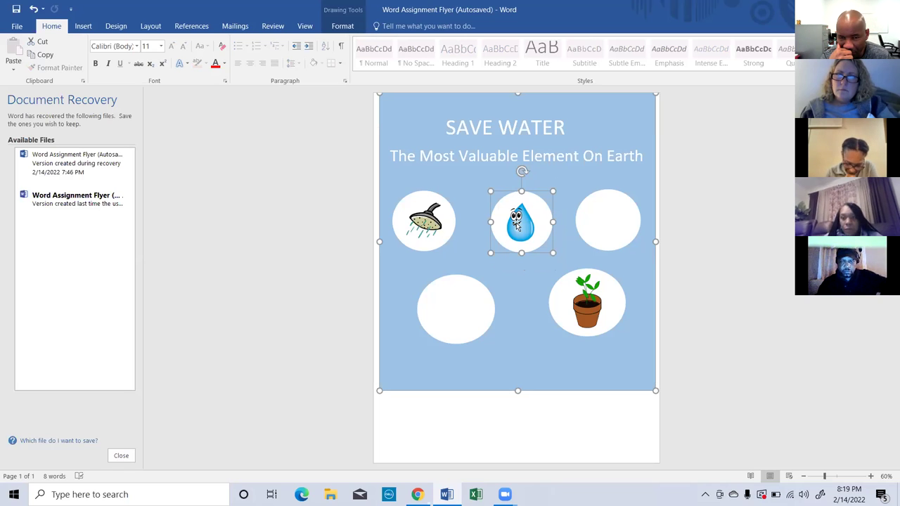
left_click(518, 225)
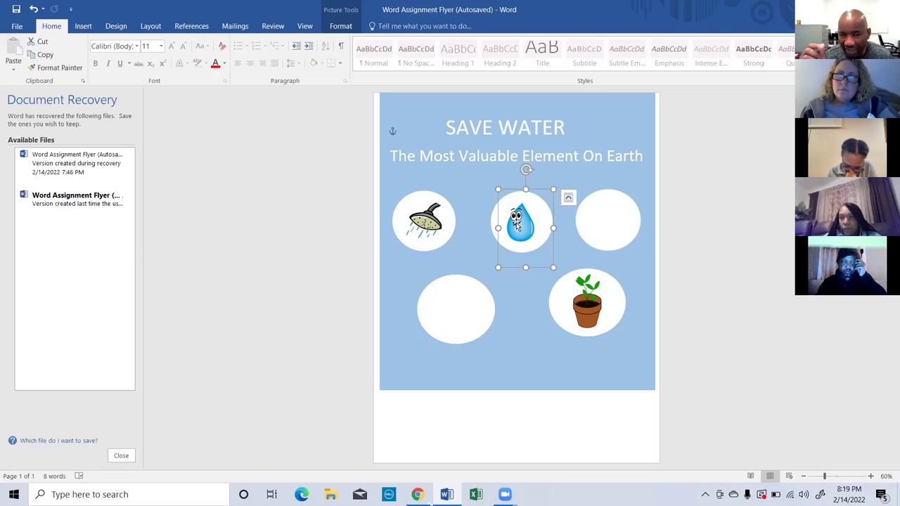
left_click(496, 224, "ctrl")
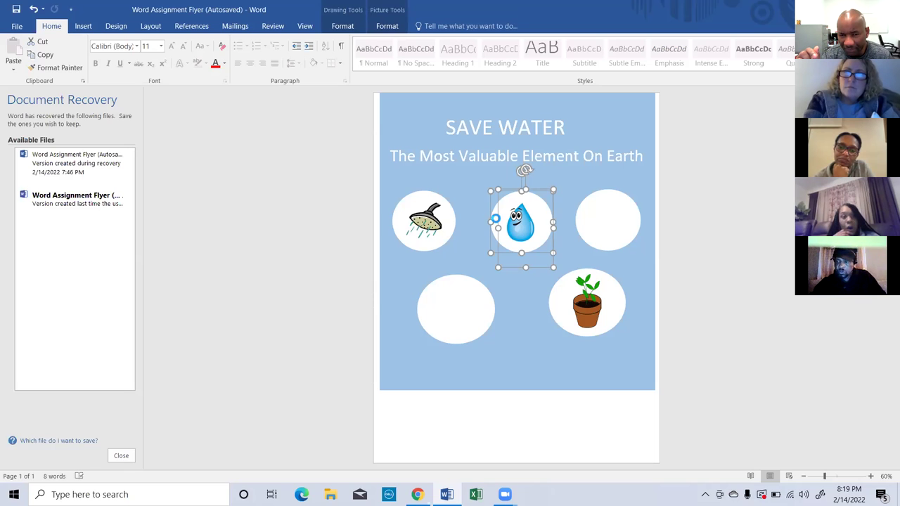
key("ctrl+g")
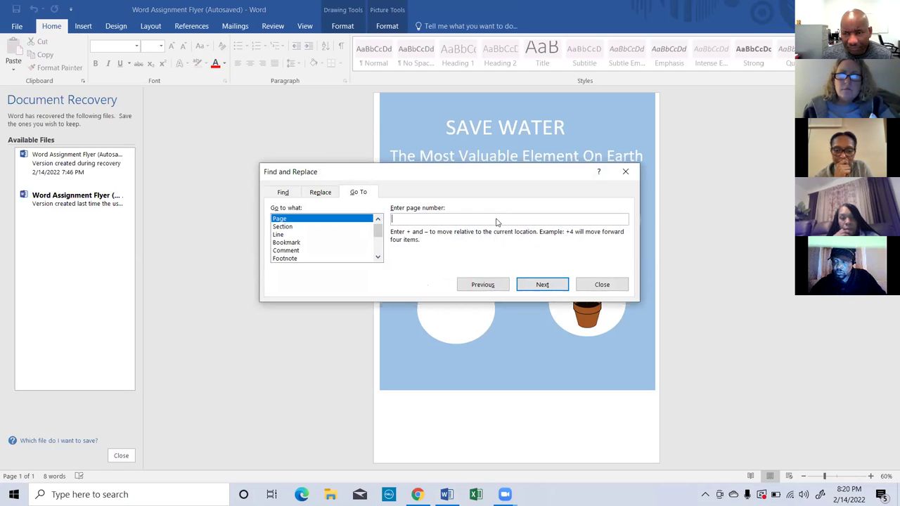
left_click(625, 172)
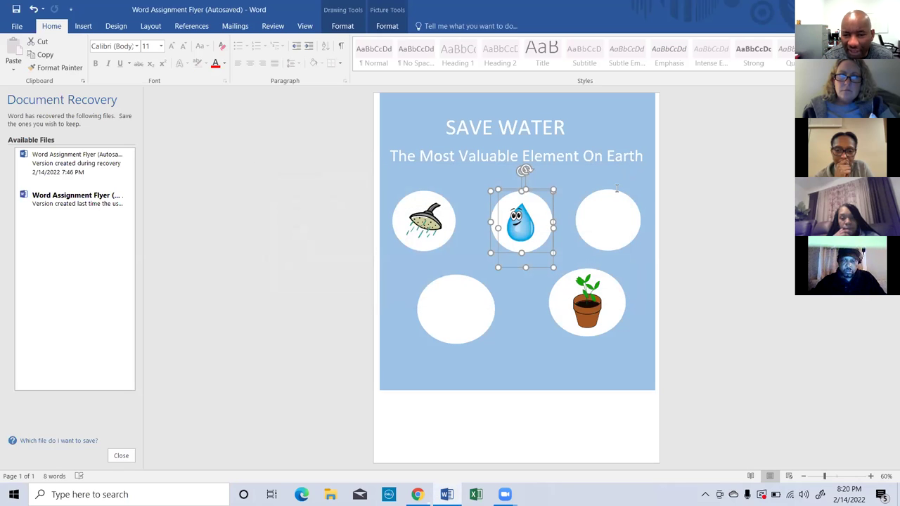
Step: Group the water drop with its white circle, nudge the group into place, then deselect it
right_click(533, 210)
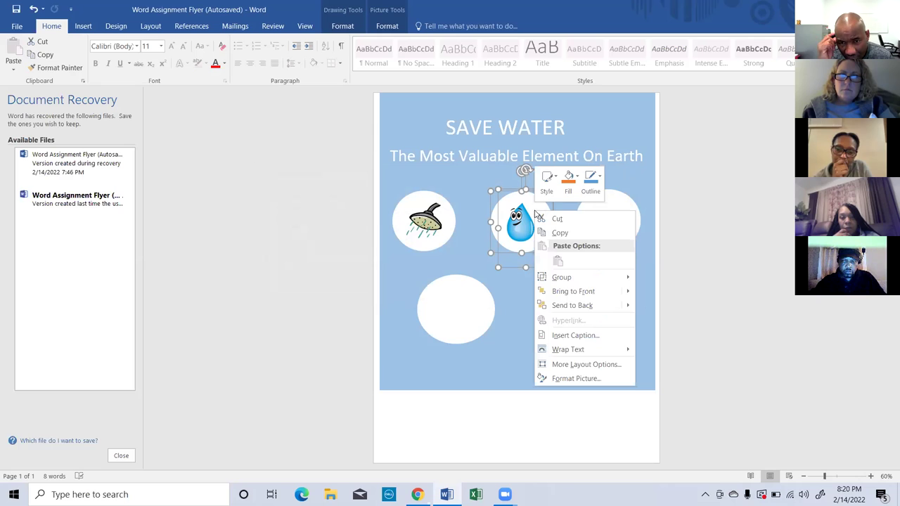
mouse_move(562, 282)
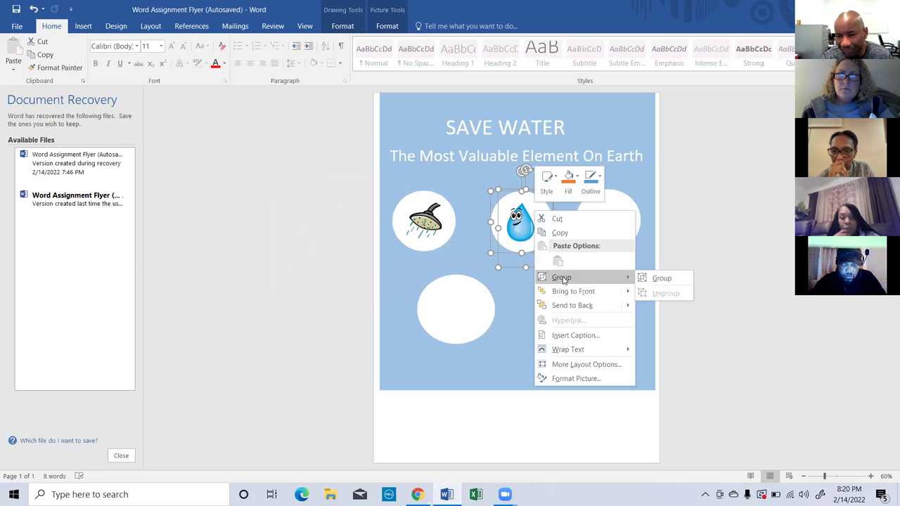
left_click(644, 281)
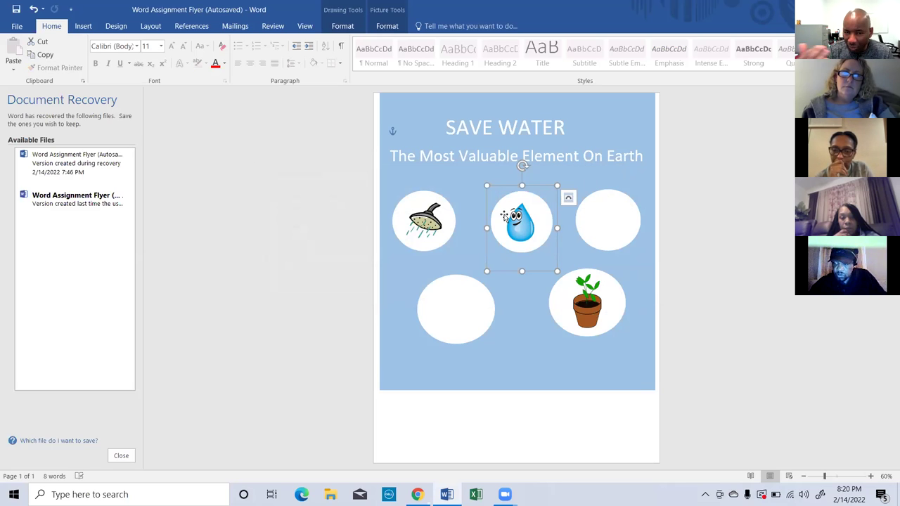
mouse_move(503, 217)
left_mouse_down()
mouse_move(493, 197)
mouse_move(502, 214)
left_mouse_up()
left_click(466, 190)
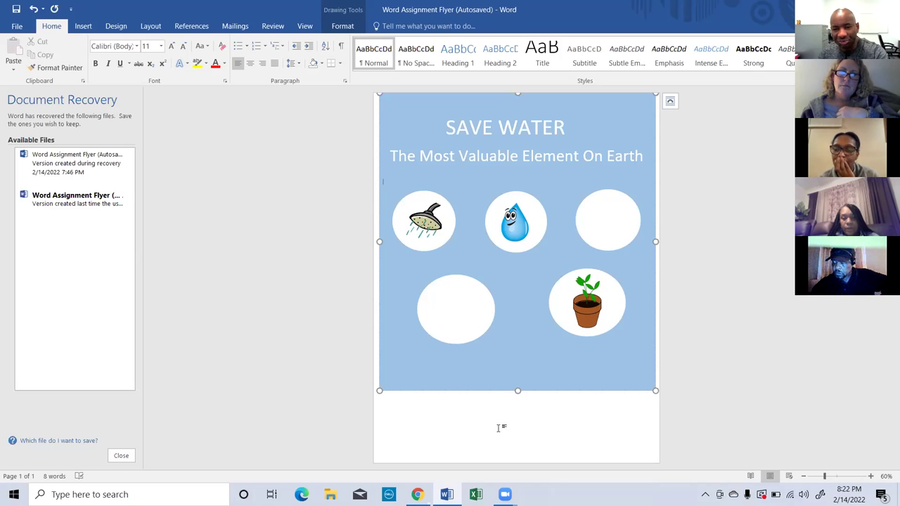
Step: Draw a new text box just below the blue flyer panel
left_click(83, 26)
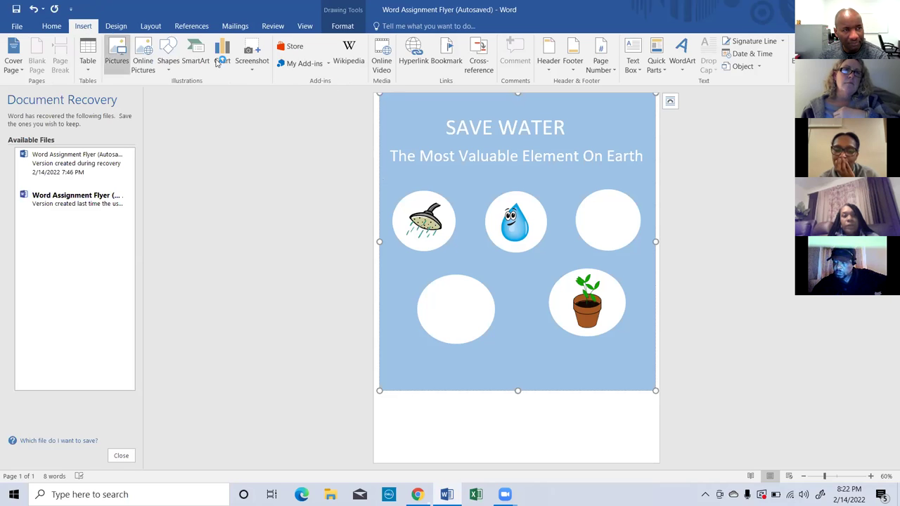
left_click(624, 64)
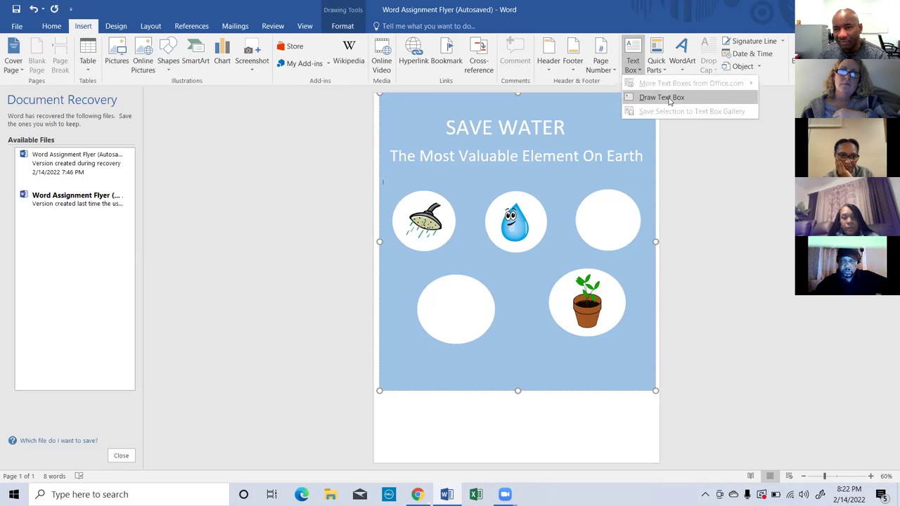
left_click(654, 94)
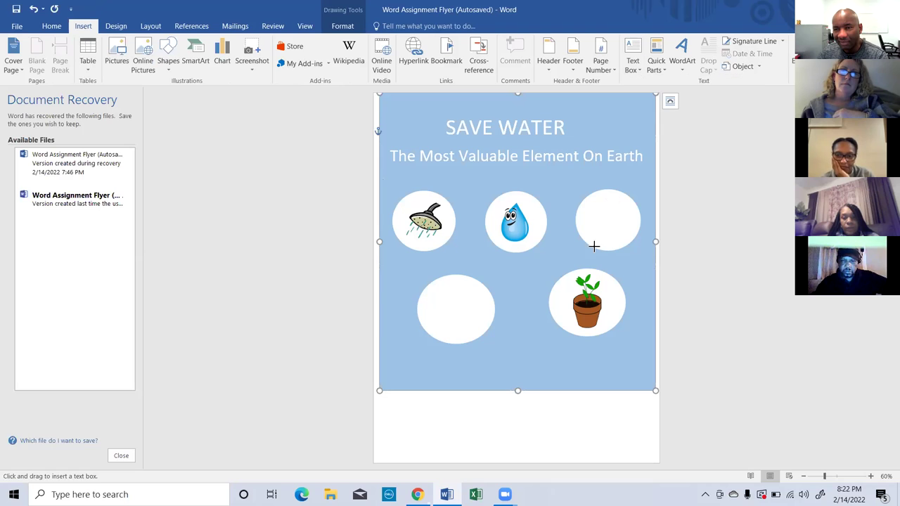
left_click(495, 437)
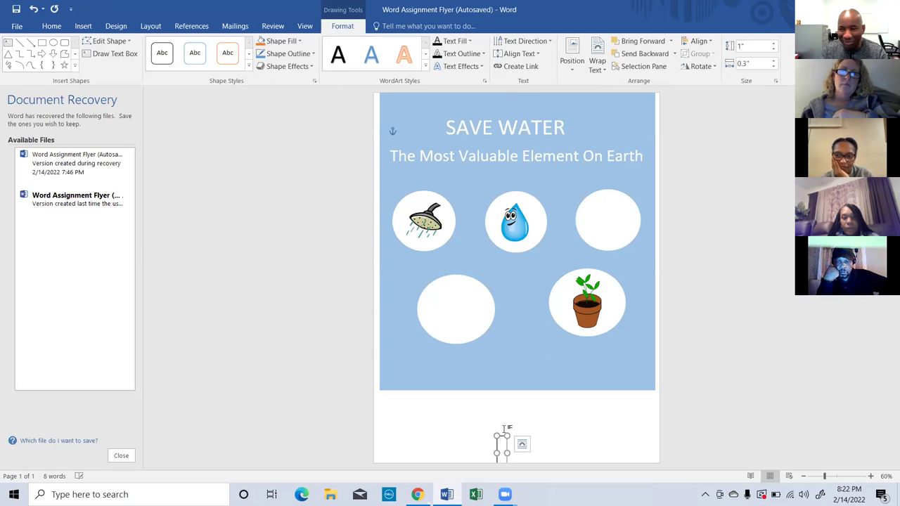
left_click_drag(498, 434, 403, 393)
left_click_drag(394, 394, 394, 394)
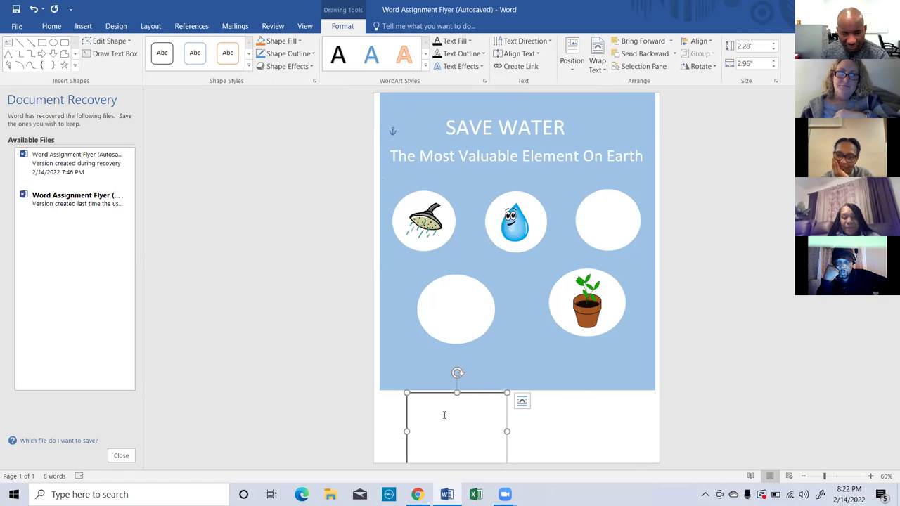
Step: Reposition the text box and shrink its height to about 1.4 inches
left_click(455, 393)
left_click(455, 397)
left_click_drag(454, 397, 456, 423)
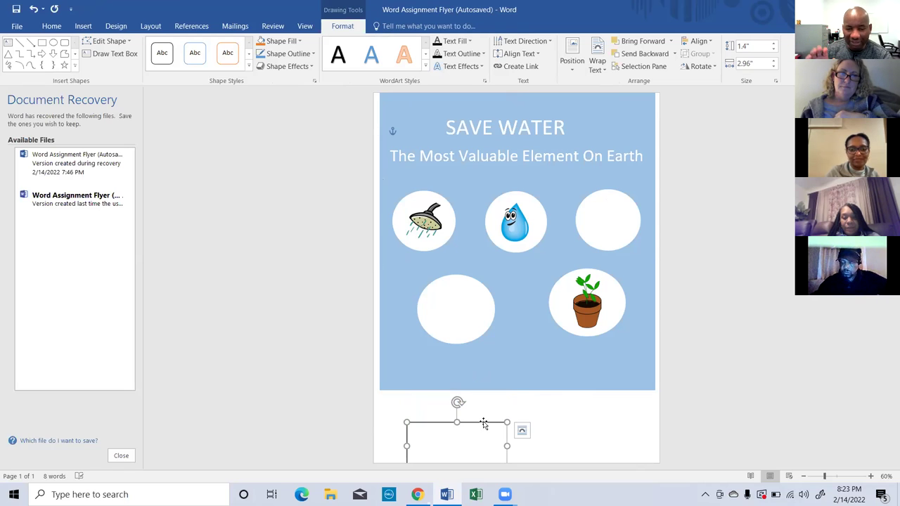
left_click_drag(477, 422, 479, 396)
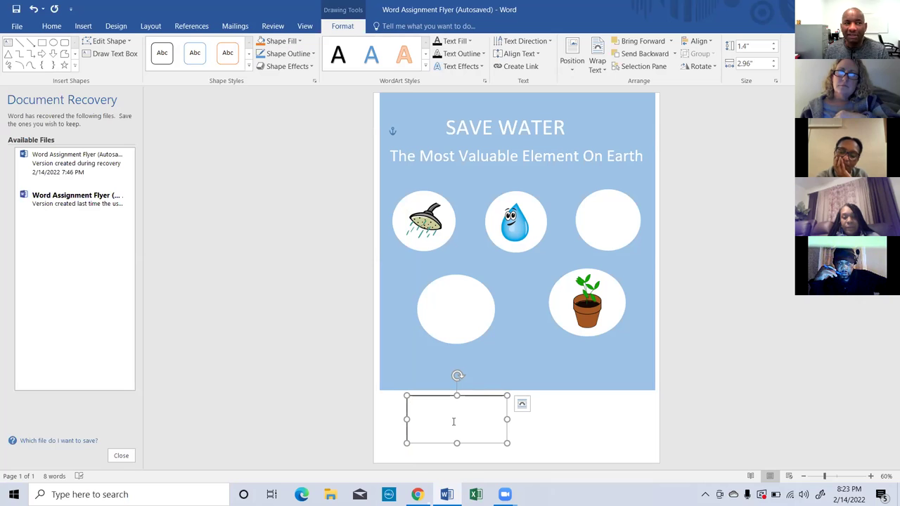
Step: Search online pictures for 'flower clip art' and insert the multicolour flower bouquet
left_click(83, 27)
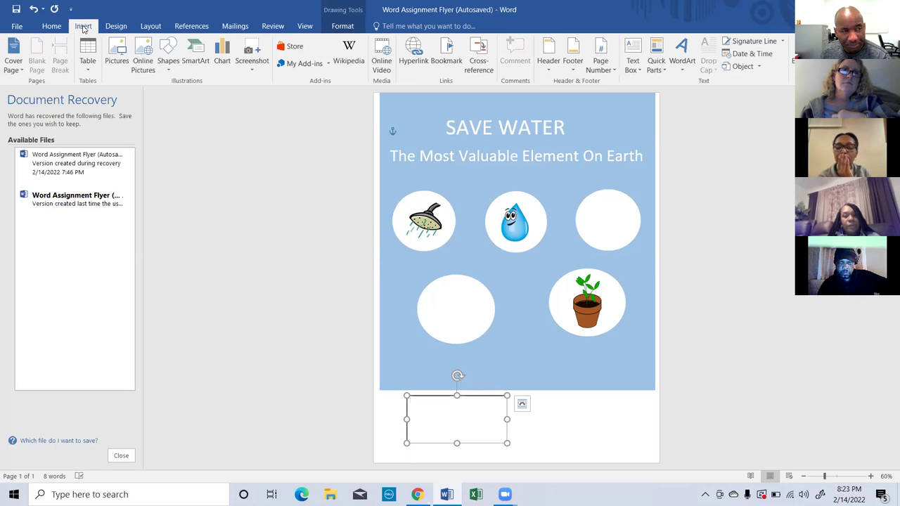
left_click(143, 55)
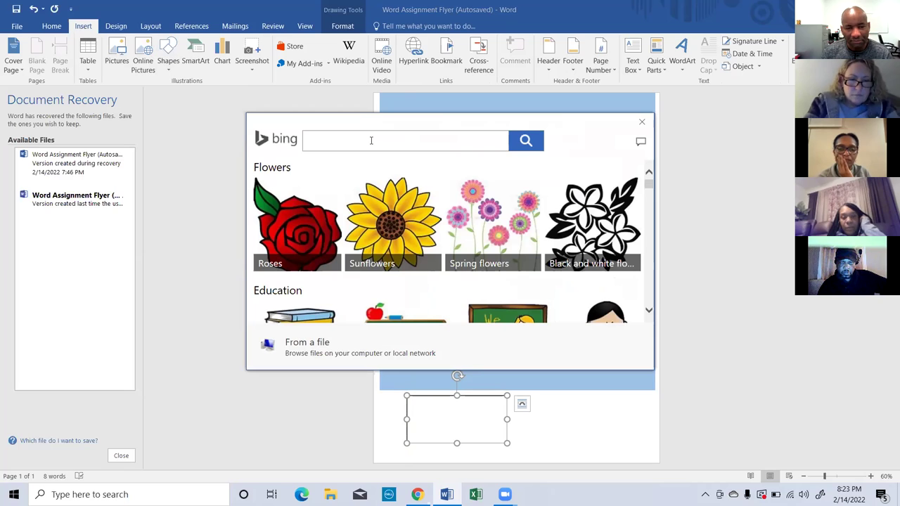
type("flower")
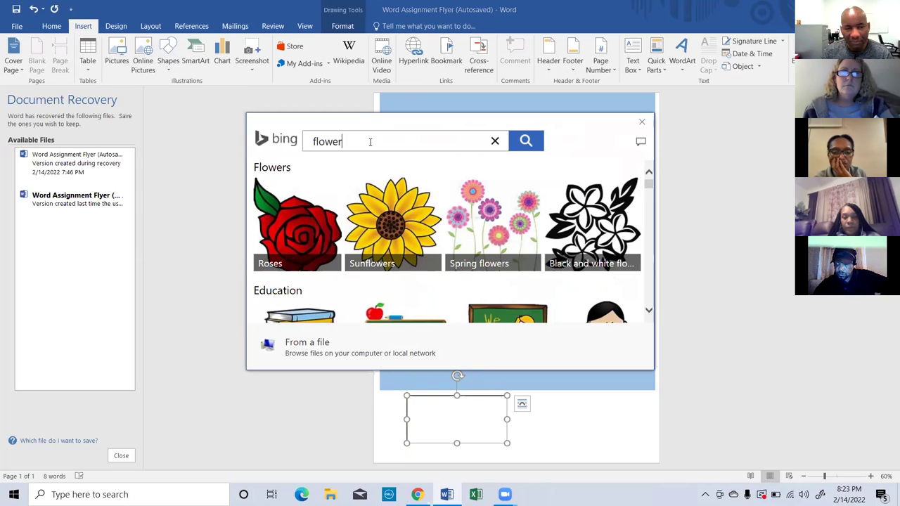
type("cl")
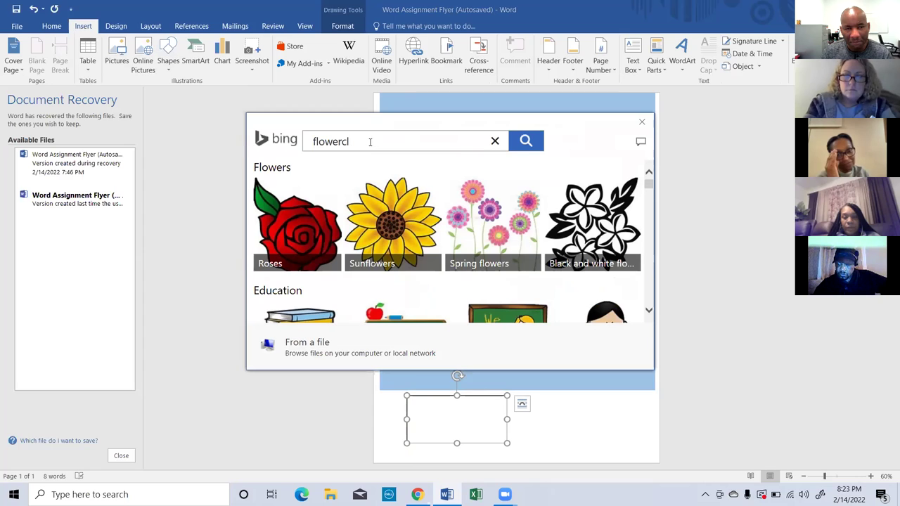
key("BackSpace")
key("BackSpace")
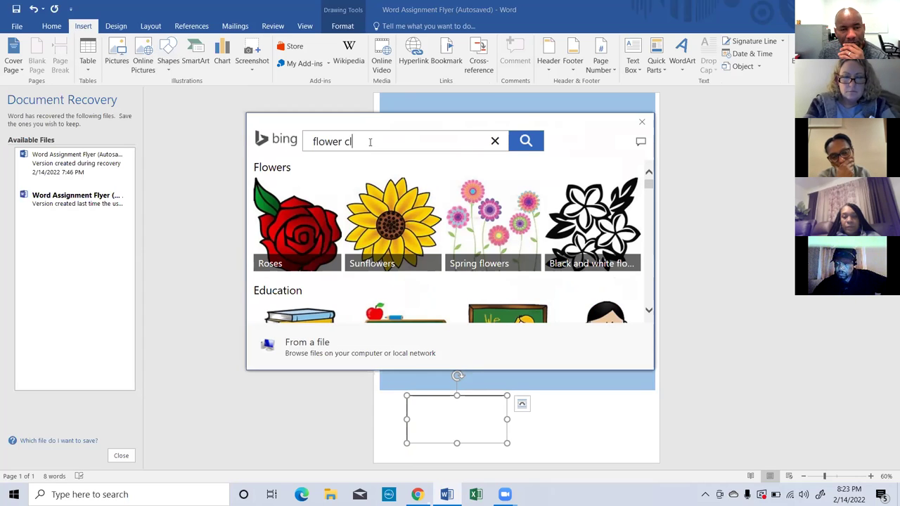
type("clip art")
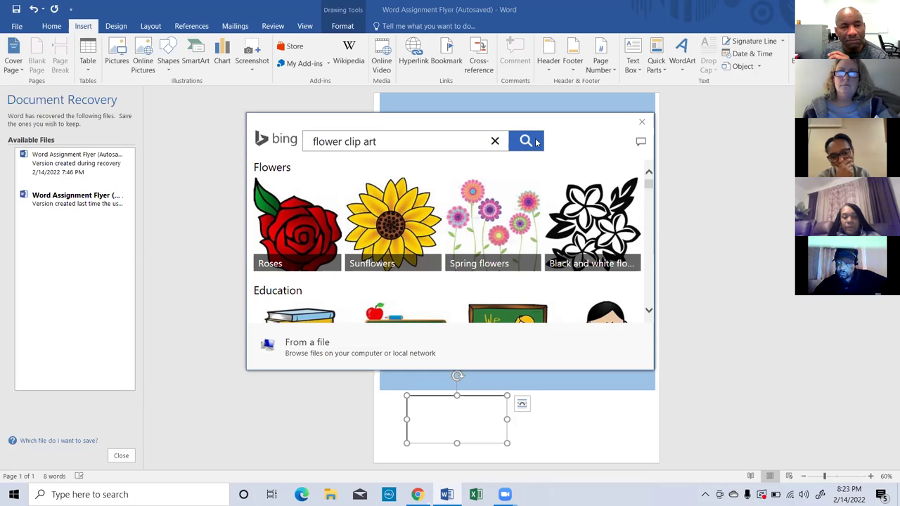
left_click(529, 142)
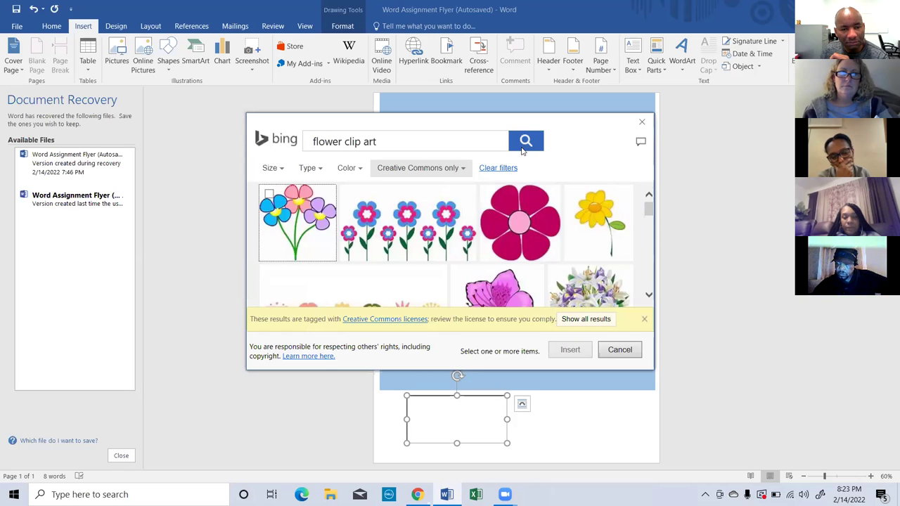
left_click(281, 211)
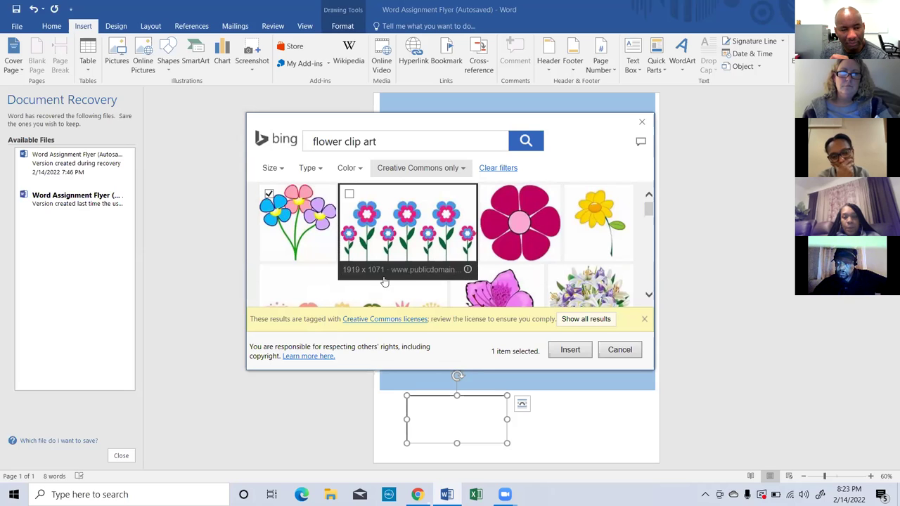
left_click(571, 350)
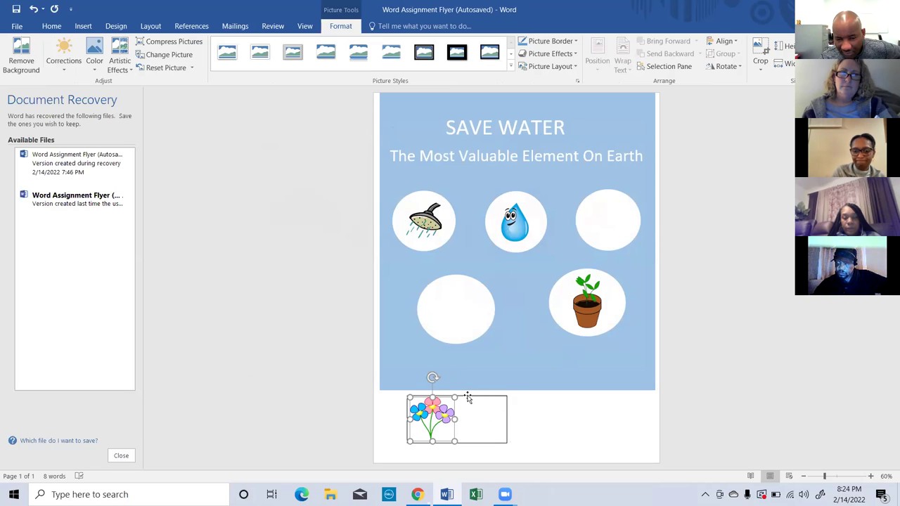
Step: Move the flower text box onto the lower-left white circle and select its frame for formatting
mouse_move(468, 399)
left_mouse_down()
mouse_move(474, 318)
mouse_move(491, 283)
left_mouse_up()
left_click(486, 312)
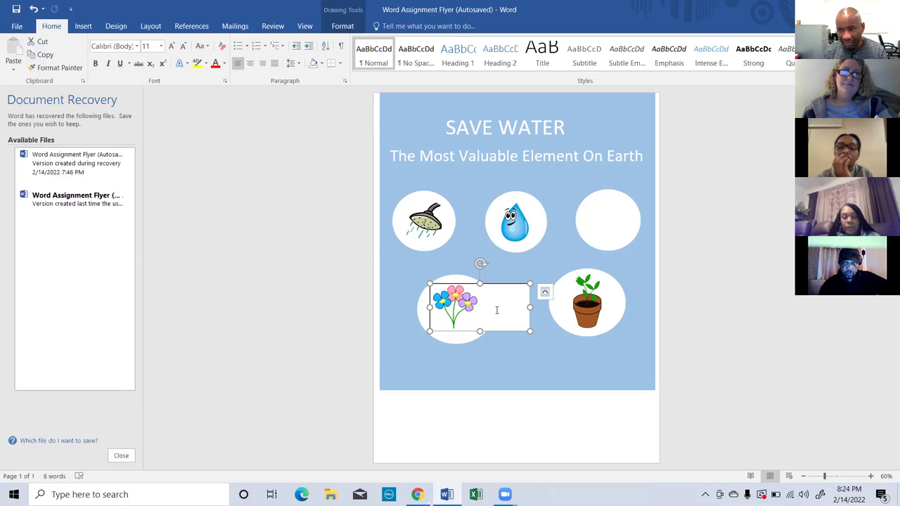
left_click(497, 310)
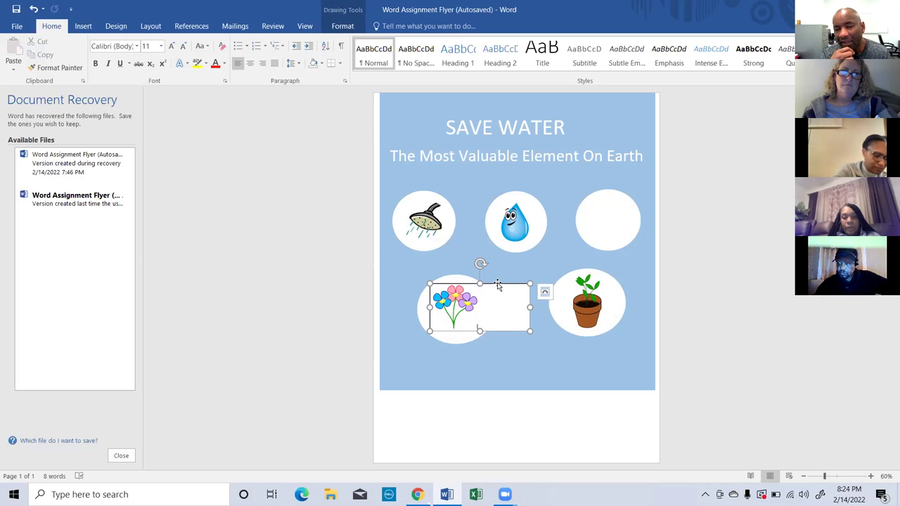
left_click(498, 285)
double_click(498, 285)
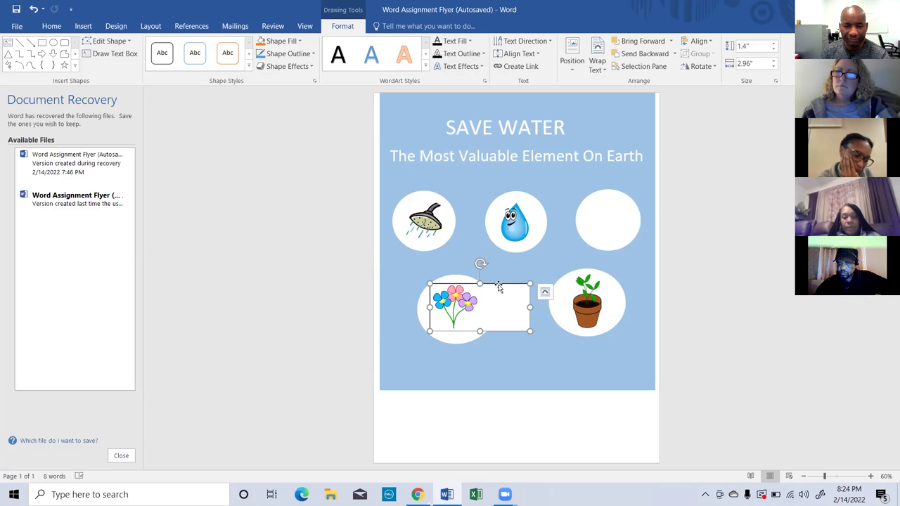
left_click(280, 42)
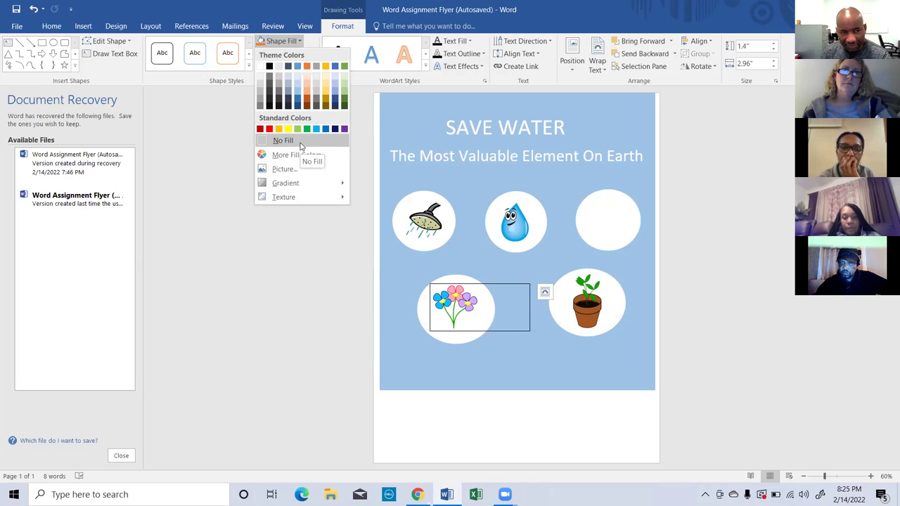
Step: Give the flower text box No Fill and shrink it to about 1.53 by 1.68 inches
left_click(301, 145)
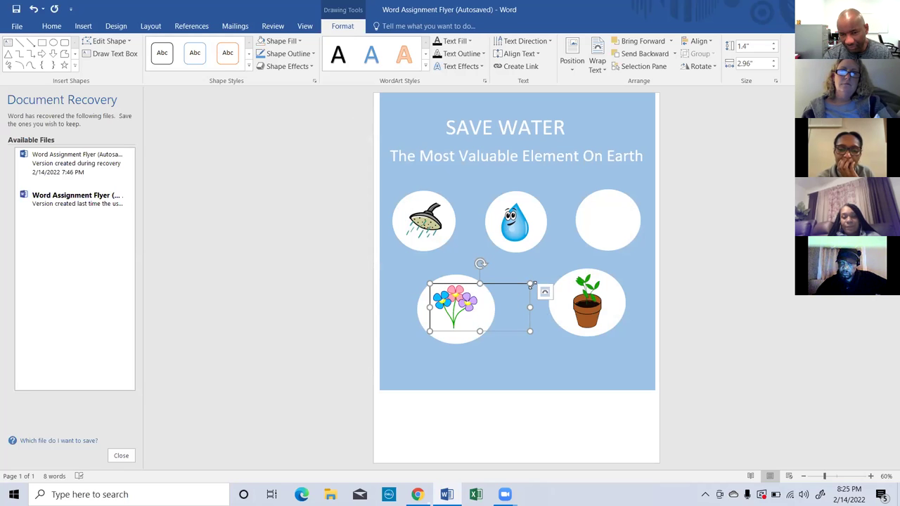
left_click_drag(529, 284, 488, 280)
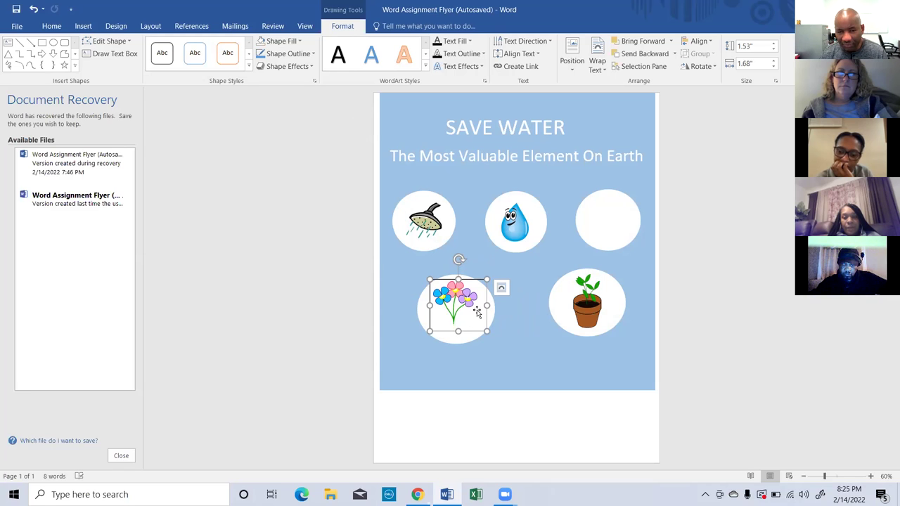
Step: Enlarge the flower picture slightly and stretch it downward inside its text box
left_click(477, 312)
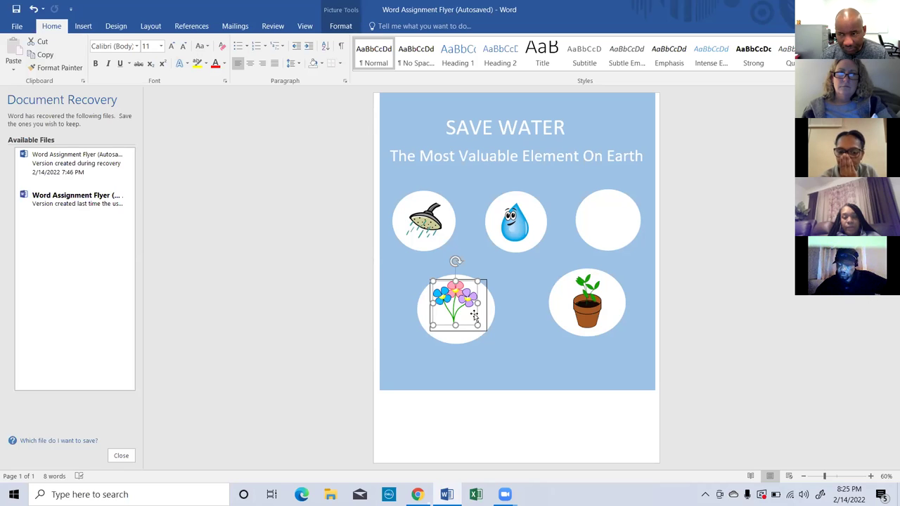
left_click_drag(475, 320, 475, 324)
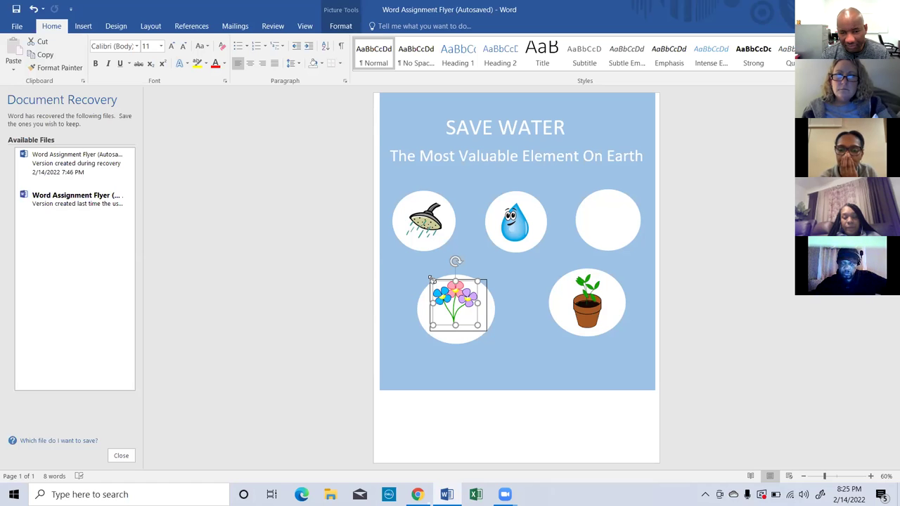
left_click_drag(431, 279, 433, 283)
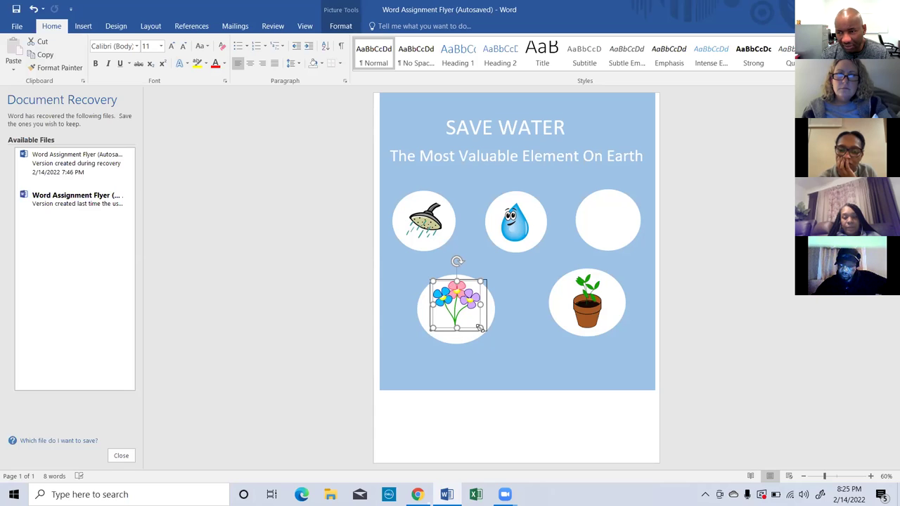
left_click_drag(479, 327, 482, 332)
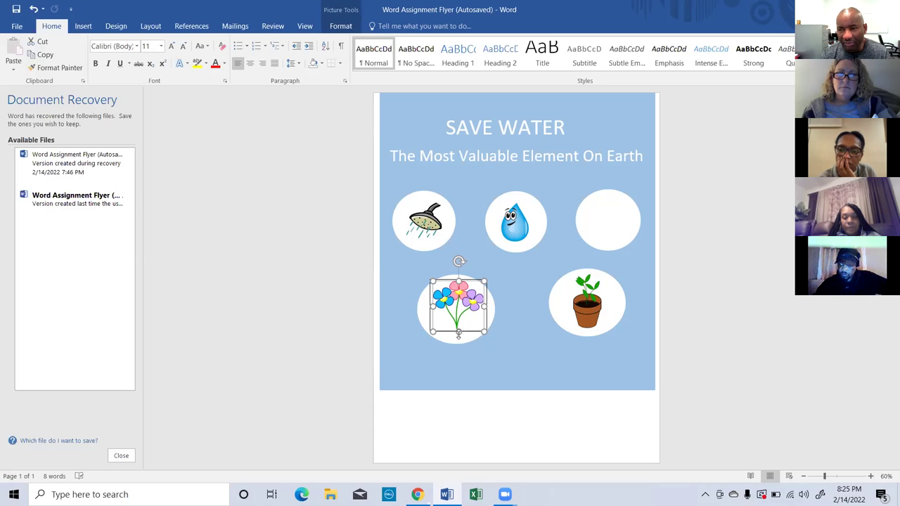
left_click_drag(458, 335, 457, 337)
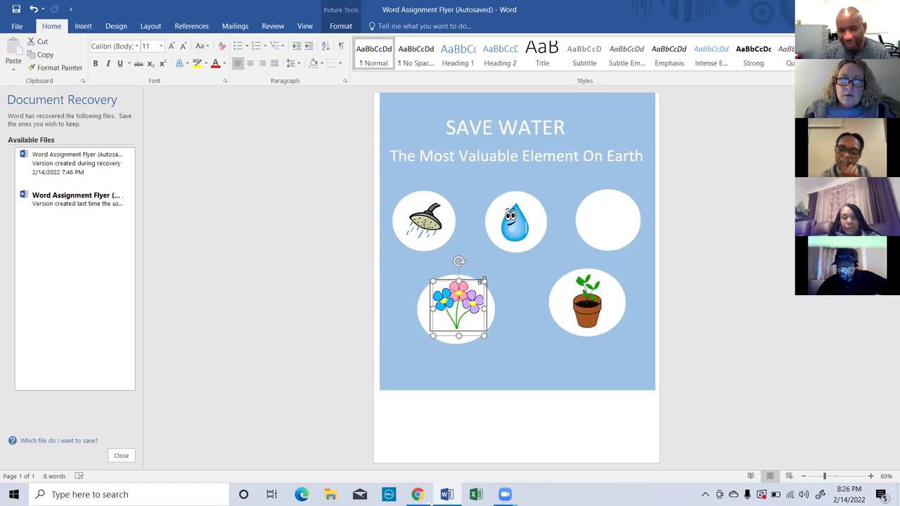
left_click_drag(485, 279, 486, 280)
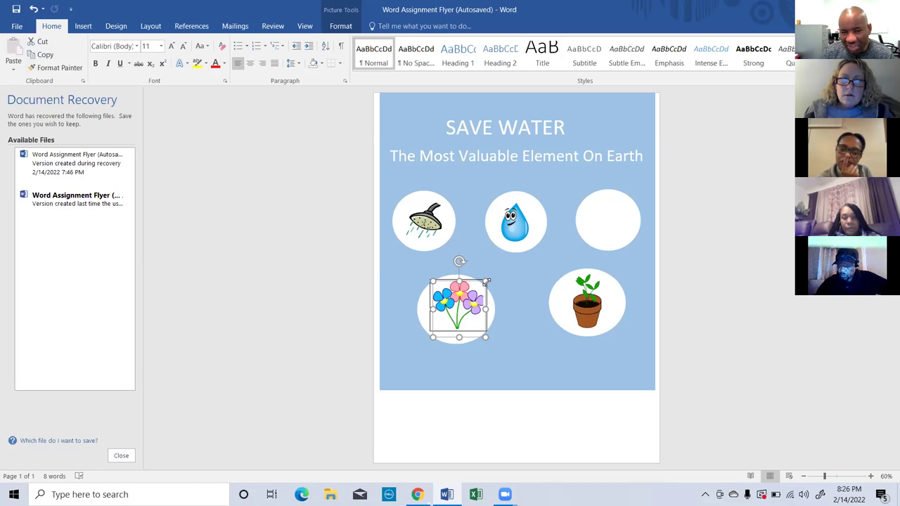
Step: Make the flower picture slightly smaller from its top-right corner
left_click_drag(487, 281, 478, 285)
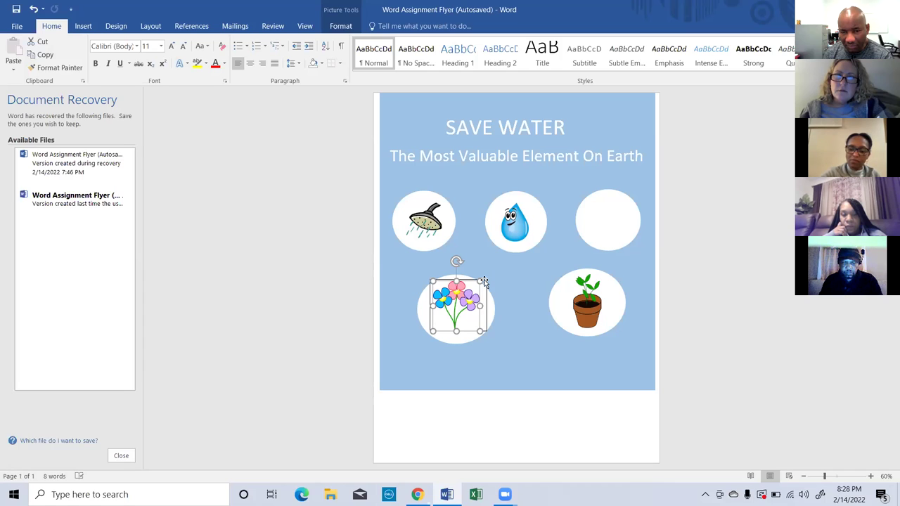
Step: Lower the flower's text box slightly and nudge the picture right within the white circle
left_click(487, 332)
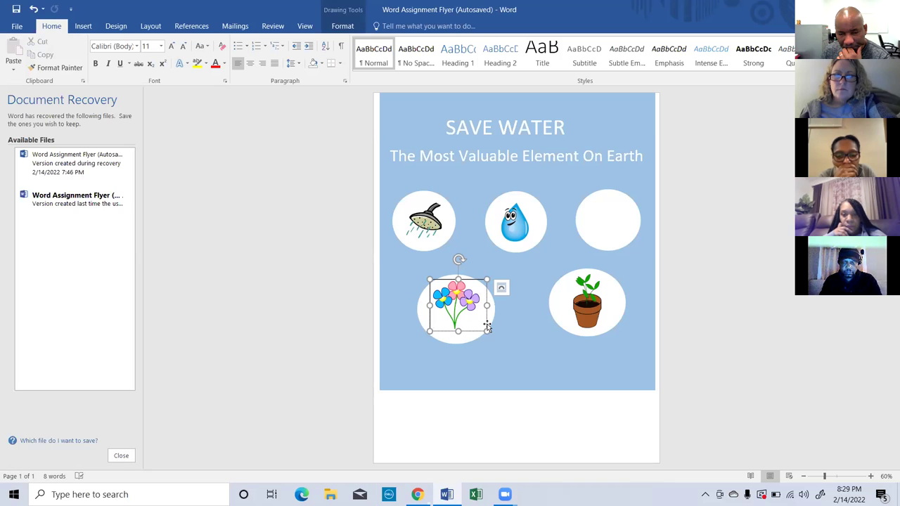
left_click(488, 328)
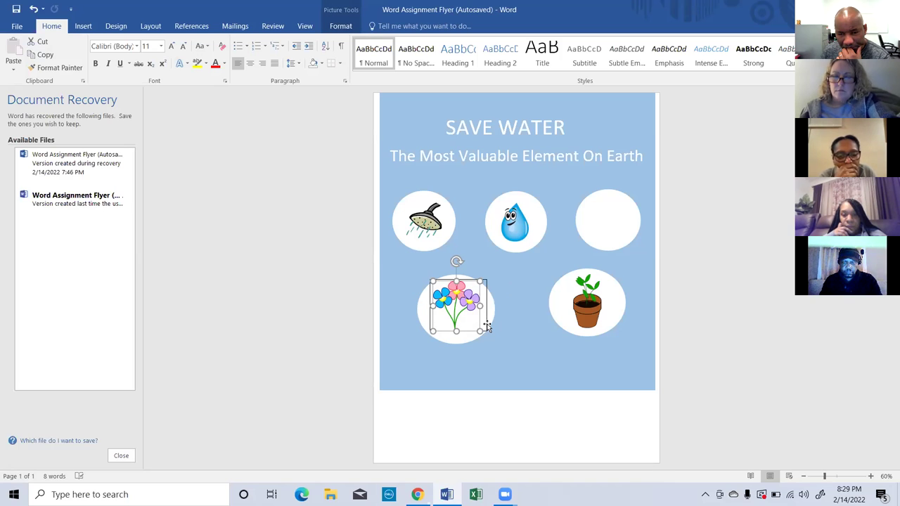
left_click(487, 328)
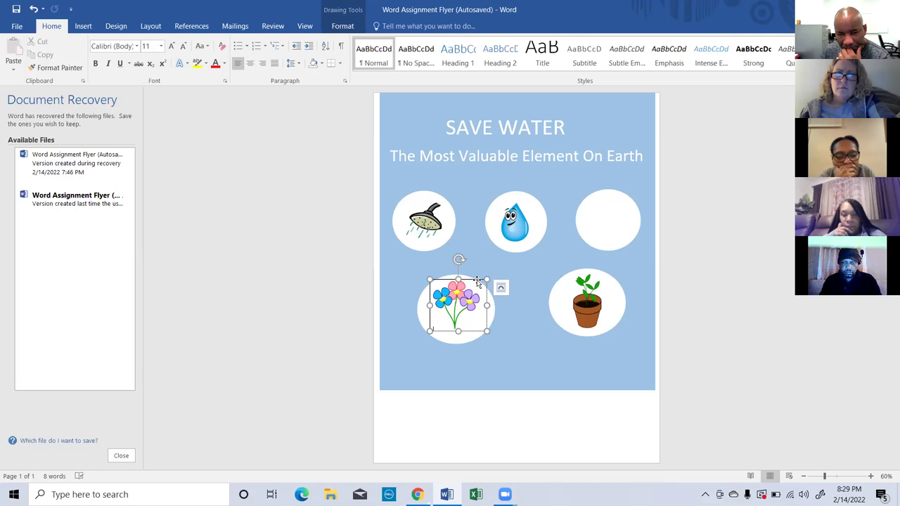
left_click_drag(478, 281, 480, 286)
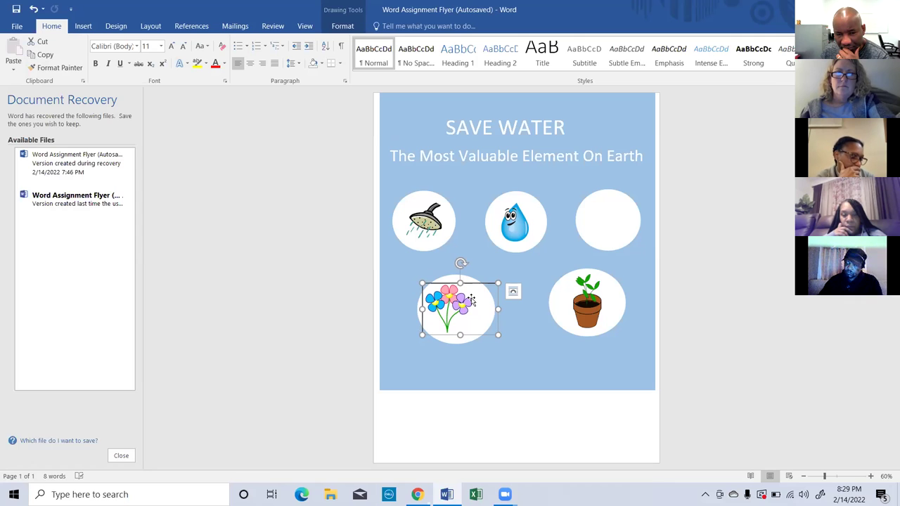
left_click_drag(473, 301, 474, 301)
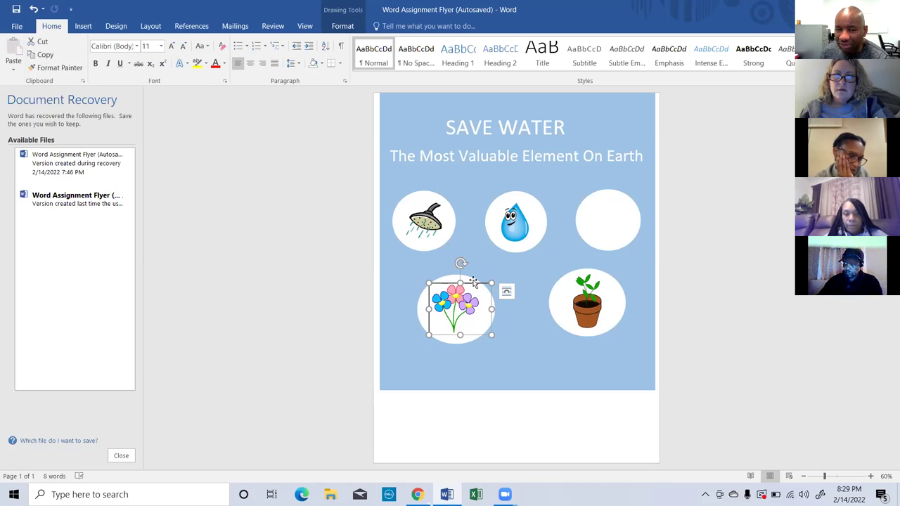
left_click(473, 281)
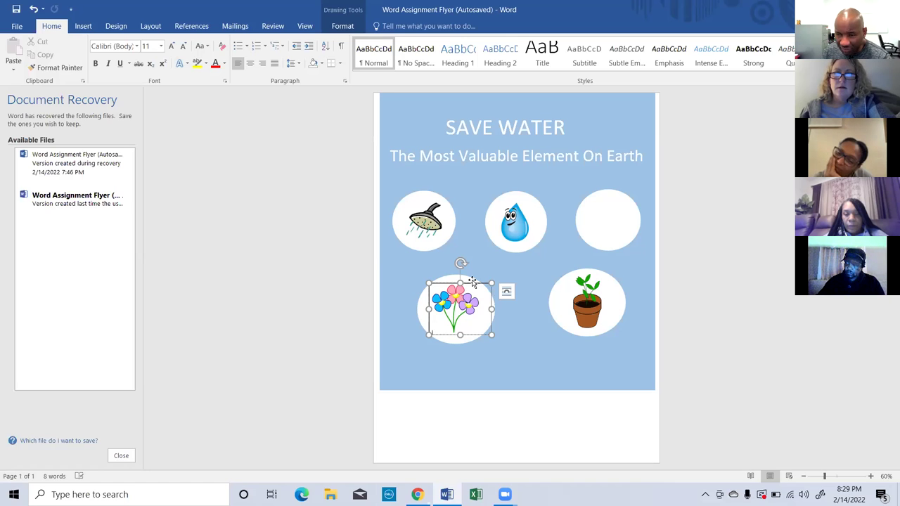
left_click(473, 281)
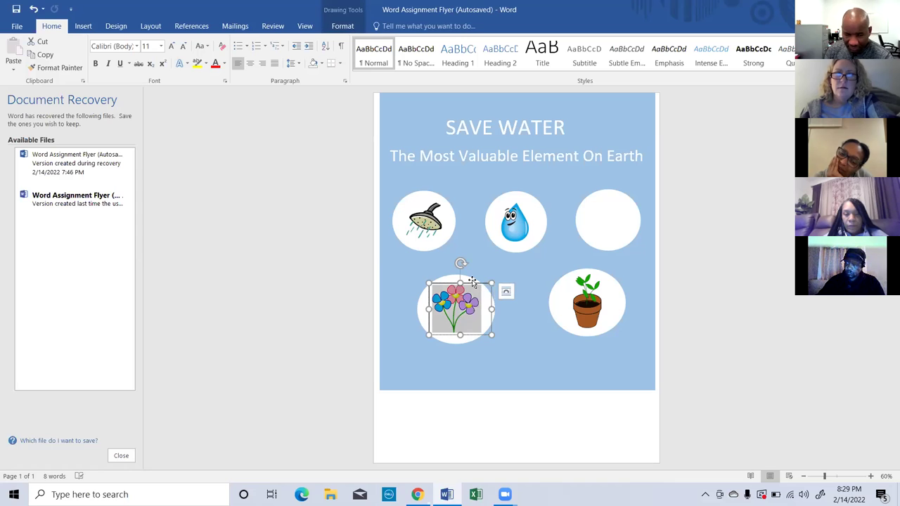
left_click(472, 281)
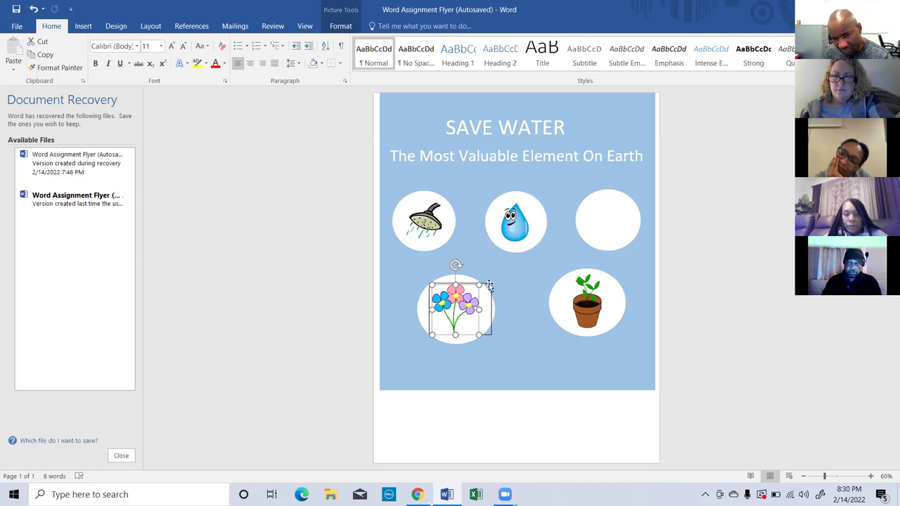
left_click(489, 284)
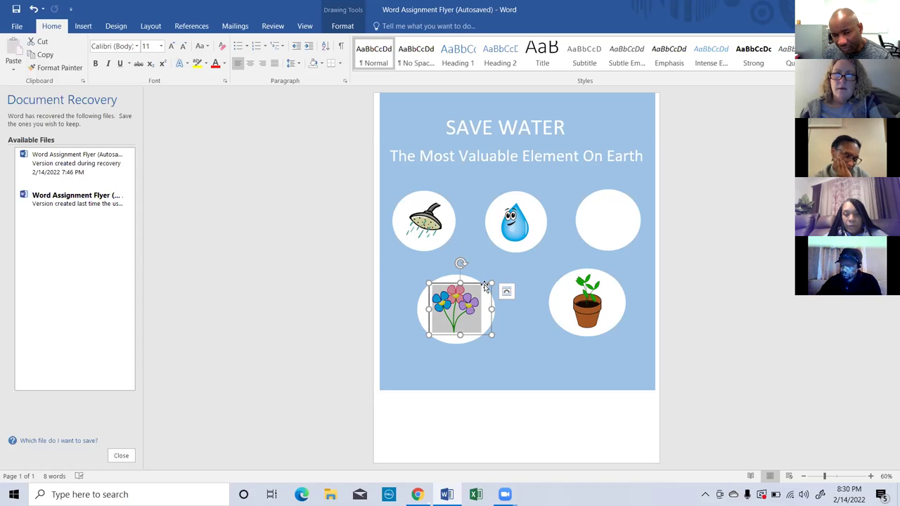
left_click(484, 280)
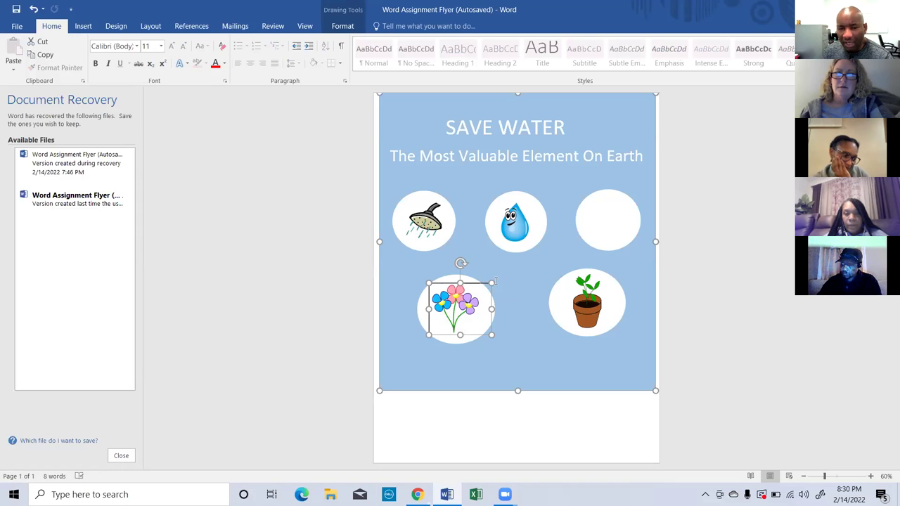
Step: Try enlarging the flower picture's top-right corner, then undo the resize
left_click_drag(493, 282, 496, 279)
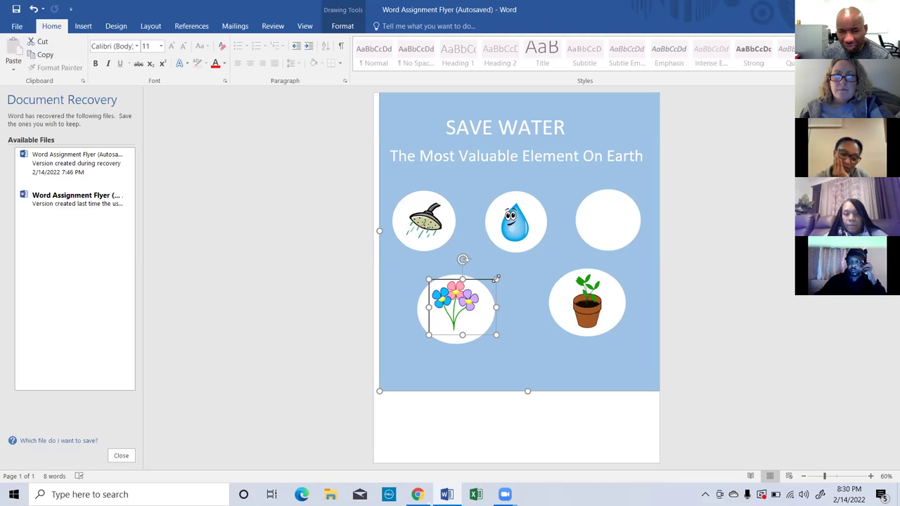
left_click_drag(495, 279, 495, 280)
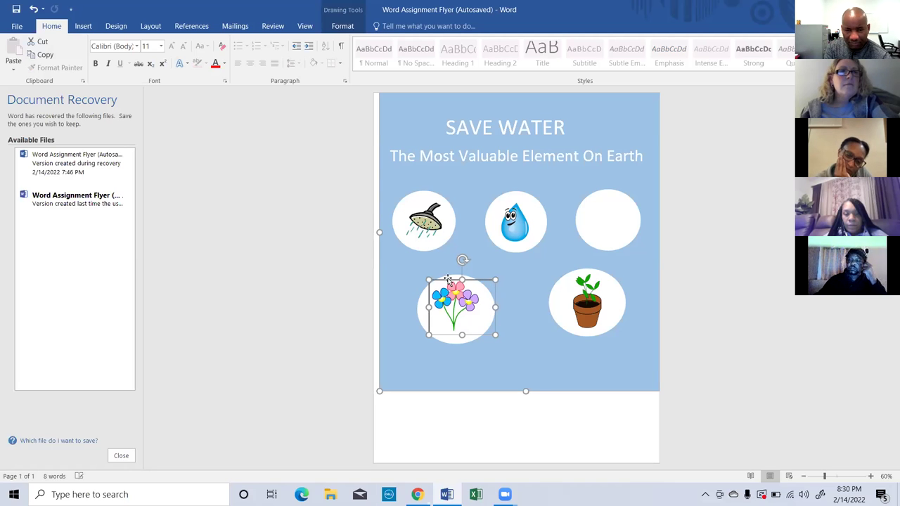
left_click(33, 9)
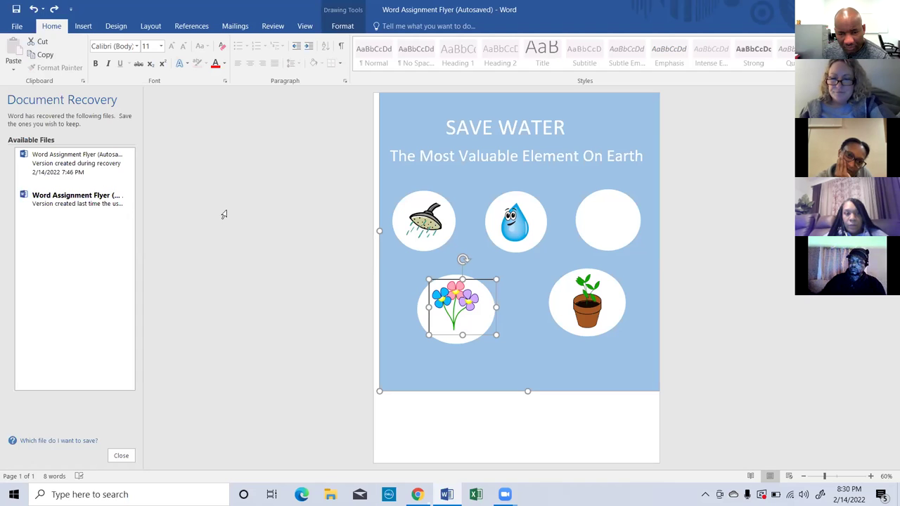
Step: Extend the blue background with two empty lines, then undo the Tab indent and one line
left_click(480, 281)
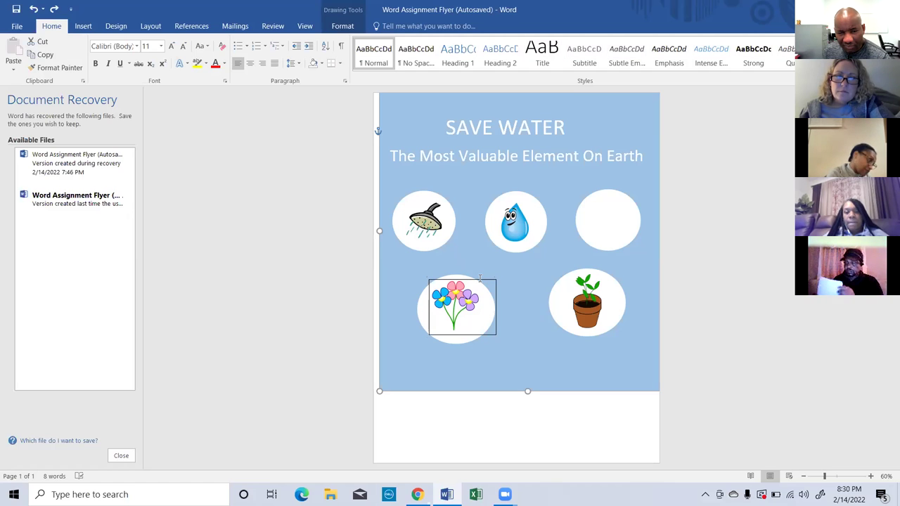
key("Return")
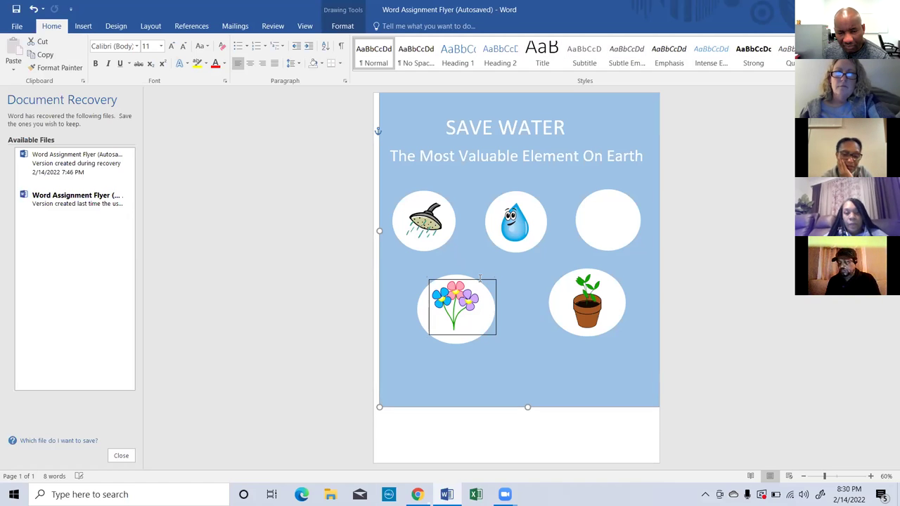
key("Return")
key("Return")
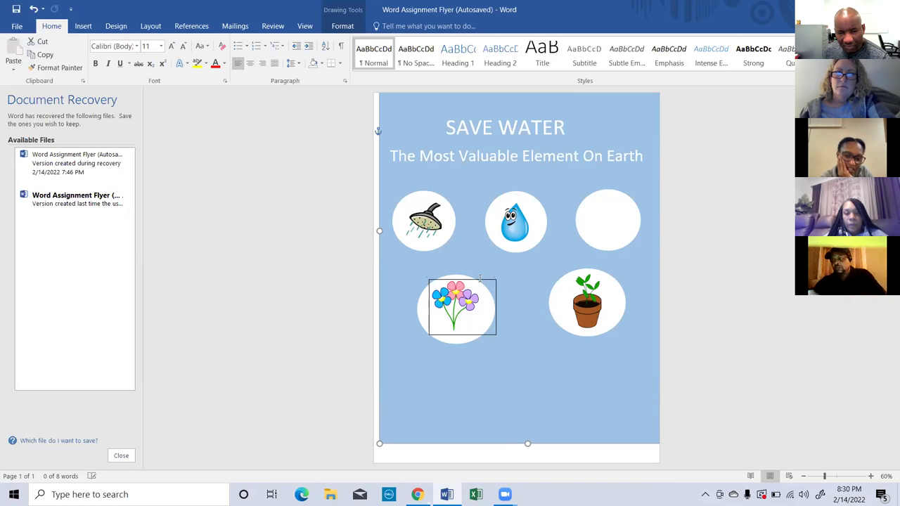
key("Tab")
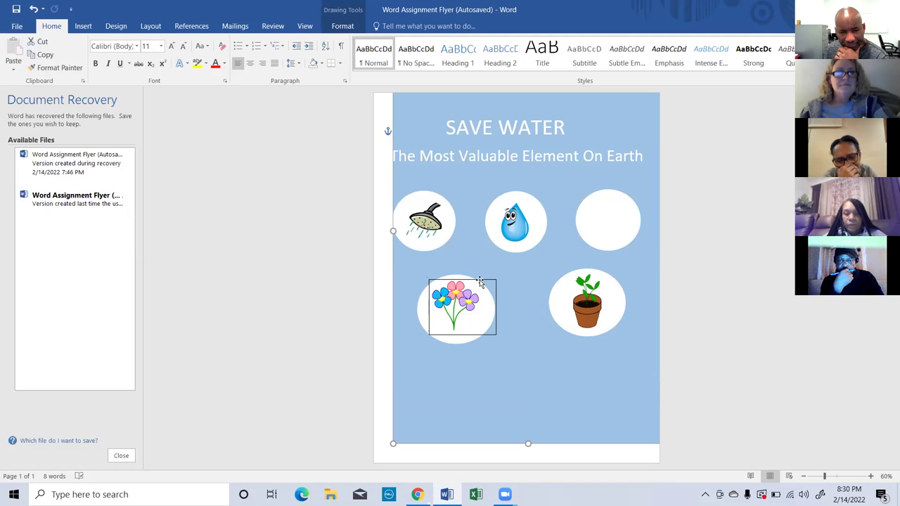
left_click(33, 8)
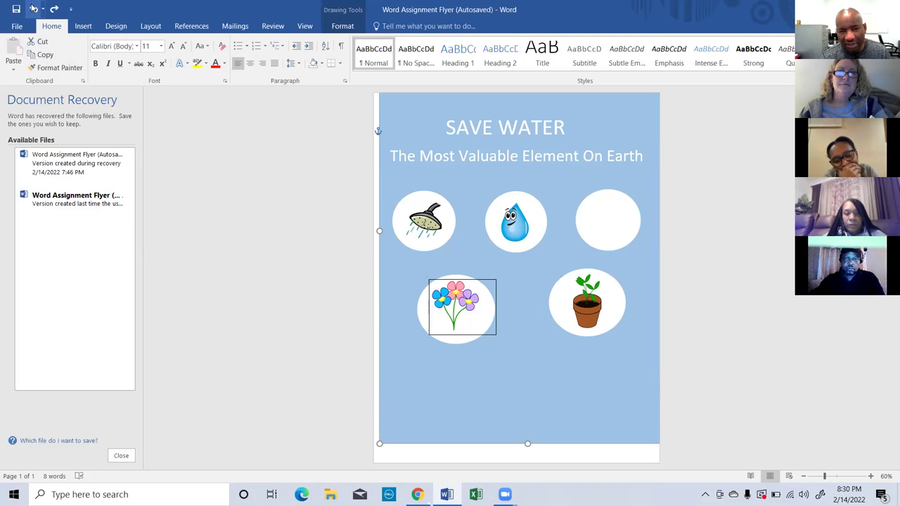
left_click(33, 8)
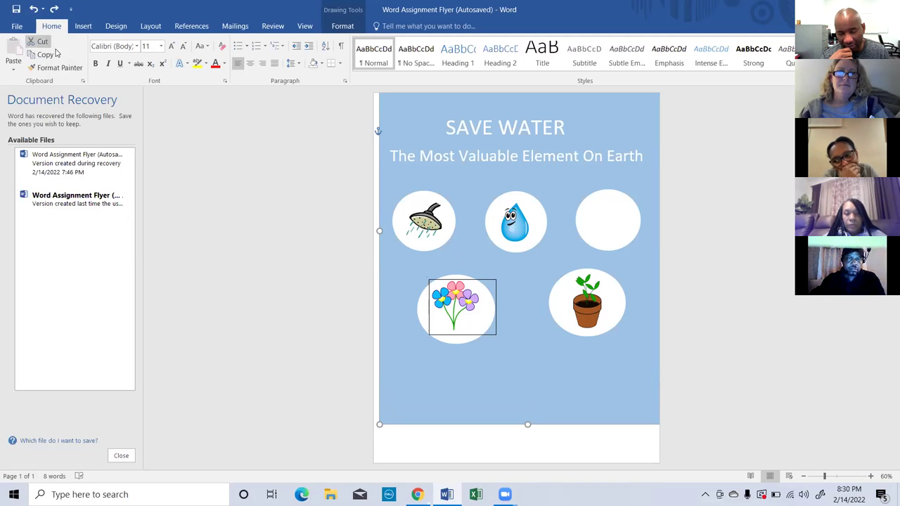
Step: Redo then undo a background edge shift on the flower circle, and reselect the flower picture
left_click(475, 282)
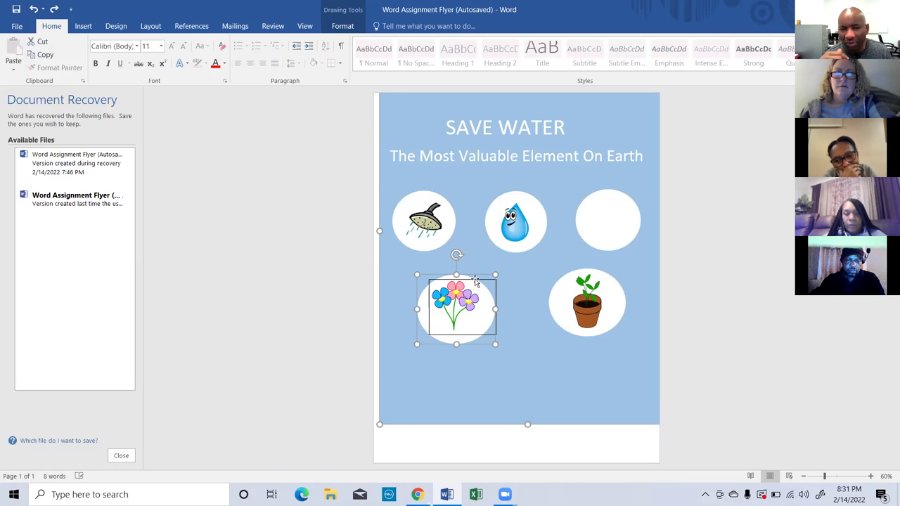
key("ctrl+y")
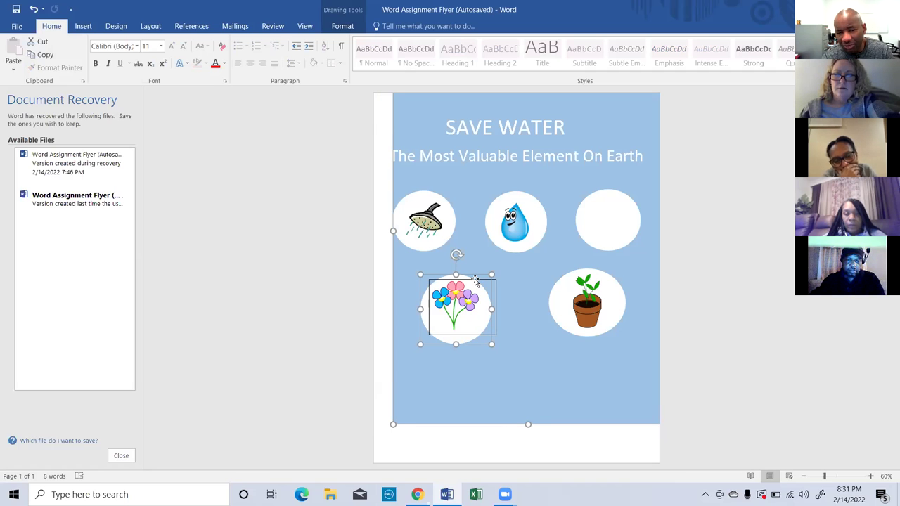
key("ctrl+z")
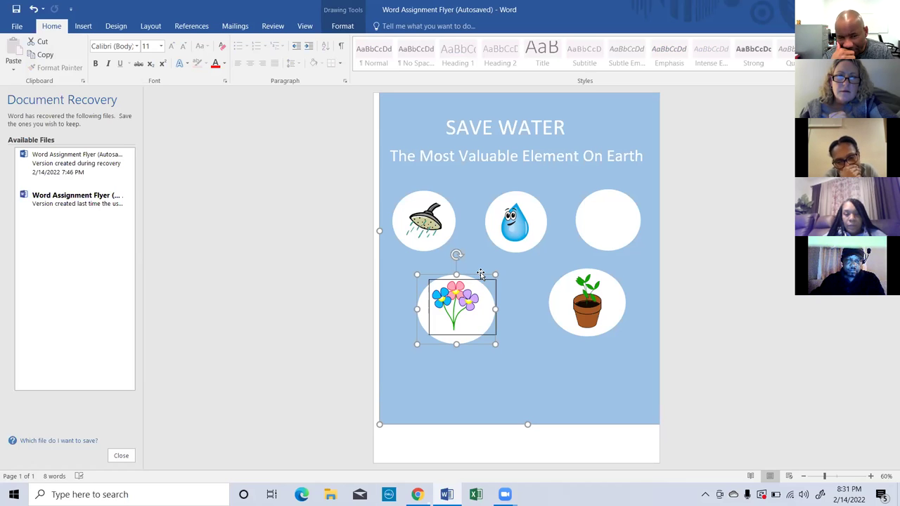
left_click(482, 273)
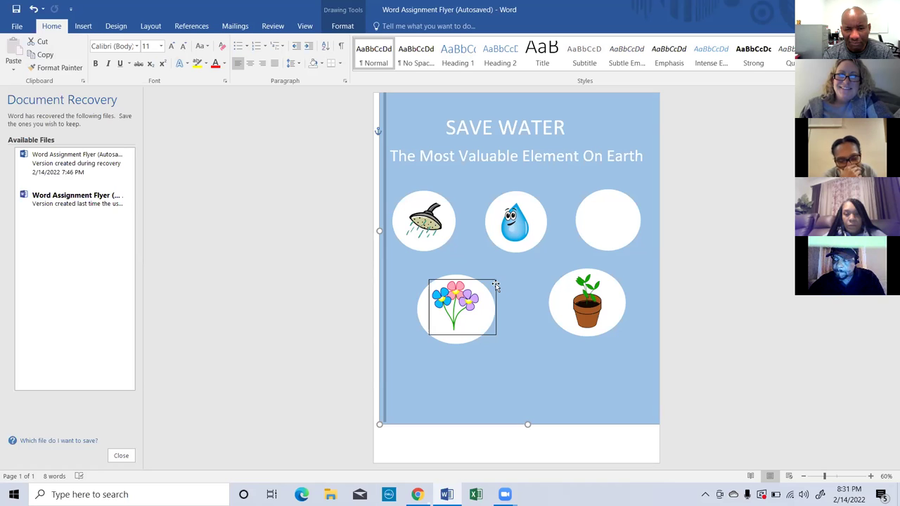
left_click(496, 285)
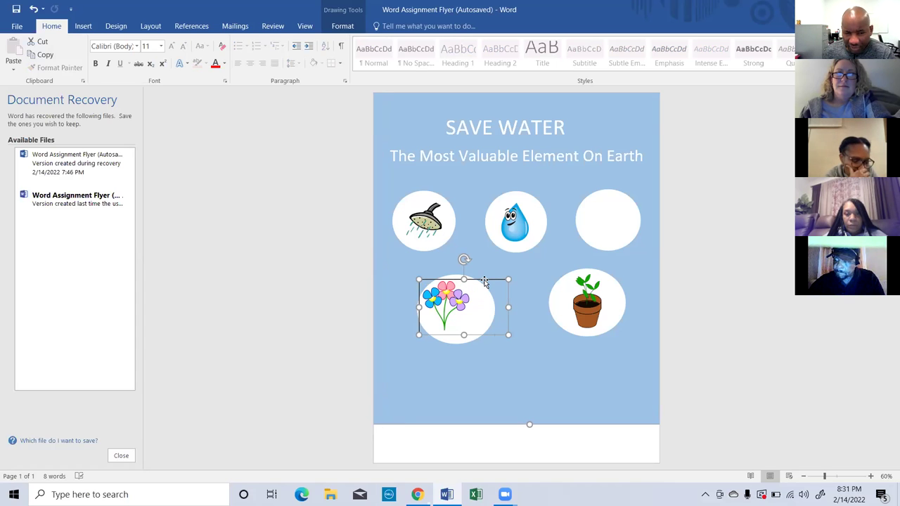
Step: Move the flower box down below the lower-left white circle, leaving the circle empty
left_click_drag(486, 283, 530, 353)
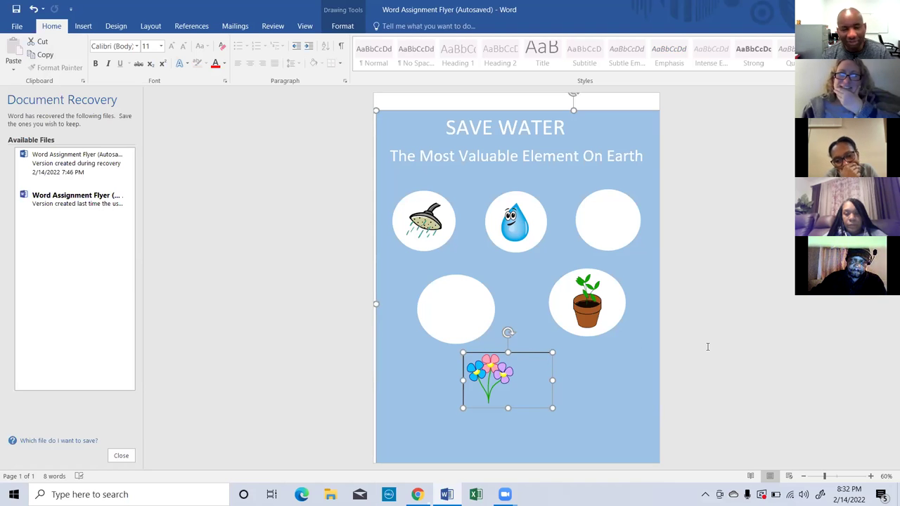
right_click(540, 365)
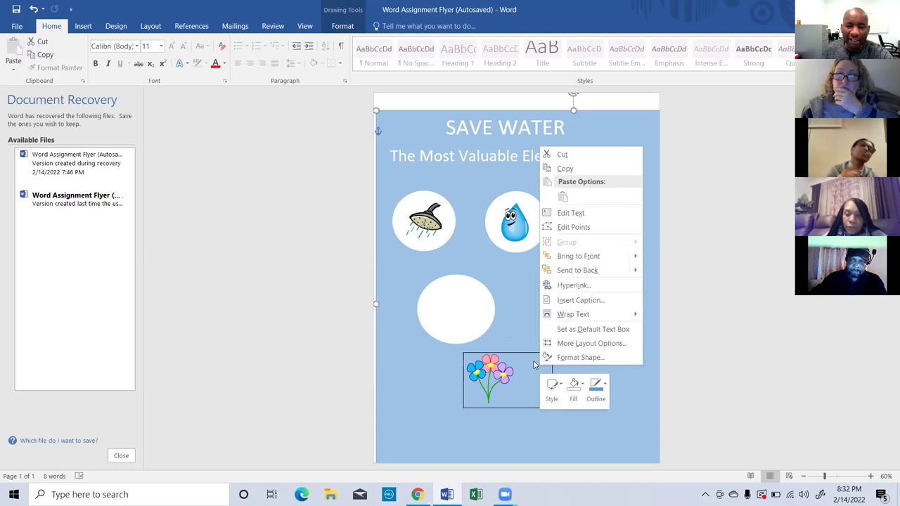
mouse_move(581, 259)
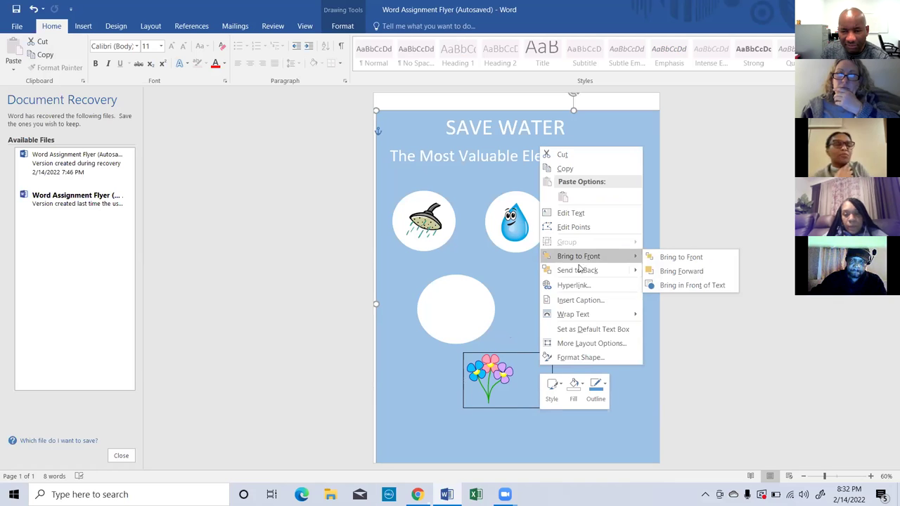
left_click(696, 328)
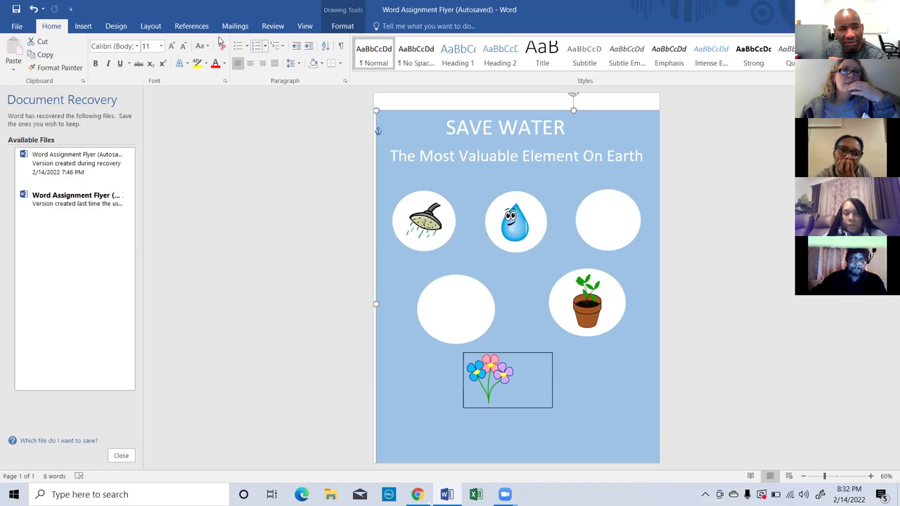
Step: Undo the flower picture's moves and the earlier size and position changes
left_click(34, 8)
left_click(34, 8)
left_click(34, 8)
left_click(33, 9)
left_click(34, 9)
left_click(34, 8)
Step: Step further back through the edit history until the blue background disappears
left_click(34, 9)
left_click(34, 9)
left_click(34, 8)
left_click(34, 8)
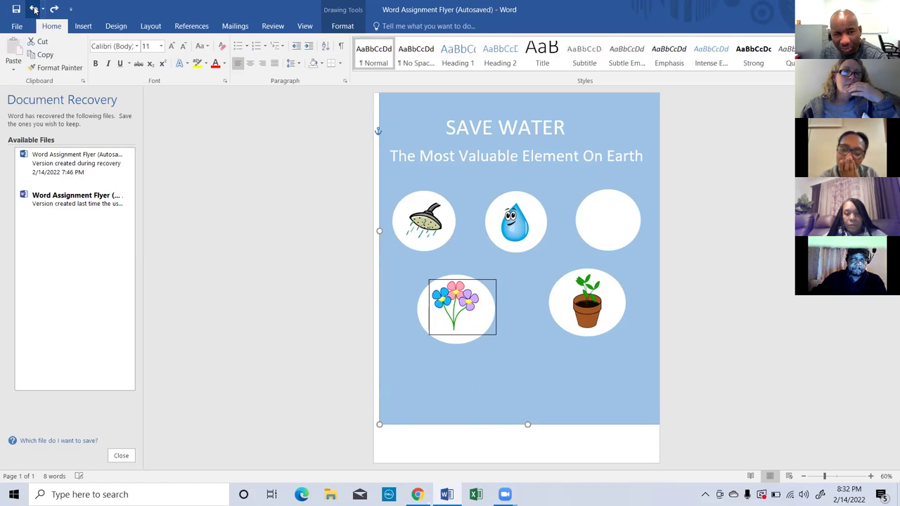
left_click(34, 9)
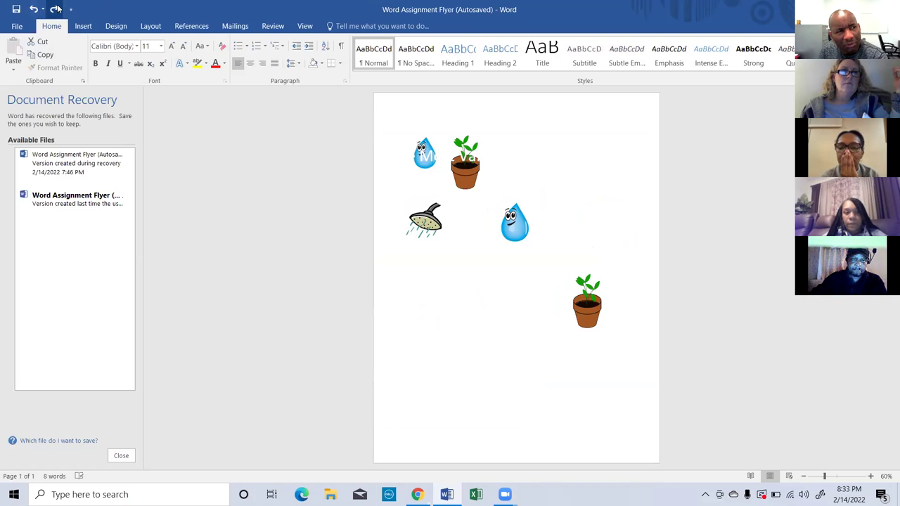
Step: Restore the blue background with Redo, delete the white circle behind the flower, and select the blue rectangle
left_click(56, 9)
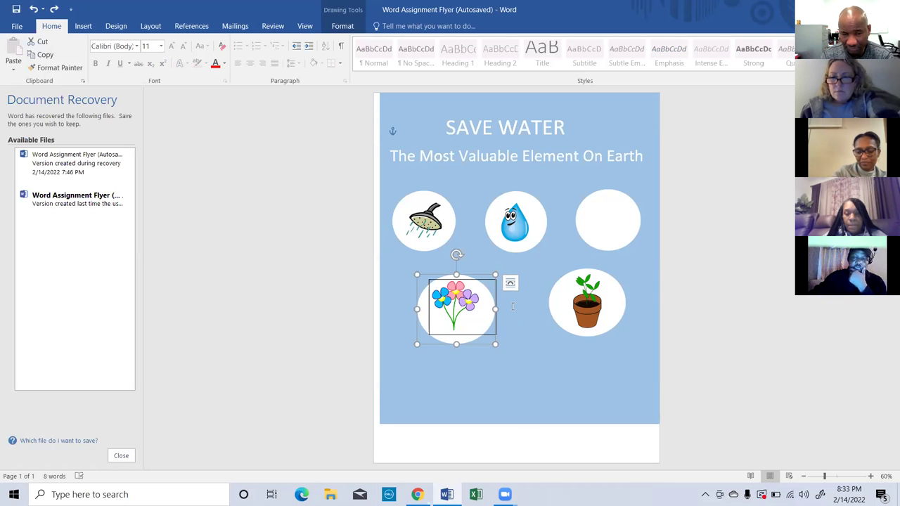
key("Delete")
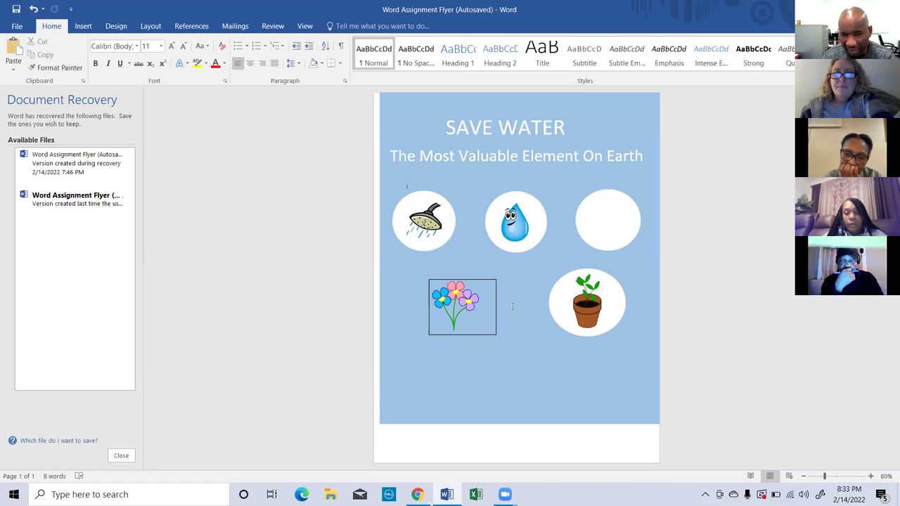
left_click(478, 280)
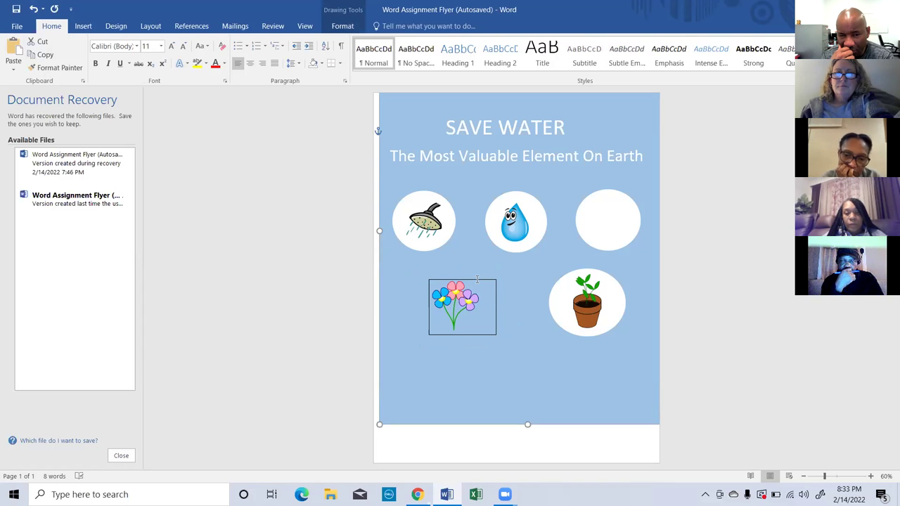
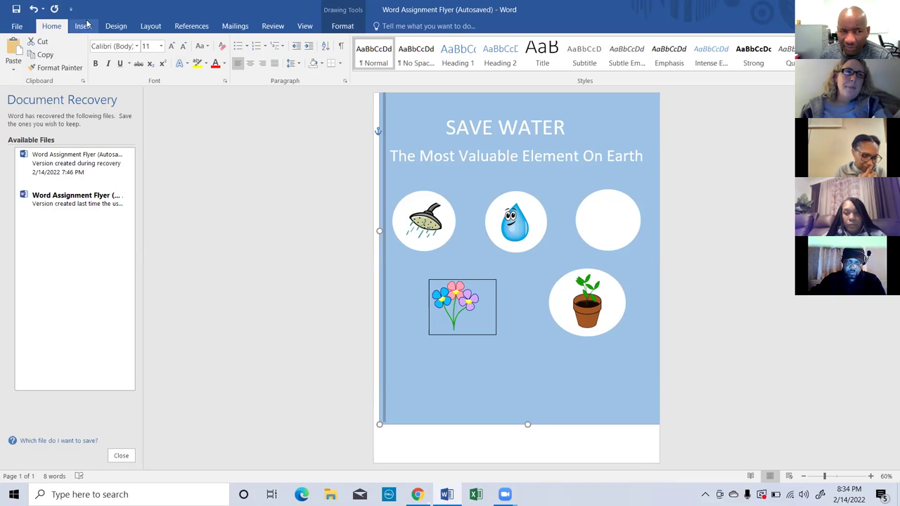
Step: Undo to restore the flower's white circle, then squash it into a flat oval
left_click(33, 8)
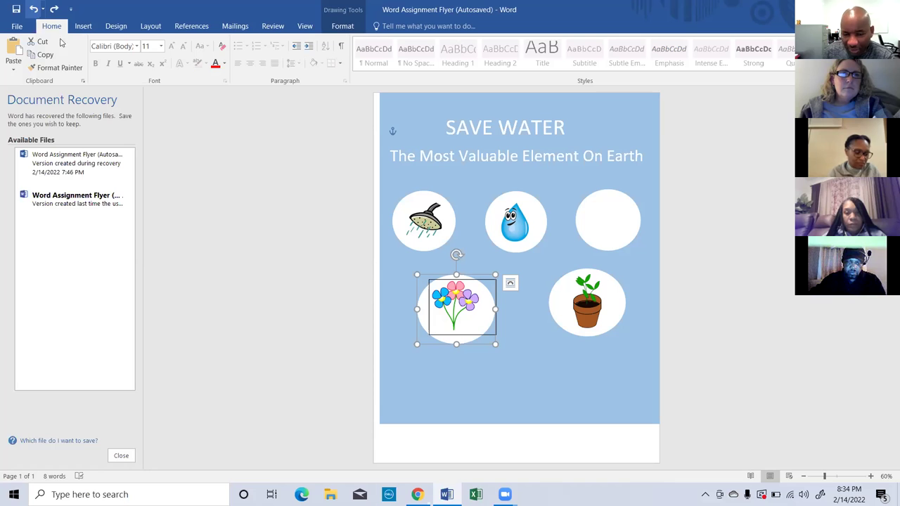
left_click(476, 284)
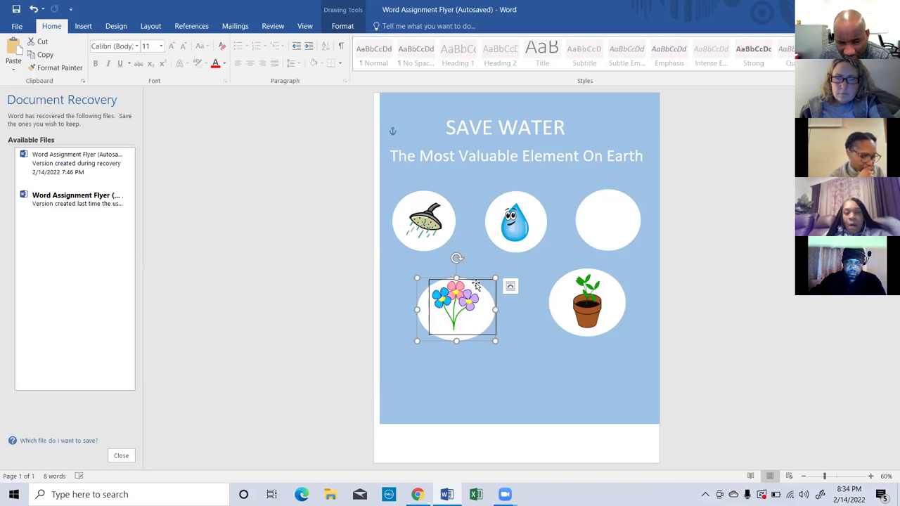
key("BackSpace")
key("BackSpace")
key("BackSpace")
key("BackSpace")
key("BackSpace")
key("BackSpace")
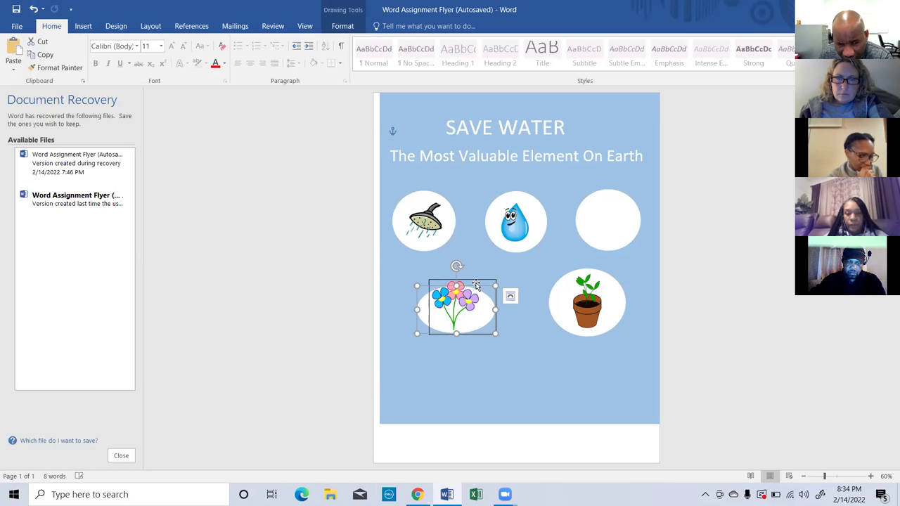
key("shift+Down")
key("shift+Down")
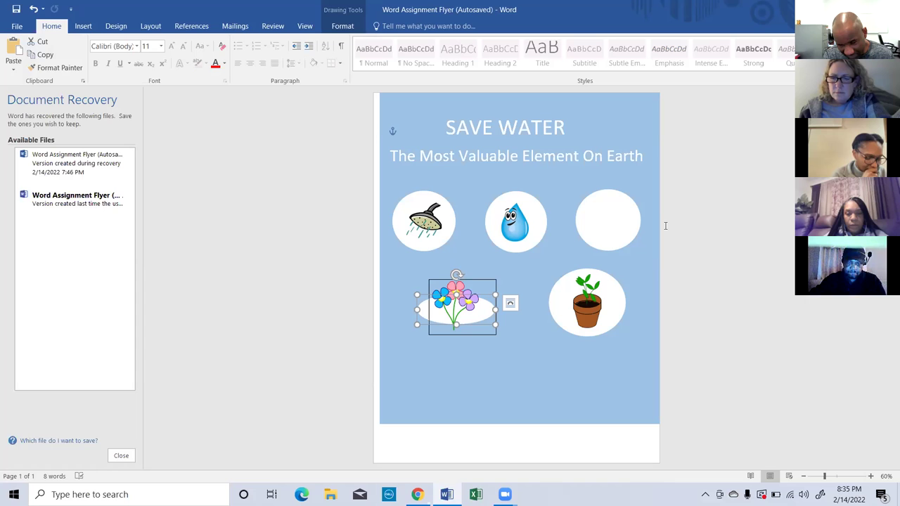
Step: Deselect the flower picture and select the blue background rectangle
left_click(665, 226)
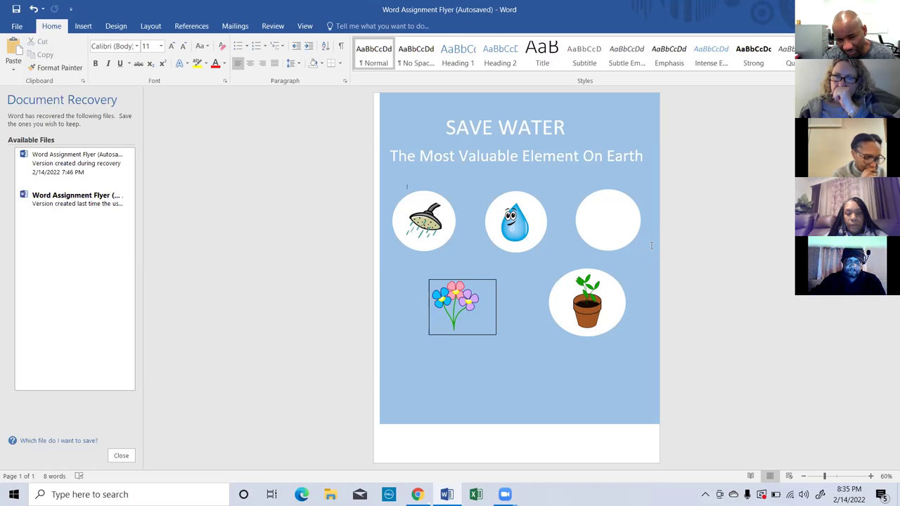
left_click(536, 288)
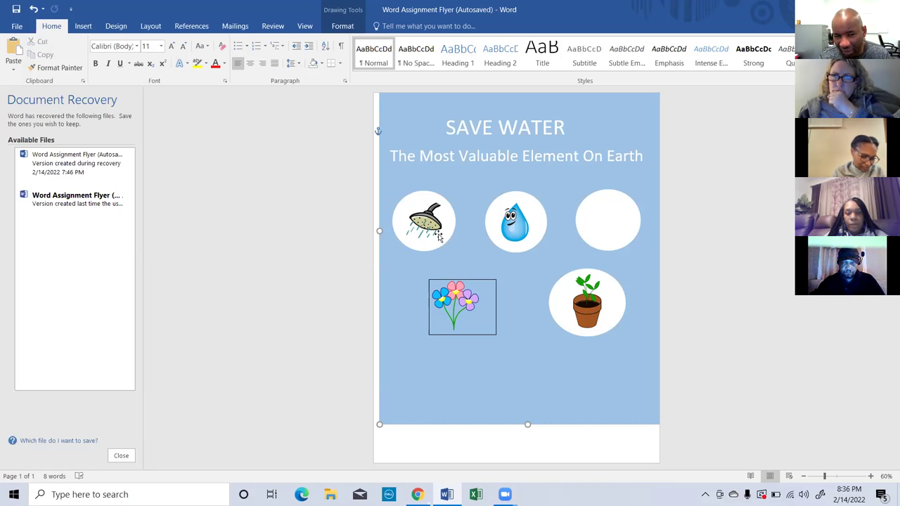
Step: Select the flower picture and step back one change with Undo and Redo
left_click(487, 296)
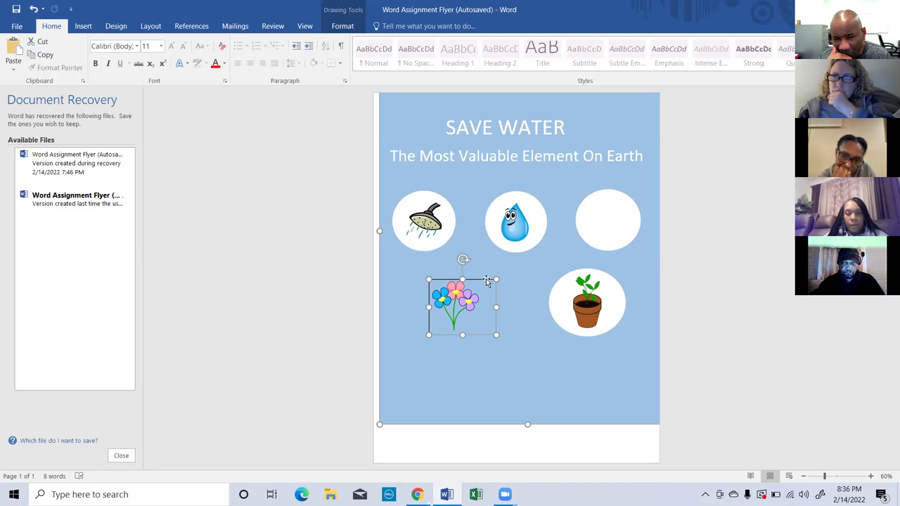
left_click(486, 278)
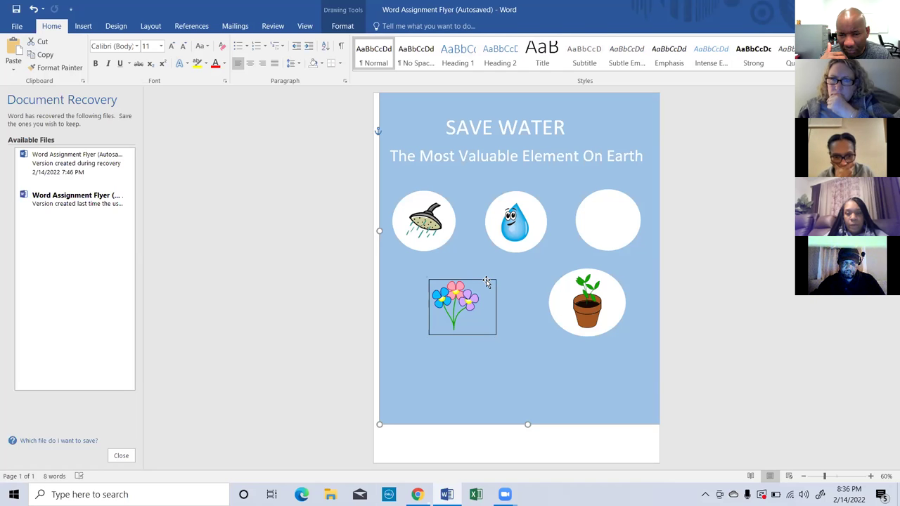
left_click(486, 281)
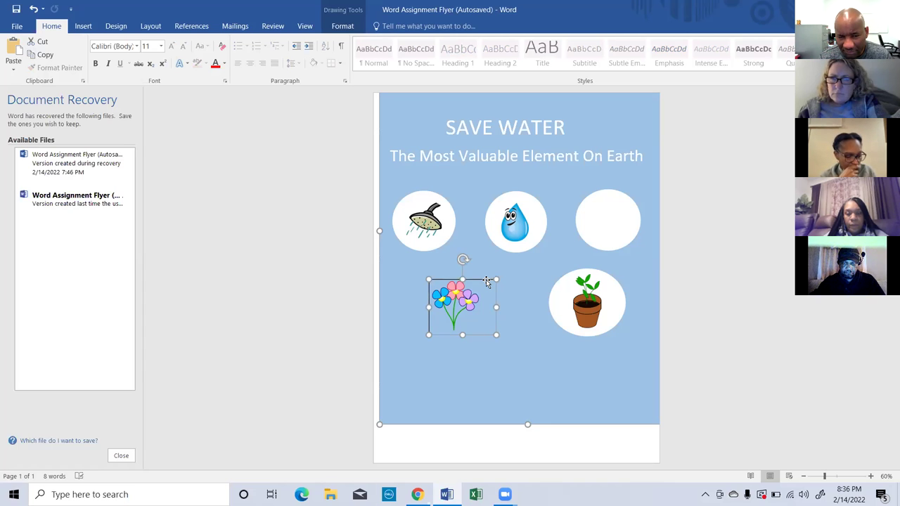
key("ctrl+z")
key("ctrl+z")
key("ctrl+z")
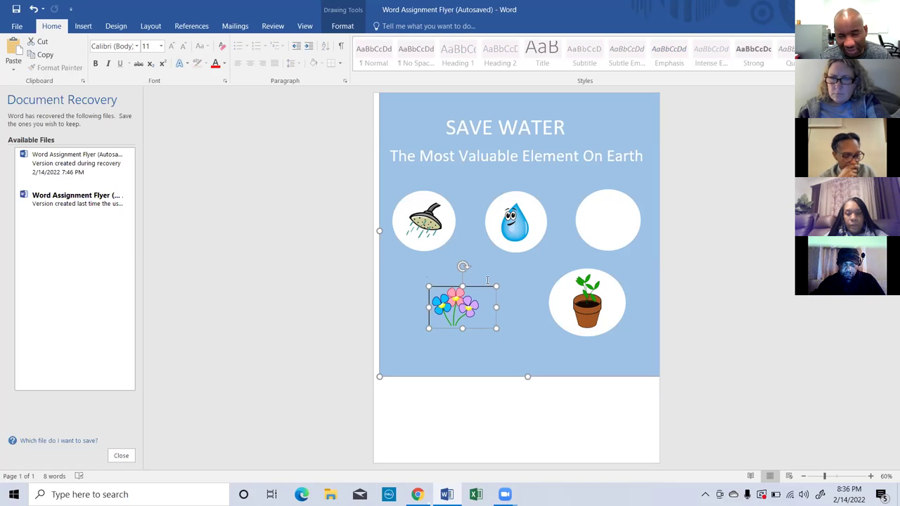
key("ctrl+y")
key("ctrl+y")
key("ctrl+y")
key("ctrl+y")
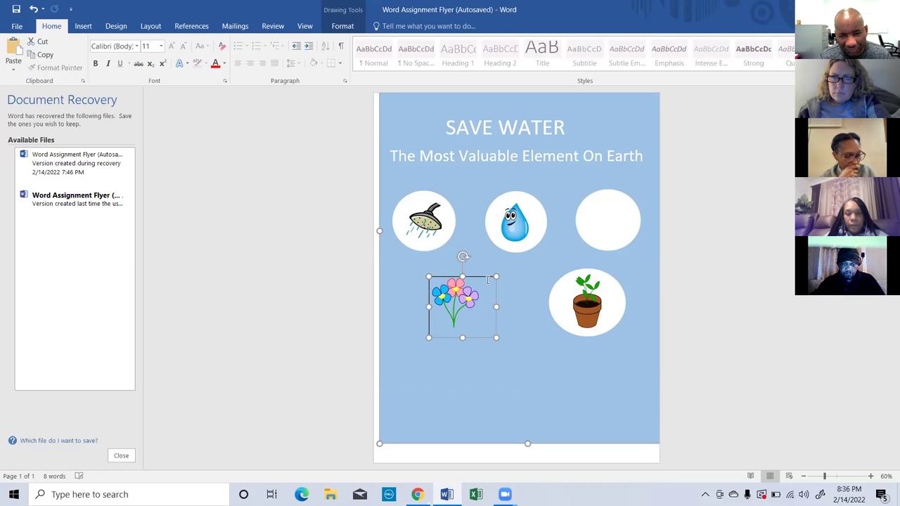
left_click(33, 8)
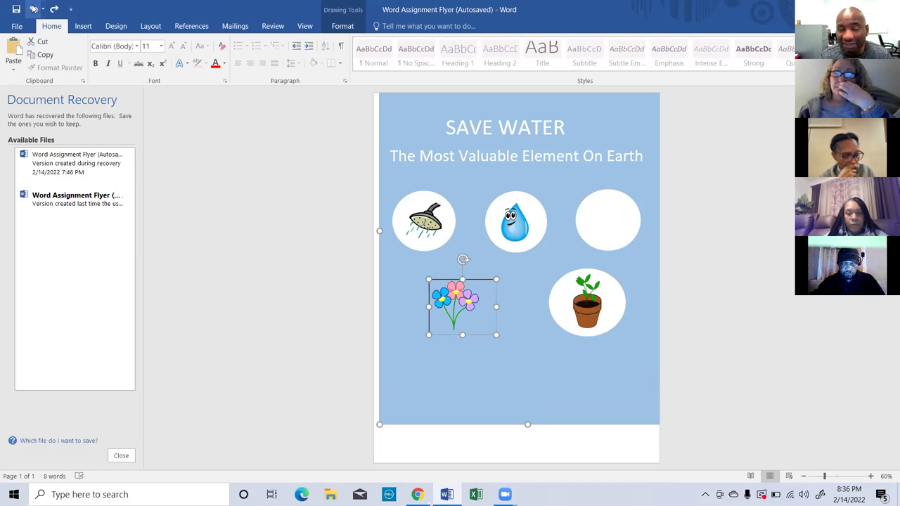
Step: Delete the flower picture and select the blue background shape
left_click(509, 295)
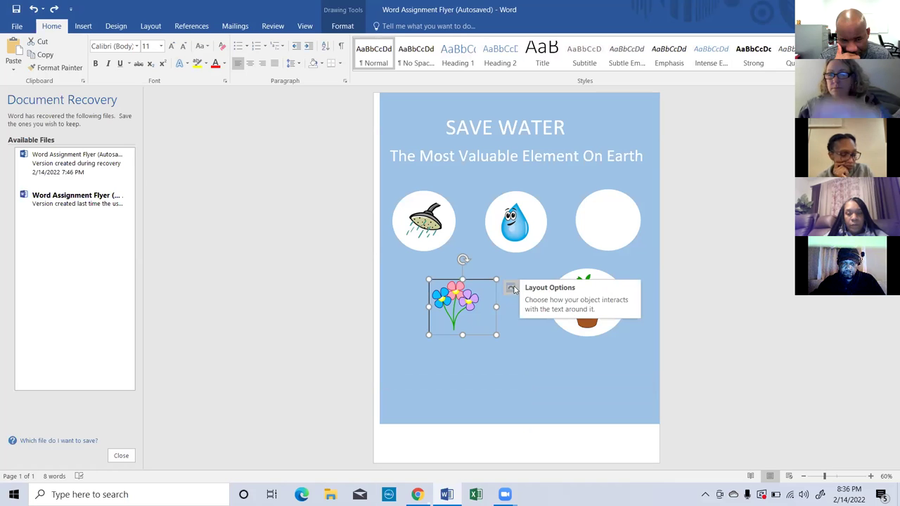
key("Delete")
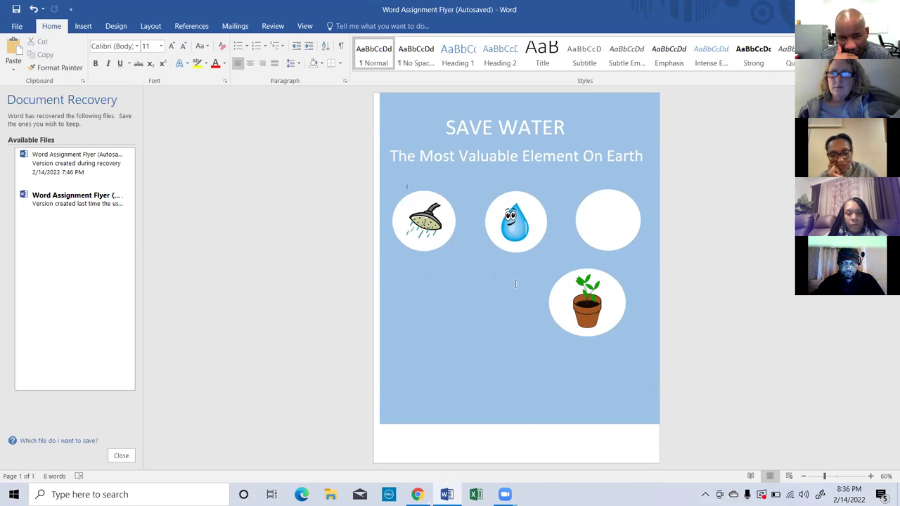
left_click(528, 277)
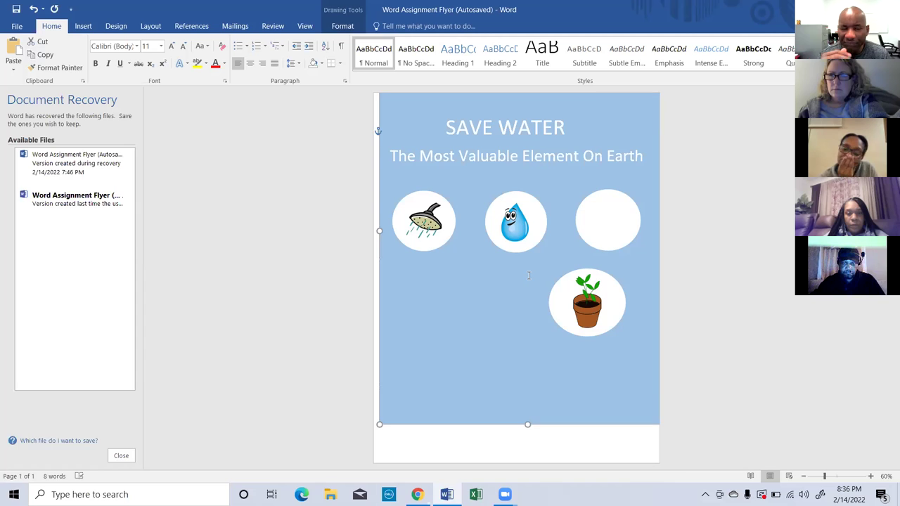
Step: Delete the selected blue background shape along with its title and circles
key("Delete")
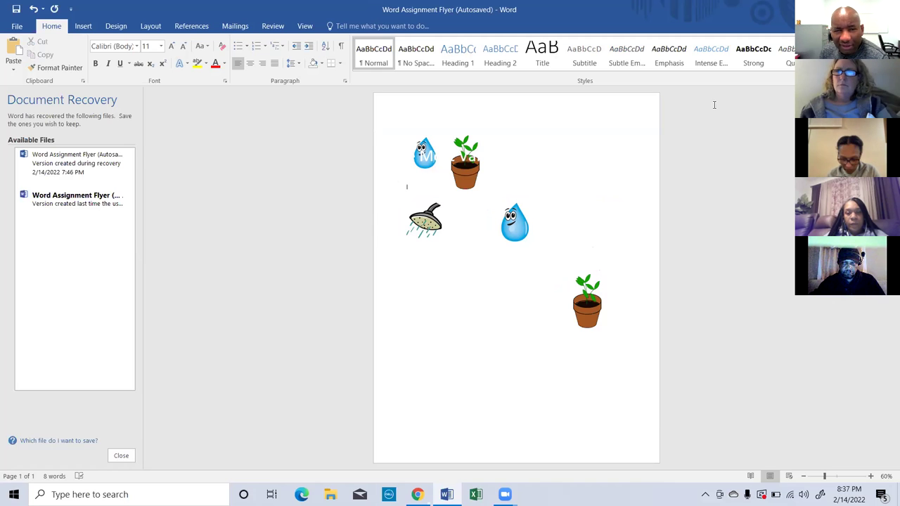
Step: Draw a new text box on the right of the page and widen it leftward
left_click(82, 27)
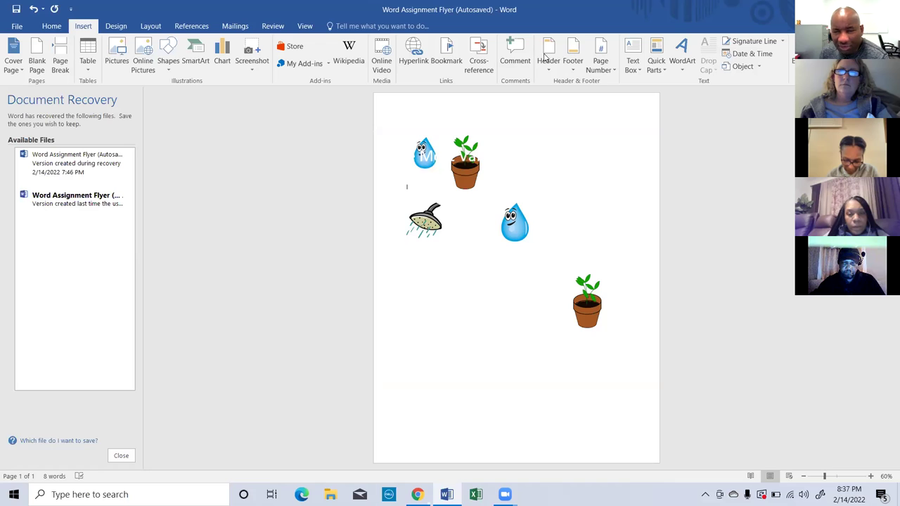
left_click(631, 51)
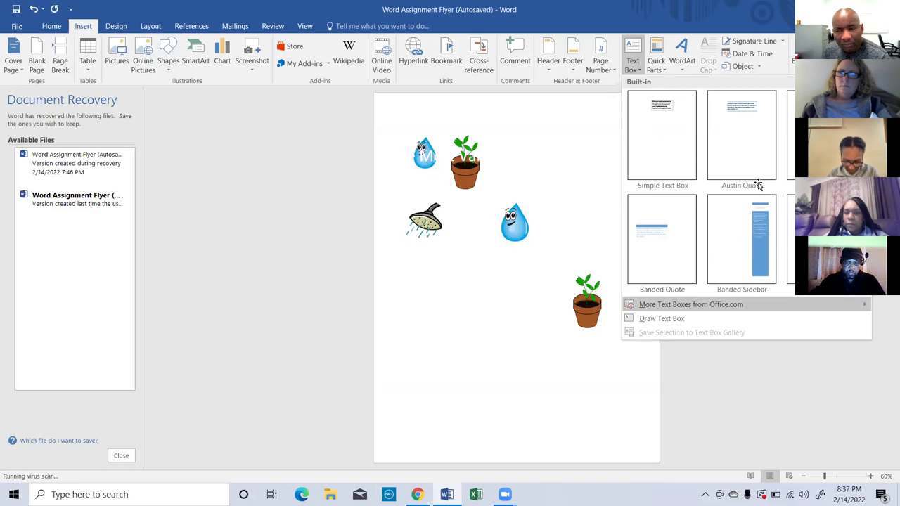
left_click(661, 318)
left_click_drag(637, 317, 654, 352)
left_click_drag(633, 317, 464, 342)
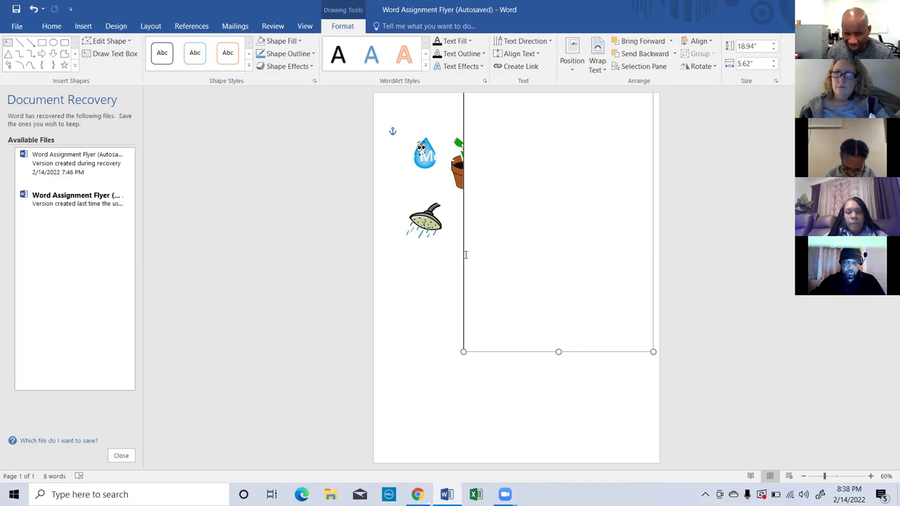
Step: Move and resize the text box to 9.39" by 7.94", spanning nearly the full page
left_click_drag(464, 256, 462, 368)
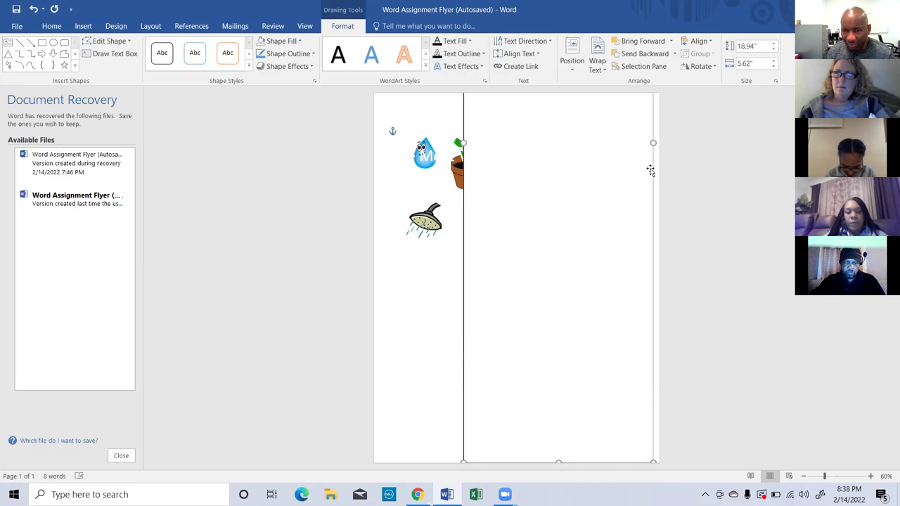
left_click_drag(552, 458, 563, 295)
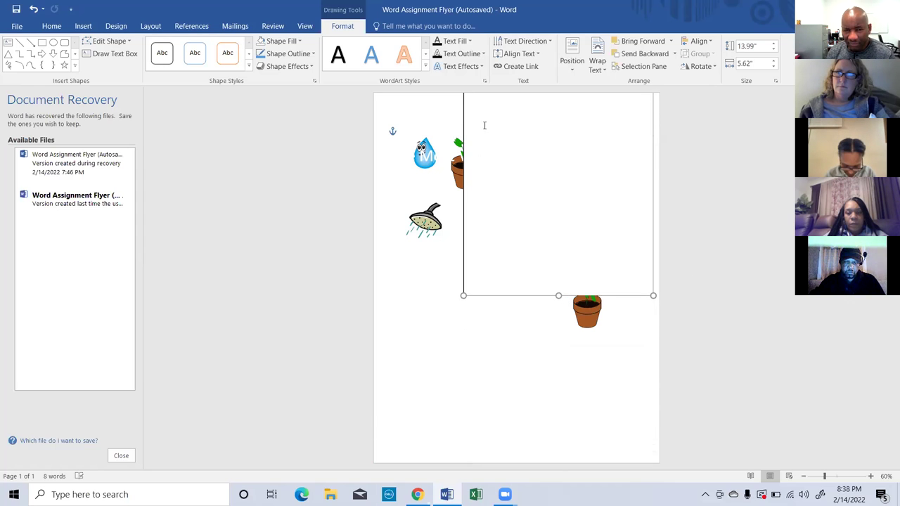
left_click_drag(464, 120, 463, 263)
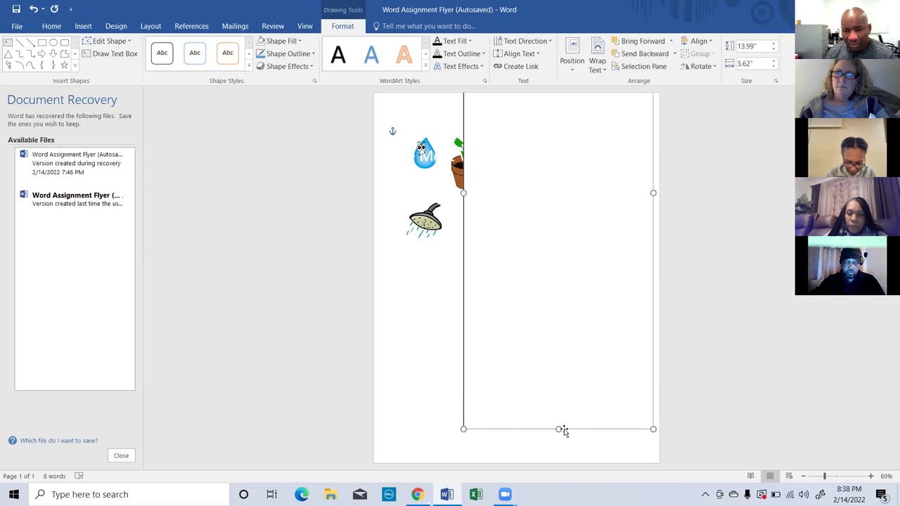
left_click_drag(559, 429, 560, 275)
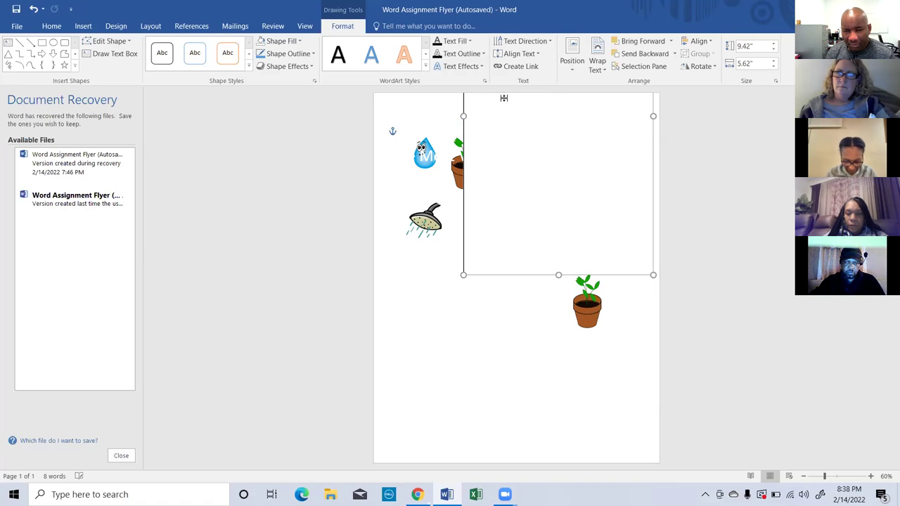
left_click_drag(464, 134, 464, 291)
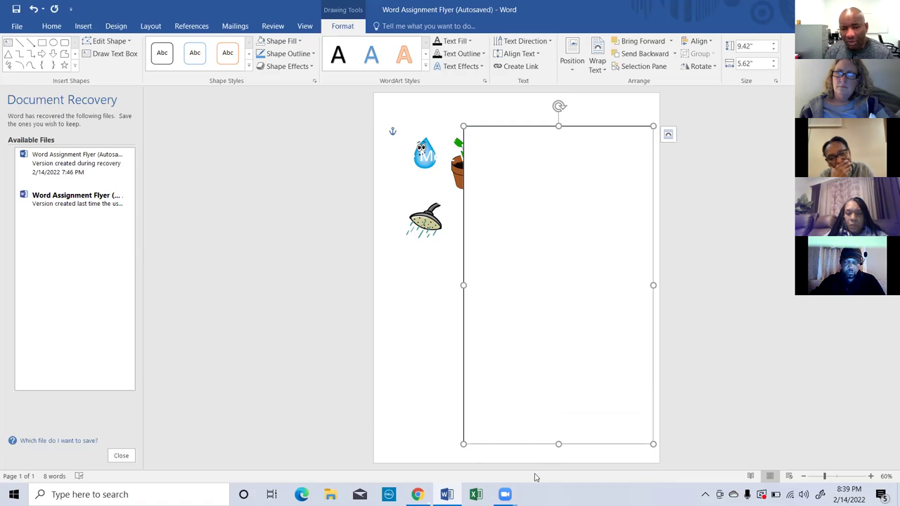
left_click_drag(559, 444, 558, 443)
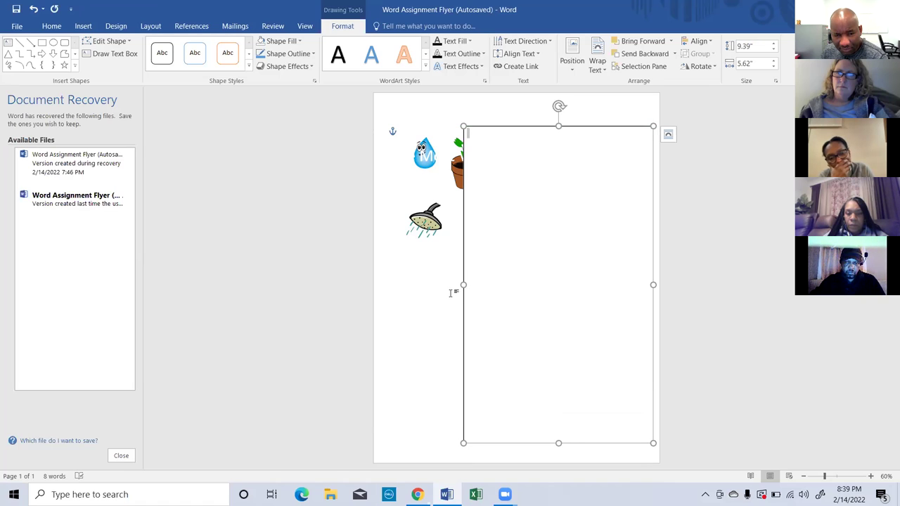
left_click_drag(462, 284, 366, 277)
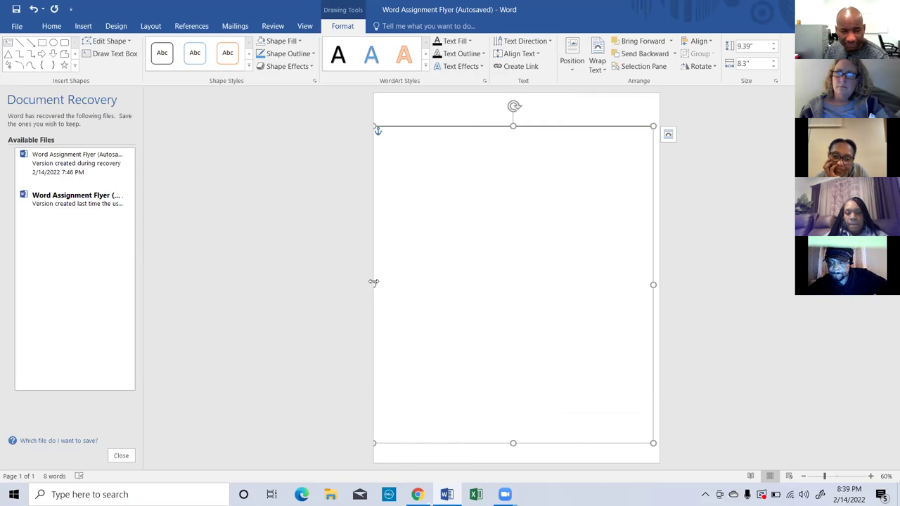
left_click_drag(372, 285, 386, 286)
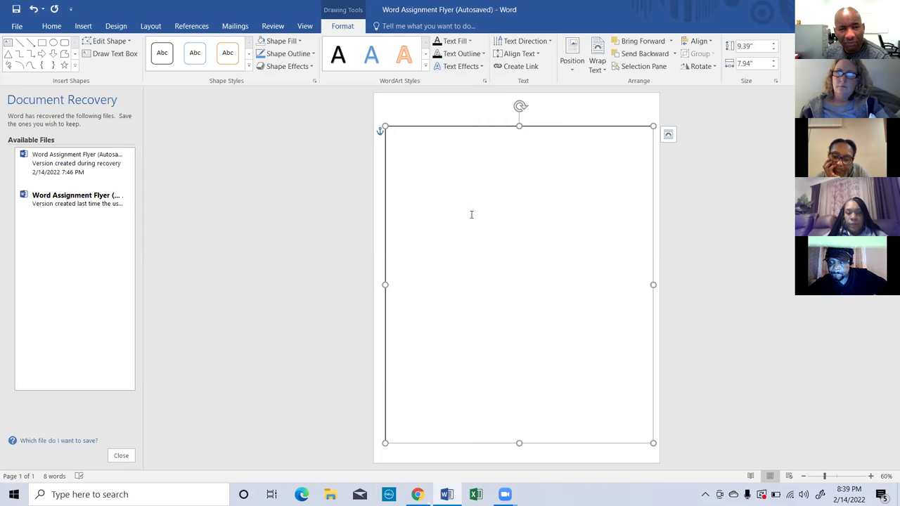
Step: Fill the text box with light blue and glance at its Layout Options
left_click(277, 42)
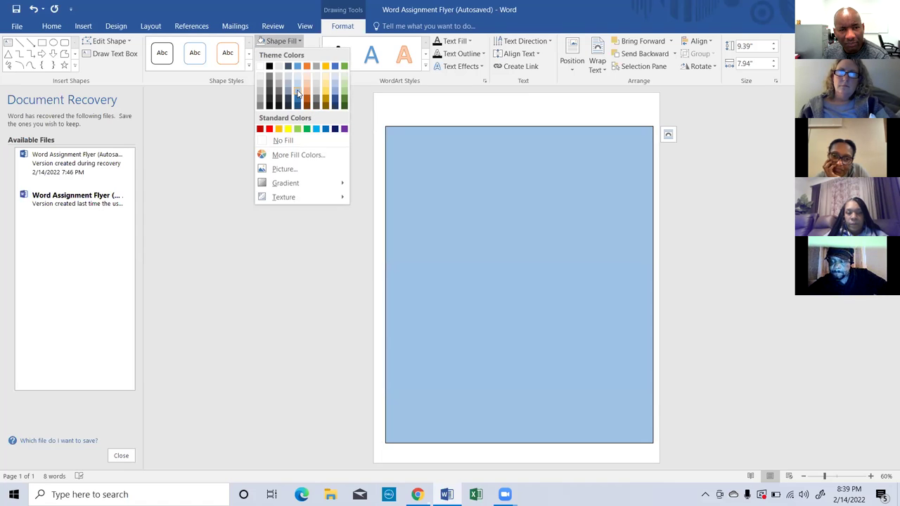
left_click(298, 94)
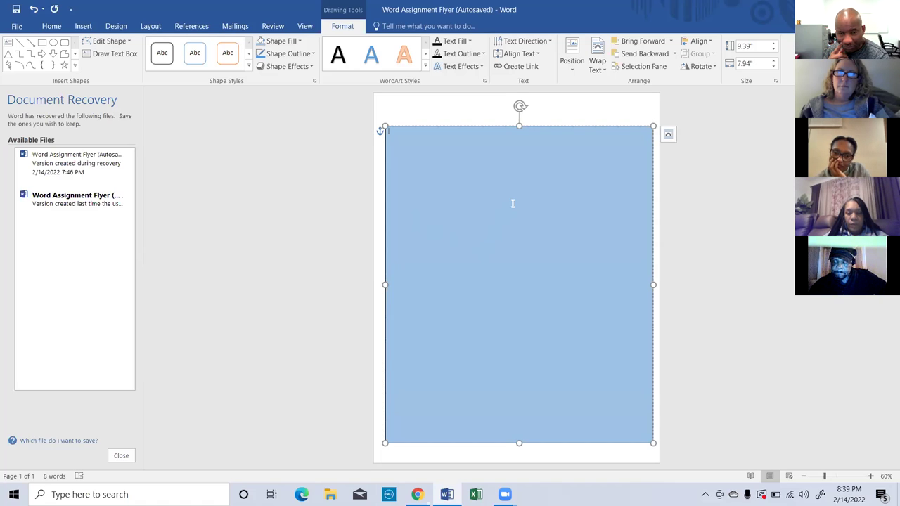
left_click(668, 140)
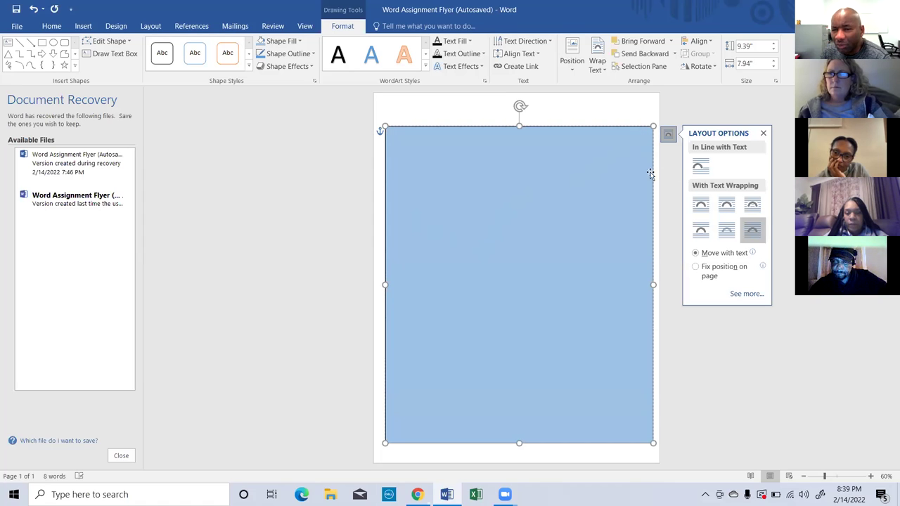
left_click(668, 134)
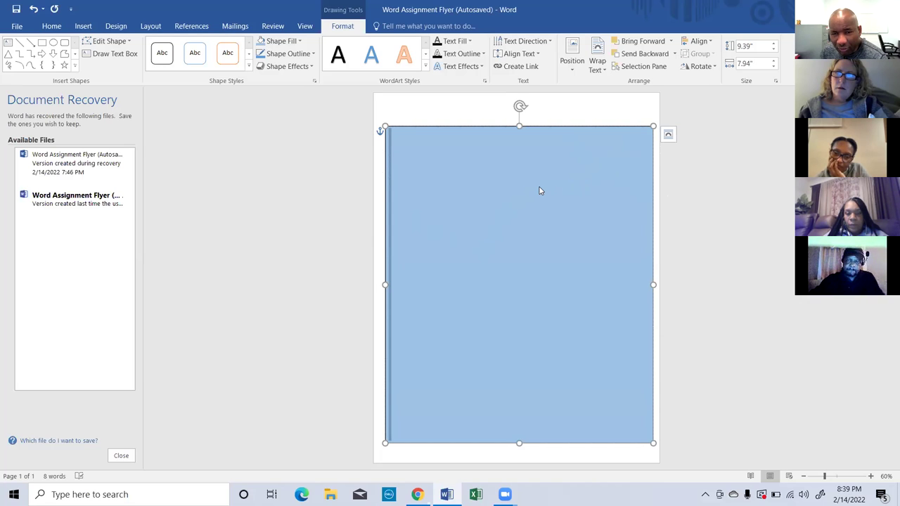
Step: Undo the fill and reapply the light blue theme colour
left_click(32, 9)
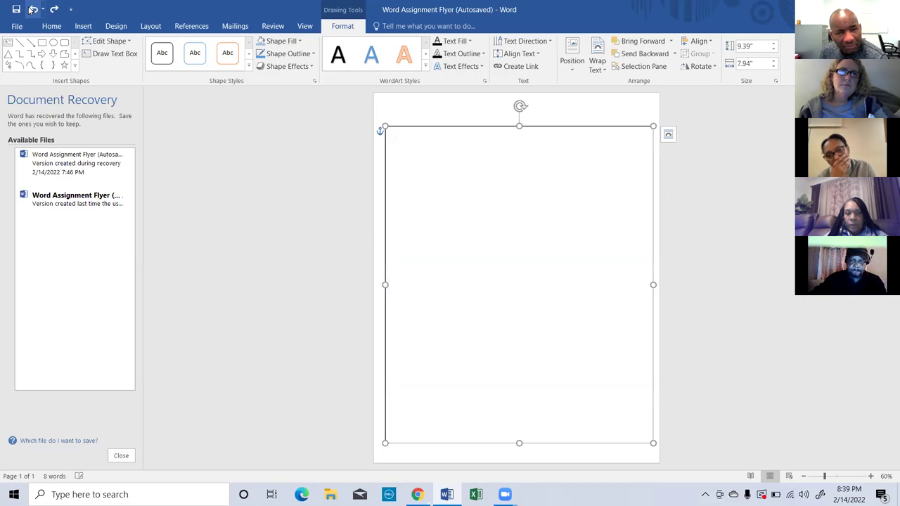
left_click(276, 43)
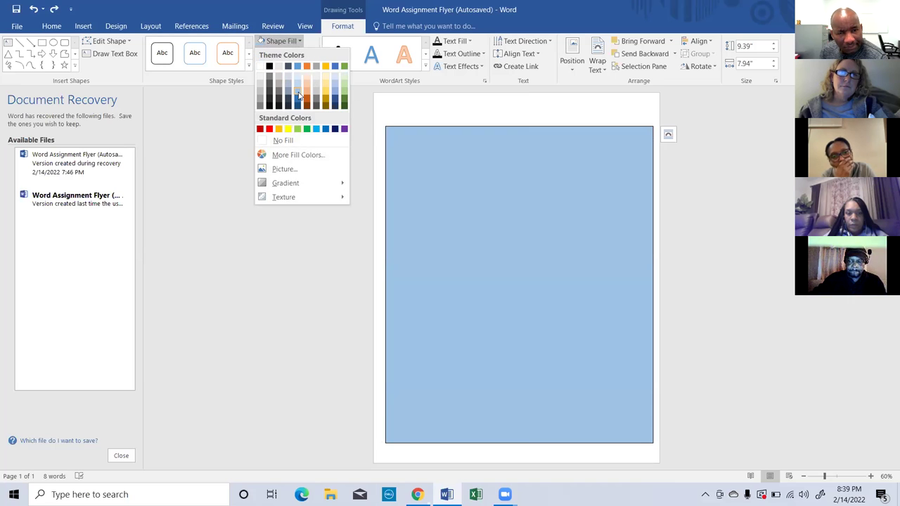
left_click(299, 96)
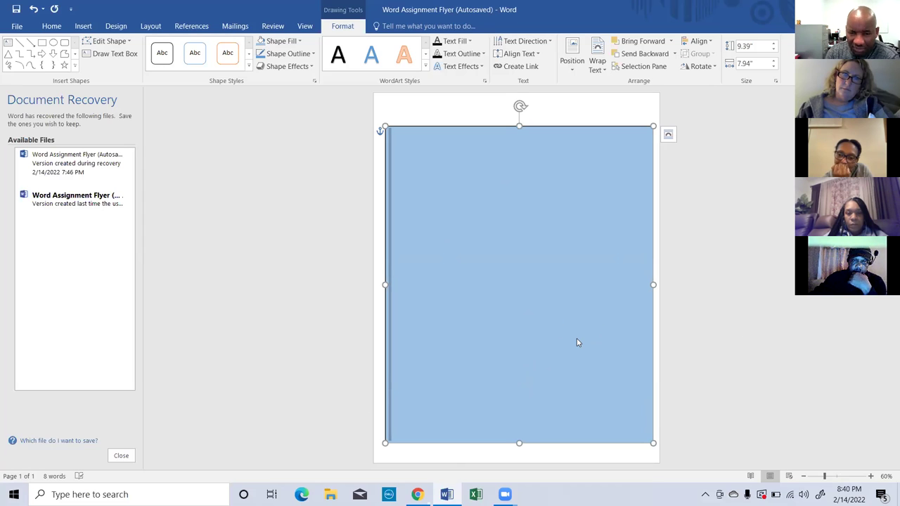
left_click(613, 127)
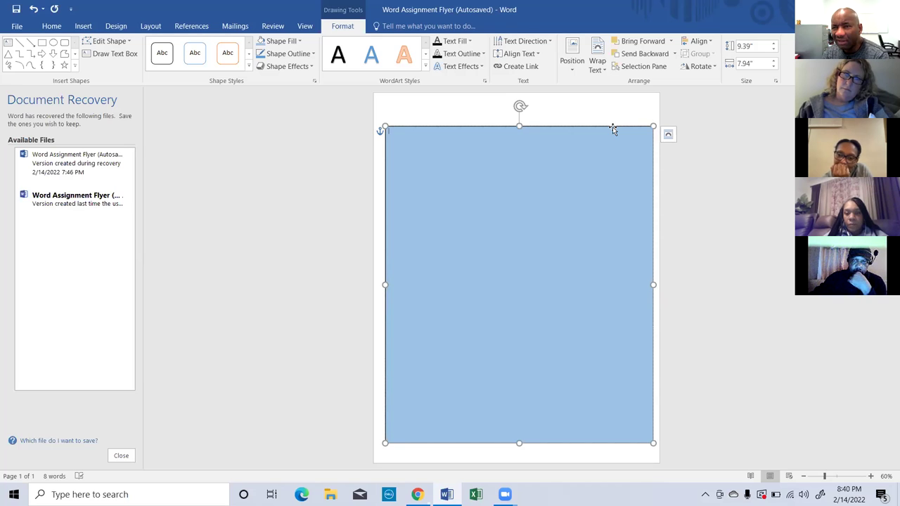
Step: Send the light blue rectangle behind the text using Send Backward > Send Behind Text
right_click(613, 127)
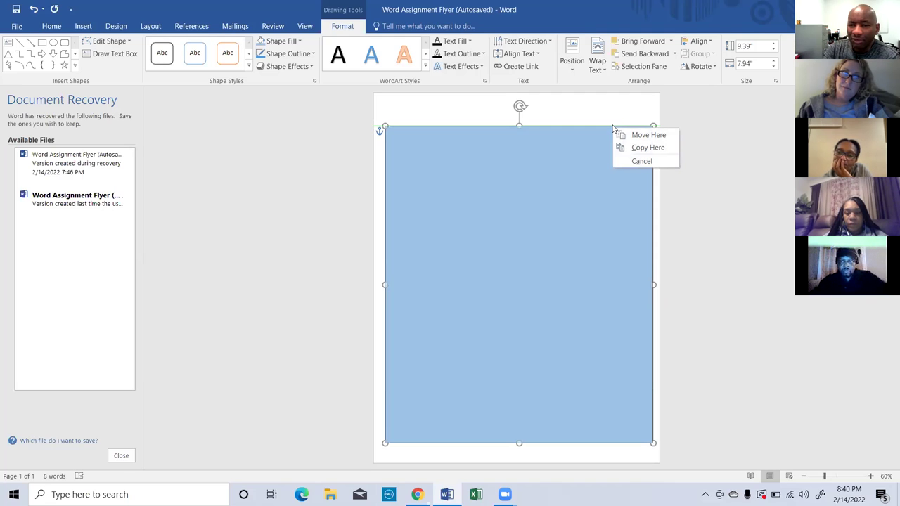
left_click(611, 113)
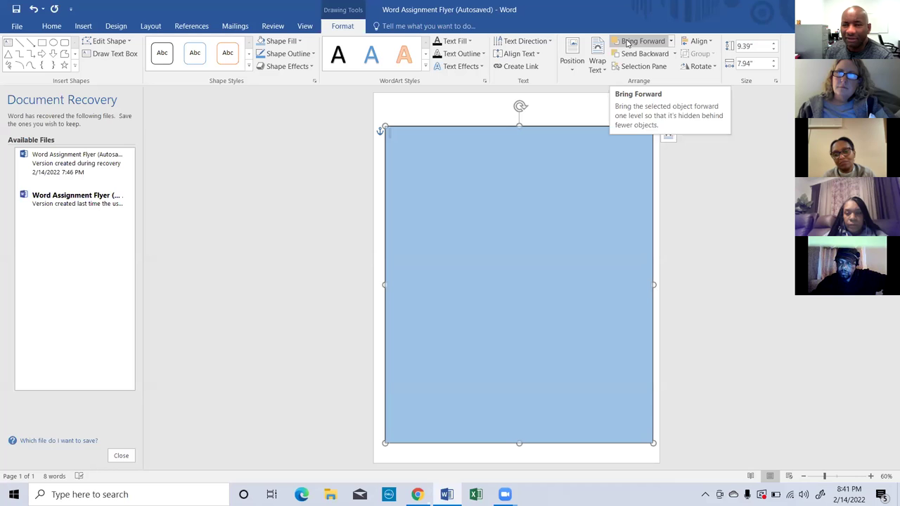
left_click(672, 41)
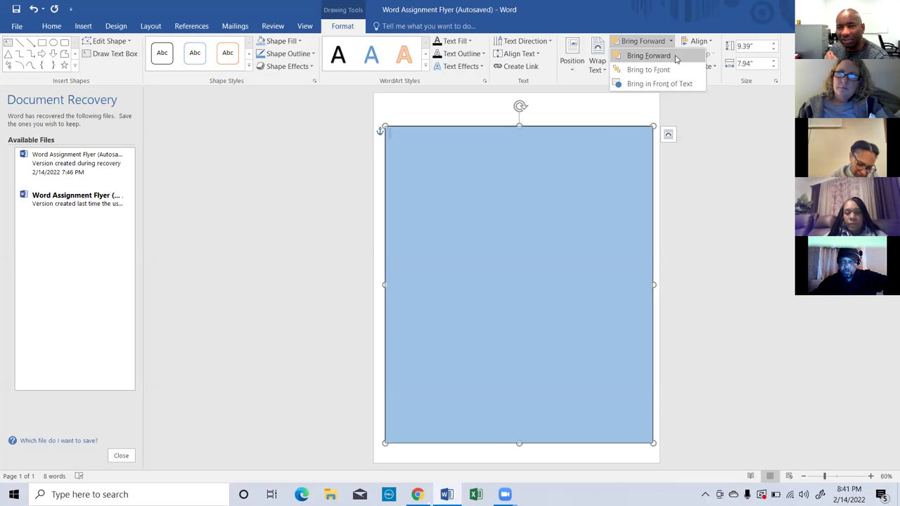
left_click(703, 109)
left_click(652, 55)
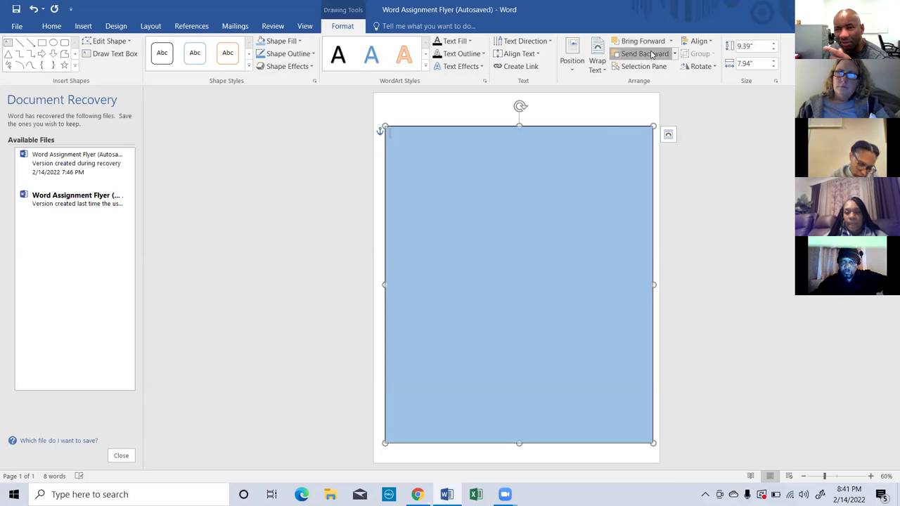
left_click(675, 55)
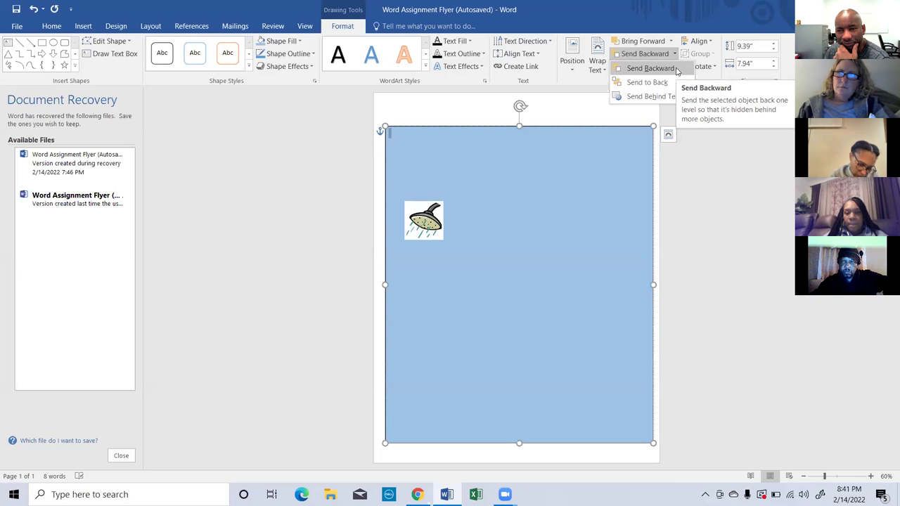
left_click(654, 97)
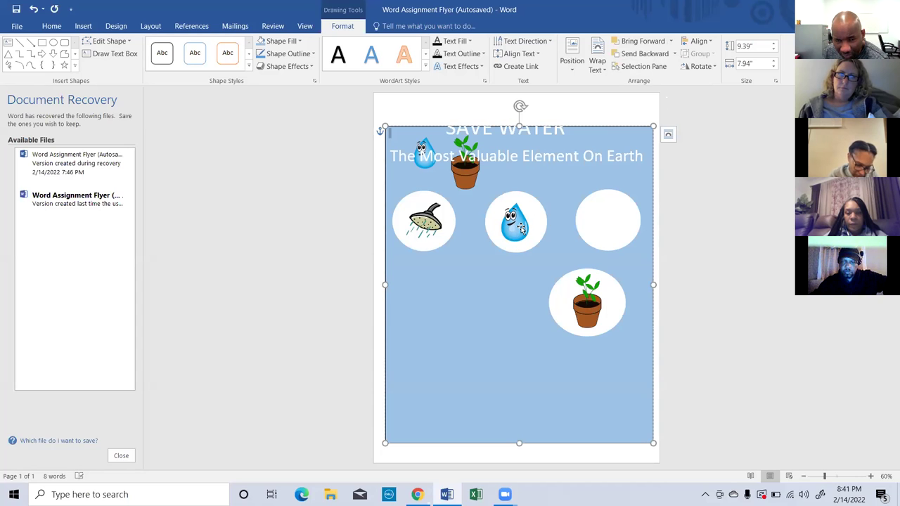
left_click_drag(521, 228, 513, 241)
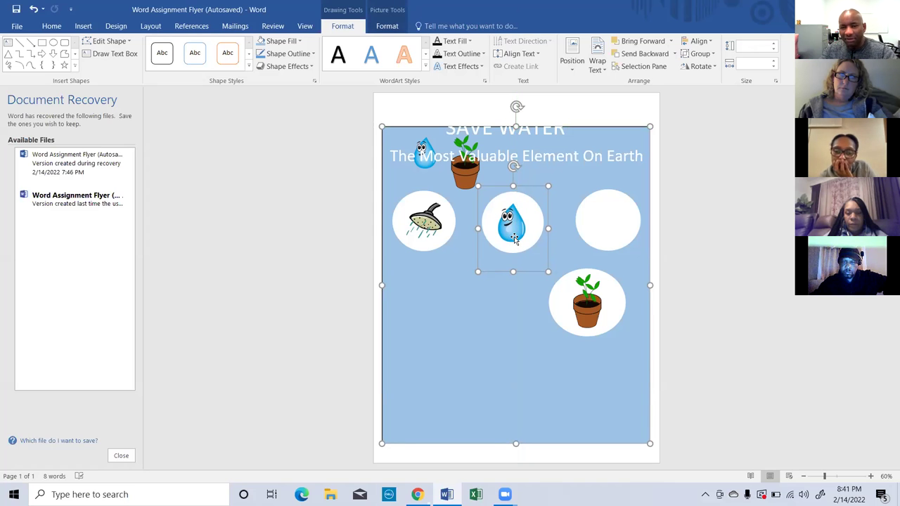
left_click(491, 309)
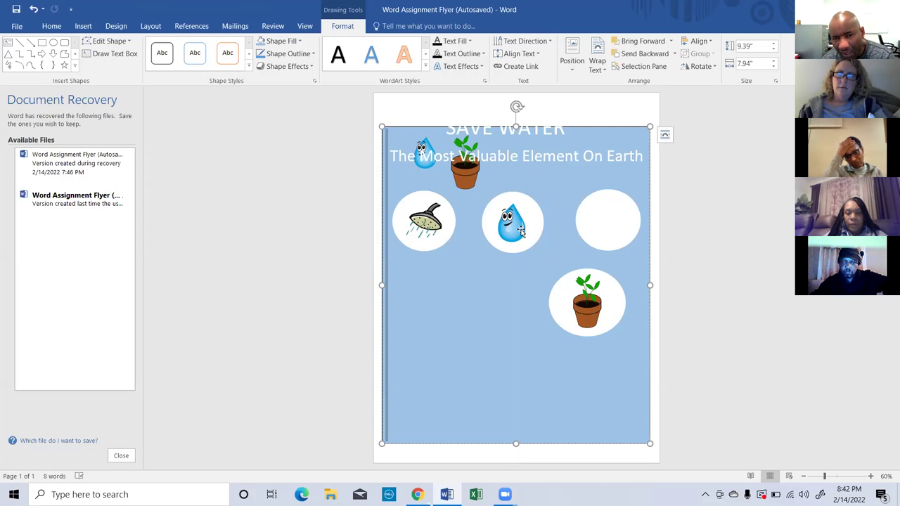
mouse_move(517, 242)
left_mouse_down()
mouse_move(509, 274)
mouse_move(517, 252)
mouse_move(500, 242)
mouse_move(525, 251)
left_mouse_up()
left_click(588, 130)
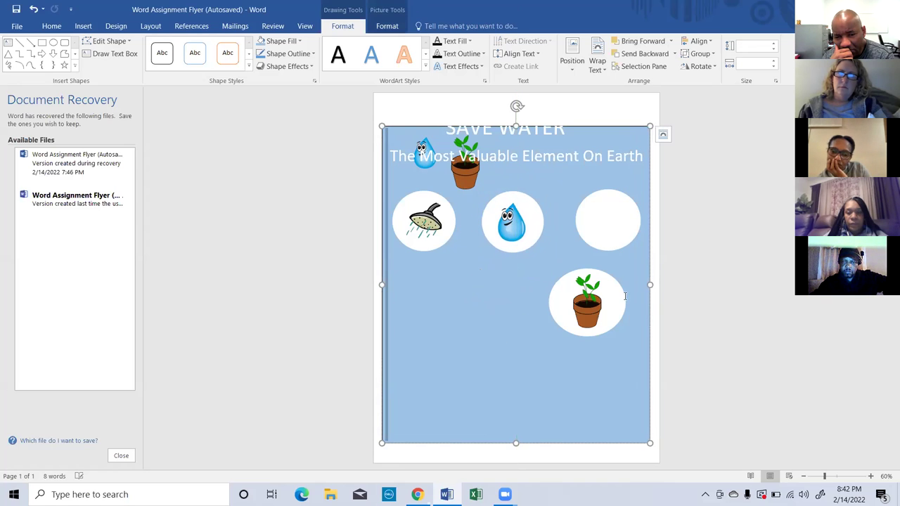
left_click(589, 114, "shift")
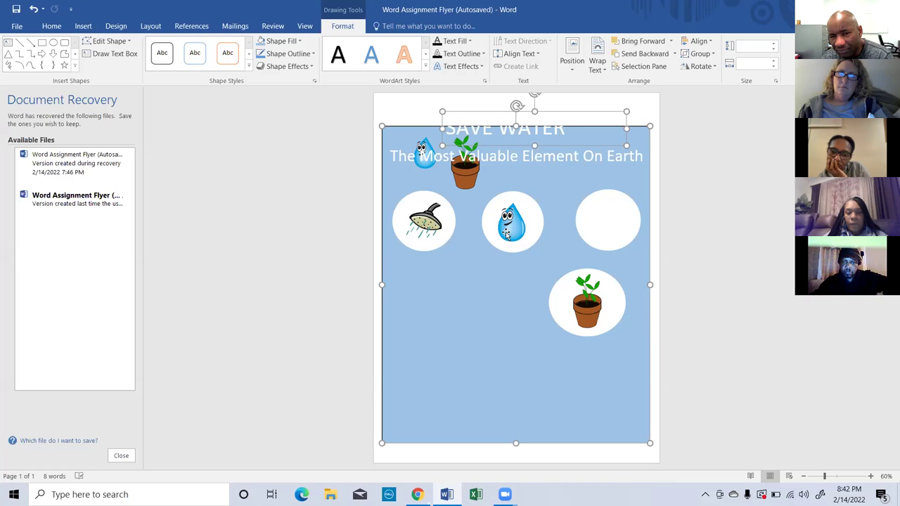
left_click_drag(506, 234, 509, 225)
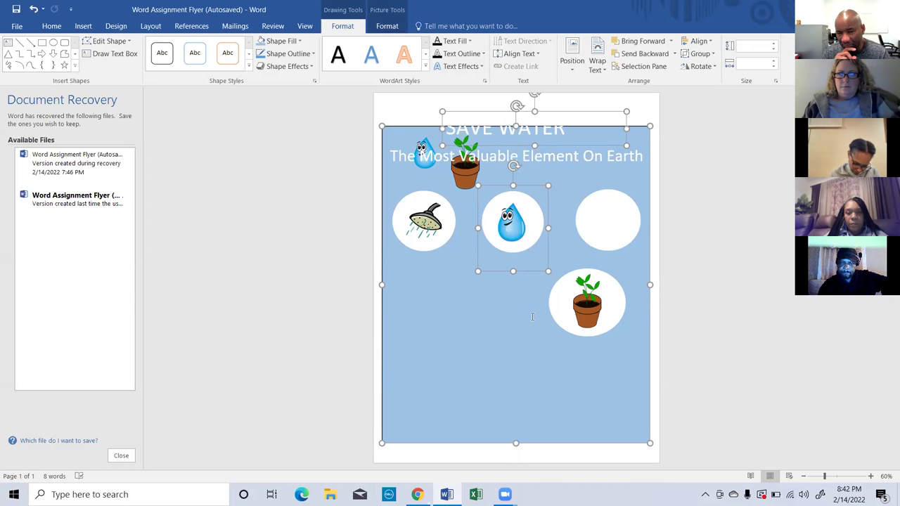
left_click(475, 334)
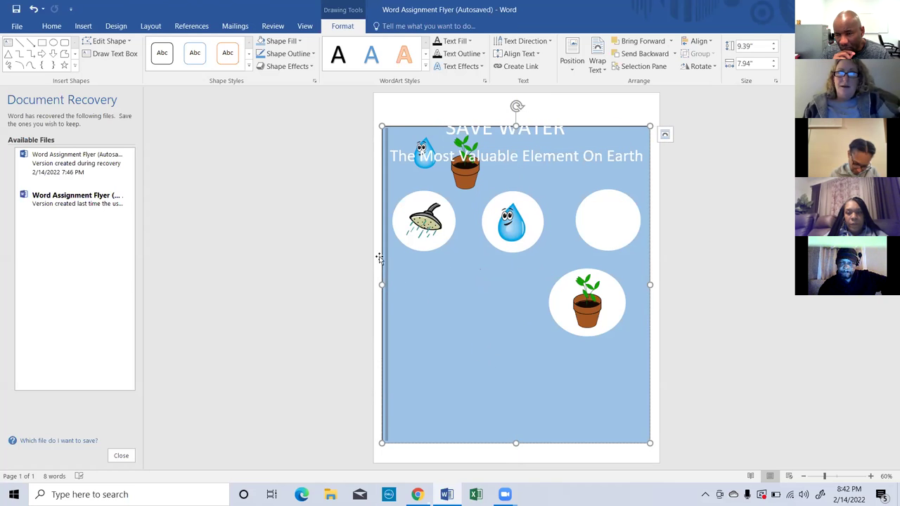
mouse_move(426, 258)
left_mouse_down()
mouse_move(432, 274)
mouse_move(421, 250)
left_mouse_up()
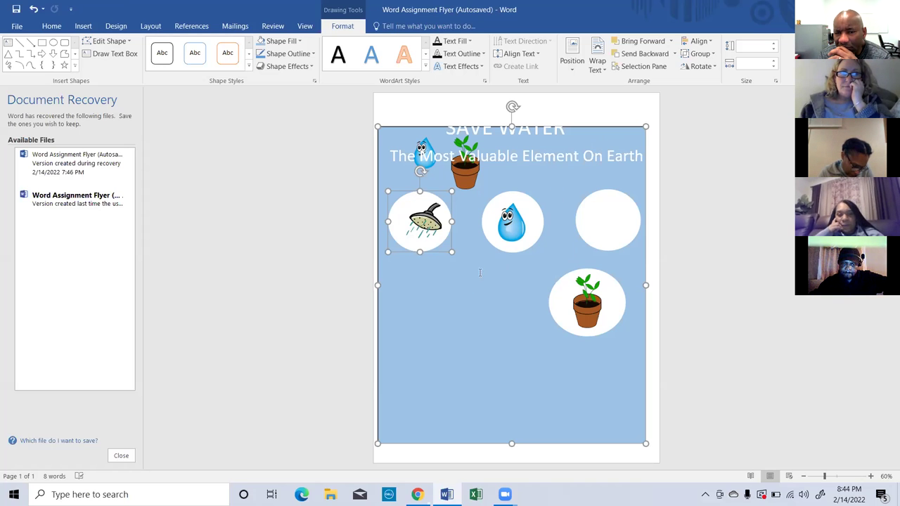
Step: Send the shower and water-drop circles back one layer from the right-click menu
right_click(521, 235)
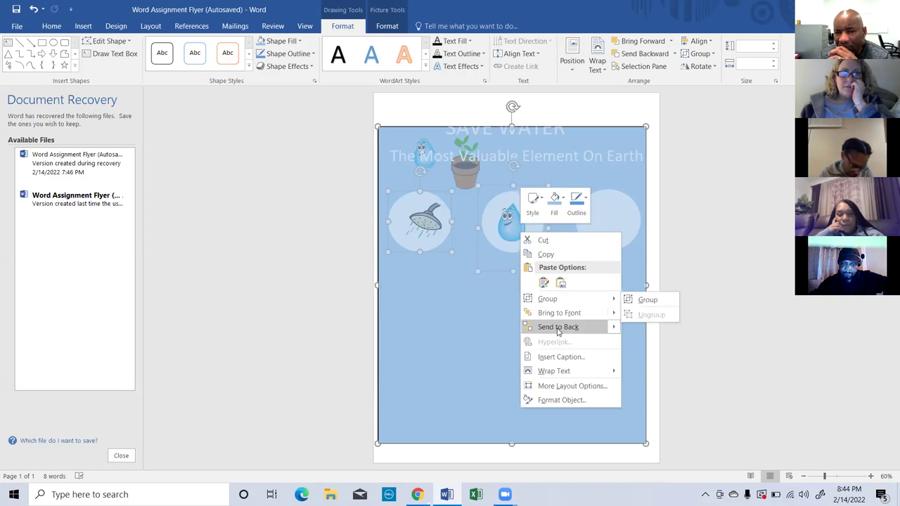
mouse_move(559, 334)
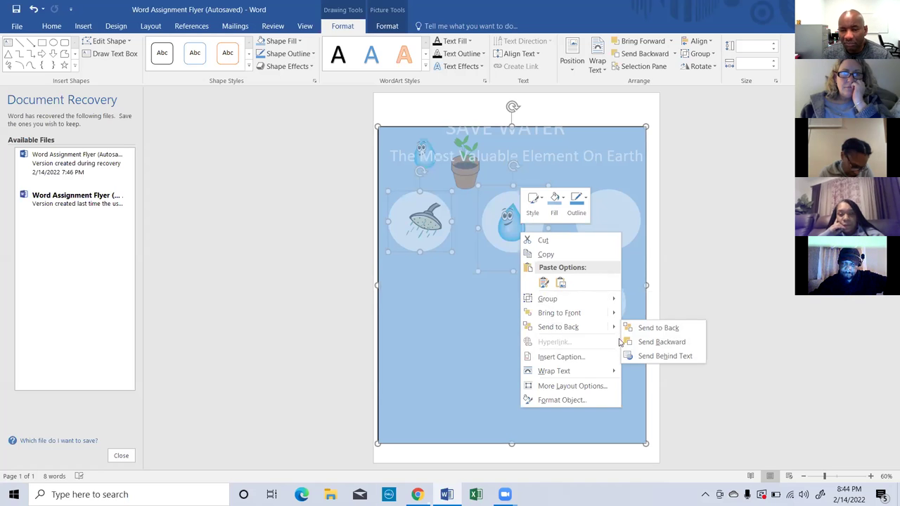
left_click(658, 343)
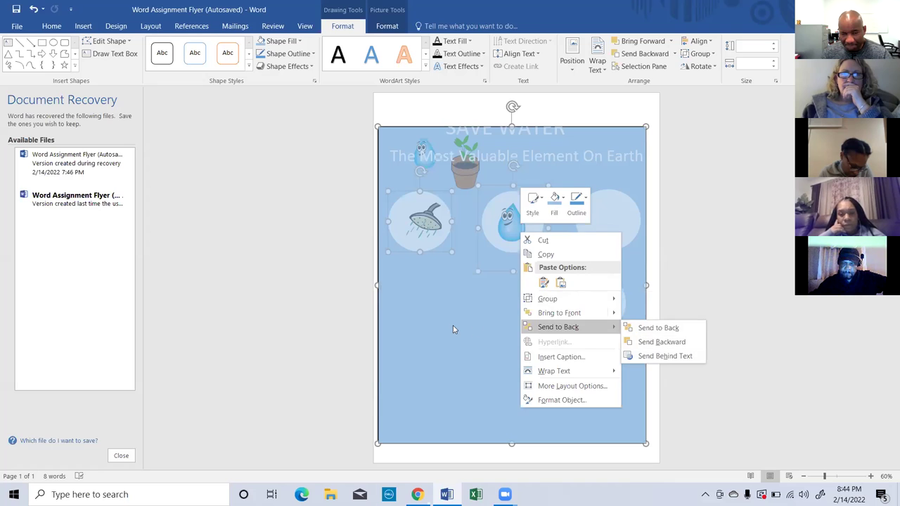
Step: Nudge the water-drop picture slightly, then reselect the pictures and the blue background
left_click(512, 229)
left_click_drag(511, 229, 526, 218)
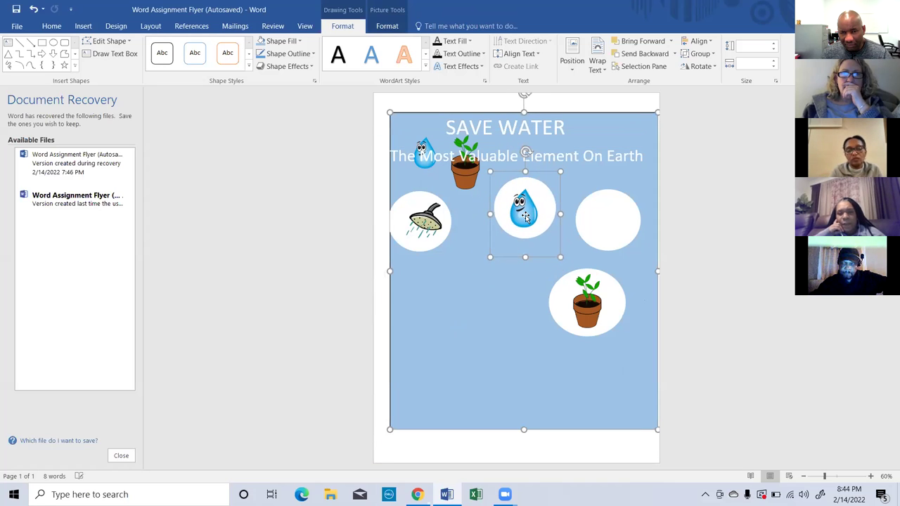
left_click(463, 244)
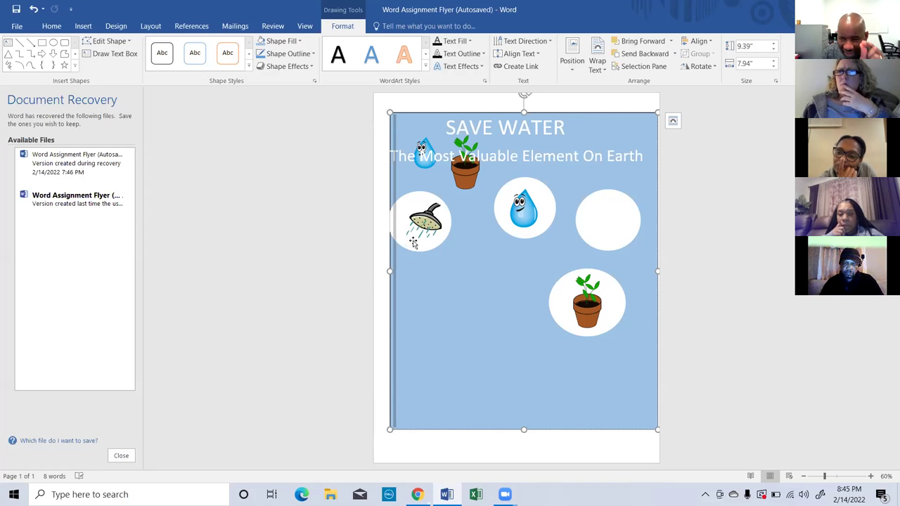
left_click(520, 241)
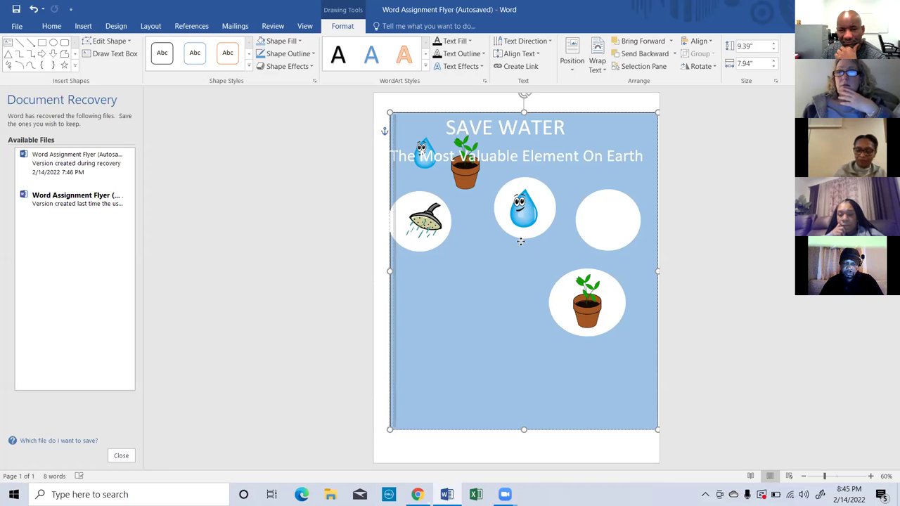
left_click(521, 242)
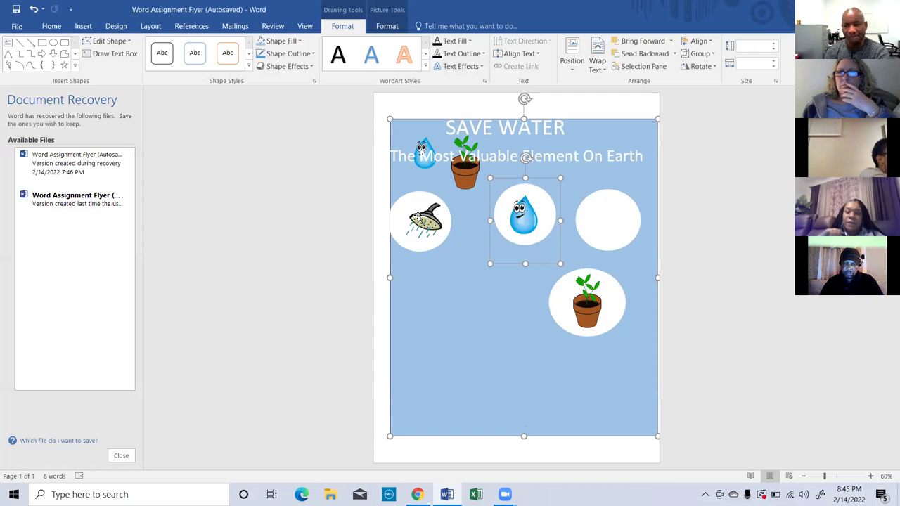
left_click(418, 219, "shift")
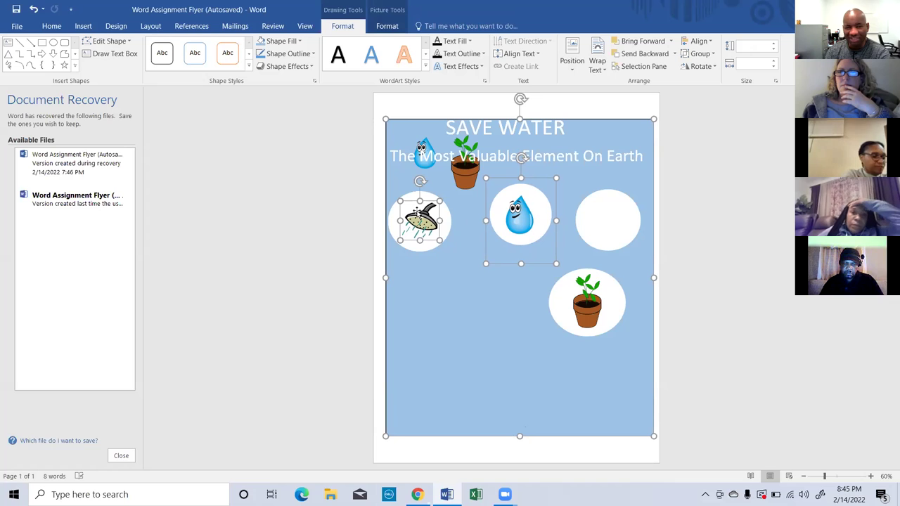
left_click(464, 256)
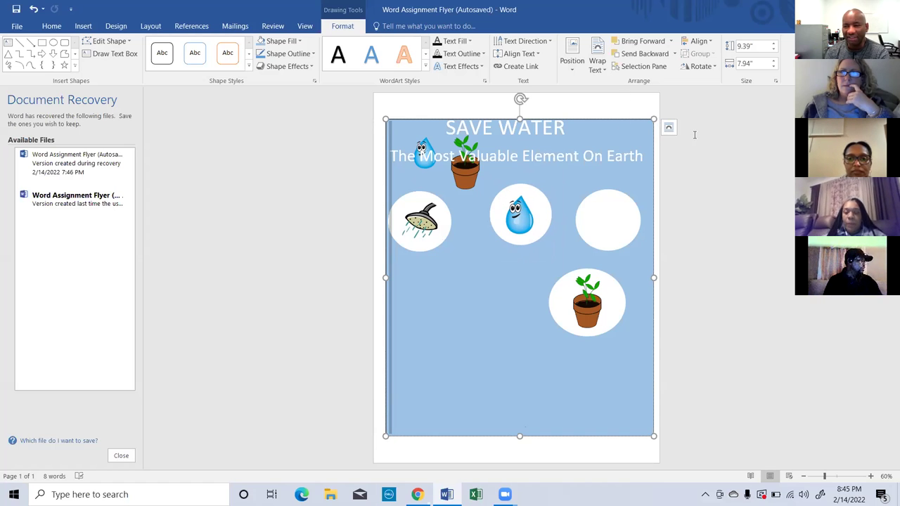
Step: Set the blue rectangle's text wrapping to Behind Text
left_click(669, 130)
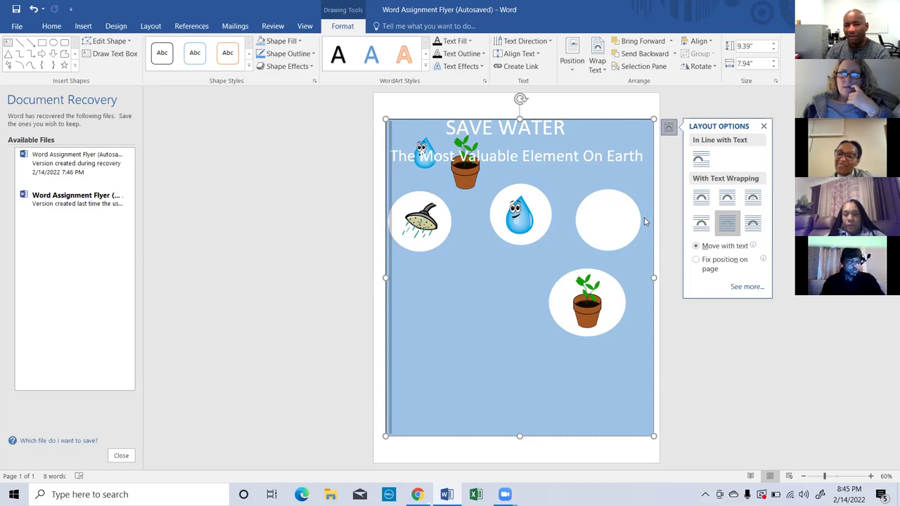
left_click(716, 225)
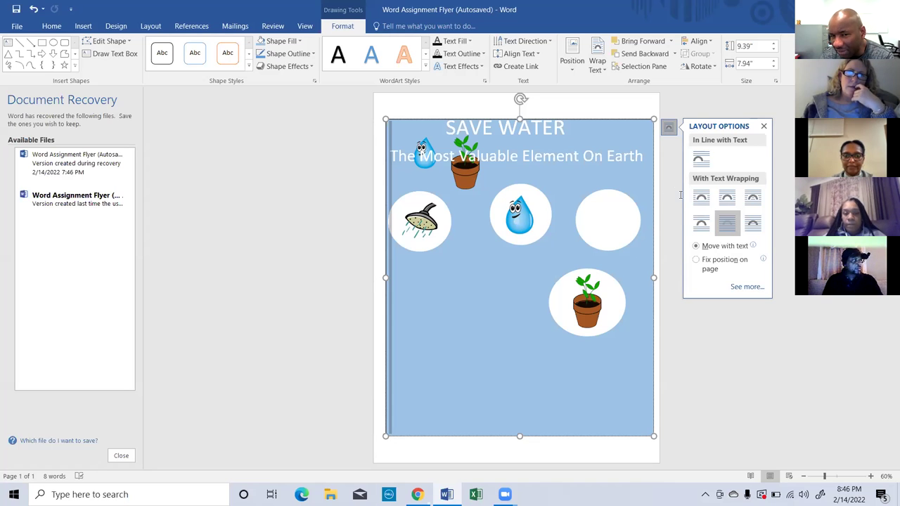
left_click(670, 133)
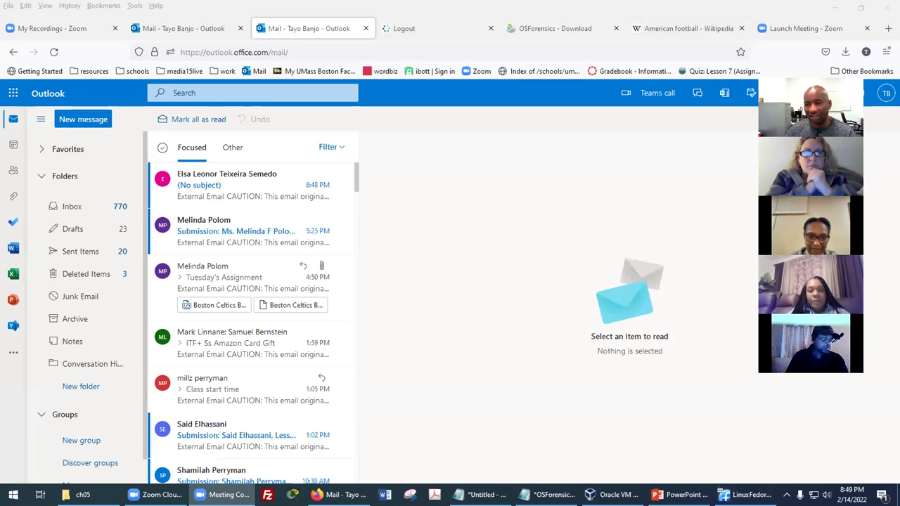
Step: Open the newest (No subject) email and scroll through its laptop-screen photo
left_click(280, 195)
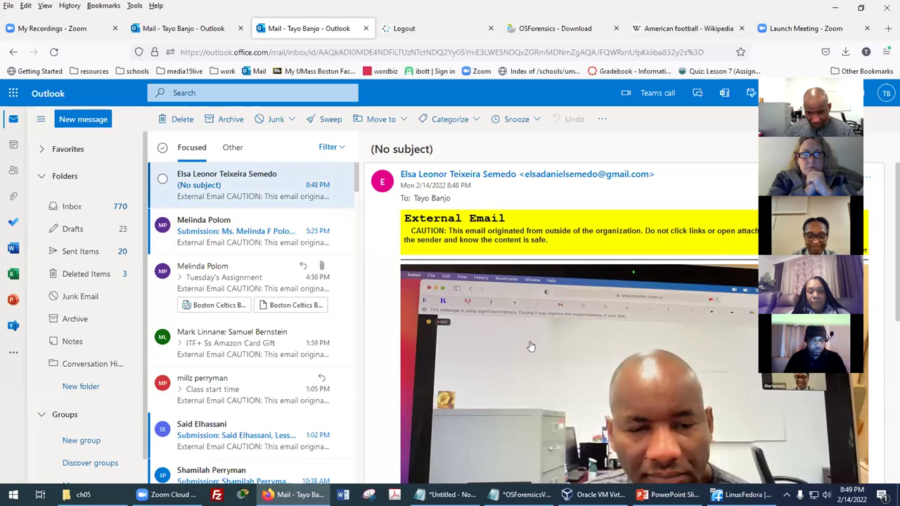
scroll(531, 335, "down", 5)
scroll(609, 323, "up", 1)
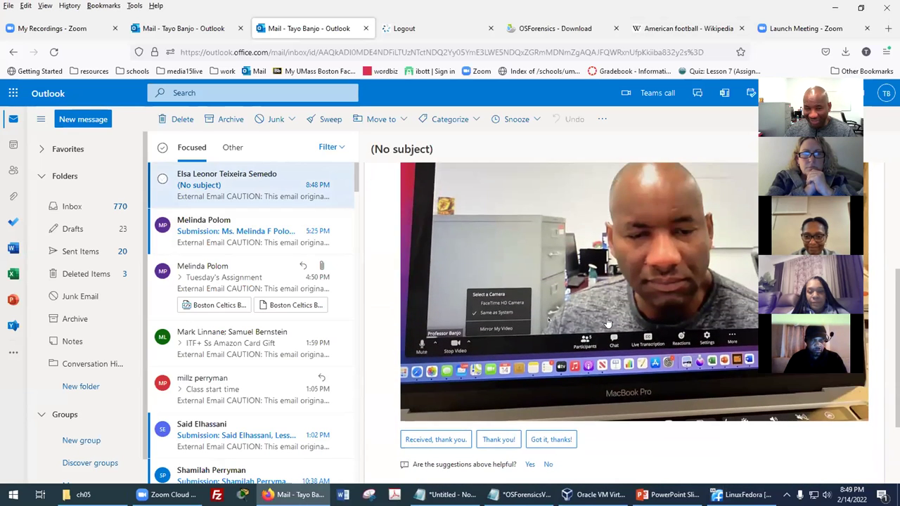
scroll(609, 323, "up", 1)
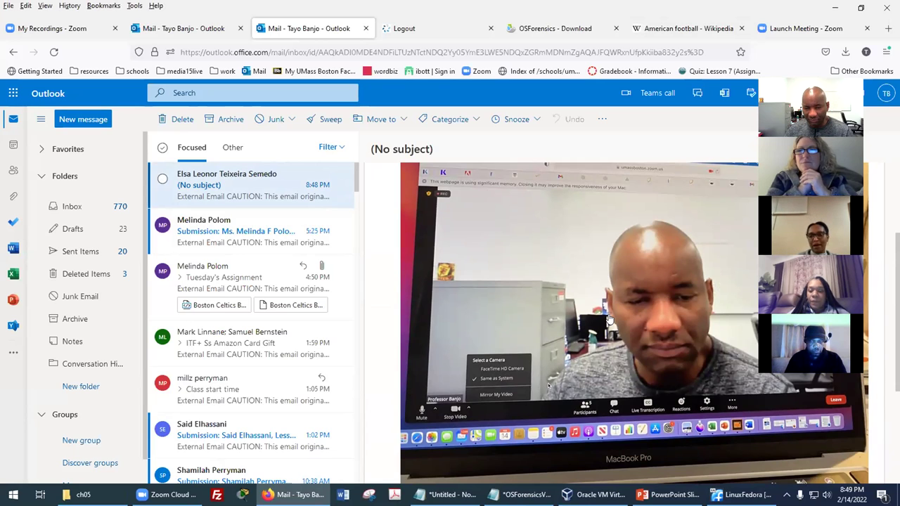
scroll(606, 320, "down", 1)
scroll(605, 316, "up", 1)
scroll(669, 325, "up", 1)
scroll(669, 325, "down", 1)
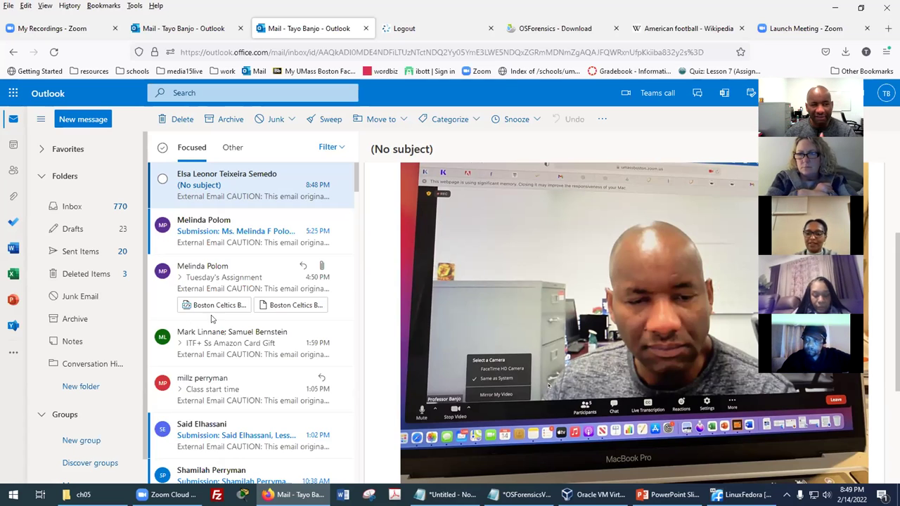
Step: Read the Tuesday's Assignment email, glance at Drafts, then reload the inbox
left_click(207, 272)
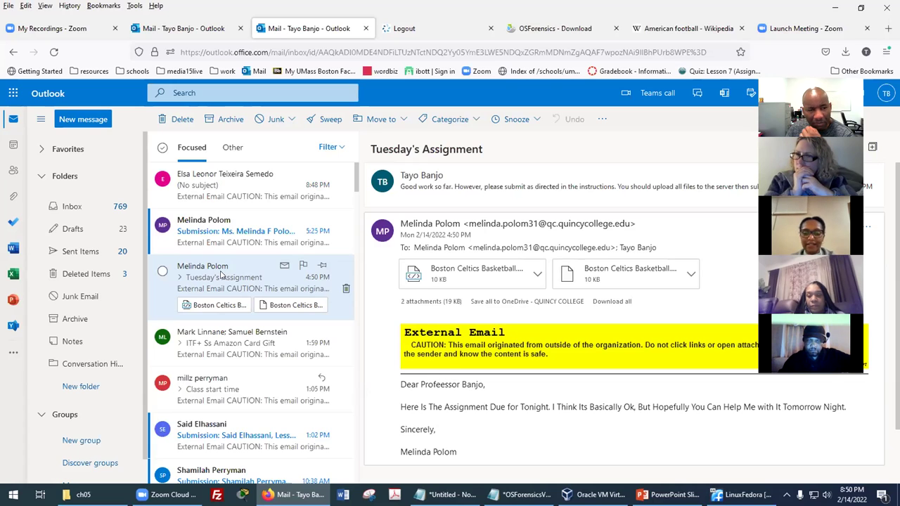
left_click(72, 206)
left_click(73, 229)
left_click(73, 210)
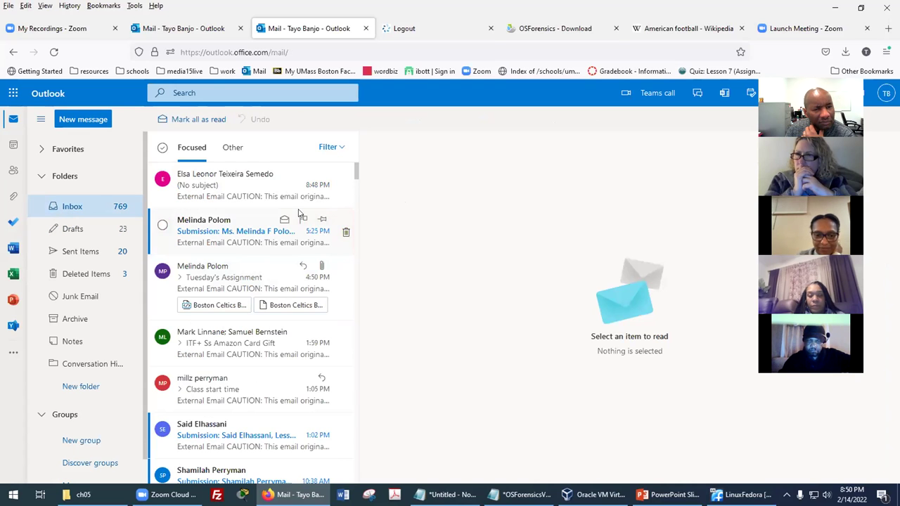
scroll(233, 204, "down", 3)
scroll(232, 204, "up", 3)
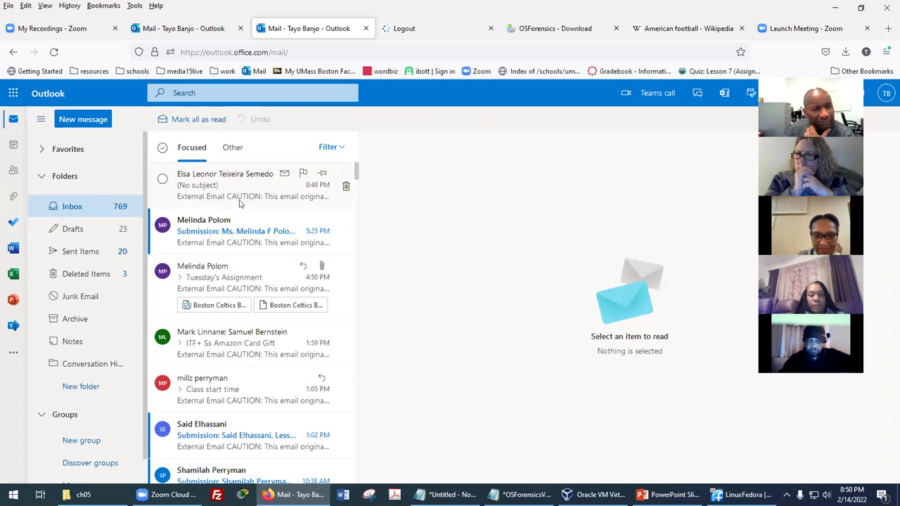
left_click(53, 52)
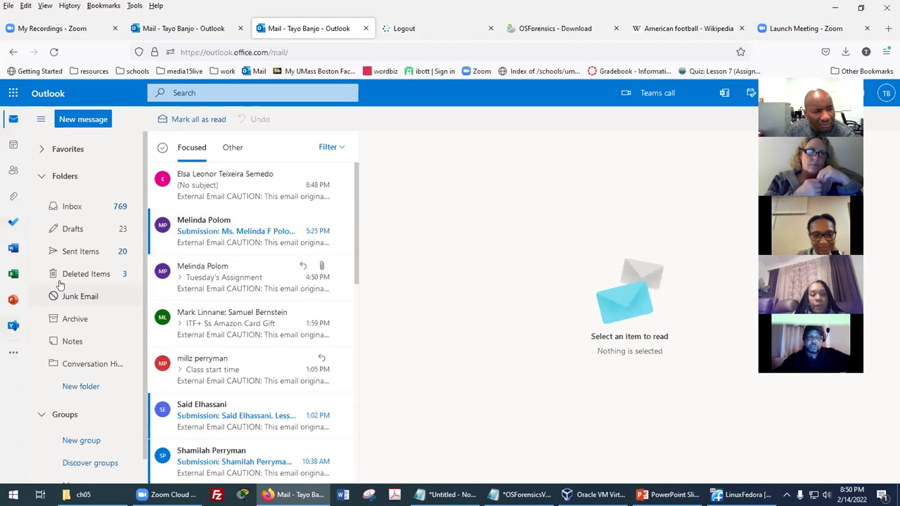
Step: Open the new 8:50 PM flyer email and download its image to open in Photoshop
left_click(224, 182)
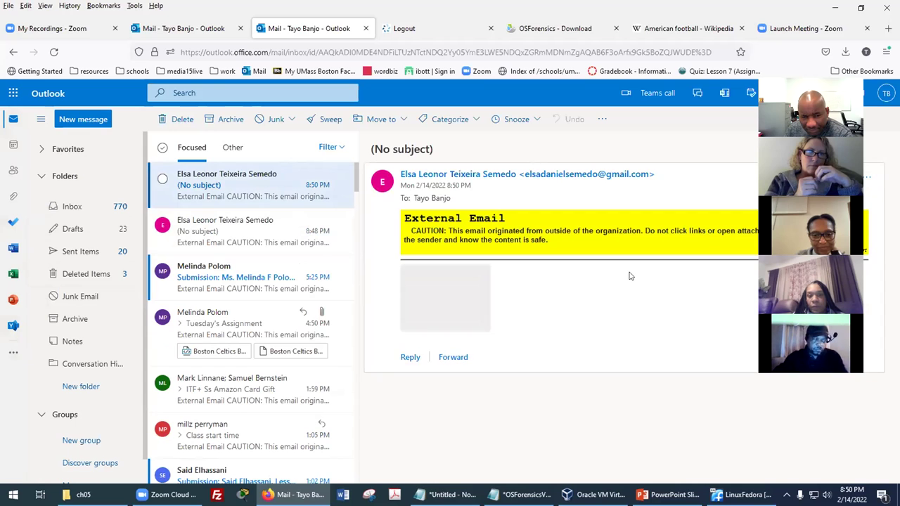
scroll(583, 343, "down", 5)
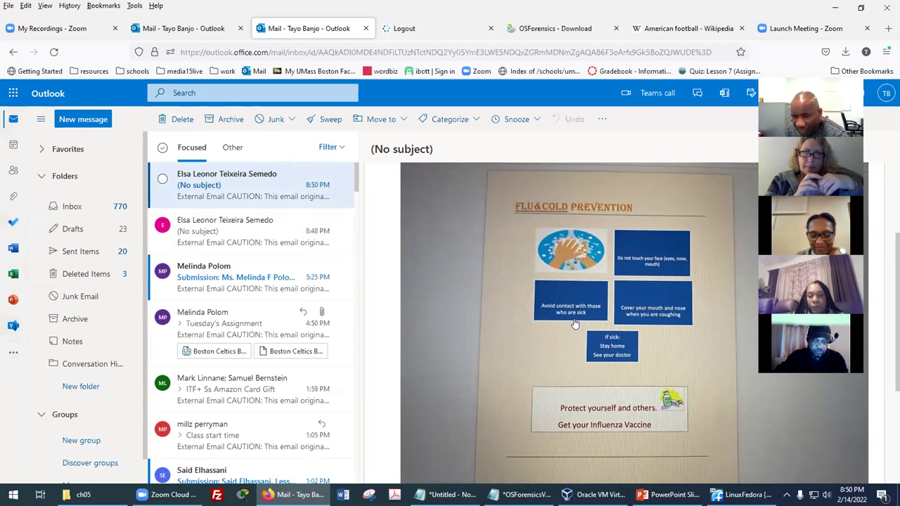
scroll(608, 285, "up", 3)
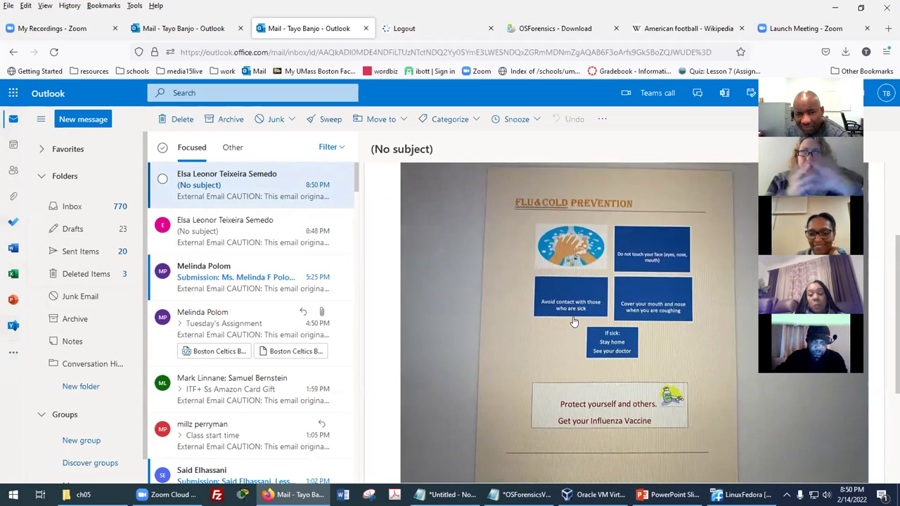
left_click(608, 284)
left_click(79, 115)
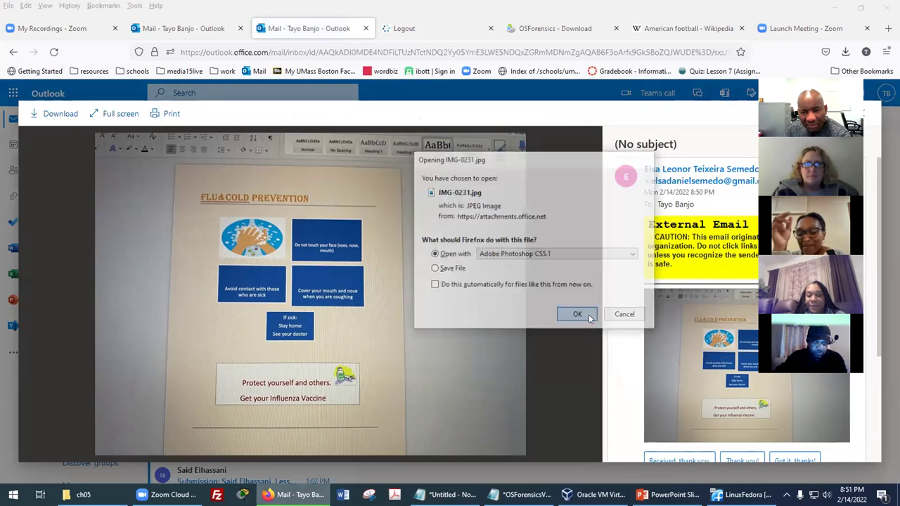
left_click(588, 315)
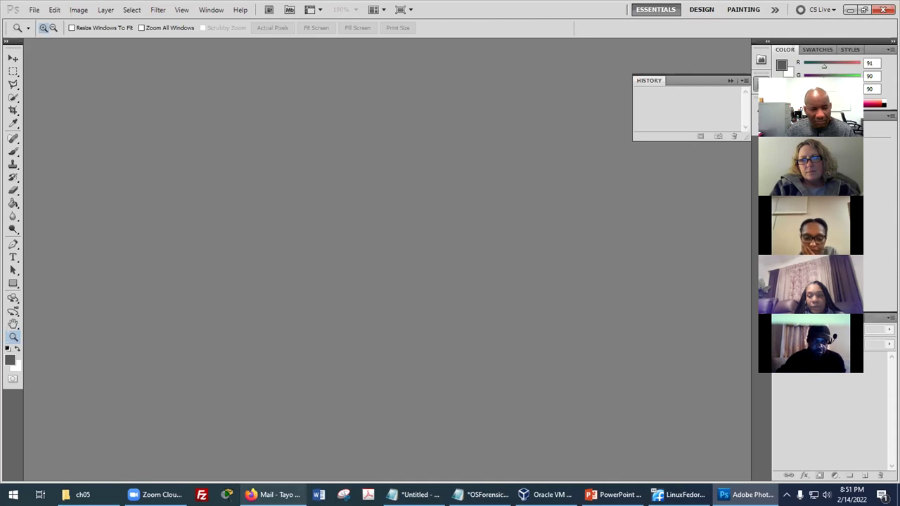
Step: Download IMG-0231.jpg again and show the applications available to open it
left_click(275, 494)
left_click(274, 495)
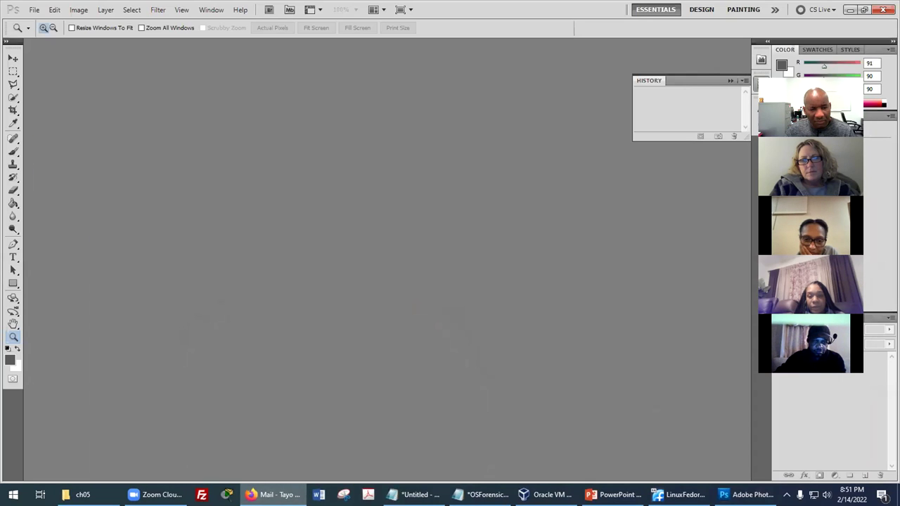
left_click(275, 494)
left_click(33, 115)
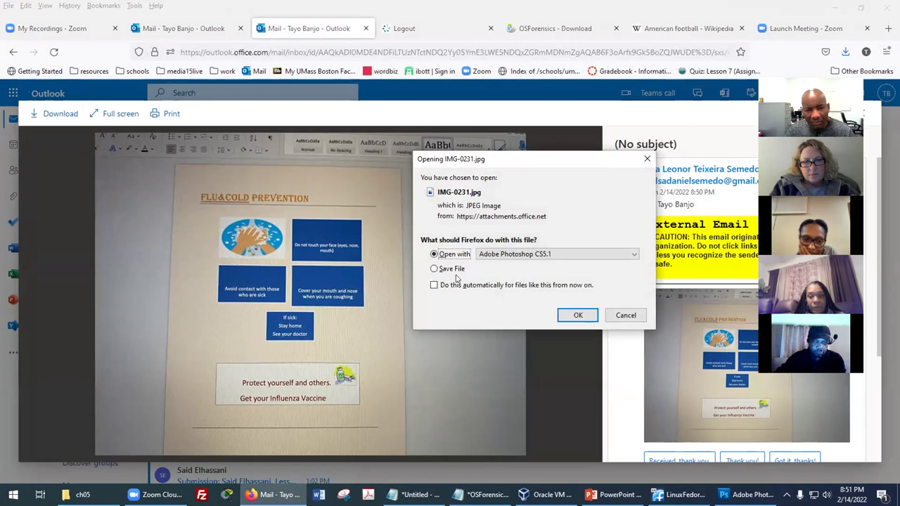
left_click(552, 257)
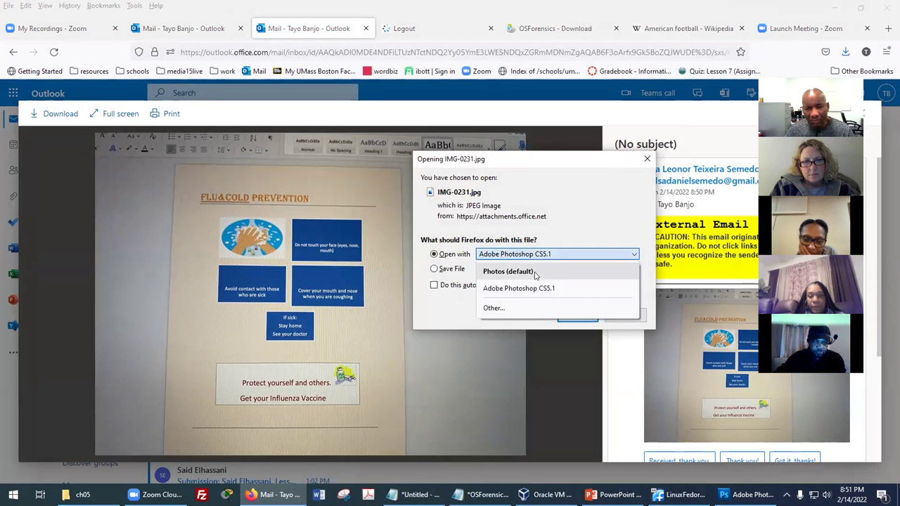
Step: Open IMG-0231.jpg with Adobe Photoshop CS5.1 and decline Adobe's improvement invitation
left_click(497, 308)
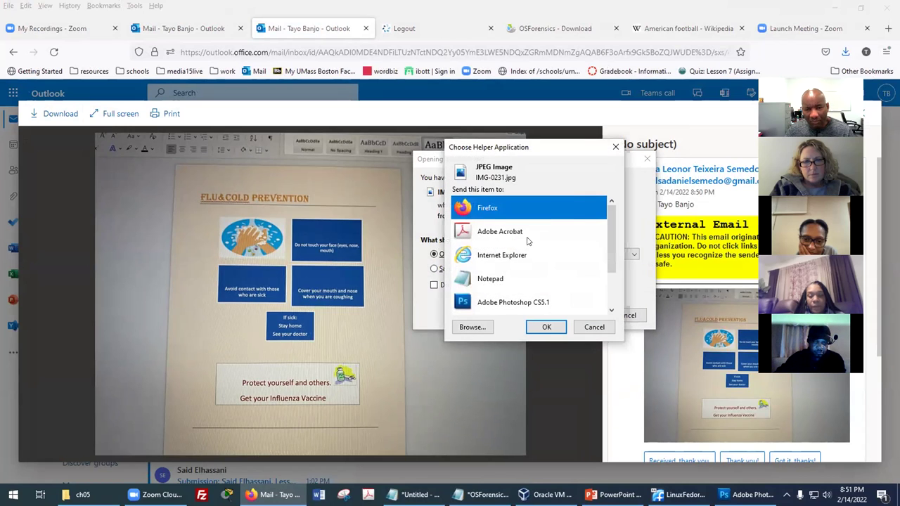
scroll(528, 253, "down", 2)
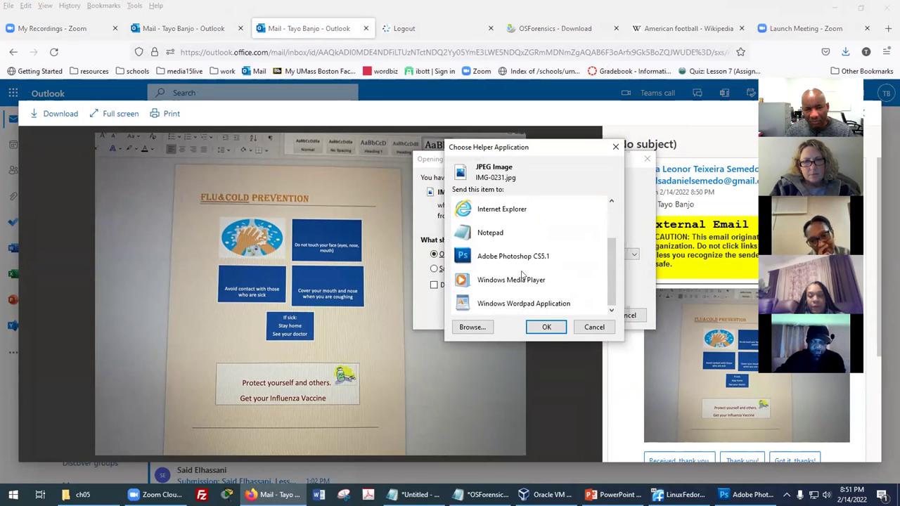
left_click(611, 329)
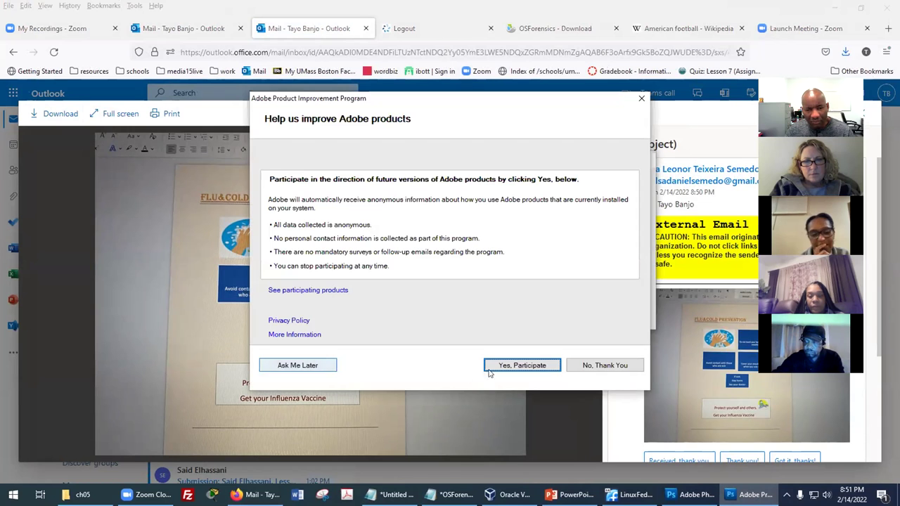
left_click(595, 366)
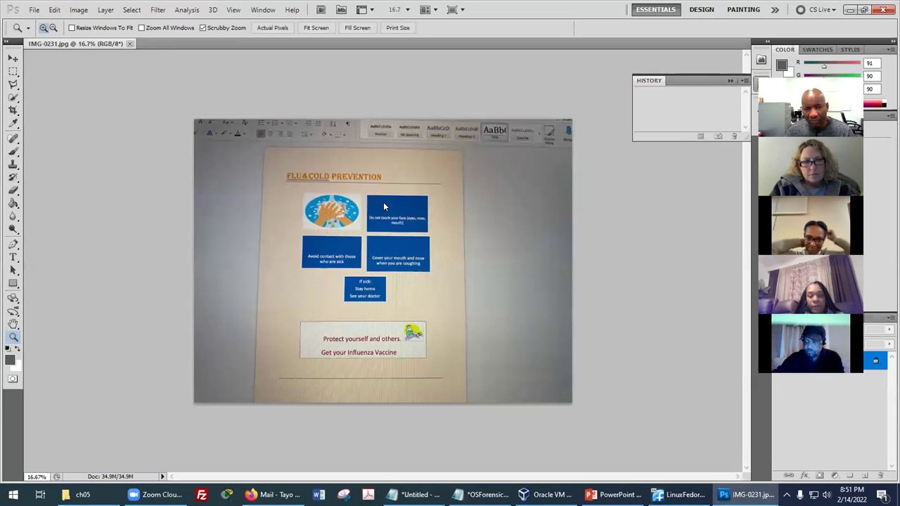
Step: Zoom in on the flyer's blue text boxes, fit the image on screen, then return to Word
left_click(472, 237)
left_click(492, 243)
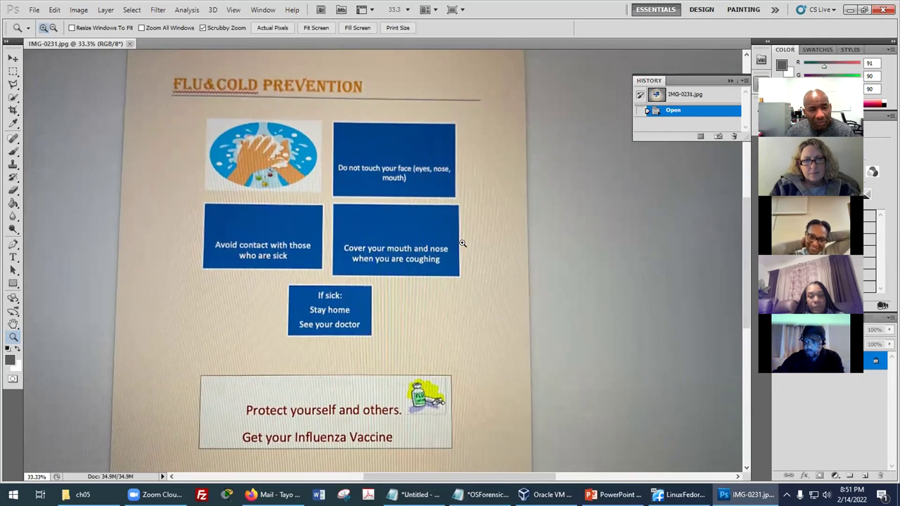
left_click(462, 242)
left_click(463, 245)
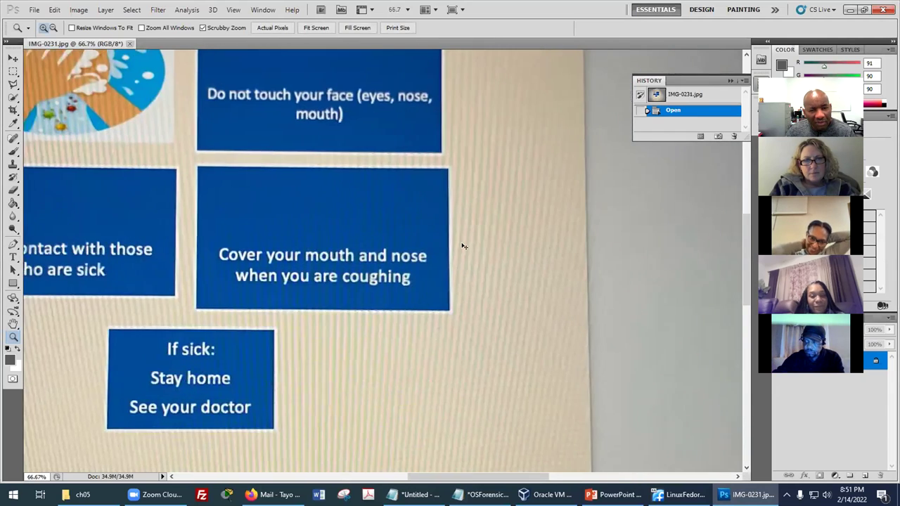
right_click(312, 248)
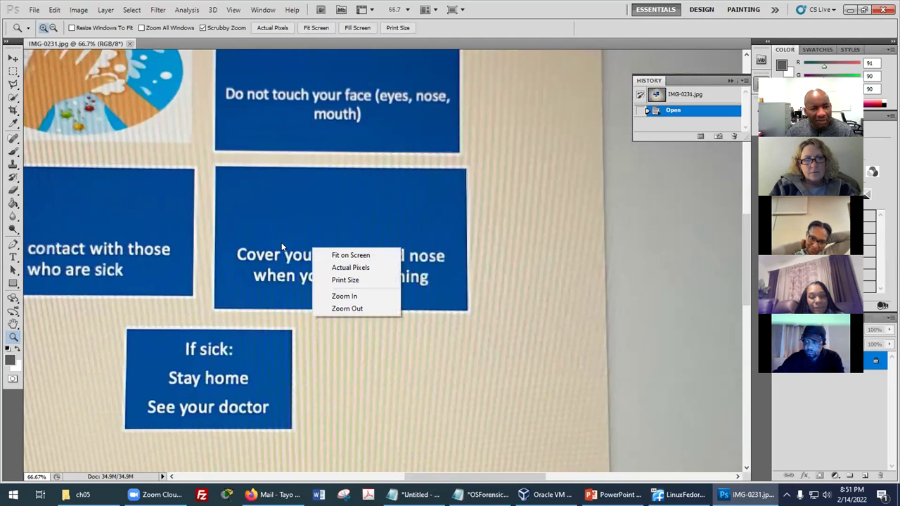
left_click(343, 256)
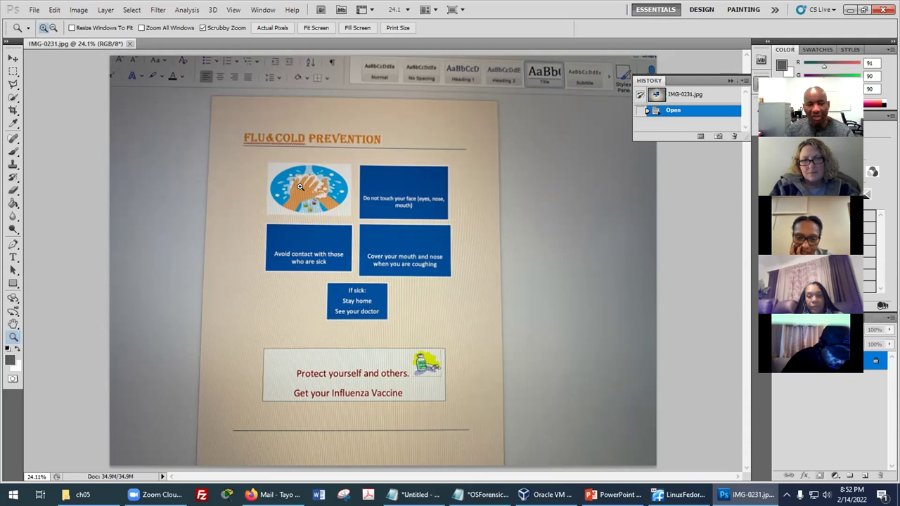
left_click(318, 494)
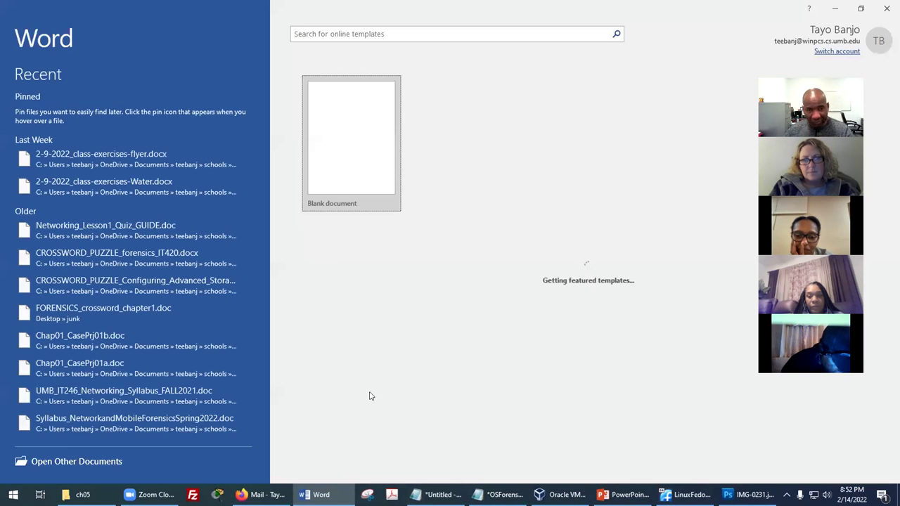
Step: Create a blank document, cancel the Pictures dialog, and start an Online Pictures search
left_click(363, 168)
left_click(421, 244)
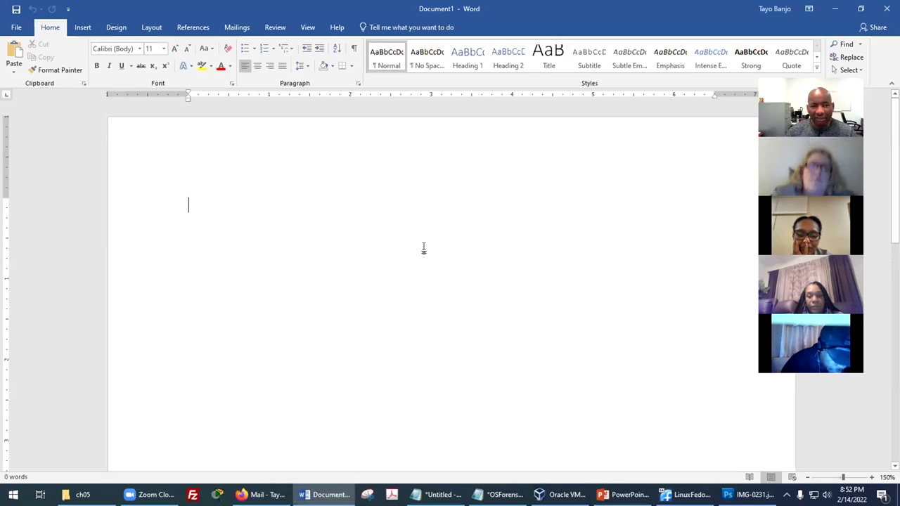
scroll(443, 248, "down", 3)
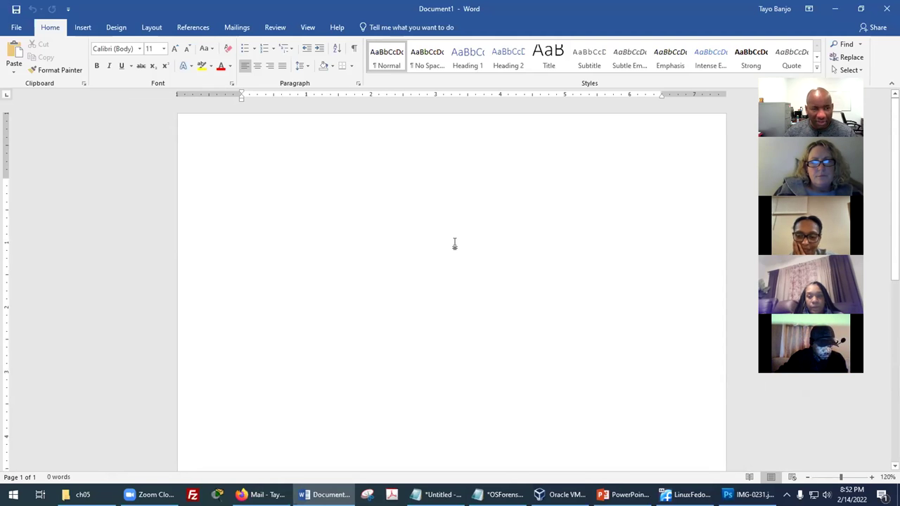
left_click(83, 26)
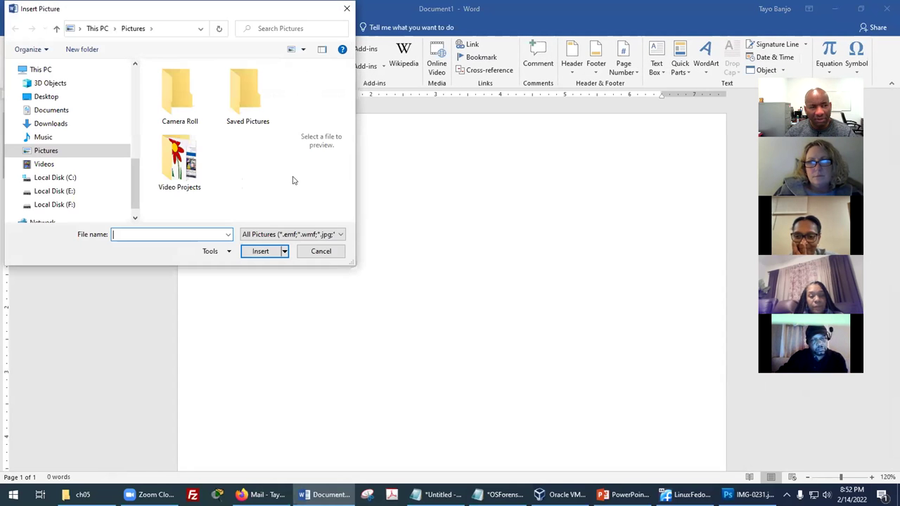
left_click(327, 254)
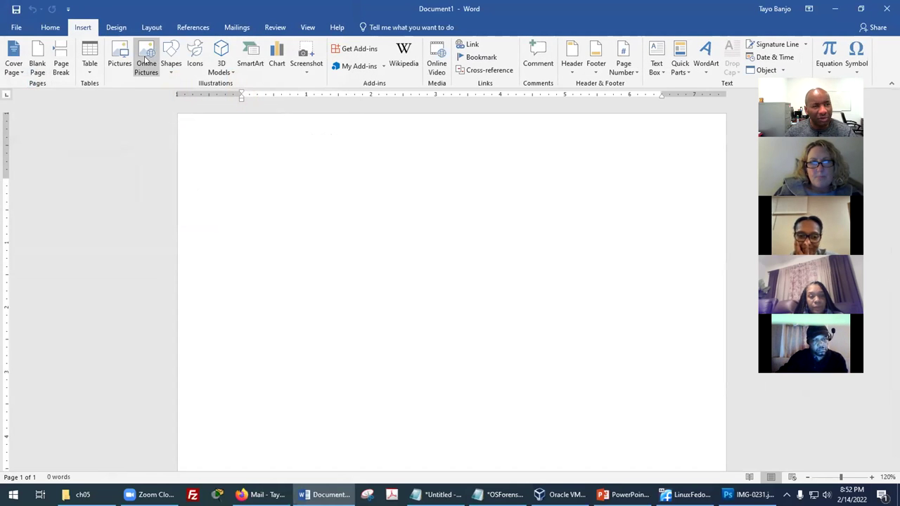
left_click(146, 62)
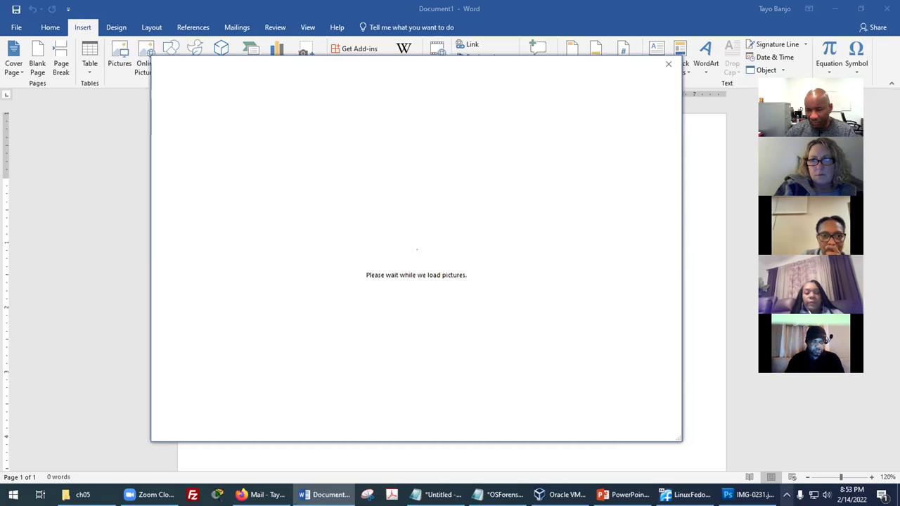
Step: Close the still-loading Online Pictures window in Word
left_click(787, 494)
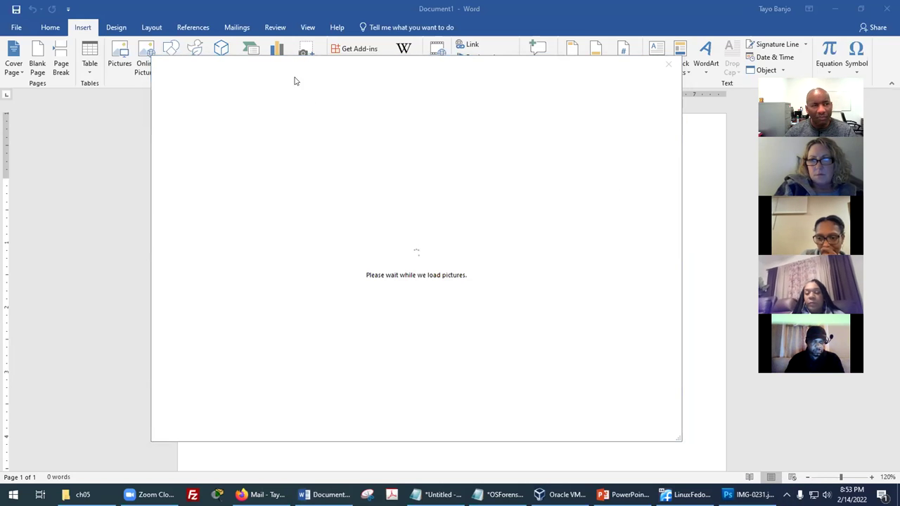
left_click(134, 113)
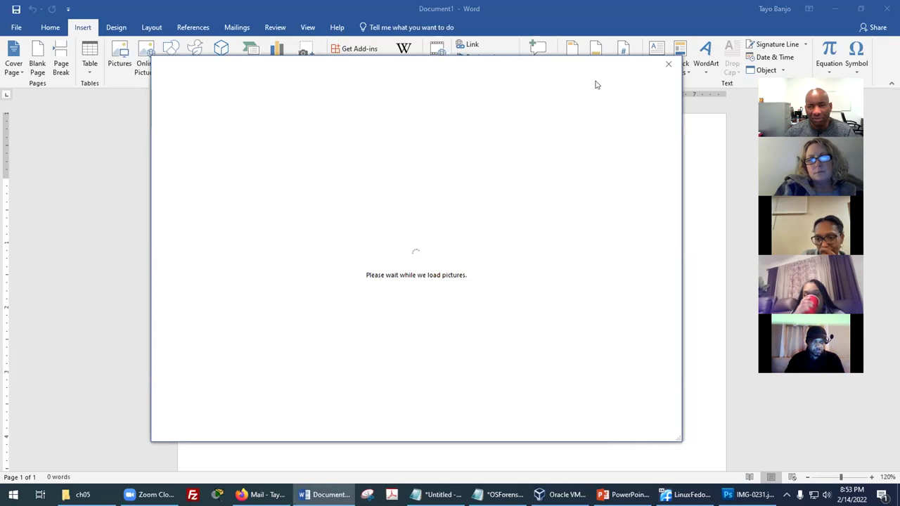
left_click(668, 64)
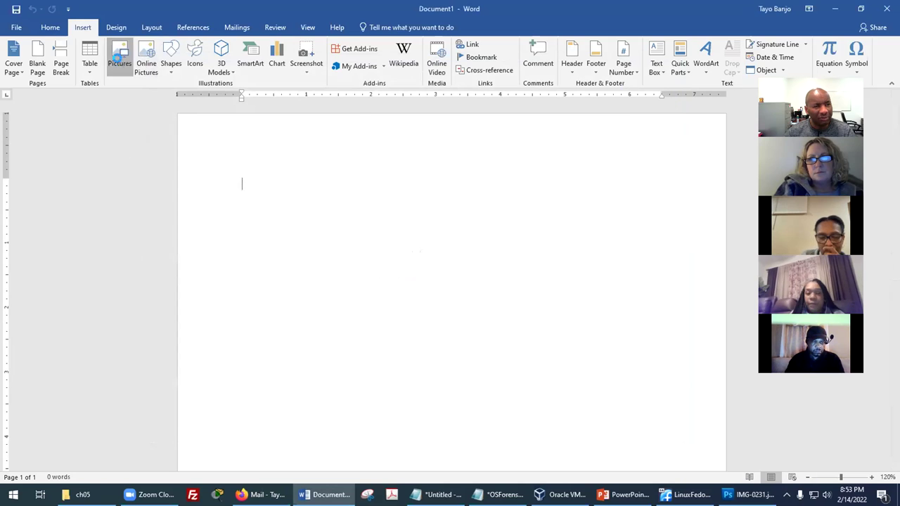
Step: Browse the OneDrive Pictures, Camera Roll and Screenshots folders in Insert Picture
left_click(117, 60)
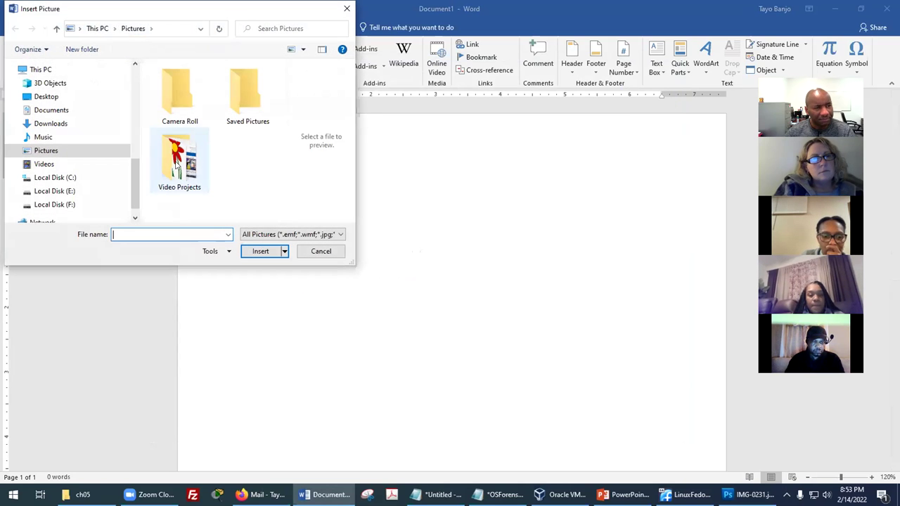
scroll(79, 186, "up", 6)
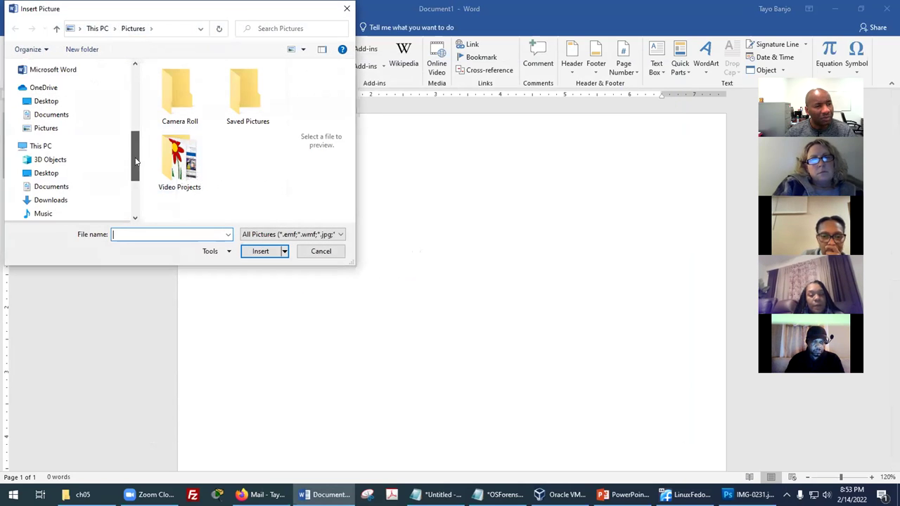
left_click(46, 196)
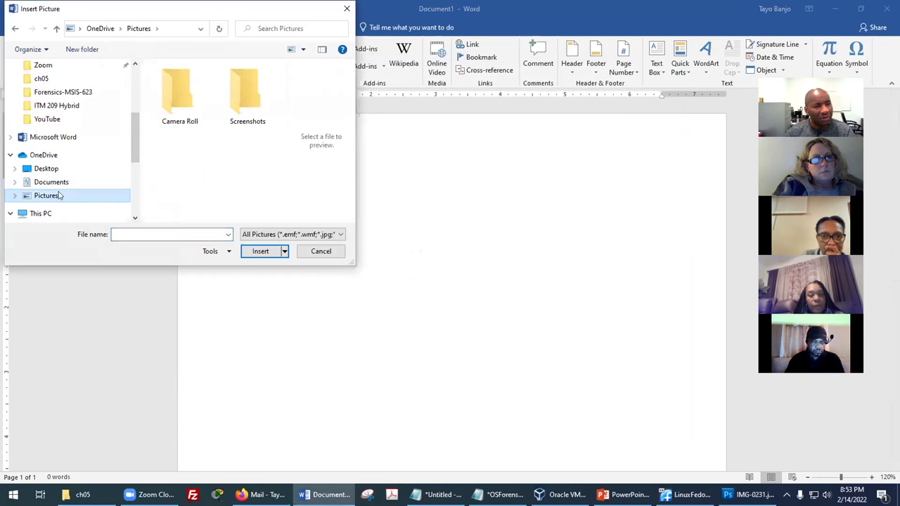
left_click(14, 196)
left_click(48, 196)
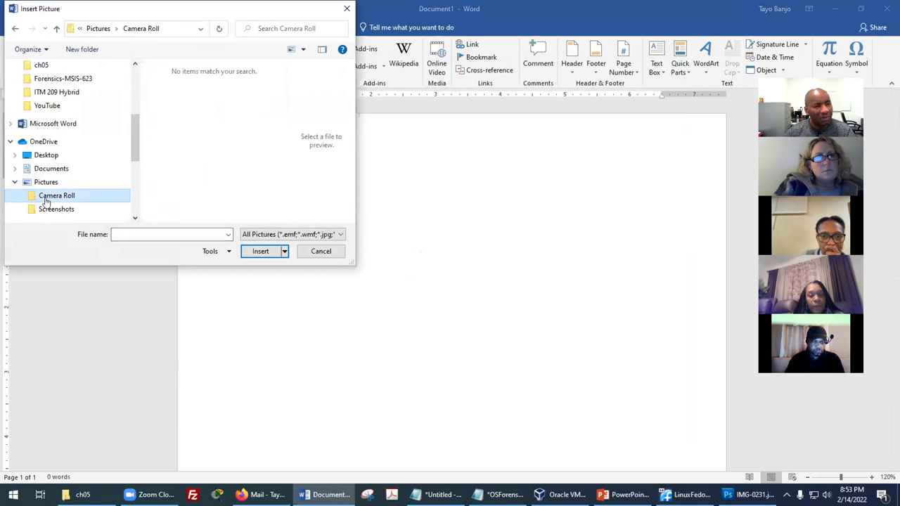
left_click(55, 208)
scroll(105, 165, "down", 4)
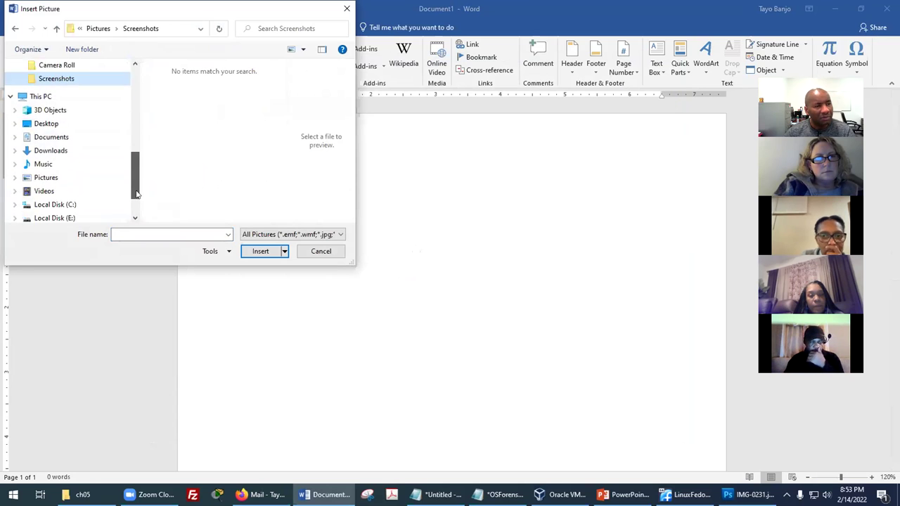
Step: Insert the bird-on-red-flowers photo from This PC > Pictures > Video Projects
left_click(56, 152)
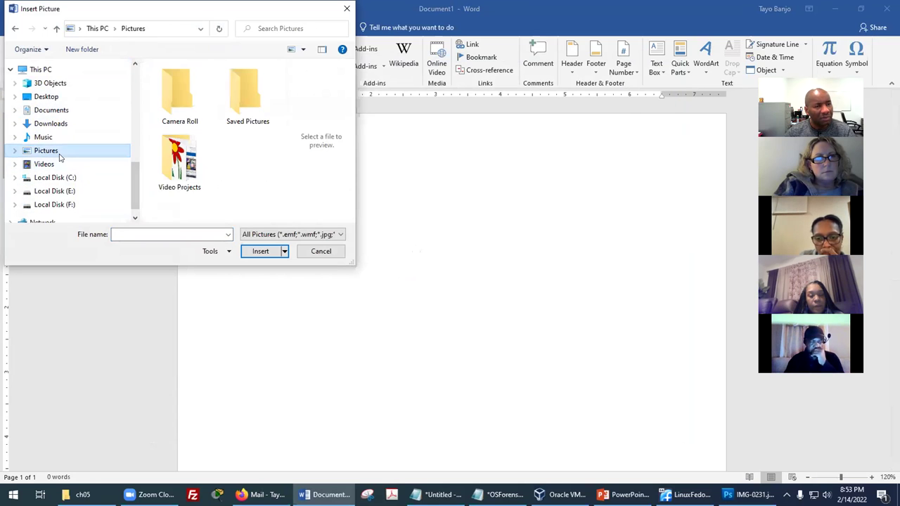
double_click(196, 161)
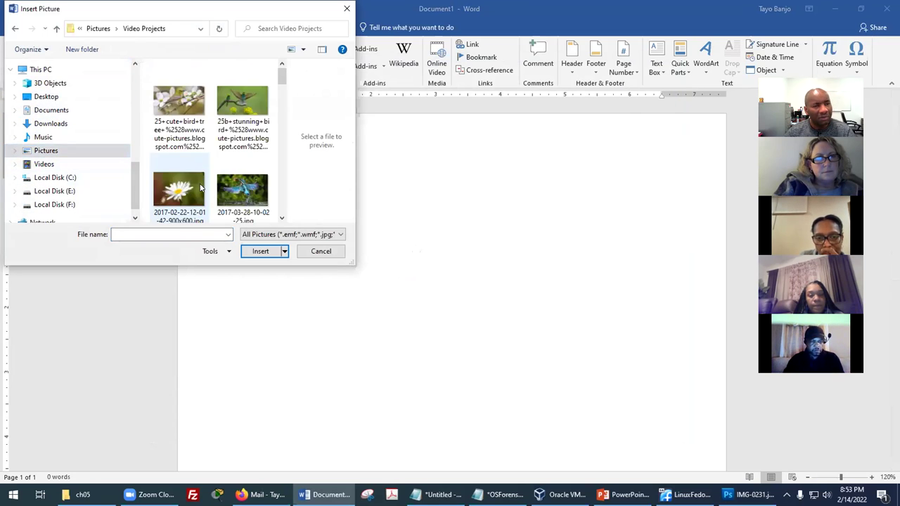
left_click_drag(282, 77, 289, 135)
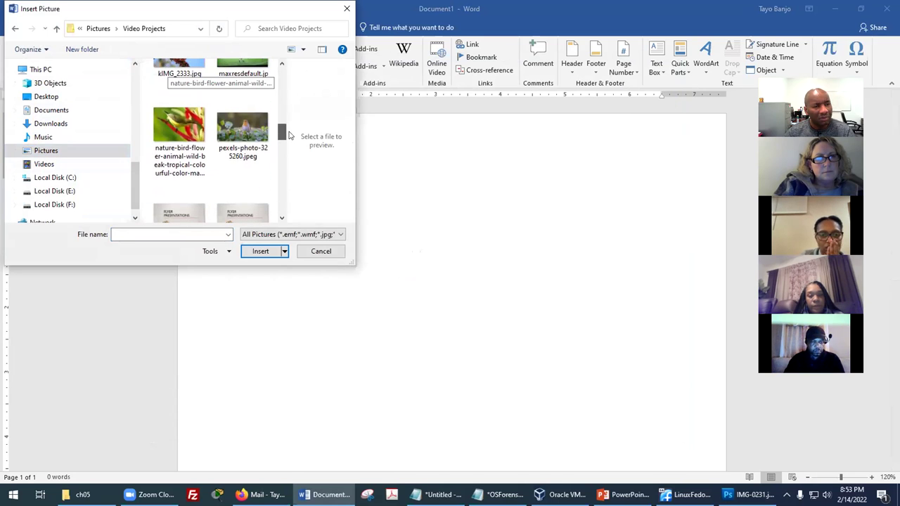
left_click(180, 127)
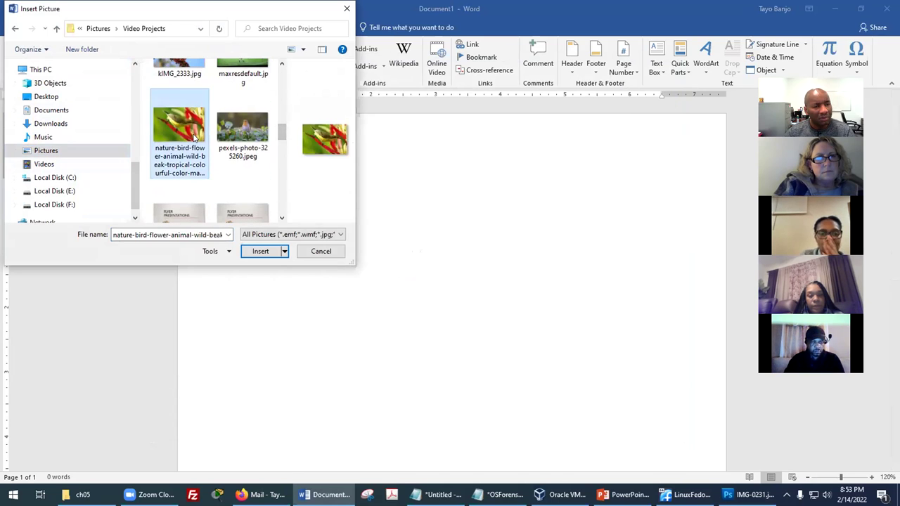
left_click(259, 252)
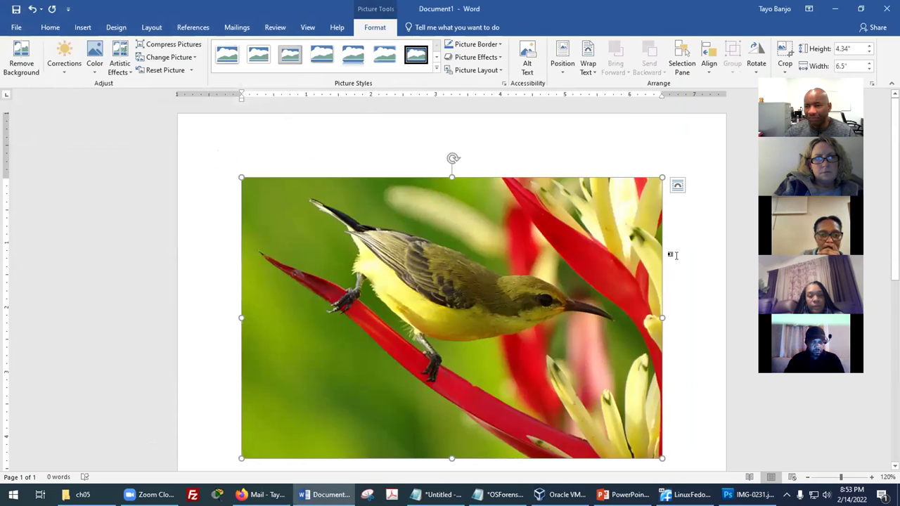
Step: Move the bird photo and shrink it to about 1.73" by 2.59"
scroll(667, 257, "down", 3)
scroll(675, 256, "up", 2)
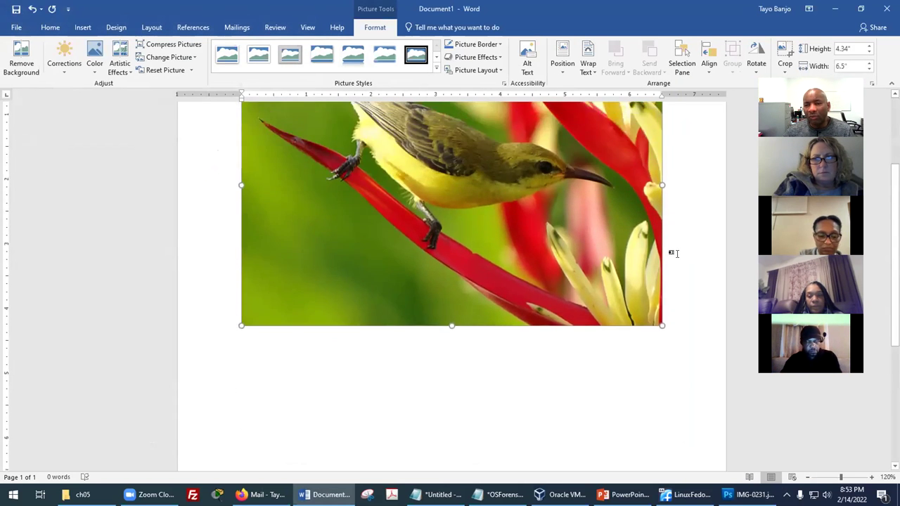
left_click(711, 254)
scroll(710, 254, "down", 6)
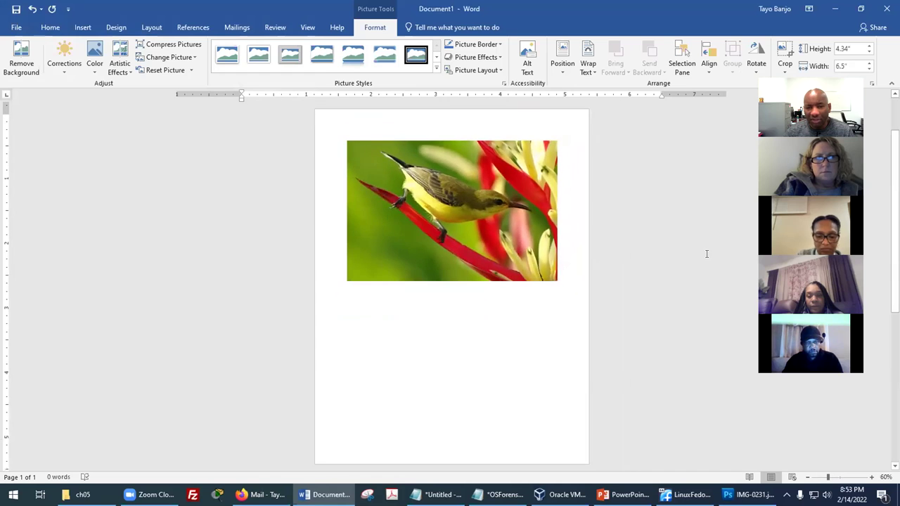
left_click(458, 229)
left_click_drag(457, 228, 404, 233)
left_click(437, 313)
left_click(471, 242)
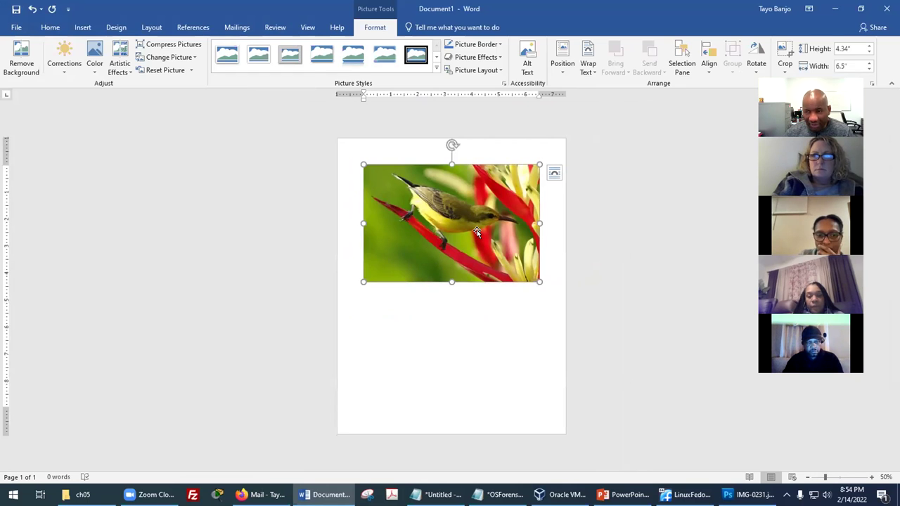
left_click_drag(539, 282, 429, 209)
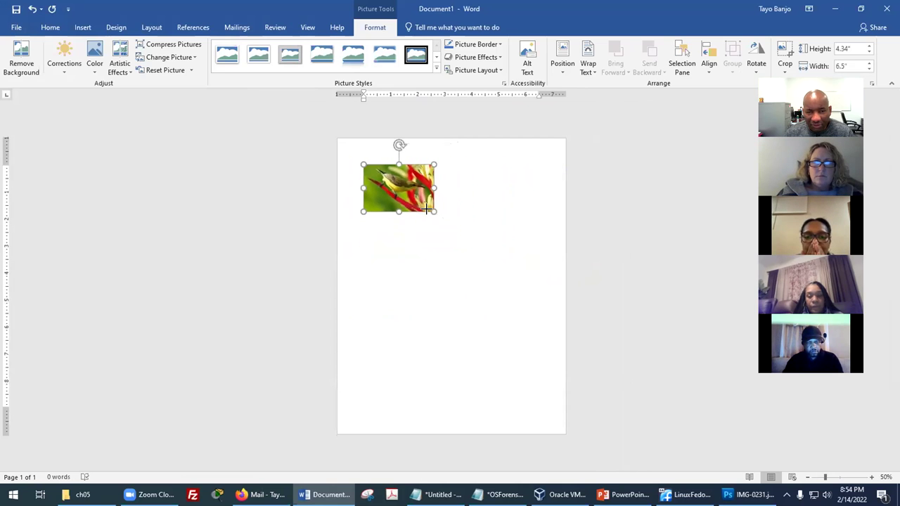
Step: Undo an accidental stretch of the photo, keeping it at 1.73" by 2.59"
left_click(533, 193)
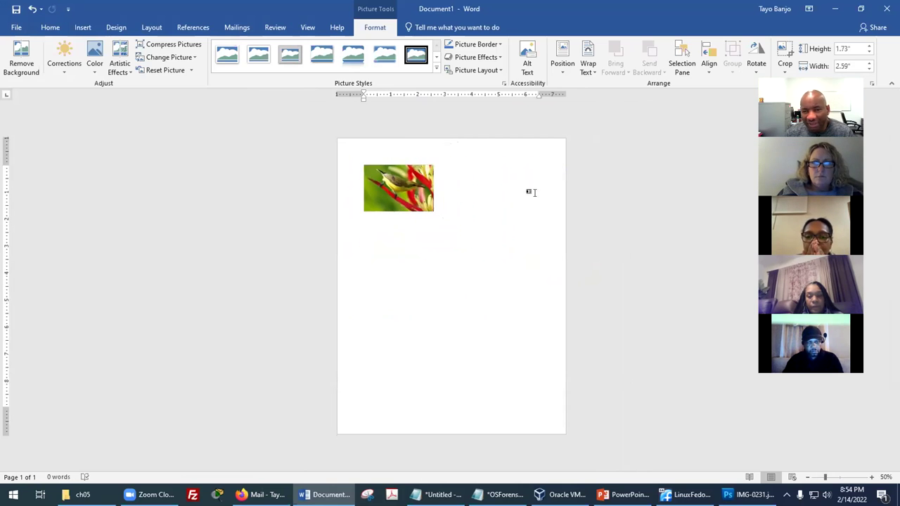
left_click(415, 190)
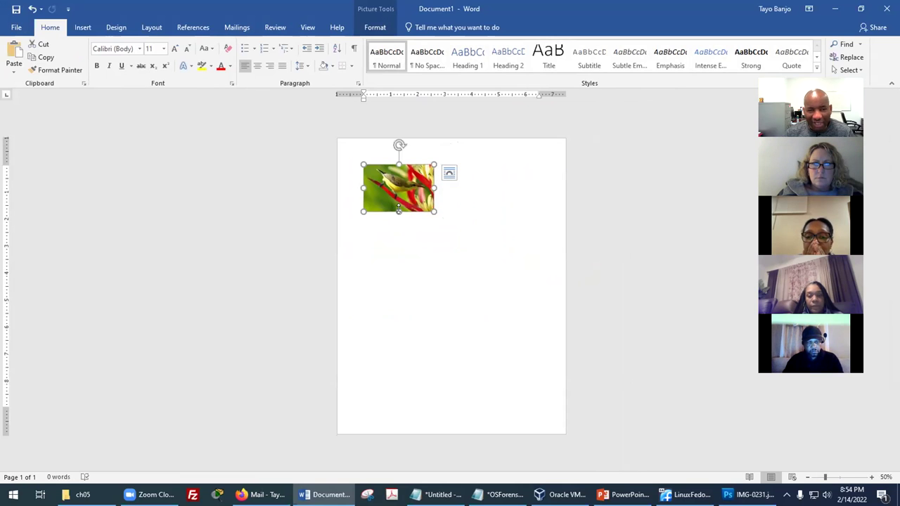
left_click_drag(373, 308, 378, 399)
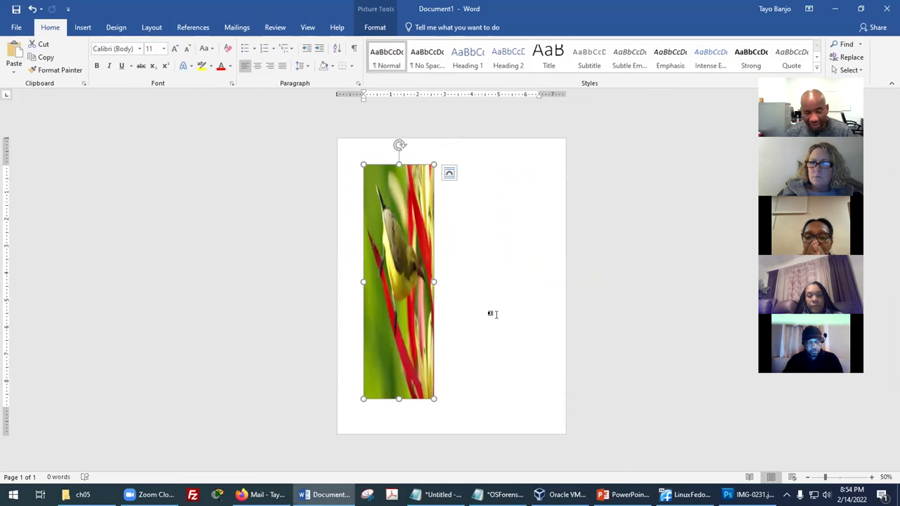
key("ctrl+z")
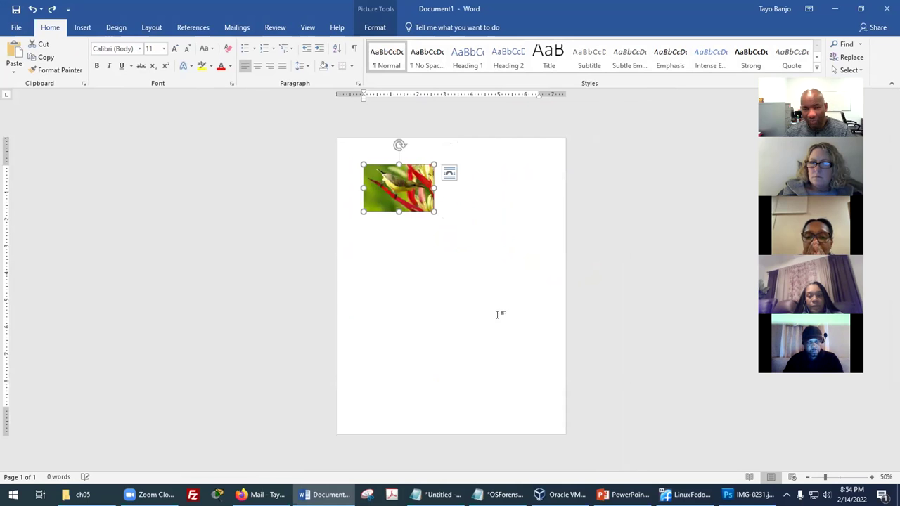
left_click(512, 222)
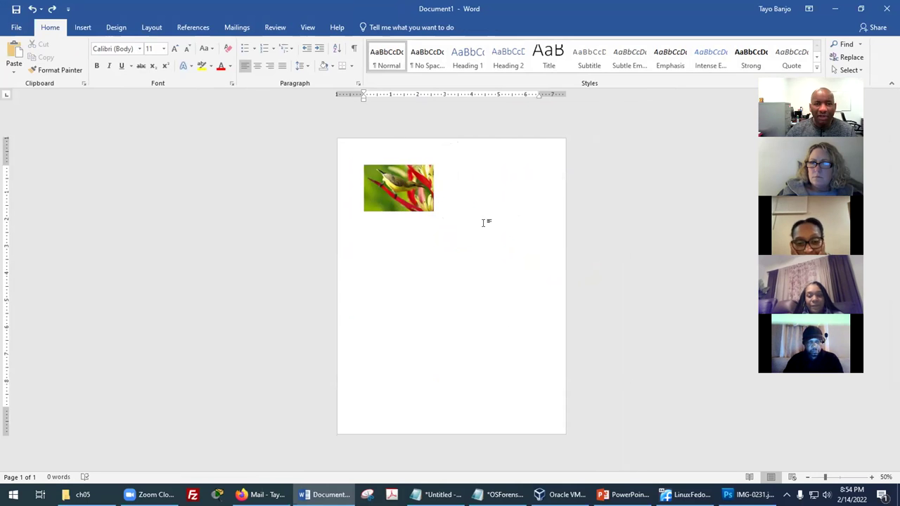
left_click(82, 27)
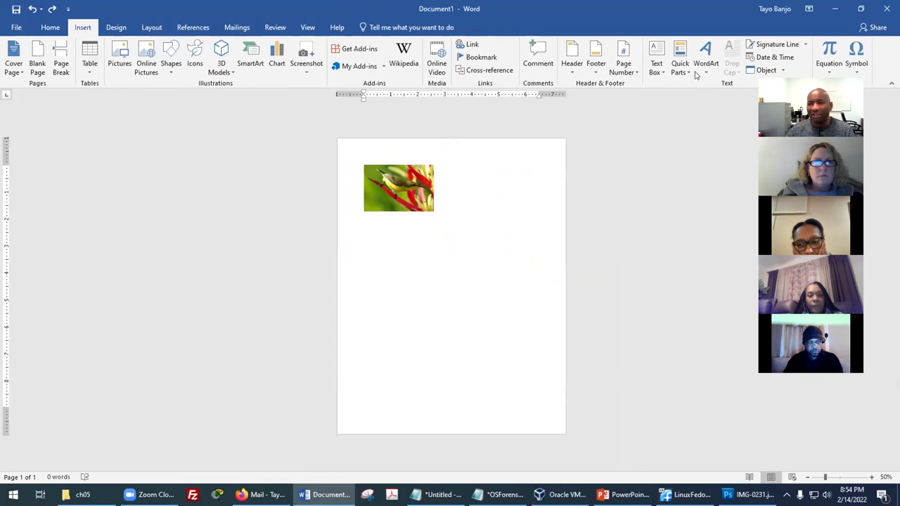
left_click(654, 63)
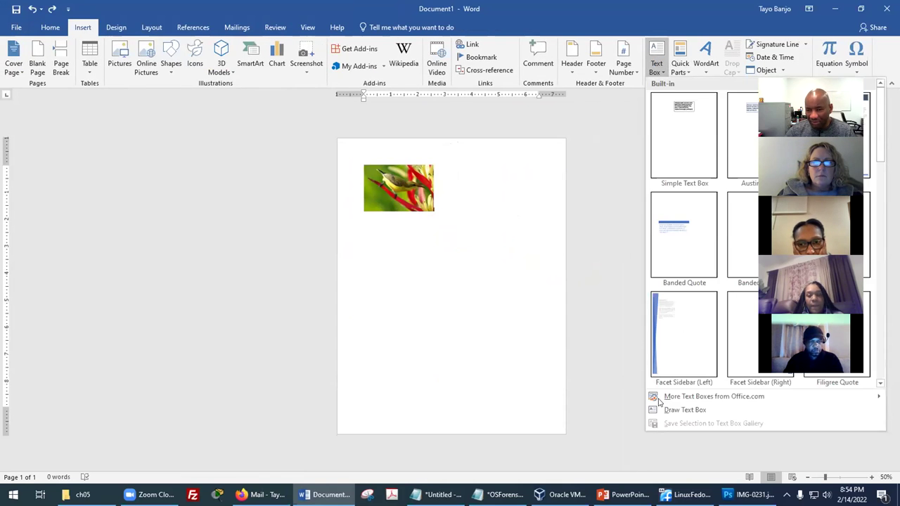
Step: Draw a 2.23" by 4.04" text box below the bird photo and adjust its position
left_click(679, 410)
mouse_move(386, 255)
left_mouse_down()
mouse_move(476, 291)
mouse_move(495, 317)
left_mouse_up()
left_click_drag(461, 260, 457, 286)
left_click(403, 189)
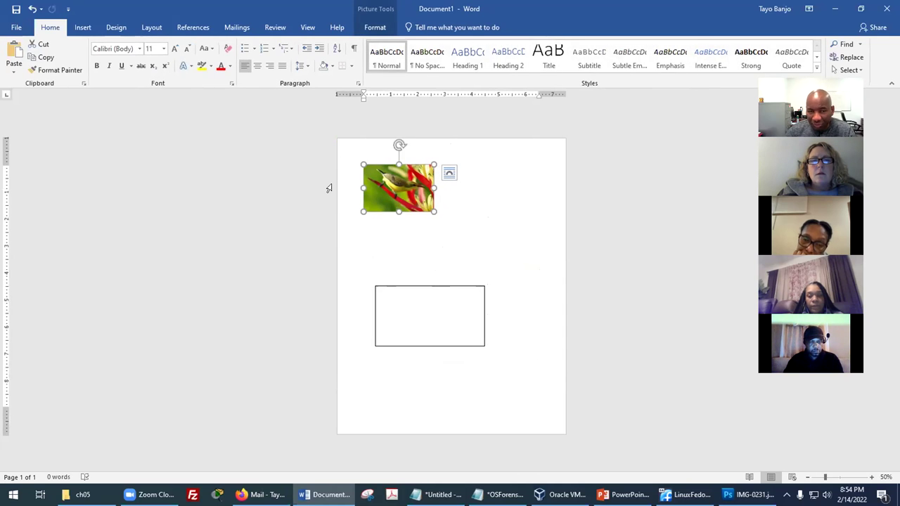
Step: Cut the bird photo from the page and paste it into the empty text box
right_click(404, 192)
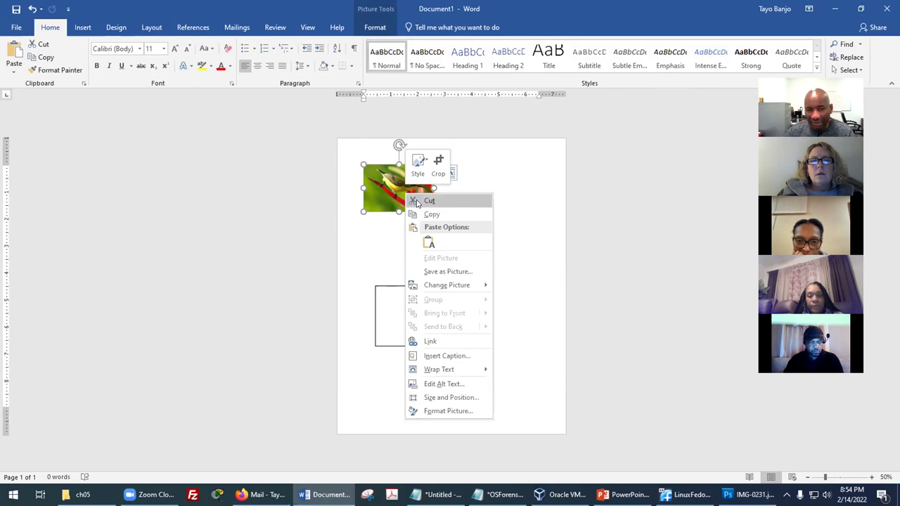
left_click(429, 201)
left_click(409, 317)
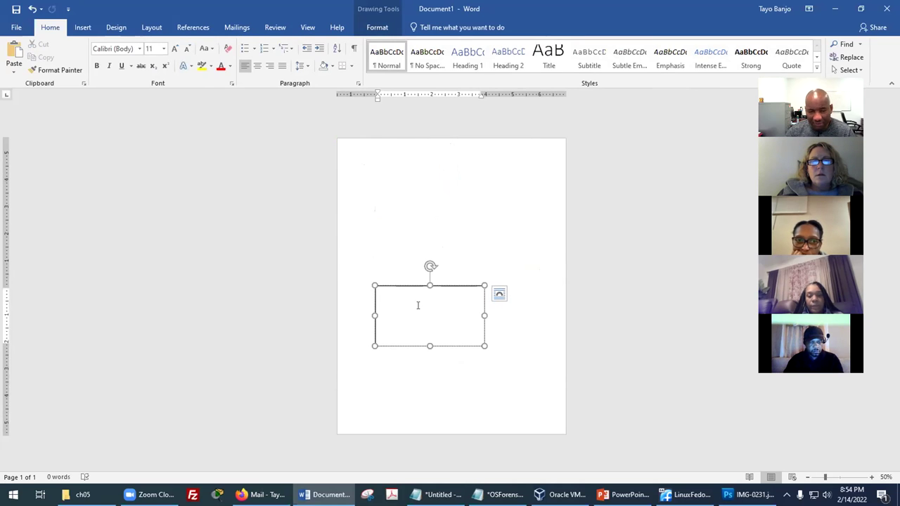
scroll(418, 305, "up", 8, "ctrl")
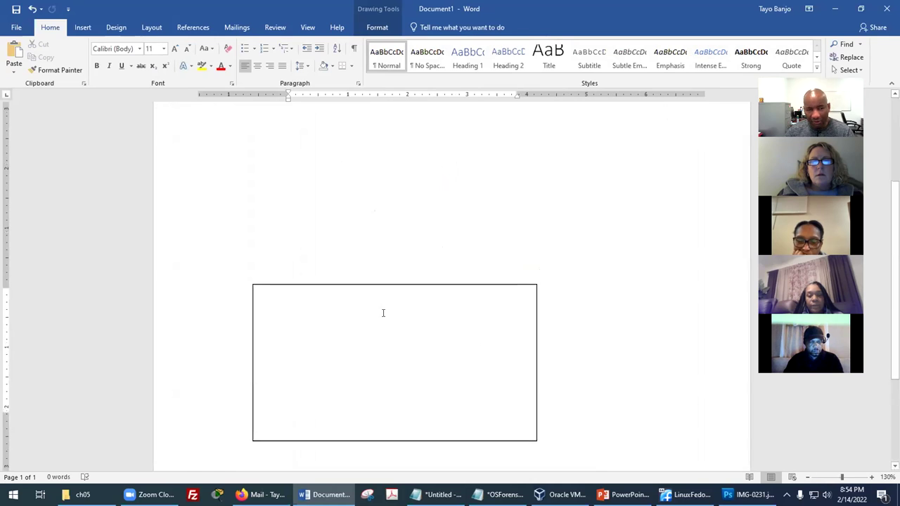
left_click(329, 303)
right_click(319, 304)
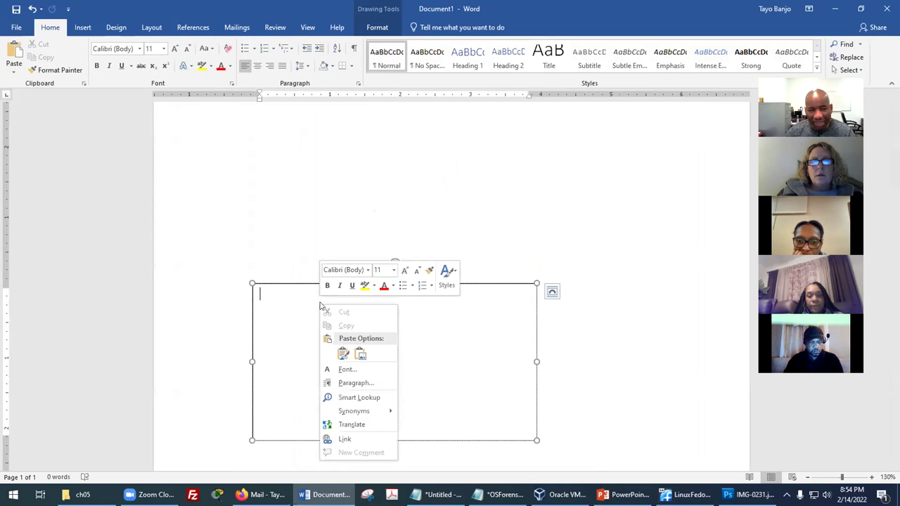
left_click(344, 354)
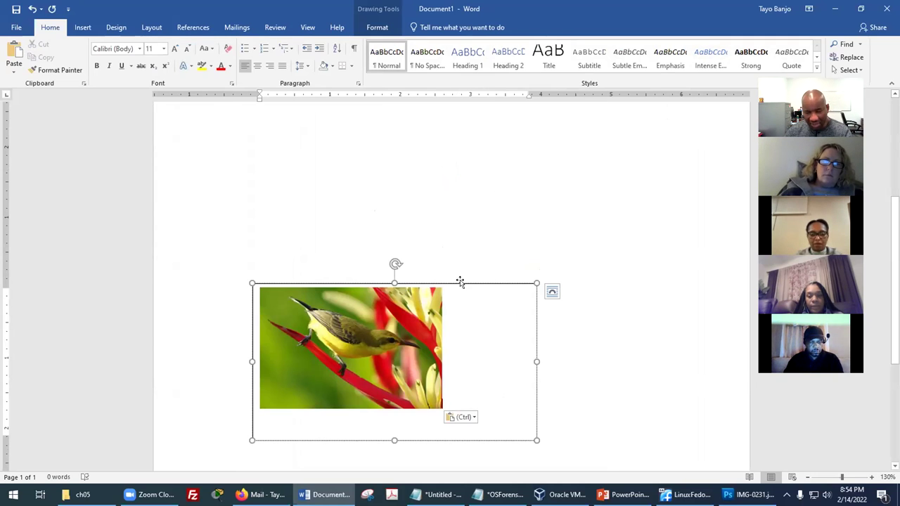
Step: Move the bird-photo text box up and left, then zoom out to the whole page
left_click_drag(464, 283, 472, 253)
left_click(429, 257)
scroll(563, 261, "down", 4)
scroll(564, 261, "down", 5)
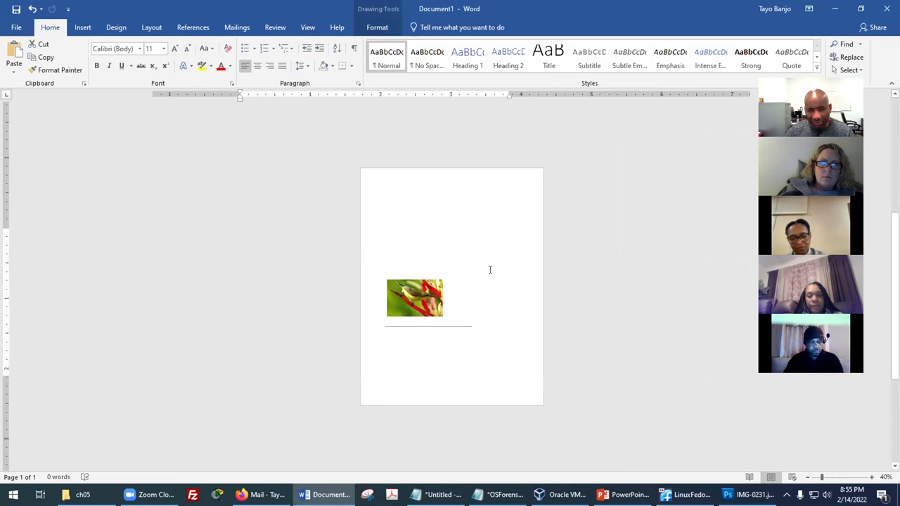
Step: Move the bird-photo box toward the top of the page
left_click_drag(449, 272, 424, 387)
left_click_drag(446, 296, 440, 222)
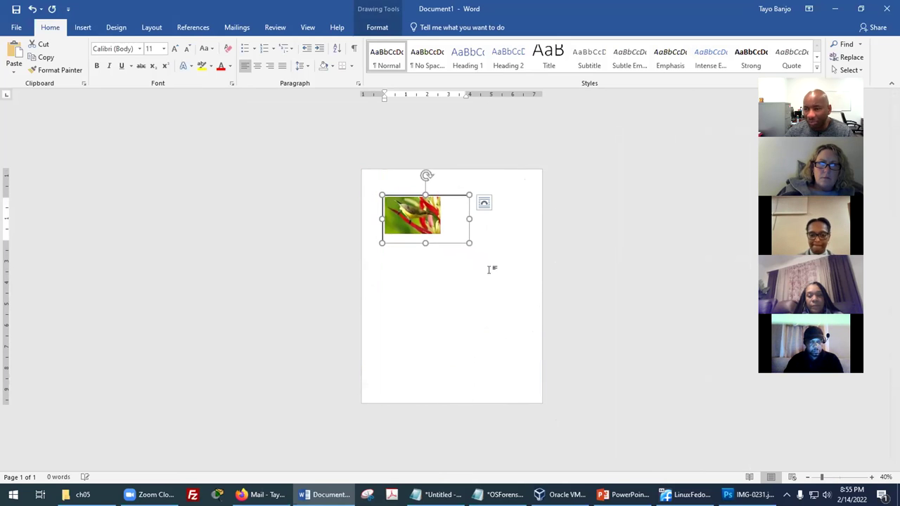
scroll(498, 279, "up", 3)
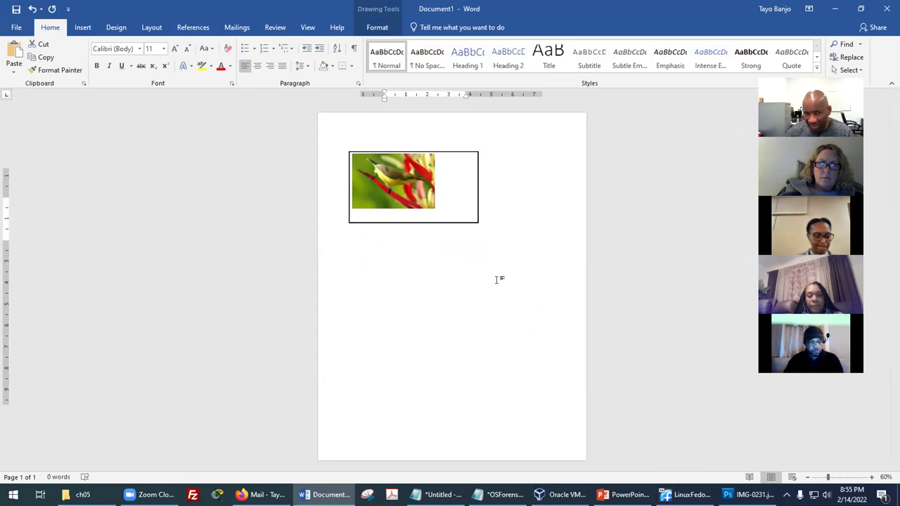
left_click(553, 284)
Step: Draw a new empty text box below the bird-photo box using Draw Text Box
left_click(83, 28)
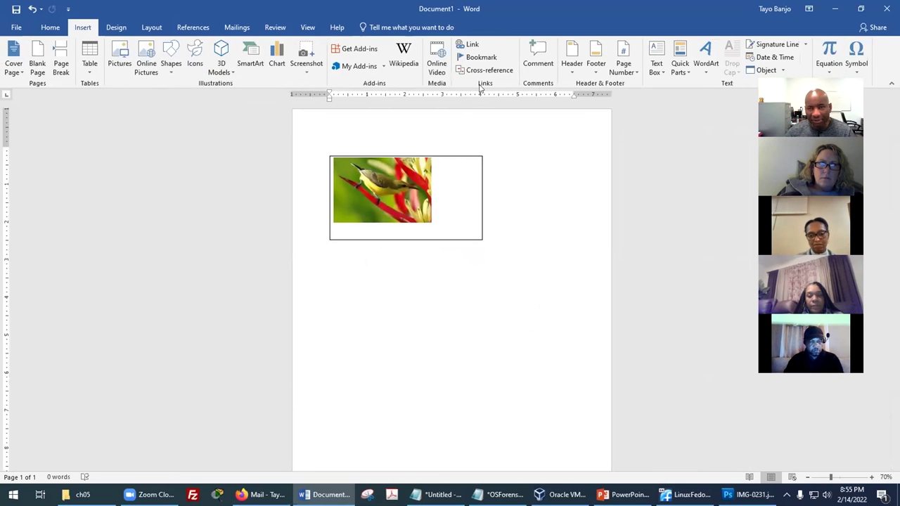
left_click(656, 63)
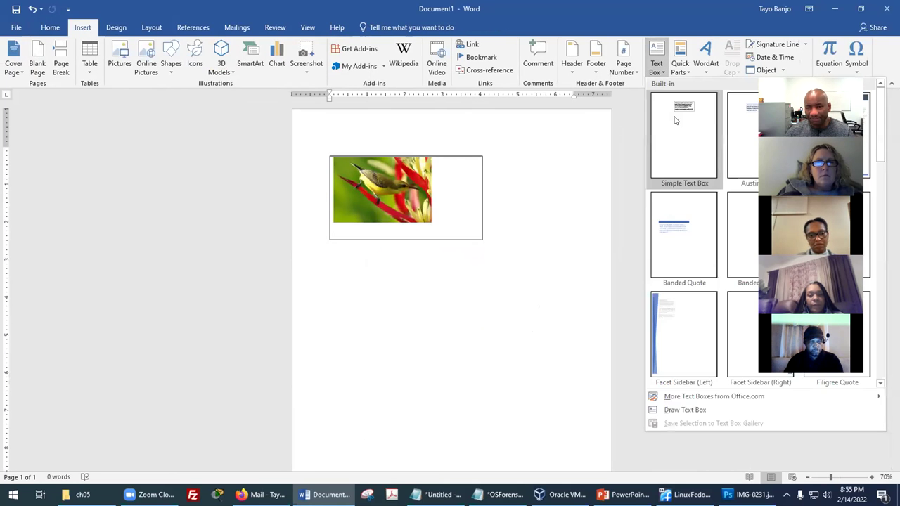
left_click(686, 410)
mouse_move(363, 275)
left_mouse_down()
mouse_move(541, 350)
mouse_move(538, 378)
left_mouse_up()
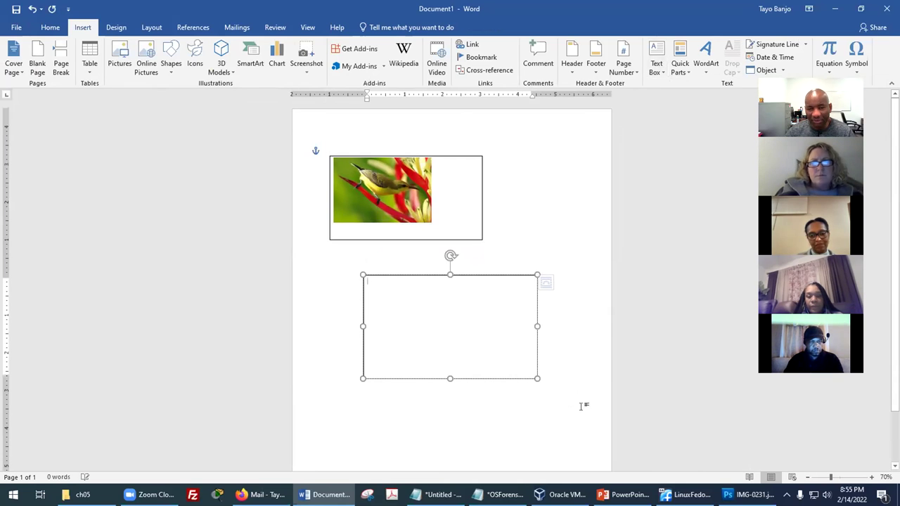
left_click_drag(517, 275, 493, 304)
Step: Shift the photo box right and up and the empty box up and left
left_click_drag(482, 215, 557, 204)
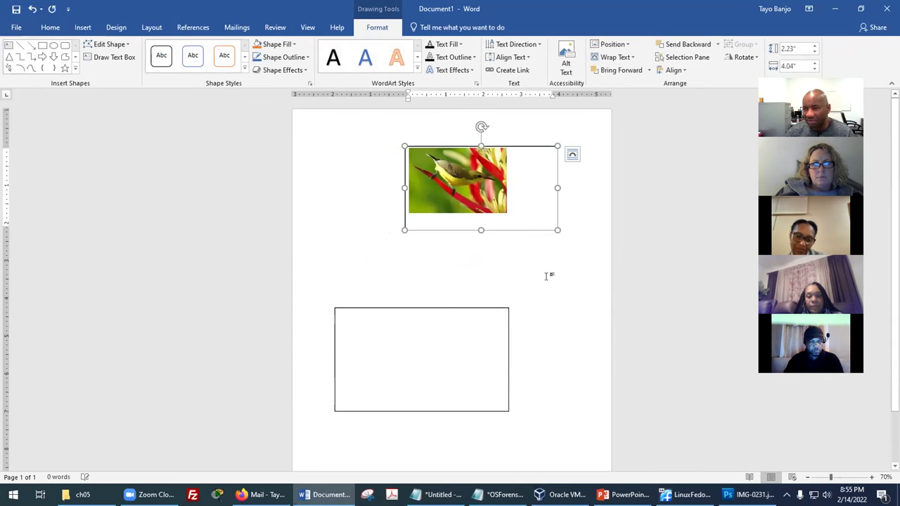
left_click_drag(486, 308, 468, 268)
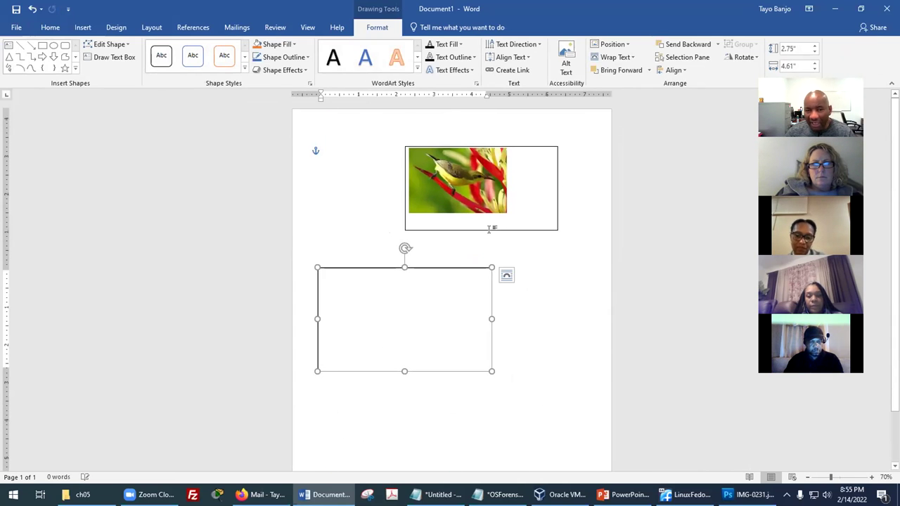
mouse_move(490, 228)
left_mouse_down()
mouse_move(507, 229)
mouse_move(469, 228)
mouse_move(518, 224)
mouse_move(505, 237)
left_mouse_up()
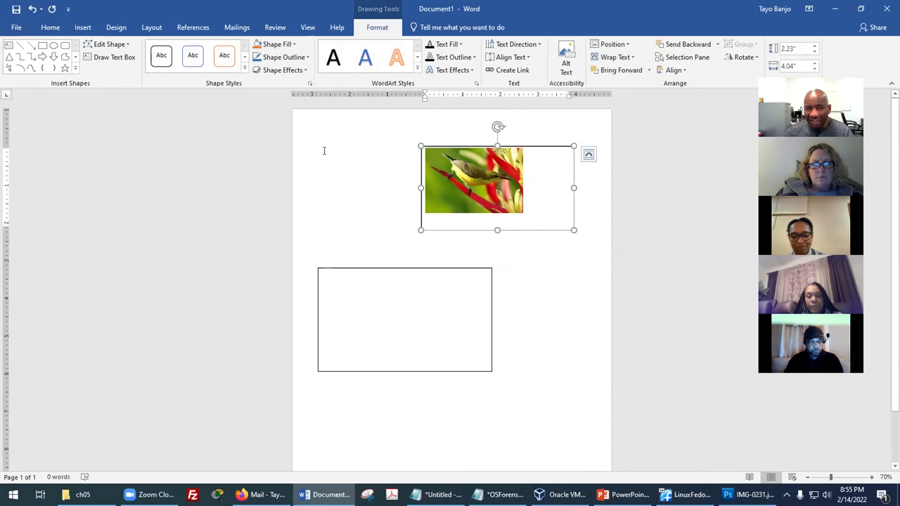
left_click(442, 266)
Step: Select both boxes together and shift them up, then slightly left and down
left_click(444, 269)
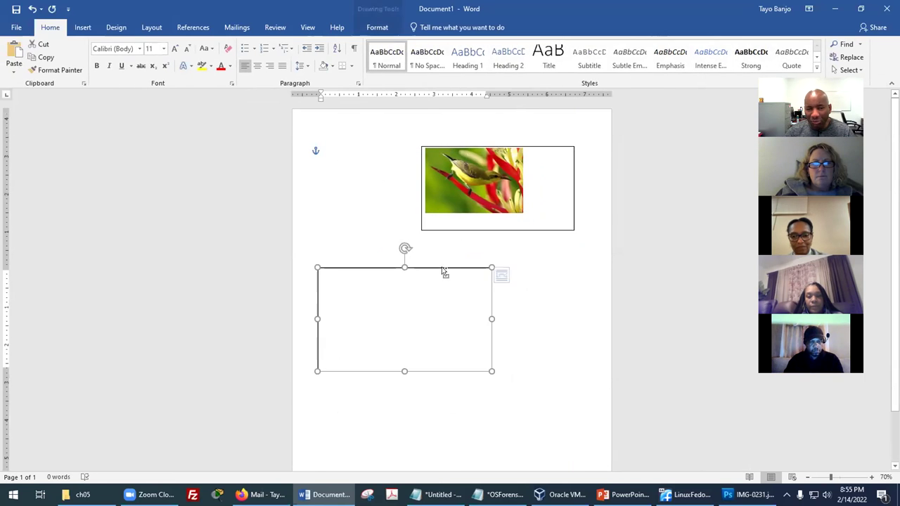
left_click(449, 231, "shift")
left_click_drag(450, 231, 462, 207)
left_click(552, 275)
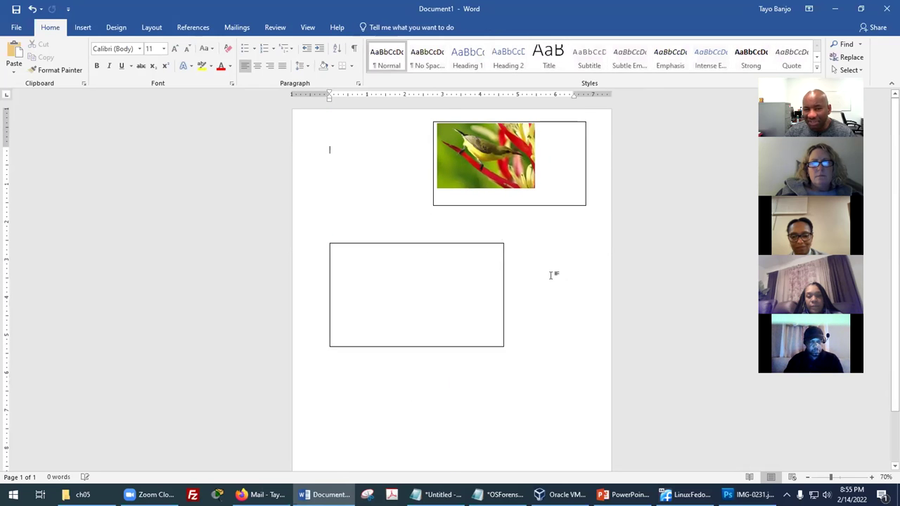
left_click(531, 206)
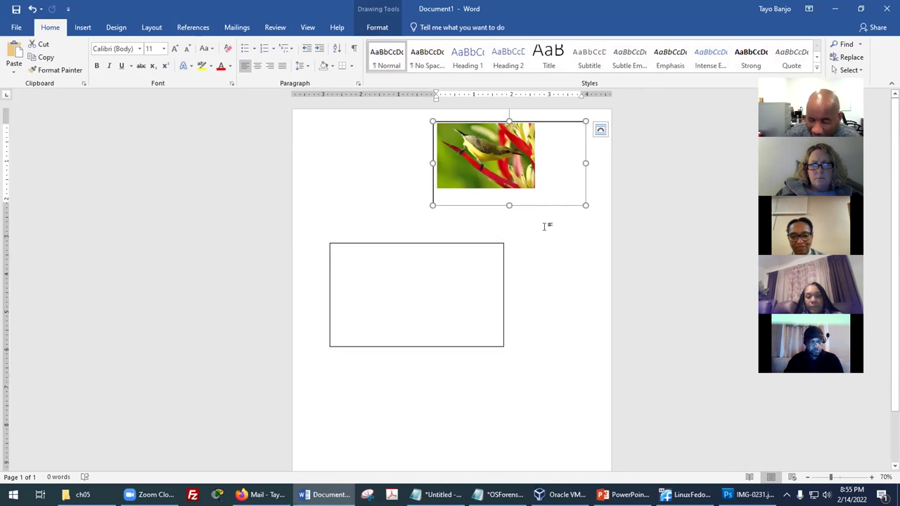
left_click(458, 245, "shift")
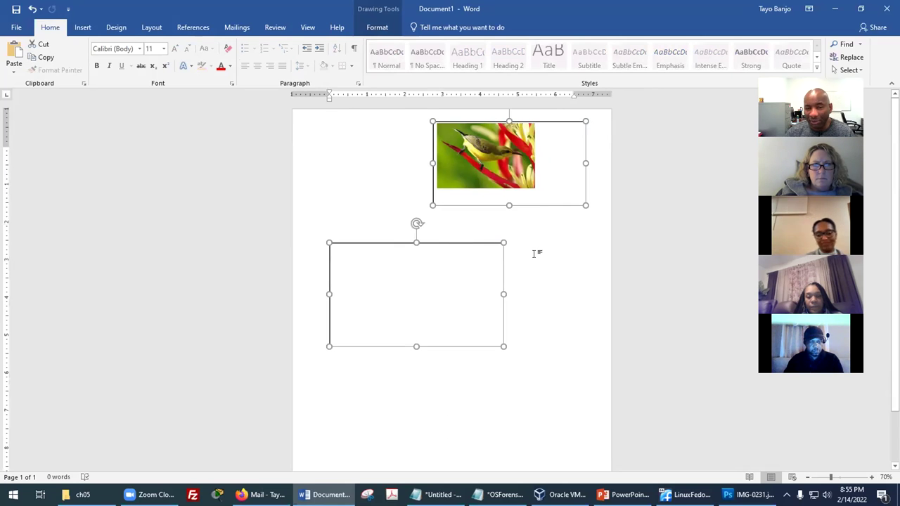
left_click_drag(483, 242, 463, 256)
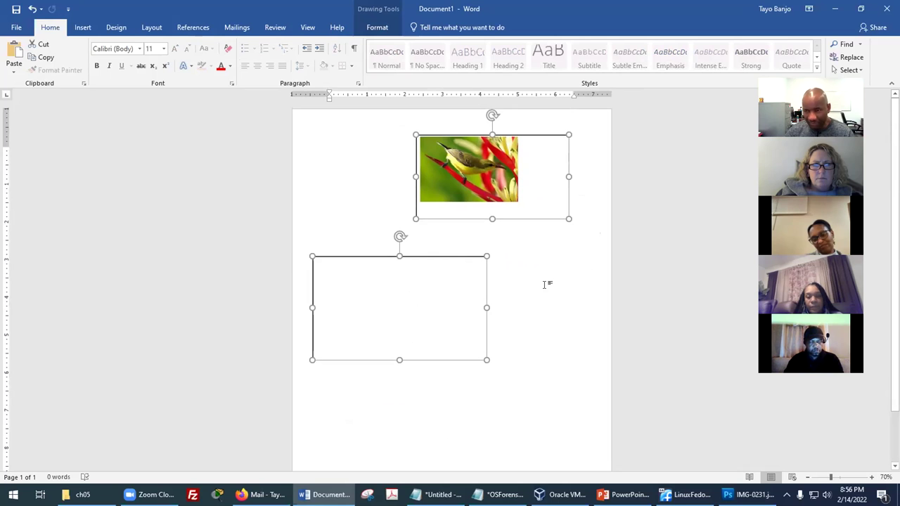
Step: Move the empty text box right and slightly up, beneath the photo box
left_click(546, 284)
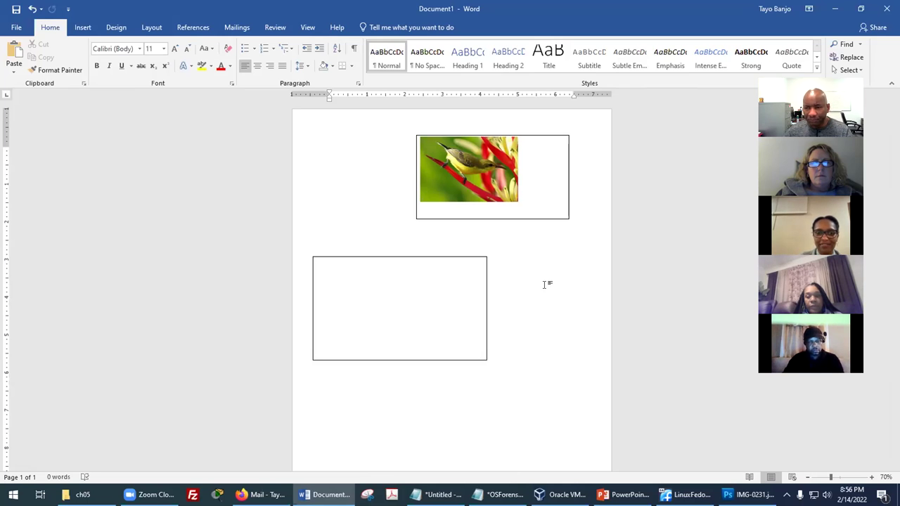
left_click(443, 280)
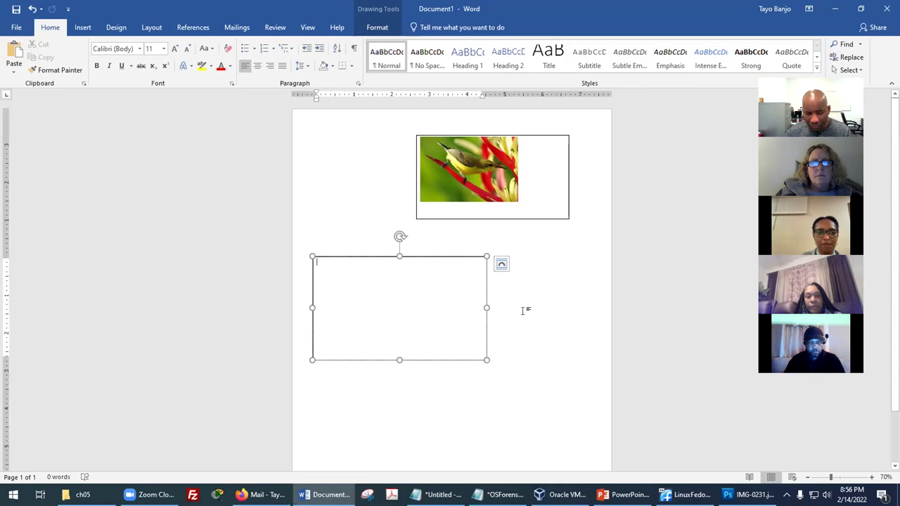
scroll(522, 310, "up", 4, "ctrl")
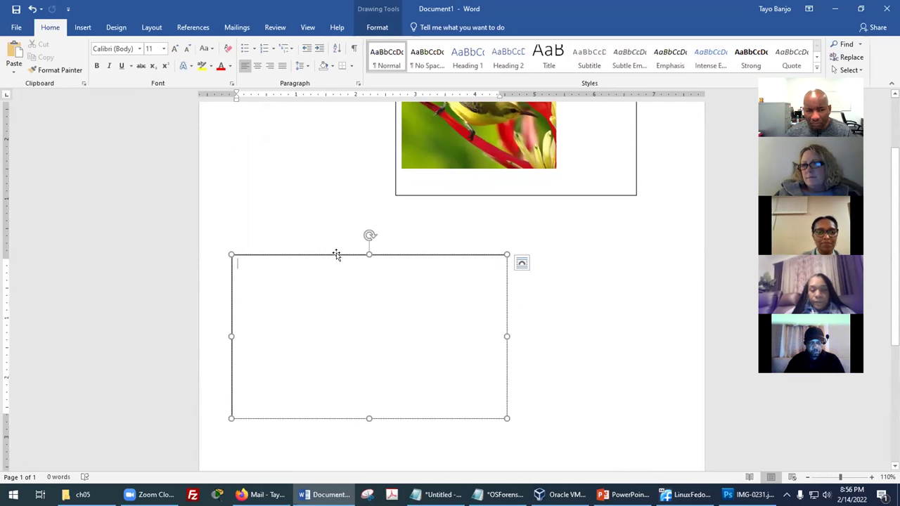
left_click_drag(338, 255, 407, 247)
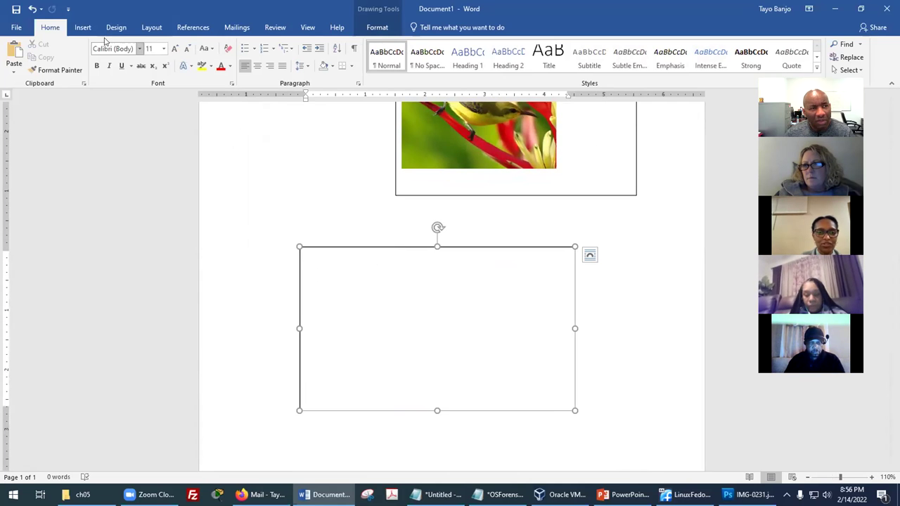
Step: Open and close the Insert Shapes gallery
left_click(83, 28)
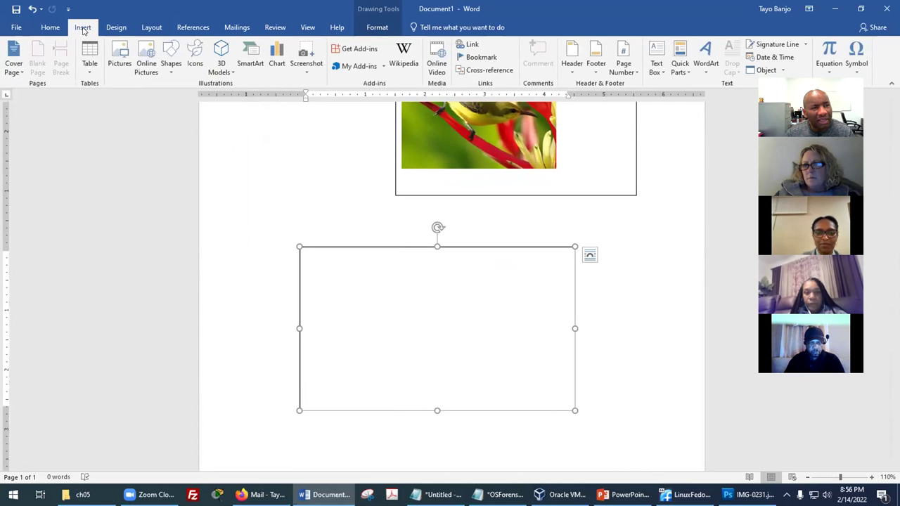
left_click(169, 69)
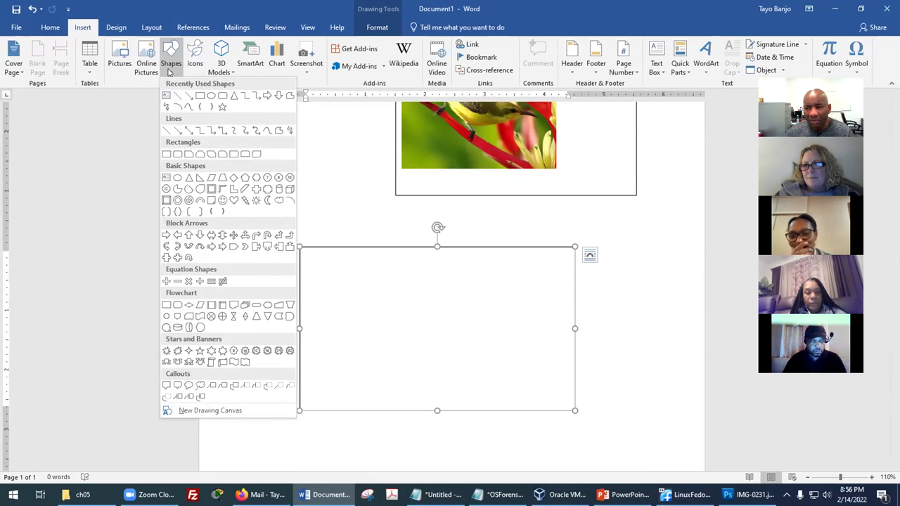
left_click(169, 67)
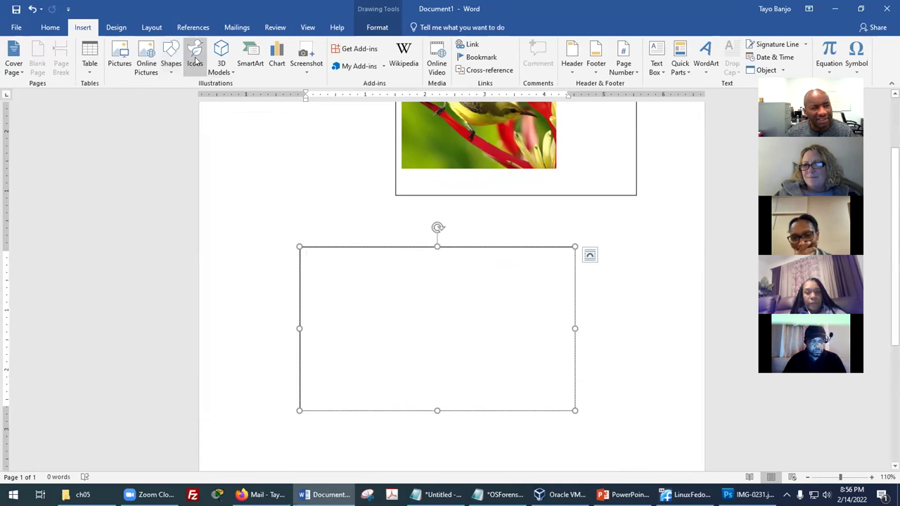
left_click(197, 62)
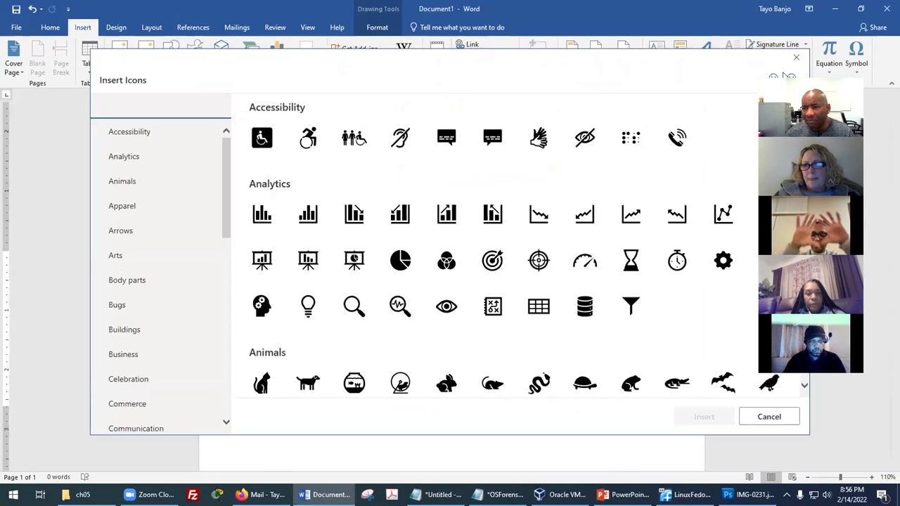
key("Escape")
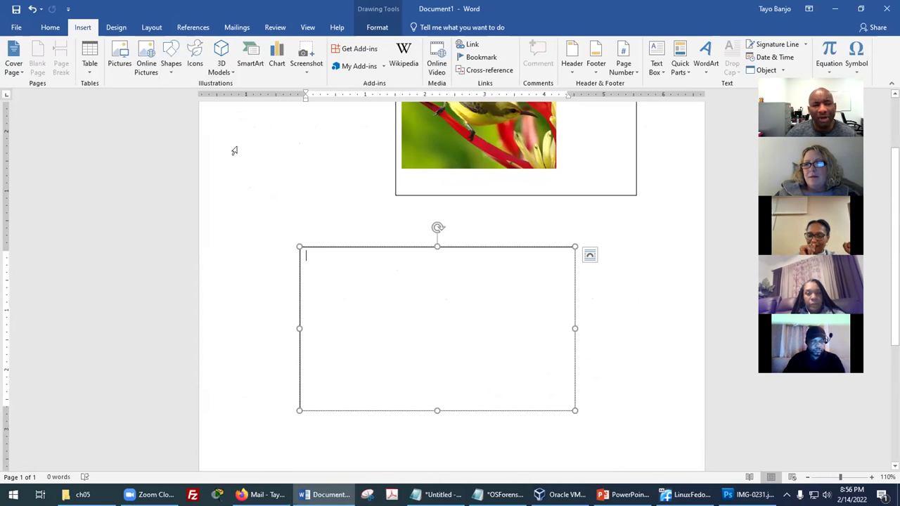
Step: Draw a blue Chord shape inside the empty box area
left_click(169, 67)
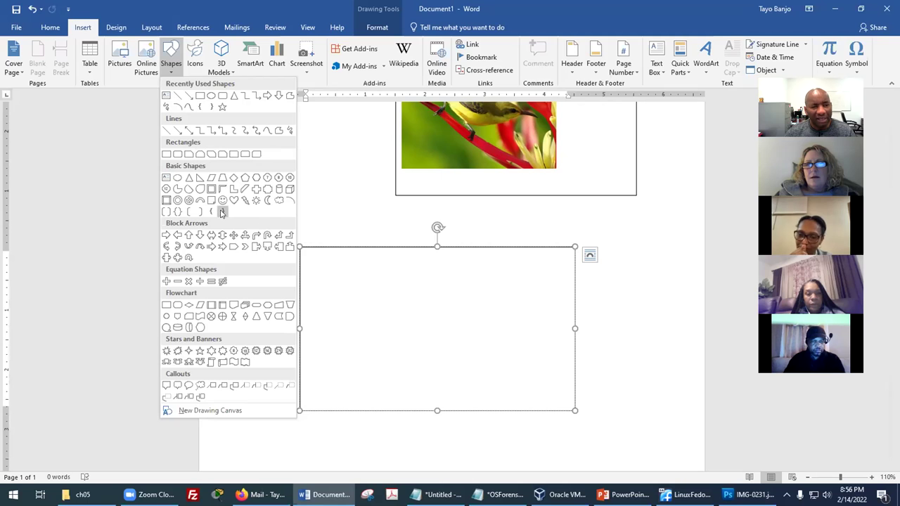
left_click(197, 189)
left_click_drag(358, 284, 538, 367)
Step: Shift the drawing canvas right and move the blue chord into it
mouse_move(510, 246)
left_mouse_down()
mouse_move(442, 245)
mouse_move(507, 238)
left_mouse_up()
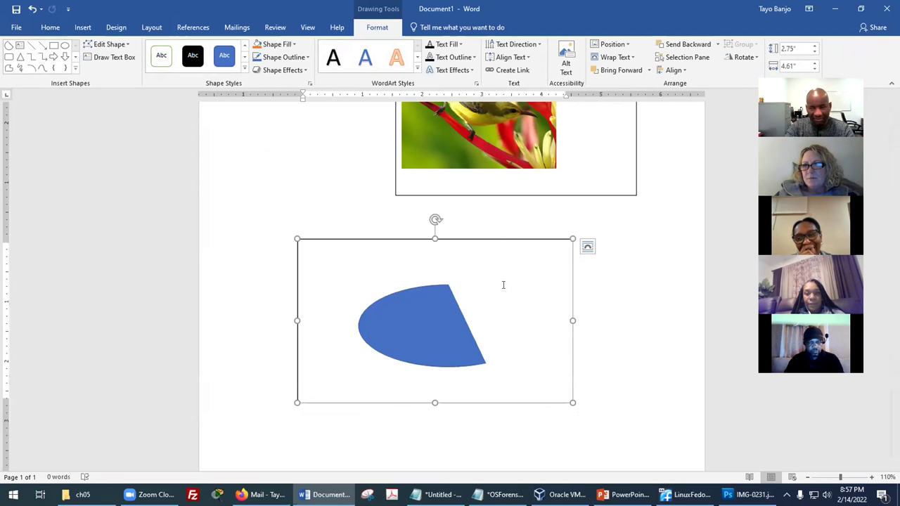
left_click(422, 300)
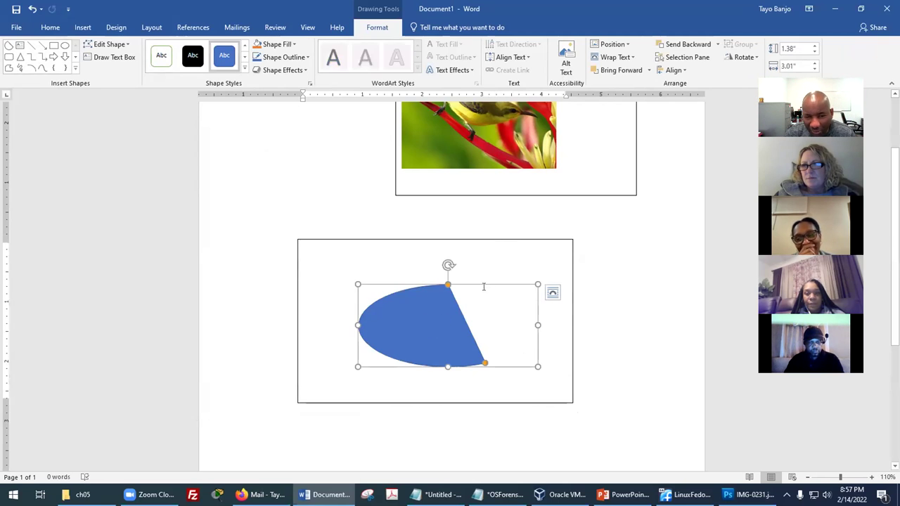
mouse_move(476, 285)
left_mouse_down()
mouse_move(469, 273)
mouse_move(450, 298)
mouse_move(461, 268)
mouse_move(457, 288)
mouse_move(418, 284)
mouse_move(376, 251)
mouse_move(373, 275)
left_mouse_up()
mouse_move(423, 241)
left_mouse_down()
mouse_move(423, 257)
mouse_move(459, 297)
mouse_move(442, 244)
left_mouse_up()
left_click(269, 320)
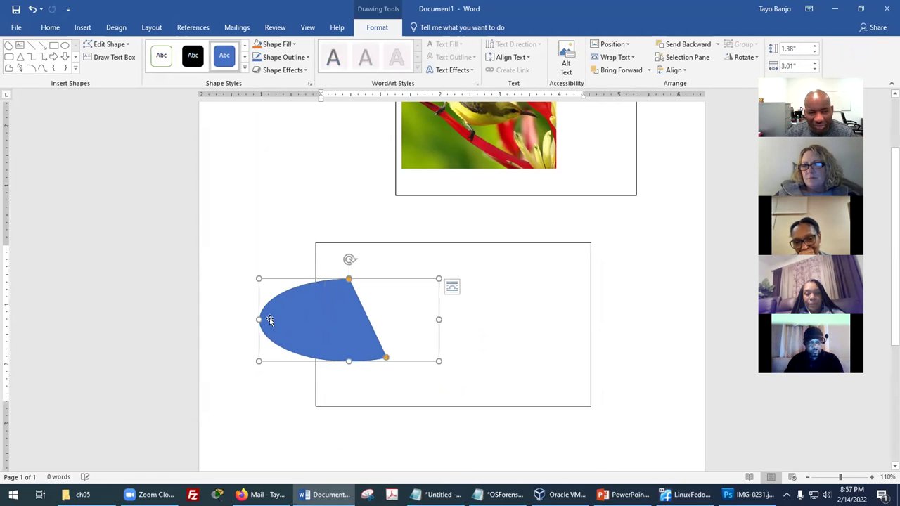
left_click(300, 253)
left_click(339, 322)
left_click_drag(378, 314, 480, 317)
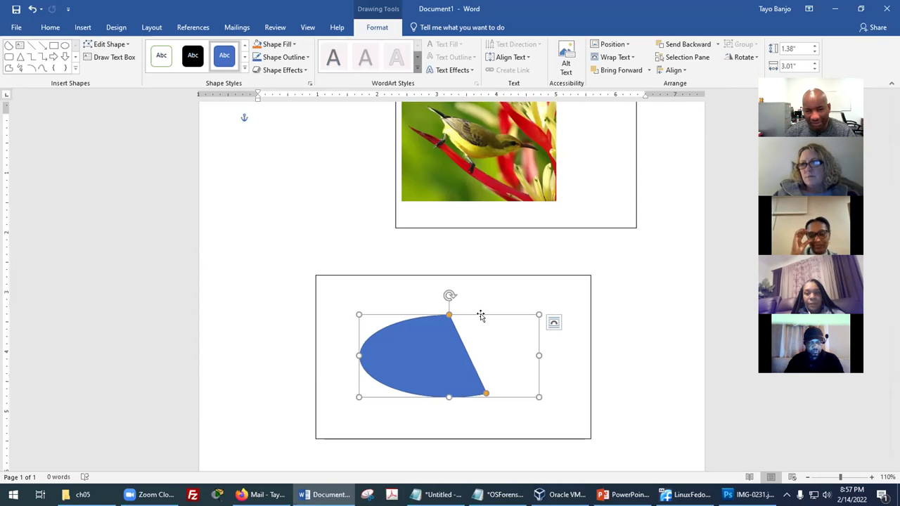
left_click(486, 275)
left_click(487, 275)
left_click(454, 336)
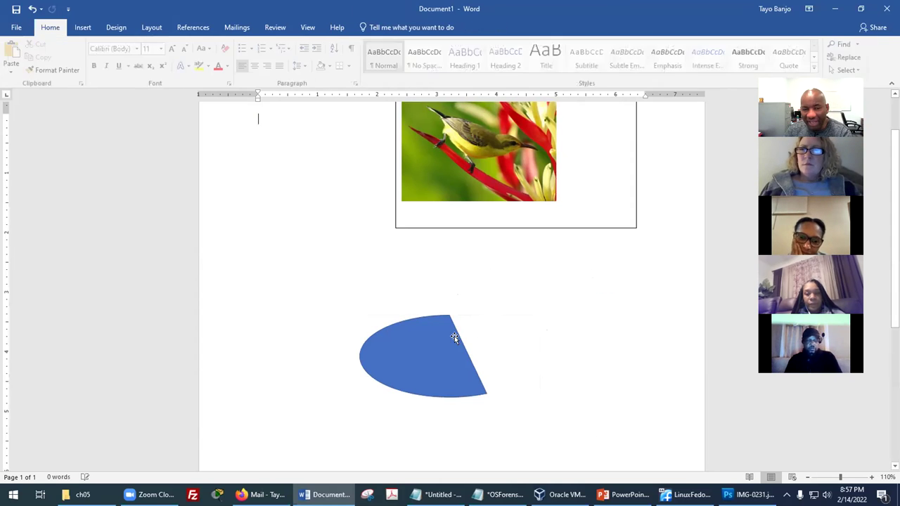
left_click(447, 318)
left_click_drag(448, 318, 391, 291)
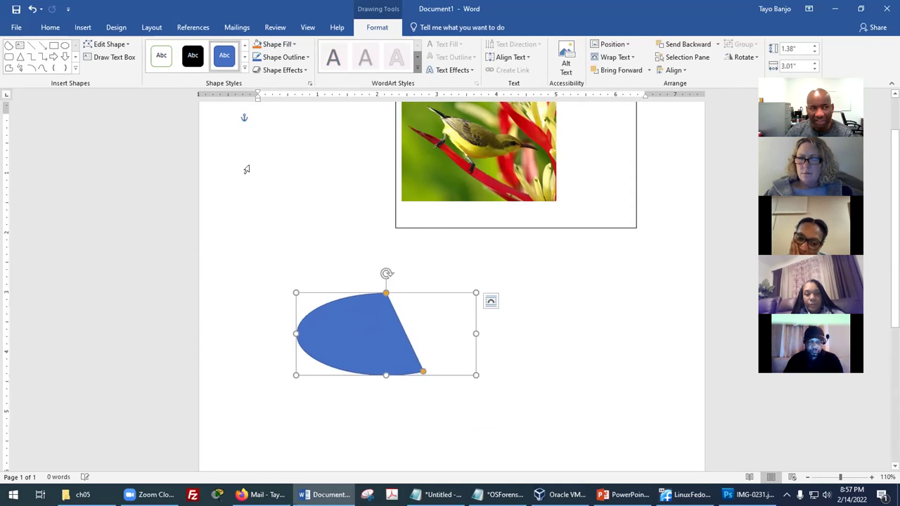
left_click(82, 28)
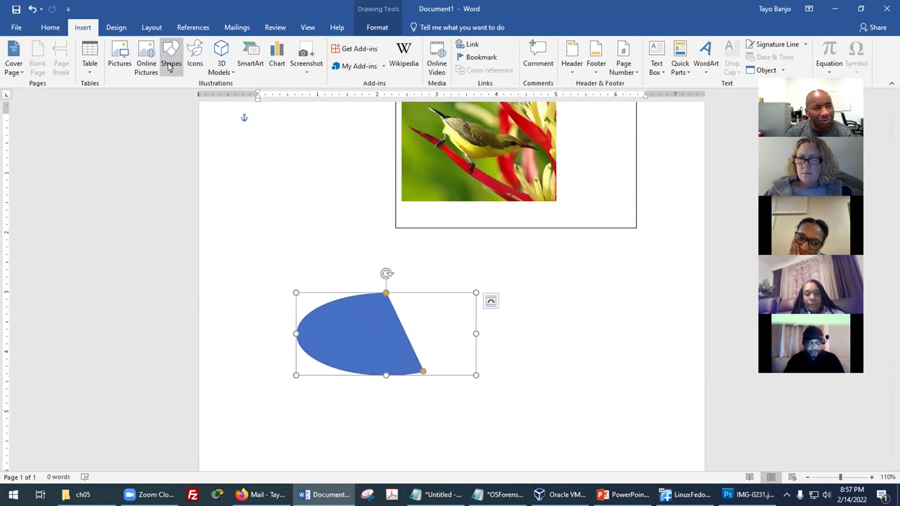
left_click(173, 67)
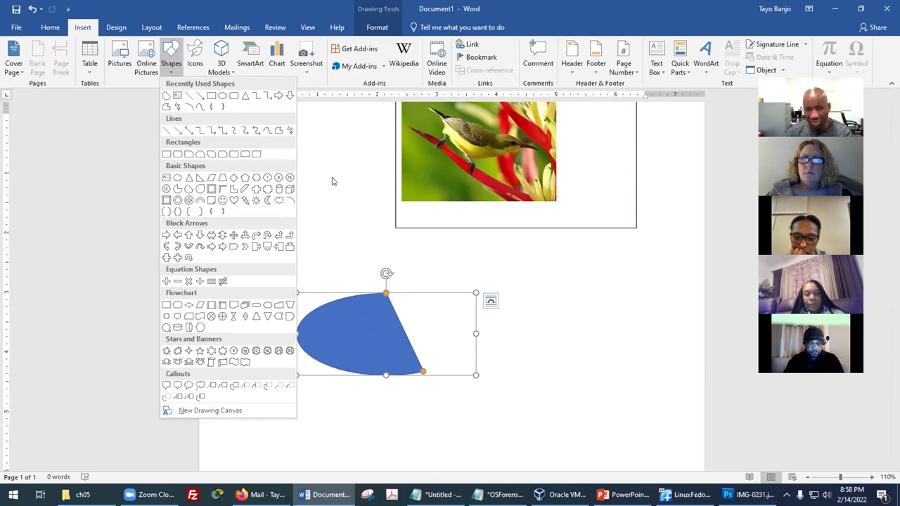
left_click(423, 302)
mouse_move(417, 291)
left_mouse_down()
mouse_move(539, 275)
mouse_move(413, 294)
left_mouse_up()
left_click(491, 188)
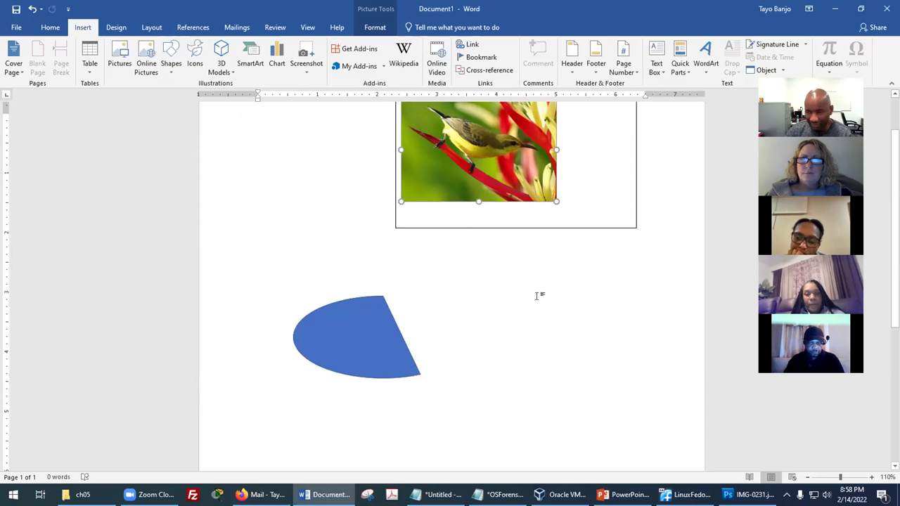
Step: Enlarge the blue pie shape up and right and make it much taller
scroll(492, 288, "down", 1)
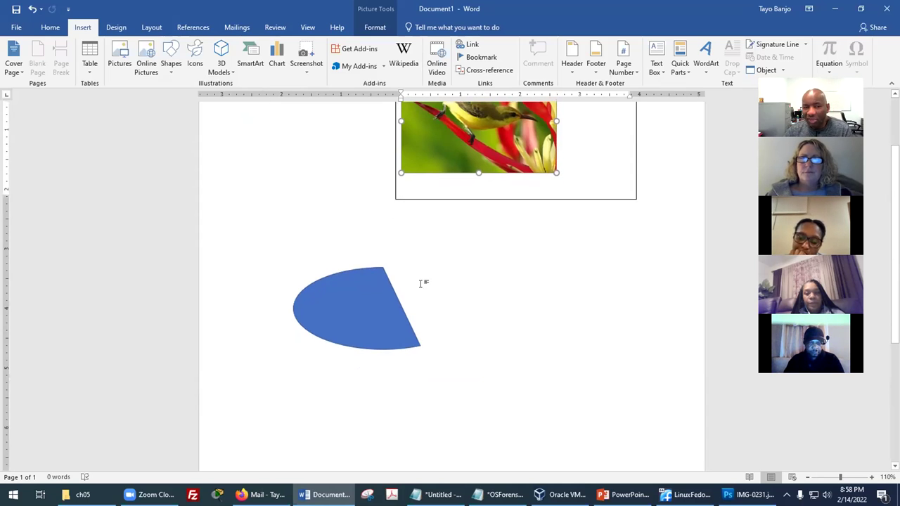
left_click(416, 284)
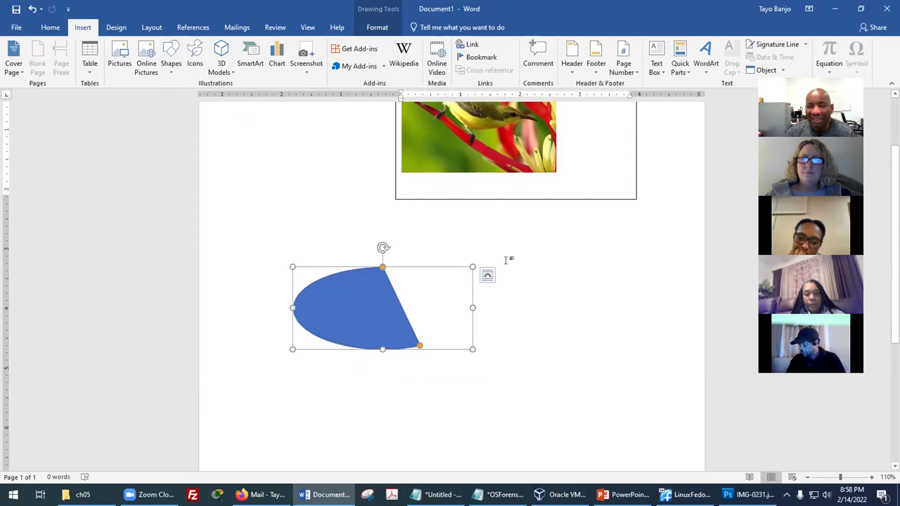
left_click_drag(472, 268, 501, 229)
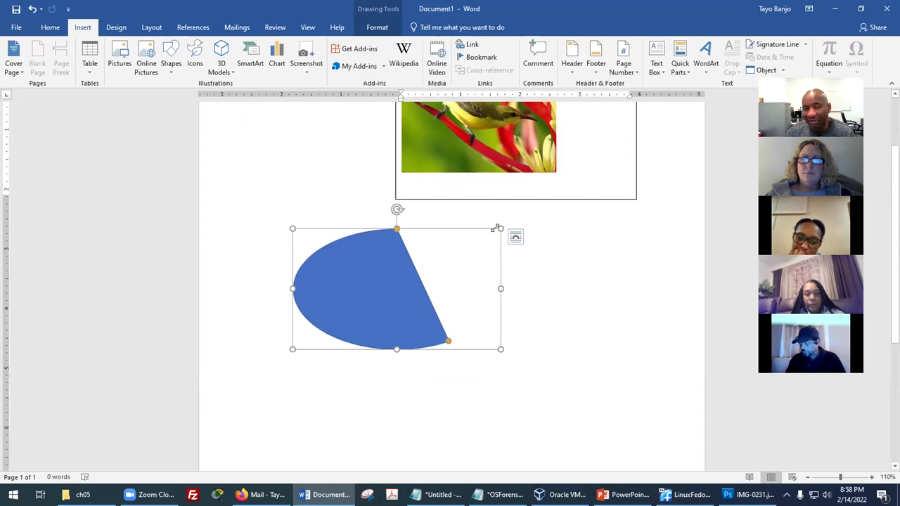
left_click_drag(396, 348, 396, 413)
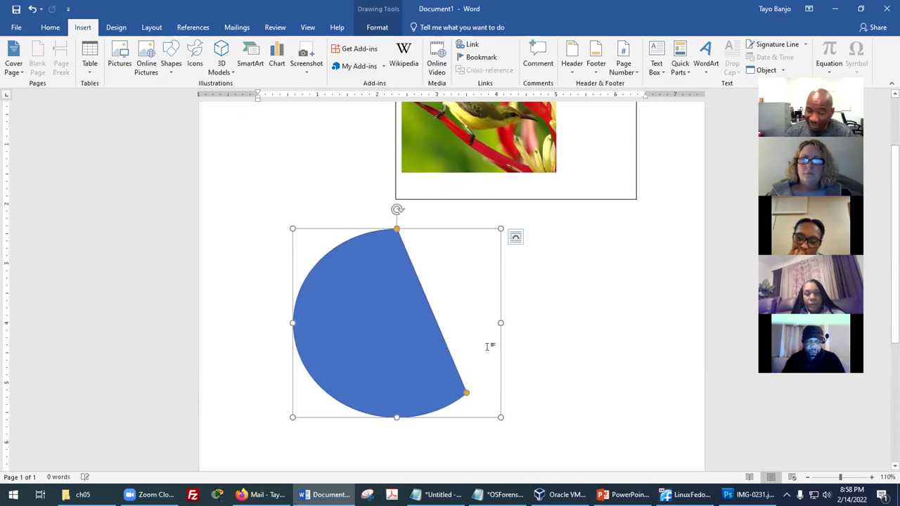
scroll(406, 292, "up", 1)
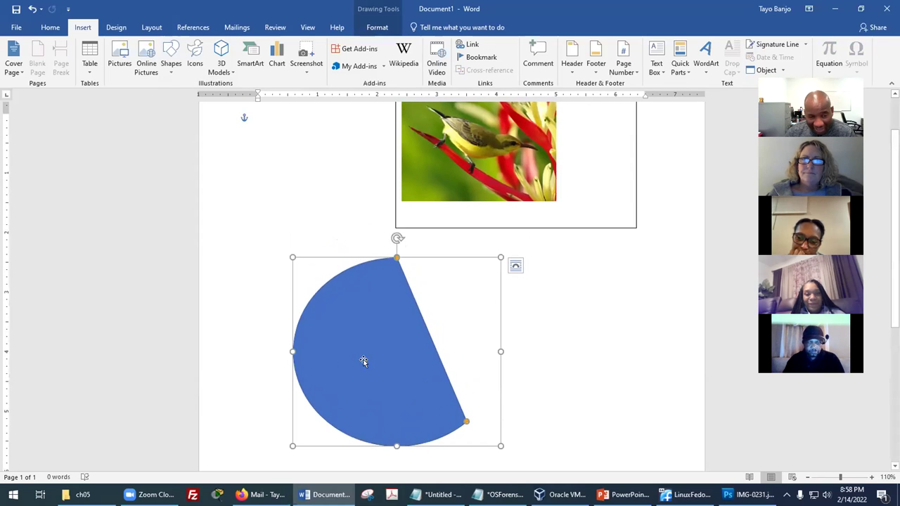
Step: Slant the pie's straight edge diagonally, adjust its width and slice, and reposition it
left_click_drag(396, 258, 359, 309)
left_click_drag(287, 353, 355, 352)
left_click_drag(498, 351, 588, 351)
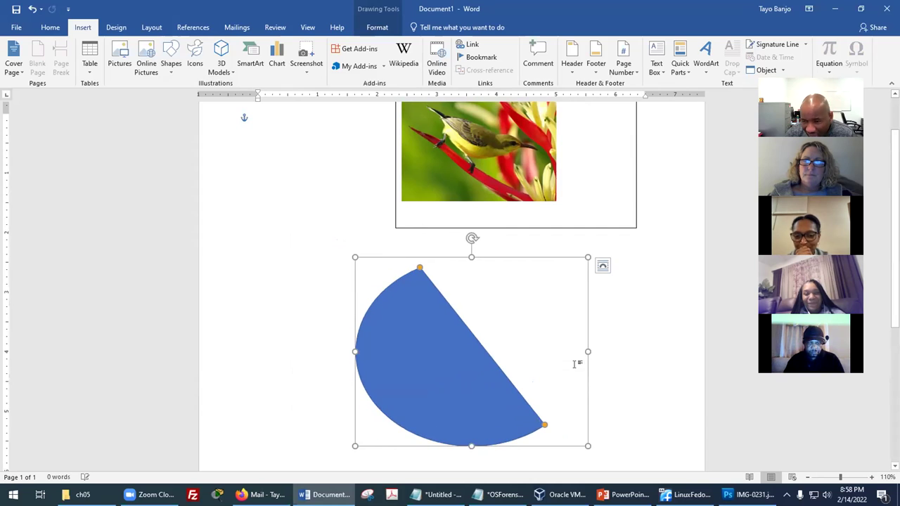
left_click_drag(398, 343, 328, 341)
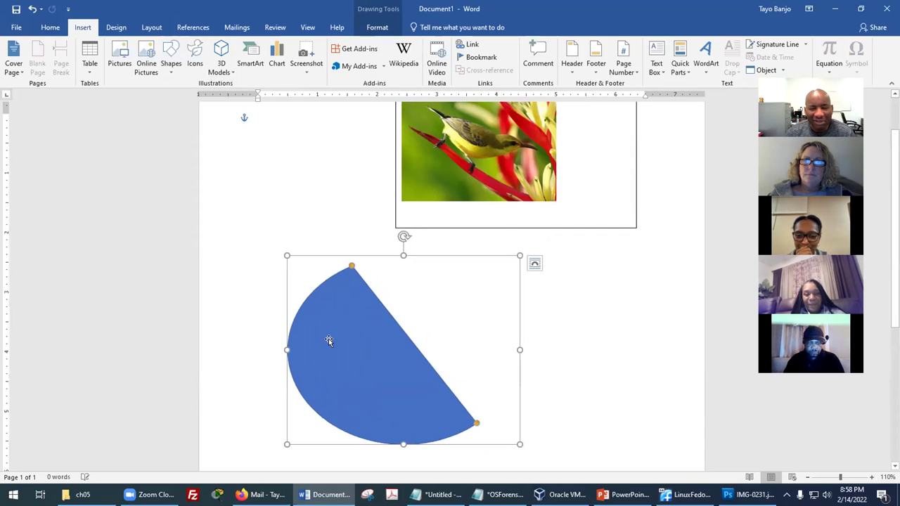
left_click_drag(352, 266, 352, 339)
left_click_drag(282, 370, 332, 356)
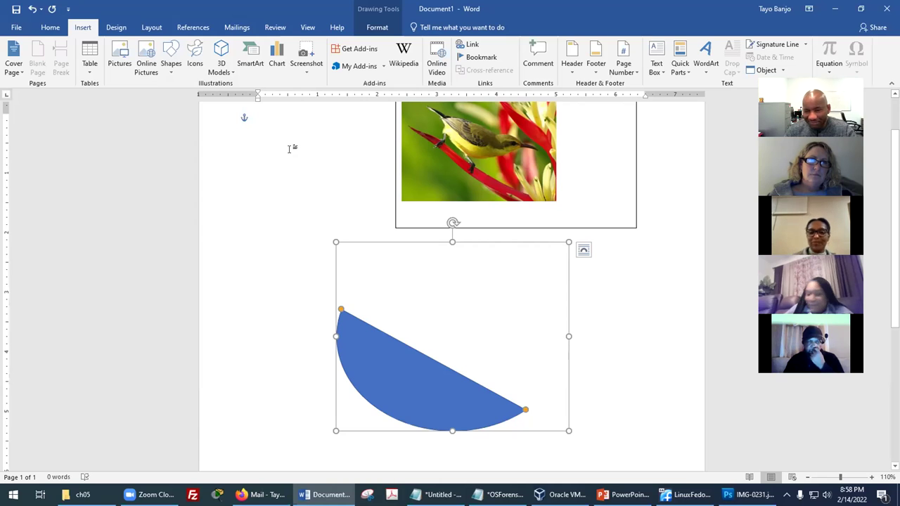
Step: Delete the blue pie shape and draw a new text box below the bird picture
key("Delete")
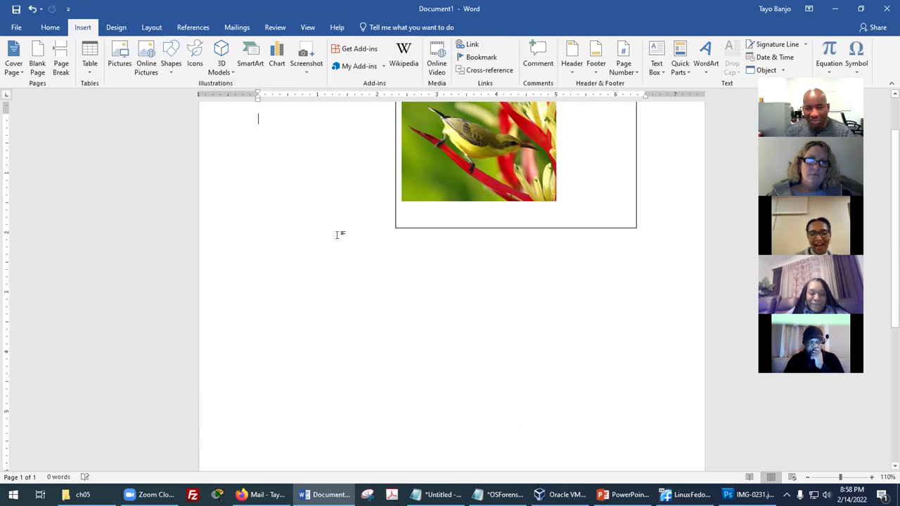
scroll(338, 174, "down", 3)
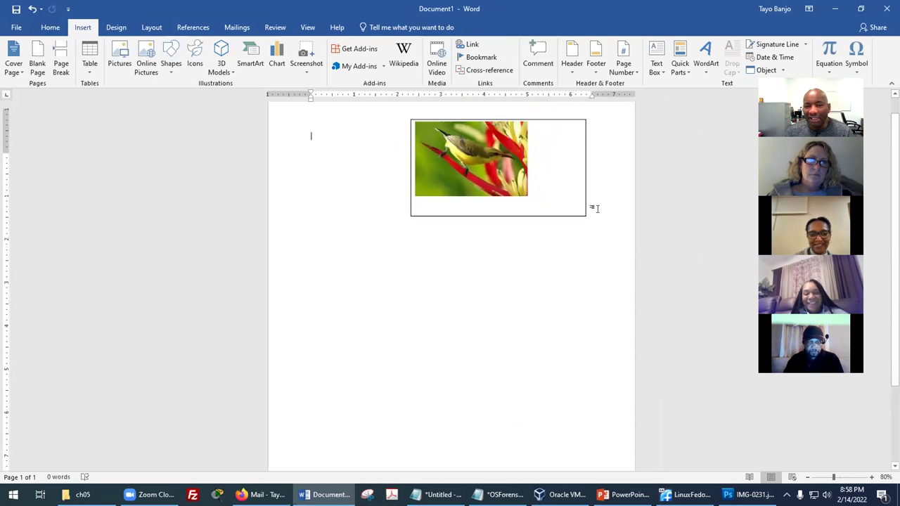
left_click(667, 76)
left_click(681, 411)
mouse_move(335, 286)
left_mouse_down()
mouse_move(525, 359)
mouse_move(535, 375)
left_mouse_up()
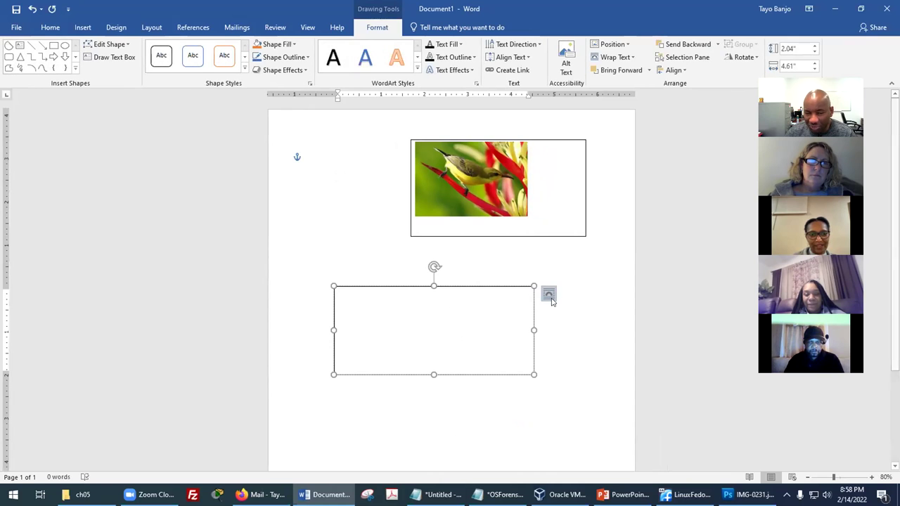
Step: Move the text box to the page's top-left and stretch it to about 7.53" by 7.57"
left_click_drag(495, 286, 521, 293)
left_click_drag(555, 335, 514, 337)
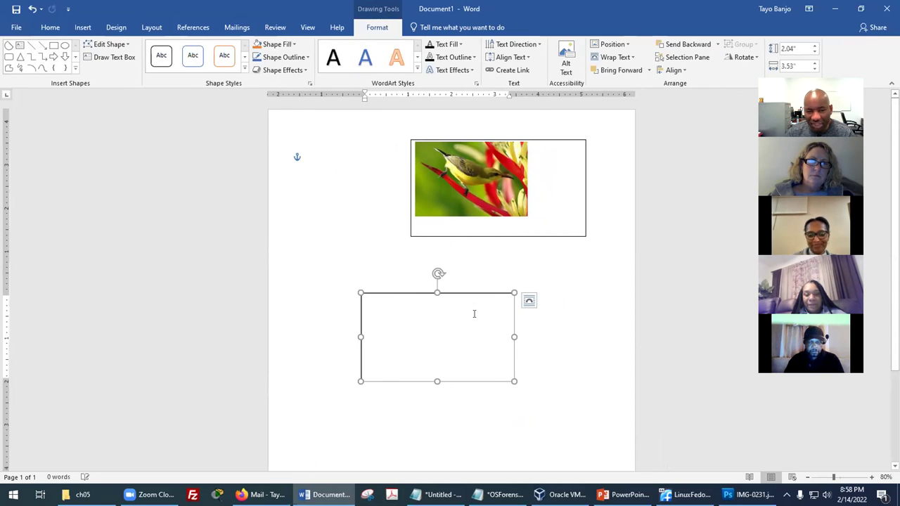
left_click_drag(426, 292, 388, 282)
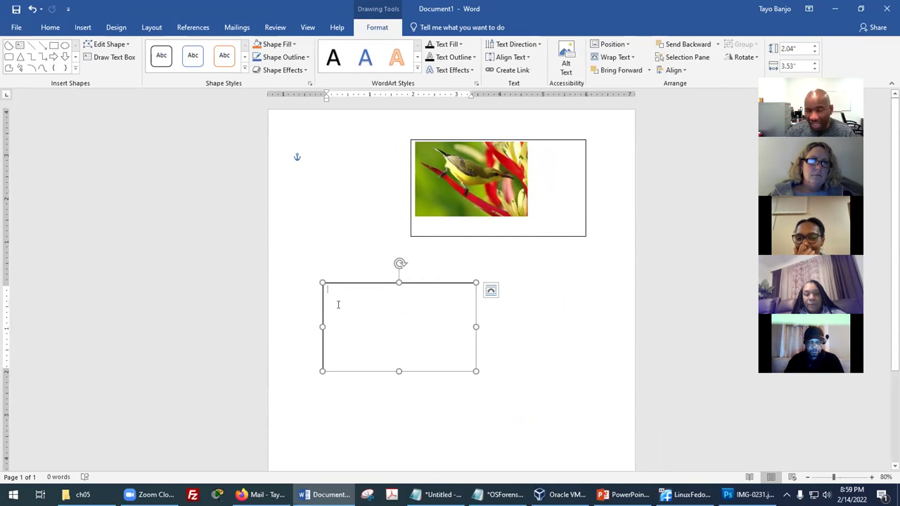
left_click_drag(398, 370, 391, 392)
left_click_drag(380, 284, 352, 134)
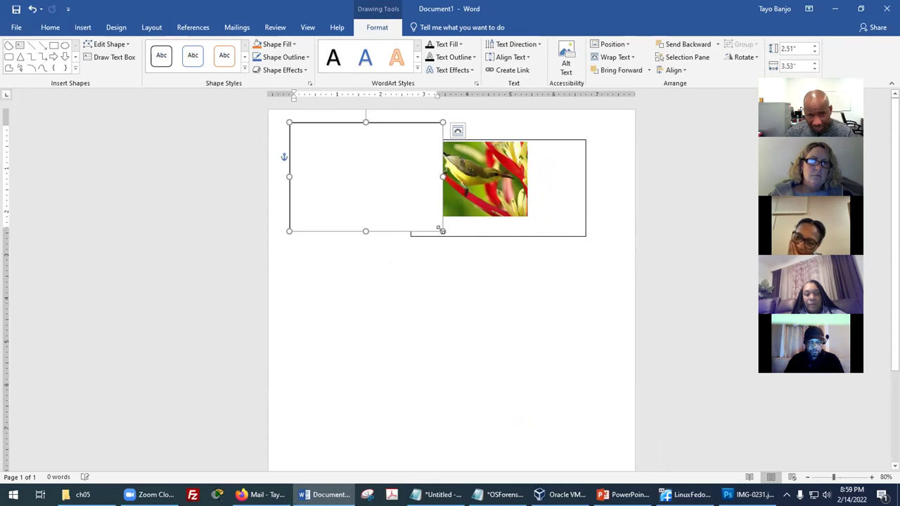
left_click_drag(515, 316, 617, 449)
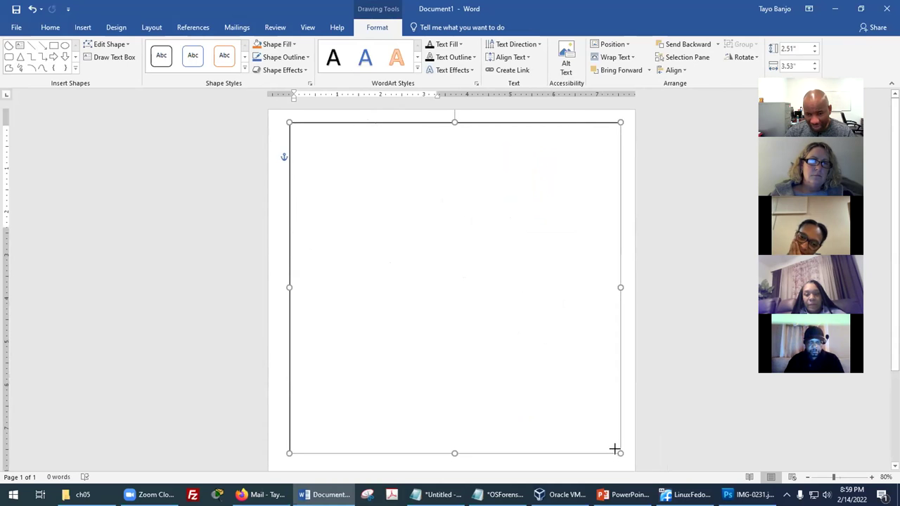
Step: Fill the page-sized text box with solid burnt orange from the mini toolbar
right_click(483, 320)
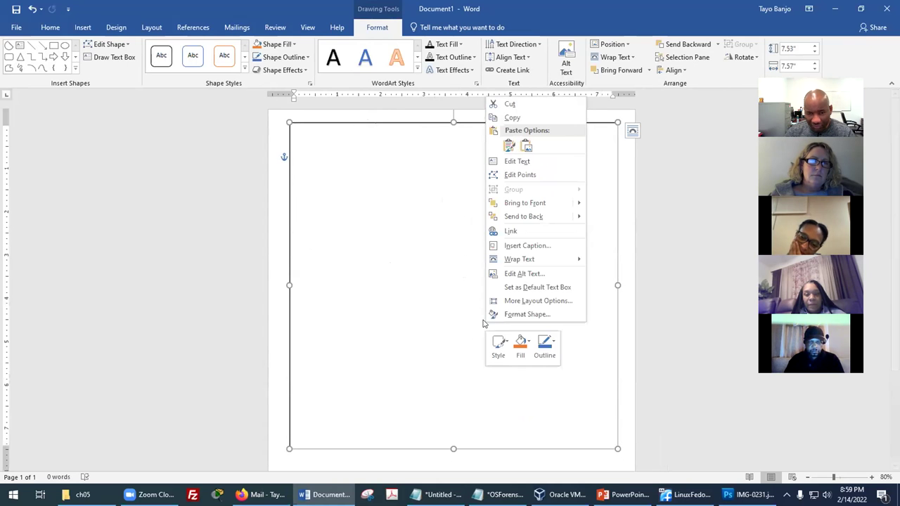
left_click(434, 321)
right_click(441, 314)
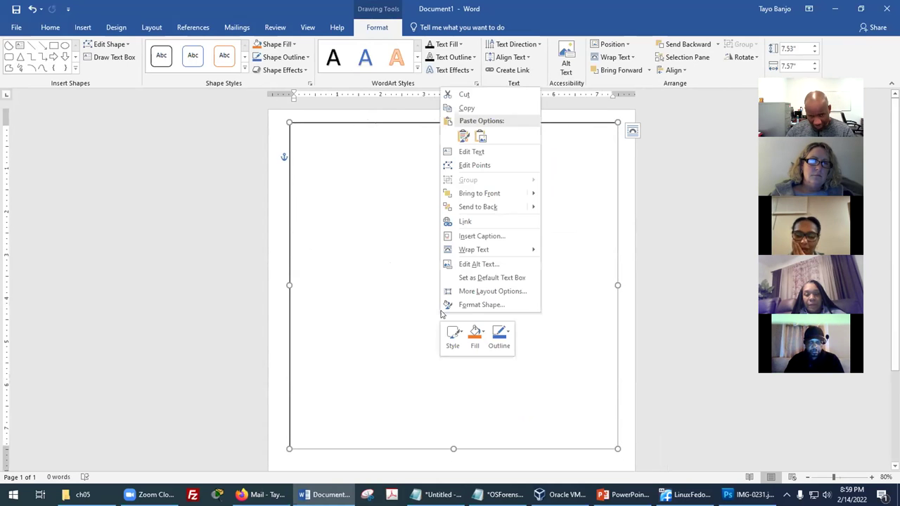
left_click(414, 315)
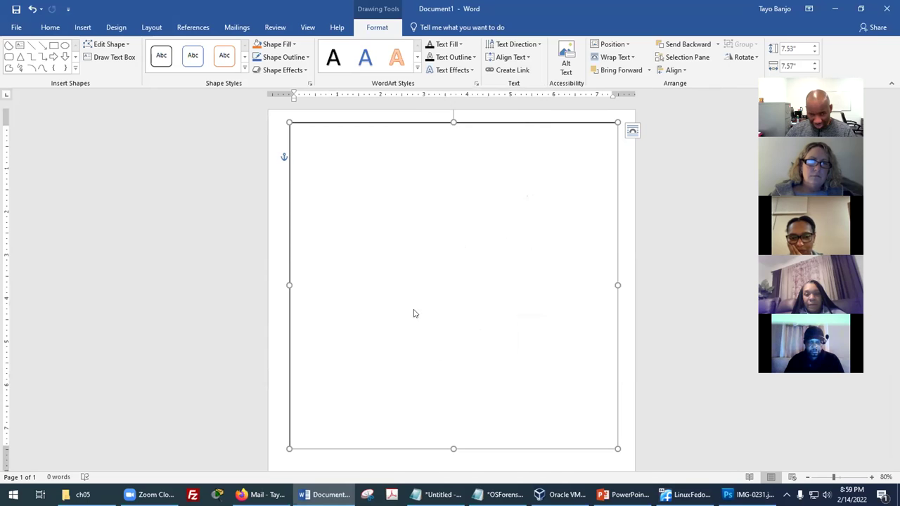
right_click(414, 314)
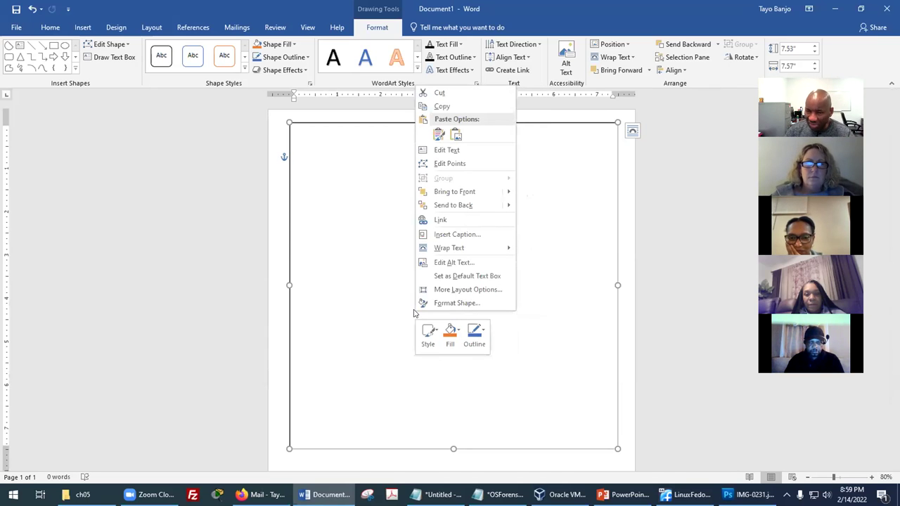
left_click(450, 333)
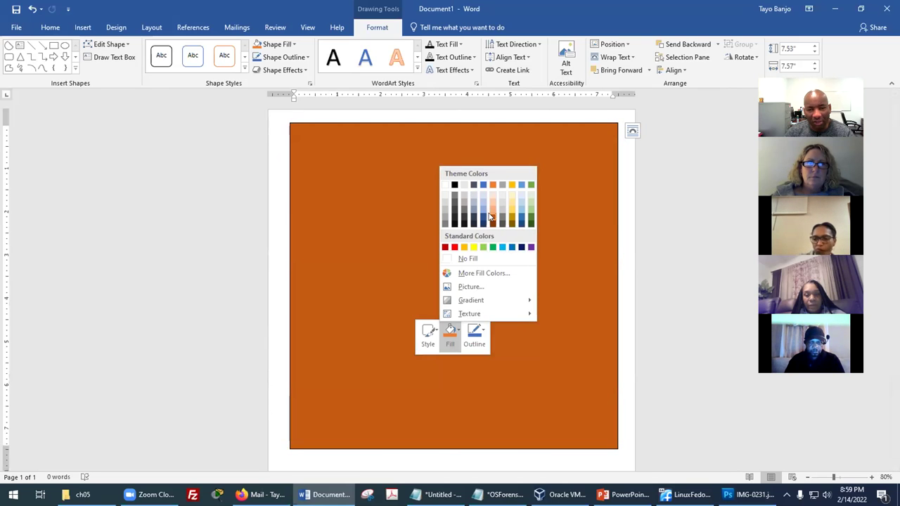
left_click(492, 214)
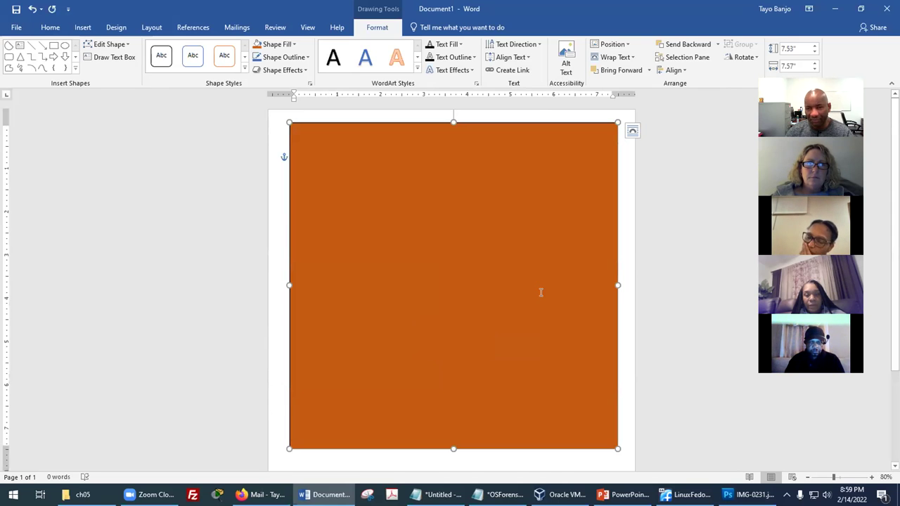
Step: Open and dismiss the orange box's shortcut menu several times
right_click(447, 239)
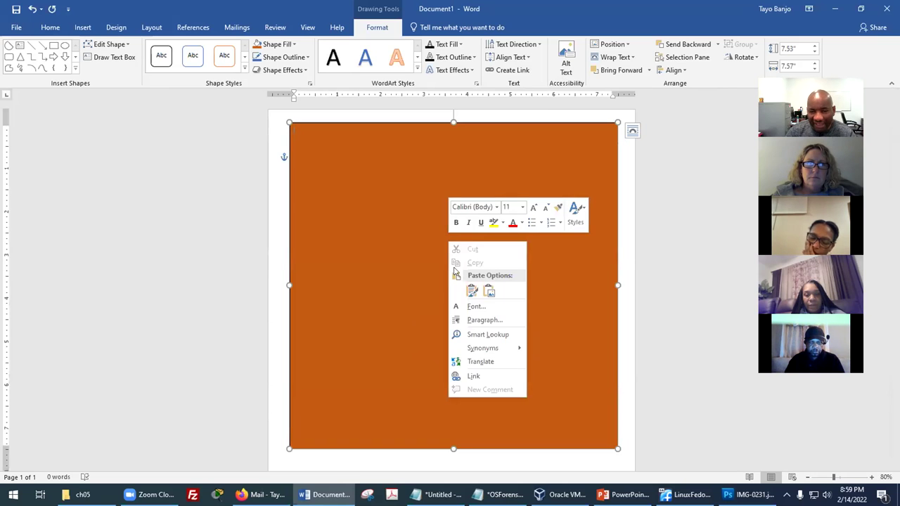
left_click(565, 285)
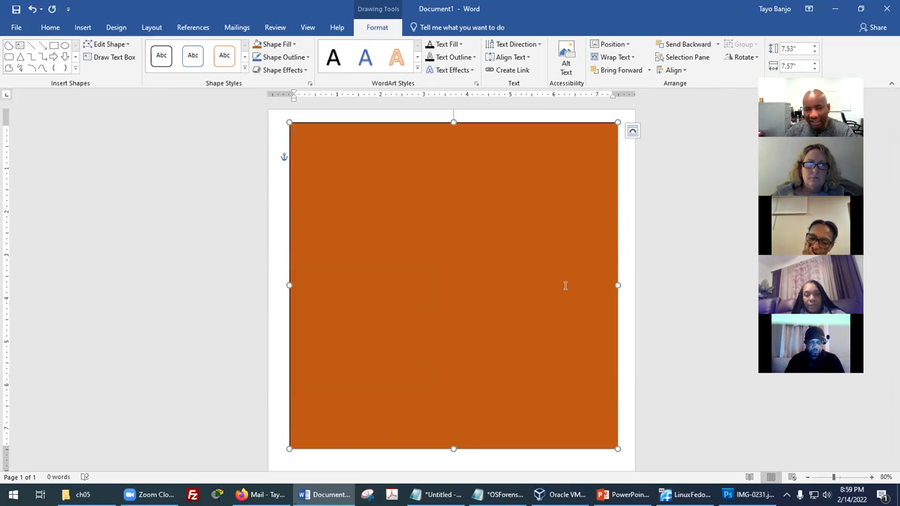
right_click(545, 235)
left_click(526, 170)
right_click(526, 170)
right_click(507, 278)
left_click(468, 266)
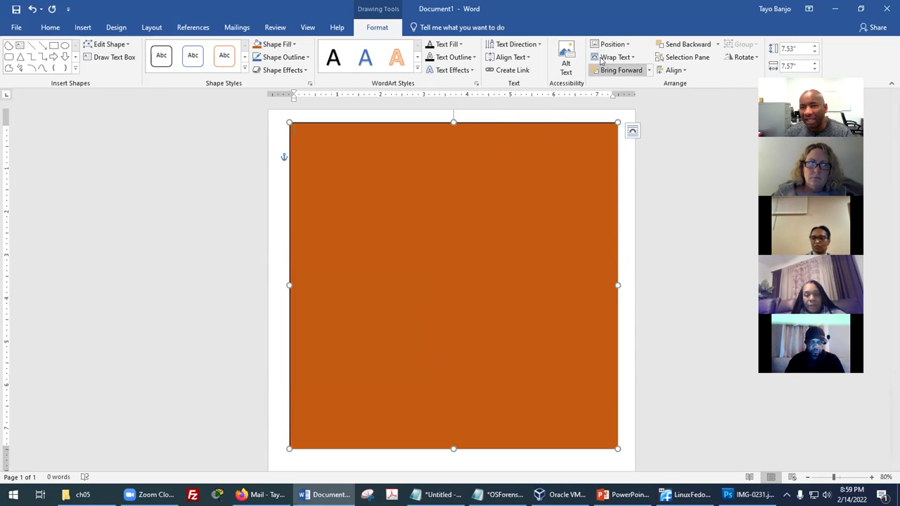
Step: Send the orange shape behind the text
left_click(649, 71)
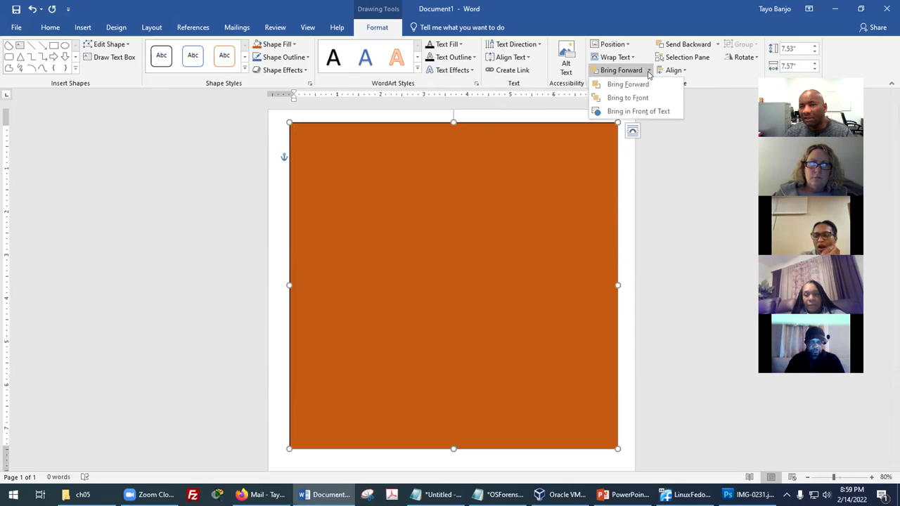
left_click(560, 180)
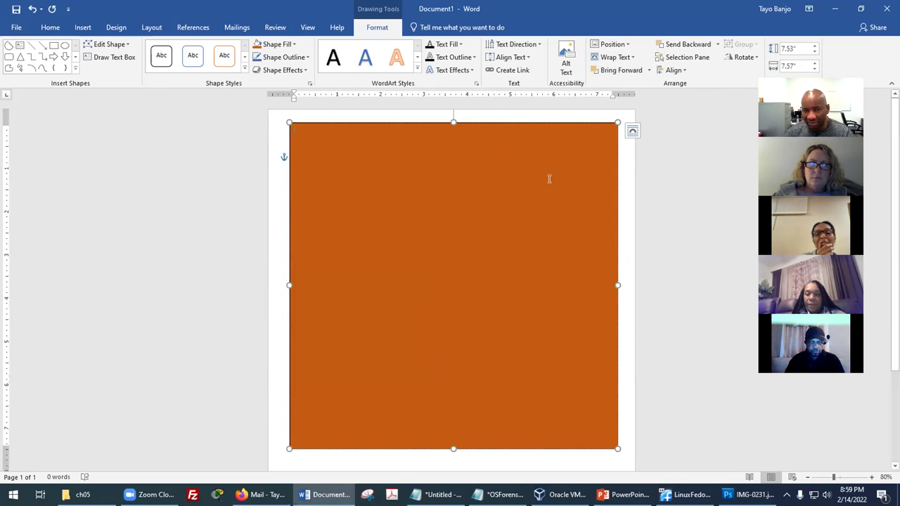
right_click(540, 177)
left_click(507, 191)
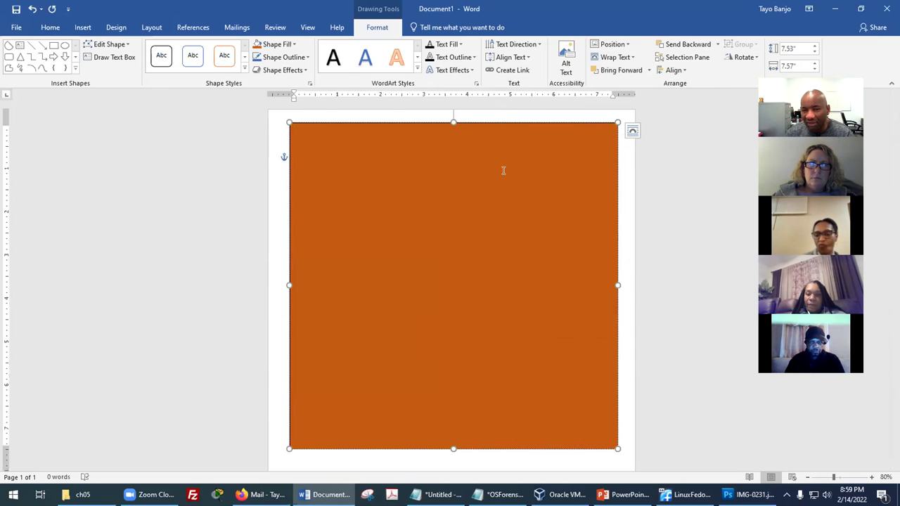
left_click(717, 44)
left_click(706, 85)
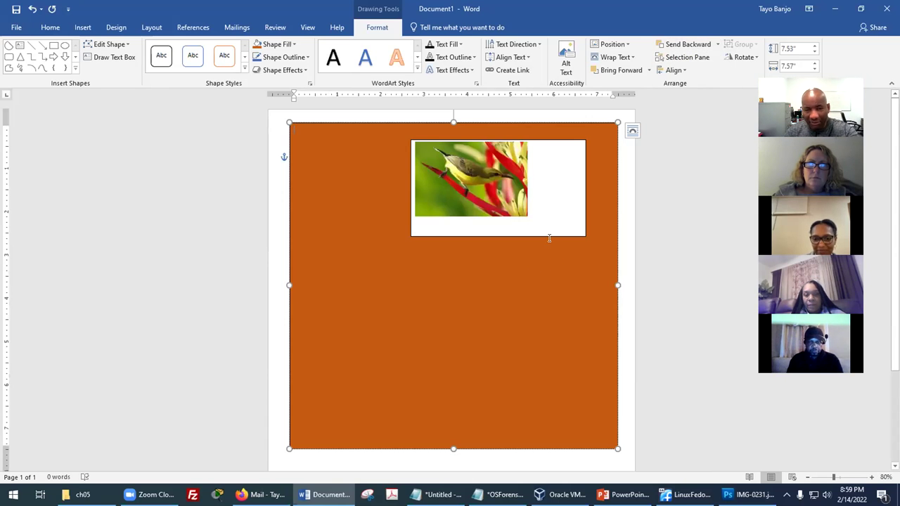
Step: Move the bird-picture box to the orange shape's upper-left area
left_click_drag(546, 140, 513, 270)
left_click_drag(517, 223, 499, 187)
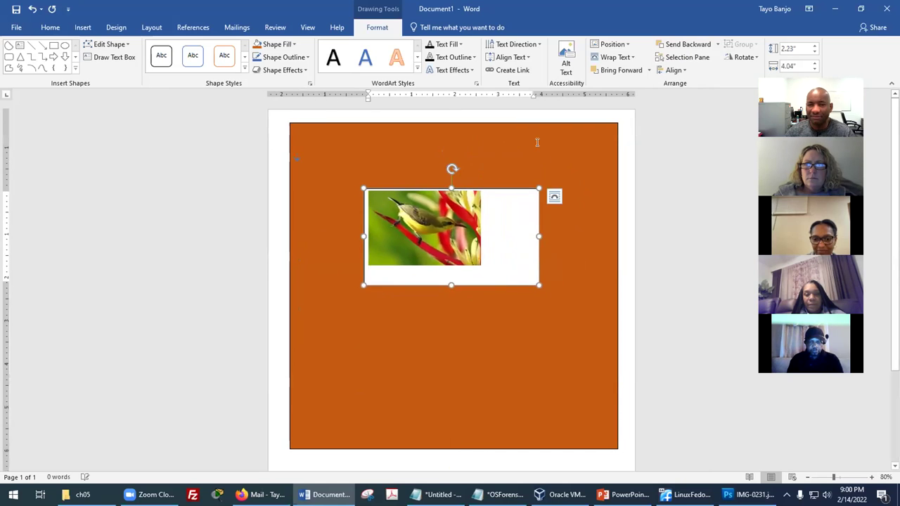
left_click(519, 126)
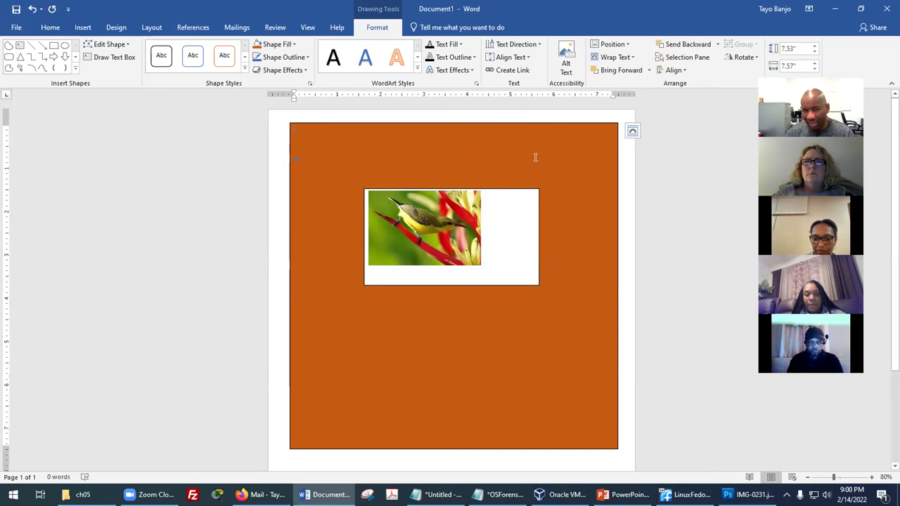
left_click_drag(487, 188, 457, 152)
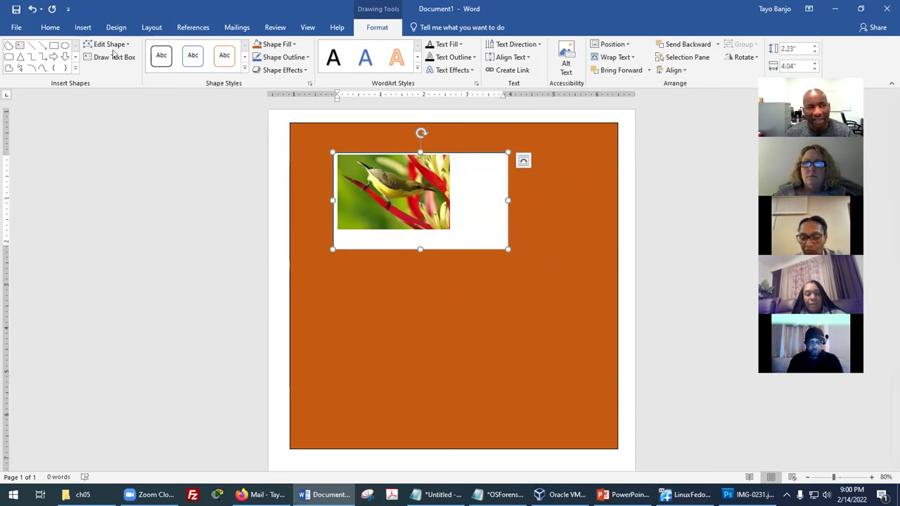
Step: Draw a text box mid-page below the bird picture with Draw Text Box
left_click(83, 26)
left_click(658, 67)
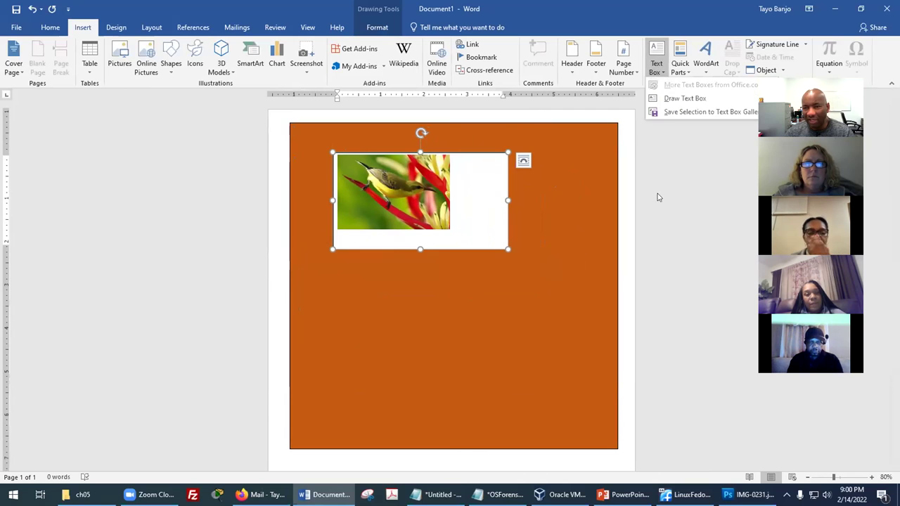
left_click(657, 66)
left_click(657, 67)
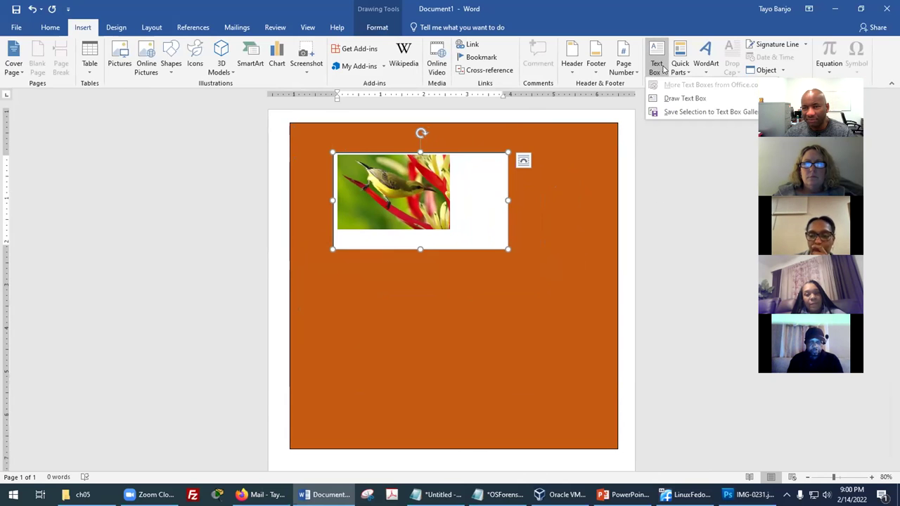
left_click(685, 99)
left_click_drag(395, 282, 552, 344)
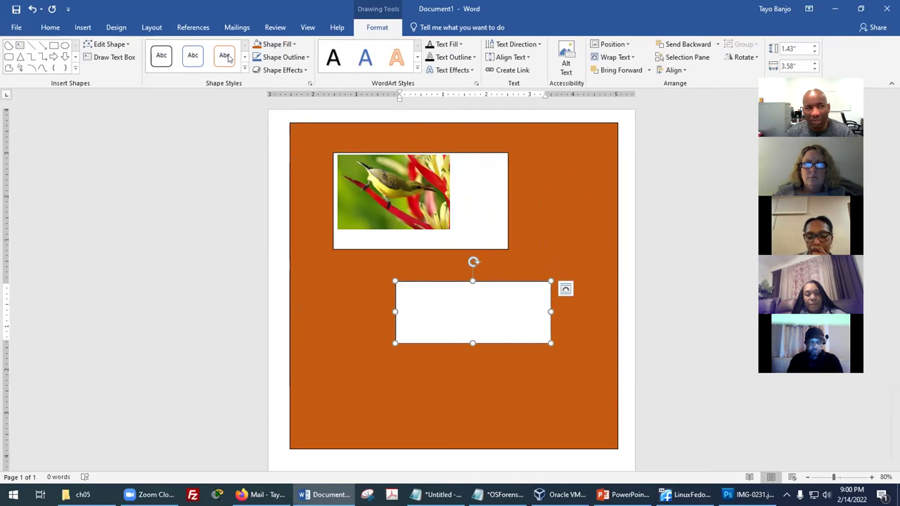
Step: Draw a second text box near the bottom left of the orange page
left_click(82, 28)
left_click(658, 67)
left_click(685, 98)
left_click_drag(324, 391, 477, 423)
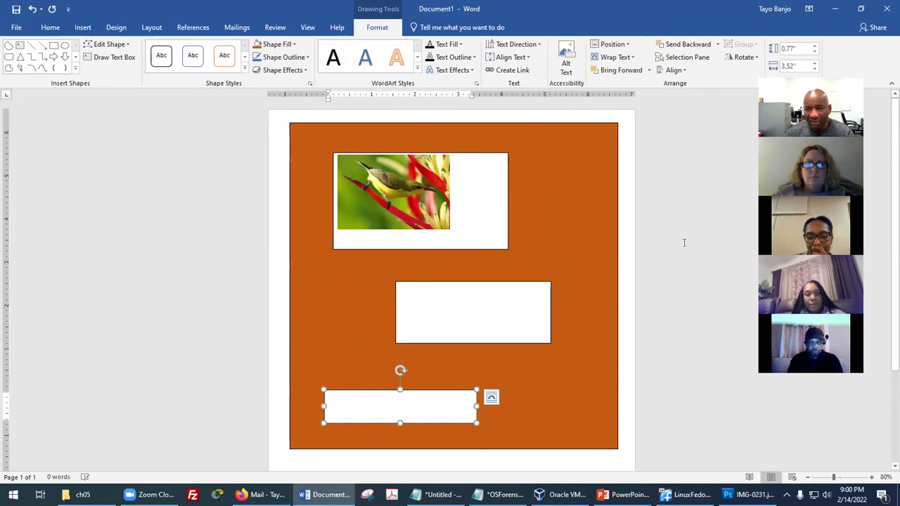
left_click(81, 27)
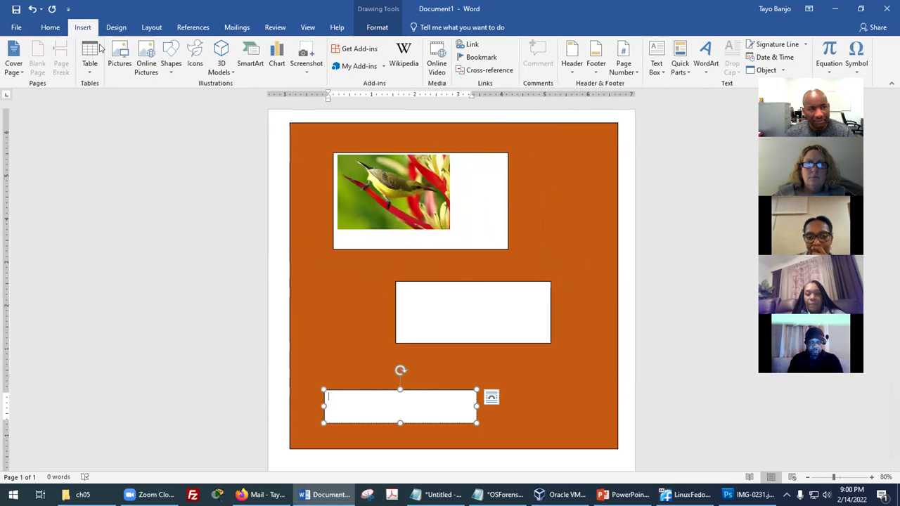
left_click(657, 67)
Step: Draw a tall text box at the top right and fill it yellow
left_click(685, 99)
left_click_drag(561, 166, 608, 237)
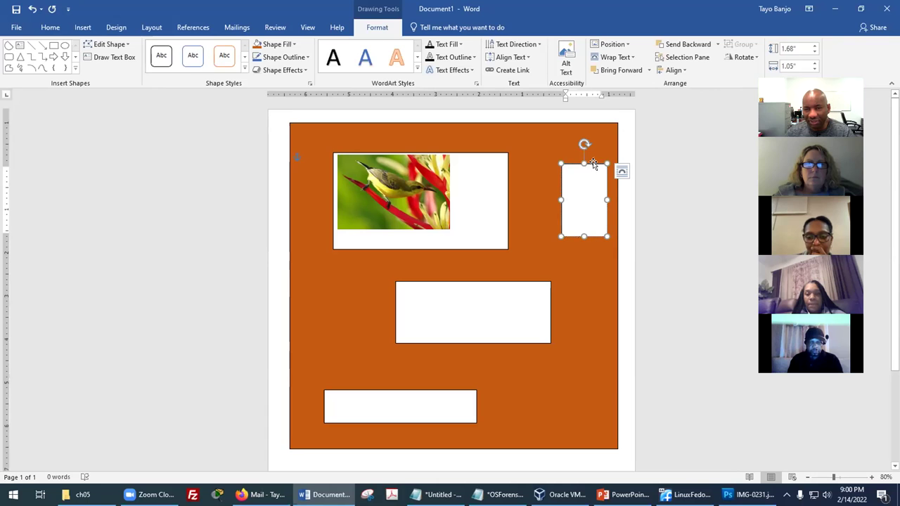
left_click(274, 44)
left_click(319, 140)
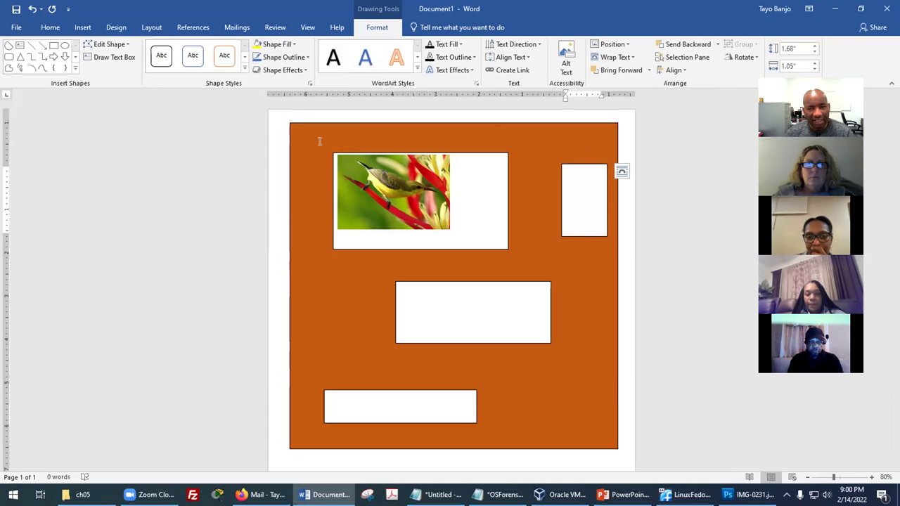
Step: Fill the middle text box light green
left_click(512, 281)
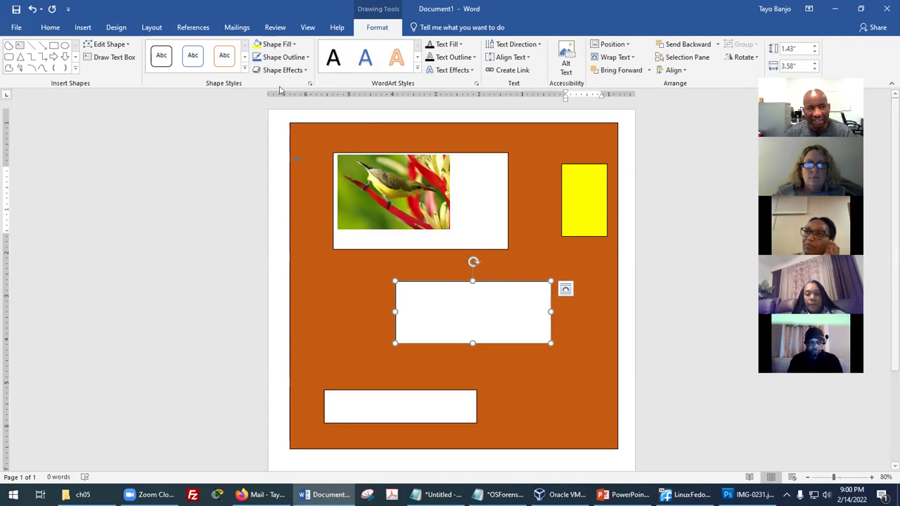
left_click(274, 43)
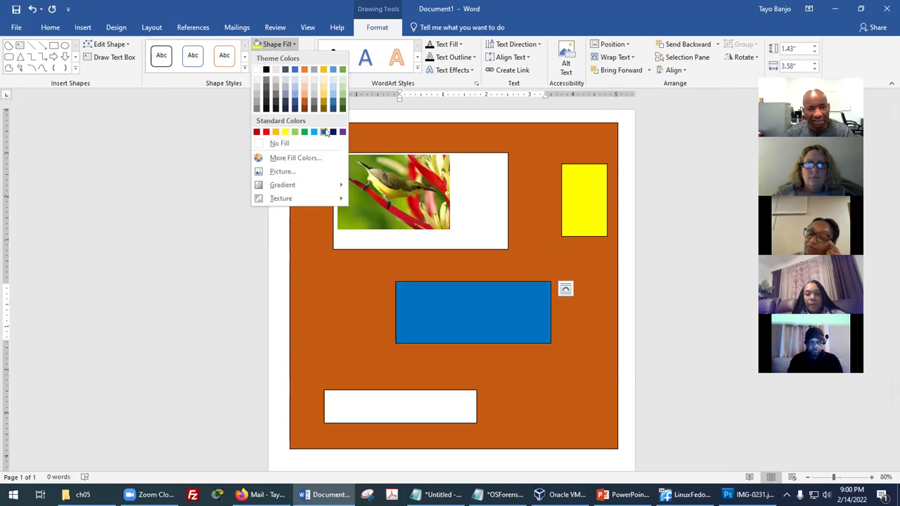
left_click(343, 104)
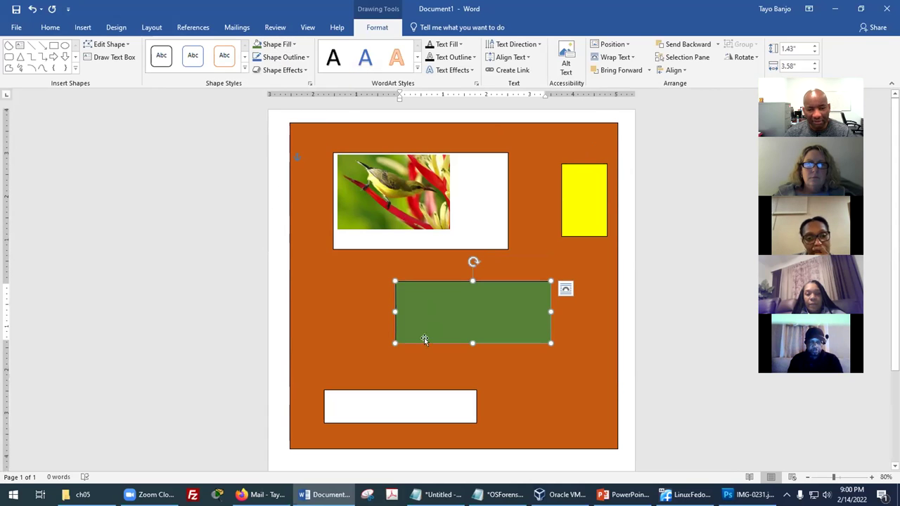
left_click(276, 44)
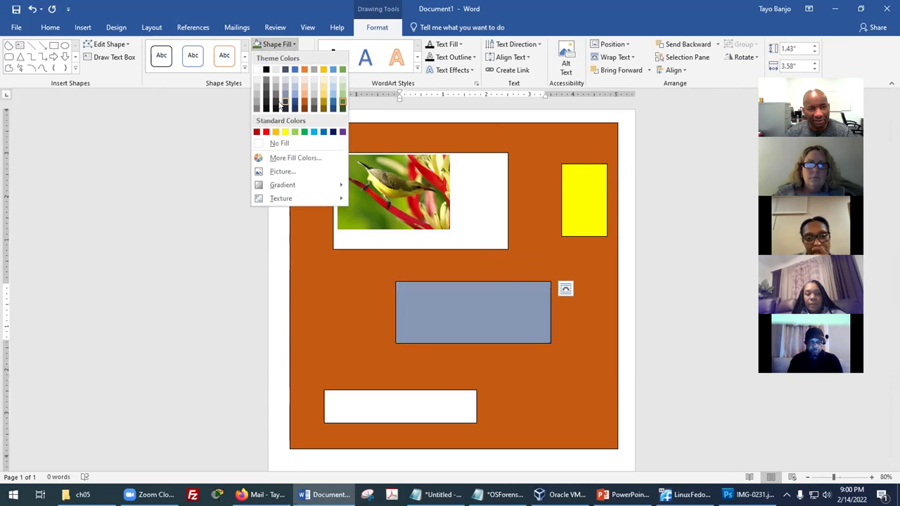
left_click(343, 88)
Step: Change the bottom box's outline colour and fill it black
left_click(414, 389)
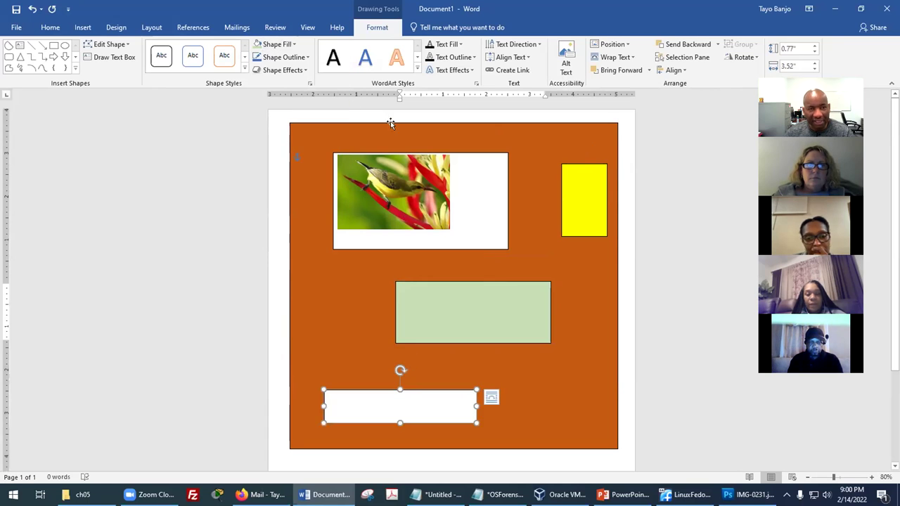
left_click(307, 57)
left_click(275, 144)
left_click(294, 46)
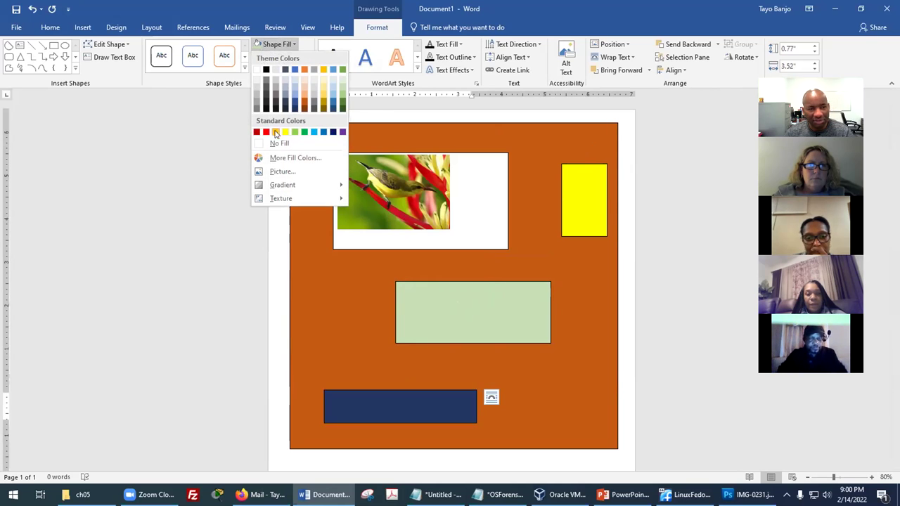
left_click(274, 69)
Step: Nudge the black box and move the light-green box up-left under the bird picture
left_click(513, 267)
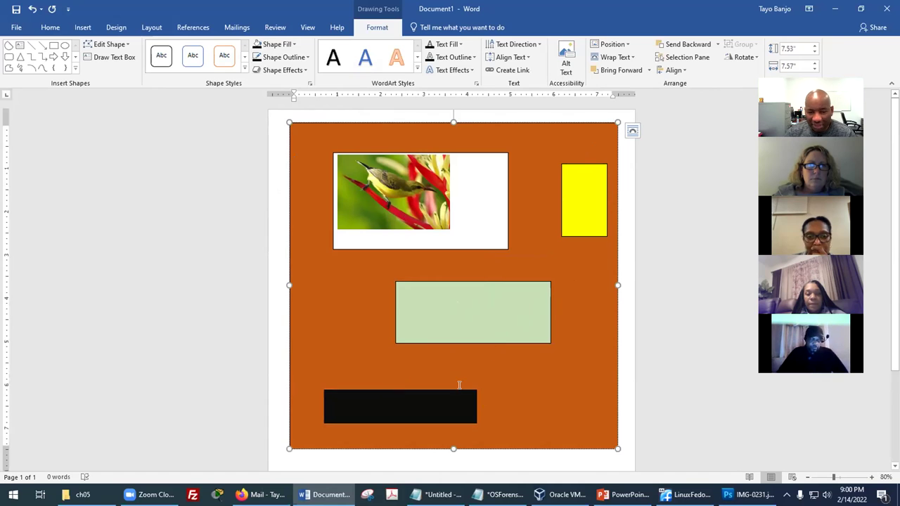
mouse_move(457, 389)
left_mouse_down()
mouse_move(555, 367)
mouse_move(445, 382)
left_mouse_up()
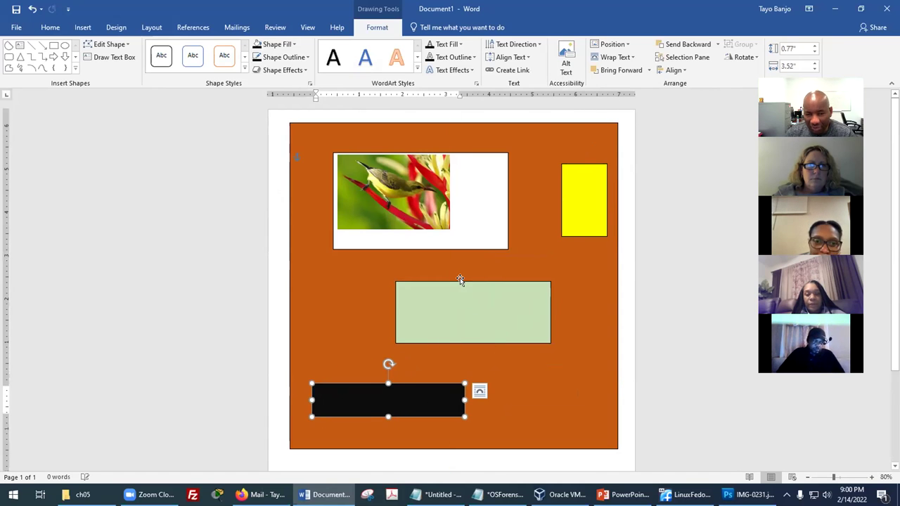
left_click_drag(439, 292, 406, 294)
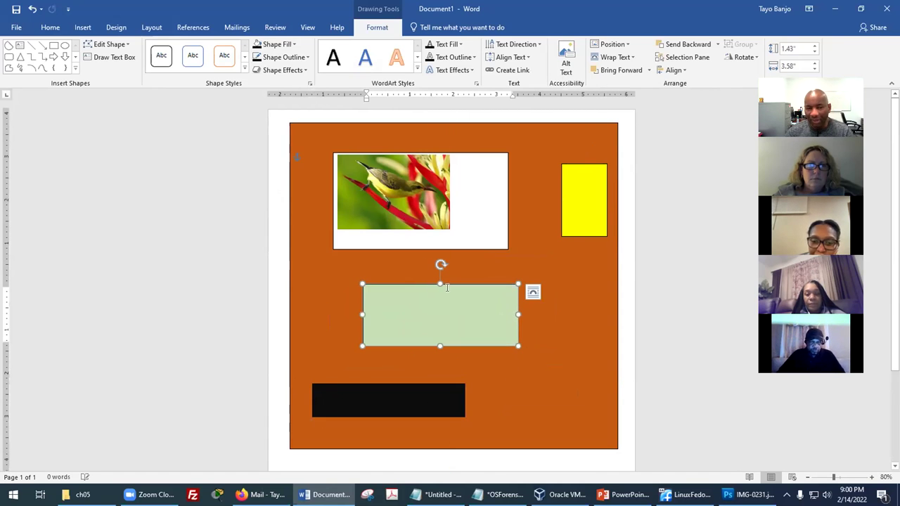
left_click(406, 164)
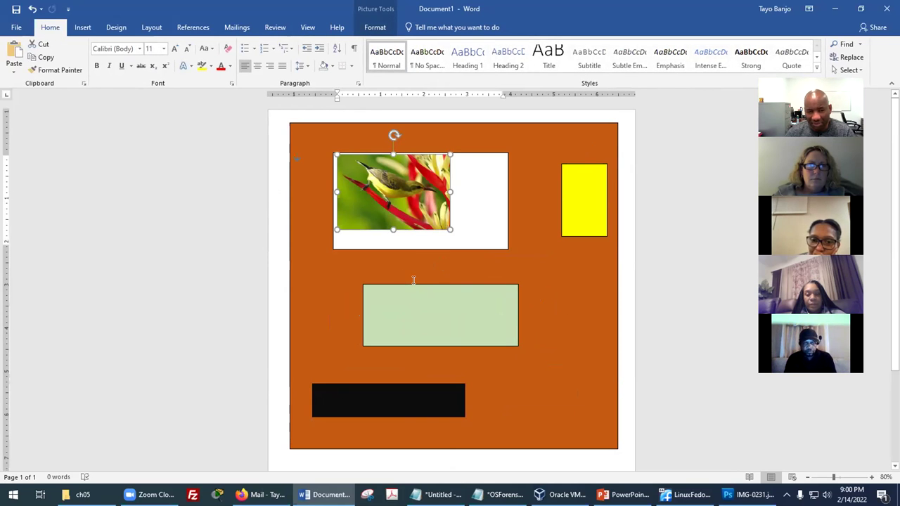
left_click_drag(380, 292, 340, 275)
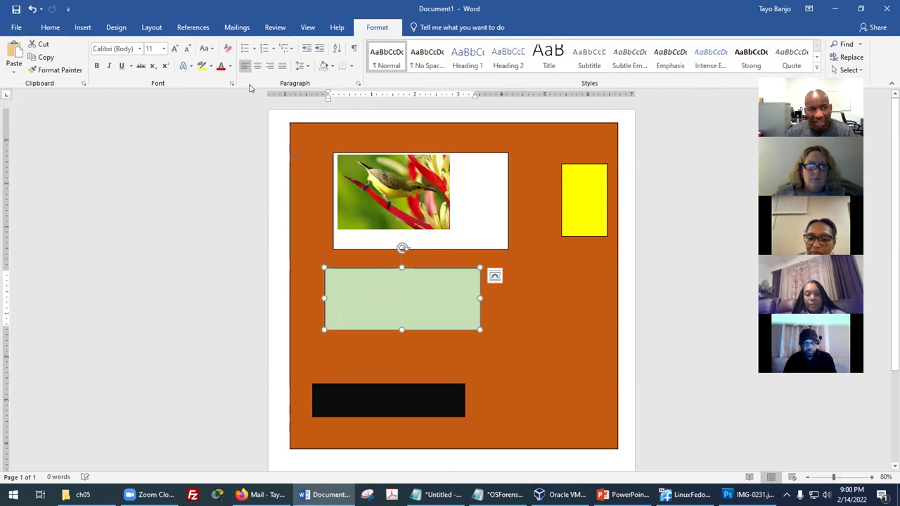
left_click(83, 29)
left_click(170, 60)
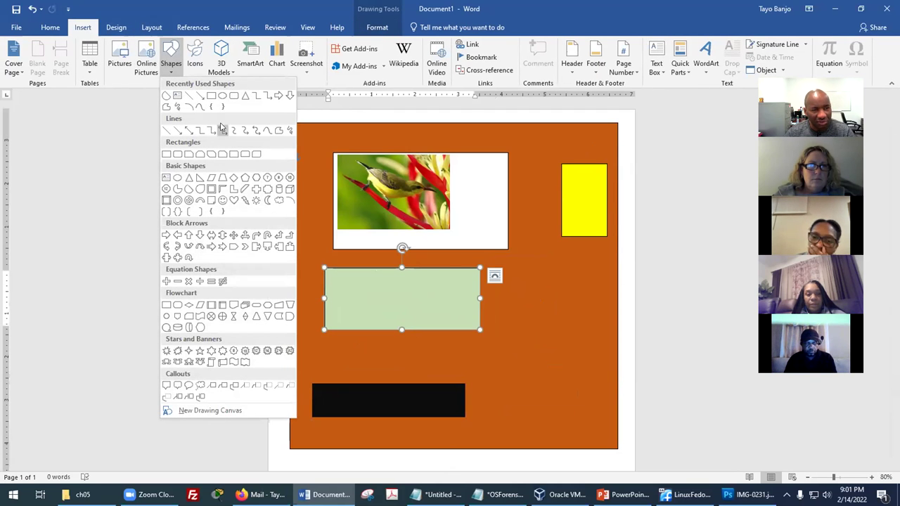
Step: Draw a circle right of the green box; it picks up a stray letter 'h'
left_click(223, 98)
left_click_drag(519, 302, 566, 338)
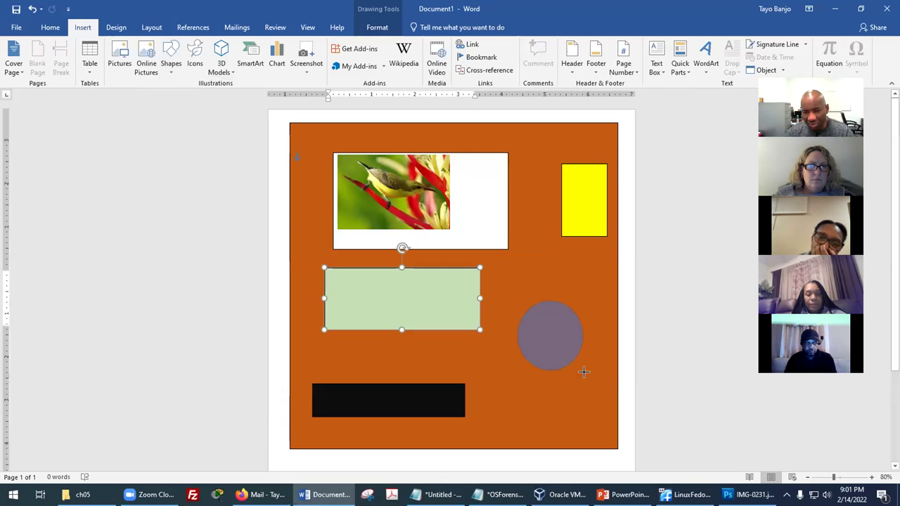
left_click_drag(596, 382, 607, 387)
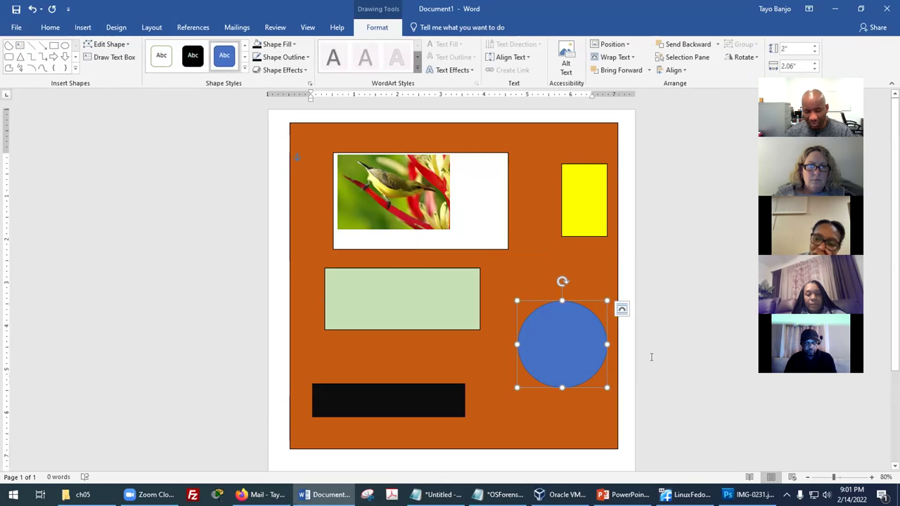
scroll(651, 357, "up", 8)
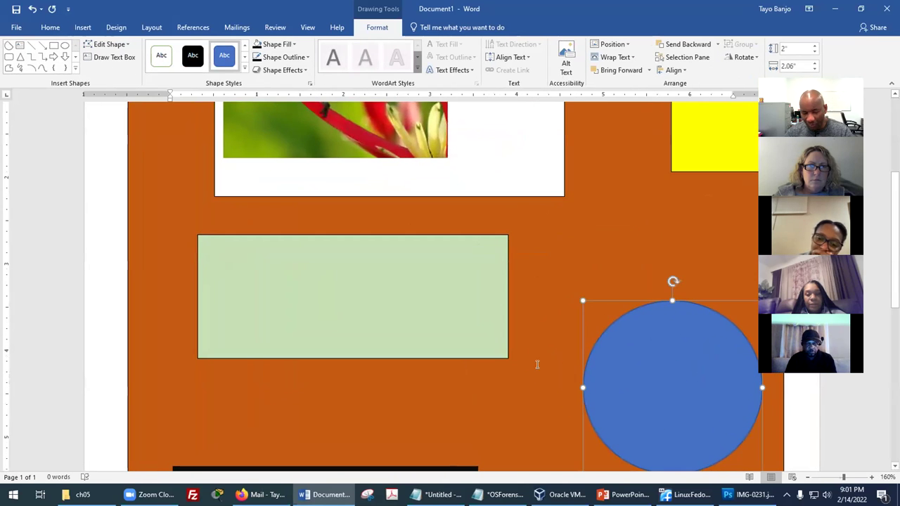
type("h")
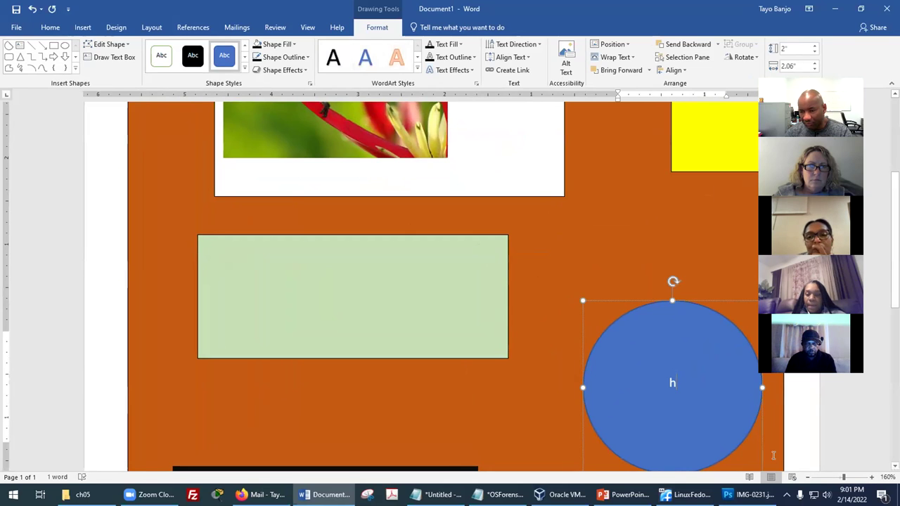
left_click(655, 457)
Step: Move the blue circle left and down on the orange box
scroll(493, 444, "down", 5)
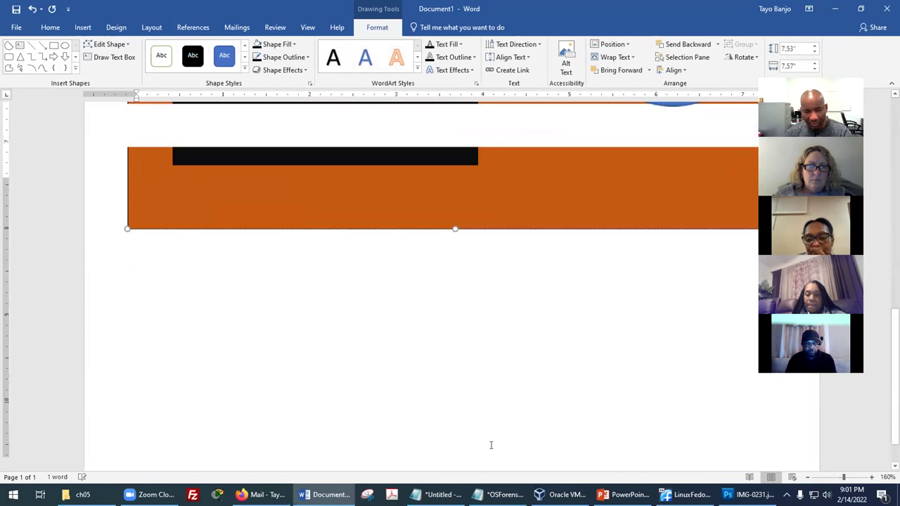
scroll(570, 434, "up", 4)
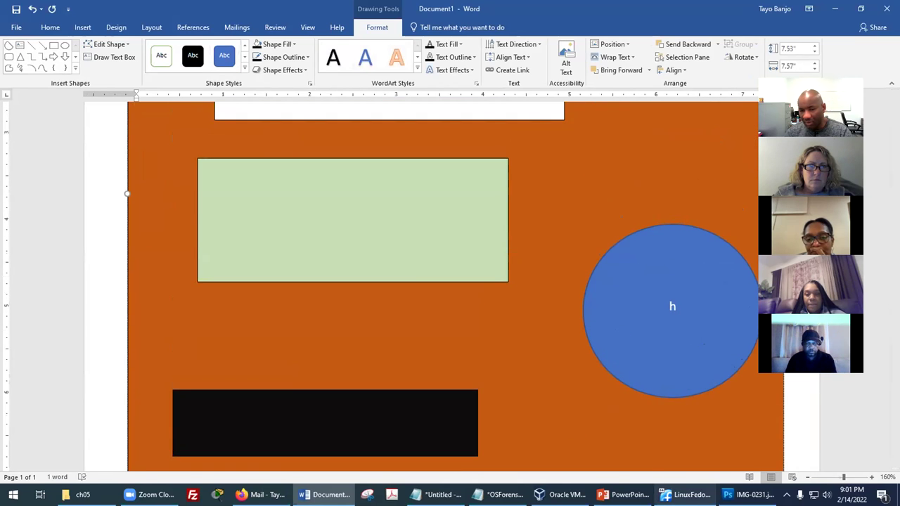
scroll(605, 443, "up", 4)
scroll(643, 448, "down", 4)
scroll(633, 445, "down", 1)
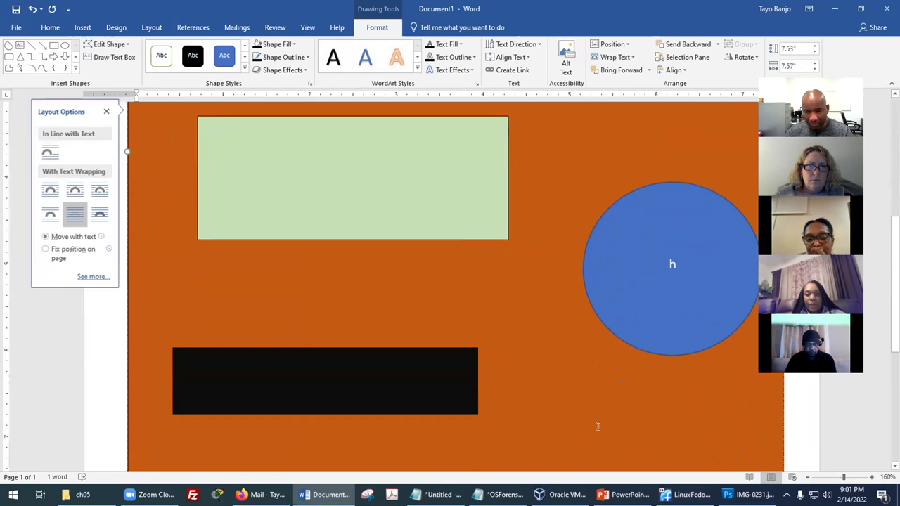
scroll(597, 424, "up", 3)
scroll(611, 414, "down", 5)
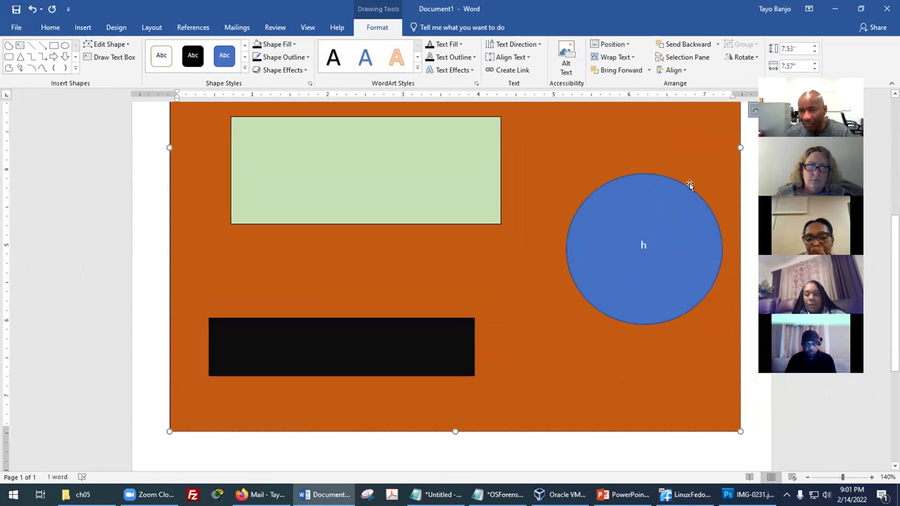
left_click_drag(649, 207, 601, 243)
left_click(639, 214)
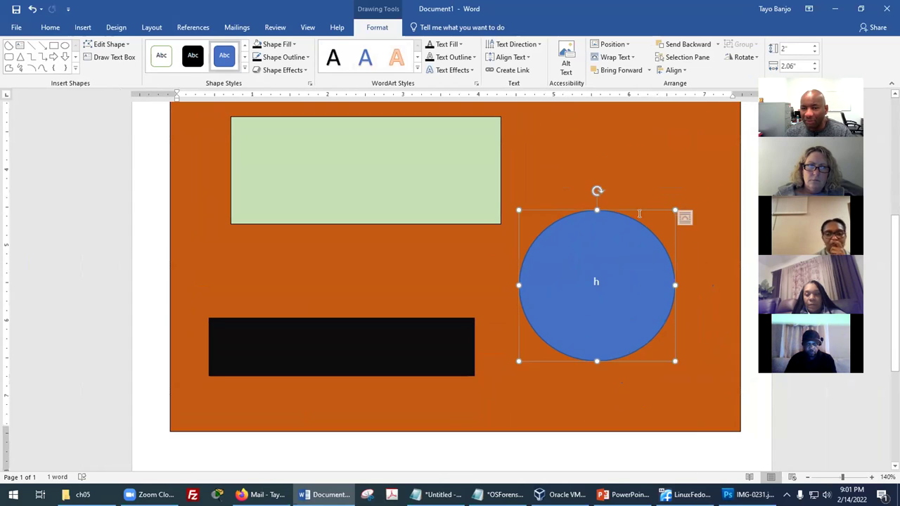
left_click_drag(633, 211, 636, 259)
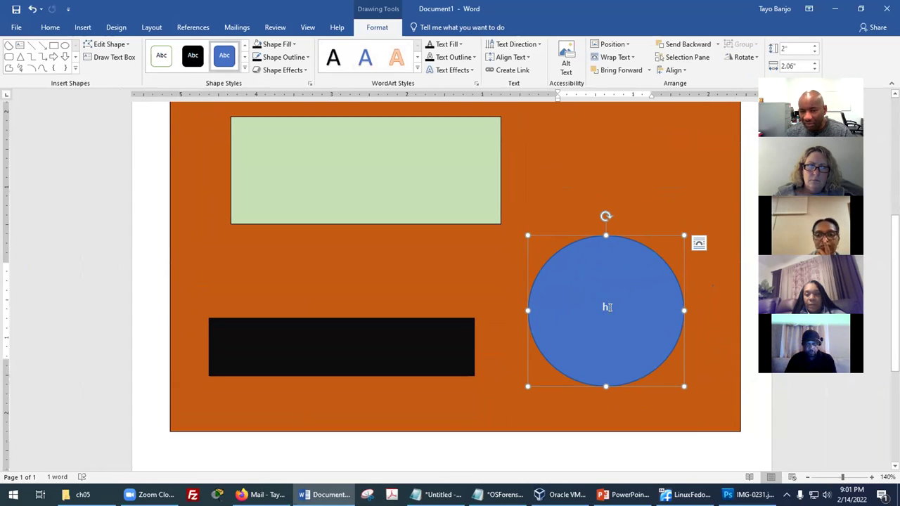
Step: Place the text caret inside the blue circle to remove the stray 'h'
left_click(656, 223)
left_click(625, 303)
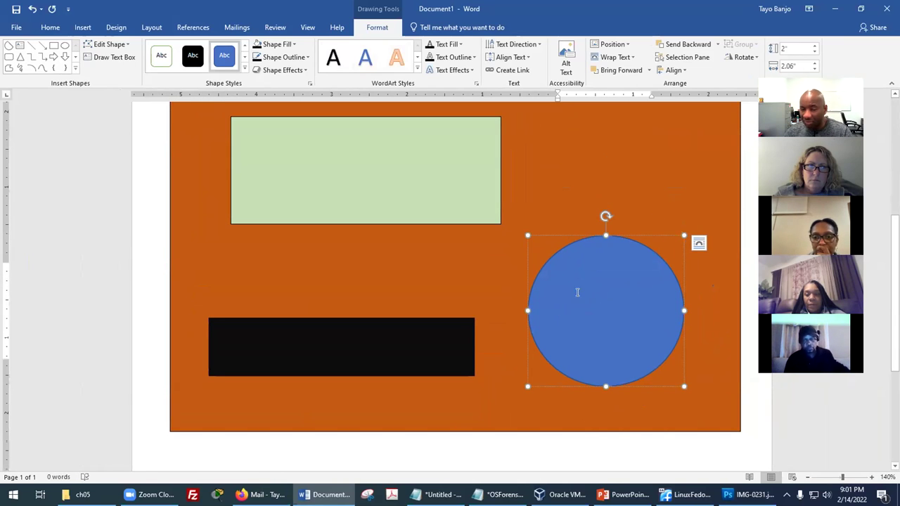
right_click(586, 288)
left_click(575, 288)
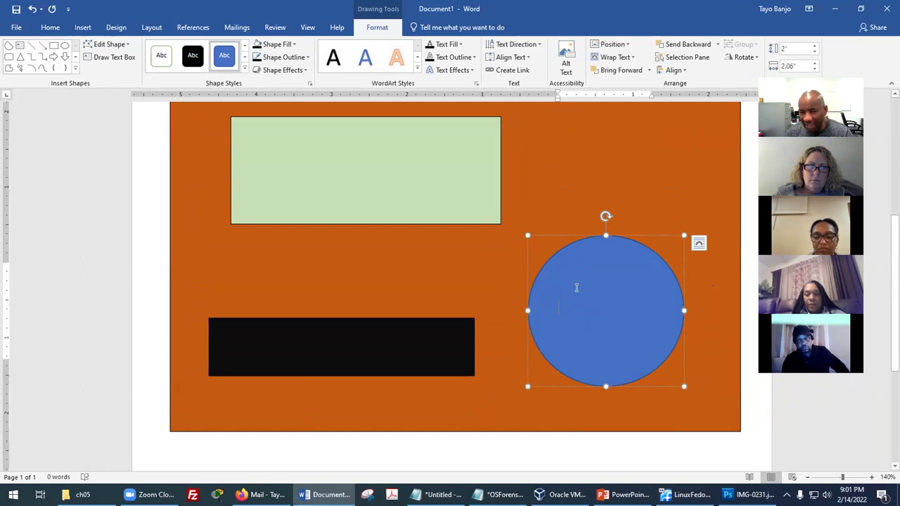
right_click(595, 282)
left_click(578, 281)
right_click(596, 273)
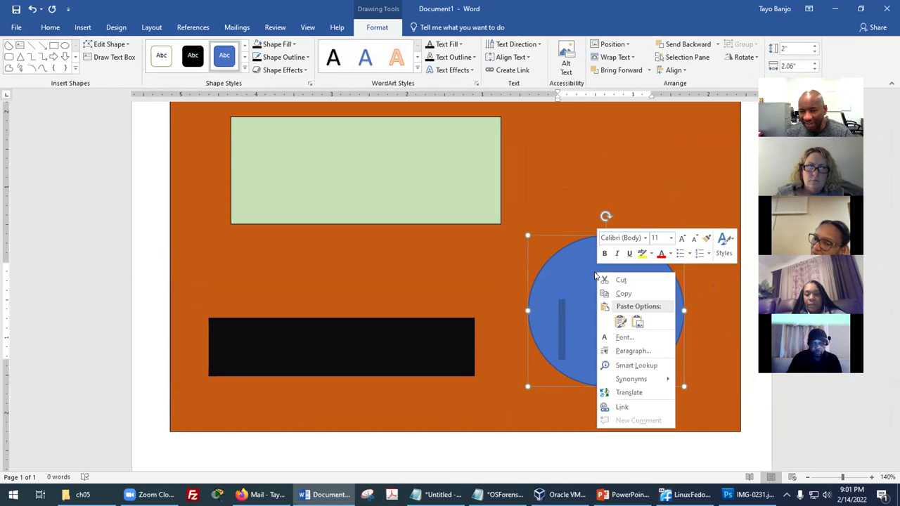
left_click(586, 273)
Step: Select the blue circle as a shape and bring up its context menu
left_click(581, 187)
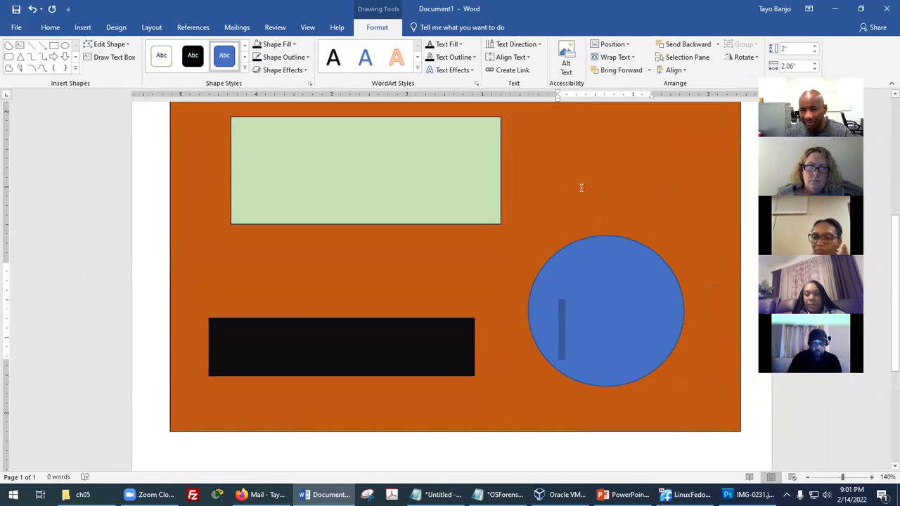
left_click(644, 242)
right_click(645, 243)
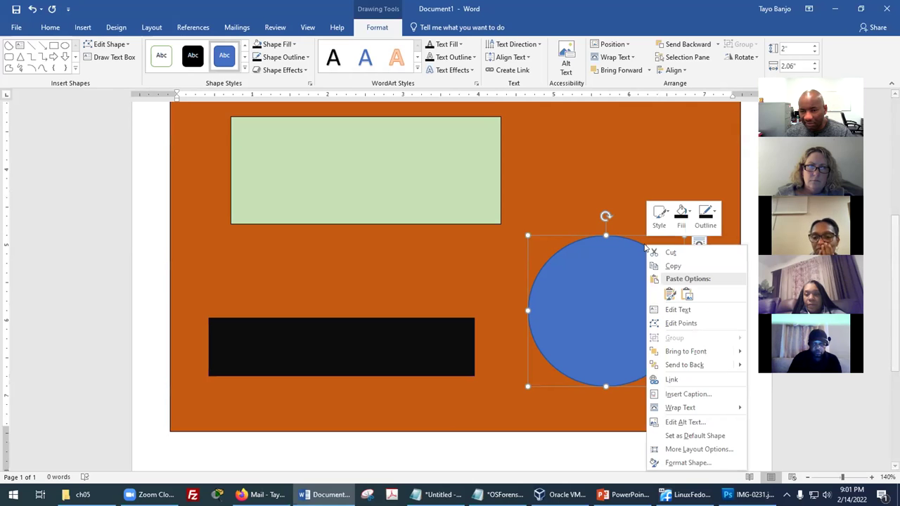
Step: Use Edit Text to type the Hello world! text into the blue circle
left_click(686, 311)
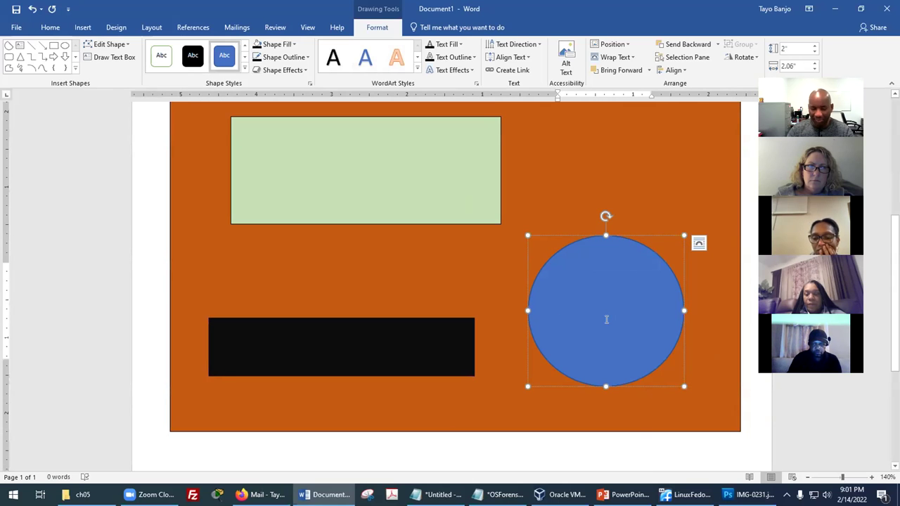
type("hello worl")
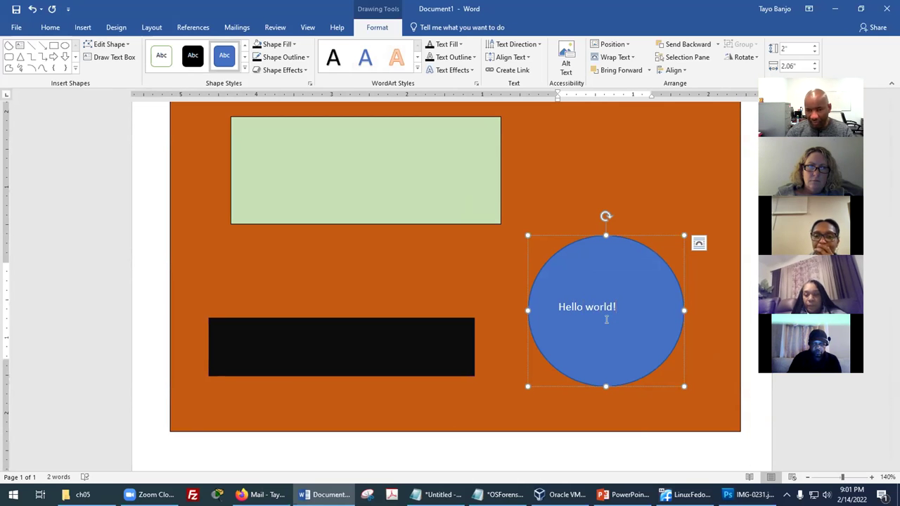
scroll(606, 319, "up", 5)
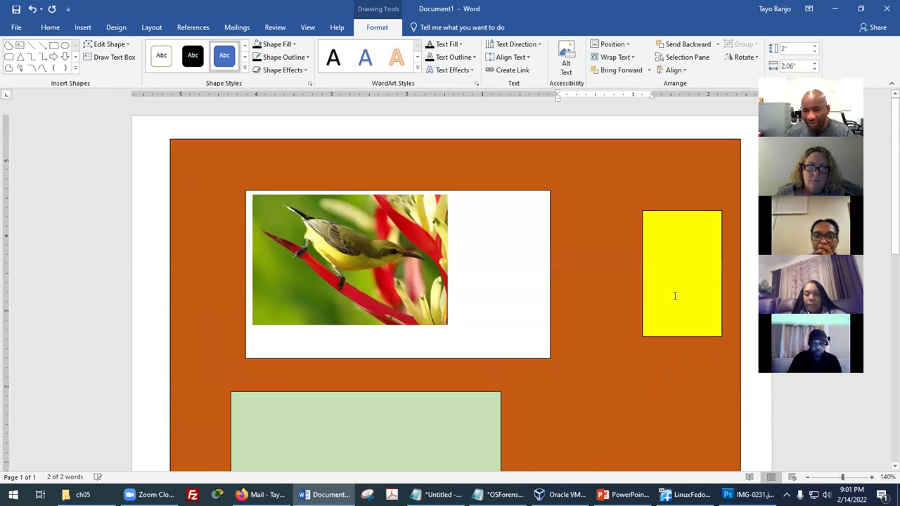
scroll(715, 282, "down", 5)
scroll(719, 251, "up", 1)
Step: Enlarge the Hello world! text to 26 pt with Grow Font
left_click(609, 246)
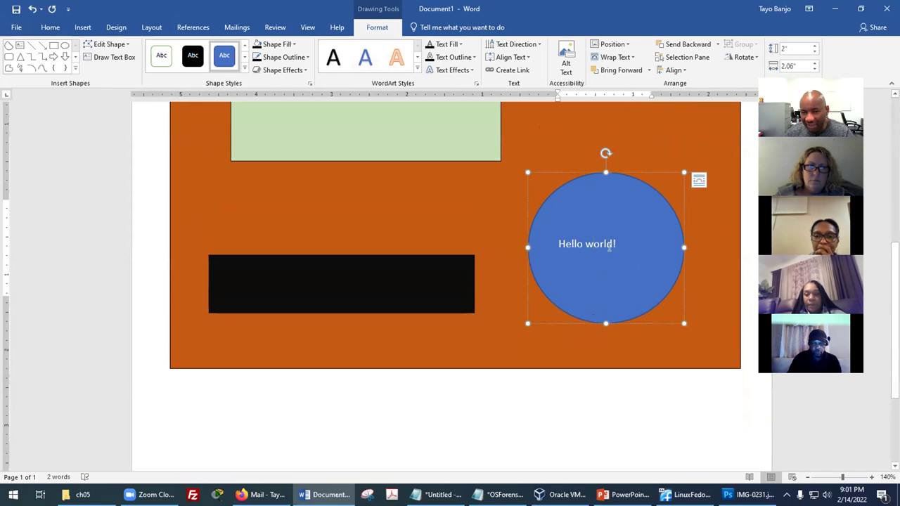
left_click_drag(615, 243, 556, 281)
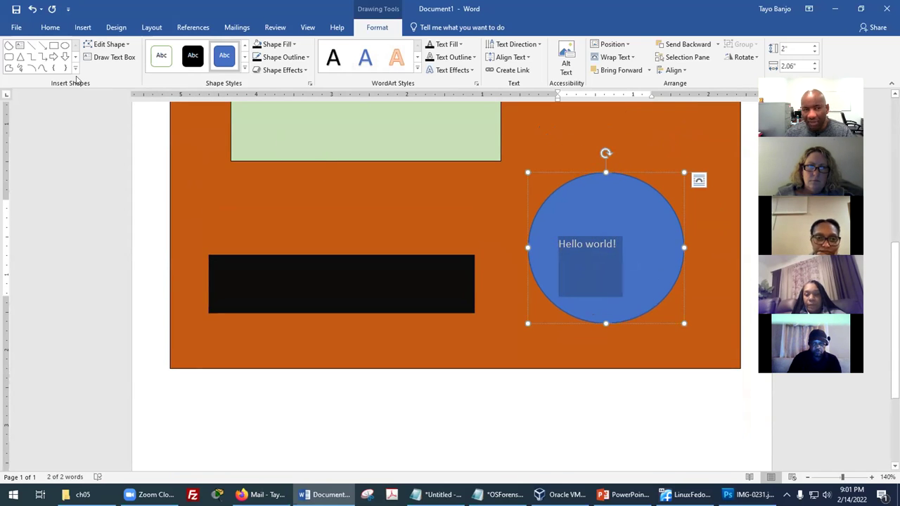
left_click(50, 27)
left_click(176, 48)
left_click(176, 48)
left_click(175, 48)
left_click(175, 48)
left_click(176, 48)
left_click(176, 48)
left_click(176, 48)
left_click(175, 47)
Step: Centre the Hello world! text inside the circle
left_click(521, 298)
scroll(659, 362, "up", 4)
scroll(713, 331, "down", 6)
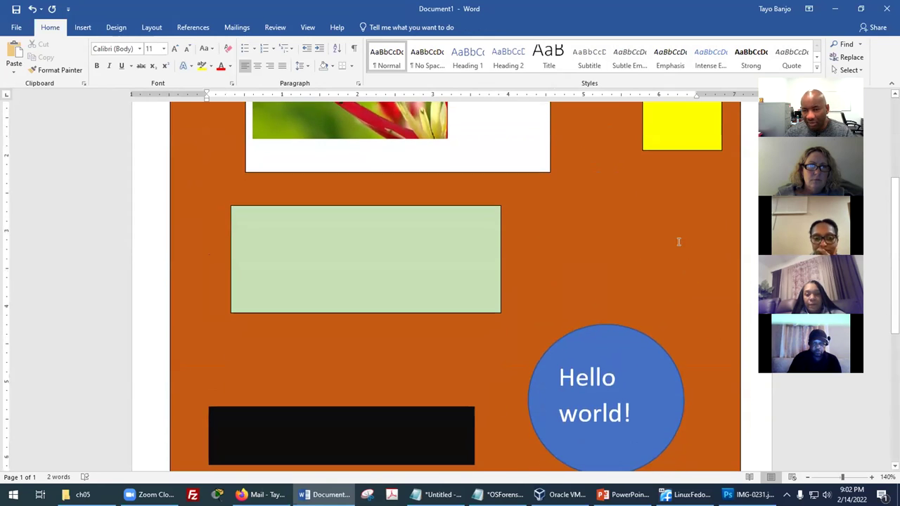
scroll(691, 275, "up", 4)
left_click(635, 214)
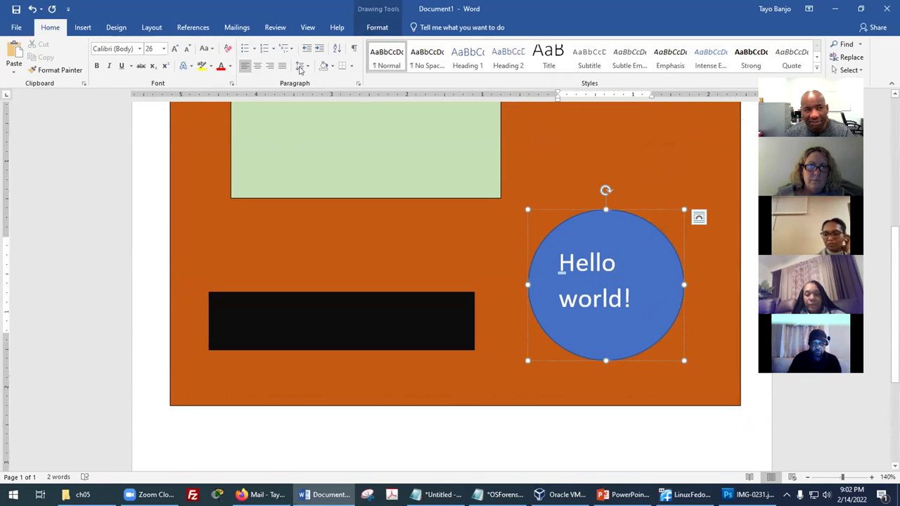
left_click_drag(560, 263, 648, 313)
left_click(257, 66)
Step: Move the Hello world! circle higher up on the orange box
left_click(617, 396)
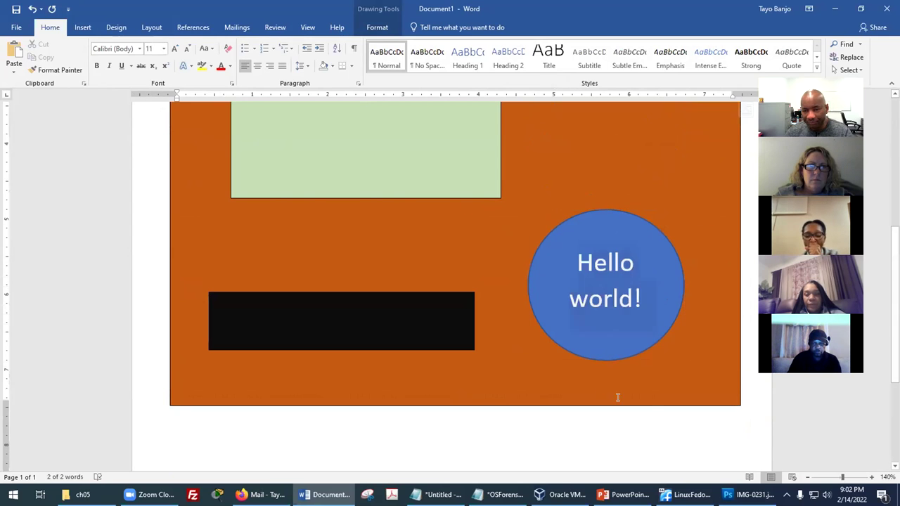
left_click(645, 224)
left_click_drag(621, 212, 615, 155)
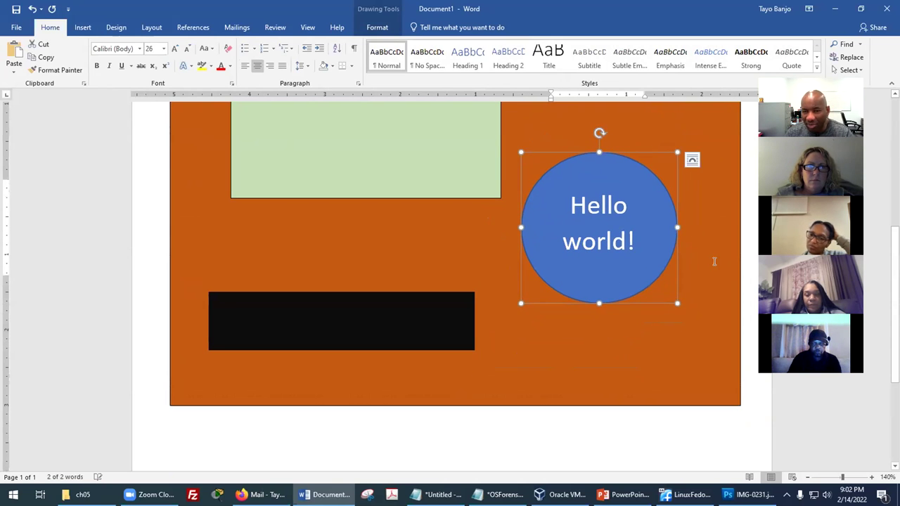
scroll(716, 274, "down", 6, "ctrl")
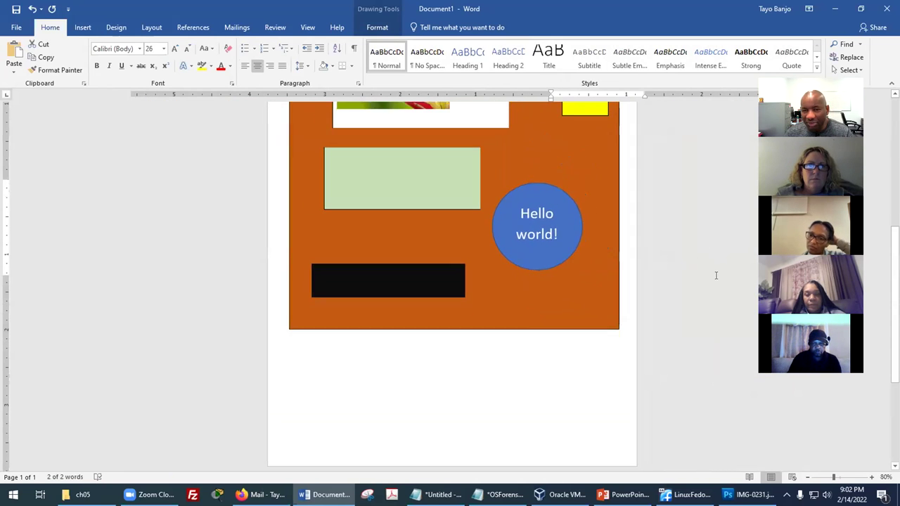
Step: Nudge the Hello world! circle up, then draw a new oval below it
left_click_drag(556, 204, 562, 164)
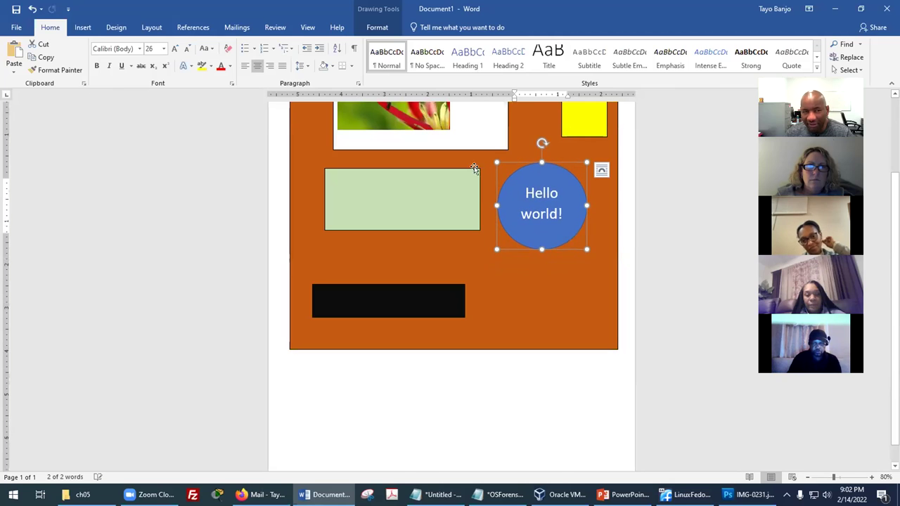
left_click(83, 27)
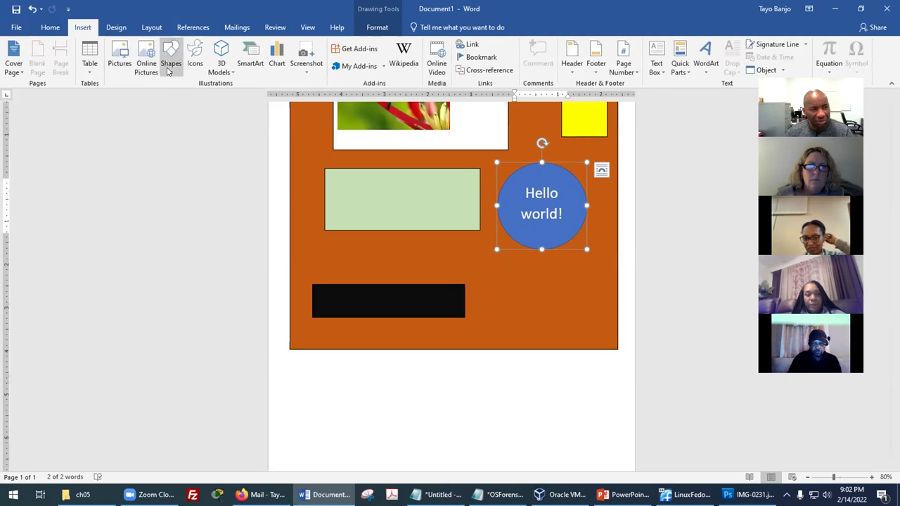
left_click(171, 60)
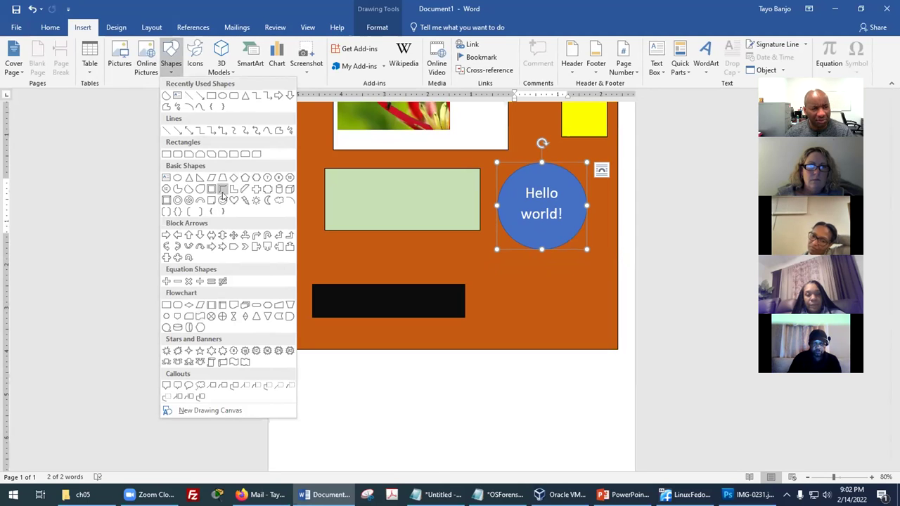
left_click(178, 178)
left_click_drag(498, 268, 576, 344)
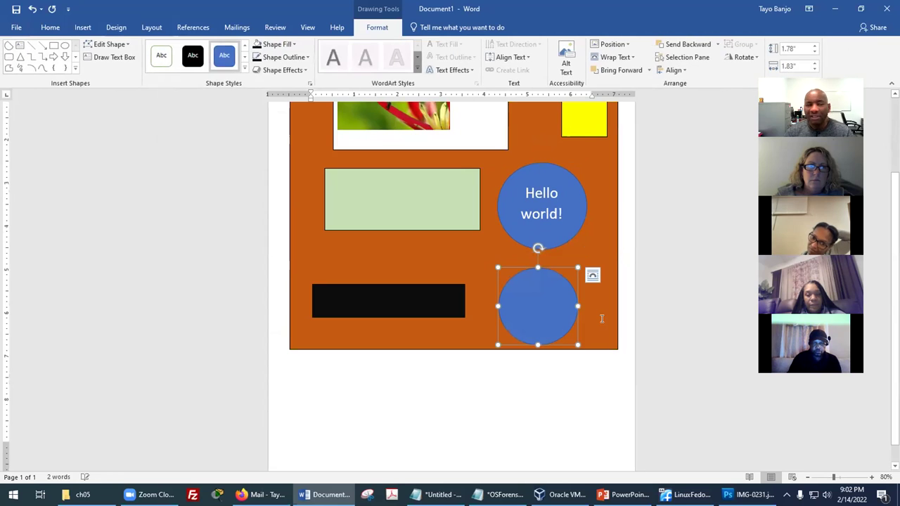
Step: Set the new circle's Shape Fill to No Fill, leaving only its outline
left_click(276, 44)
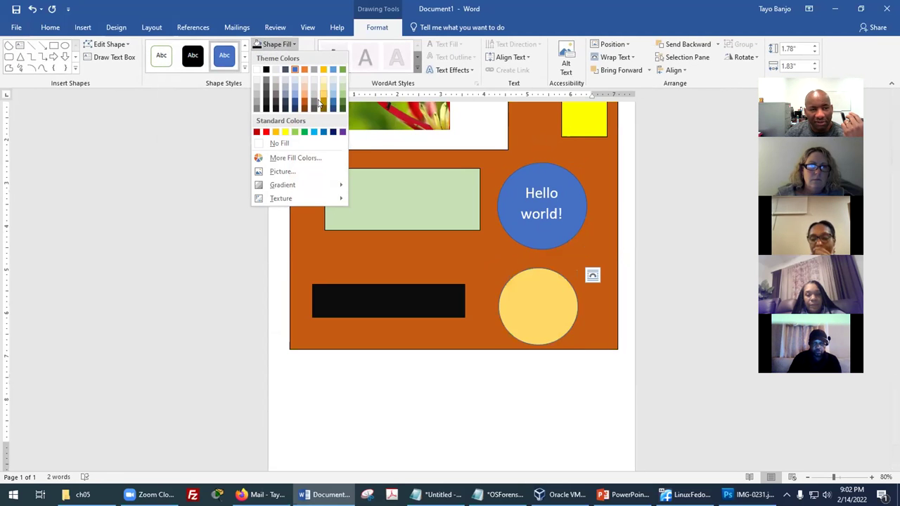
left_click(279, 143)
scroll(604, 320, "up", 1)
left_click(604, 321)
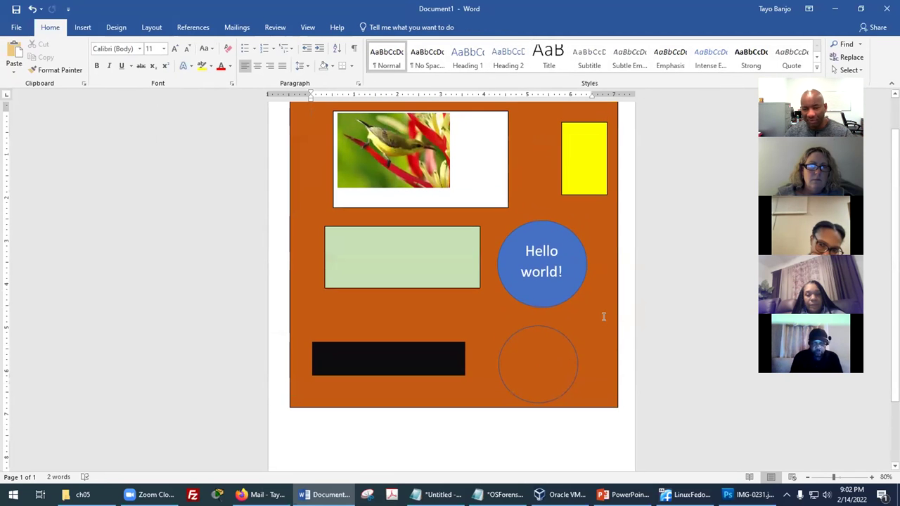
scroll(604, 318, "up", 5, "ctrl")
scroll(661, 332, "down", 4)
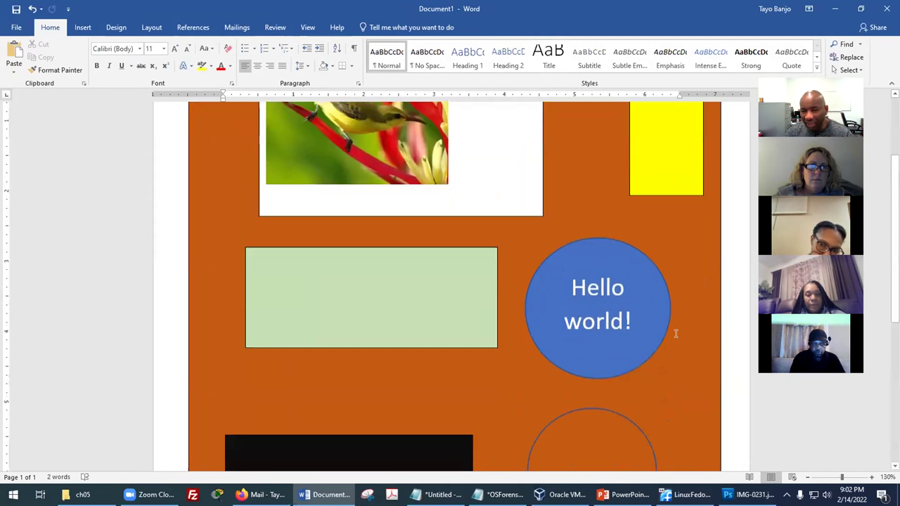
Step: Reselect the unfilled circle by clicking its outline
left_click(594, 276)
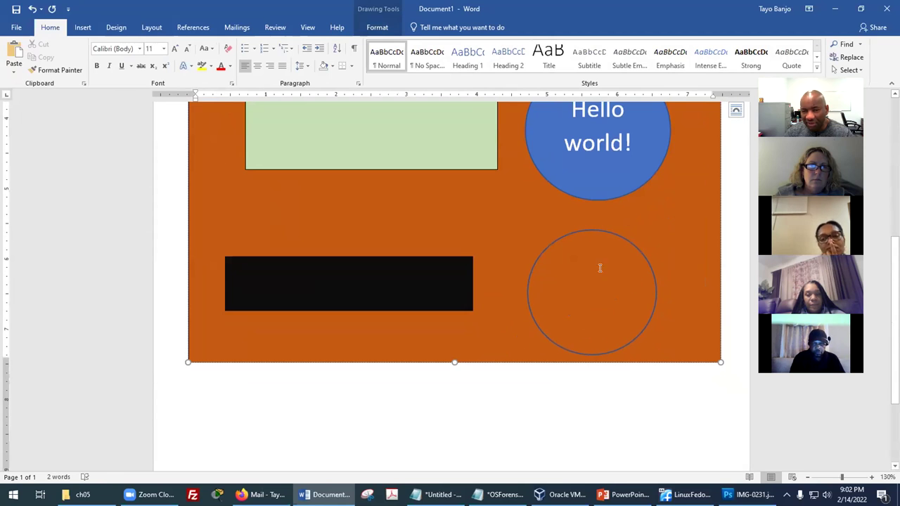
left_click(595, 231)
left_click(575, 263)
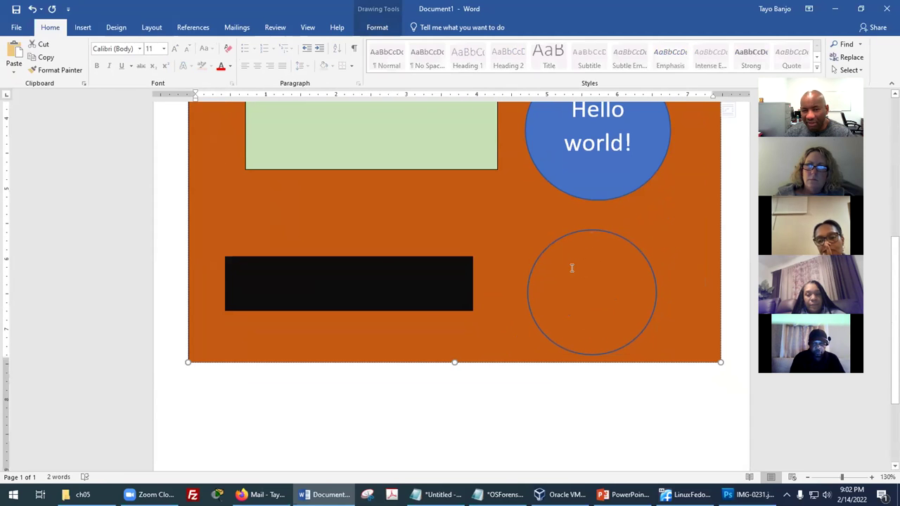
left_click(575, 263)
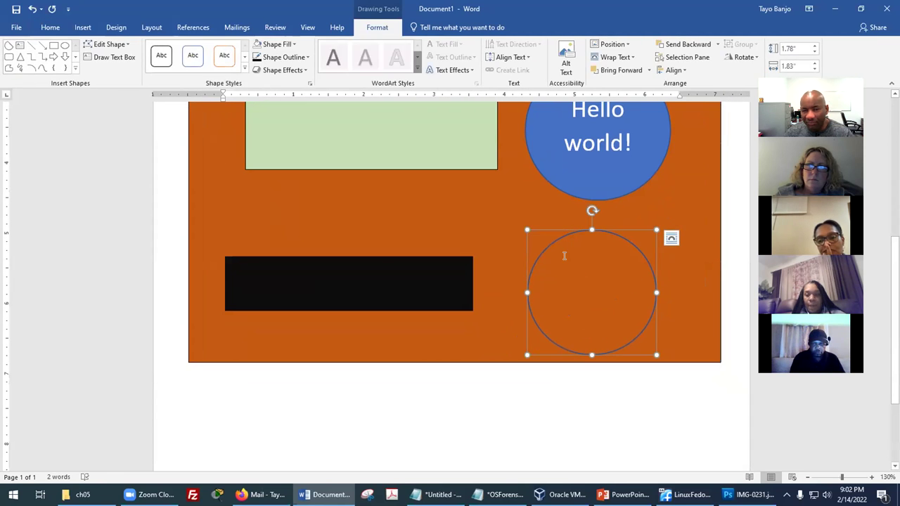
left_click(564, 255)
left_click(565, 233)
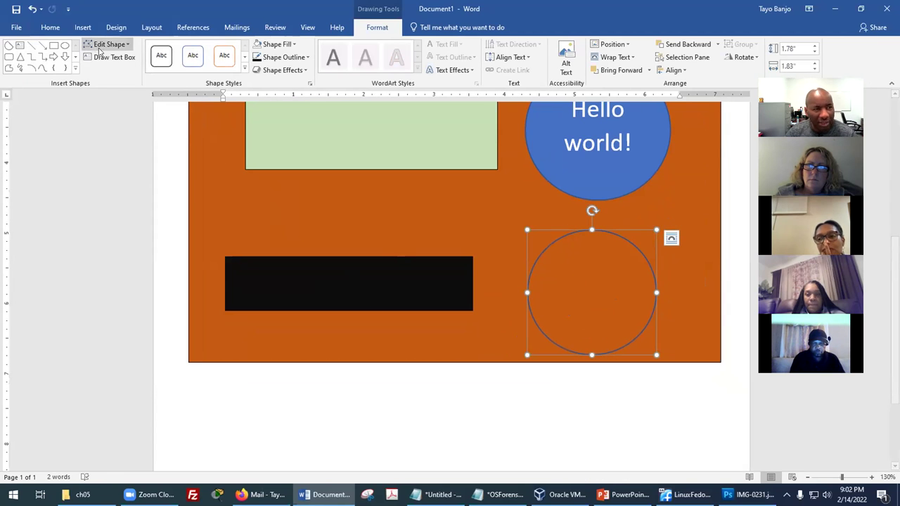
left_click(82, 27)
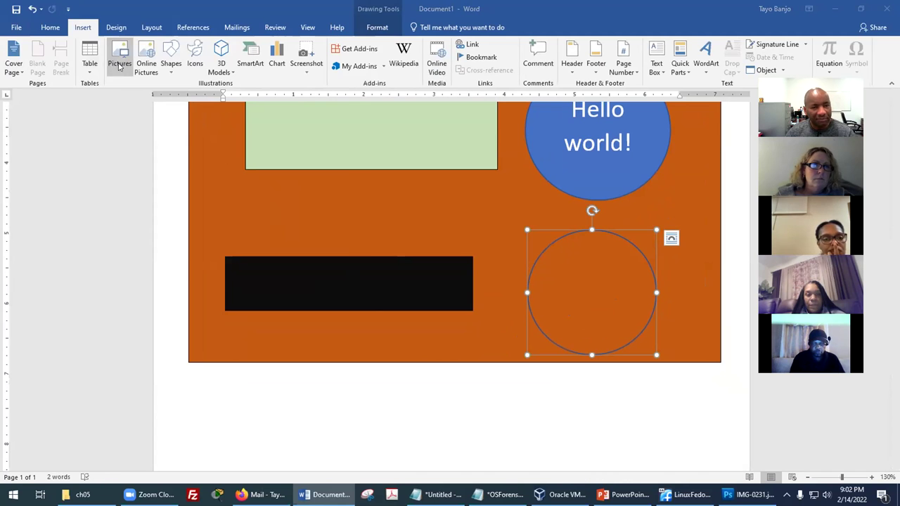
Step: Insert the pink lotus flower PNG as a picture
left_click(119, 59)
scroll(239, 202, "down", 5)
left_click(205, 196)
left_click(268, 255)
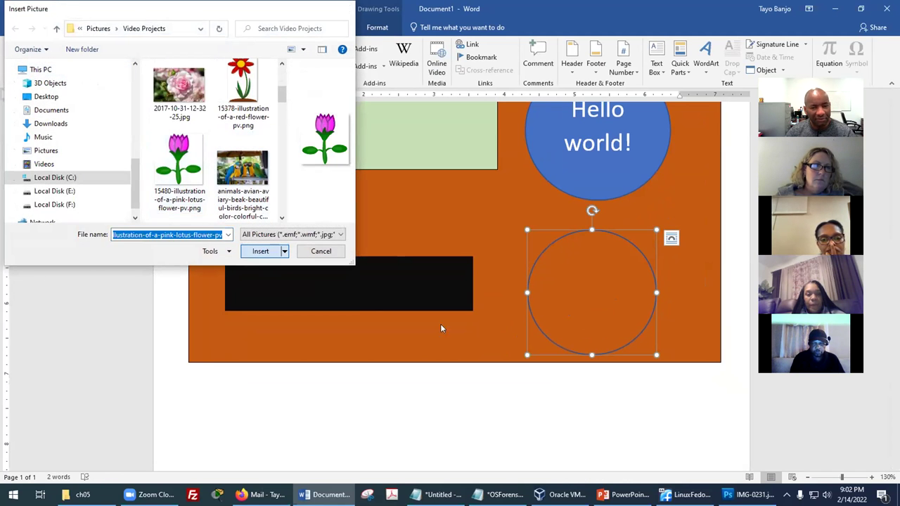
scroll(603, 375, "down", 2)
scroll(609, 375, "down", 5)
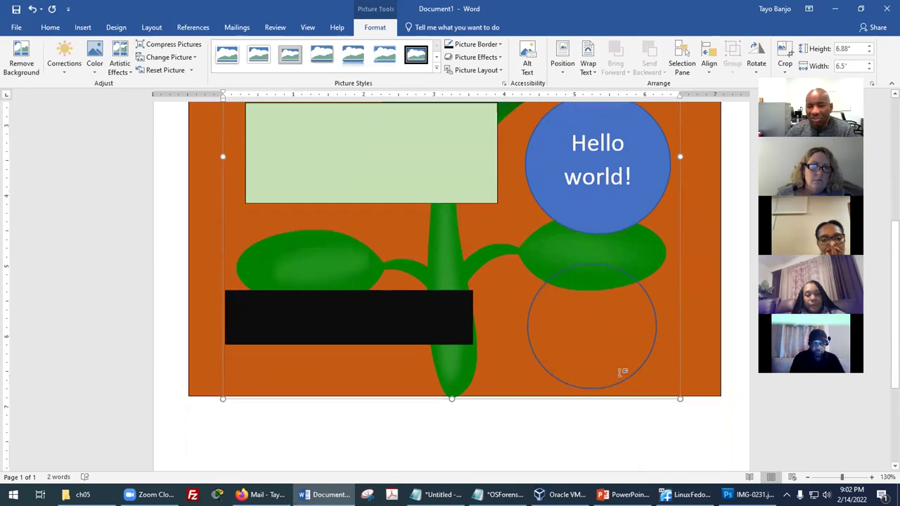
scroll(622, 372, "up", 1)
Step: Shrink the lotus picture to about two inches by its corner handle
left_click_drag(679, 366, 562, 240)
scroll(574, 415, "up", 5)
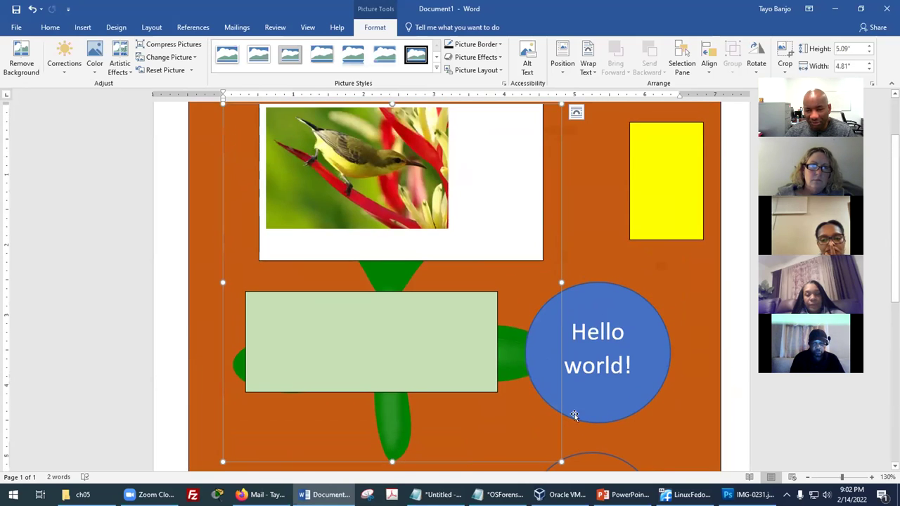
left_click_drag(562, 463, 367, 257)
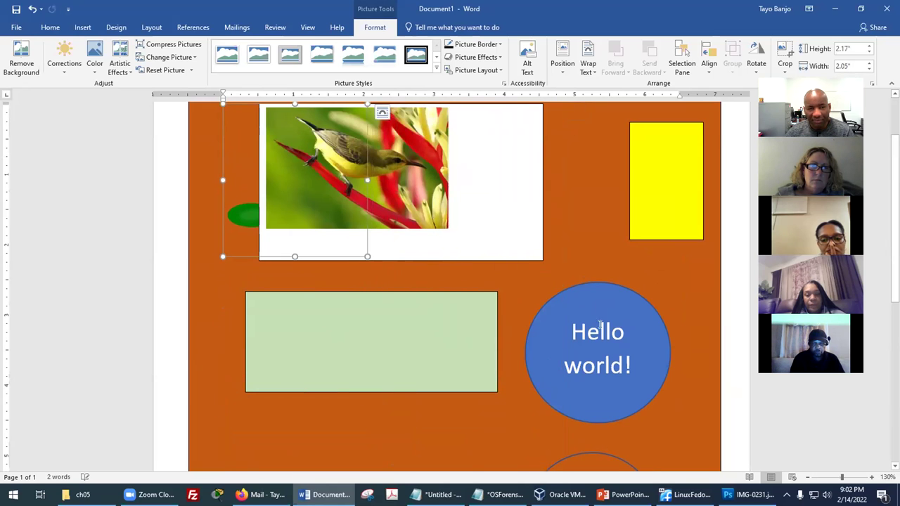
scroll(293, 185, "down", 2)
scroll(297, 134, "up", 2)
left_click(504, 208)
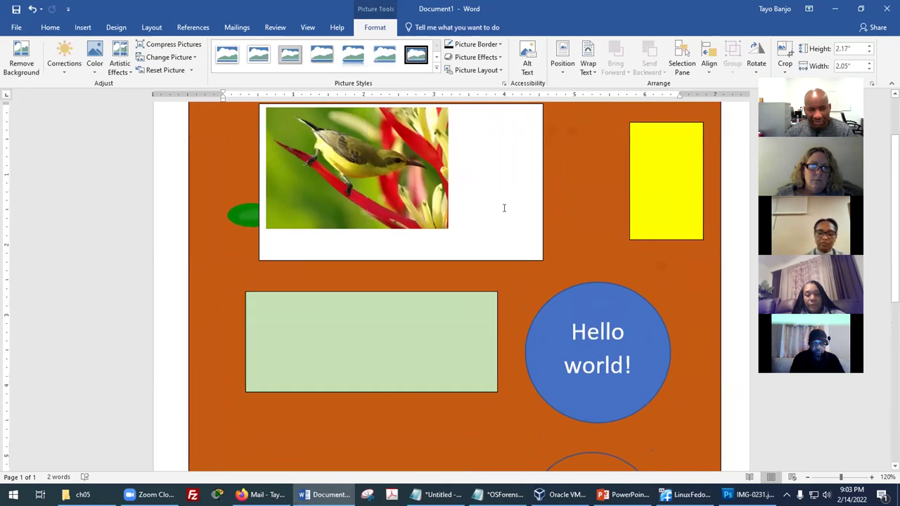
scroll(503, 208, "down", 4)
Step: Shrink the lotus picture further to about one inch
left_click(484, 155)
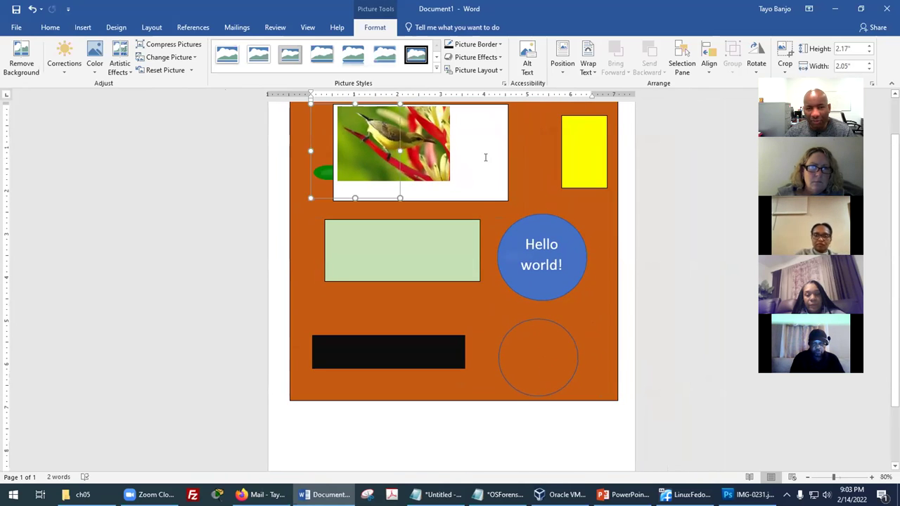
left_click(313, 167)
scroll(492, 218, "up", 1)
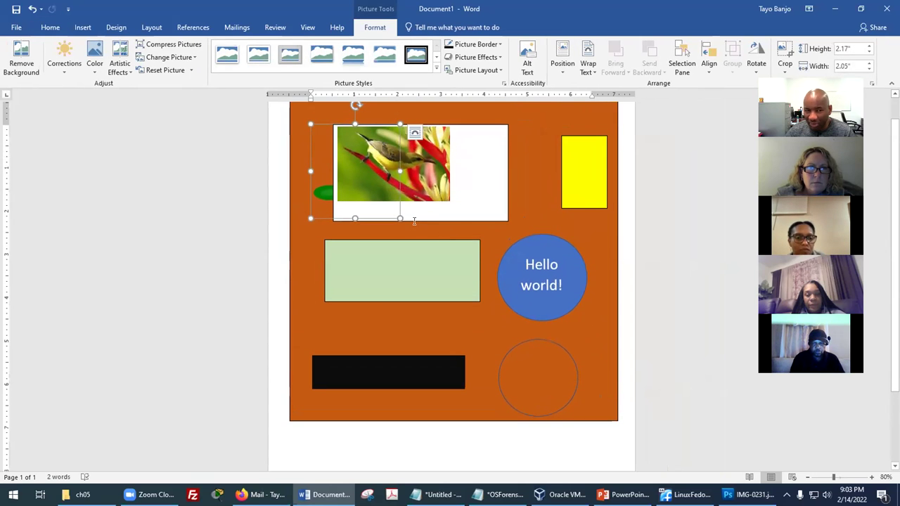
left_click_drag(400, 219, 353, 169)
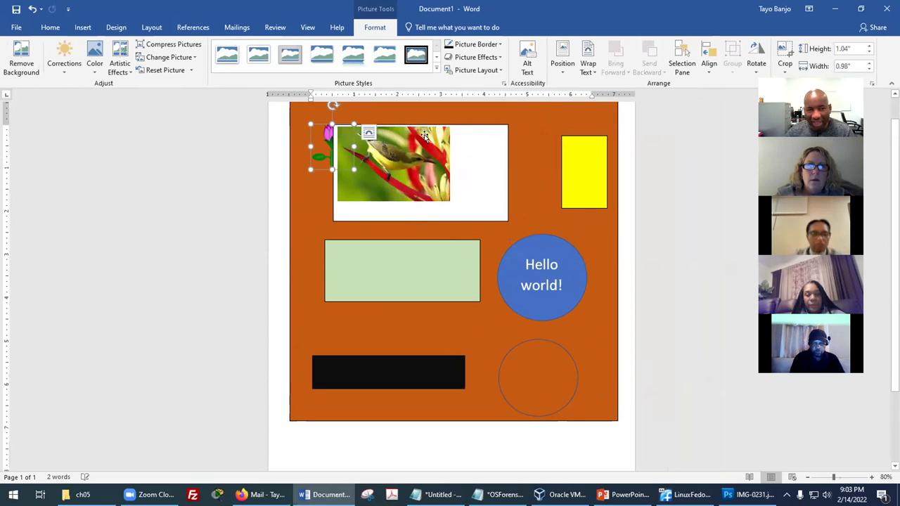
Step: Shift the bird-photo box to the right of the lotus flower
mouse_move(426, 128)
left_mouse_down()
mouse_move(492, 124)
mouse_move(438, 116)
left_mouse_up()
scroll(446, 181, "up", 1)
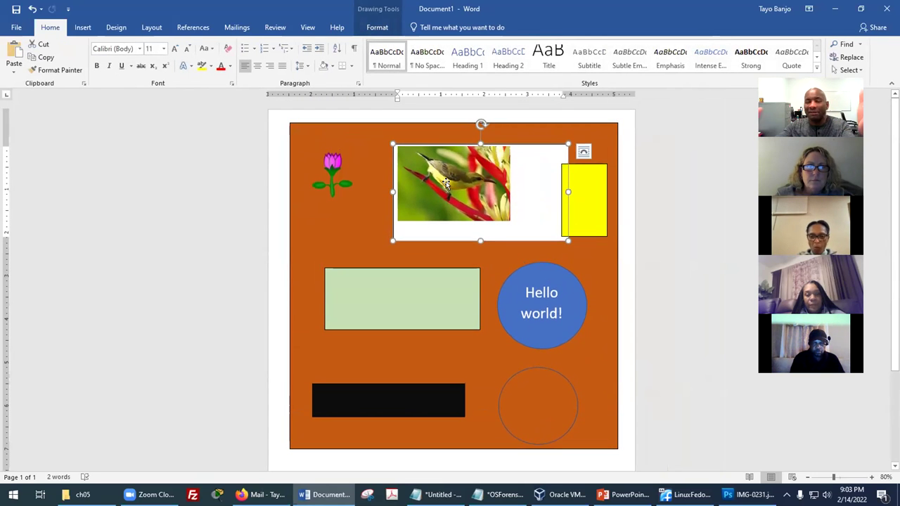
left_click(335, 169)
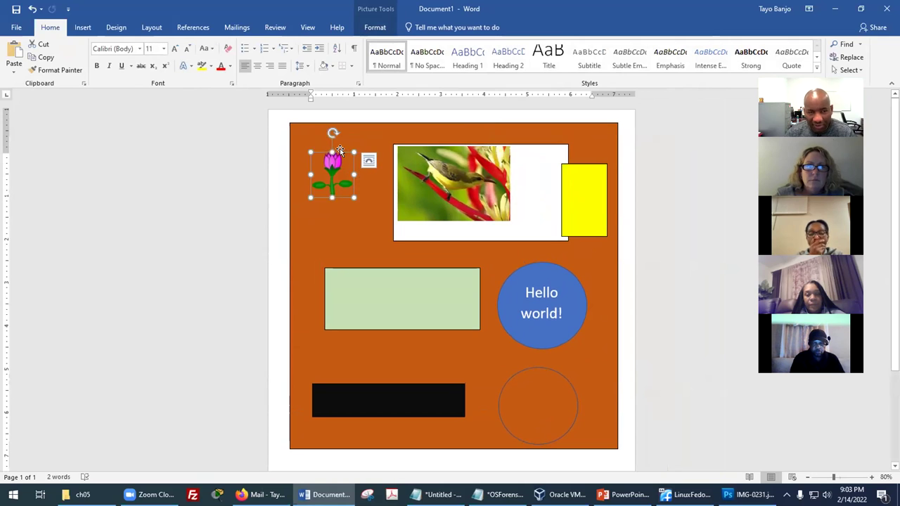
left_click(345, 146)
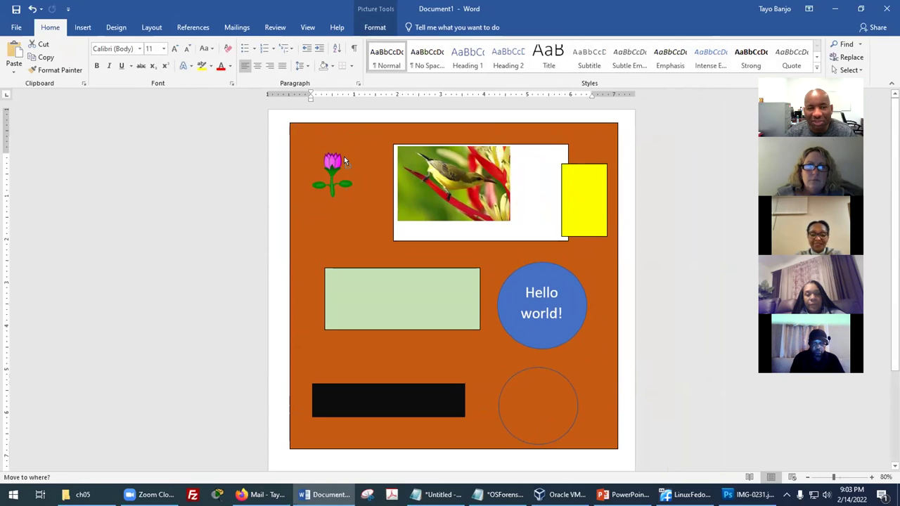
scroll(355, 176, "down", 3)
scroll(429, 211, "up", 3)
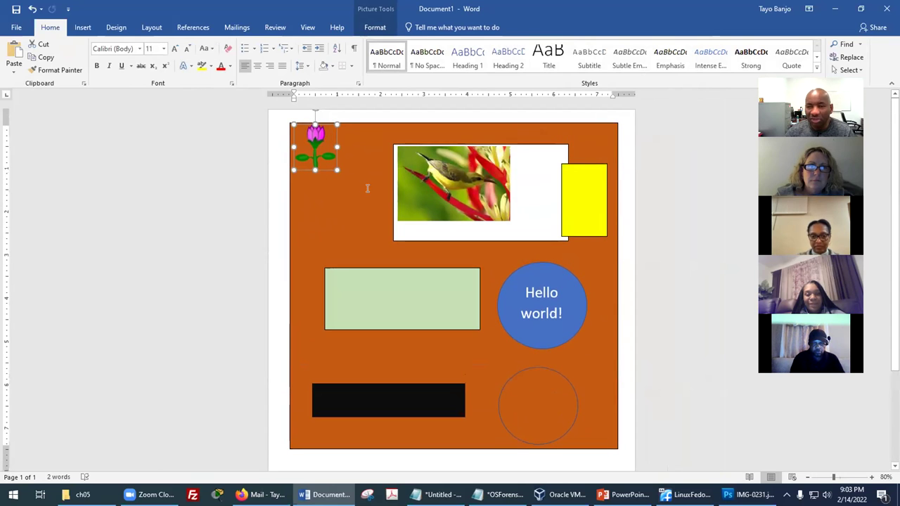
left_click(533, 411)
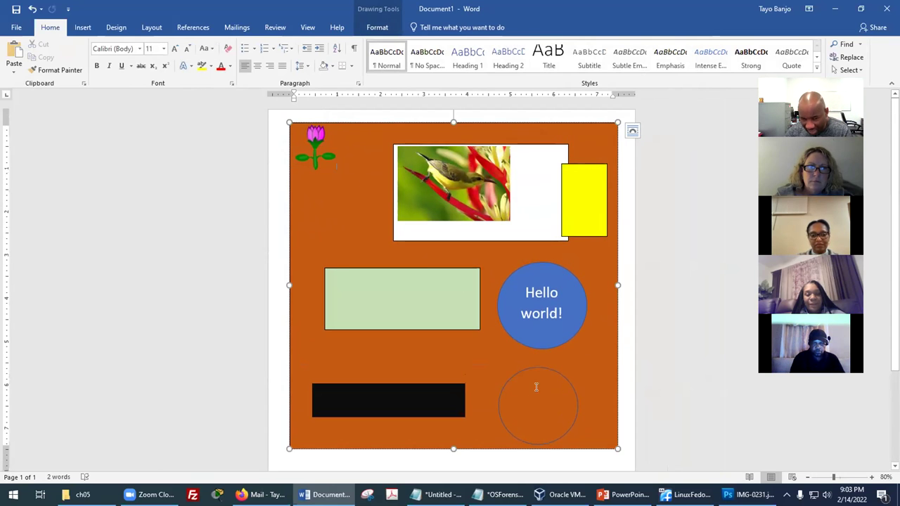
left_click(562, 372)
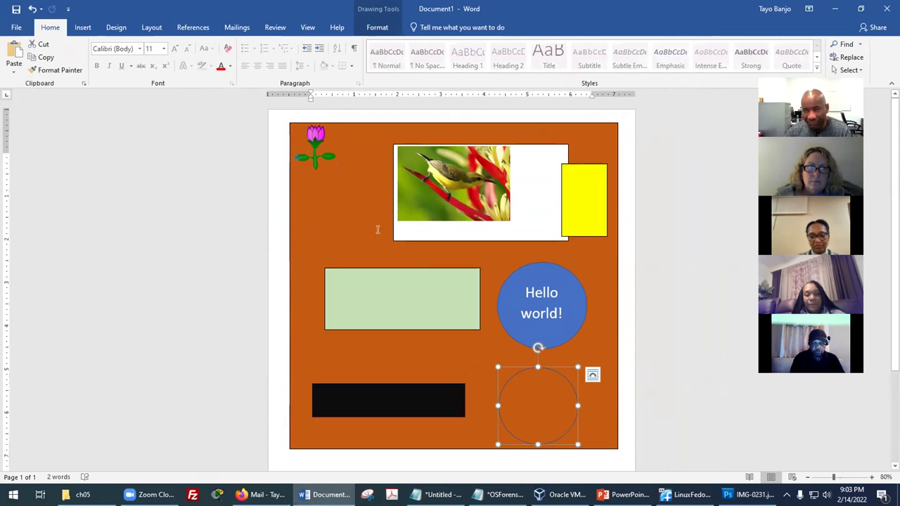
Step: Draw a small plain text box below the lotus flower
left_click(83, 27)
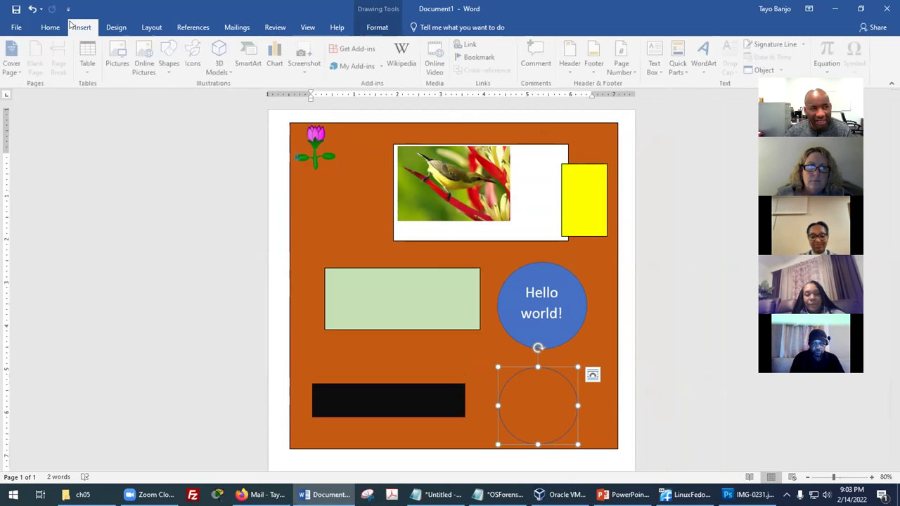
left_click(656, 61)
left_click(655, 56)
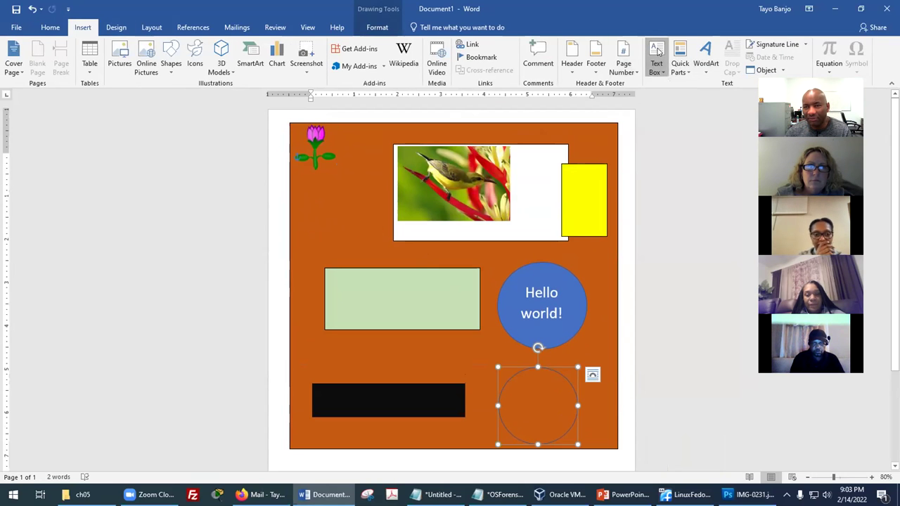
left_click(656, 60)
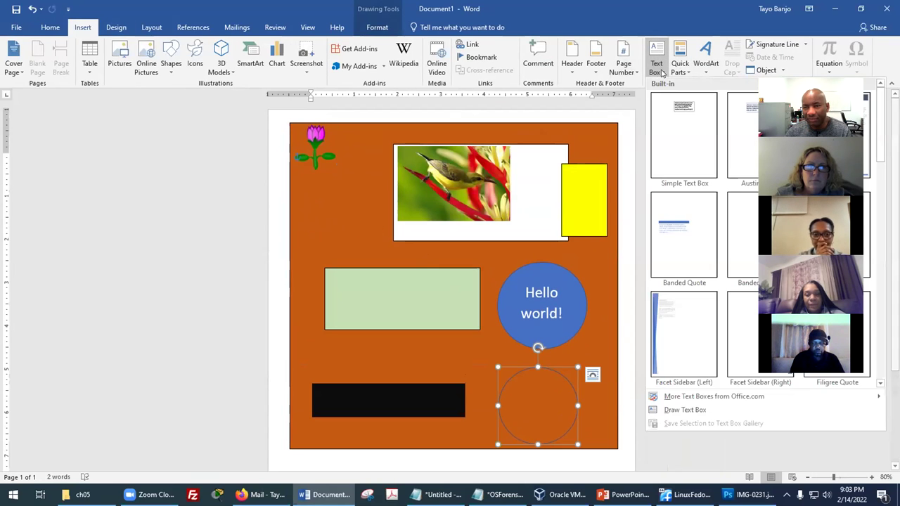
left_click(675, 411)
mouse_move(306, 192)
left_mouse_down()
mouse_move(368, 225)
mouse_move(369, 237)
left_mouse_up()
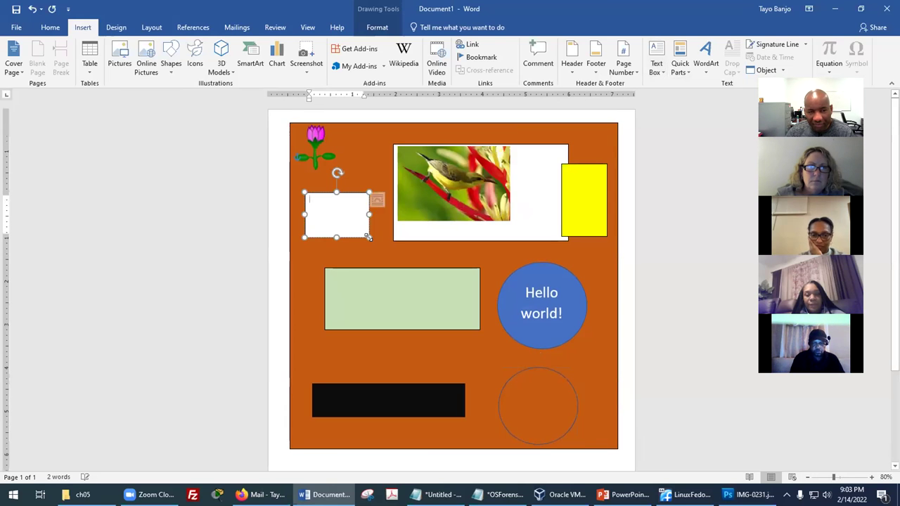
Step: Cut the lotus flower picture from the top-left corner
left_click(318, 143)
right_click(314, 140)
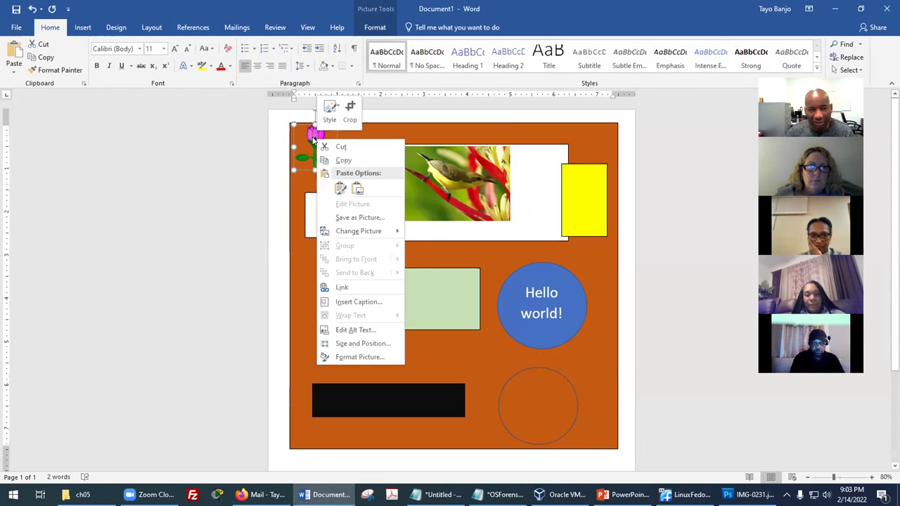
left_click(341, 147)
Step: Paste the lotus flower picture inside the new text box
left_click(327, 200)
left_click(328, 200)
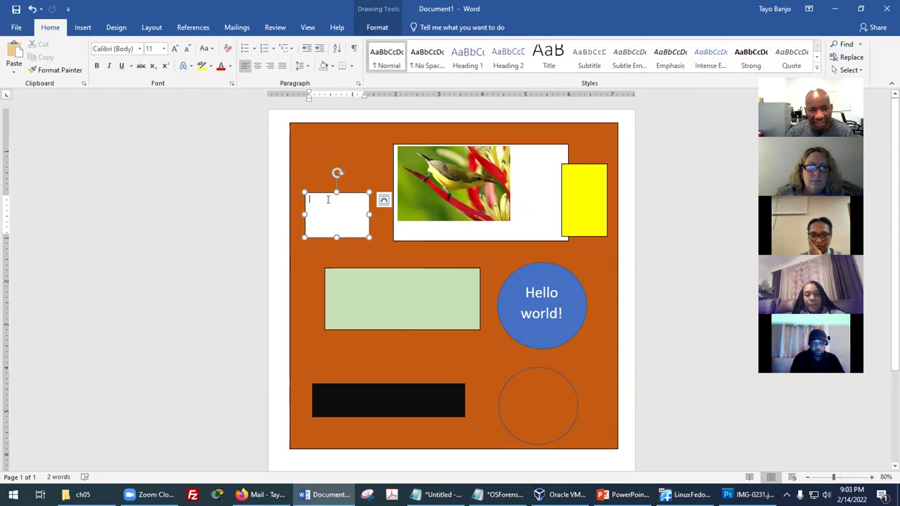
right_click(327, 200)
left_click(343, 251)
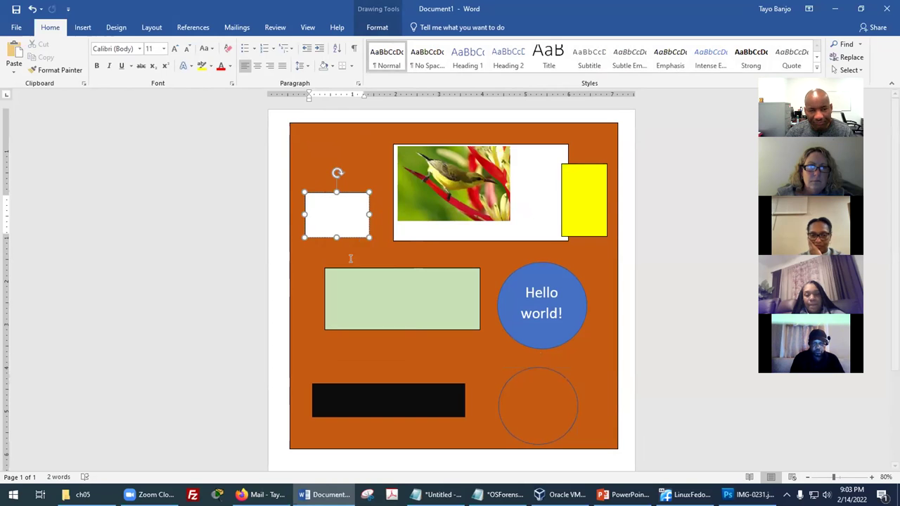
left_click(427, 231)
scroll(427, 231, "up", 4)
scroll(427, 231, "up", 4)
left_click(214, 274)
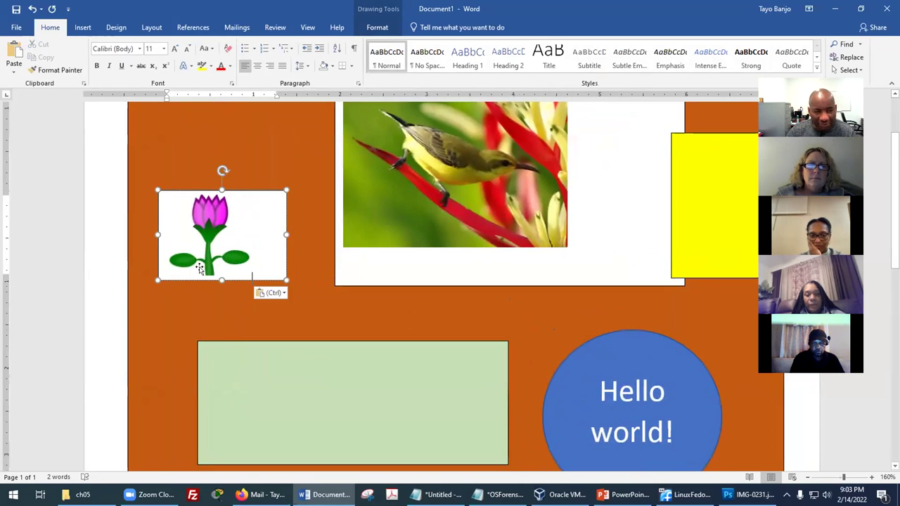
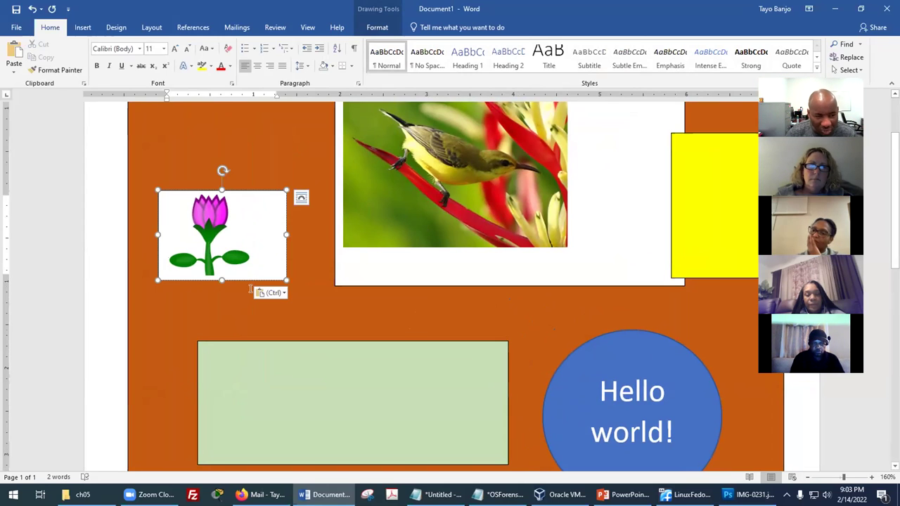
Step: Stretch the flower picture taller and shift it and its white box into place
left_click_drag(221, 280, 220, 310)
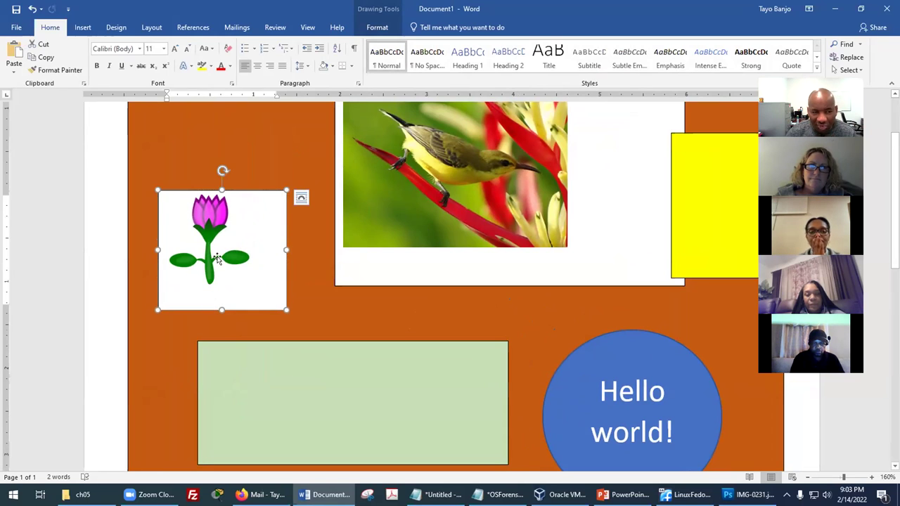
left_click(232, 242)
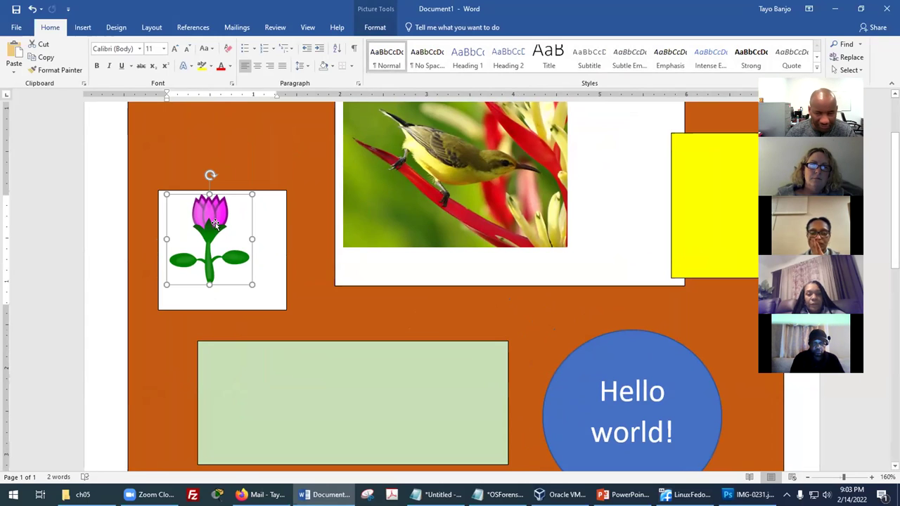
left_click_drag(214, 224, 224, 225)
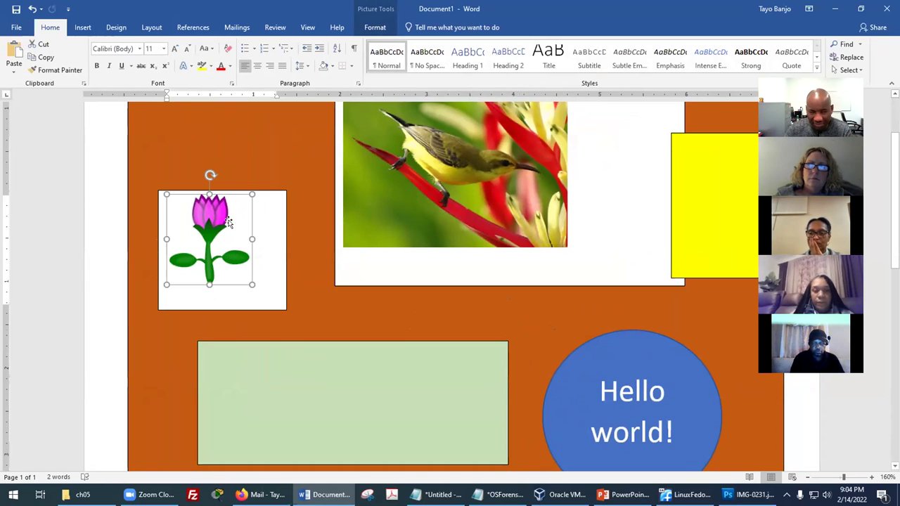
left_click(286, 231)
mouse_move(298, 231)
left_mouse_down()
mouse_move(301, 223)
mouse_move(286, 221)
left_mouse_up()
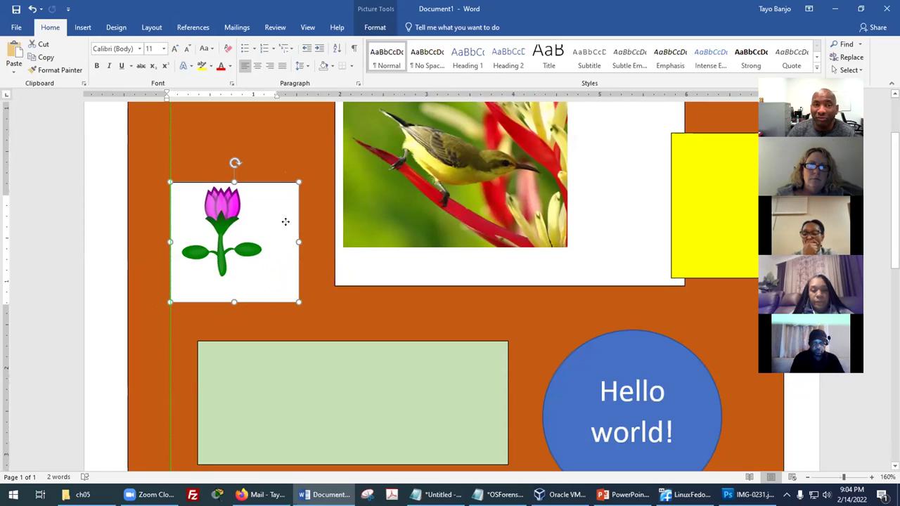
Step: Shrink the flower picture and its white rectangle so the box fits the flower
left_click(220, 223)
left_click_drag(265, 276, 234, 244)
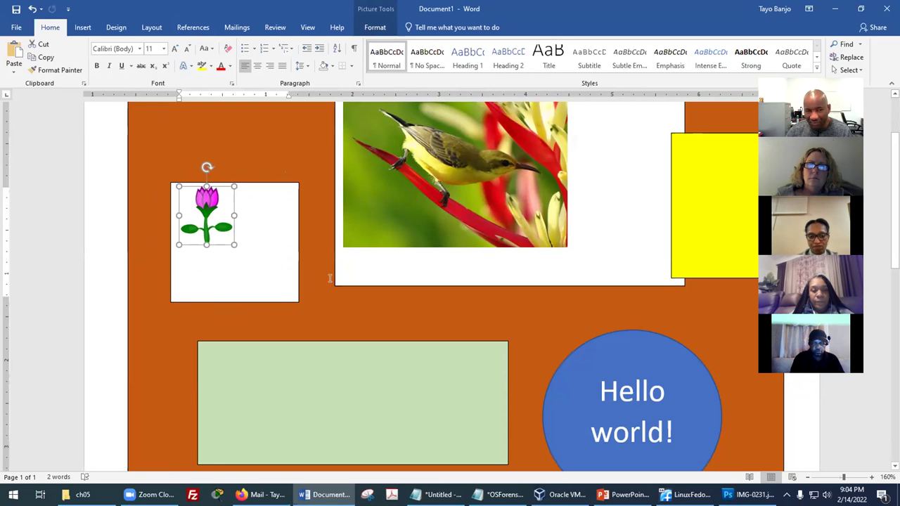
left_click(297, 268)
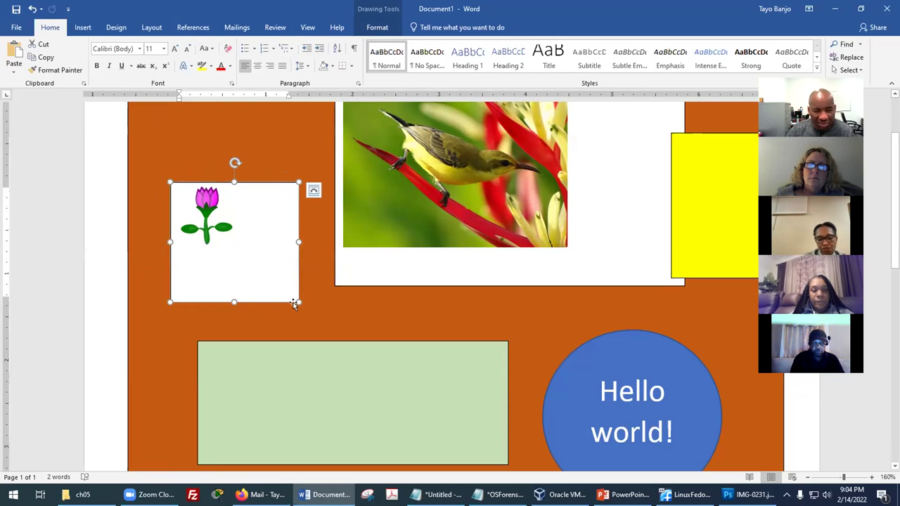
left_click_drag(294, 301, 254, 271)
left_click(214, 206)
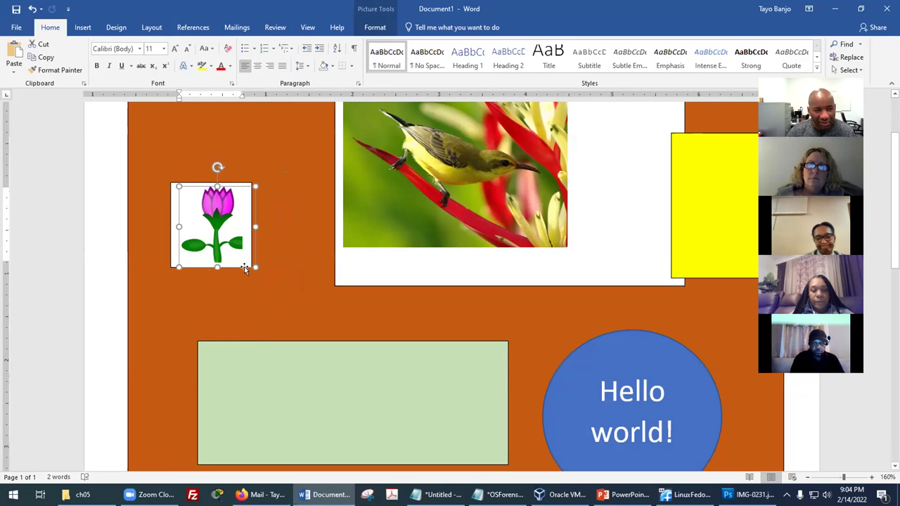
left_click(195, 181)
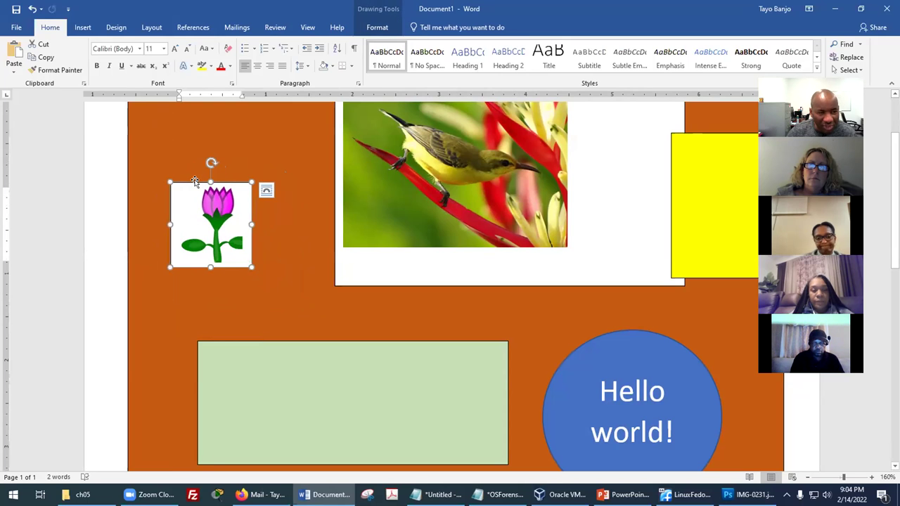
Step: Zoom in and resize the flower's white frame so the whole flower shows
scroll(322, 240, "up", 15)
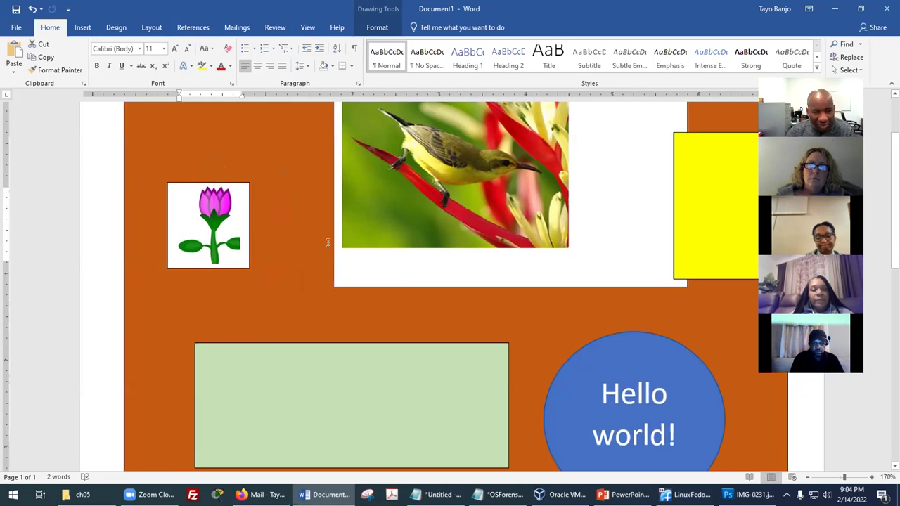
scroll(328, 253, "up", 3)
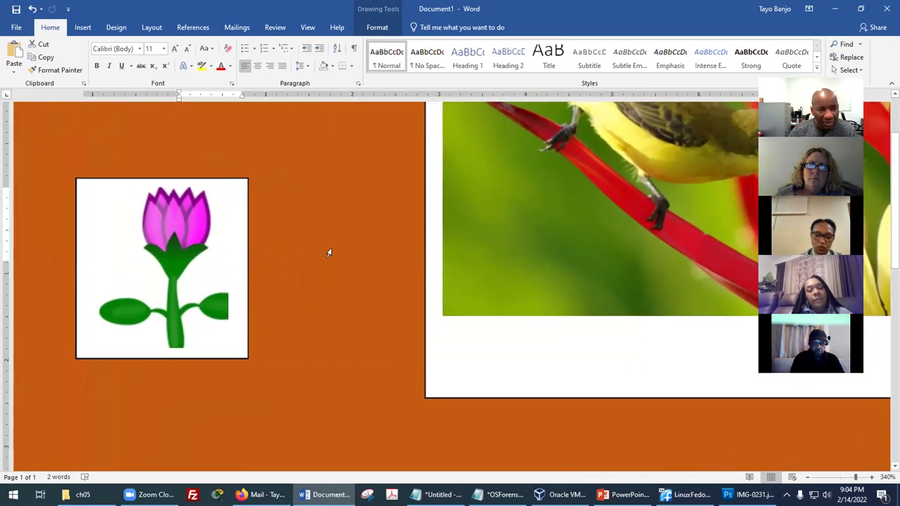
left_click(334, 243)
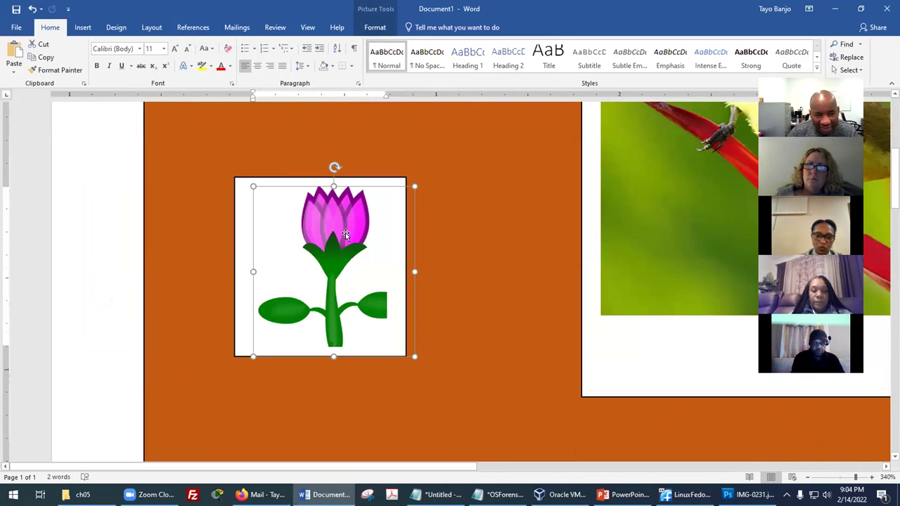
left_click(232, 239)
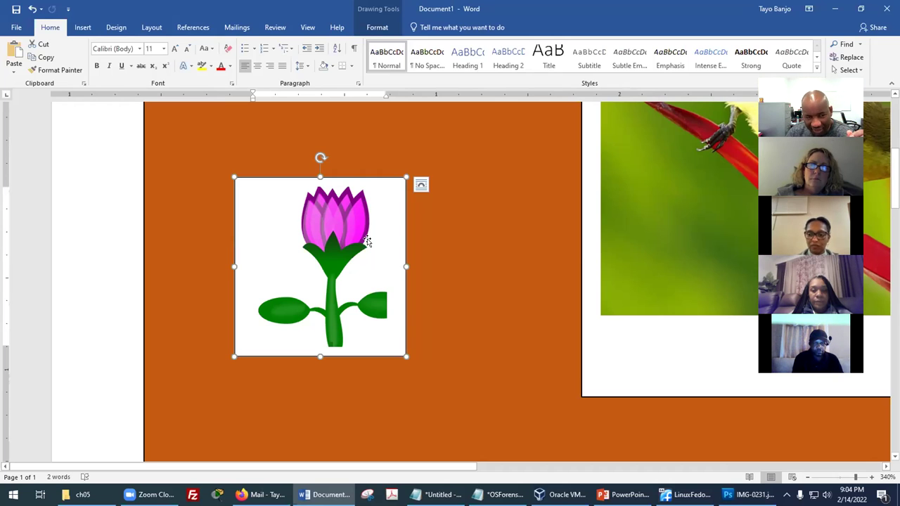
left_click_drag(242, 180, 313, 242)
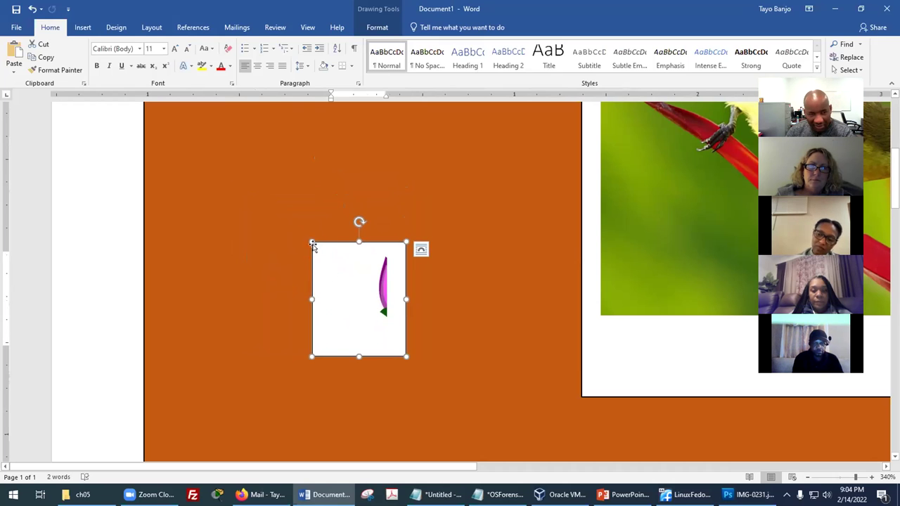
mouse_move(296, 231)
left_mouse_down()
mouse_move(215, 192)
mouse_move(209, 177)
left_mouse_up()
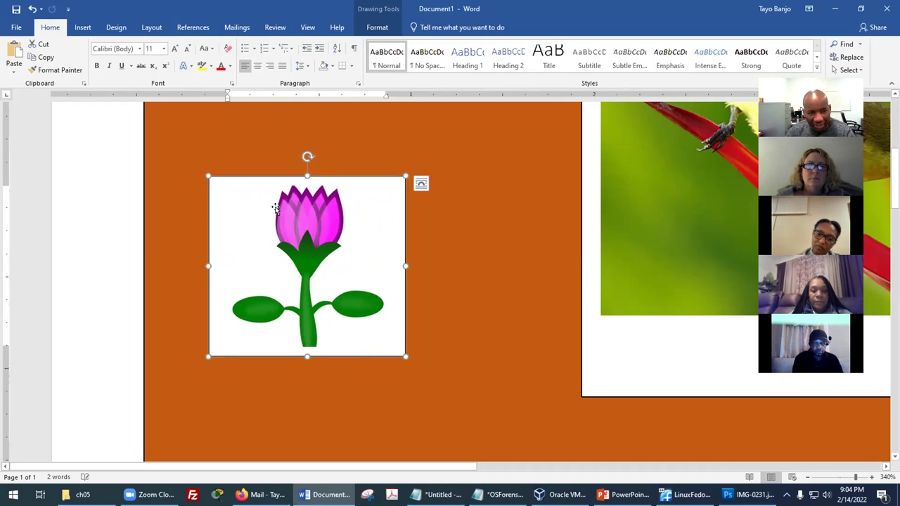
Step: Shrink the flower picture, then tighten the white frame around it with a margin
left_click(312, 205)
left_click_drag(384, 185, 251, 233)
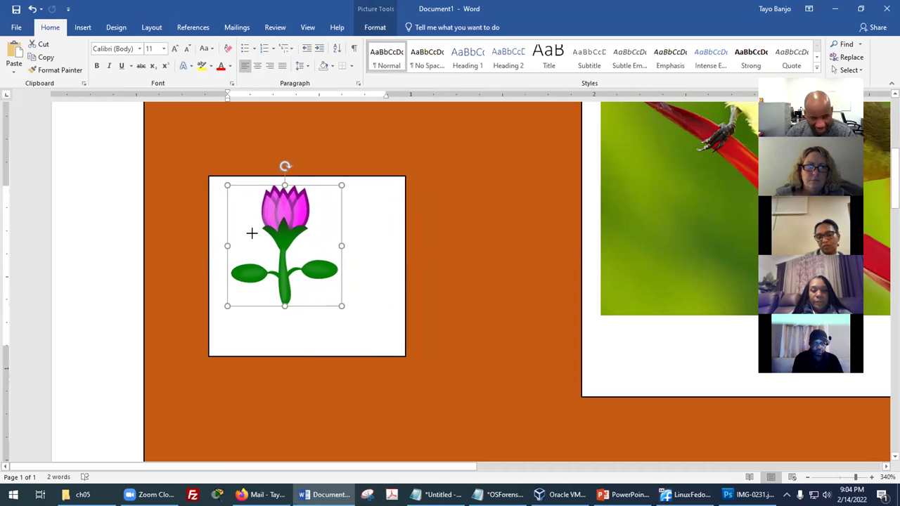
left_click(405, 276)
left_click_drag(406, 356, 358, 324)
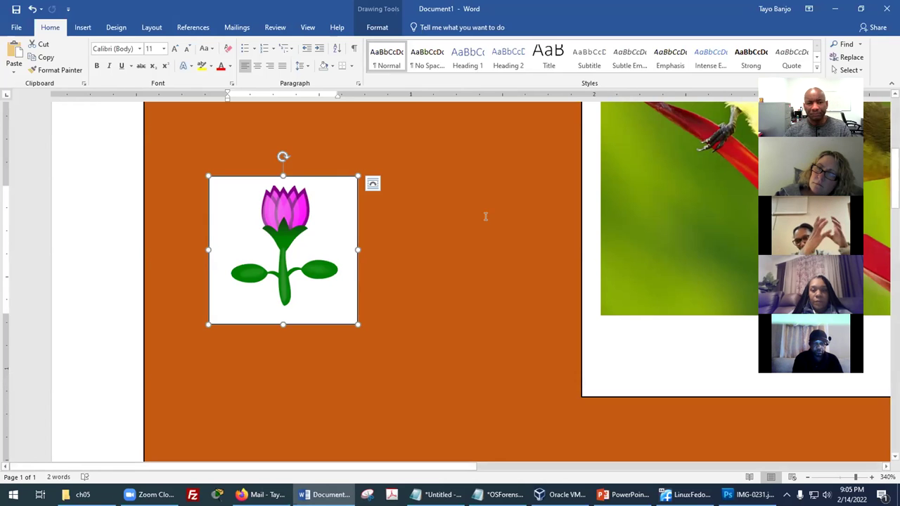
Step: Zoom out over the page and drag the green rectangle slightly
scroll(467, 223, "down", 4)
scroll(464, 216, "up", 3)
scroll(464, 216, "down", 10)
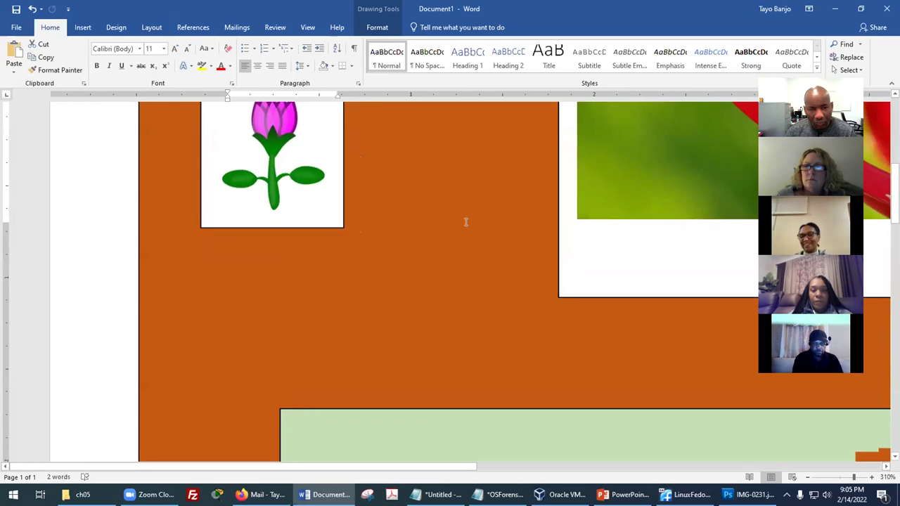
scroll(459, 221, "down", 12)
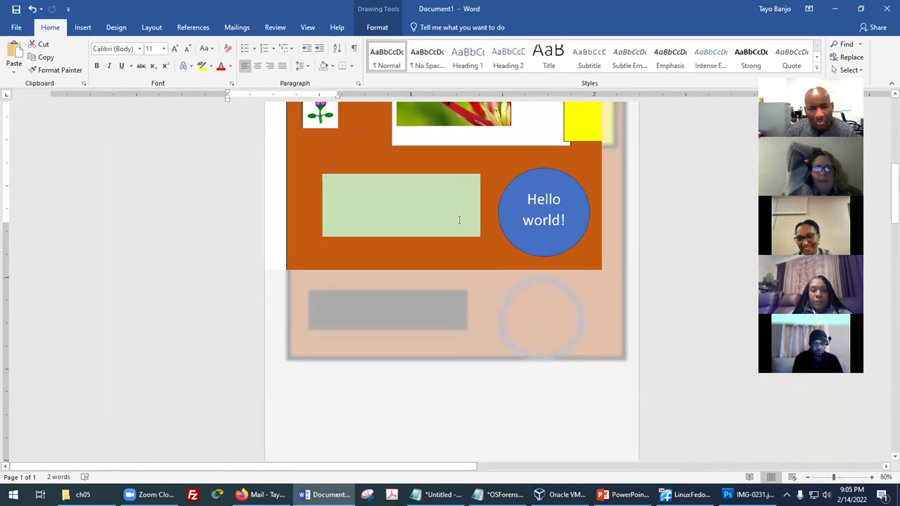
scroll(460, 220, "up", 2)
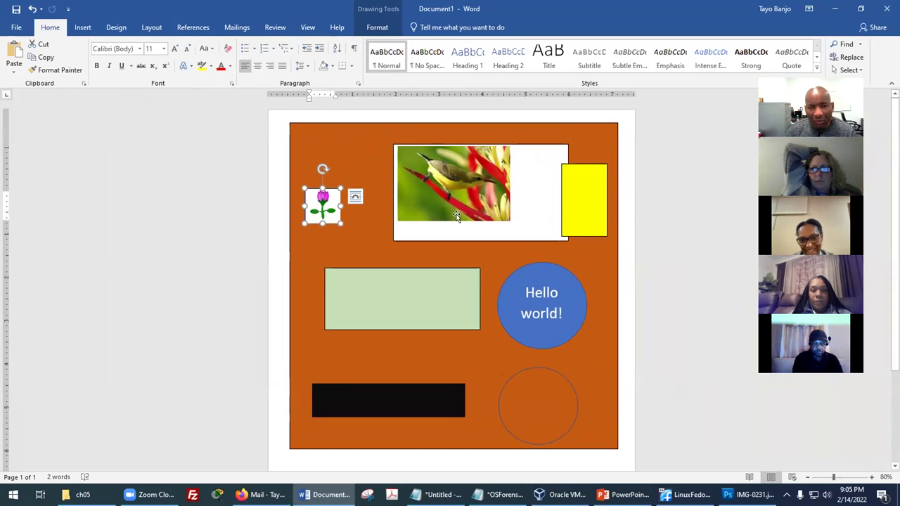
left_click(355, 196)
left_click(459, 211)
scroll(503, 247, "up", 2)
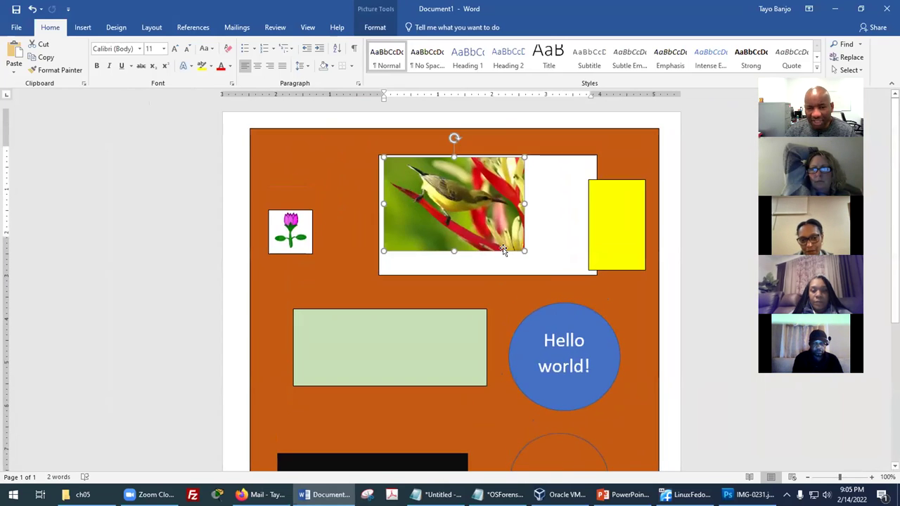
left_click(464, 295)
scroll(468, 295, "down", 2)
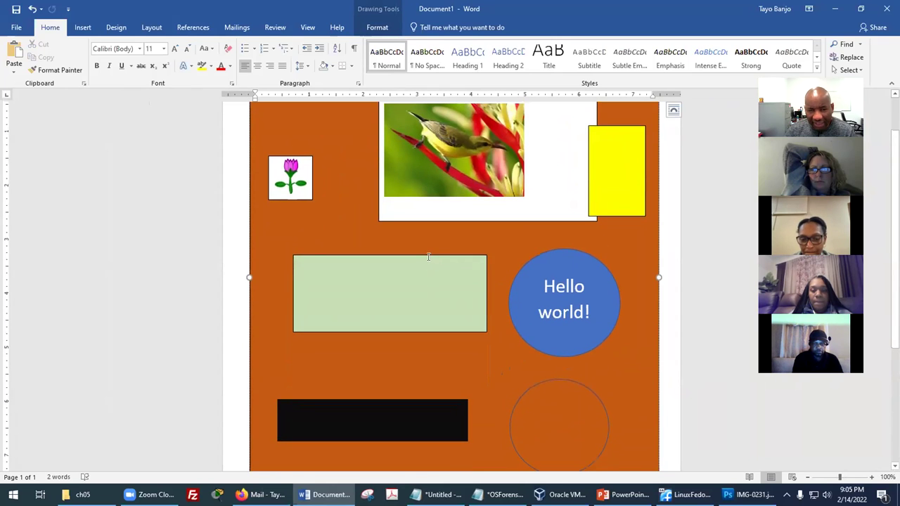
mouse_move(426, 255)
left_mouse_down()
mouse_move(423, 299)
mouse_move(433, 261)
mouse_move(430, 271)
left_mouse_up()
Step: Centre the orange background and move the green rectangle up and slightly left
scroll(545, 259, "up", 2)
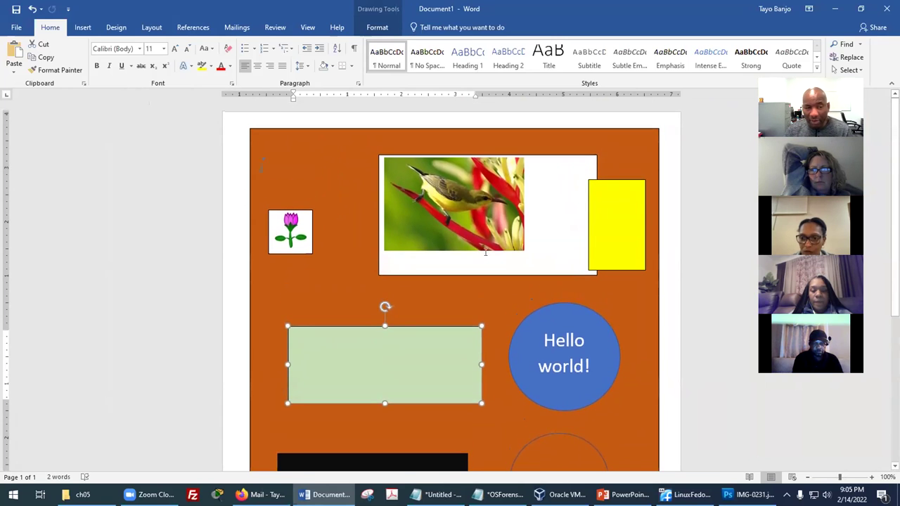
left_click(365, 195)
mouse_move(246, 279)
left_mouse_down()
mouse_move(258, 283)
mouse_move(232, 281)
mouse_move(249, 269)
mouse_move(242, 266)
mouse_move(249, 278)
left_mouse_up()
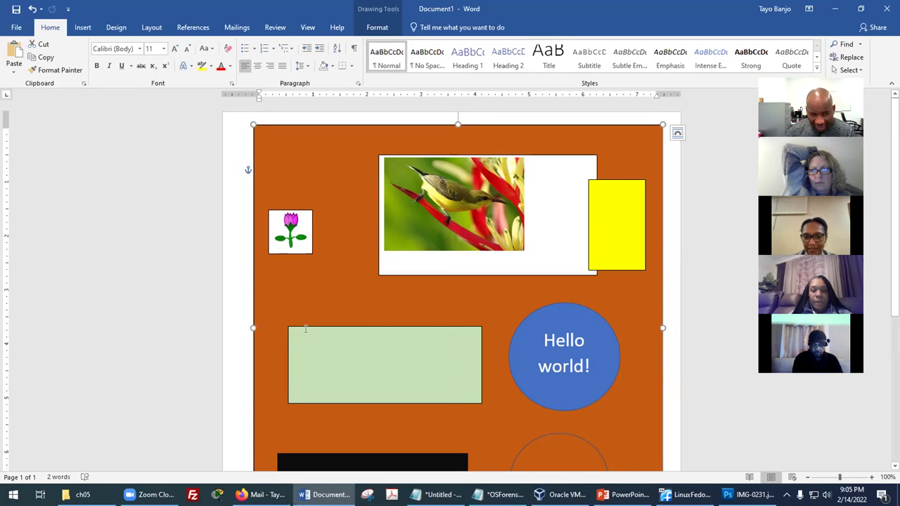
left_click_drag(303, 326, 300, 301)
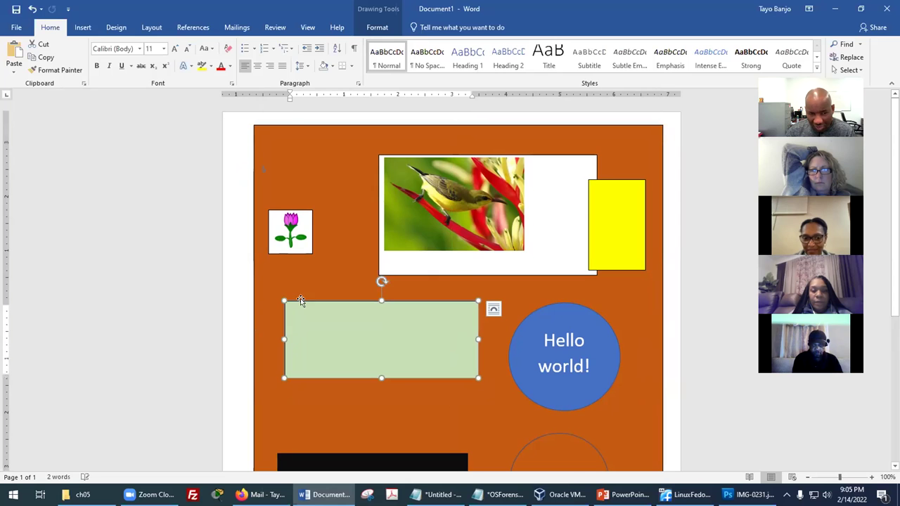
Step: Draw a plain text box inside the green rectangle
left_click(82, 26)
left_click(665, 67)
left_click(686, 99)
left_click_drag(331, 319, 424, 350)
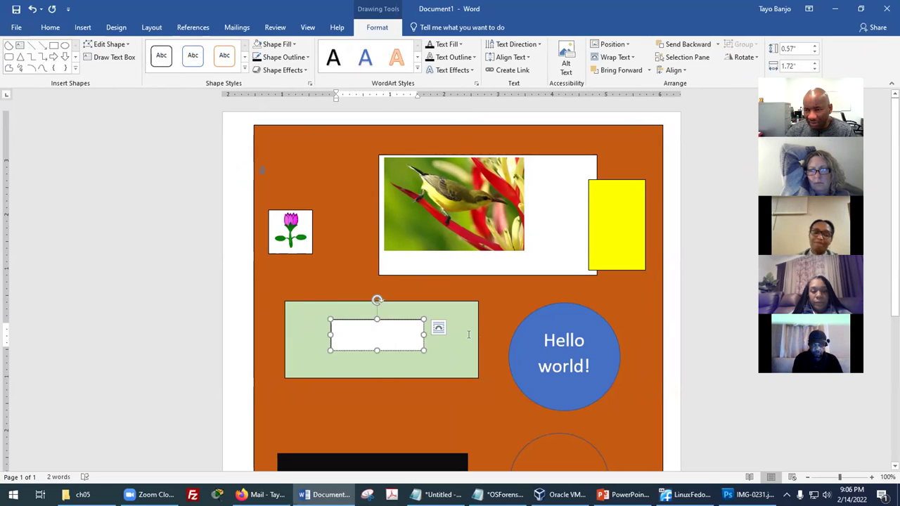
Step: Position the white text box near the top of the green rectangle
left_click(458, 310)
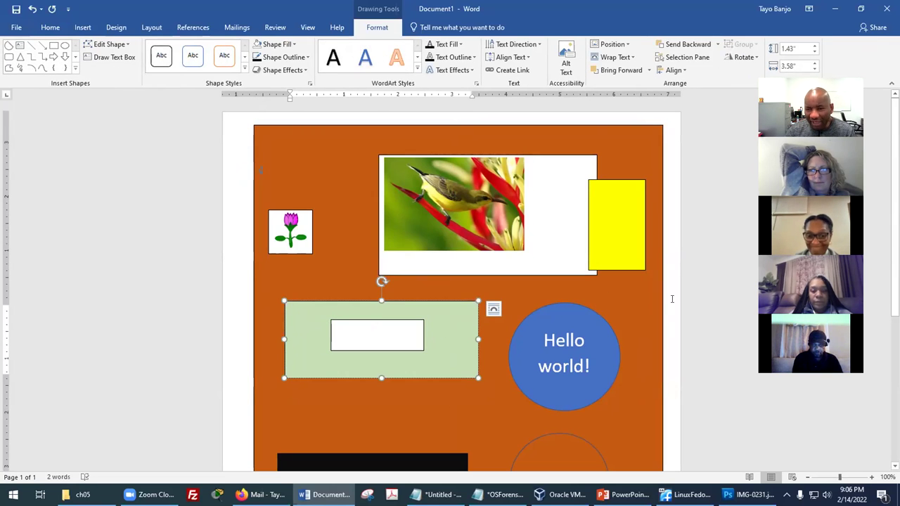
left_click(703, 299)
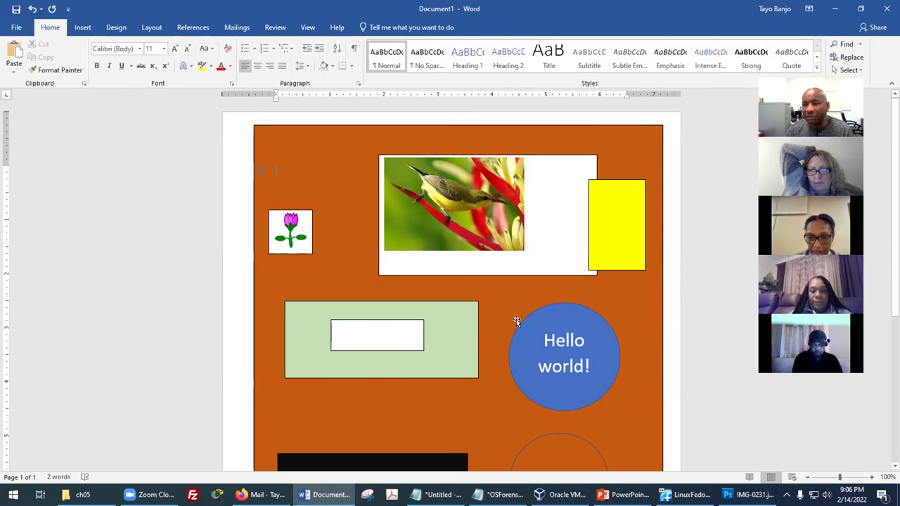
left_click_drag(408, 322, 421, 295)
left_click(410, 300)
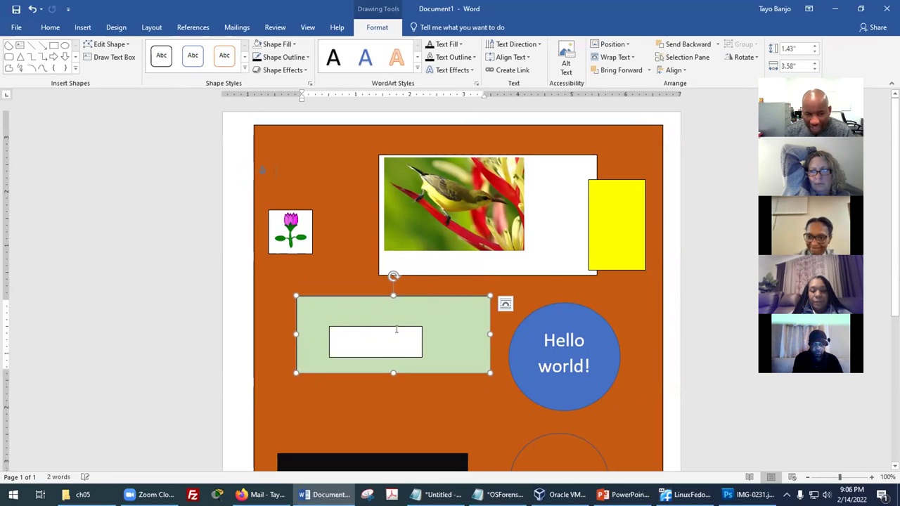
left_click_drag(396, 325, 419, 313)
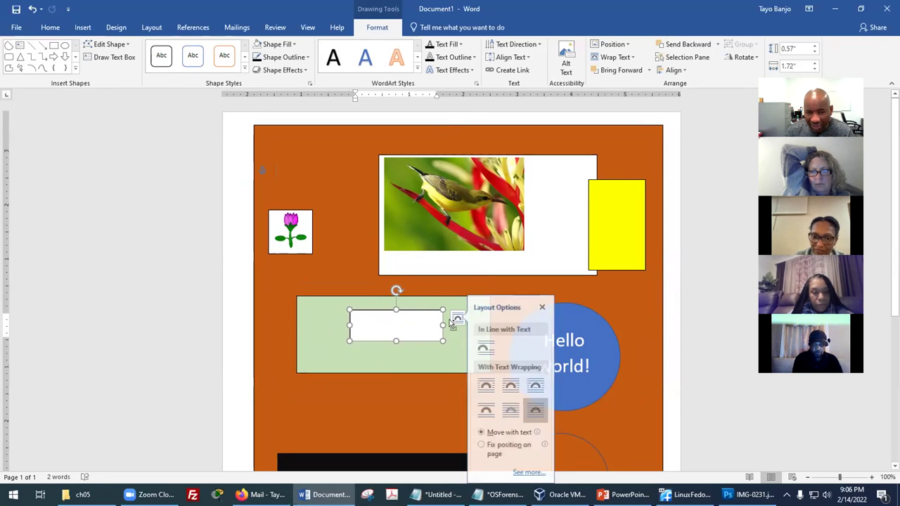
left_click(548, 307)
Step: Zoom in on the green rectangle and select its white text box
left_click(422, 312)
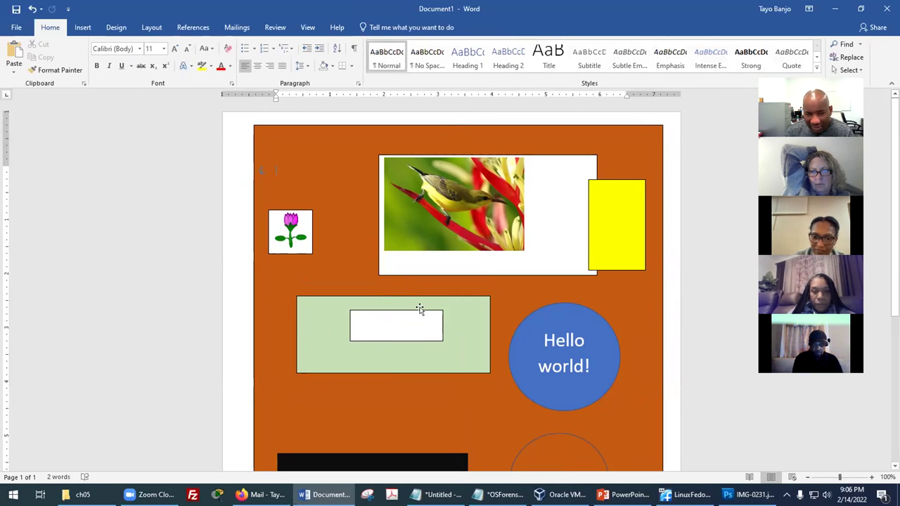
scroll(424, 313, "up", 4)
scroll(424, 313, "up", 2)
scroll(392, 282, "down", 3)
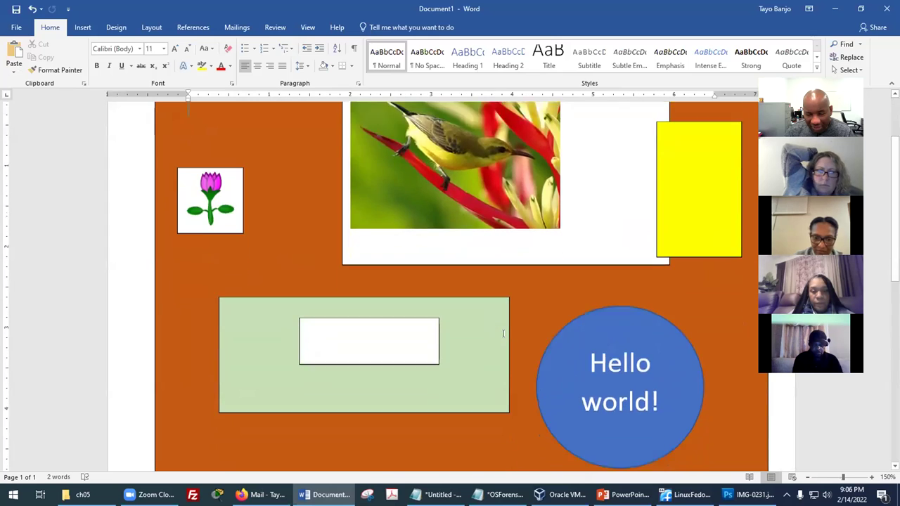
scroll(392, 277, "up", 2)
scroll(392, 277, "up", 3)
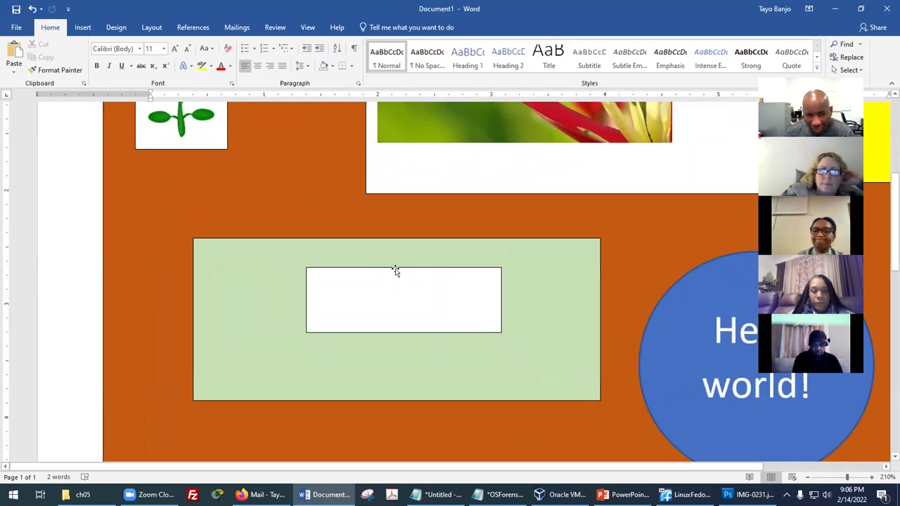
left_click(397, 268)
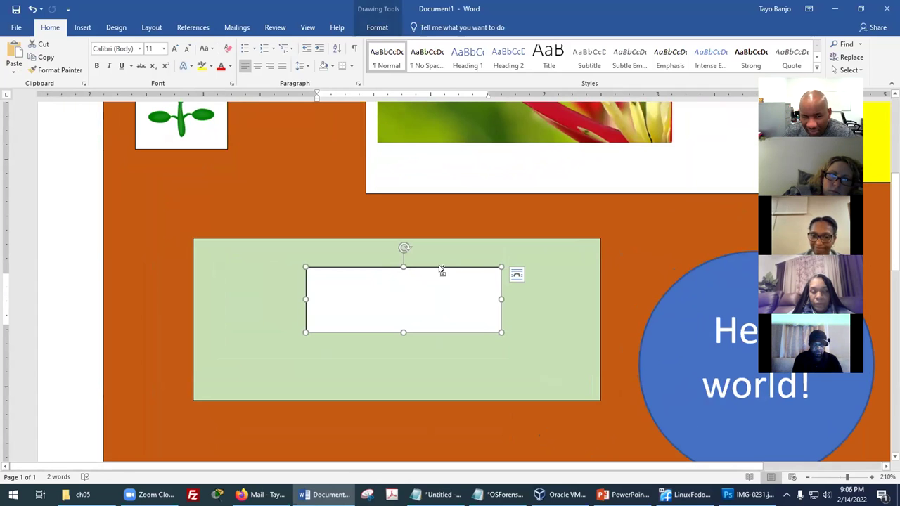
Step: Nudge the green rectangle slightly lower with the arrow keys, then click inside the text box
left_click(540, 242)
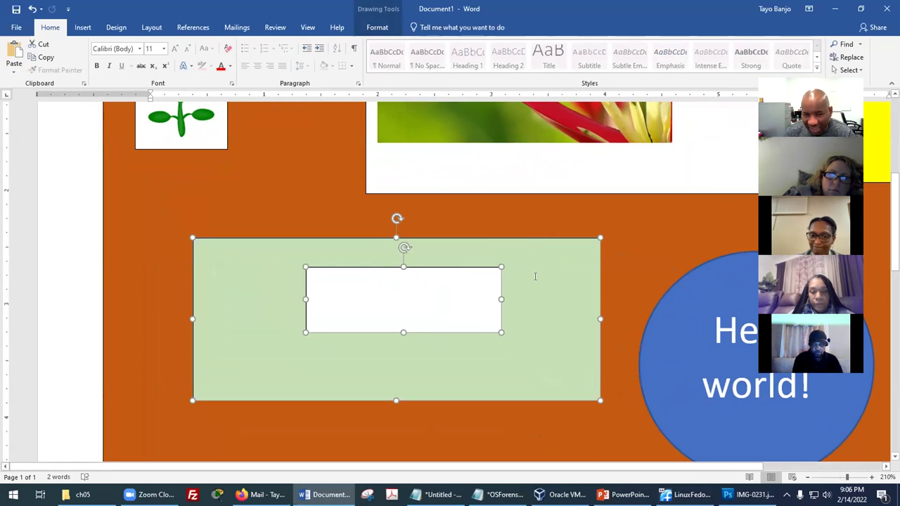
key("Left")
key("Left")
key("Left")
key("Left")
key("Left")
key("Left")
key("Left")
key("Left")
key("Left")
key("Left")
key("Up")
key("Up")
key("Up")
key("Up")
key("Up")
key("Up")
key("Up")
key("Up")
key("Up")
key("Up")
key("Up")
key("Up")
key("Up")
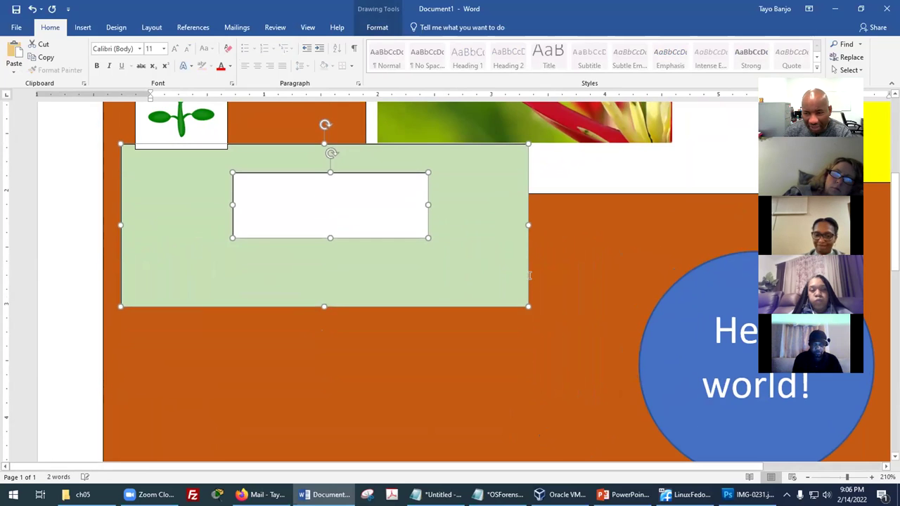
key("Down")
key("Down")
key("Down")
key("Down")
key("Down")
key("Down")
key("Down")
key("Down")
key("Down")
key("Down")
key("Down")
key("Down")
key("Down")
key("Down")
key("Down")
key("Down")
key("Down")
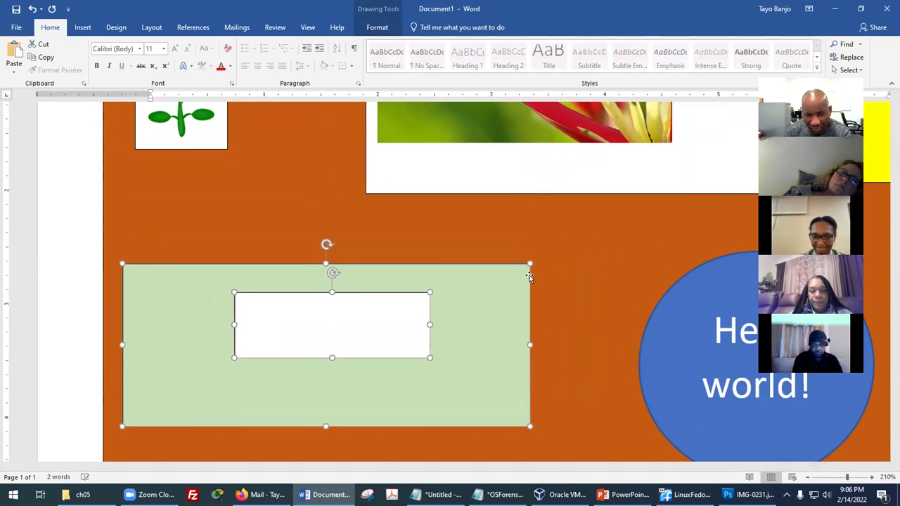
key("Right")
key("Right")
key("Right")
key("Right")
key("Right")
key("Right")
key("Right")
key("Right")
key("Right")
key("Right")
key("Up")
key("Up")
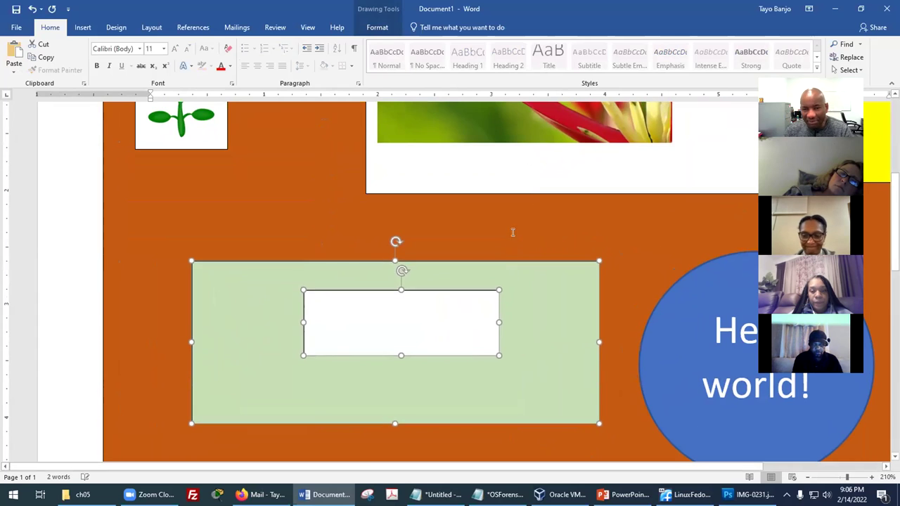
left_click(513, 232)
scroll(492, 281, "up", 10)
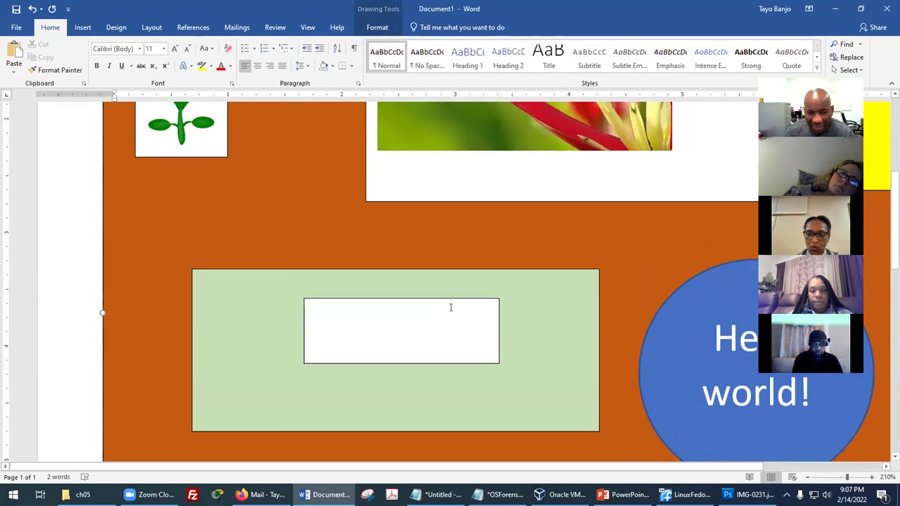
left_click(451, 307)
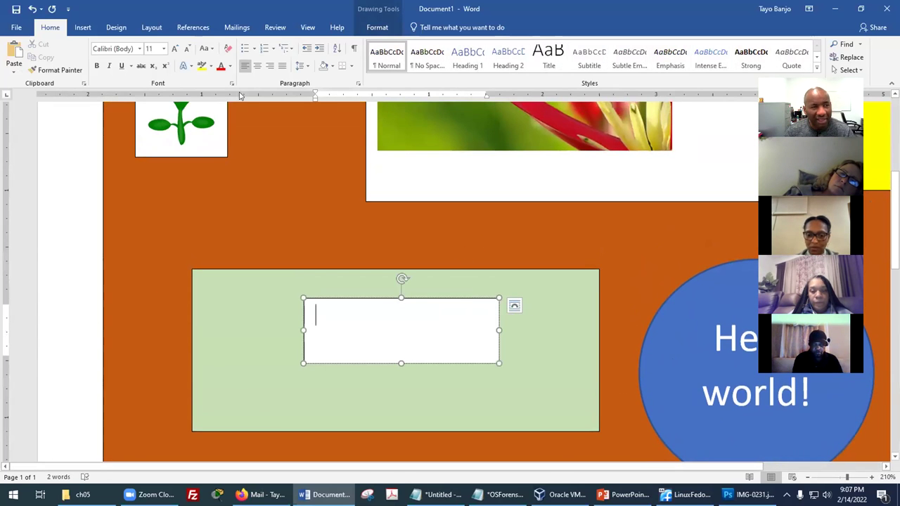
Step: Insert the picture Happy_Flower.jpg into the text box
left_click(86, 32)
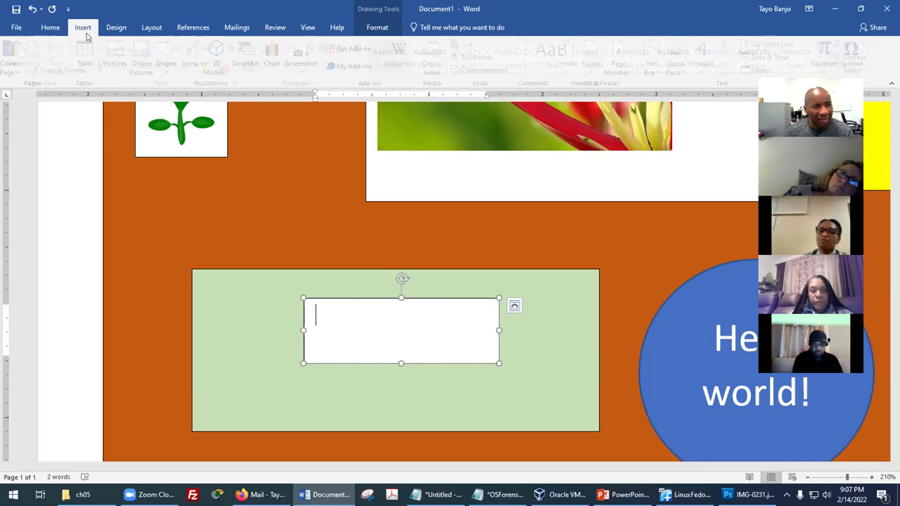
left_click(120, 56)
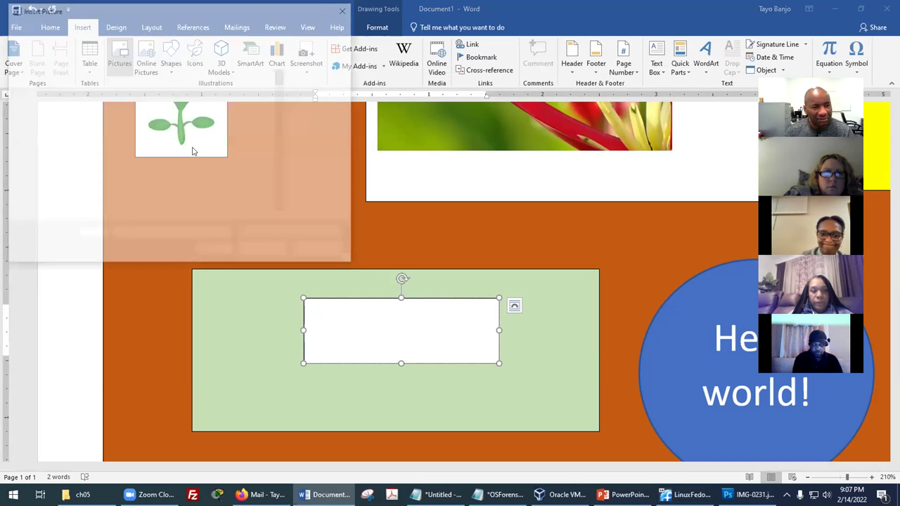
scroll(243, 181, "down", 5)
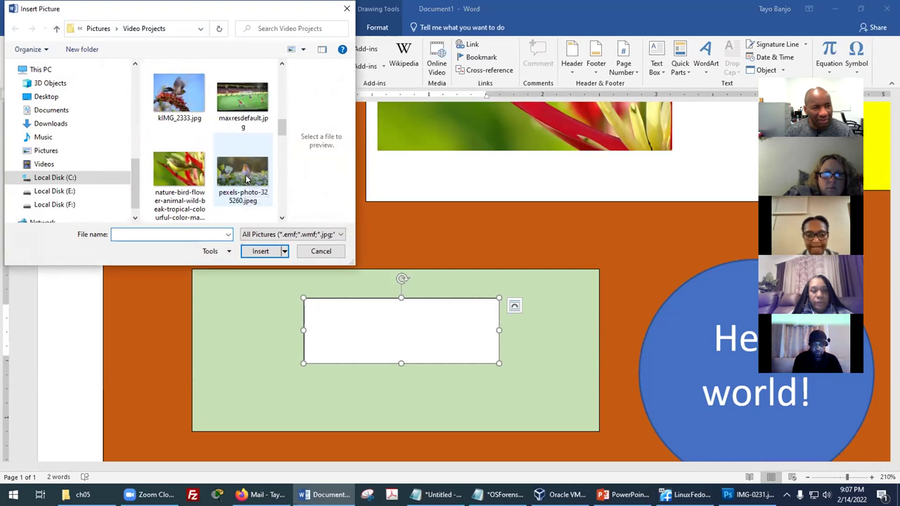
scroll(246, 181, "up", 1)
left_click(243, 88)
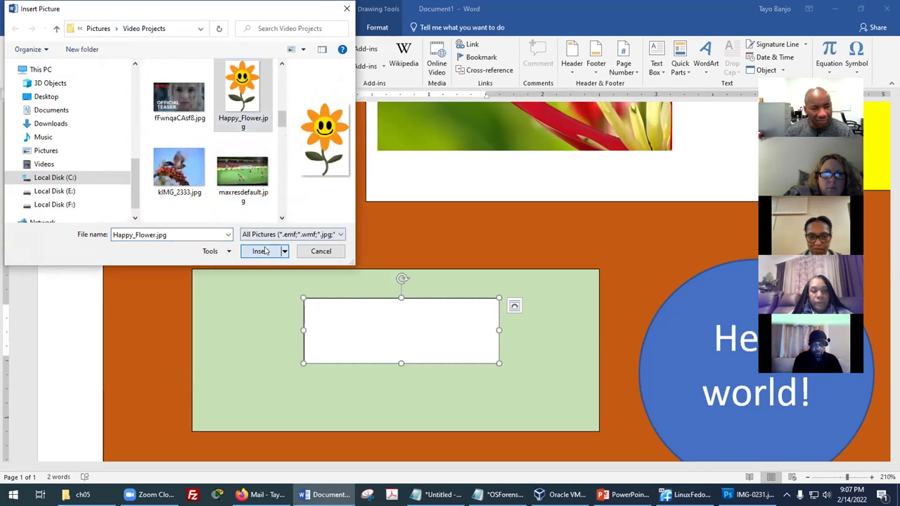
left_click(260, 251)
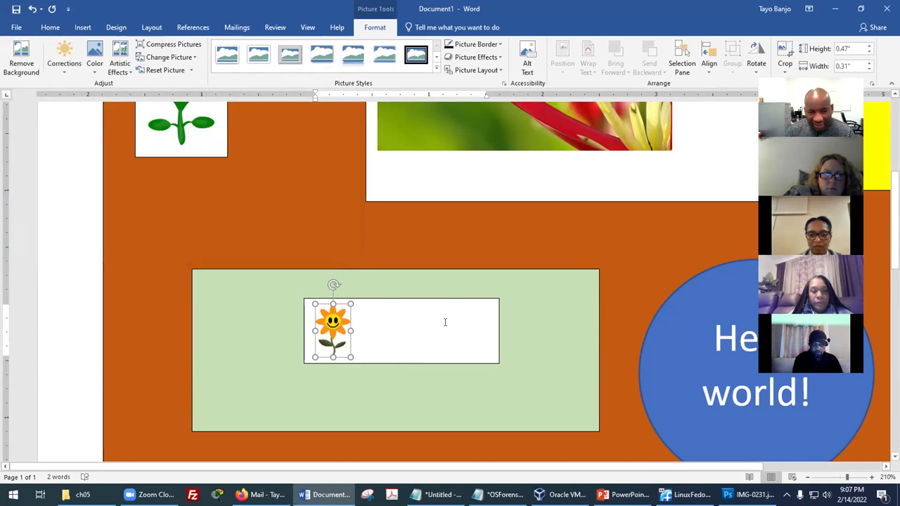
Step: Shrink the text box to fit the sunflower and place it inside the green rectangle
left_click(400, 317)
left_click(331, 315)
left_click(476, 313)
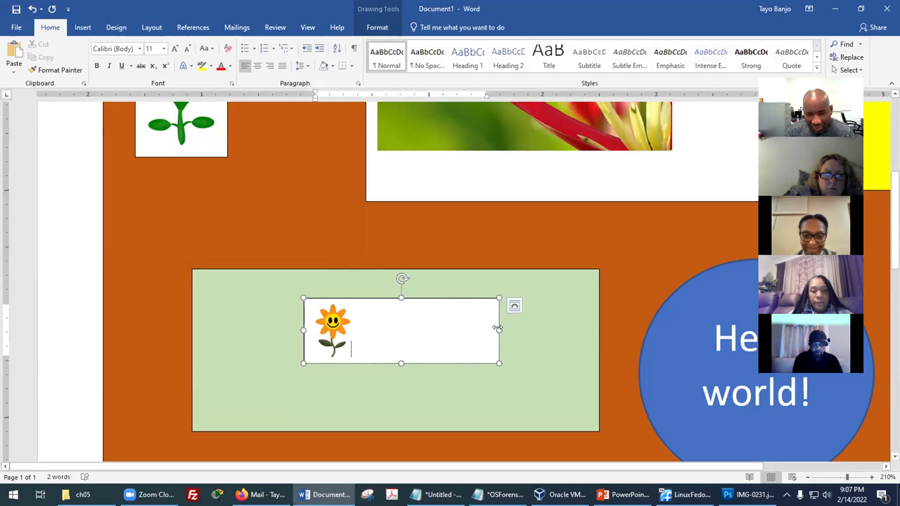
left_click_drag(497, 328, 361, 327)
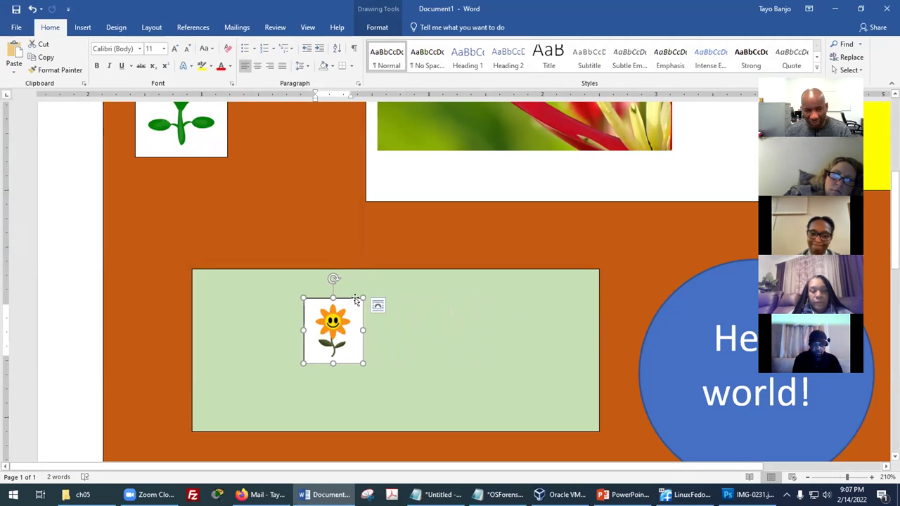
left_click_drag(340, 298, 294, 307)
left_click(259, 275)
scroll(112, 302, "down", 2)
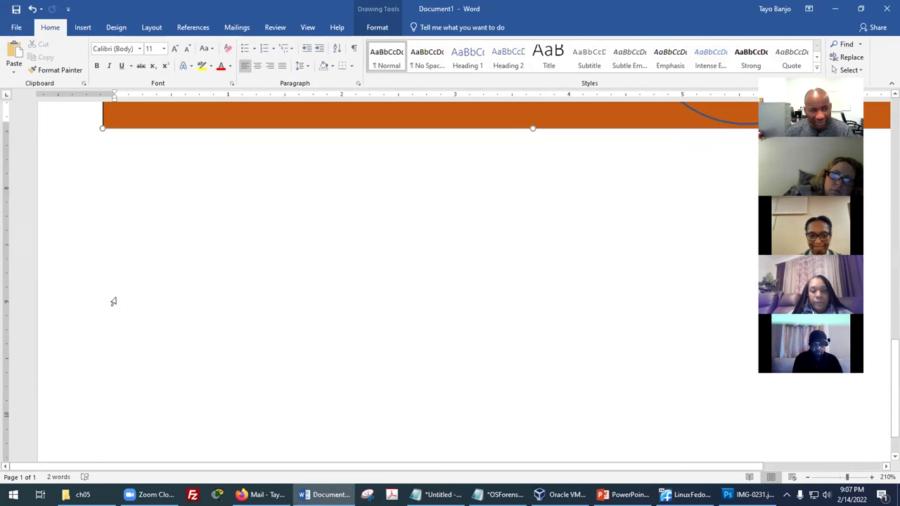
scroll(352, 276, "up", 6)
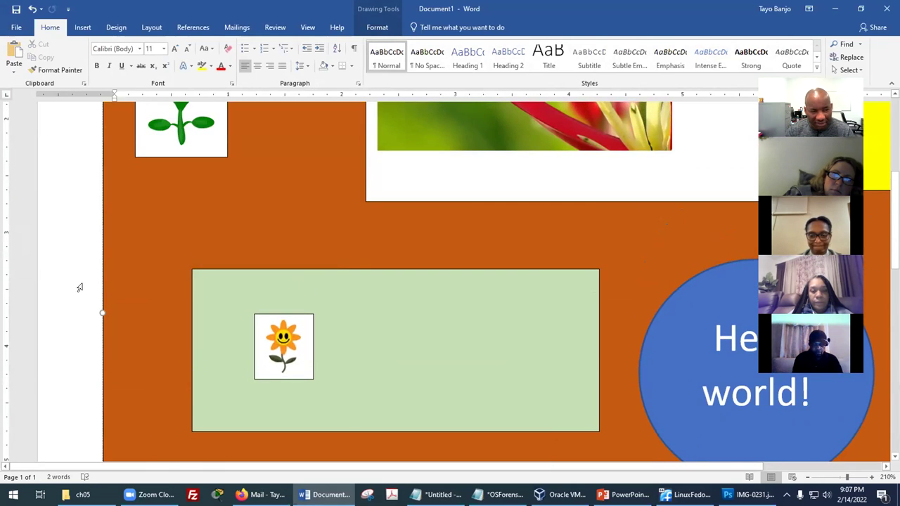
Step: Select the sunflower's box and move the green rectangle up slightly
left_click(285, 335)
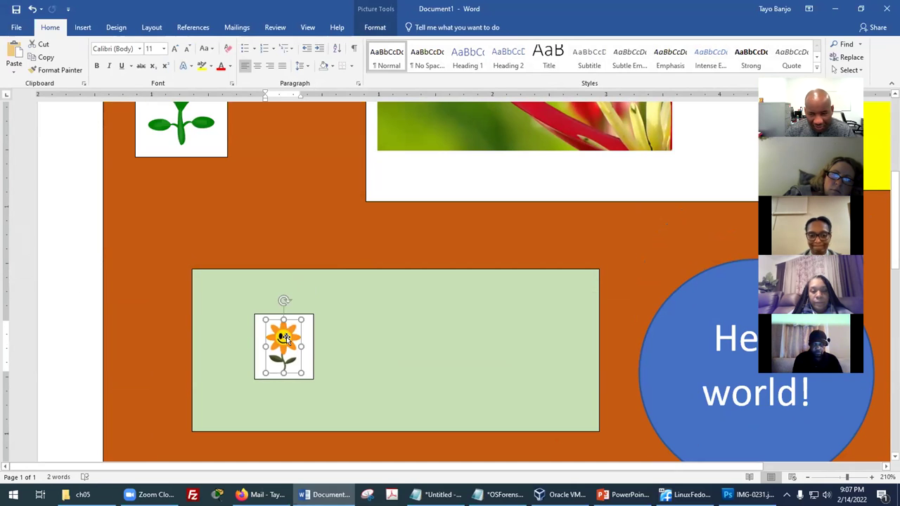
scroll(432, 350, "up", 3)
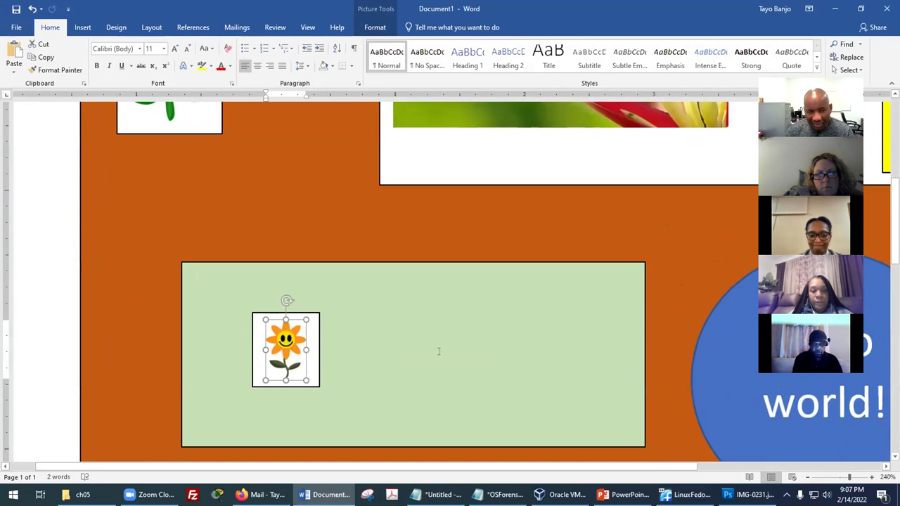
left_click(316, 317)
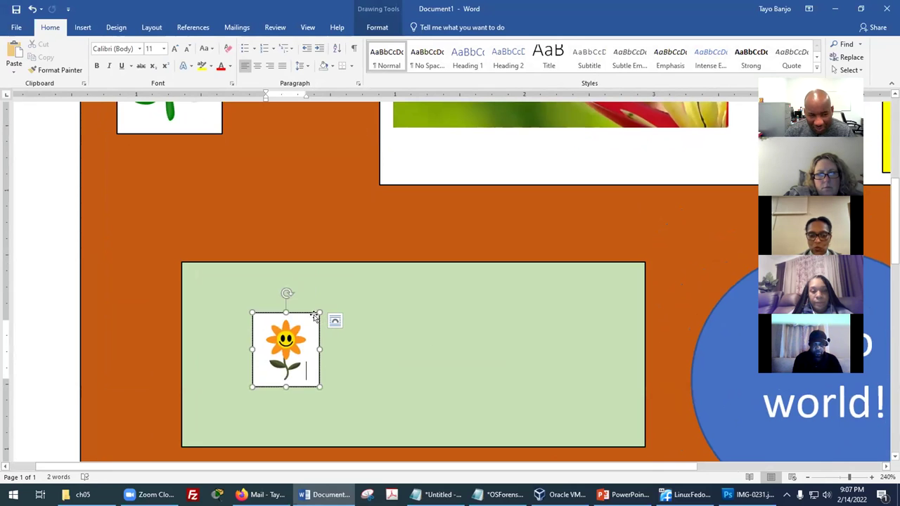
left_click(376, 288)
left_click(384, 268)
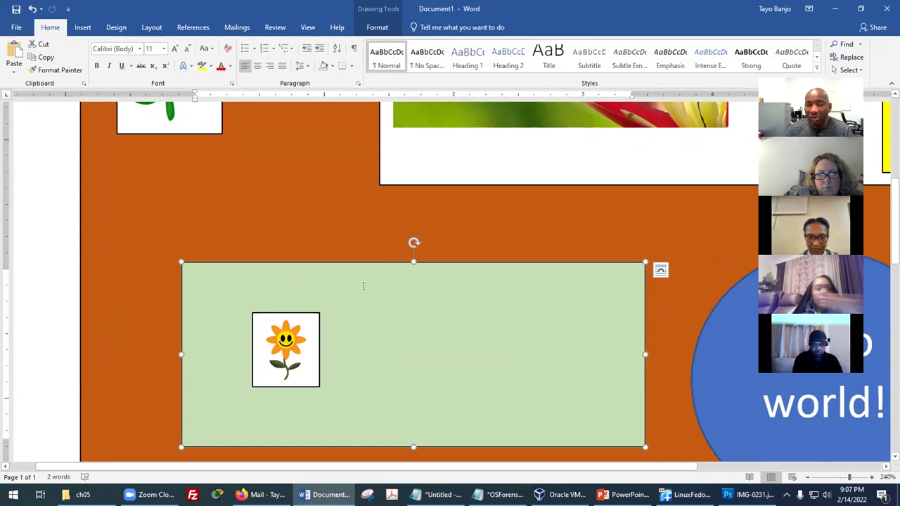
scroll(378, 267, "up", 3)
scroll(348, 259, "down", 4)
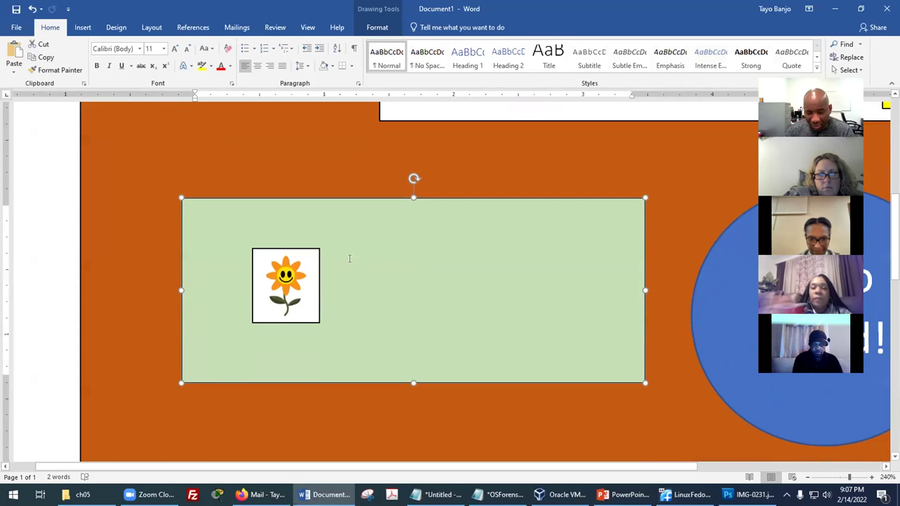
left_click_drag(346, 199, 367, 206)
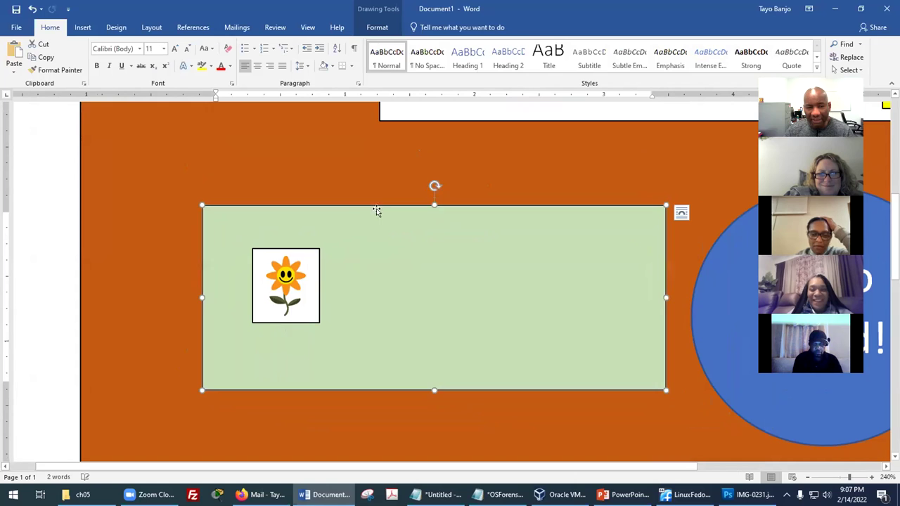
Step: Select the sunflower picture, its text box and the green rectangle in turn
left_click(294, 279)
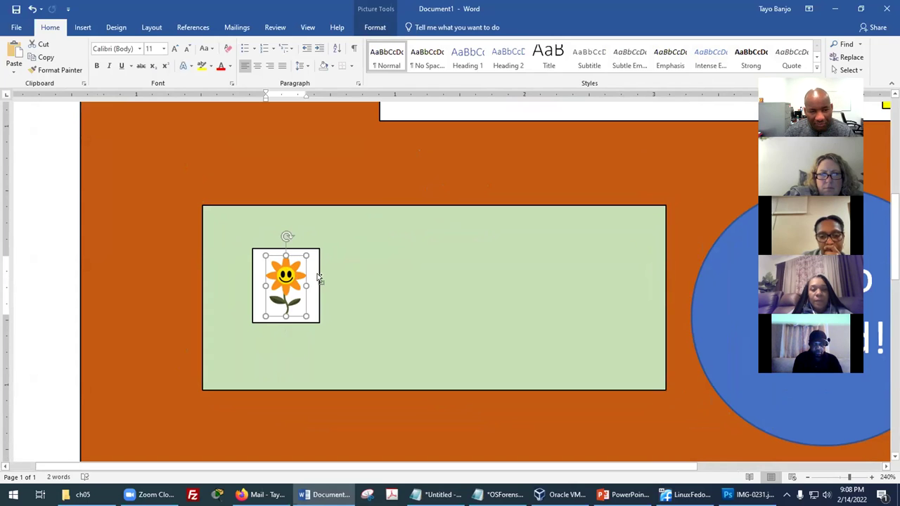
left_click(317, 272)
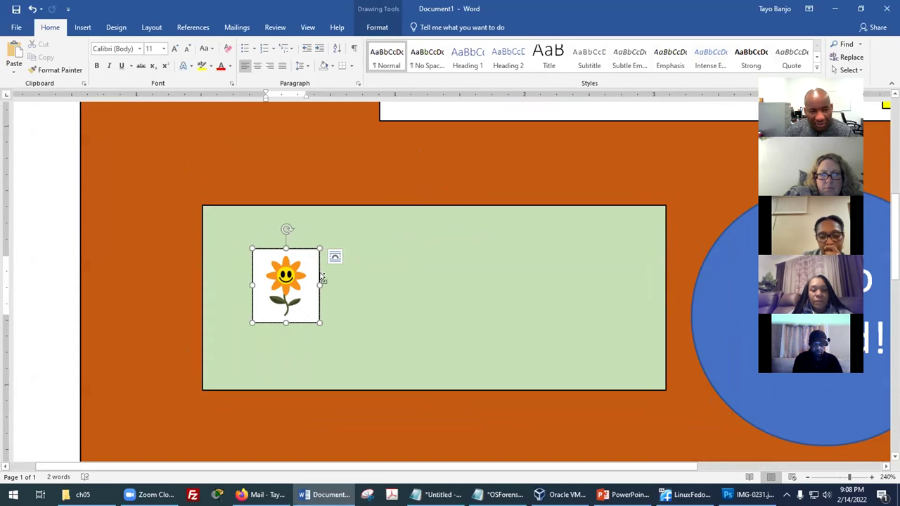
left_click(346, 251)
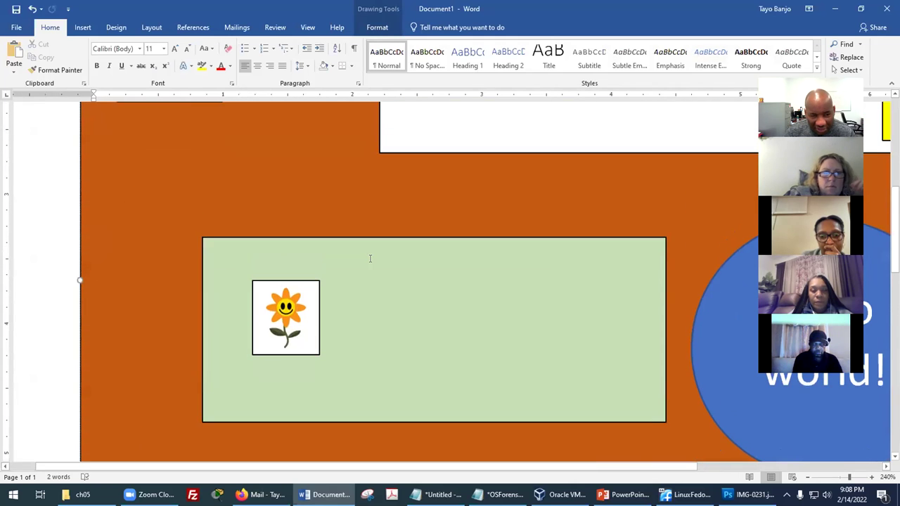
left_click(313, 290)
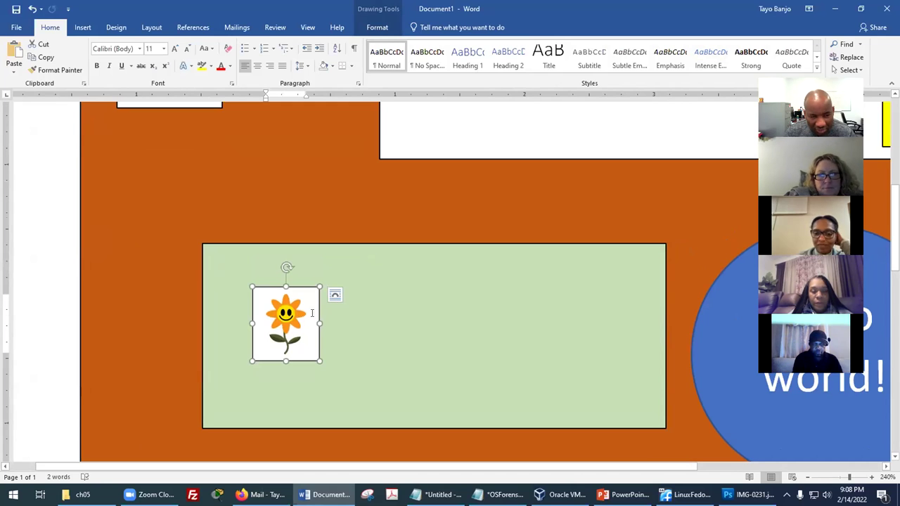
left_click(291, 314)
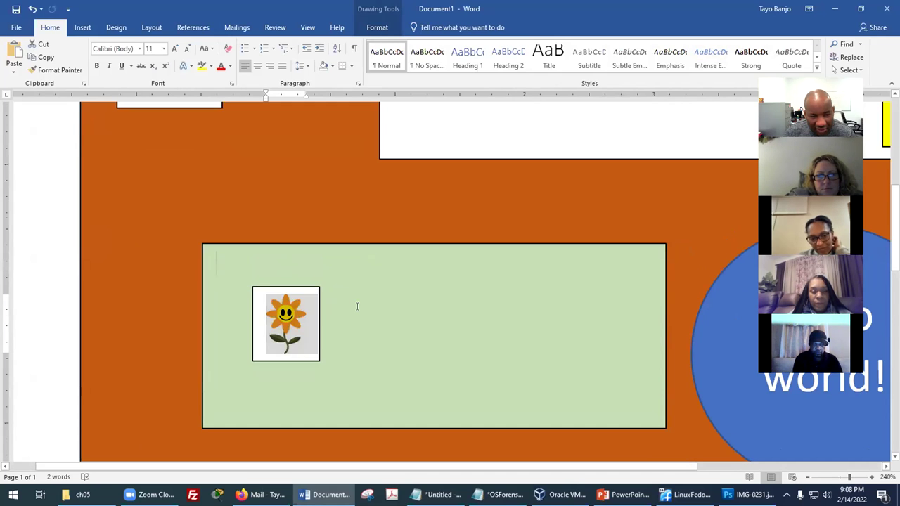
left_click(303, 303)
Step: Undo the sunflower's last move and reposition it inside the green box
left_click_drag(319, 287, 278, 316)
scroll(396, 305, "up", 3)
scroll(400, 309, "down", 4)
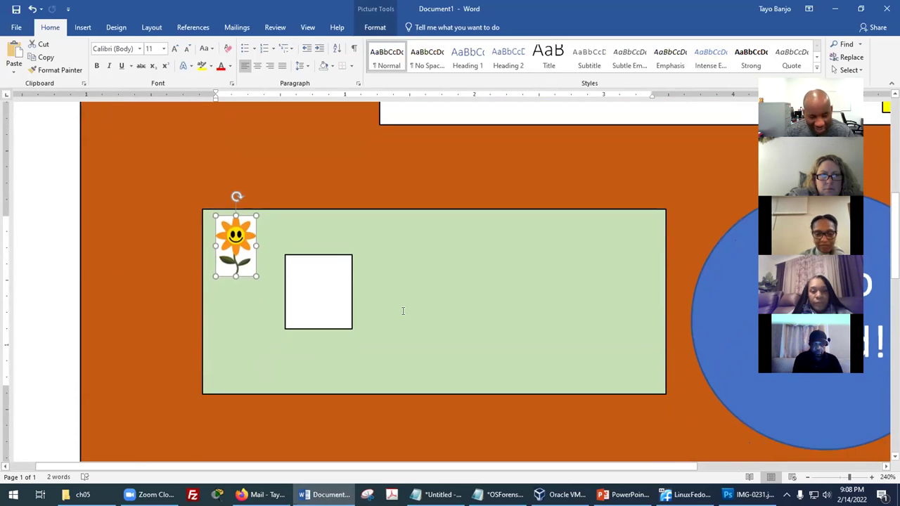
key("ctrl+z")
left_click(361, 299)
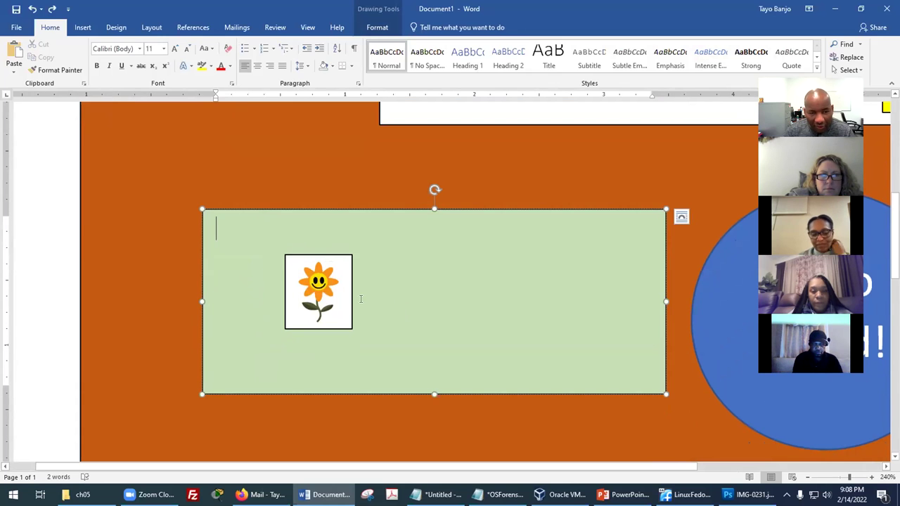
left_click(329, 282)
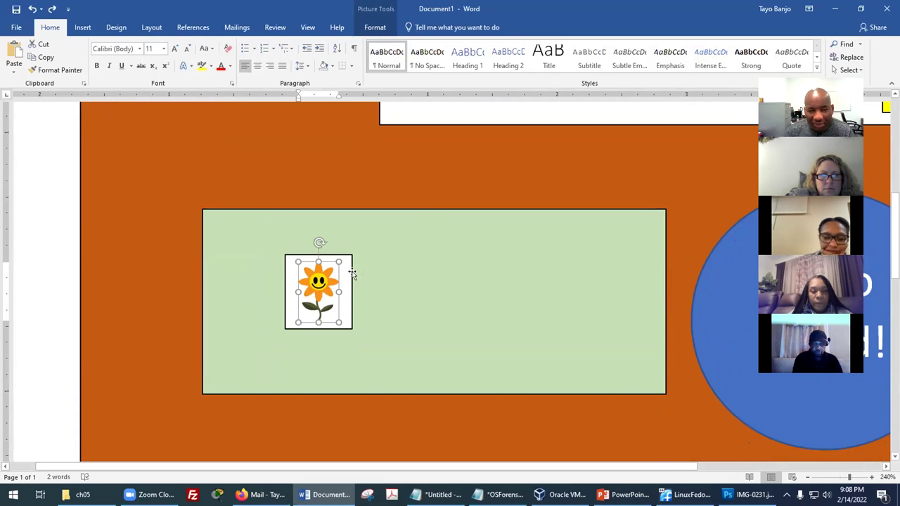
left_click_drag(349, 272, 320, 276)
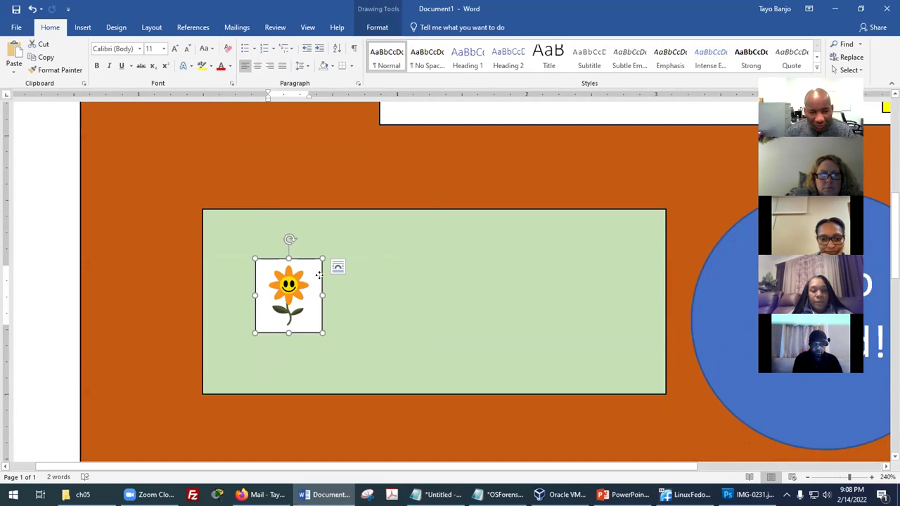
Step: Copy the sunflower picture and paste a copy onto the page
right_click(320, 276)
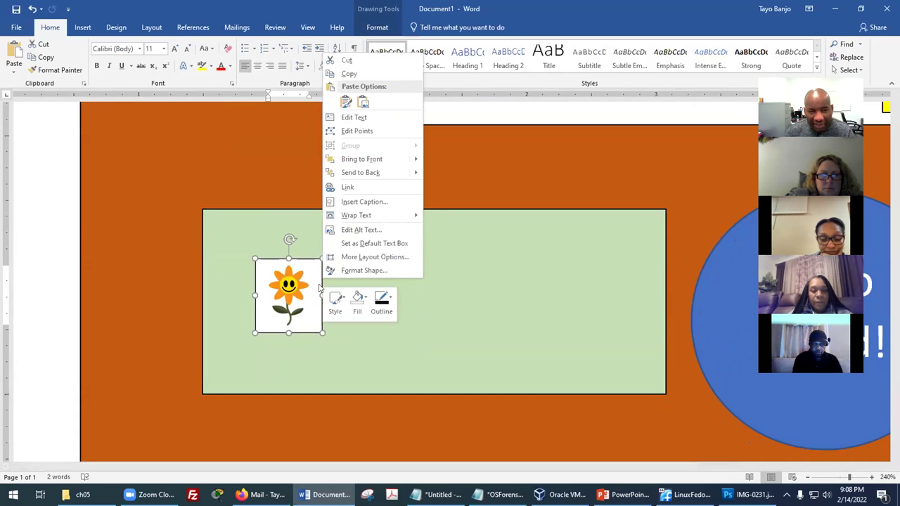
left_click(350, 74)
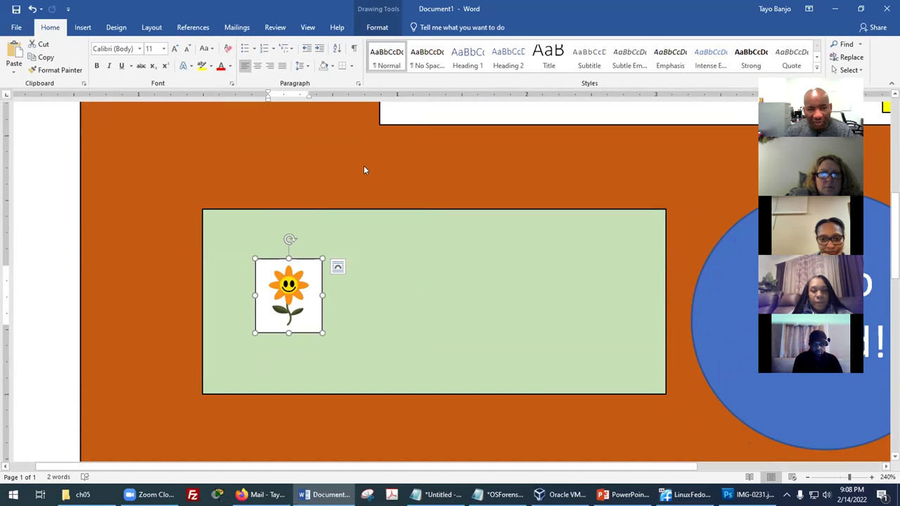
left_click(354, 221)
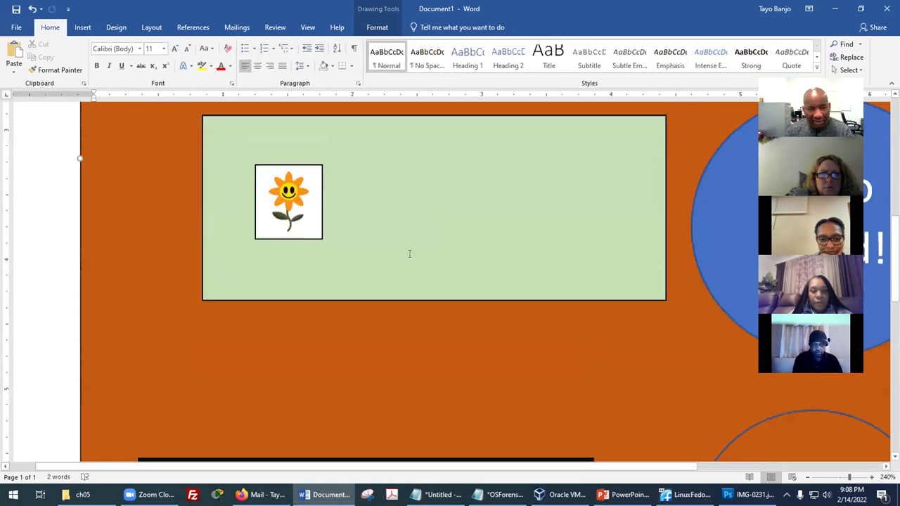
scroll(410, 254, "up", 4)
scroll(133, 296, "down", 2)
left_click(317, 299)
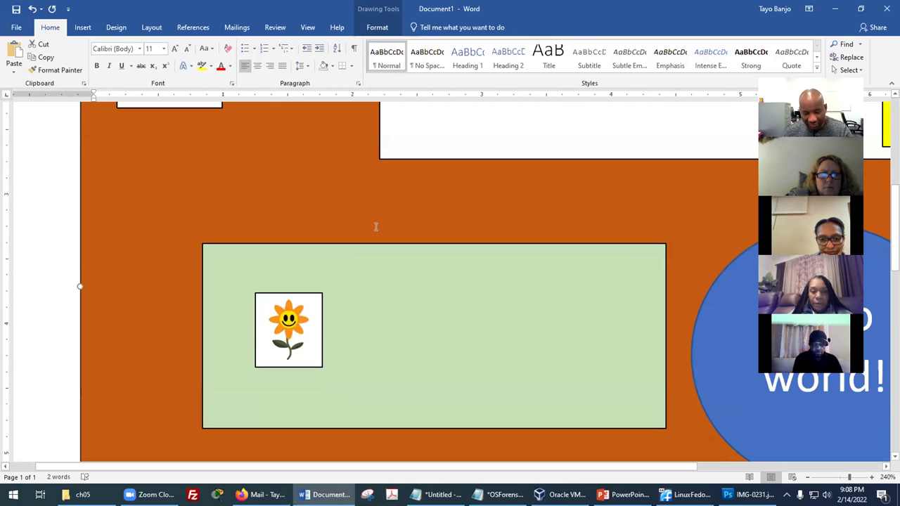
key("ctrl+v")
Step: Drag the pasted sunflower copy down into the green box
scroll(152, 209, "down", 2)
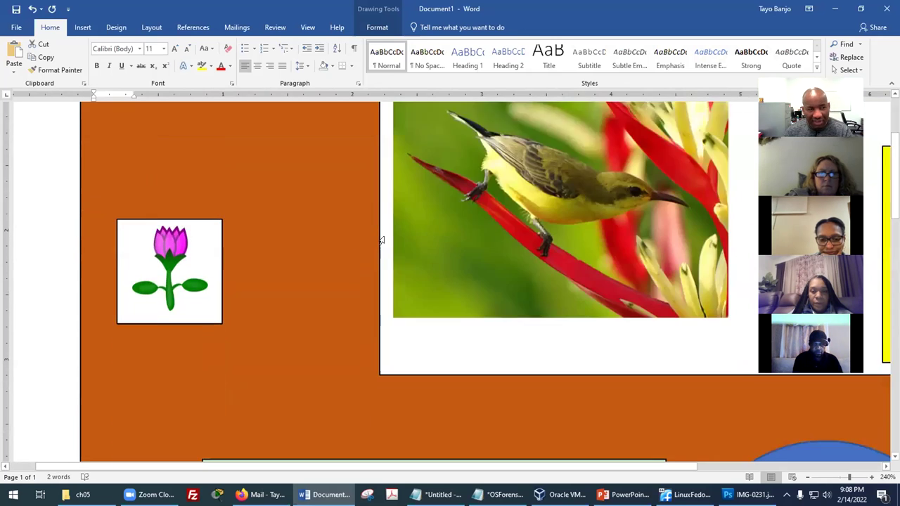
scroll(152, 209, "up", 2)
left_click_drag(145, 209, 287, 354)
scroll(282, 337, "down", 3)
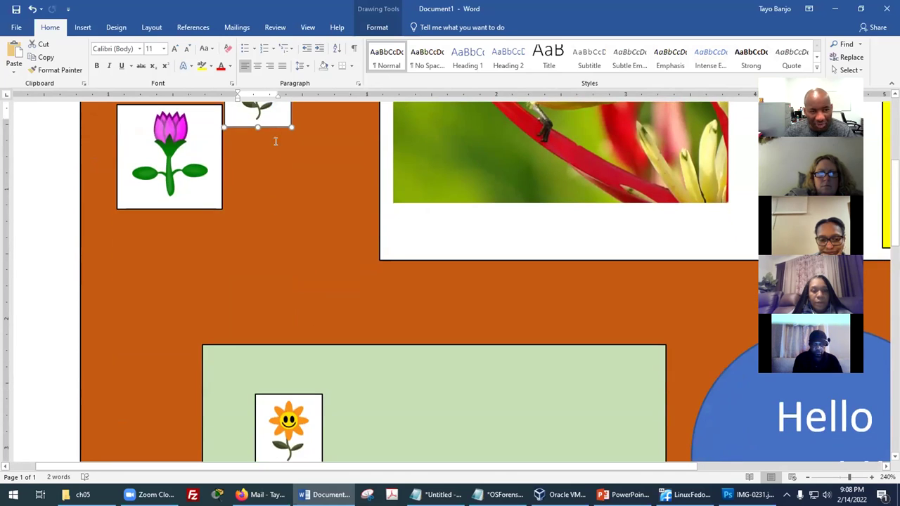
left_click_drag(275, 127, 368, 404)
scroll(369, 284, "down", 2)
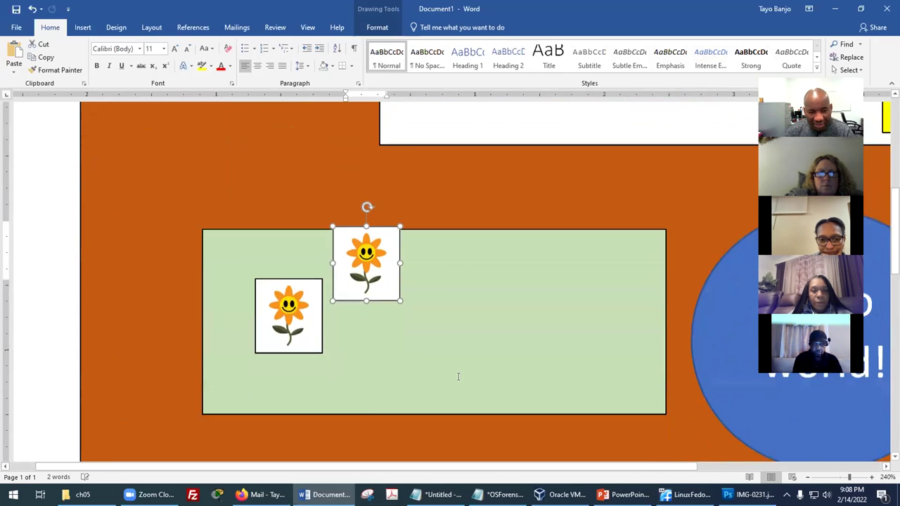
Step: Overlap the copy on the first sunflower's lower right, then add a third overlapping copy
left_click_drag(378, 284, 381, 338)
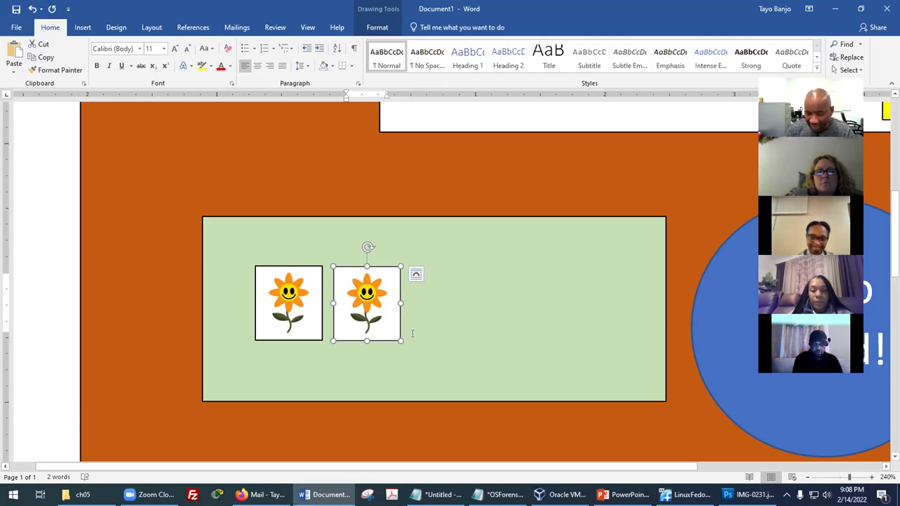
key("Up")
key("Up")
key("Up")
key("Up")
key("Up")
key("Up")
key("Up")
key("Up")
key("Up")
key("Up")
key("Left")
key("Left")
key("Left")
key("Left")
key("Left")
key("Left")
key("Left")
key("Left")
key("Left")
key("Left")
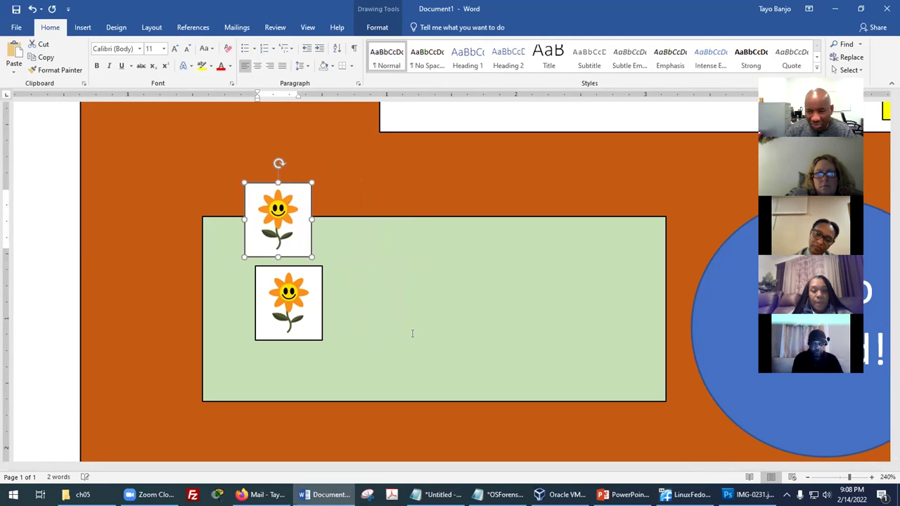
key("Right")
key("Right")
key("Right")
key("Right")
key("Right")
key("Right")
key("Right")
key("Right")
key("Right")
key("Right")
key("Right")
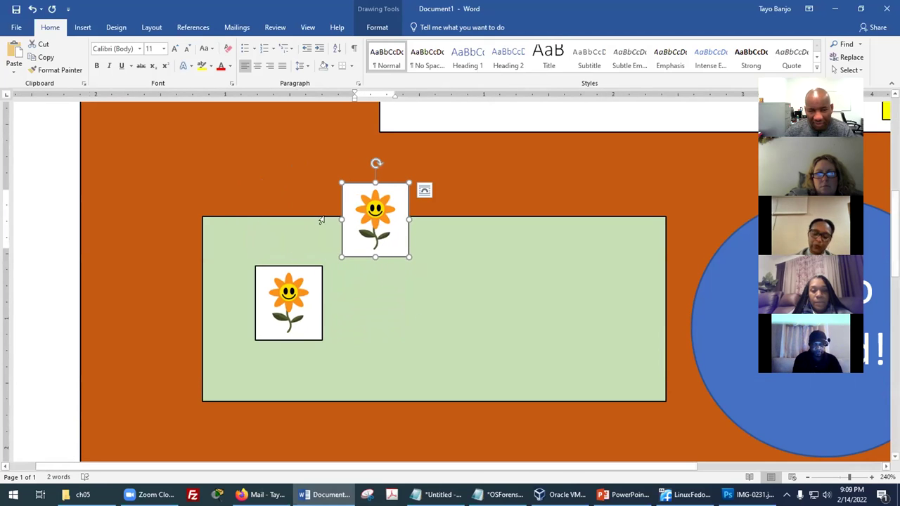
left_click_drag(406, 190, 378, 296)
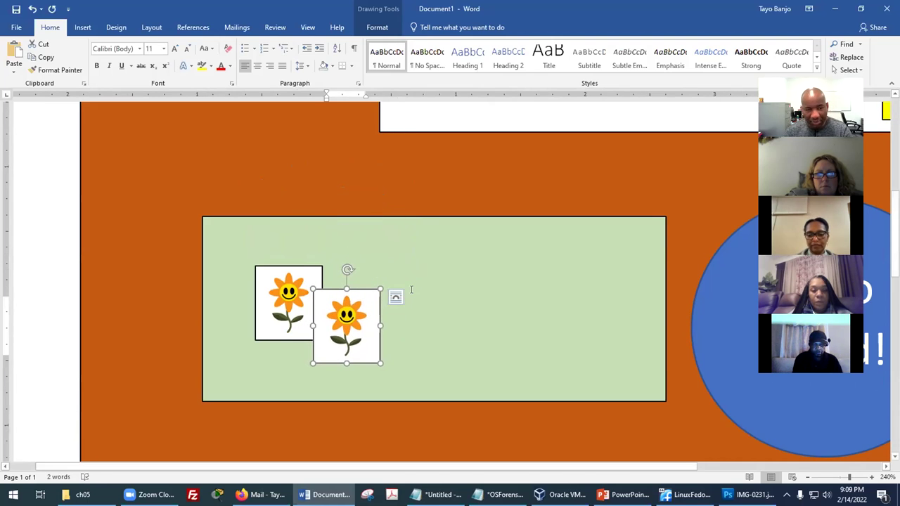
key("ctrl+d")
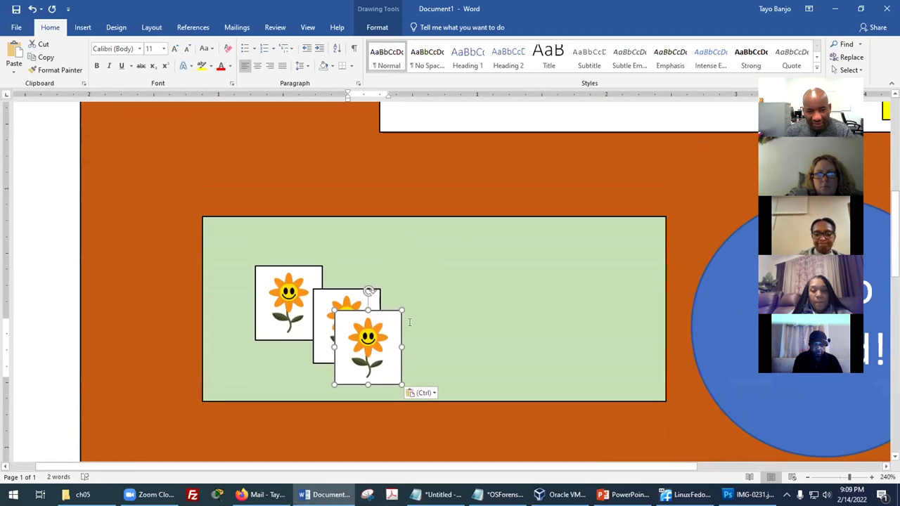
left_click_drag(397, 329, 423, 269)
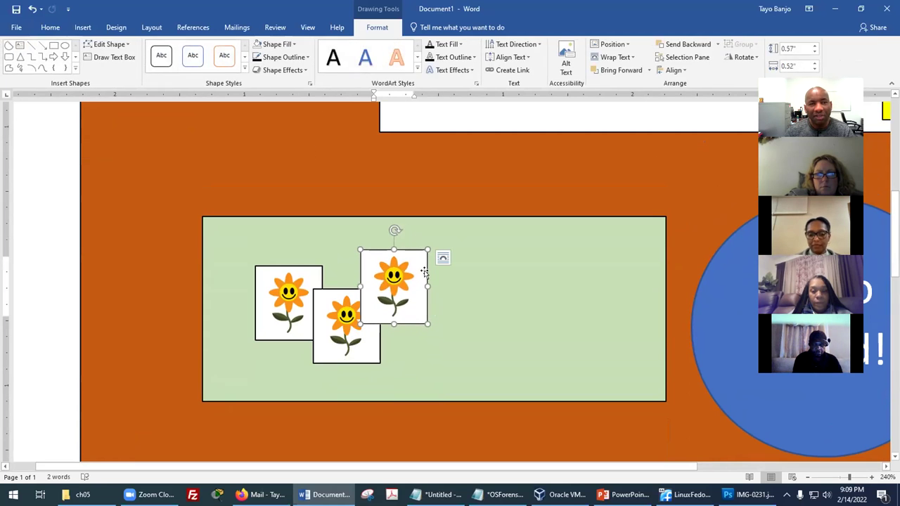
Step: Give the third and second sunflower pictures an outer drop shadow preset
left_click(285, 70)
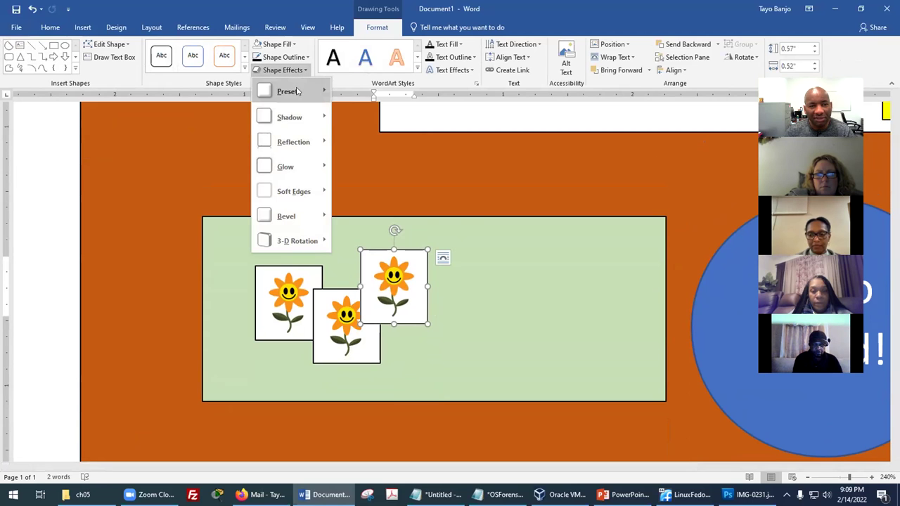
mouse_move(301, 117)
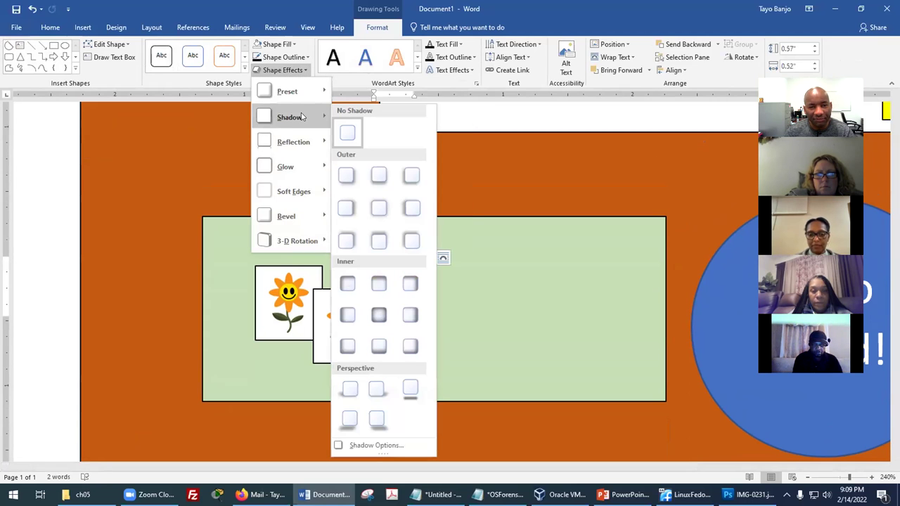
left_click(412, 177)
left_click(482, 395)
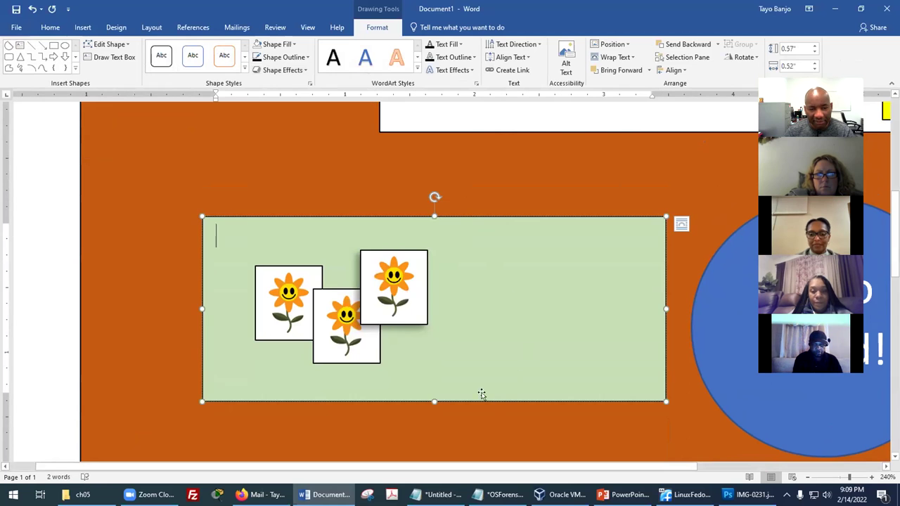
left_click(421, 322)
left_click(378, 361)
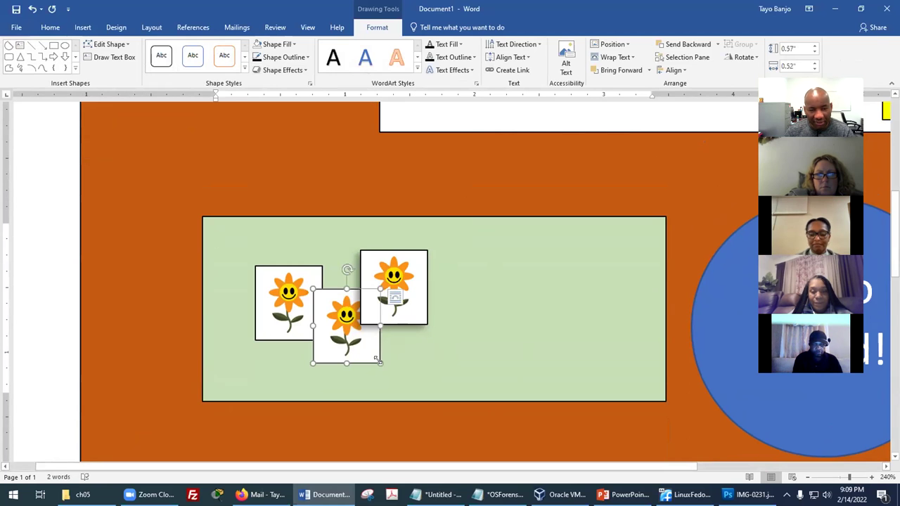
left_click(280, 70)
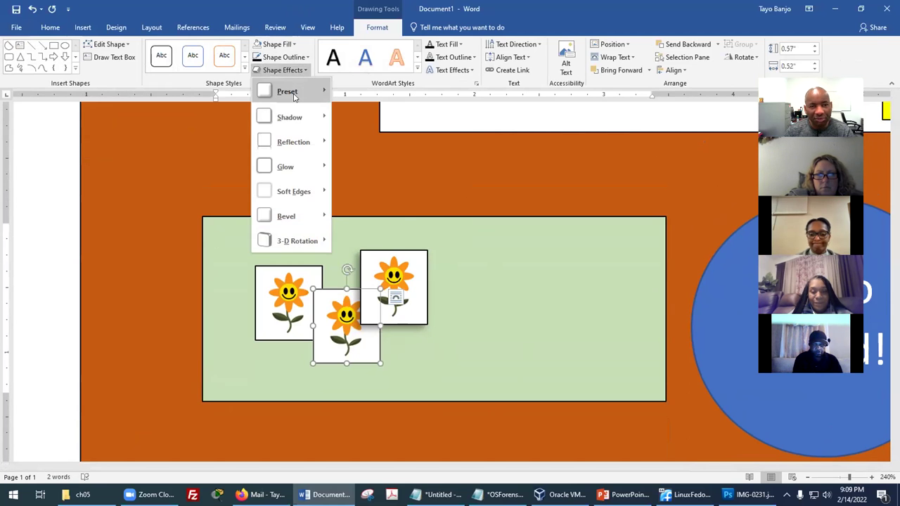
left_click(539, 219)
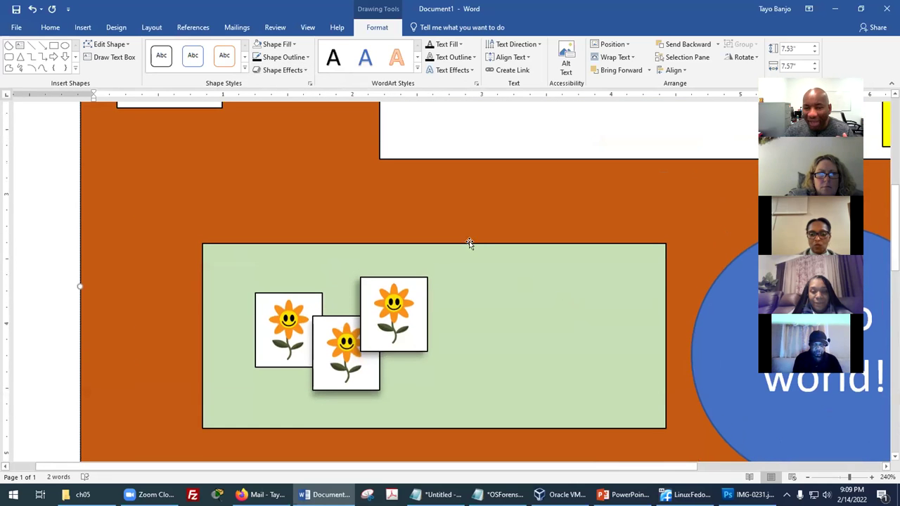
scroll(499, 229, "down", 1)
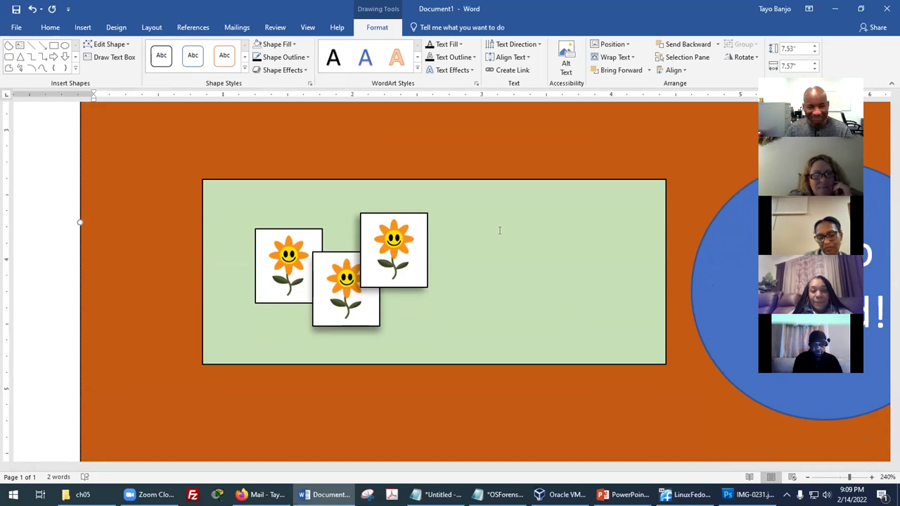
scroll(500, 230, "down", 7)
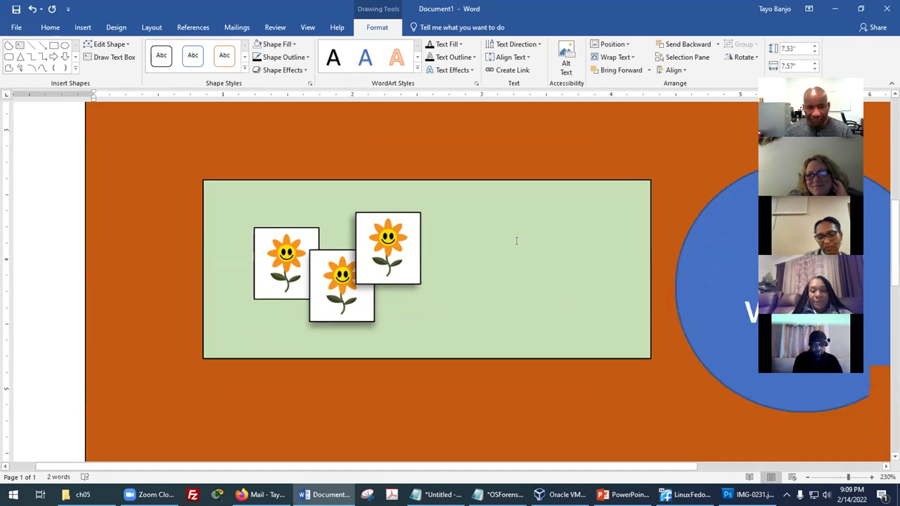
scroll(512, 242, "down", 6)
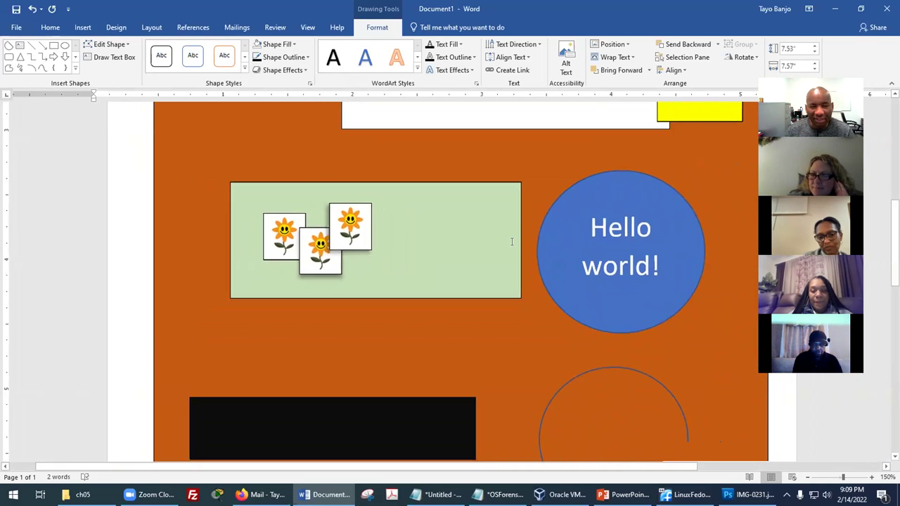
scroll(512, 244, "up", 1)
scroll(512, 244, "down", 2)
scroll(512, 244, "up", 5)
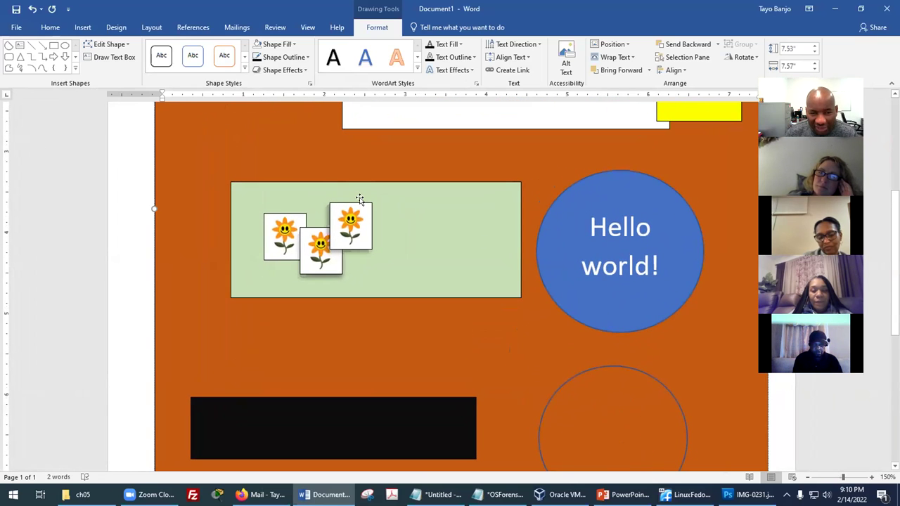
left_click_drag(360, 200, 482, 190)
left_click_drag(310, 228, 367, 228)
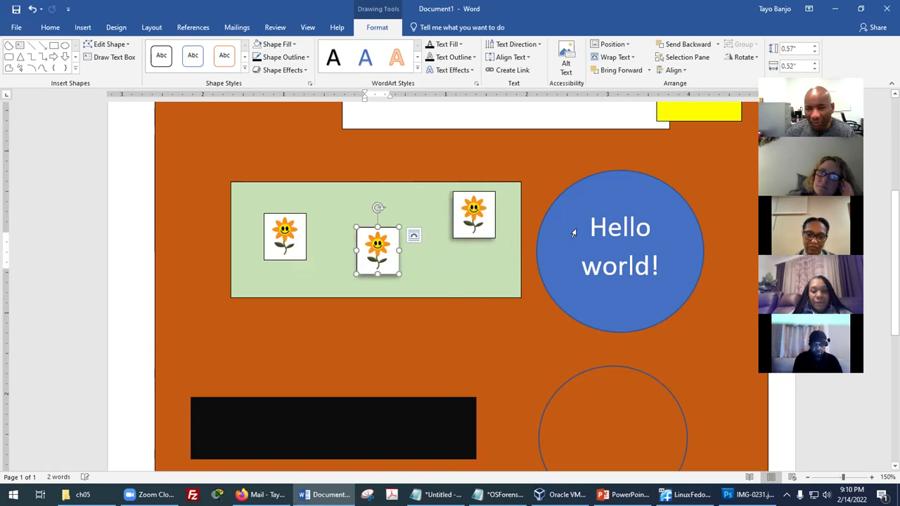
double_click(619, 228)
mouse_move(620, 180)
left_mouse_down()
mouse_move(597, 284)
mouse_move(387, 196)
mouse_move(261, 185)
mouse_move(469, 213)
mouse_move(589, 210)
mouse_move(476, 177)
mouse_move(631, 190)
left_mouse_up()
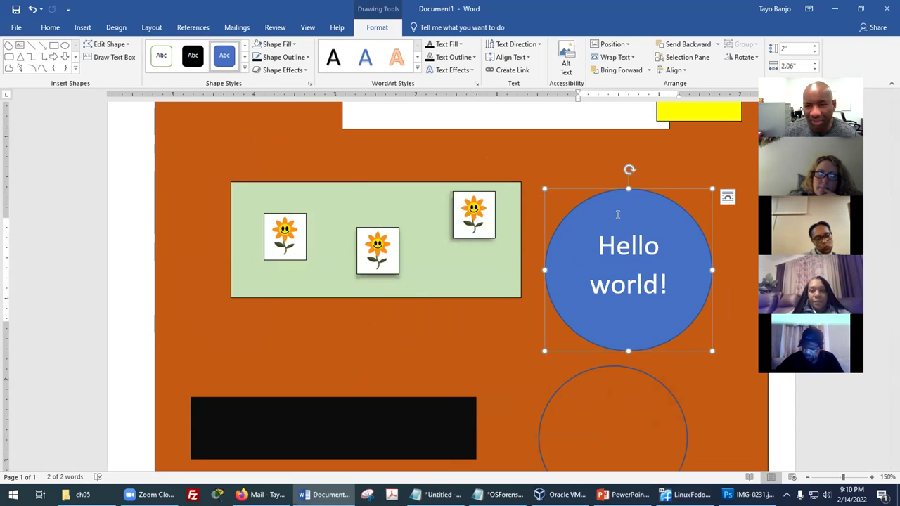
left_click(559, 167)
scroll(556, 172, "down", 5)
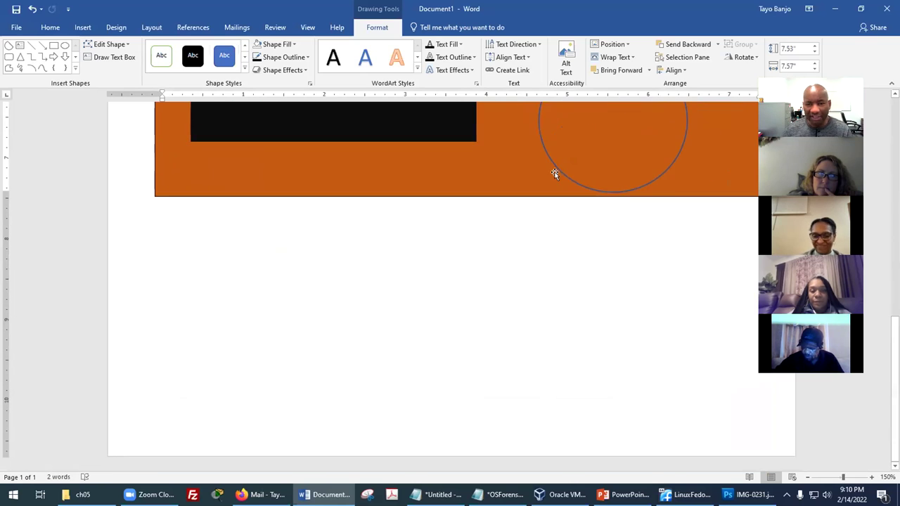
scroll(566, 183, "up", 6)
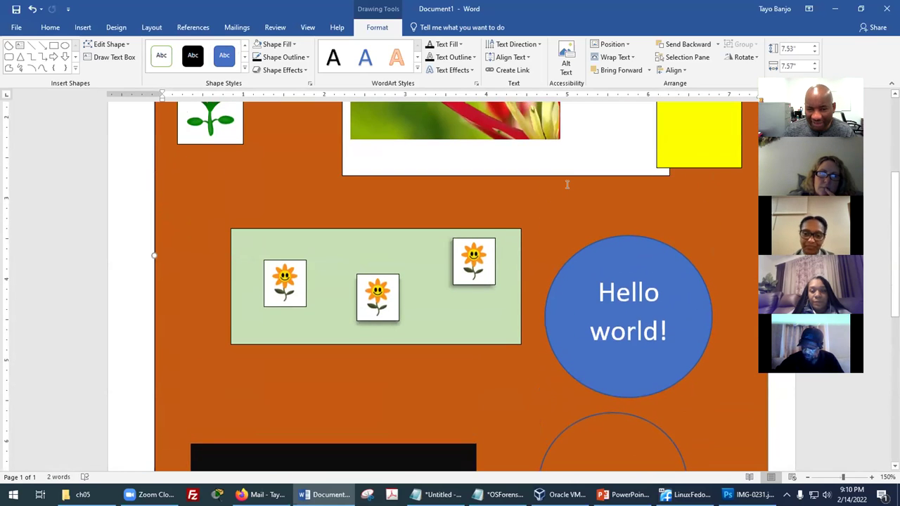
scroll(568, 184, "down", 1)
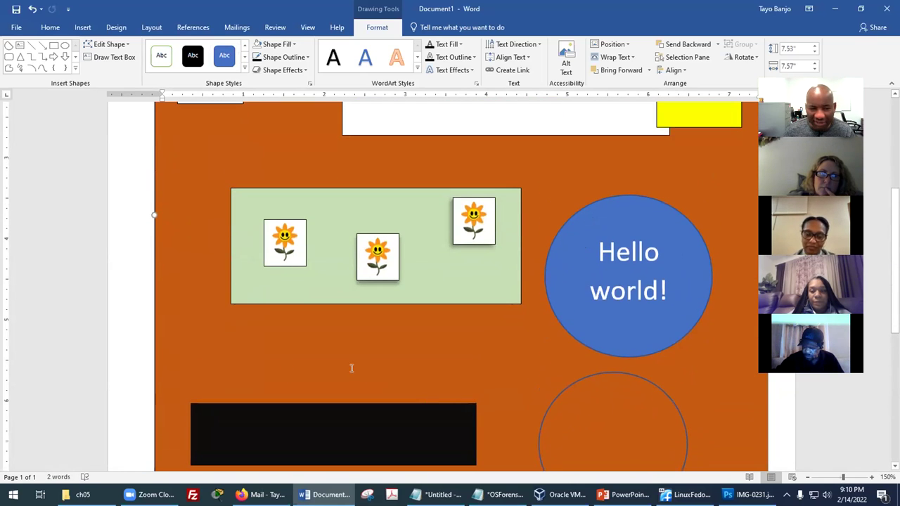
scroll(352, 362, "down", 7, "ctrl")
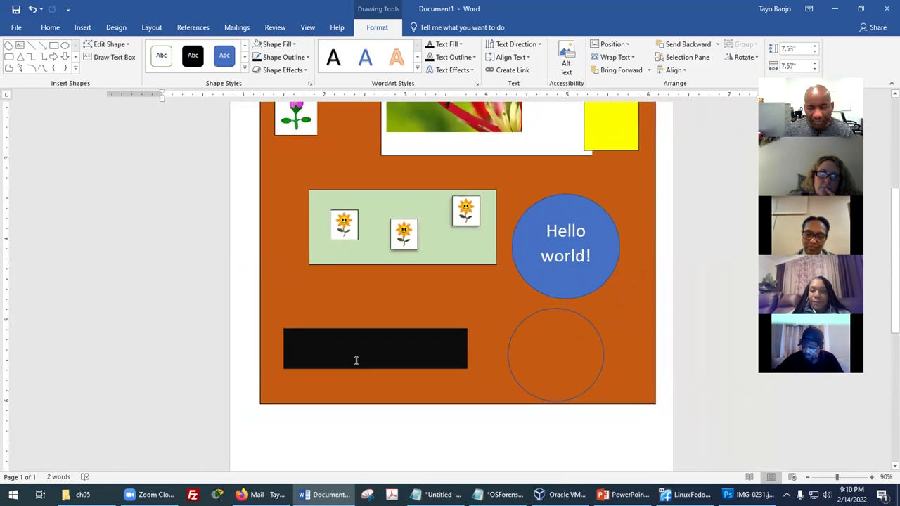
scroll(653, 344, "up", 2)
scroll(654, 342, "down", 1)
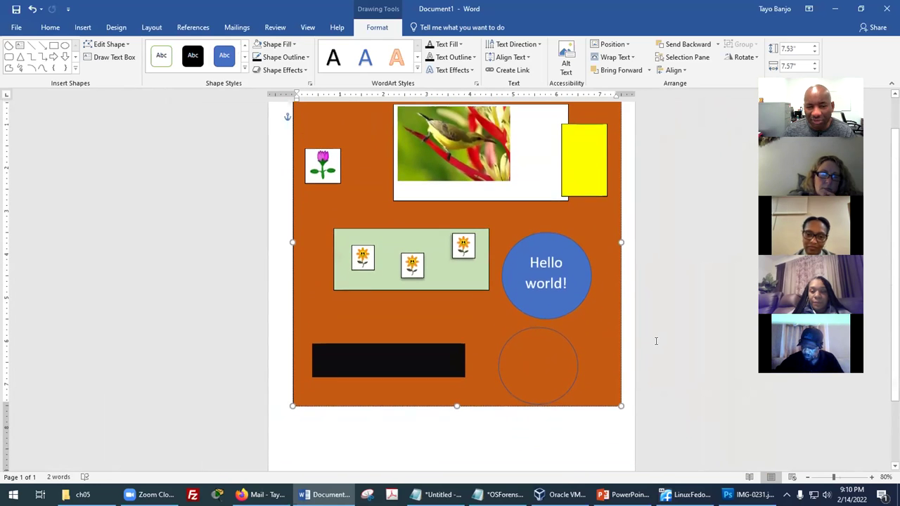
left_click(436, 445)
scroll(647, 402, "up", 1)
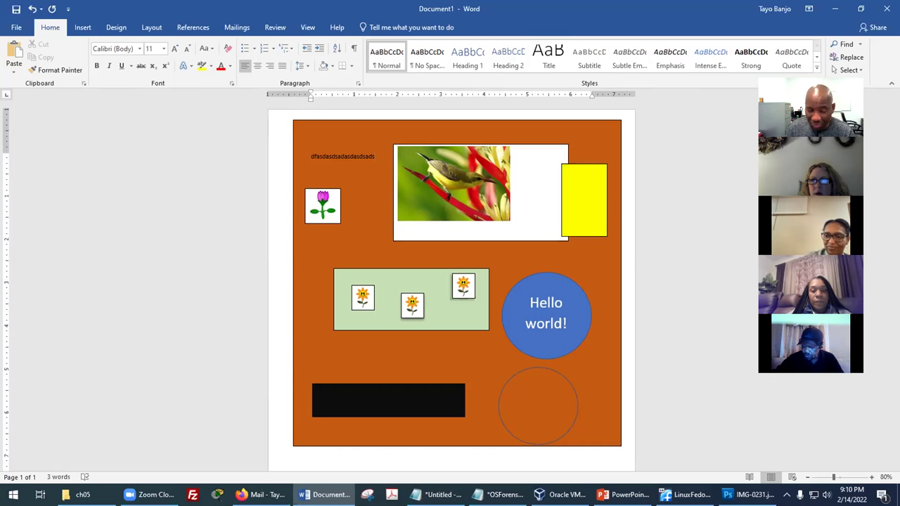
Step: Move the black rectangle up under the green box and type "It's a good day!" in it
left_click(393, 401)
left_click_drag(398, 383, 400, 351)
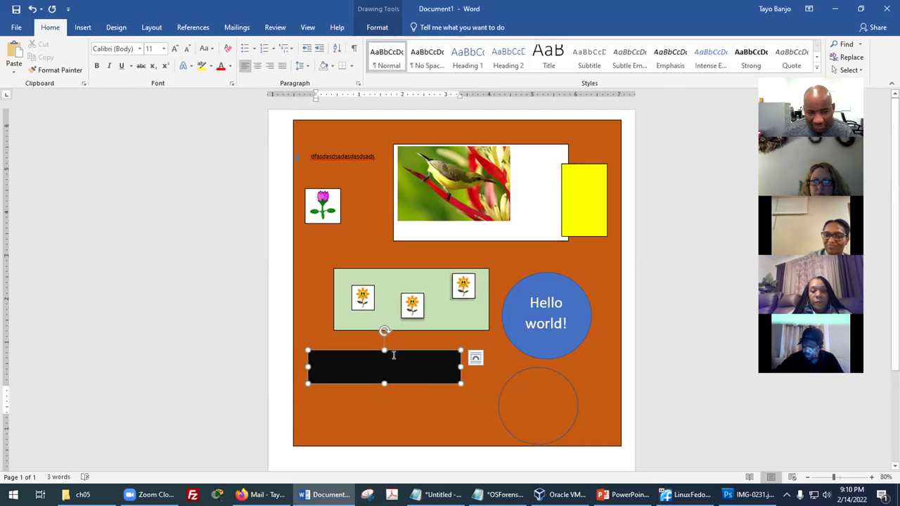
scroll(406, 370, "up", 7)
scroll(407, 373, "up", 2)
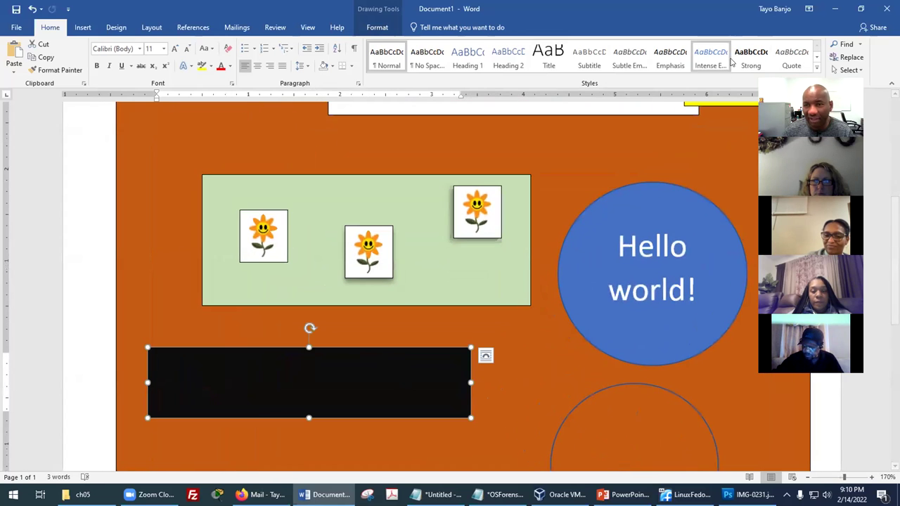
left_click_drag(320, 347, 347, 324)
left_click(349, 341)
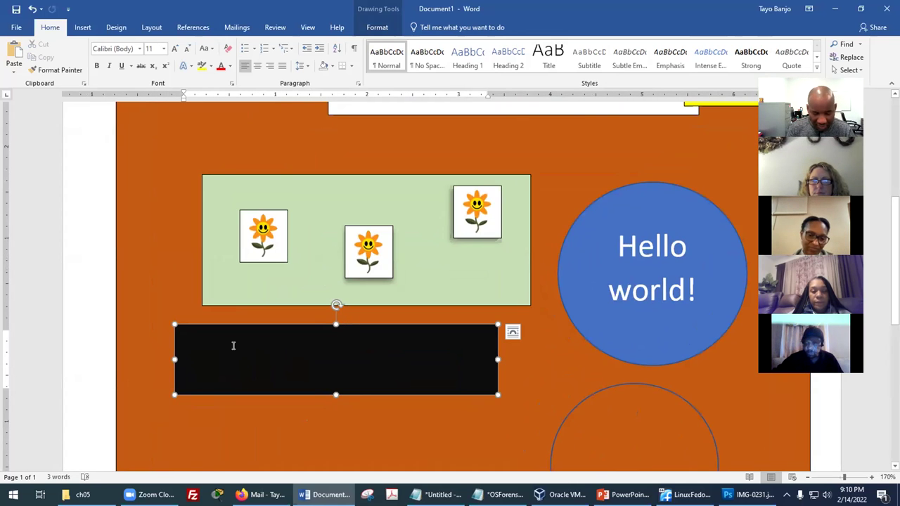
type("i")
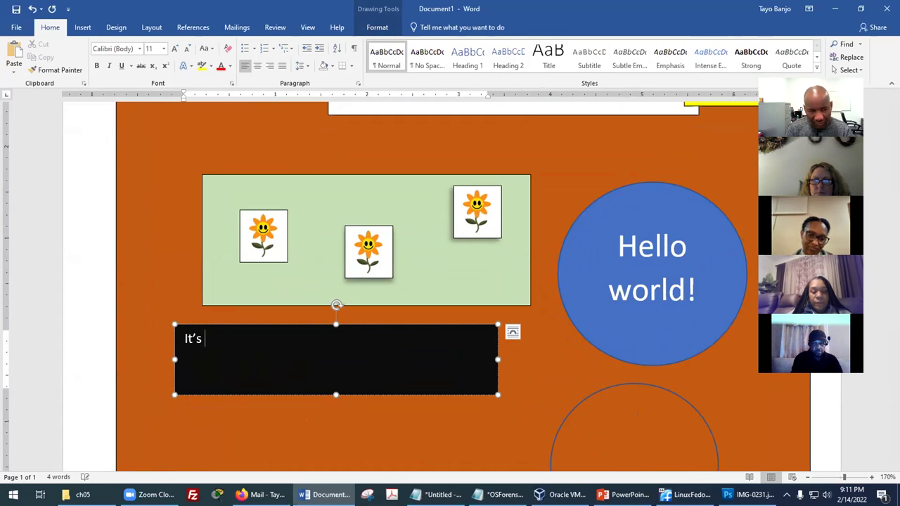
type("t's a good daty!")
key("BackSpace")
key("BackSpace")
key("BackSpace")
Step: Enlarge the word 'good' with five font-size steps and centre the text in the black box
type("y!")
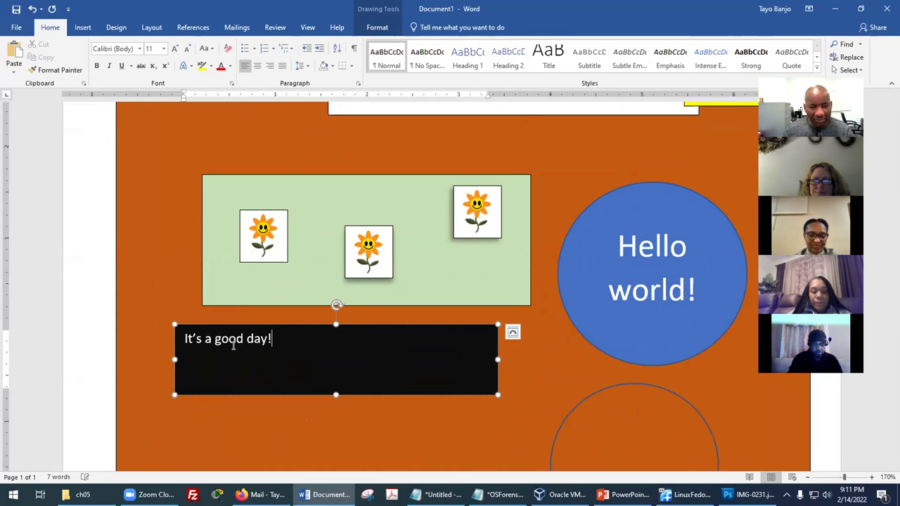
left_click(392, 432)
scroll(378, 251, "down", 6)
scroll(366, 249, "up", 3)
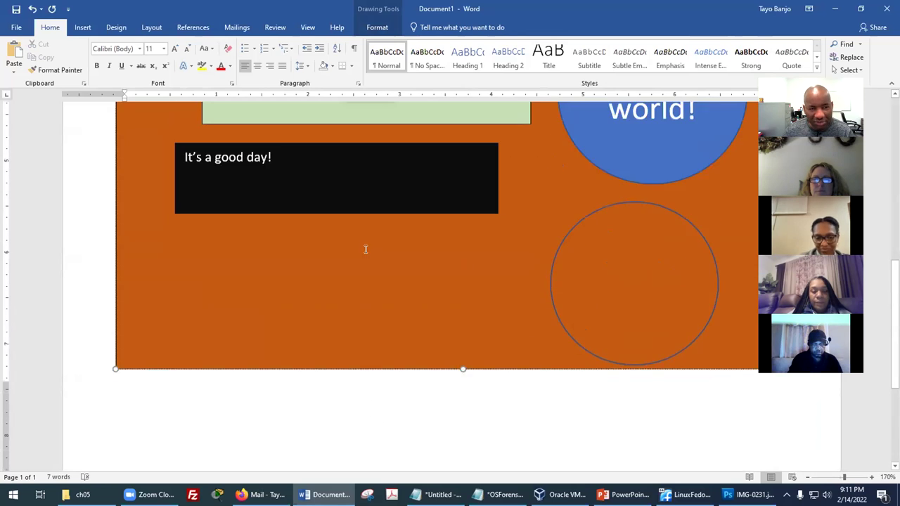
scroll(366, 249, "up", 4)
left_click(226, 312)
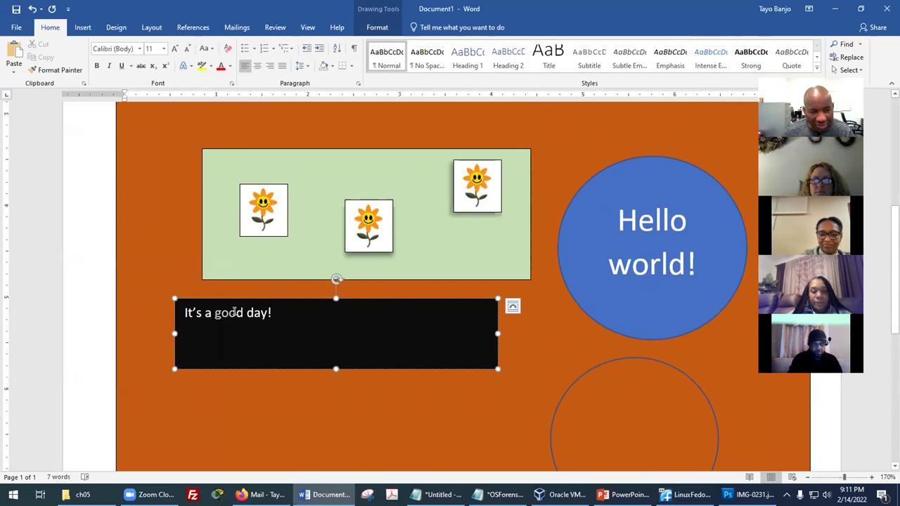
double_click(234, 312)
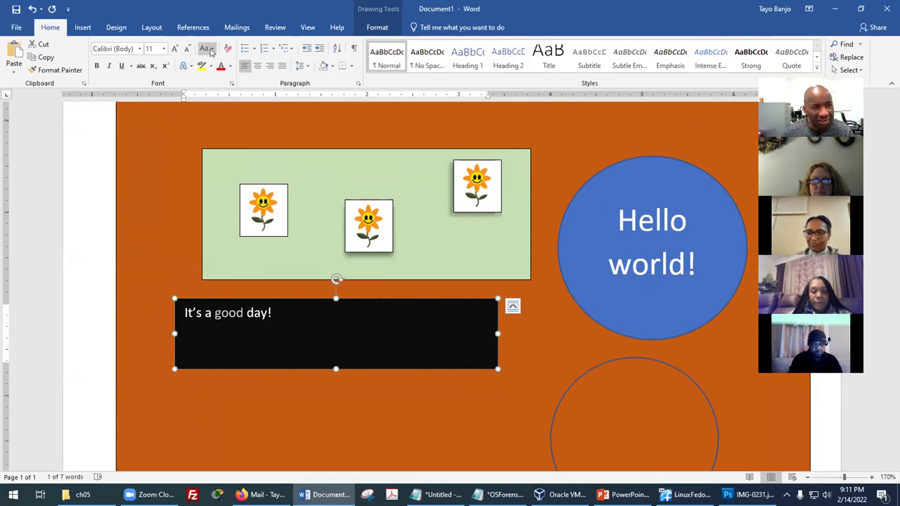
left_click(175, 49)
left_click(176, 49)
left_click(176, 50)
left_click(175, 49)
left_click(175, 49)
left_click(175, 50)
left_click(175, 50)
left_click(175, 49)
left_click(356, 329)
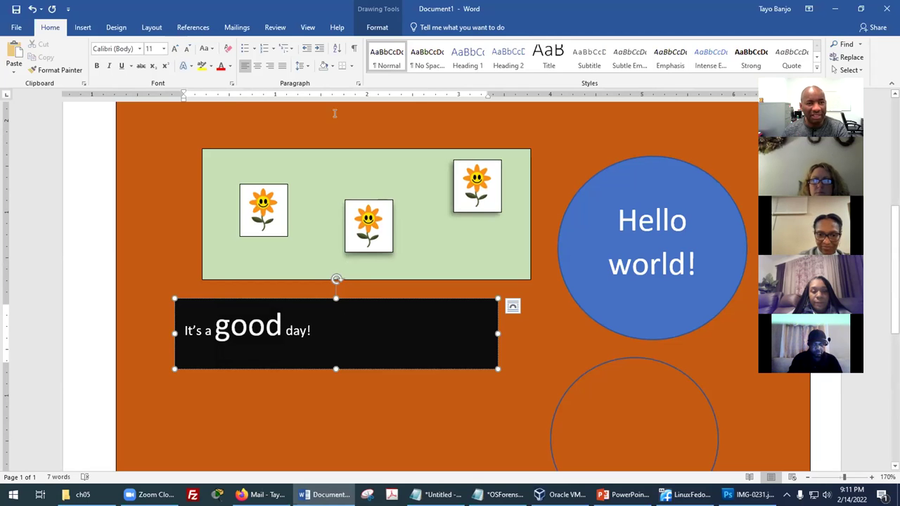
left_click(258, 66)
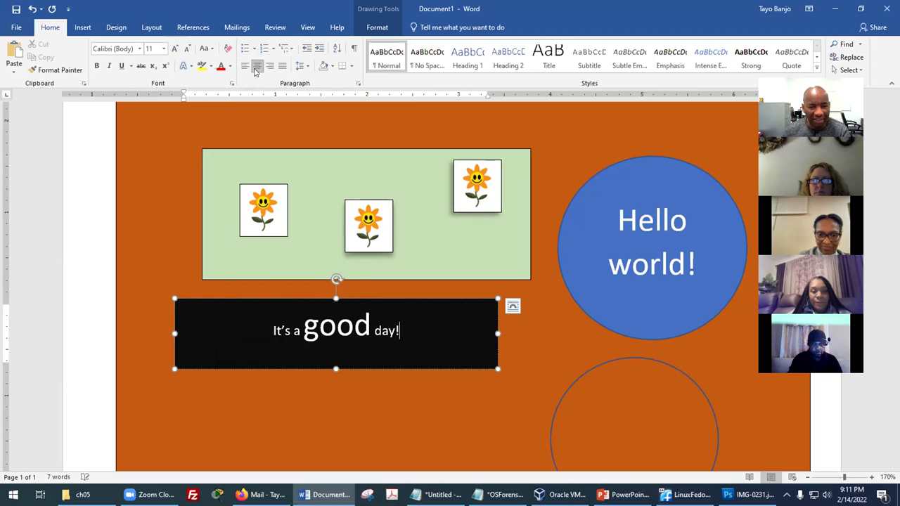
Step: Nudge the 'It's a good day!' text box slightly into a new position
left_click(528, 352)
scroll(531, 354, "down", 5)
scroll(533, 355, "up", 4)
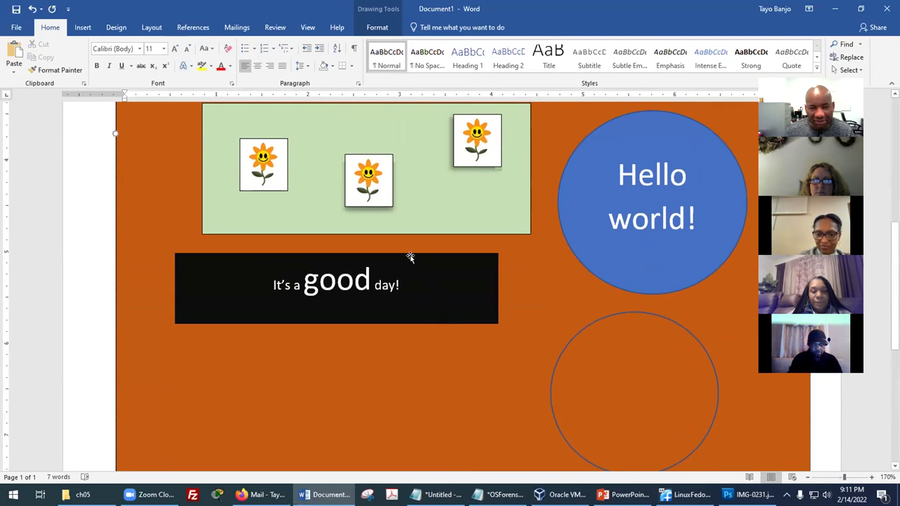
left_click_drag(410, 254, 432, 275)
left_click(540, 319)
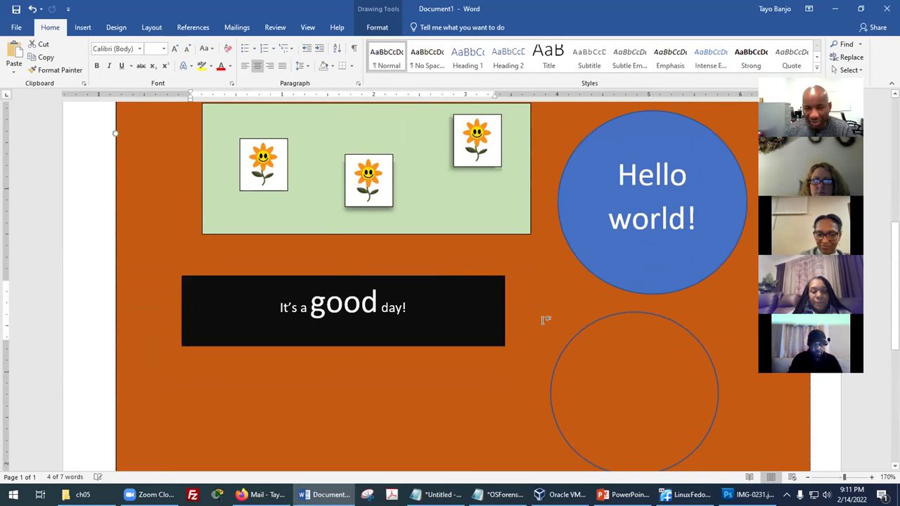
scroll(597, 295, "down", 5)
scroll(596, 296, "up", 5)
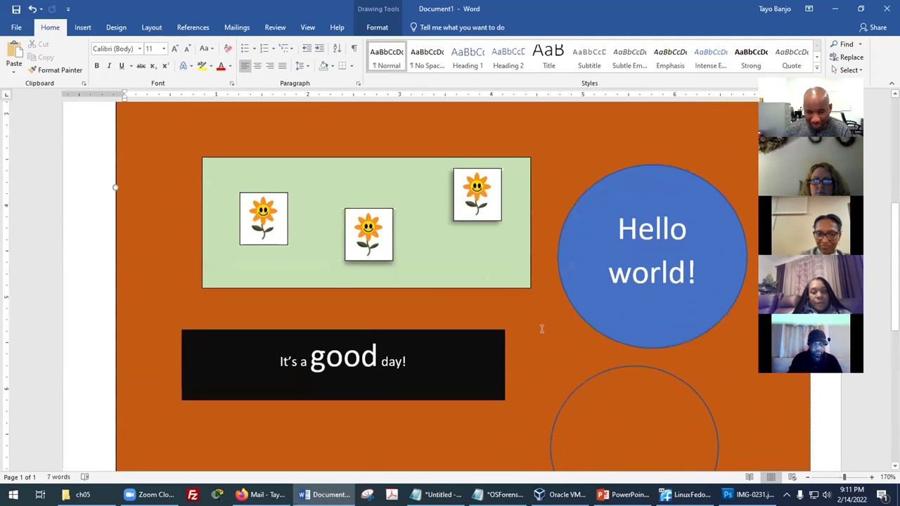
Step: Fill the 'It's a good day!' text box with orange and shift it slightly right
left_click(451, 322)
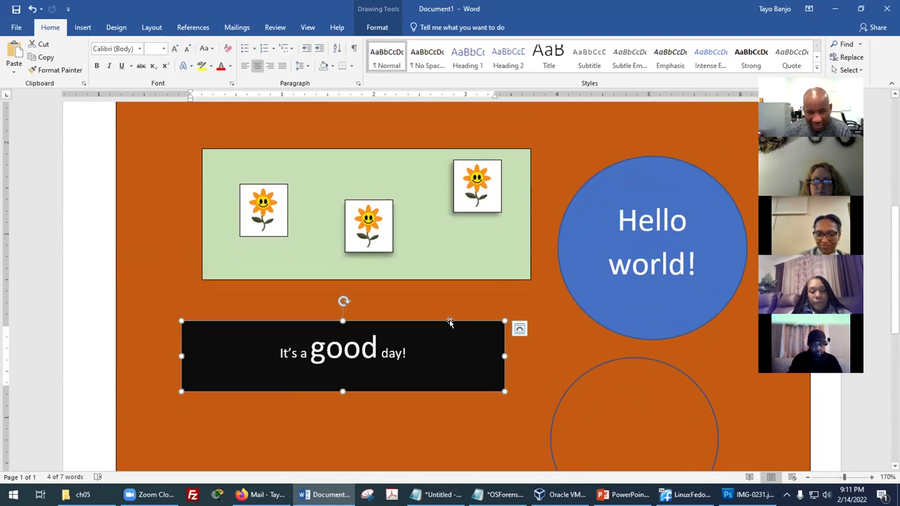
left_click(377, 27)
left_click(294, 44)
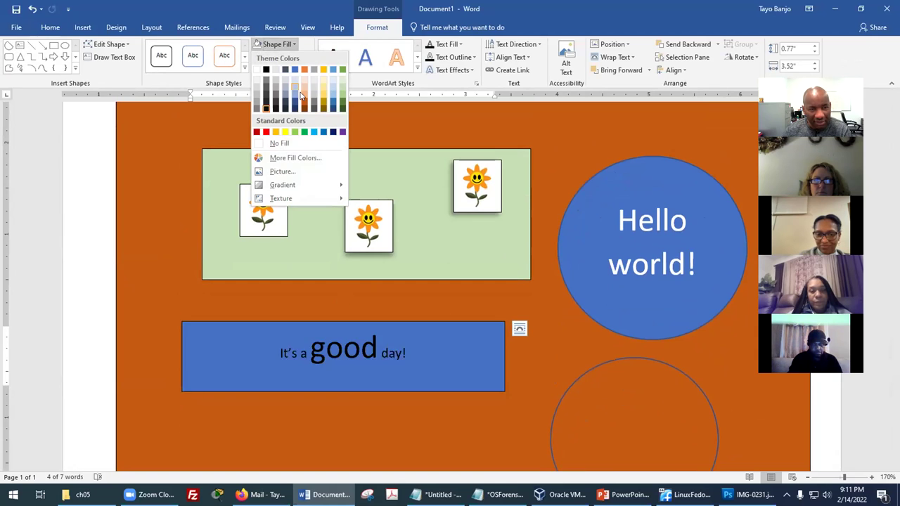
left_click(304, 95)
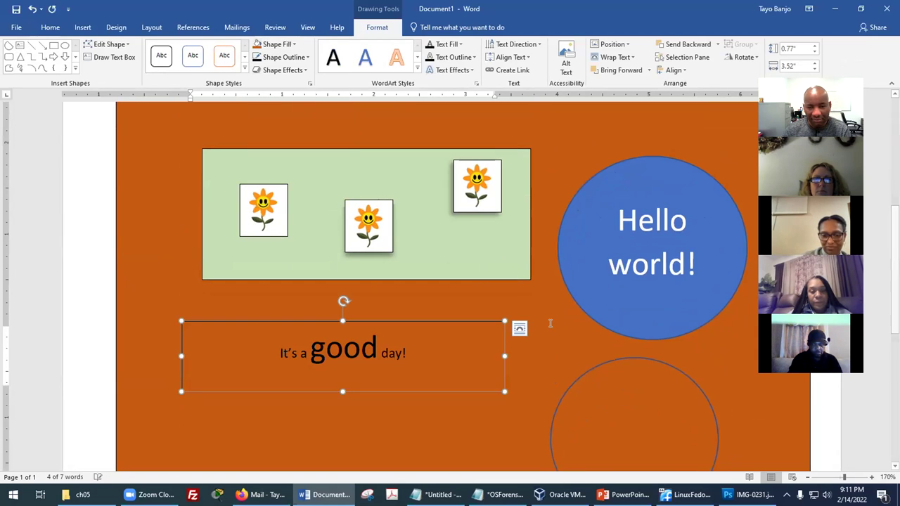
left_click(550, 323)
scroll(402, 321, "down", 5)
scroll(482, 296, "up", 4)
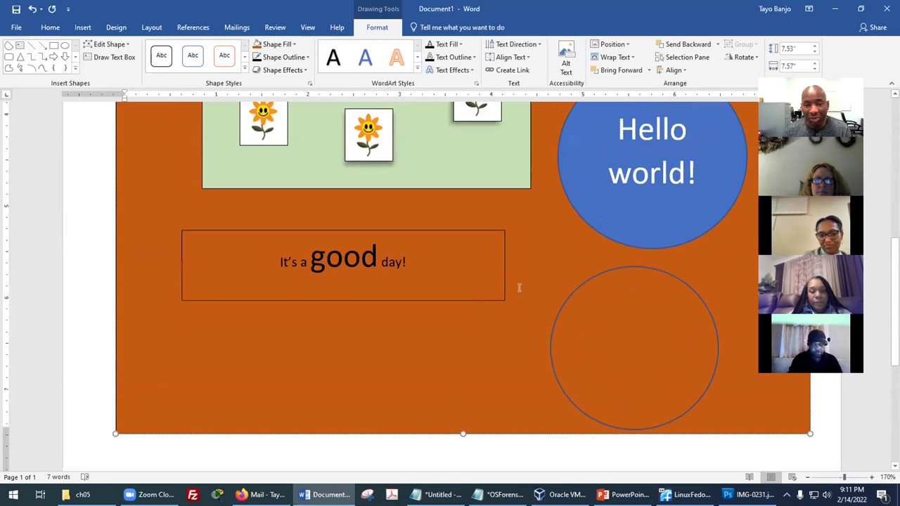
left_click_drag(441, 230, 463, 229)
left_click(477, 337)
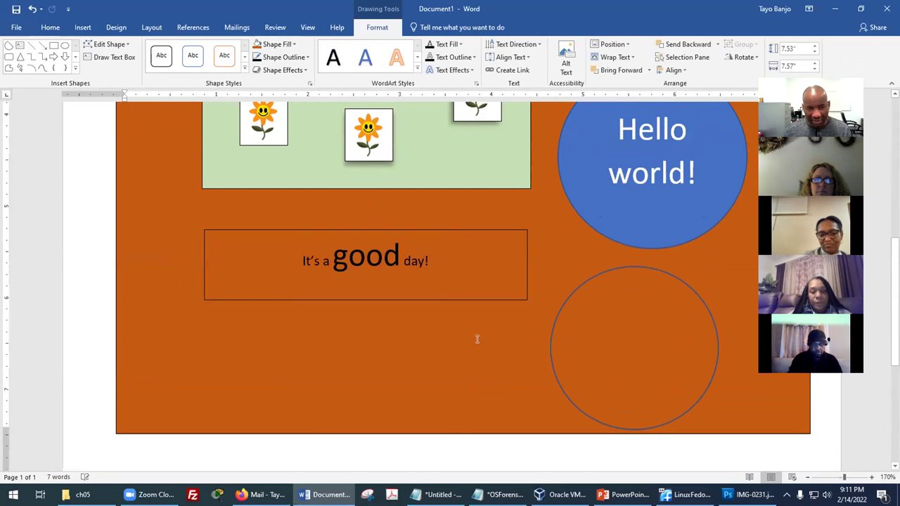
Step: Set the text box outline to No Outline so the text sits on the orange background
left_click(457, 230)
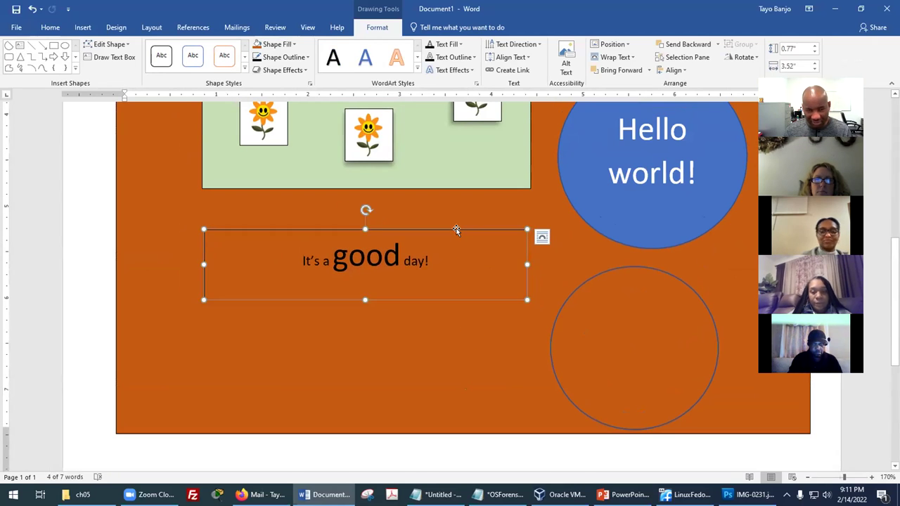
left_click(303, 58)
left_click(286, 156)
left_click(352, 331)
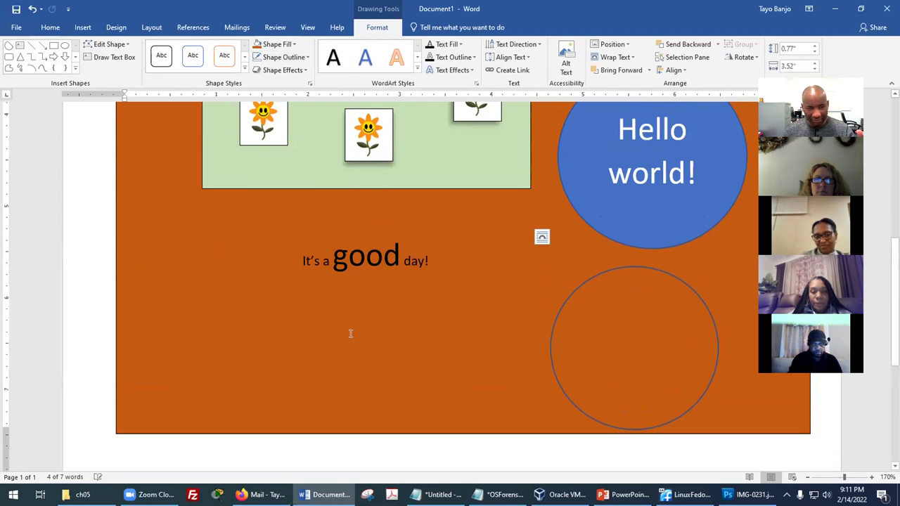
left_click(496, 405)
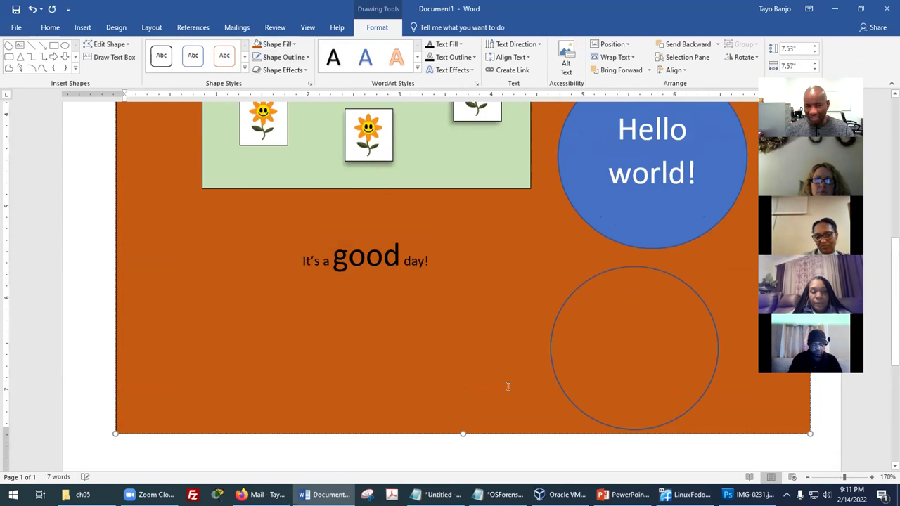
left_click(406, 253)
left_click(429, 359)
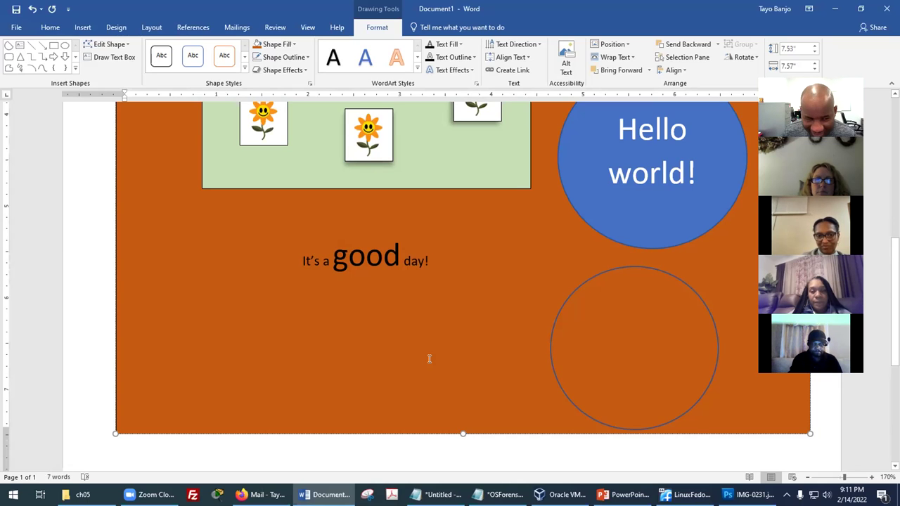
left_click(406, 261)
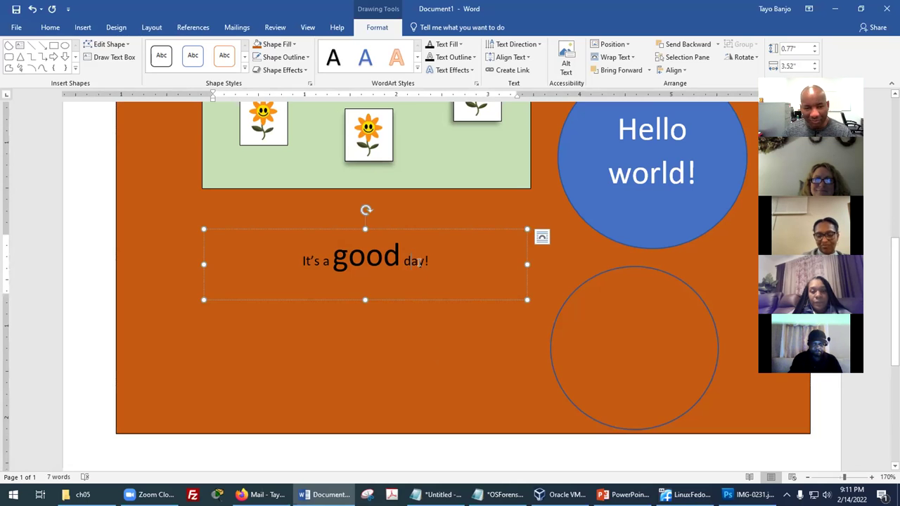
scroll(545, 292, "down", 9, "ctrl")
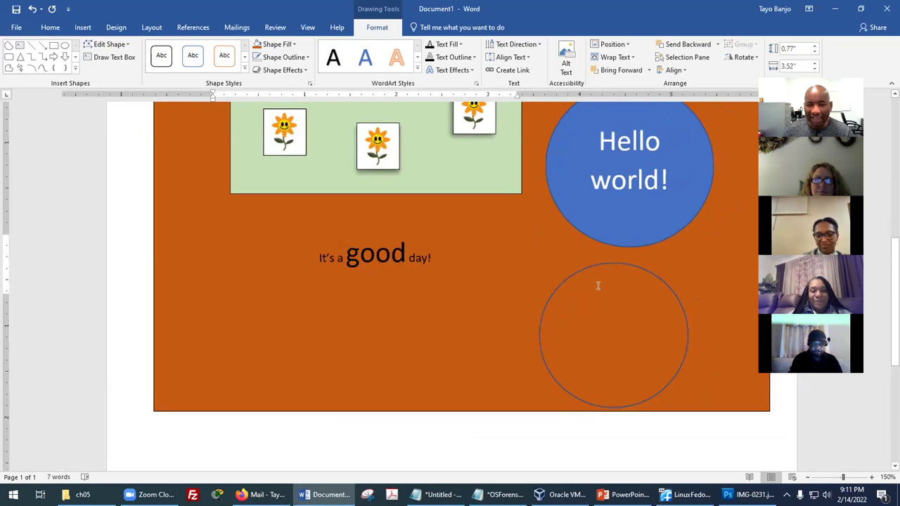
scroll(663, 276, "up", 4)
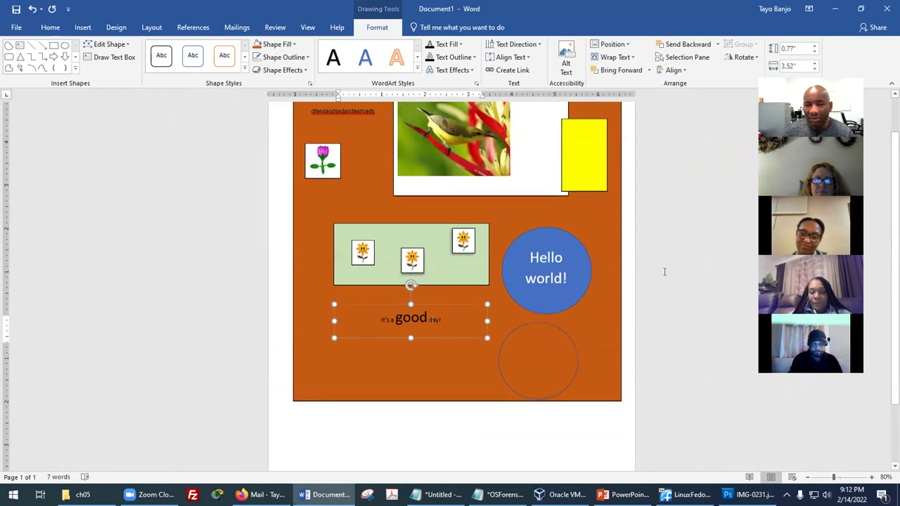
Step: Enlarge the whole 'It's a good day!' line two font sizes and widen its box to fit
left_click(672, 272)
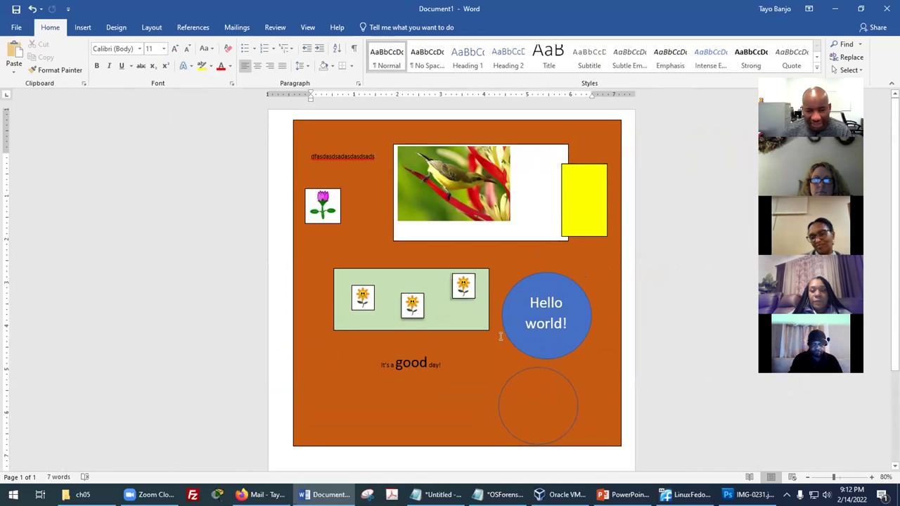
left_click(412, 357)
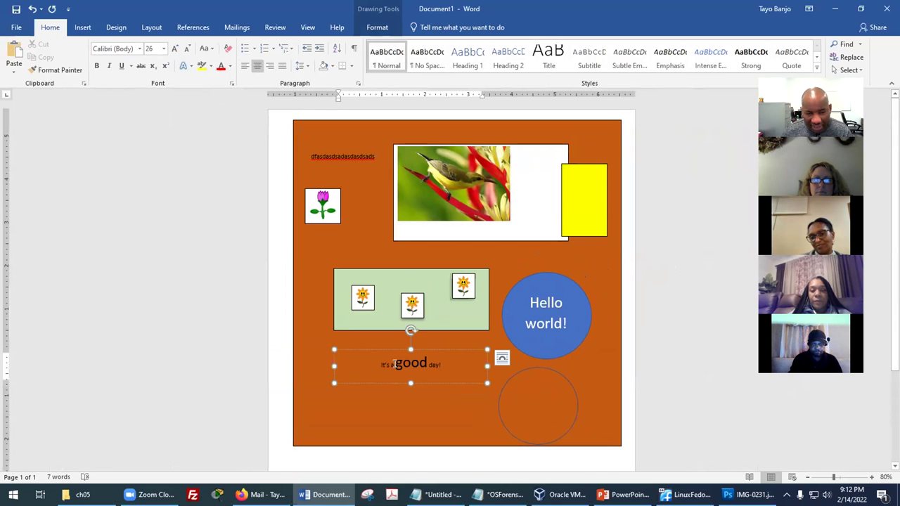
triple_click(432, 365)
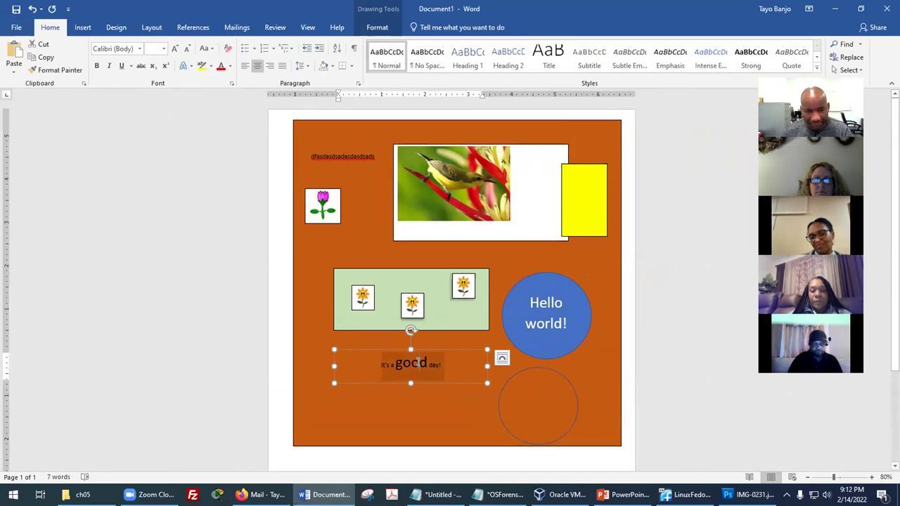
left_click(174, 48)
left_click(175, 47)
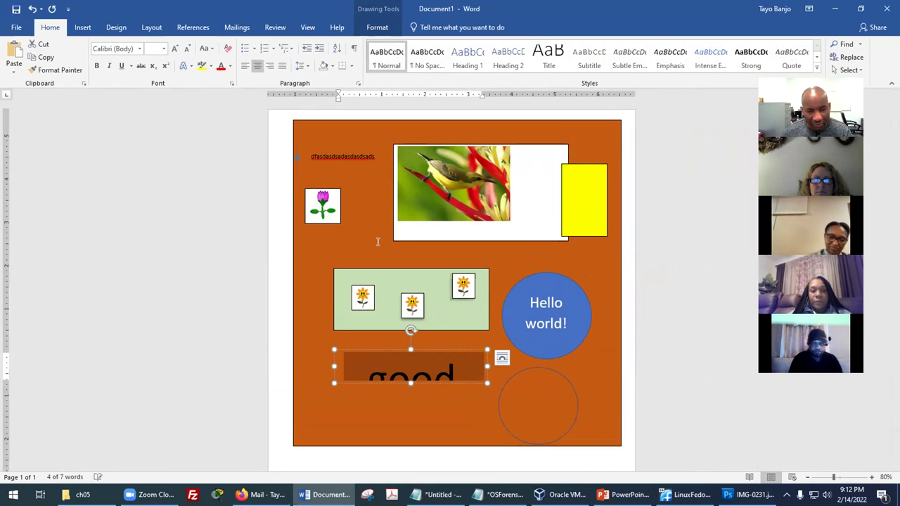
left_click_drag(333, 384, 319, 425)
Step: Move the empty circle up over the bird picture and the text box lower right
left_click(568, 377)
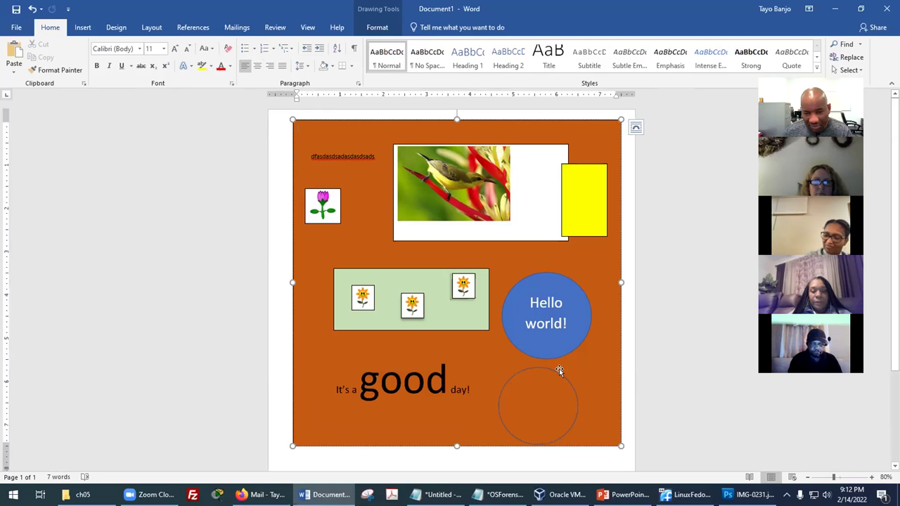
left_click(558, 373)
left_click_drag(558, 373, 538, 208)
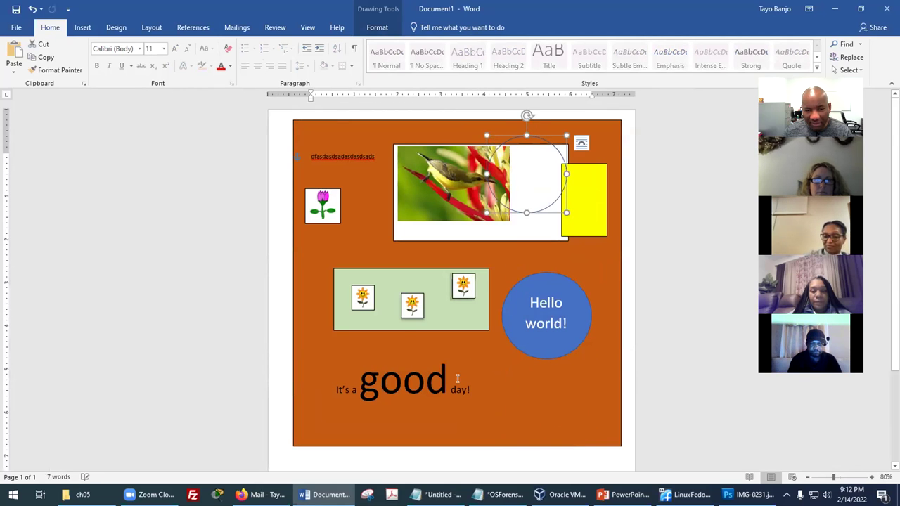
left_click(424, 349)
left_click_drag(424, 348, 481, 360)
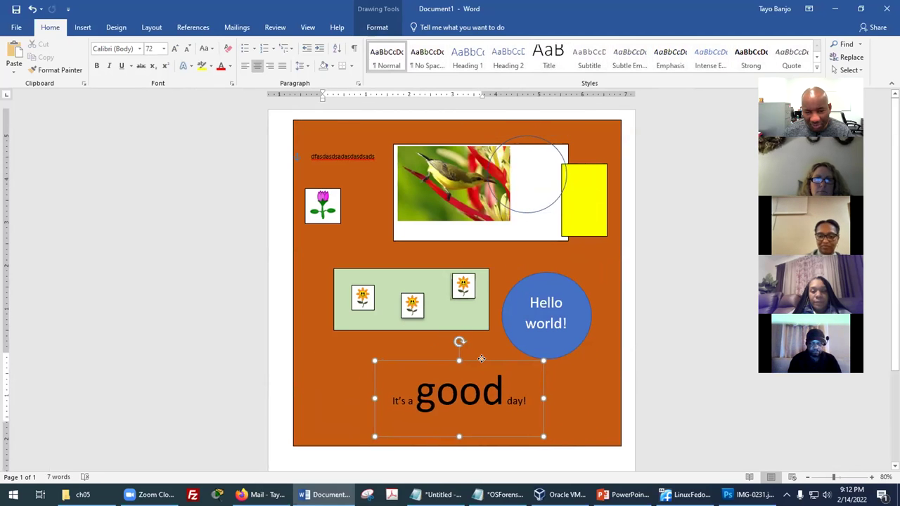
left_click(603, 382)
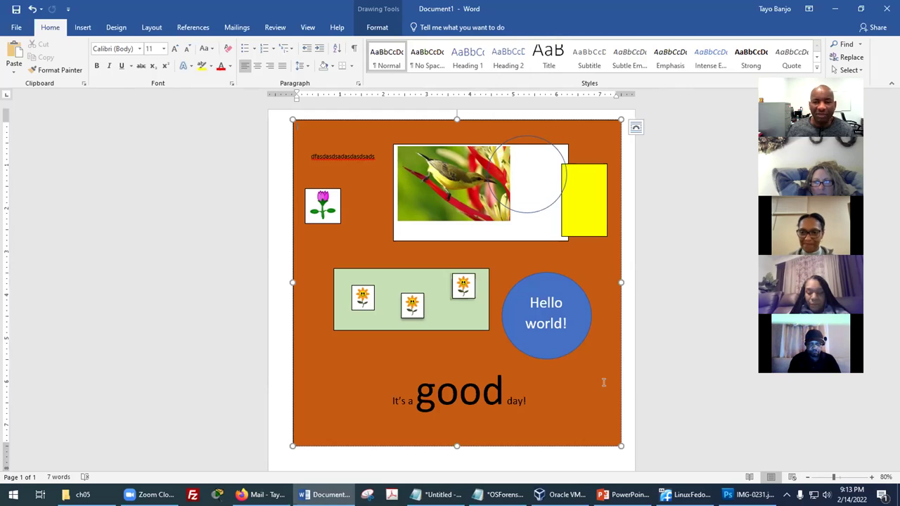
Step: Deselect the drawing and bring the Firefox window with the mail message forward
left_click(687, 375)
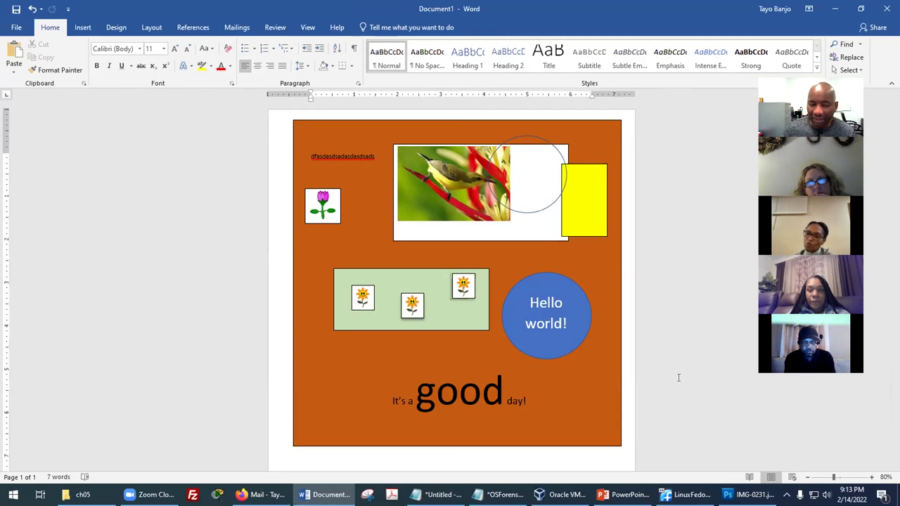
left_click(264, 495)
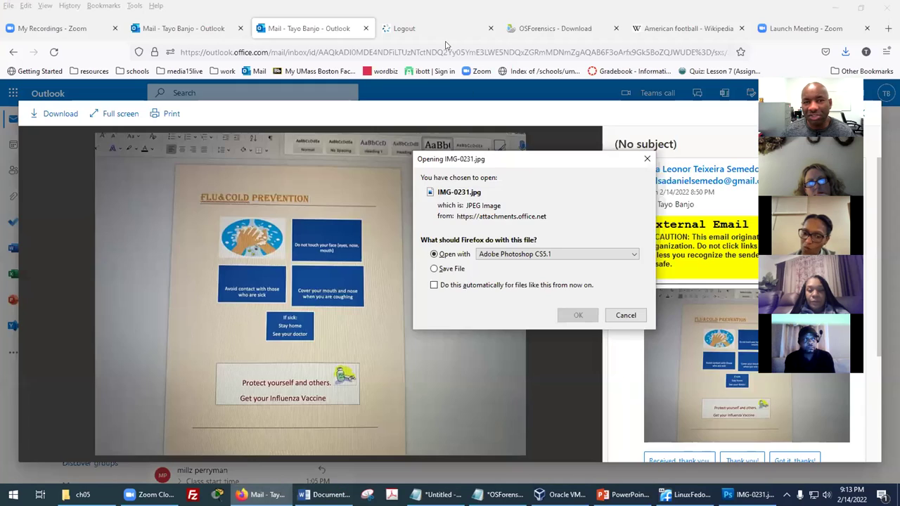
Step: Dismiss the image-opening prompt and search Google Images for 'resume examples'
left_click(444, 28)
left_click(466, 51)
left_click(629, 315)
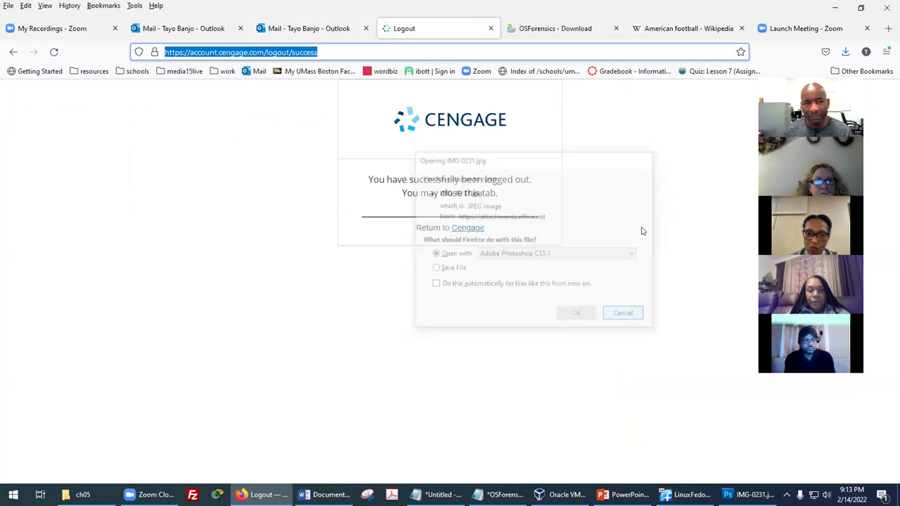
type("resume")
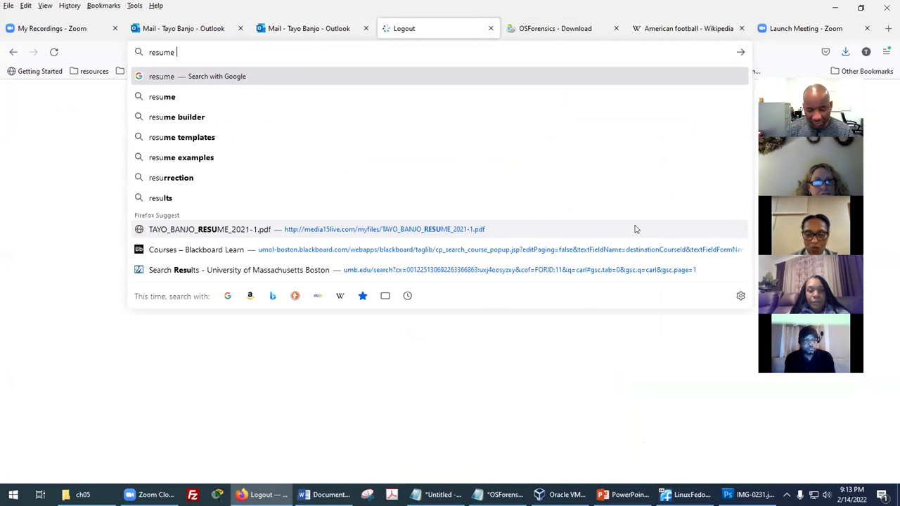
type(" examples")
key("Return")
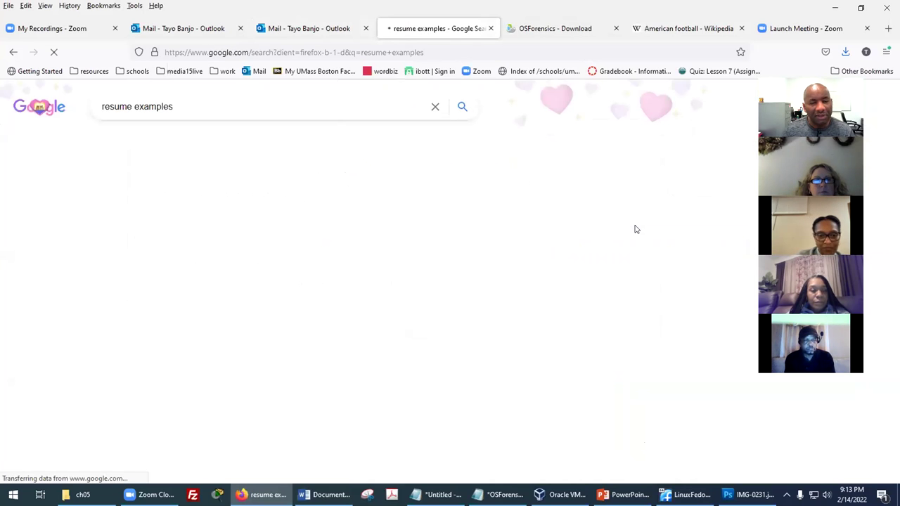
left_click(149, 142)
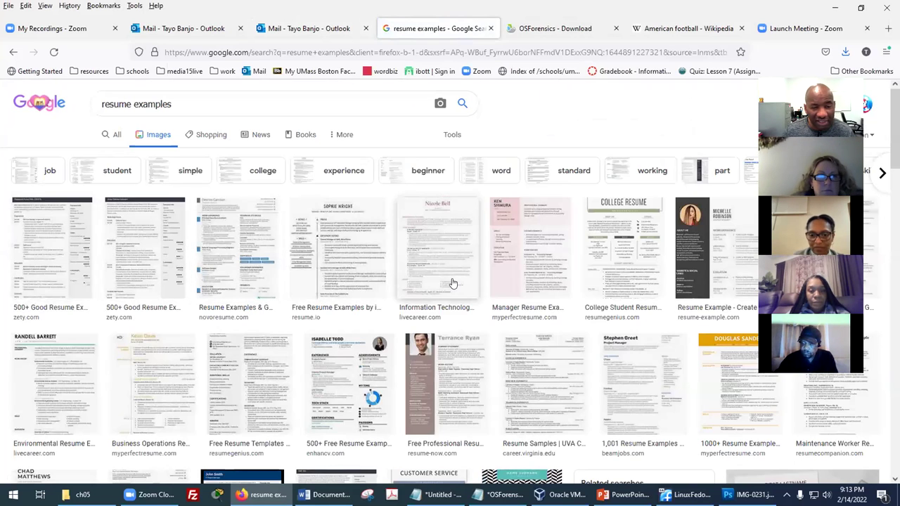
scroll(453, 284, "down", 3)
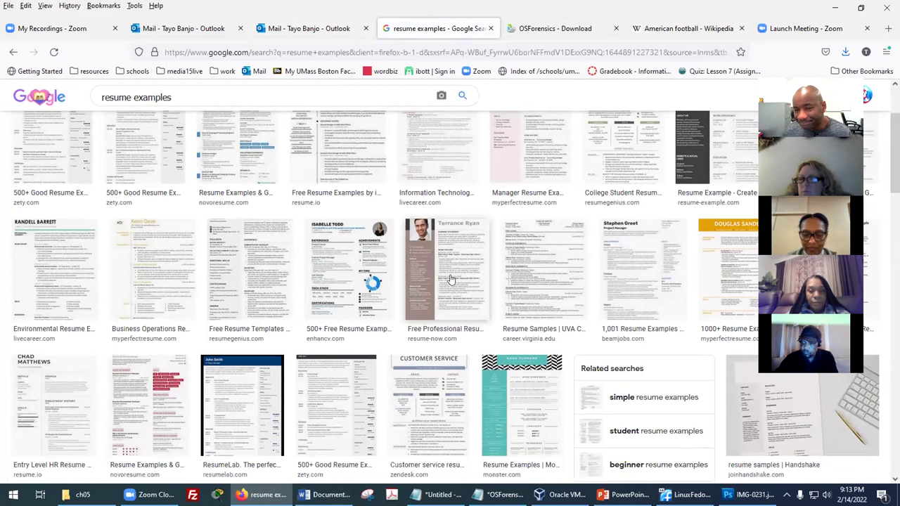
Step: Open the UVA Career Center sample resume image in a new tab and view it fitted
left_click(562, 274)
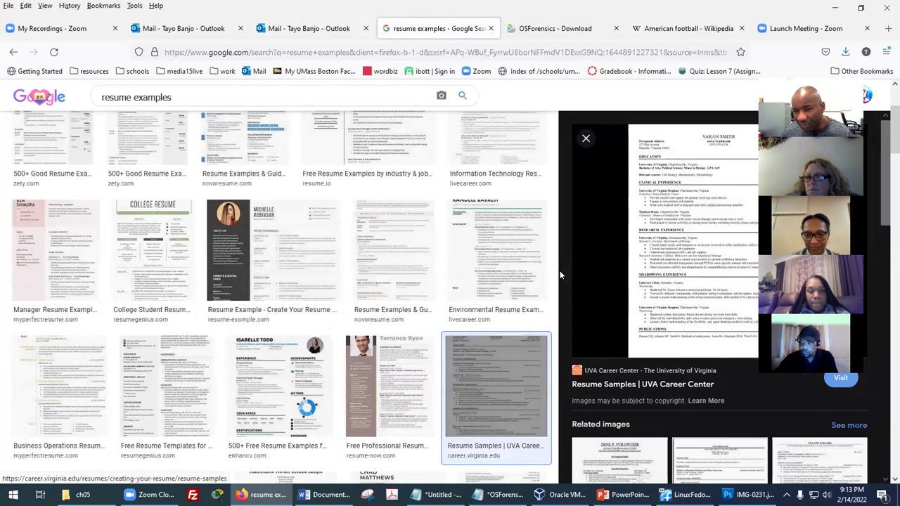
right_click(670, 251)
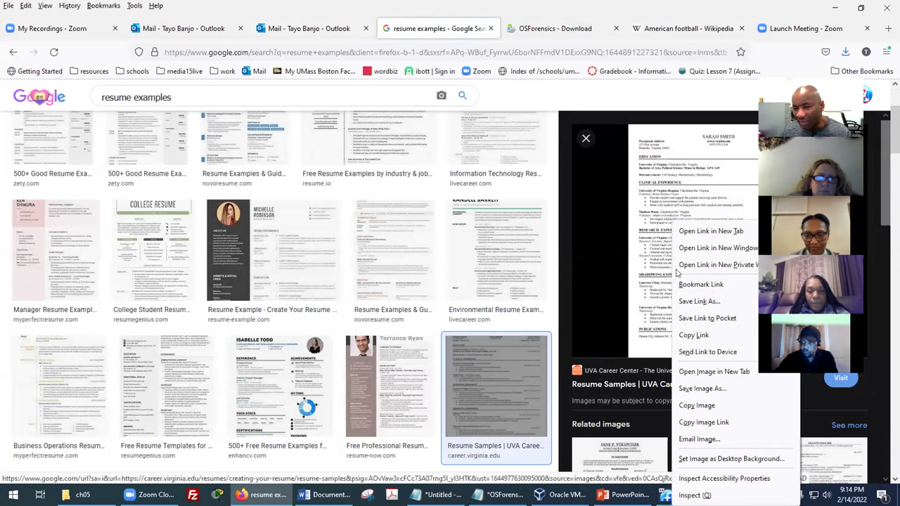
left_click(692, 372)
left_click(479, 32)
scroll(544, 227, "up", 5)
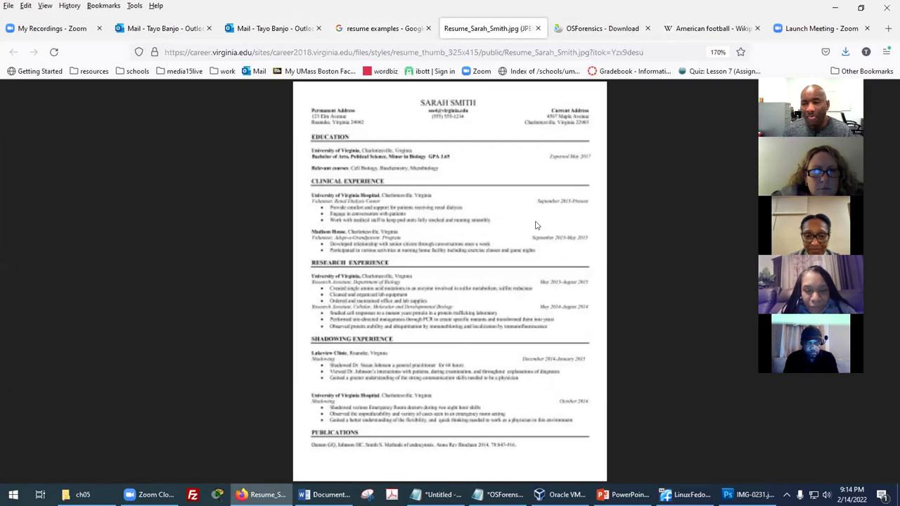
scroll(517, 230, "up", 2)
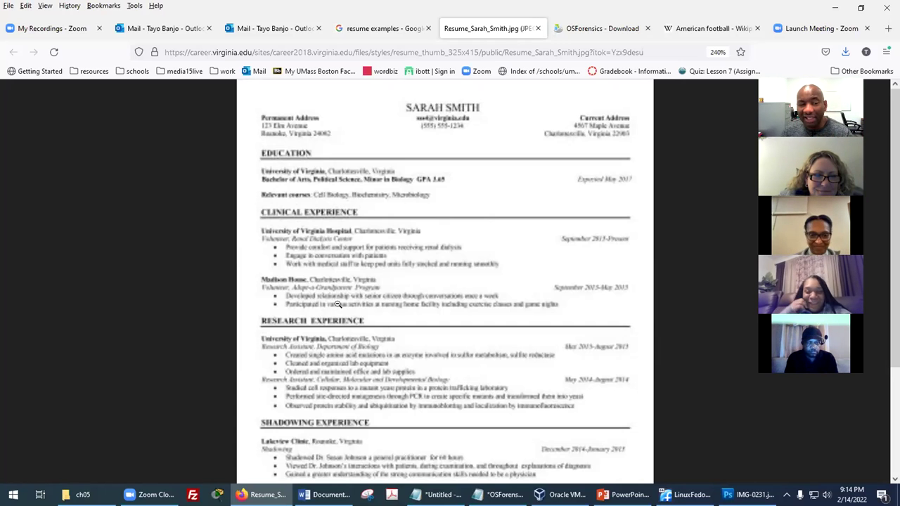
scroll(335, 305, "down", 3)
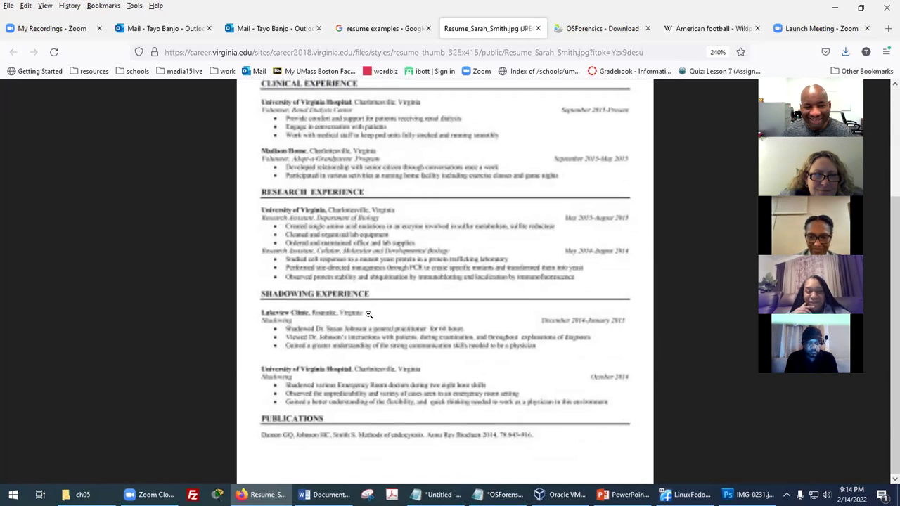
scroll(402, 317, "up", 3)
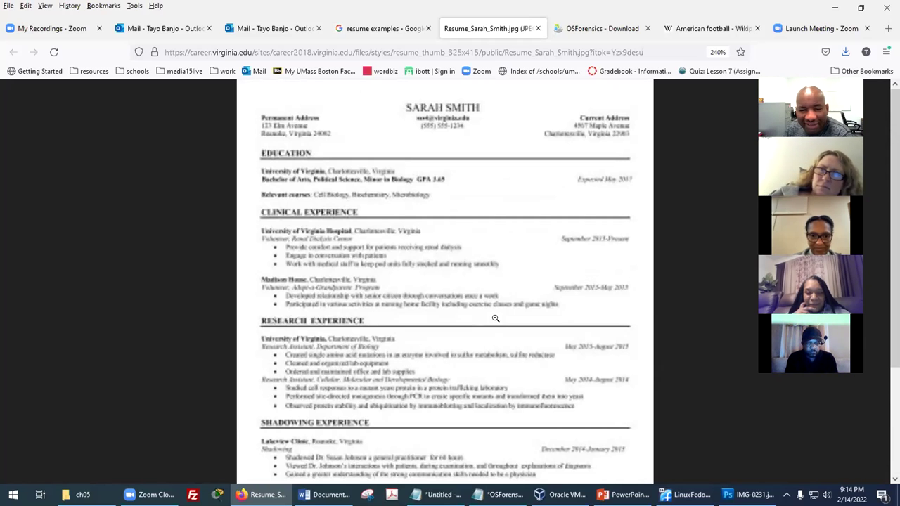
scroll(495, 318, "down", 3)
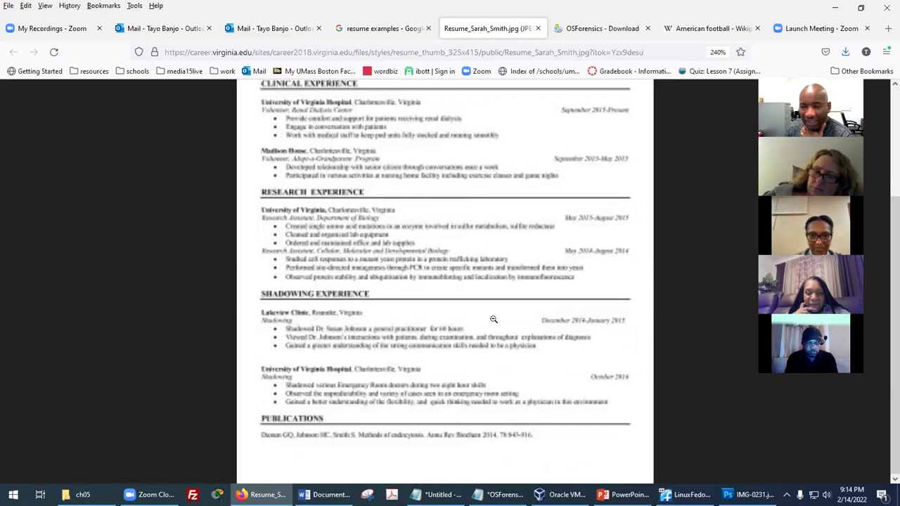
left_click(492, 322)
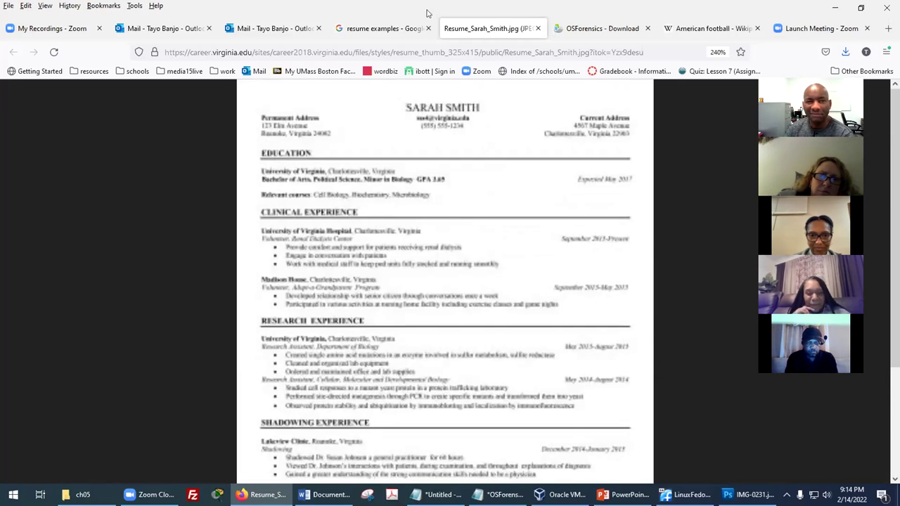
Step: Open the template.net General Manager resume in a new tab, then preview the factory worker example
left_click(383, 28)
scroll(658, 215, "down", 5)
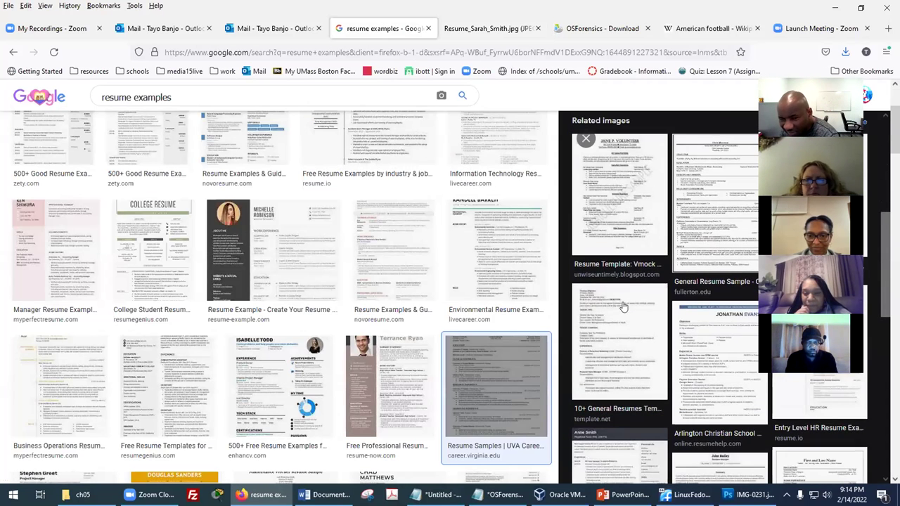
left_click(624, 307)
right_click(687, 226)
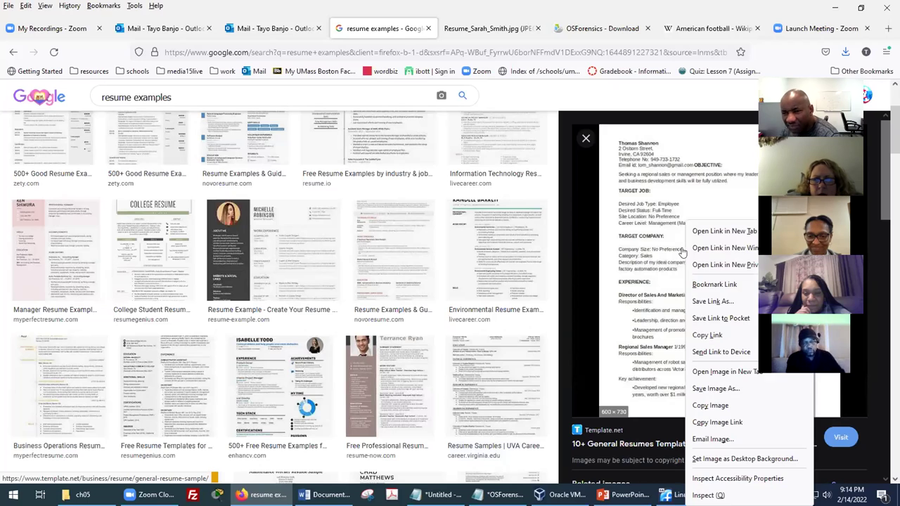
left_click(722, 372)
left_click(447, 28)
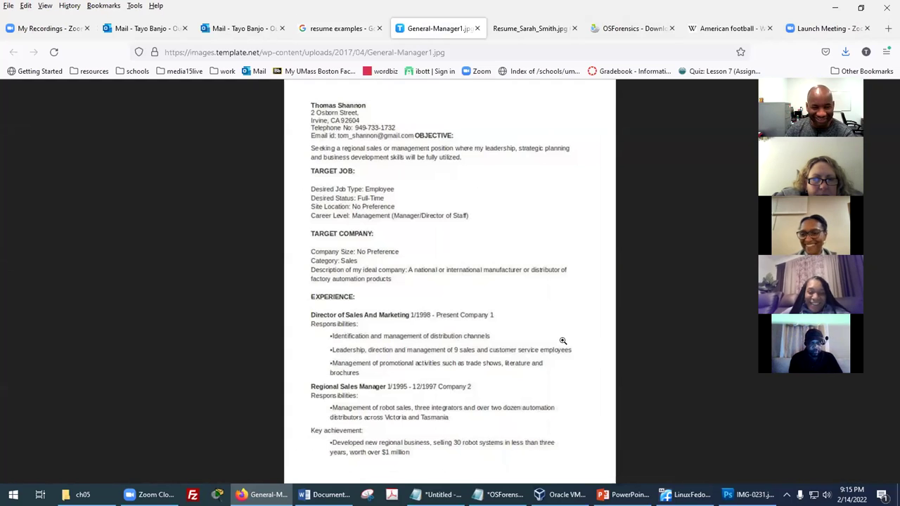
left_click(323, 28)
scroll(679, 312, "down", 4)
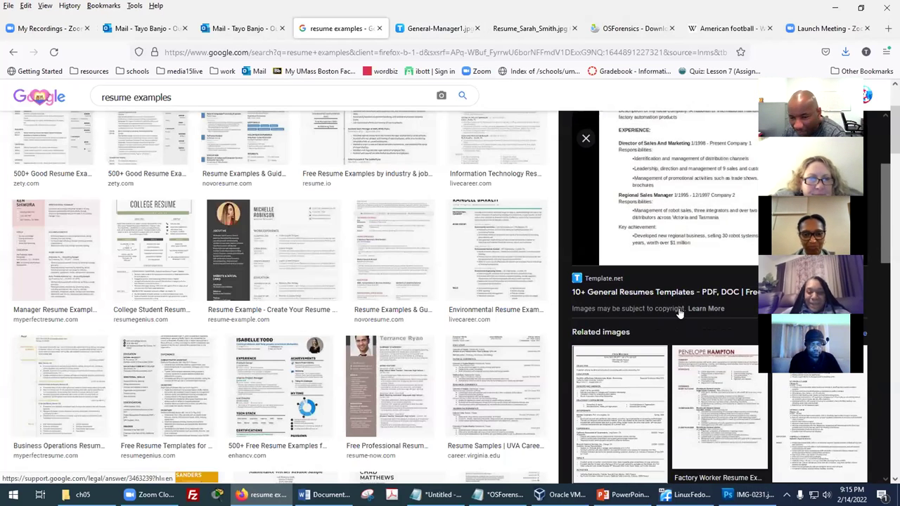
left_click(679, 312)
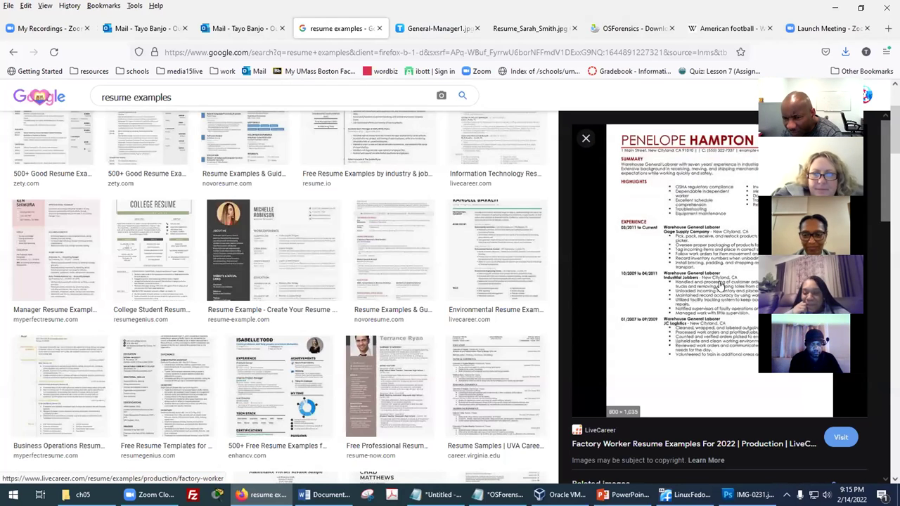
Step: Open the factory worker resume in its own tab, review it at full size, then return to Word
right_click(701, 254)
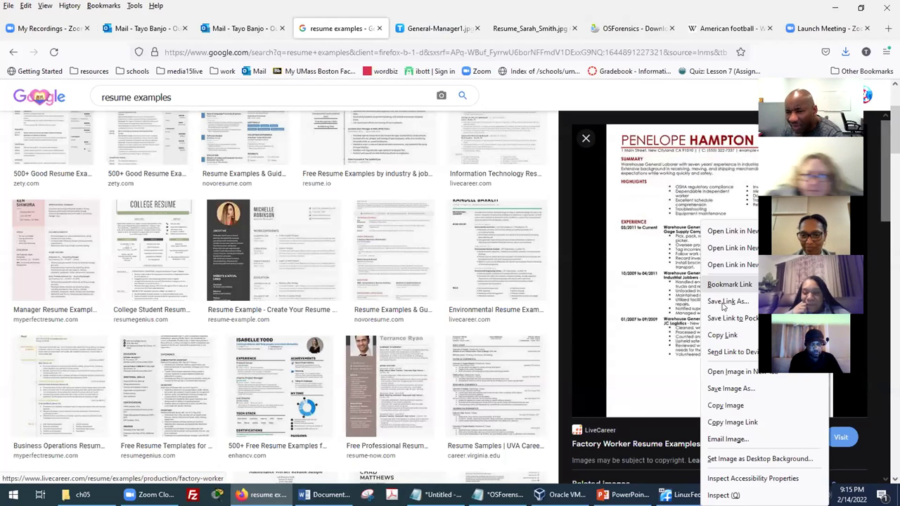
left_click(740, 371)
left_click(471, 287)
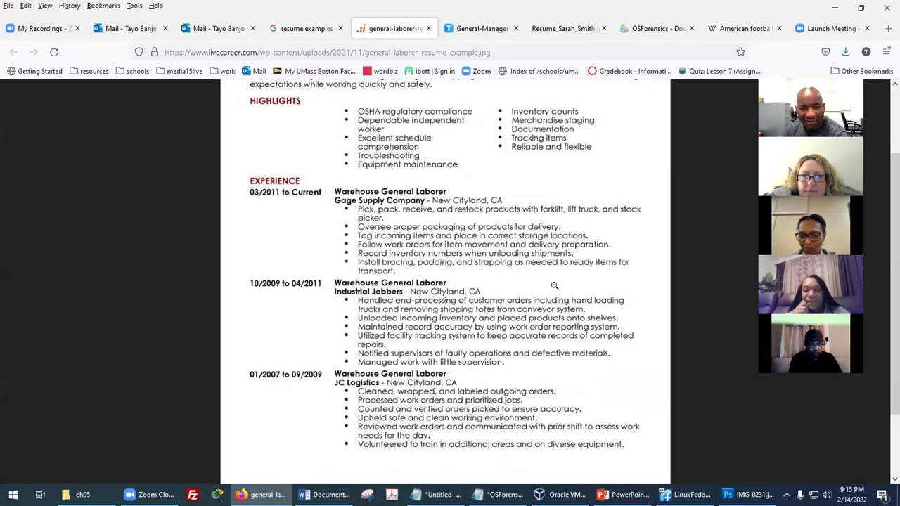
scroll(574, 277, "up", 3)
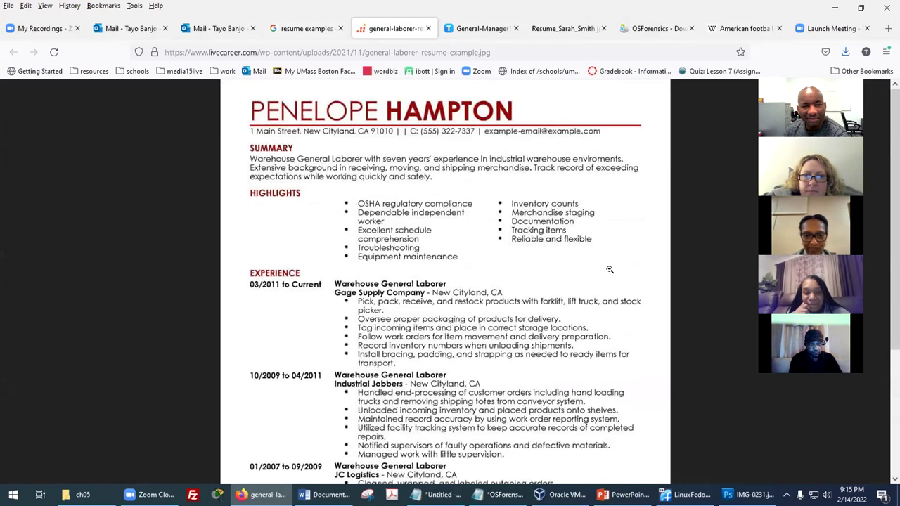
scroll(611, 269, "down", 3)
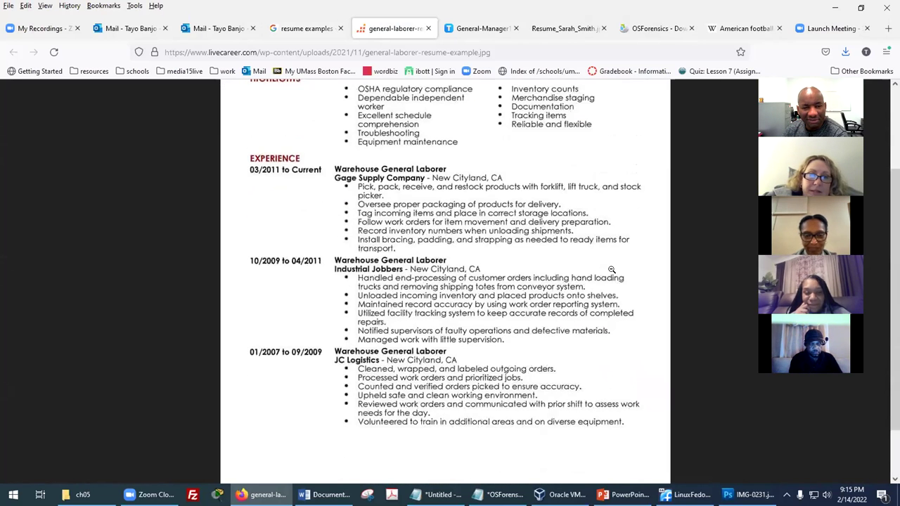
scroll(611, 269, "up", 3)
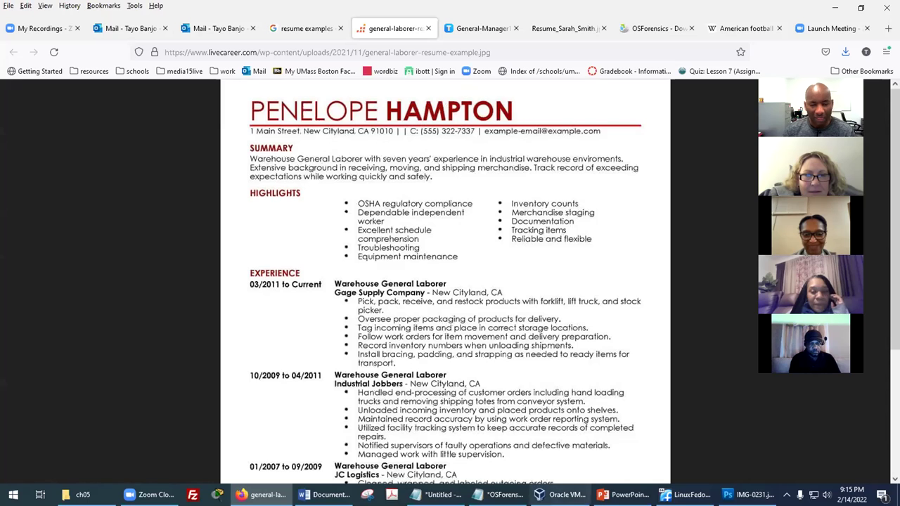
left_click(323, 494)
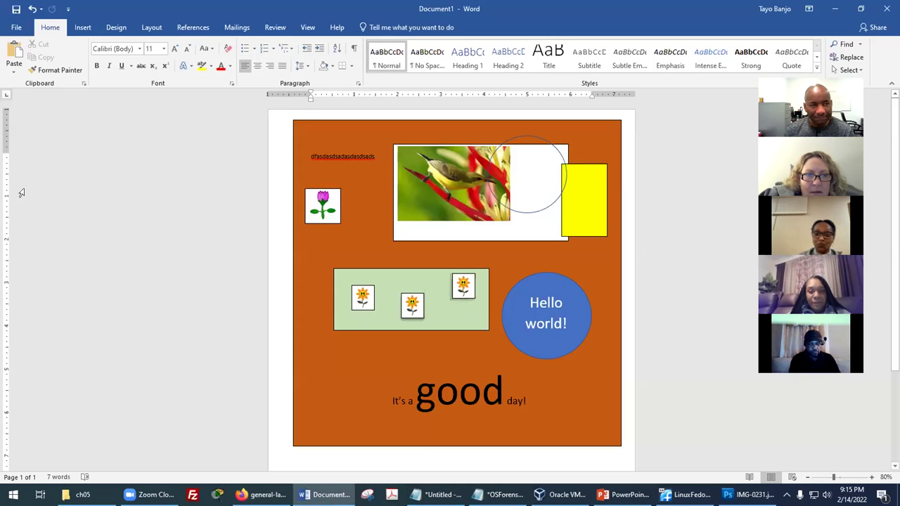
Step: Create a new blank document, Document2, glancing at the sample resume along the way
left_click(16, 27)
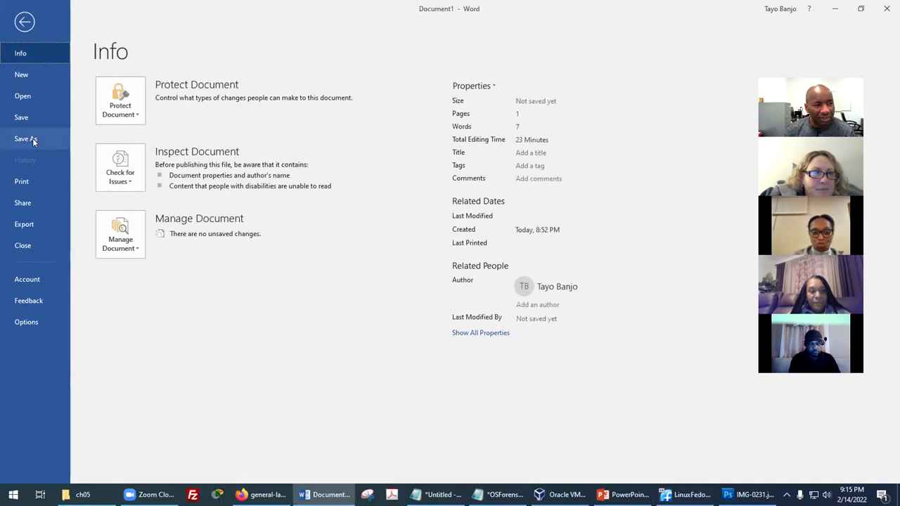
left_click(23, 96)
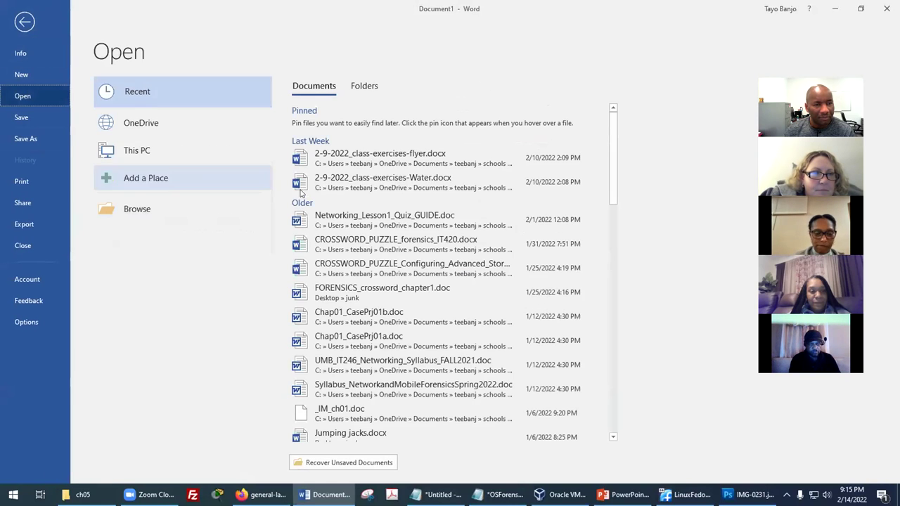
left_click(30, 77)
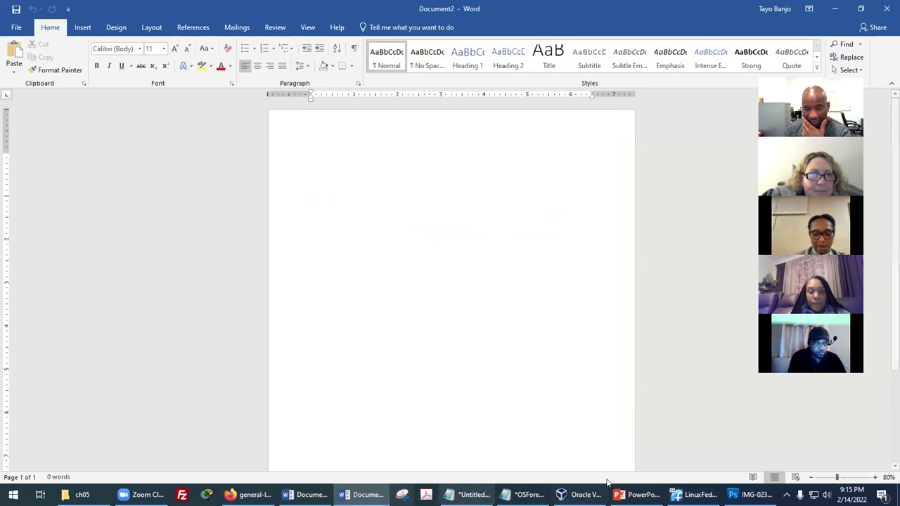
left_click(246, 495)
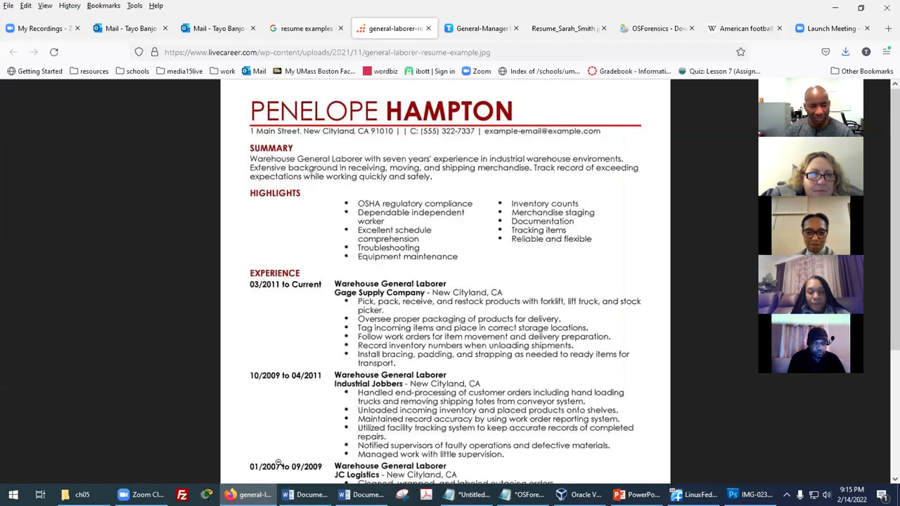
left_click(355, 495)
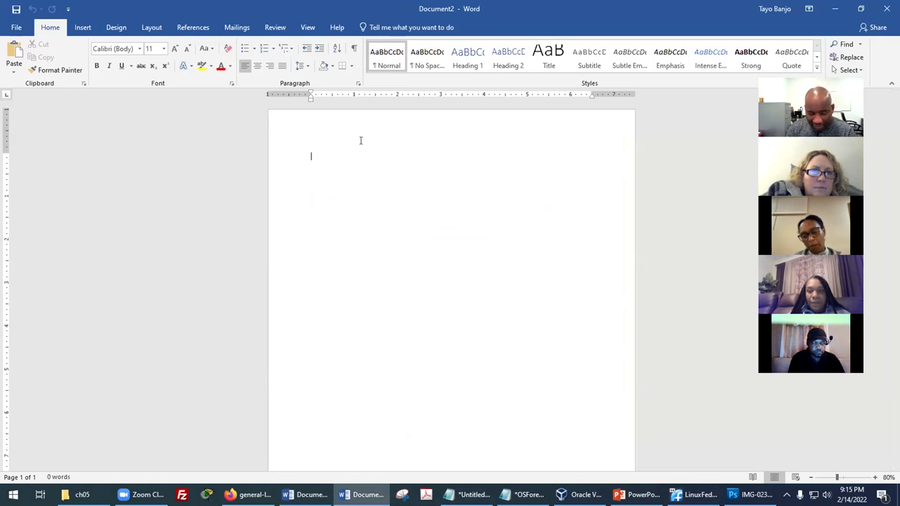
Step: Type the heading 'ALEX ADAMS' and size it to 26 pt
type("ALEX ADA")
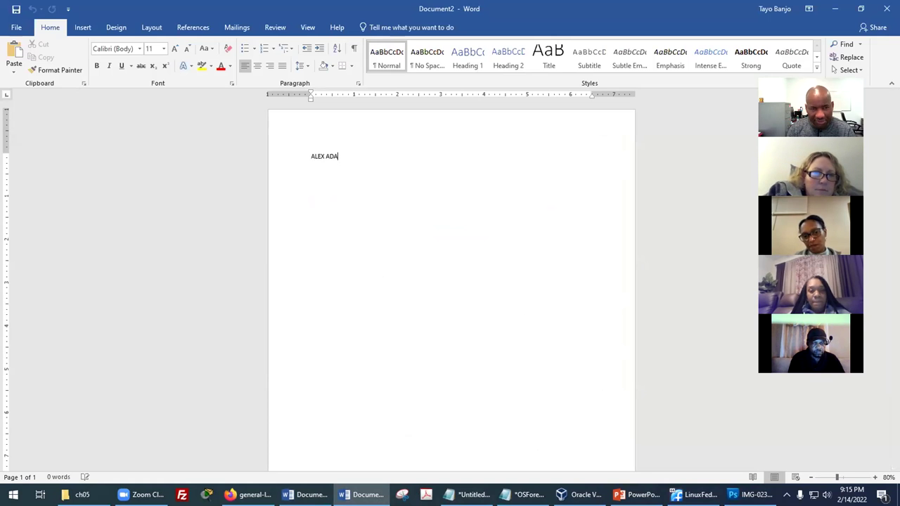
type("MS")
scroll(472, 201, "up", 8, "ctrl")
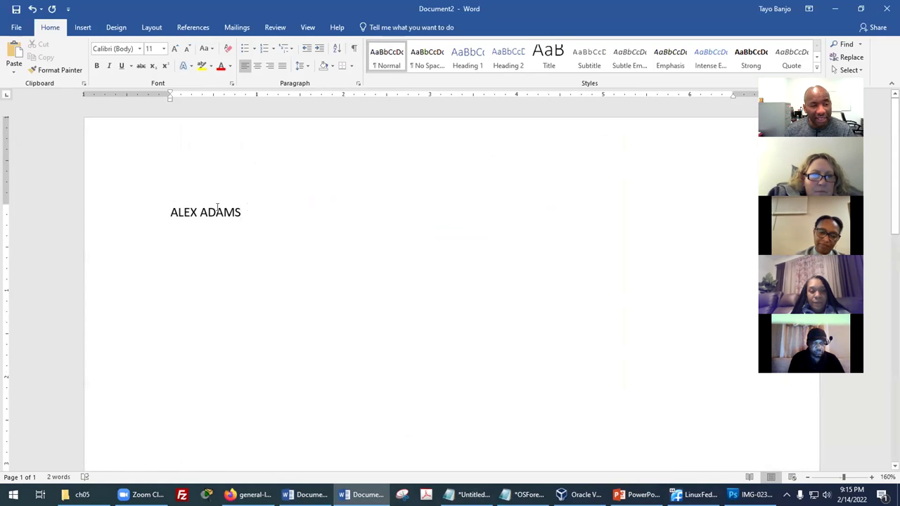
triple_click(218, 206)
left_click(176, 49)
left_click(176, 49)
left_click(176, 49)
left_click(176, 49)
left_click(176, 49)
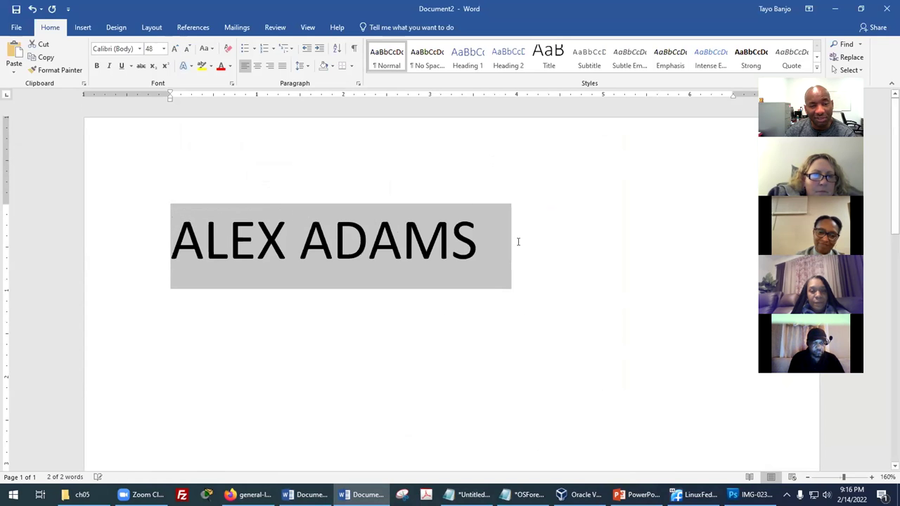
left_click(186, 51)
left_click(187, 51)
left_click(186, 50)
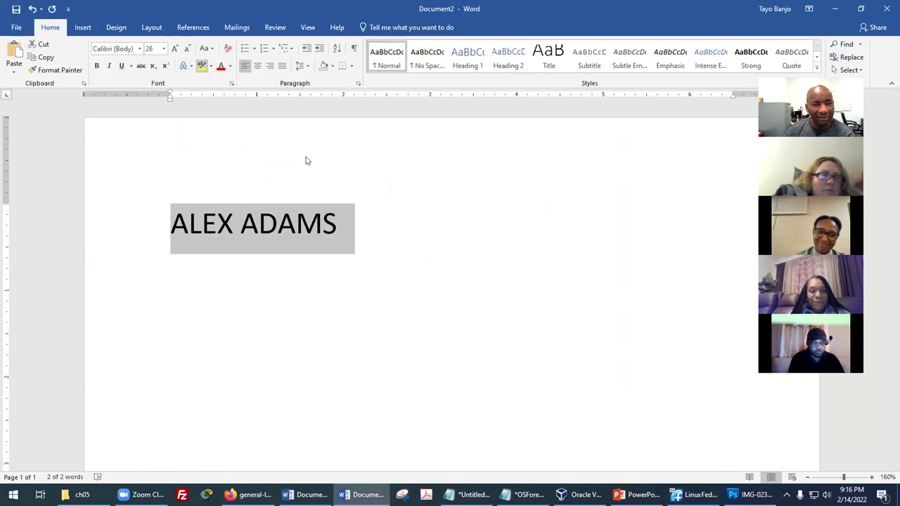
Step: Make the surname ADAMS bold and start a new line below the name
left_click(311, 223)
key("ctrl+shift+Left")
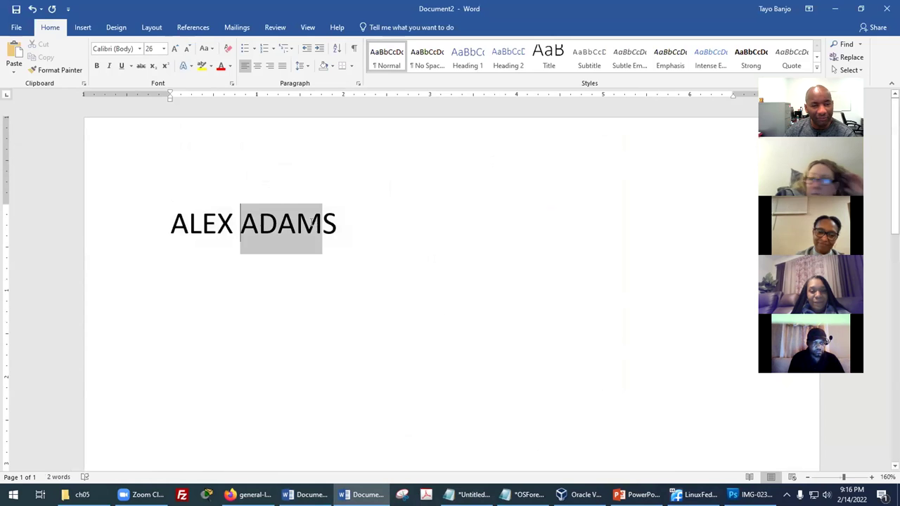
double_click(331, 218)
key("ctrl+b")
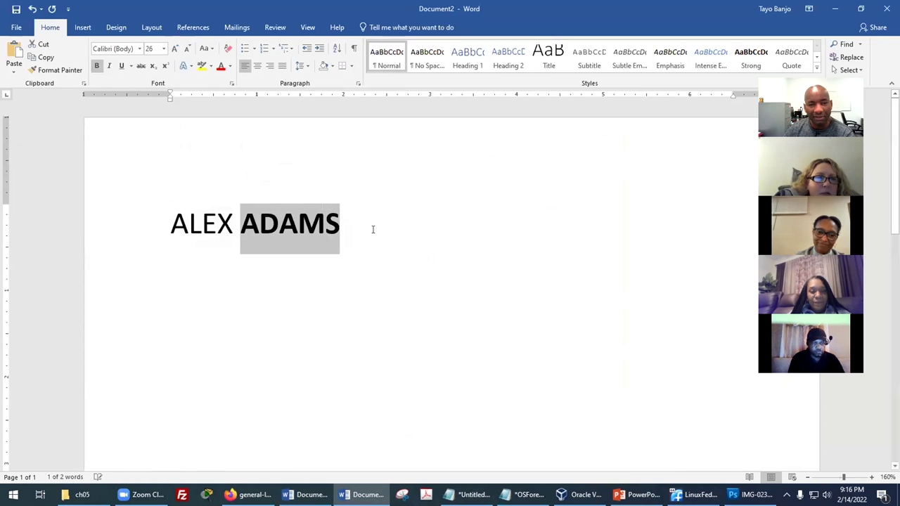
left_click(420, 258)
key("Return")
Step: Compare the draft with the sample resume in Firefox and return to Word
scroll(458, 300, "down", 3)
scroll(459, 300, "down", 3)
scroll(459, 300, "up", 3)
scroll(457, 298, "down", 3, "ctrl")
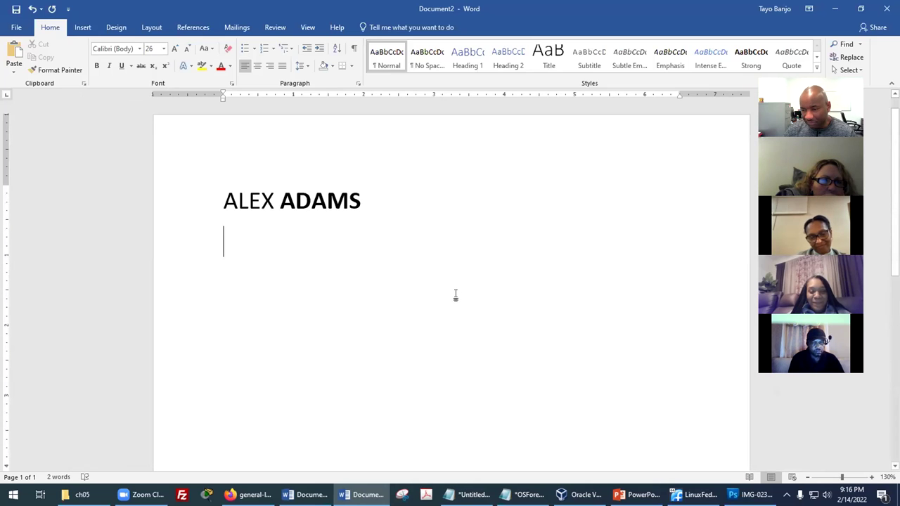
scroll(456, 296, "down", 1, "ctrl")
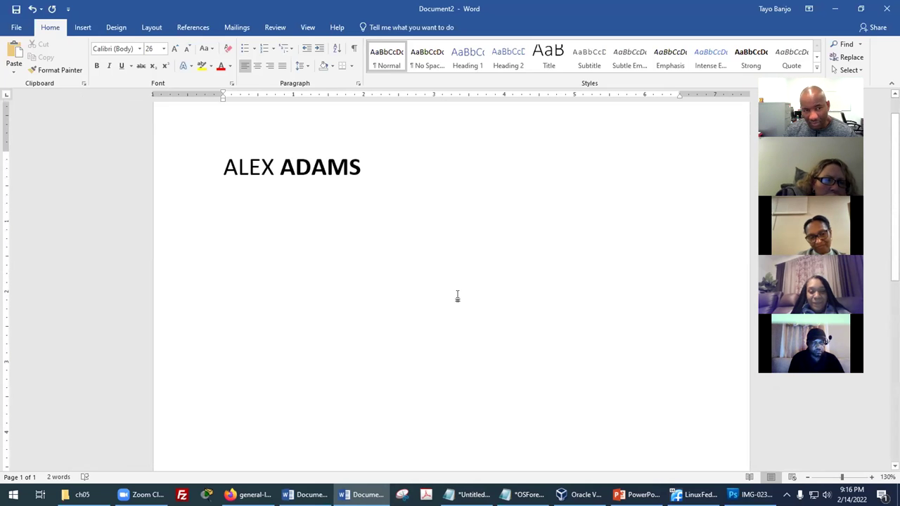
scroll(496, 294, "up", 1)
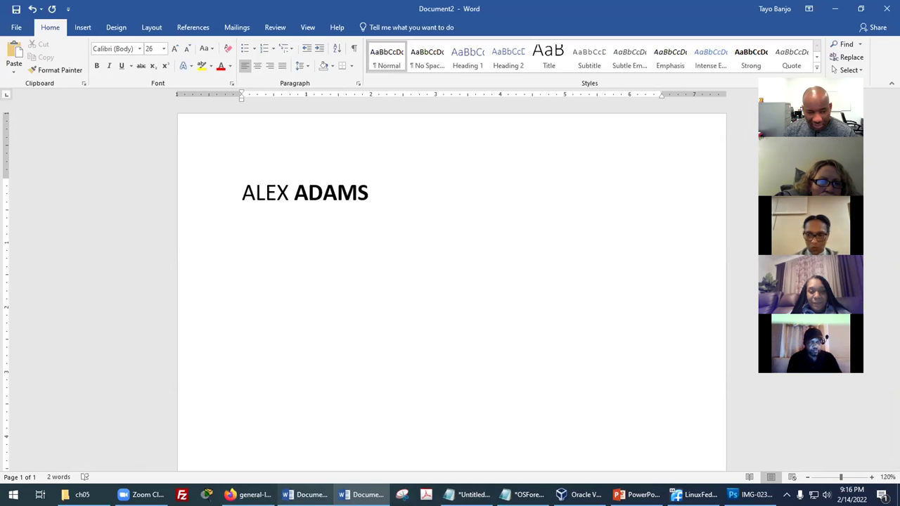
left_click(246, 495)
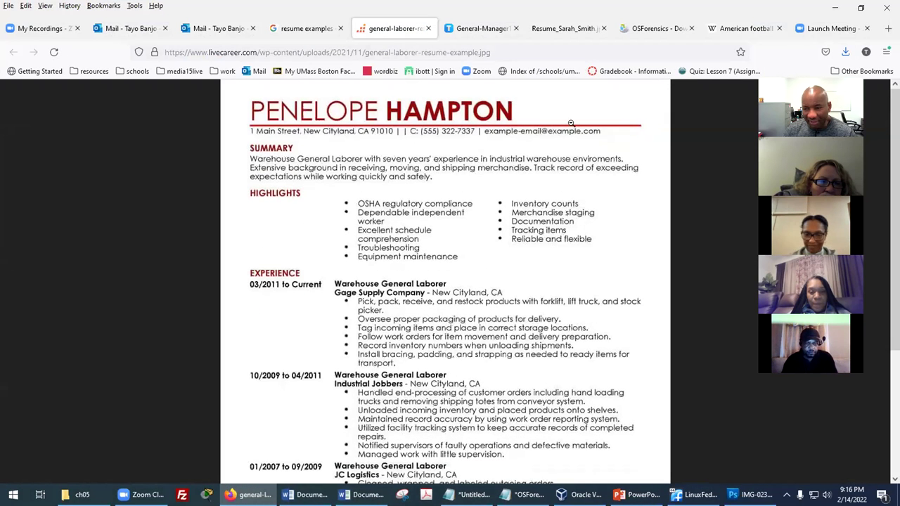
key("alt+Tab")
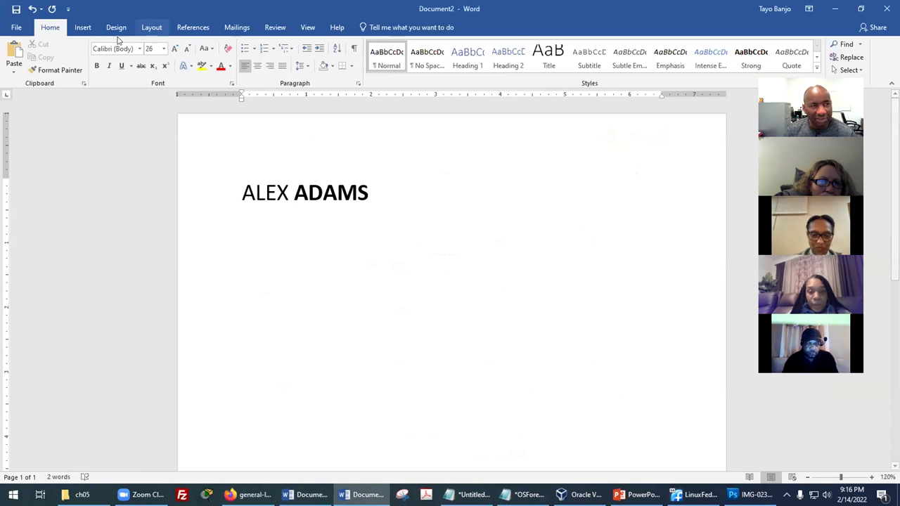
left_click(82, 27)
left_click(170, 56)
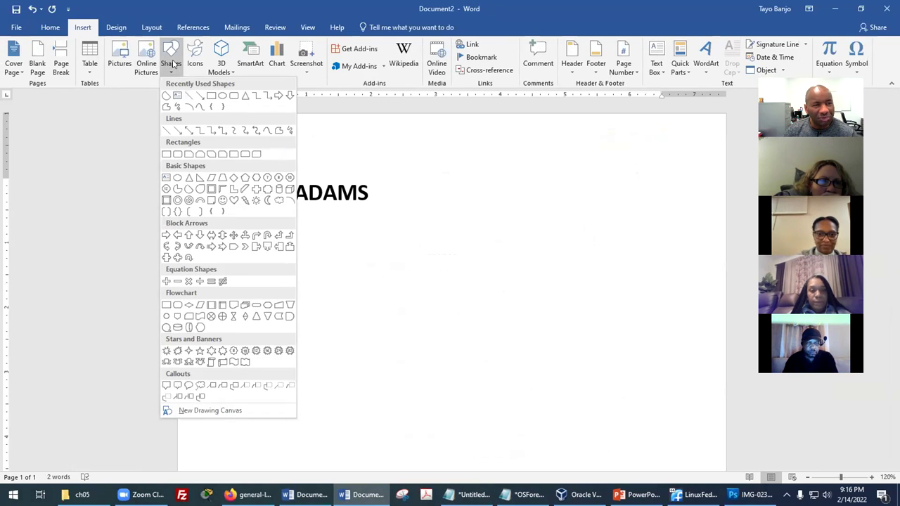
left_click(189, 97)
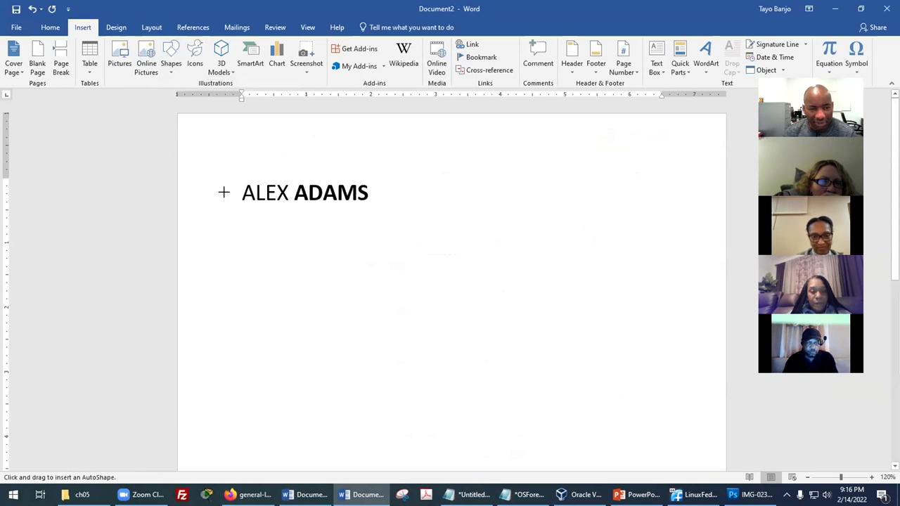
left_click_drag(237, 205, 666, 202)
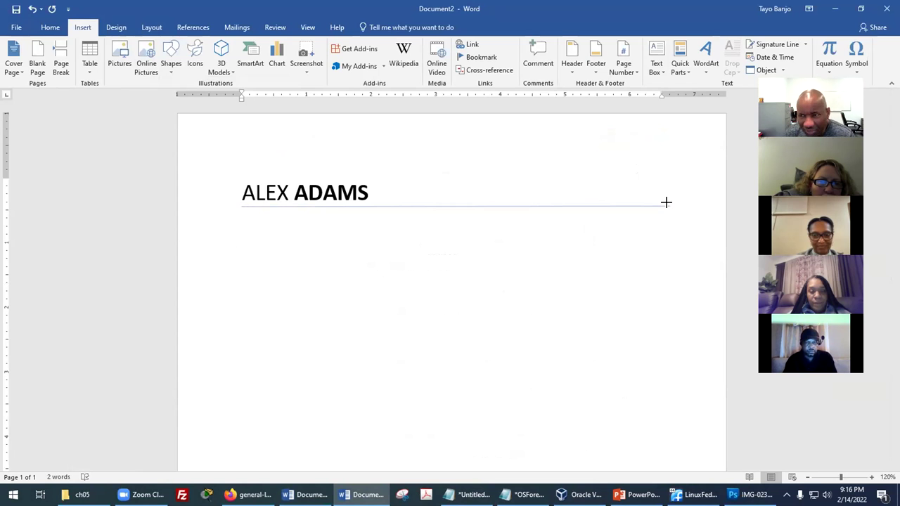
mouse_move(667, 202)
left_mouse_down()
mouse_move(630, 372)
mouse_move(646, 324)
mouse_move(651, 201)
left_mouse_up()
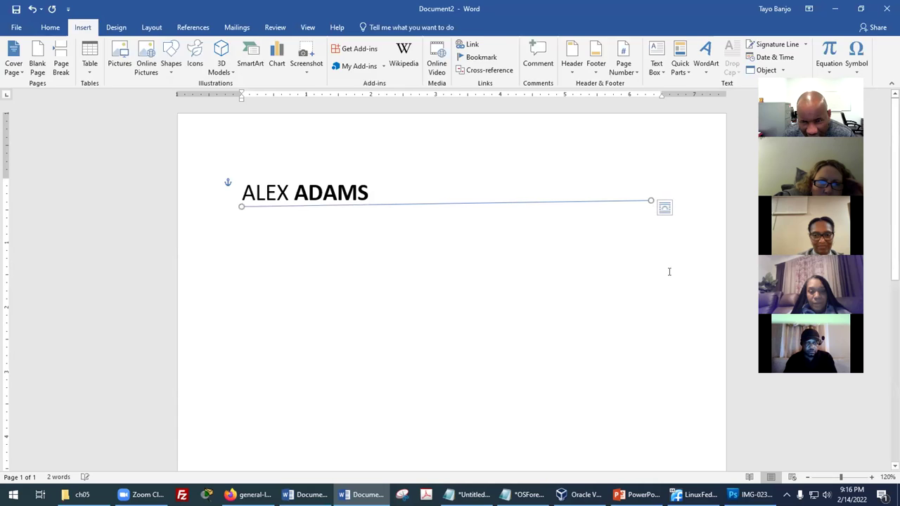
left_click(666, 270)
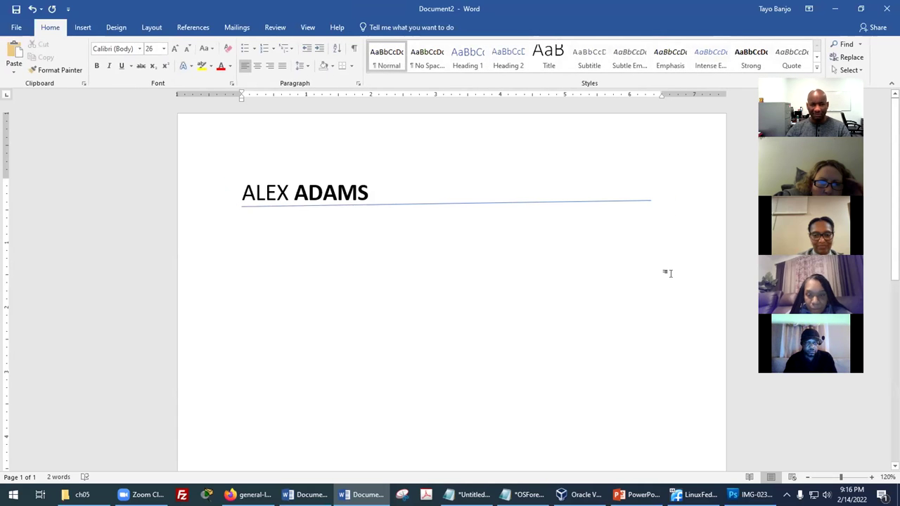
left_click(636, 201)
mouse_move(650, 199)
left_mouse_down()
mouse_move(619, 241)
mouse_move(597, 252)
mouse_move(601, 203)
mouse_move(631, 200)
left_mouse_up()
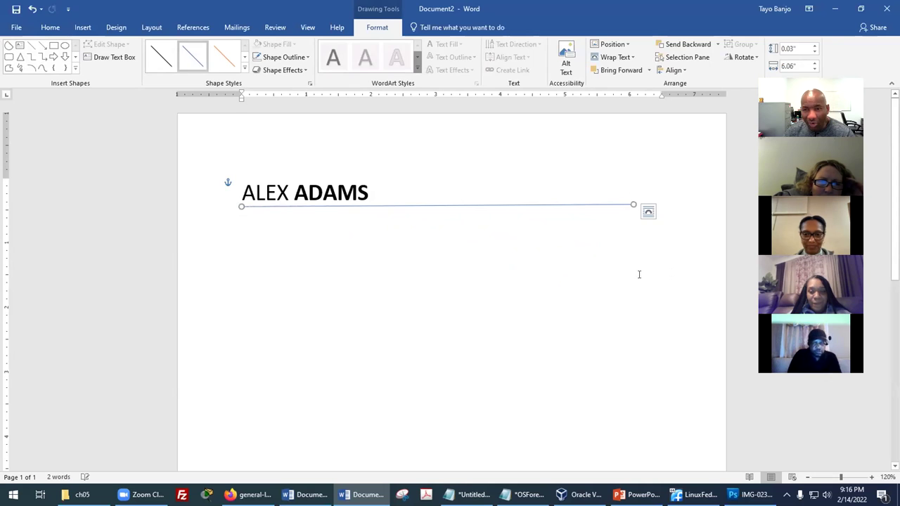
key("Delete")
left_click(386, 205)
key("Return")
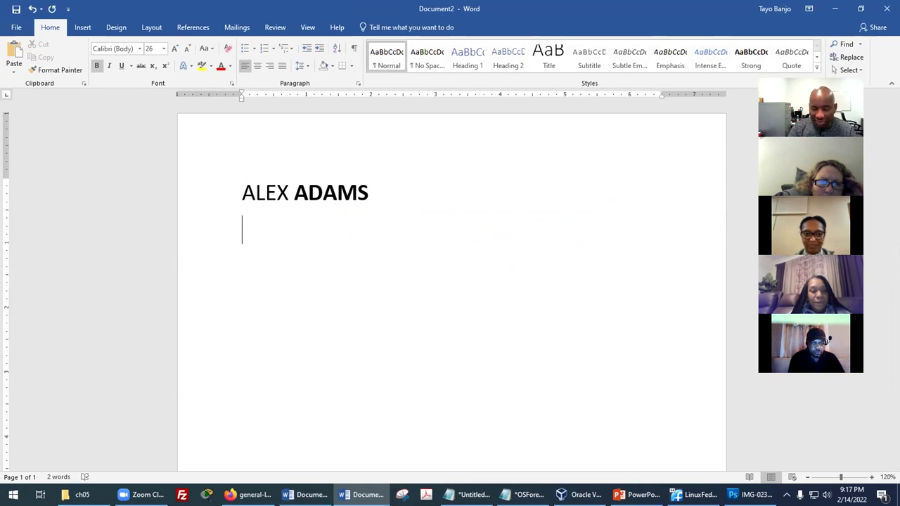
type("----------------------------------------------")
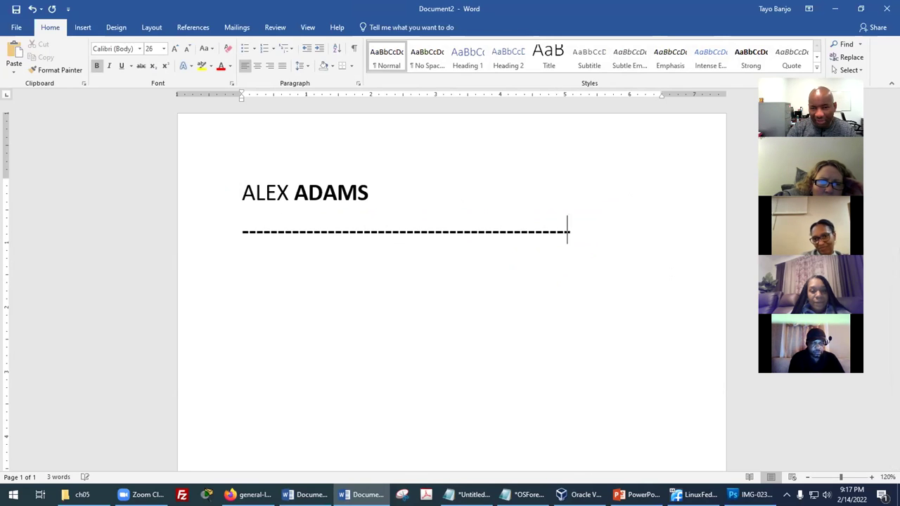
type("------------")
key("Return")
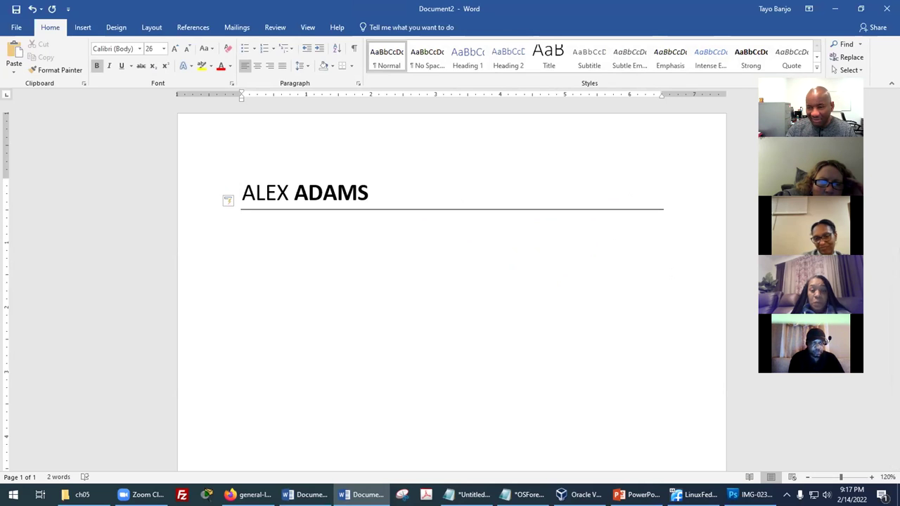
key("ctrl+z")
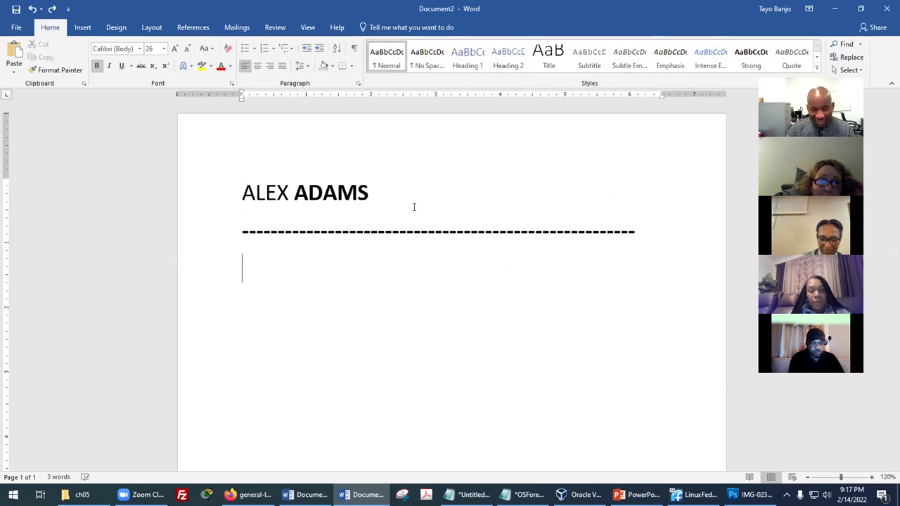
key("ctrl+z")
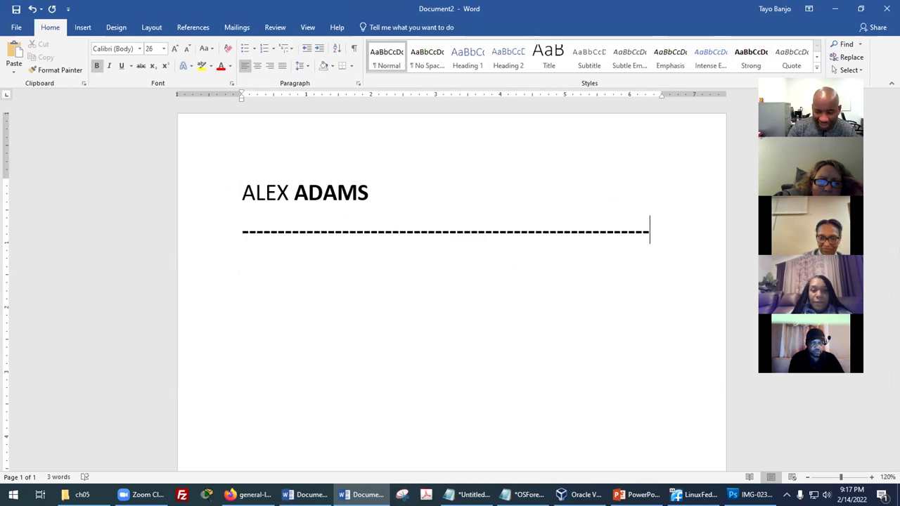
key("Return")
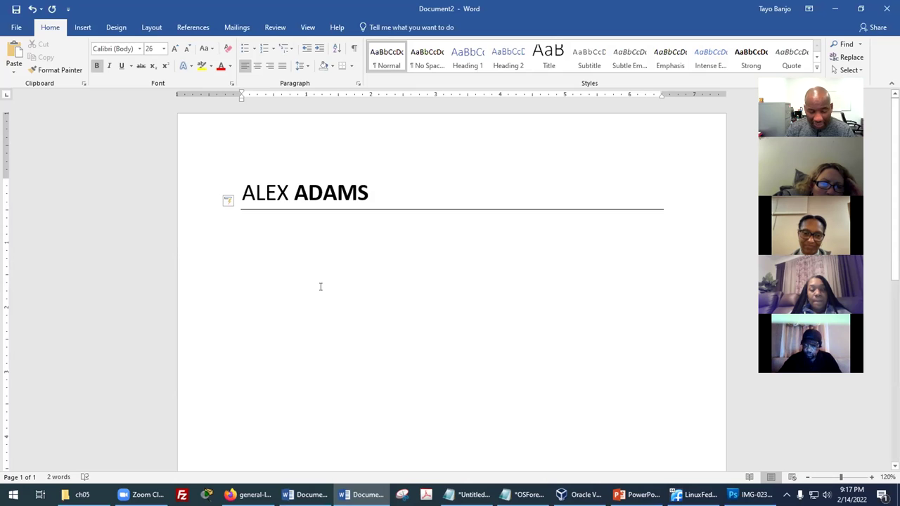
type("110")
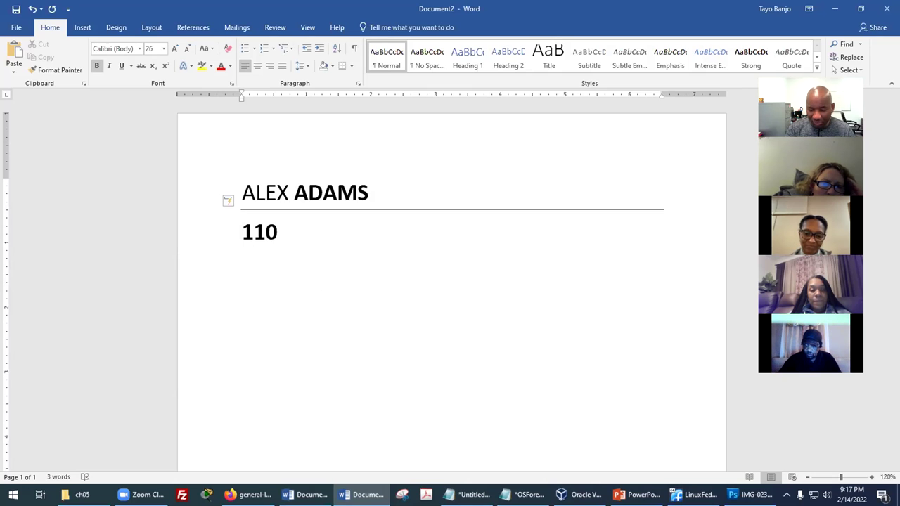
left_click_drag(243, 232, 320, 286)
left_click(320, 287)
type("maIN")
key("BackSpace")
key("BackSpace")
key("BackSpace")
key("BackSpace")
key("BackSpace")
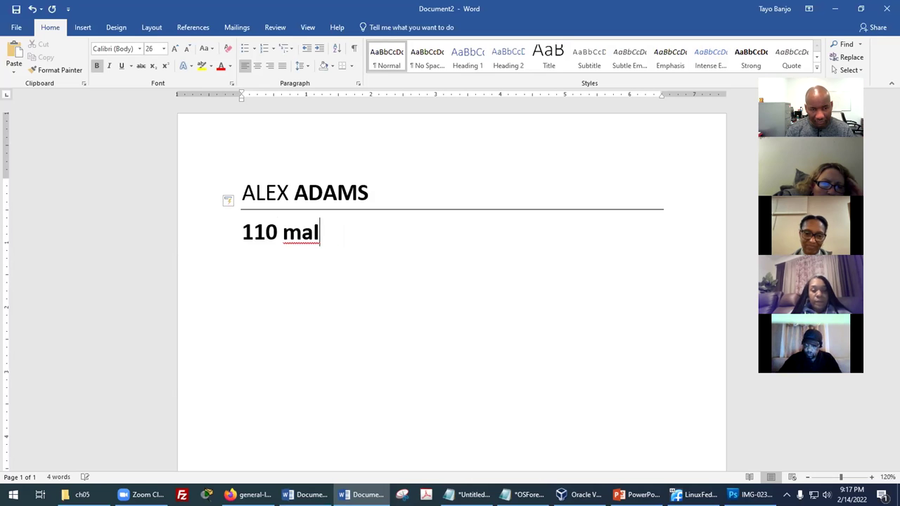
type("Main S")
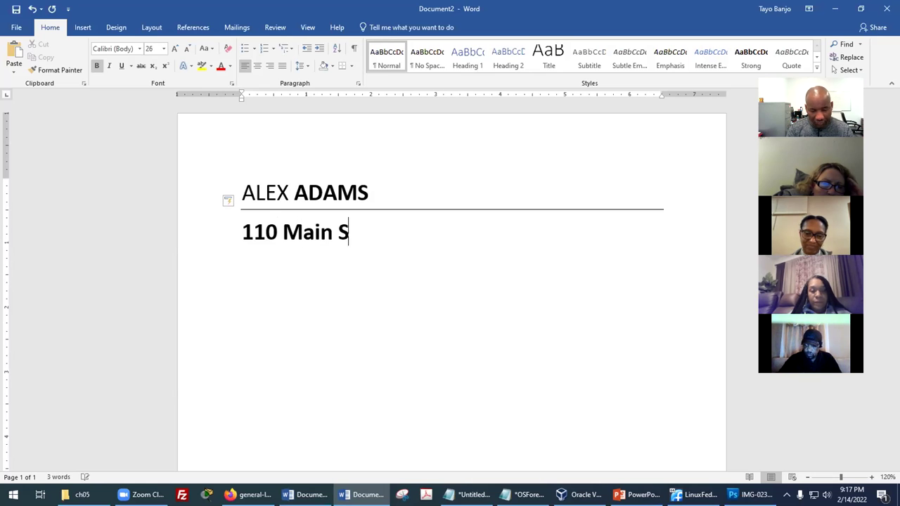
type("treet, Watee")
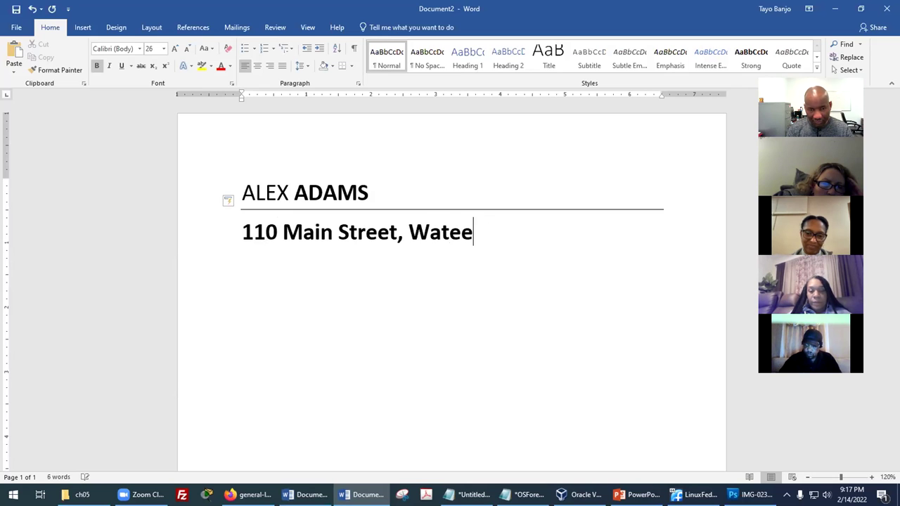
type("rtrtow")
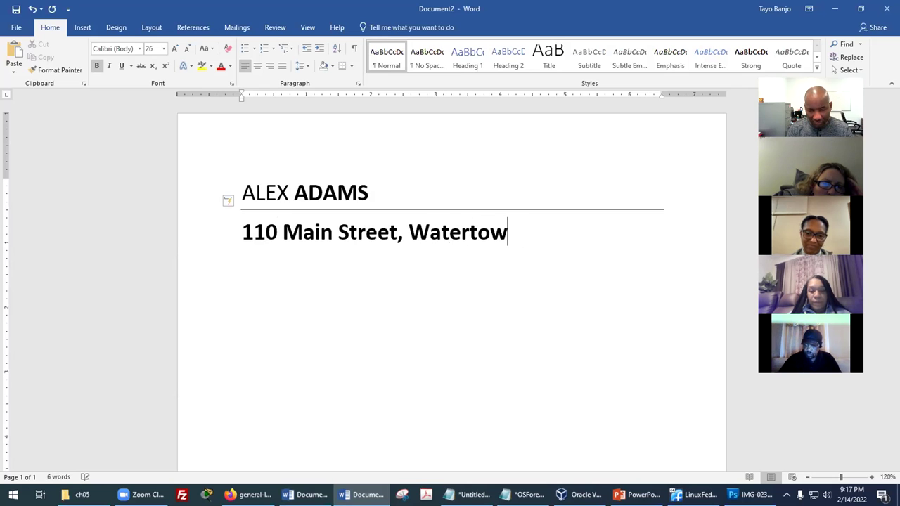
type("n, MA ")
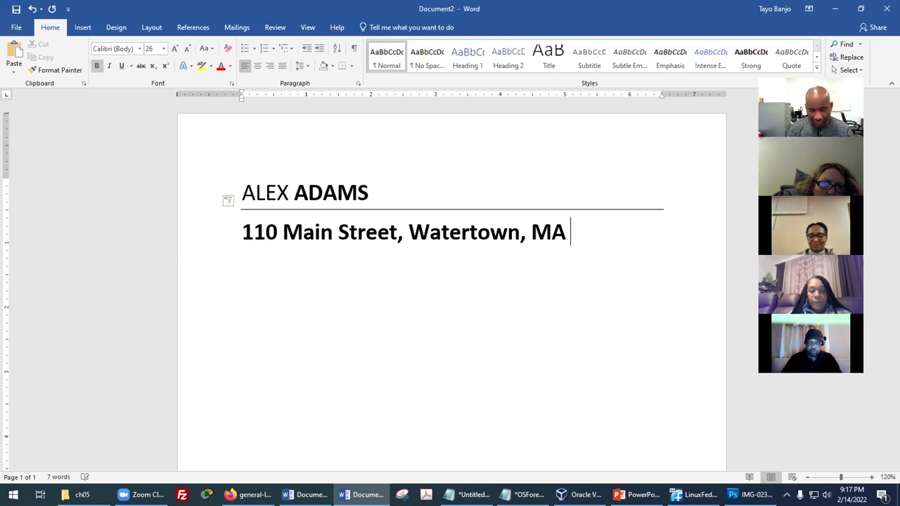
type("02472")
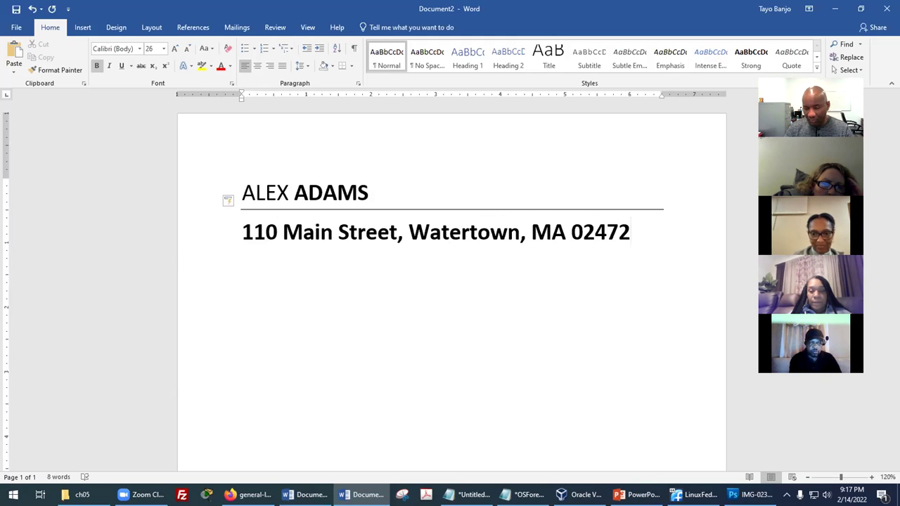
Step: Make the address line non-bold and shrink it to 14 pt
left_click_drag(243, 232, 320, 287)
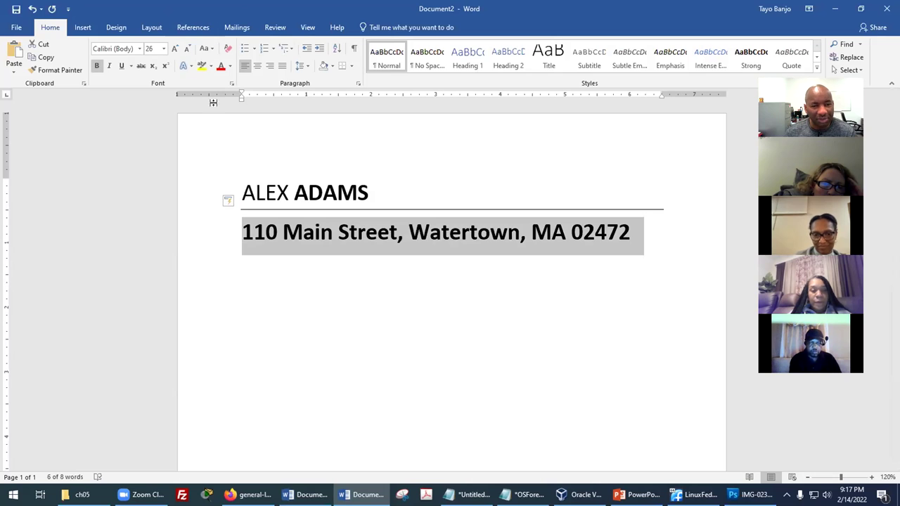
left_click(187, 49)
left_click(188, 49)
left_click(187, 48)
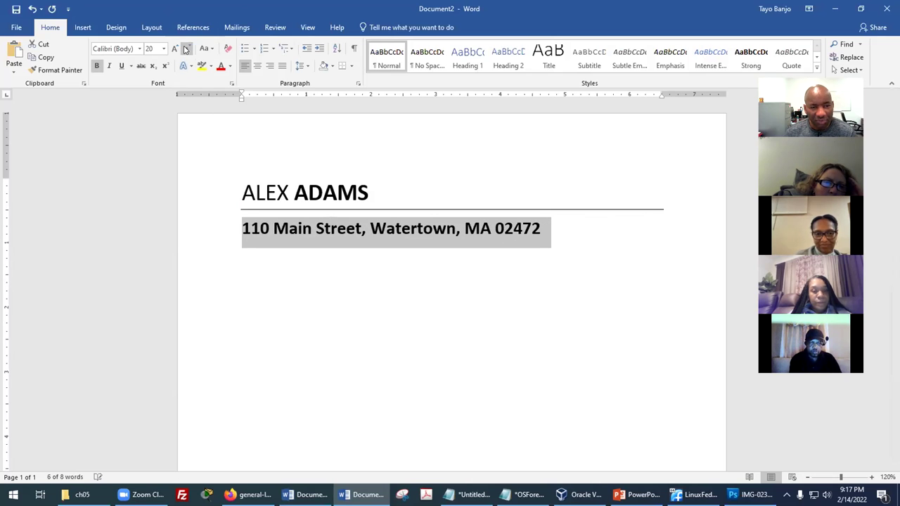
left_click(96, 65)
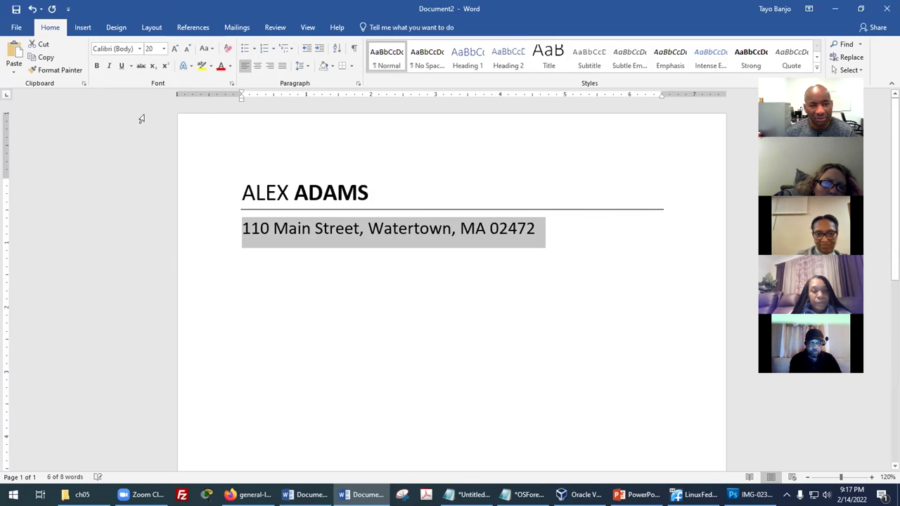
left_click(187, 48)
left_click(188, 49)
left_click(187, 48)
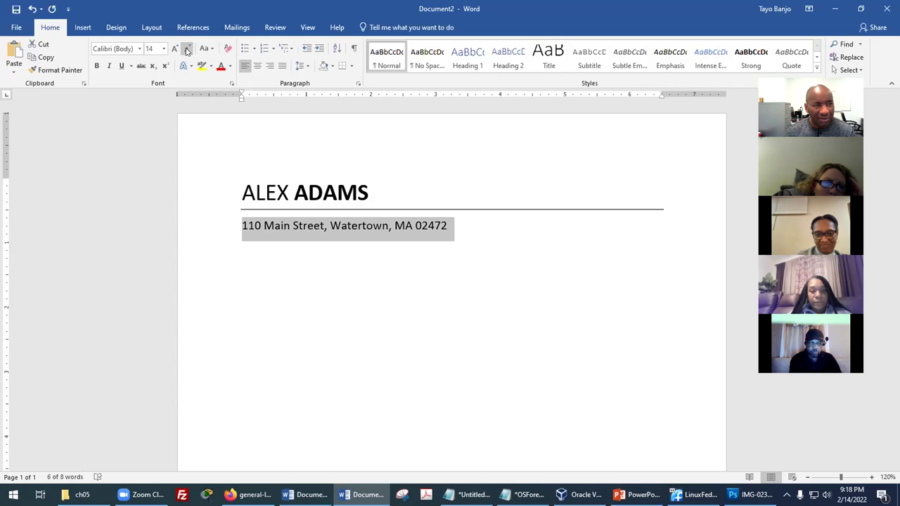
left_click(486, 242)
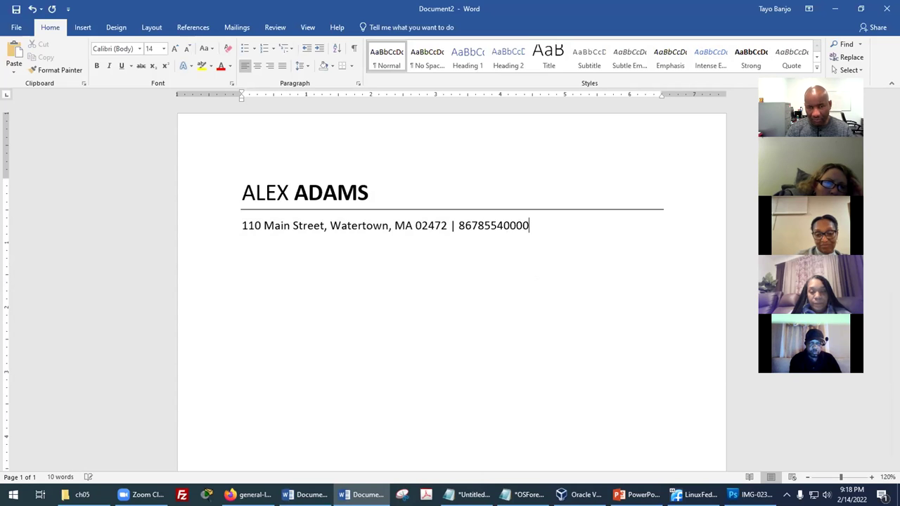
Step: Add hyphens to the phone number at the end of the contact line, then start a new paragraph
left_click(479, 225)
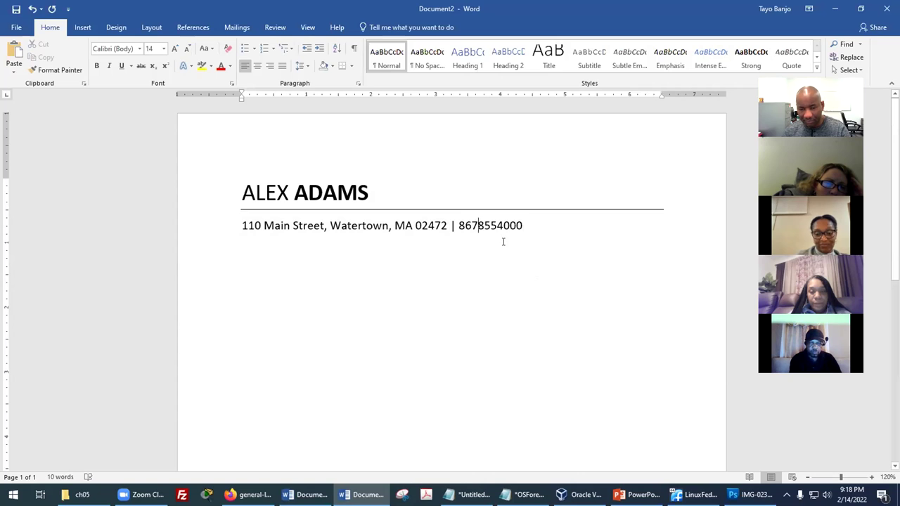
type("-")
left_click(502, 226)
type("-")
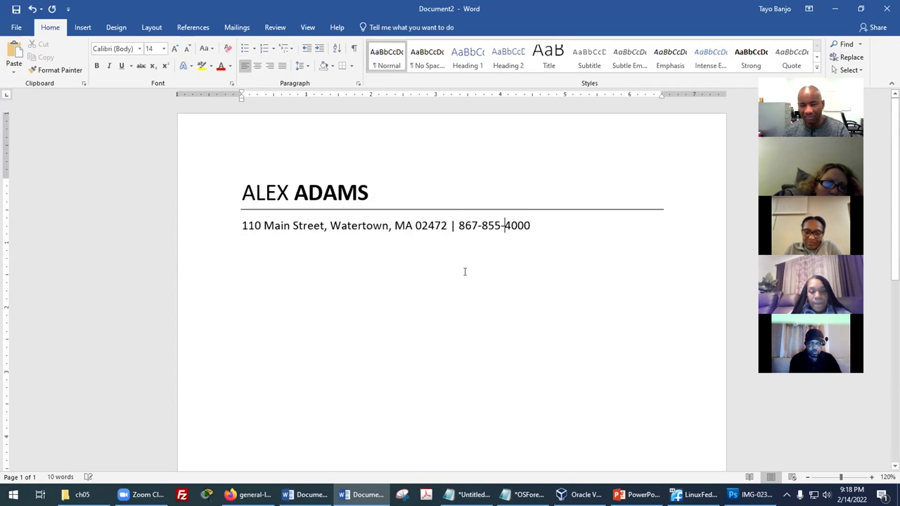
left_click(556, 241)
key("Return")
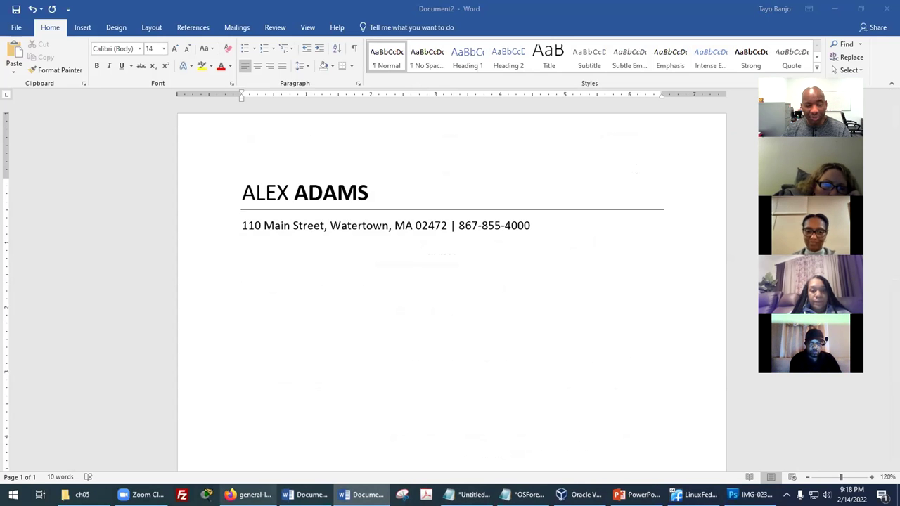
Step: Add a SUMMARY heading below the contact line with a blank line above it
left_click(247, 495)
key("alt+Tab")
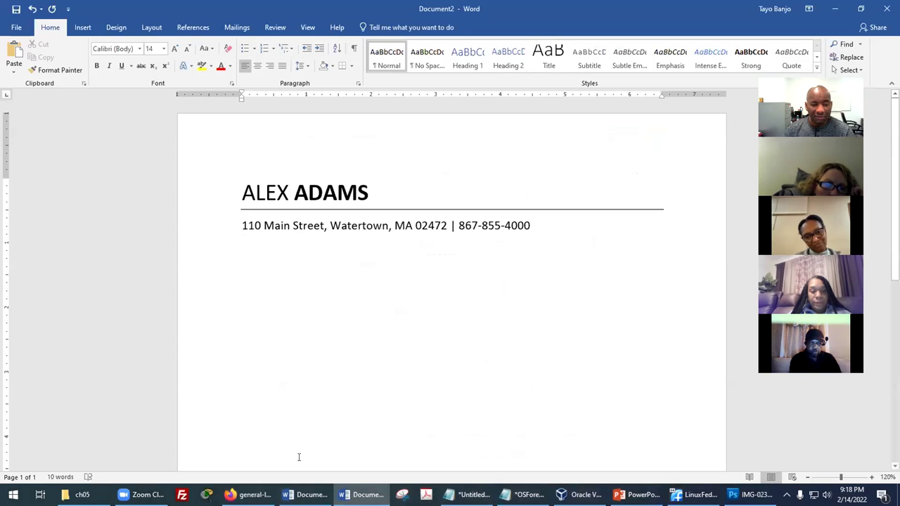
key("alt+Tab")
key("alt+Tab")
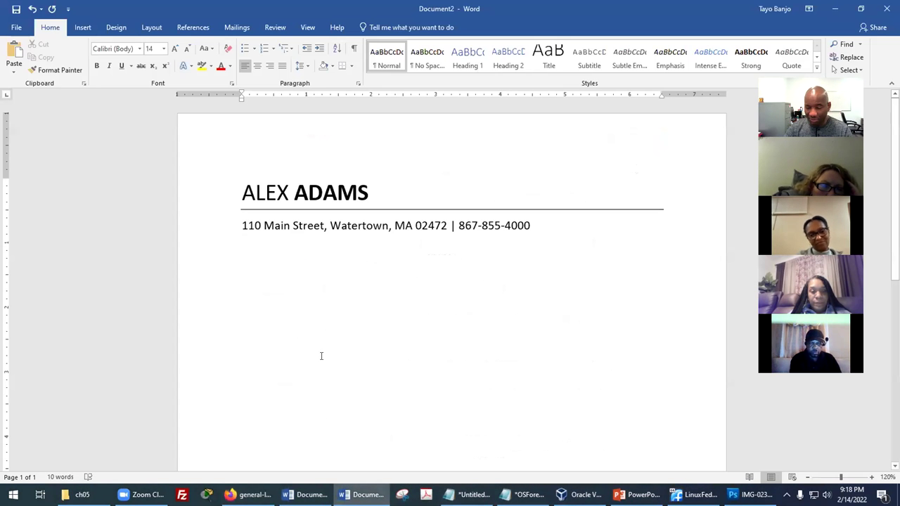
key("Return")
type("SUMMARY")
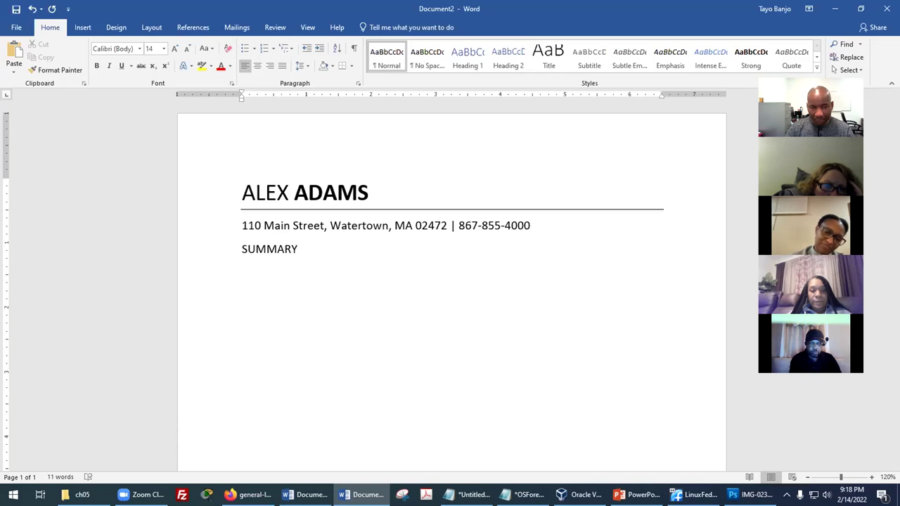
key("Home")
key("Return")
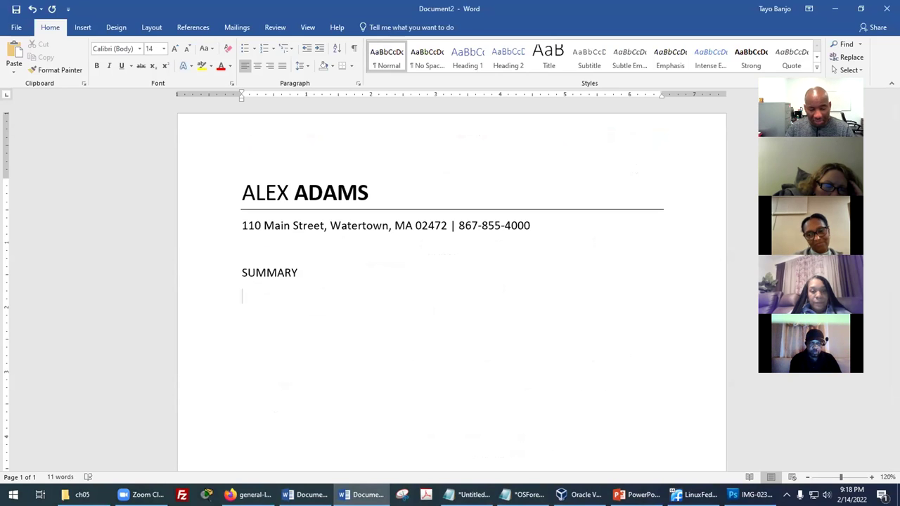
Step: Type a line of gibberish placeholder text under the SUMMARY heading
type("WE EQWE")
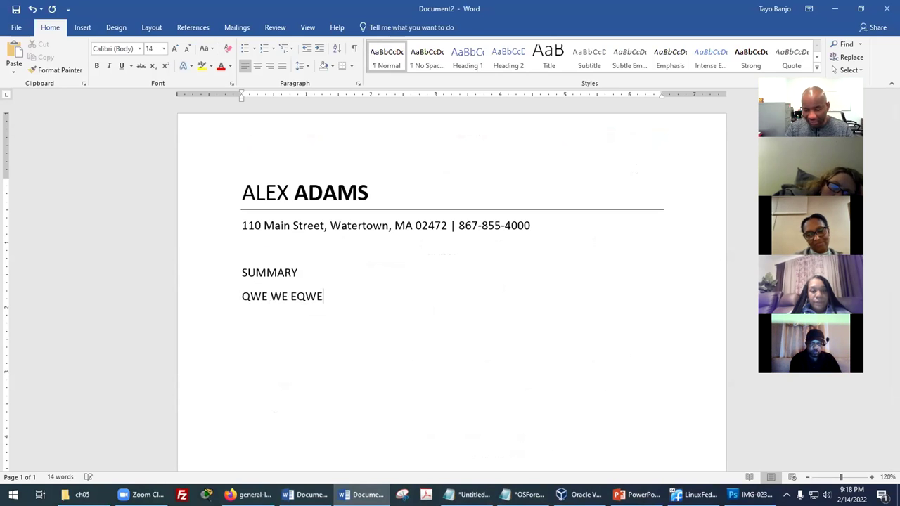
key("shift+Home")
key("BackSpace")
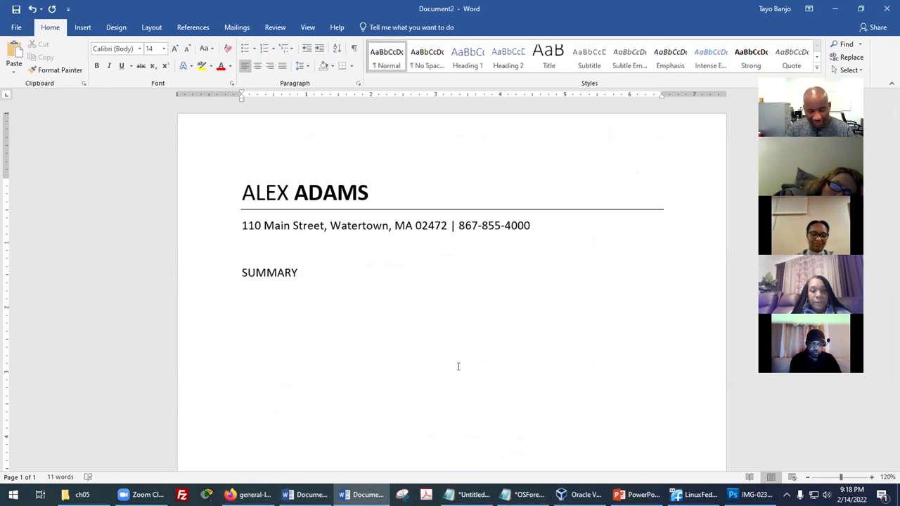
type("h")
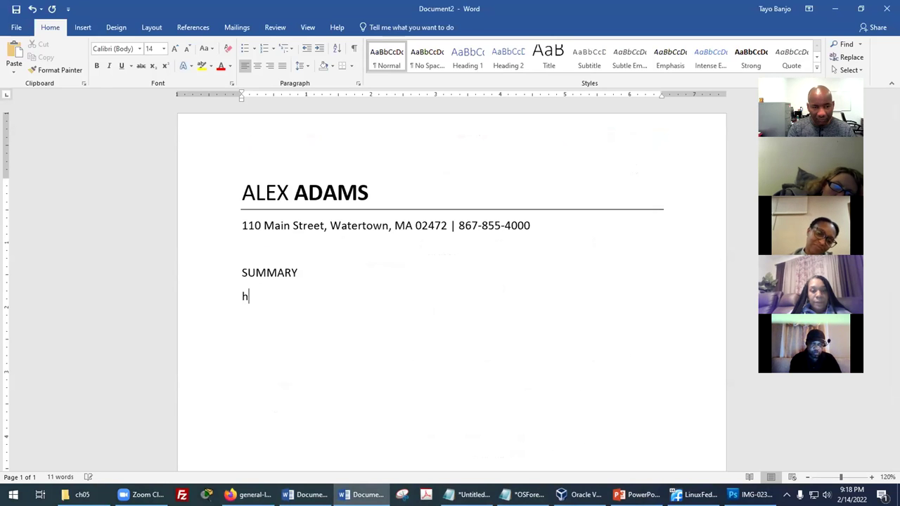
type("vjhvj  jb jklbklg ukgjb")
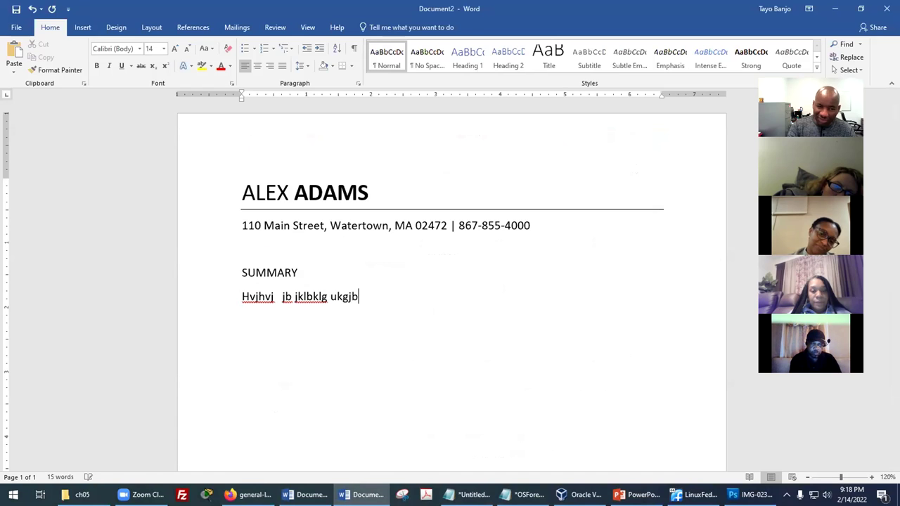
type("  h")
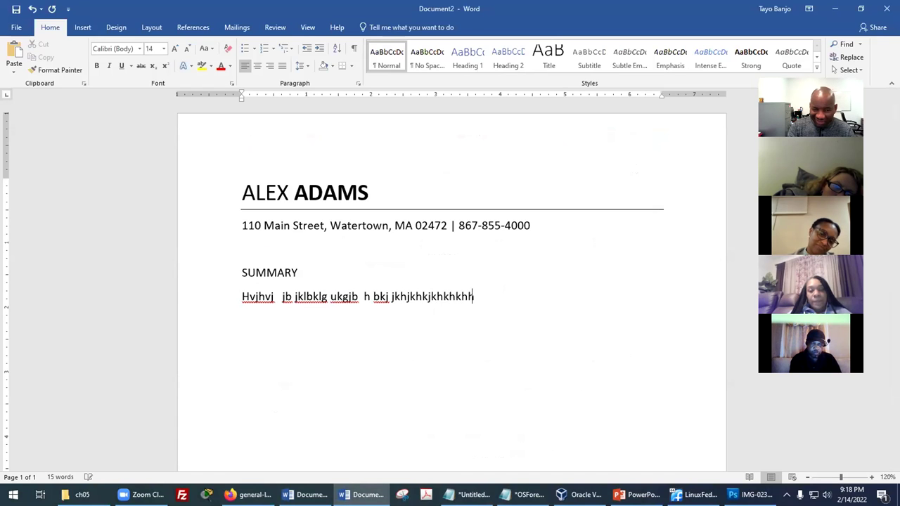
type(" bkj jkhjkhkjkhkhhhkkhkhh  h k  hk jk")
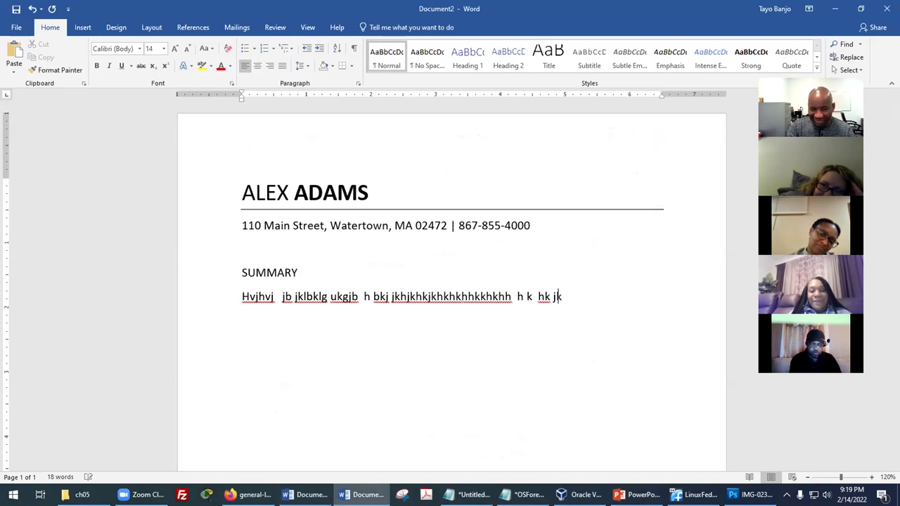
type(" j k cdh fkhsfksdjfsdfssdfsdfsdfsd fsdgefgfgdfgdfgdf")
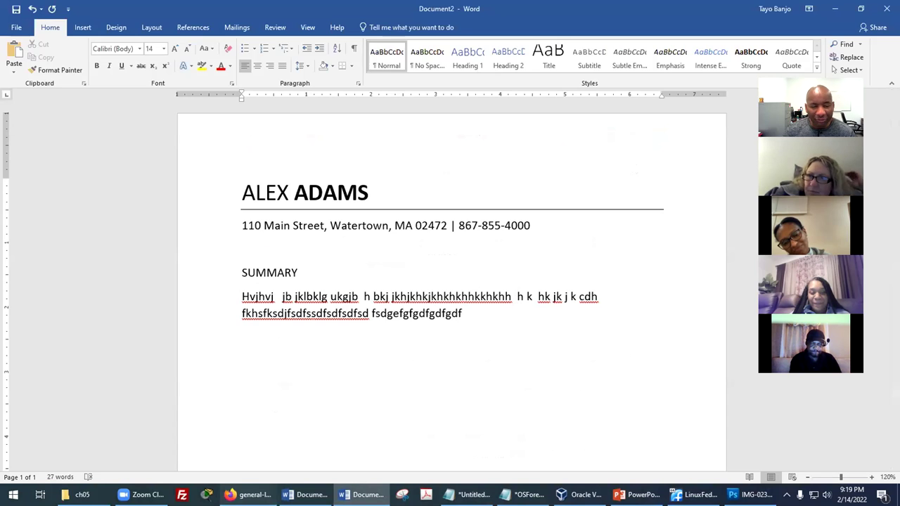
left_click(245, 494)
Step: Search for 'lorem ipsum' and open the Lorem Ipsum Text Generator result
left_click(473, 31)
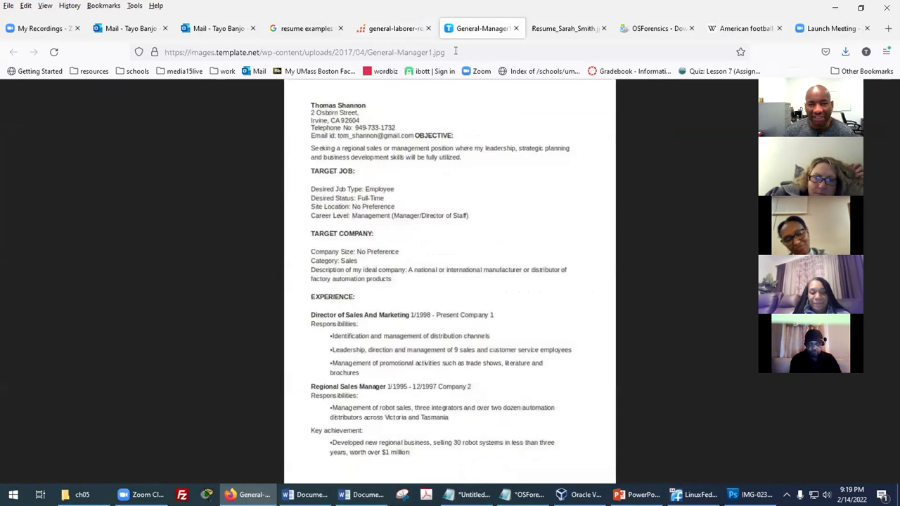
key("ctrl+l")
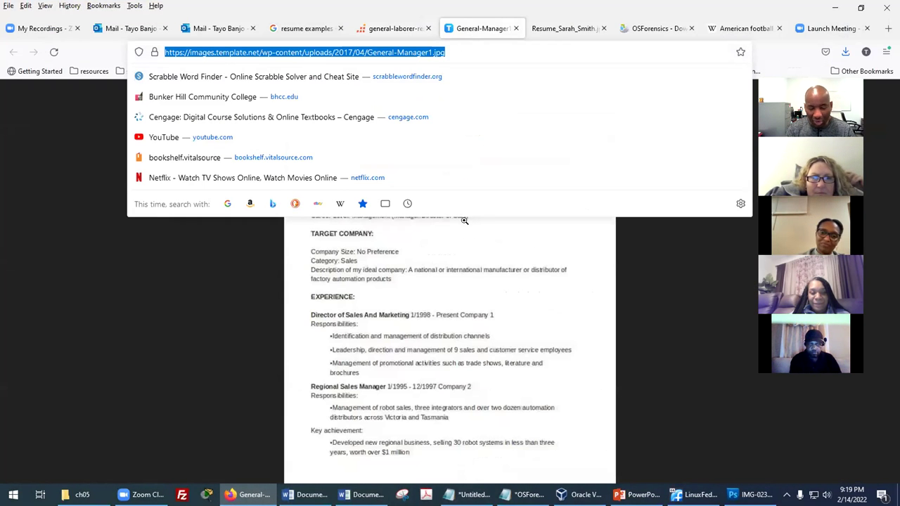
type("lorem")
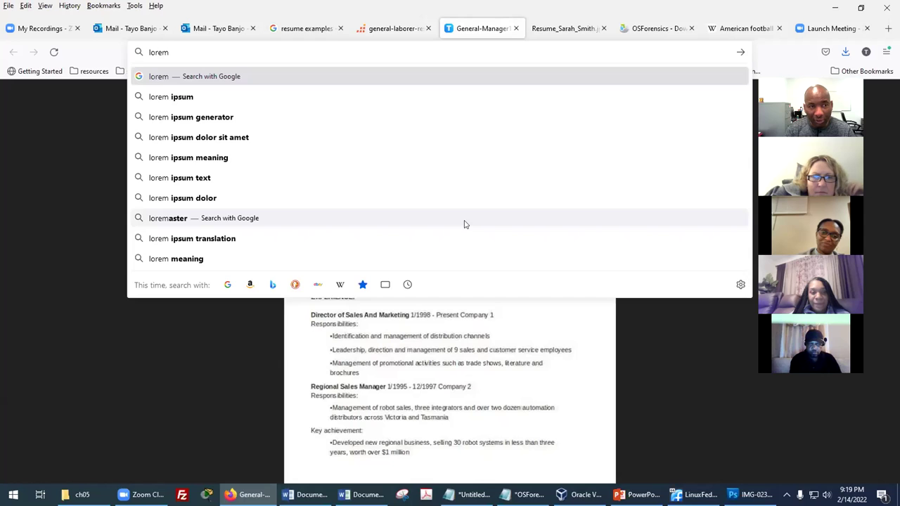
type(" ipsum")
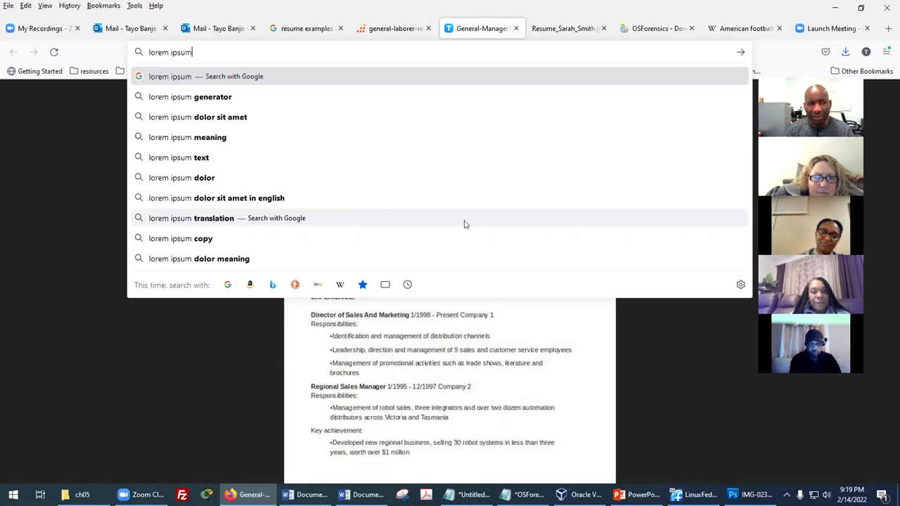
key("Return")
scroll(420, 317, "down", 3)
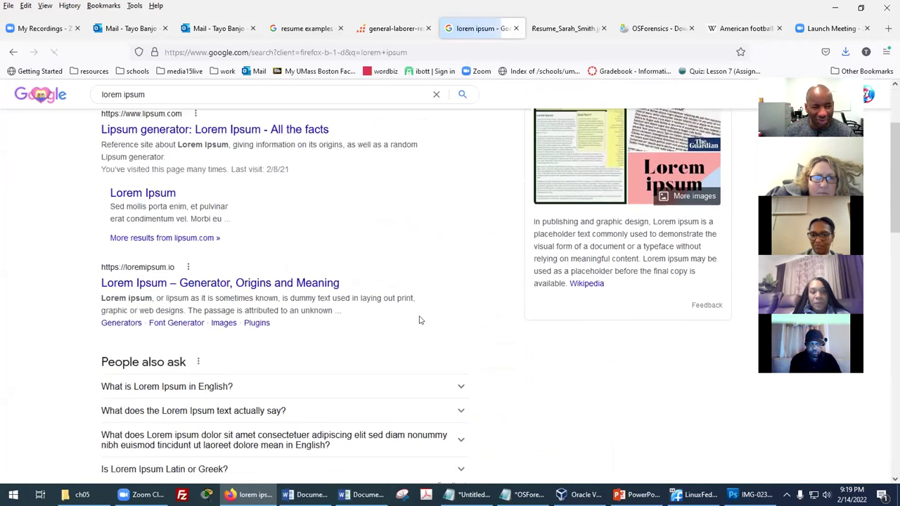
scroll(420, 321, "down", 3)
scroll(418, 320, "down", 3)
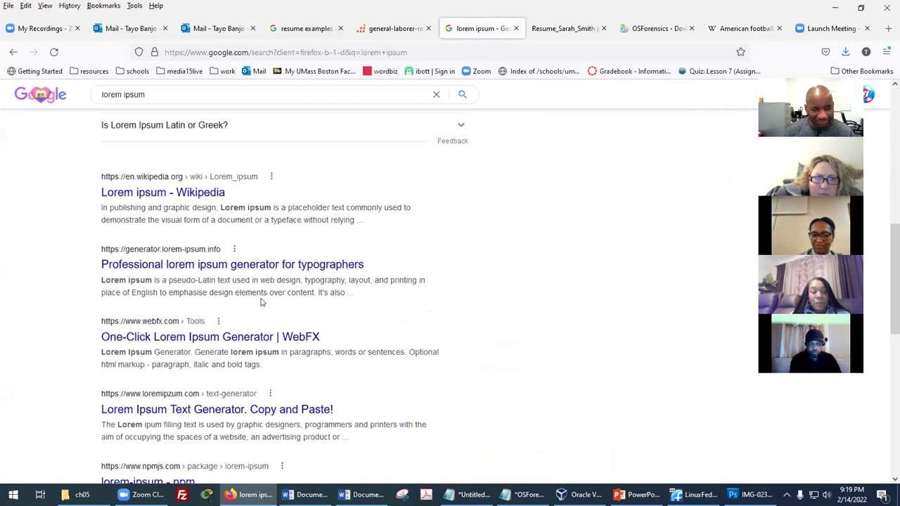
scroll(265, 306, "down", 1)
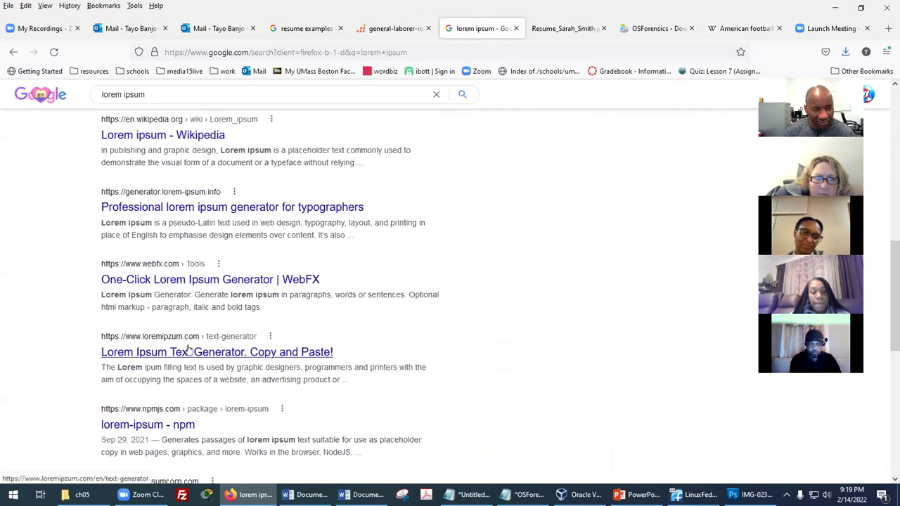
left_click(298, 348)
Step: Copy the first generated Lorem ipsum paragraph from the generator page
scroll(298, 346, "down", 6)
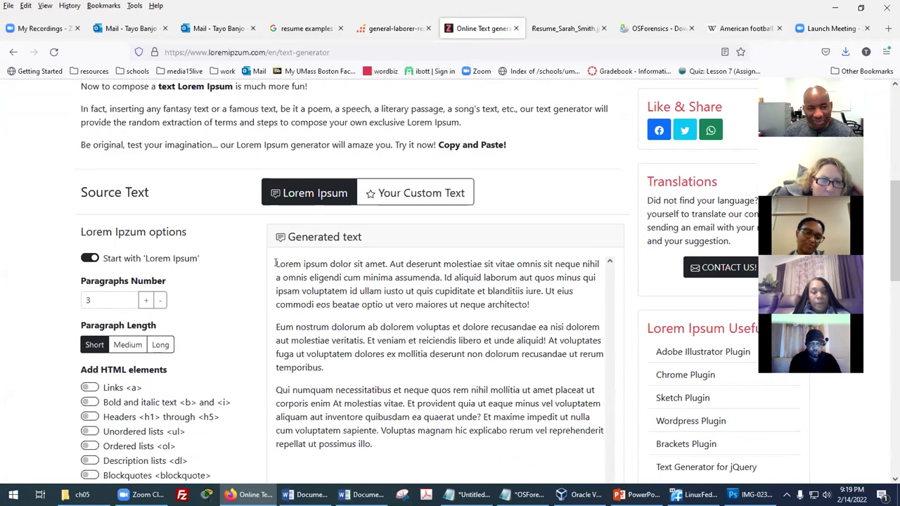
left_click_drag(277, 264, 529, 305)
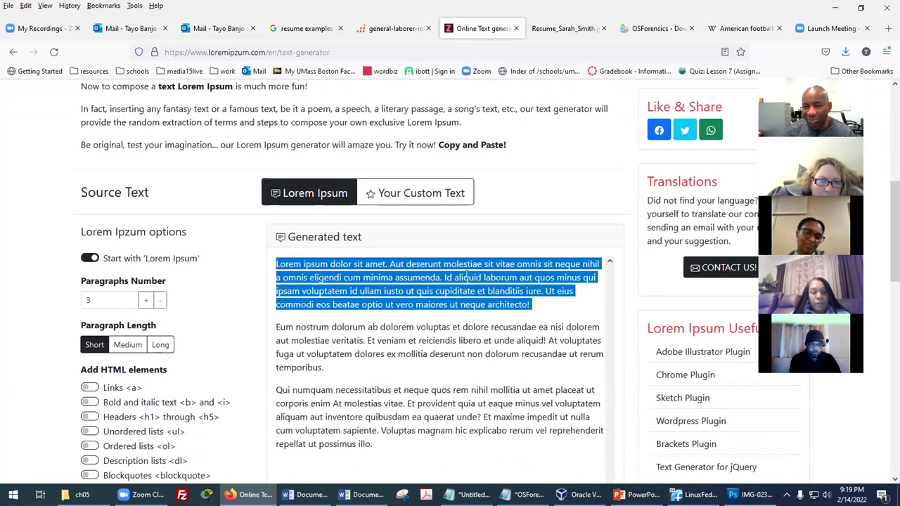
left_click(556, 306)
scroll(563, 316, "up", 6)
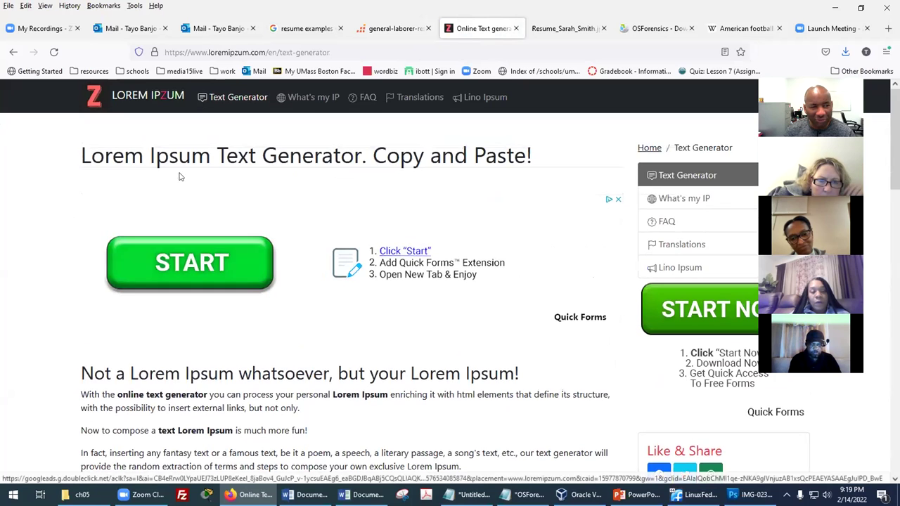
left_click_drag(75, 160, 206, 154)
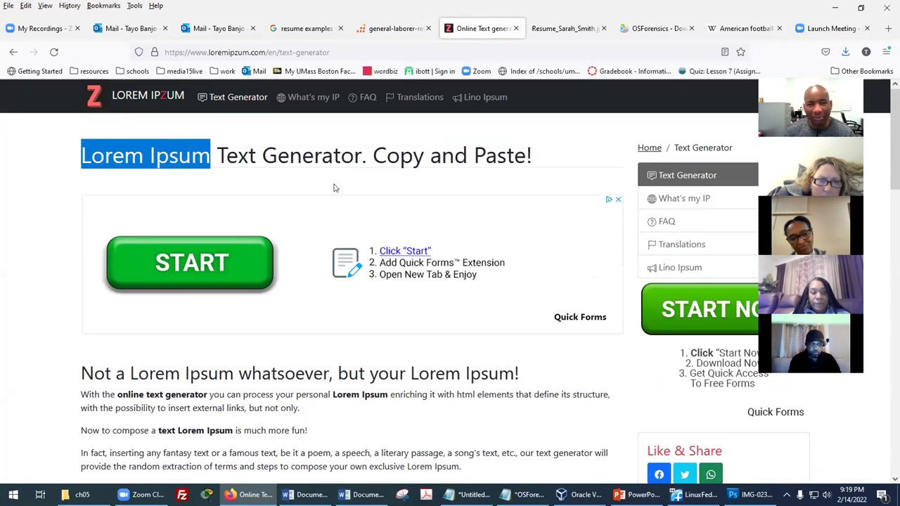
scroll(374, 195, "down", 5)
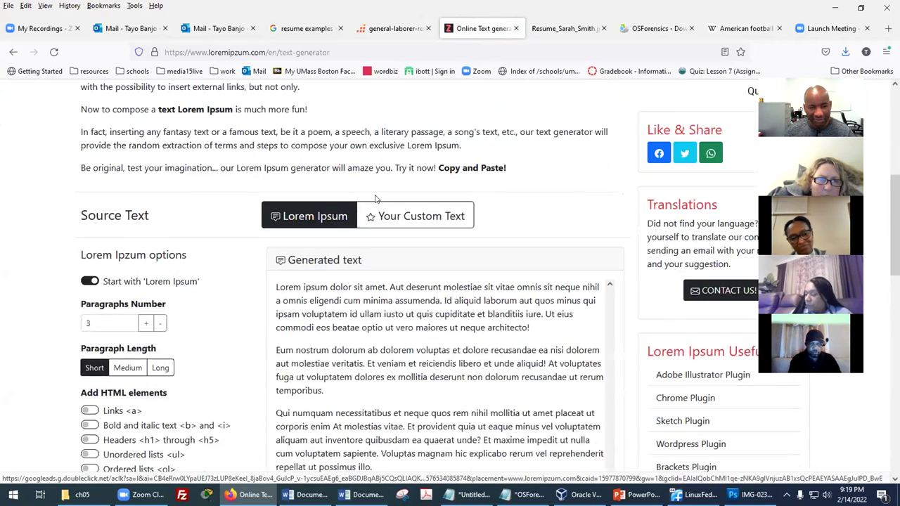
triple_click(278, 263)
key("ctrl+c")
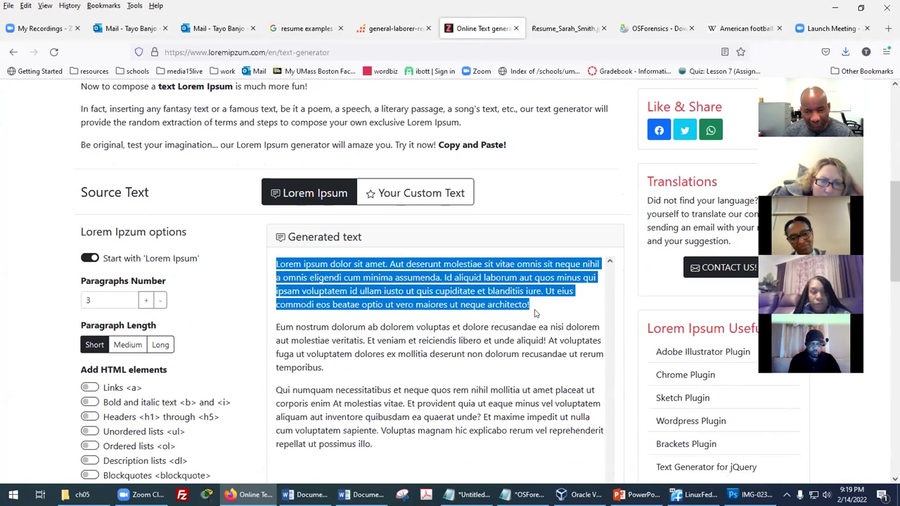
right_click(497, 288)
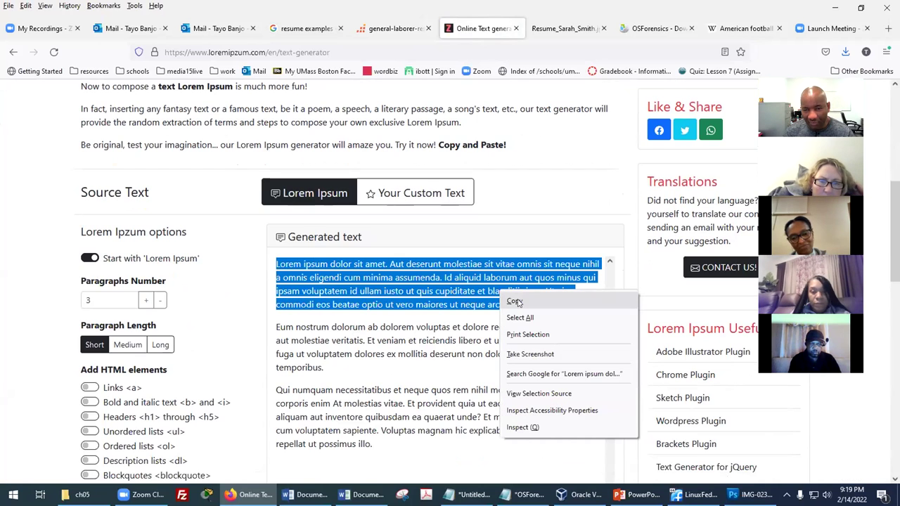
left_click(519, 301)
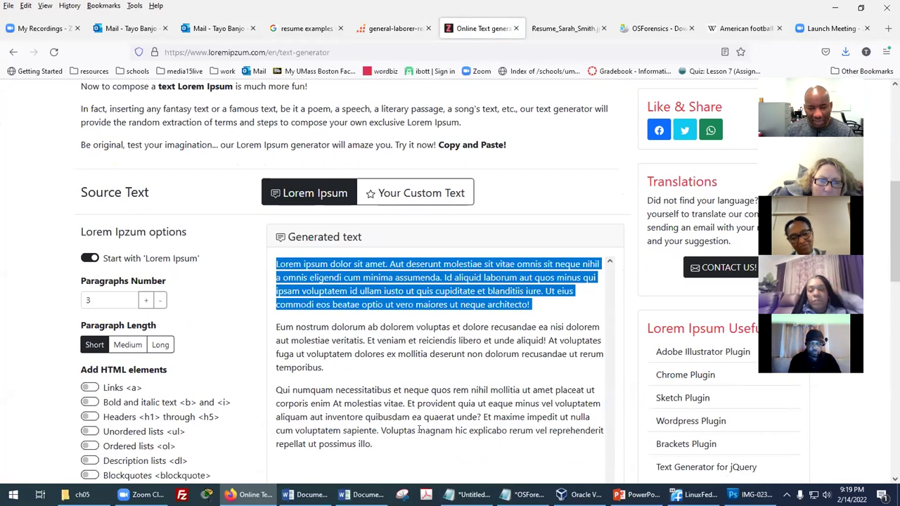
left_click(363, 494)
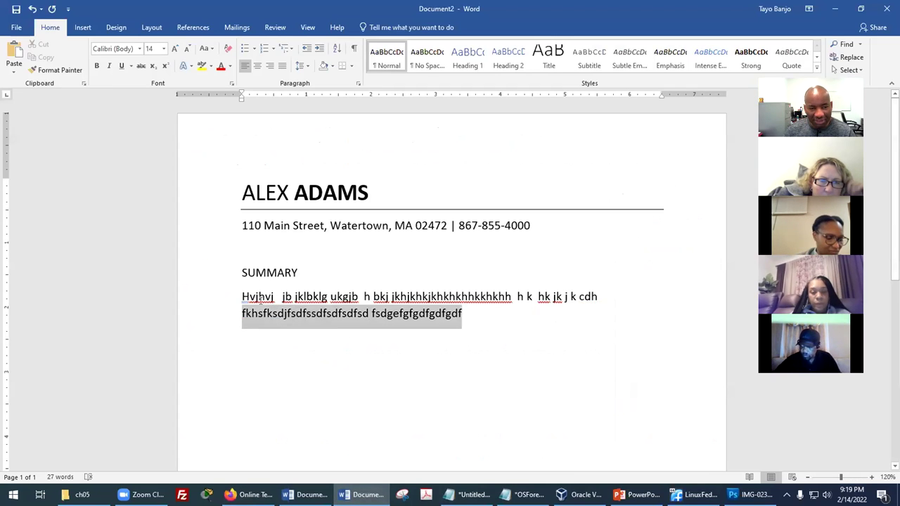
Step: Replace the gibberish under SUMMARY with the copied Lorem ipsum and set it to 12 pt
triple_click(352, 333)
key("ctrl+v")
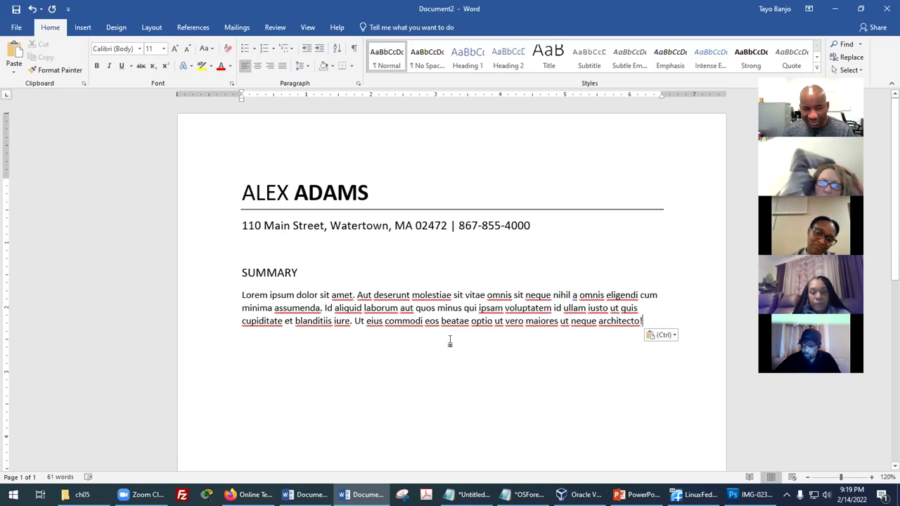
scroll(450, 340, "up", 1)
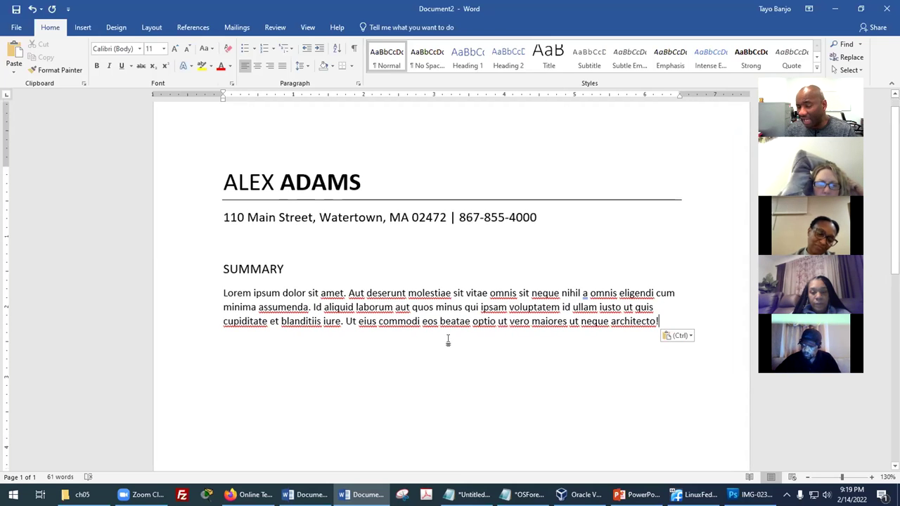
scroll(436, 374, "up", 1)
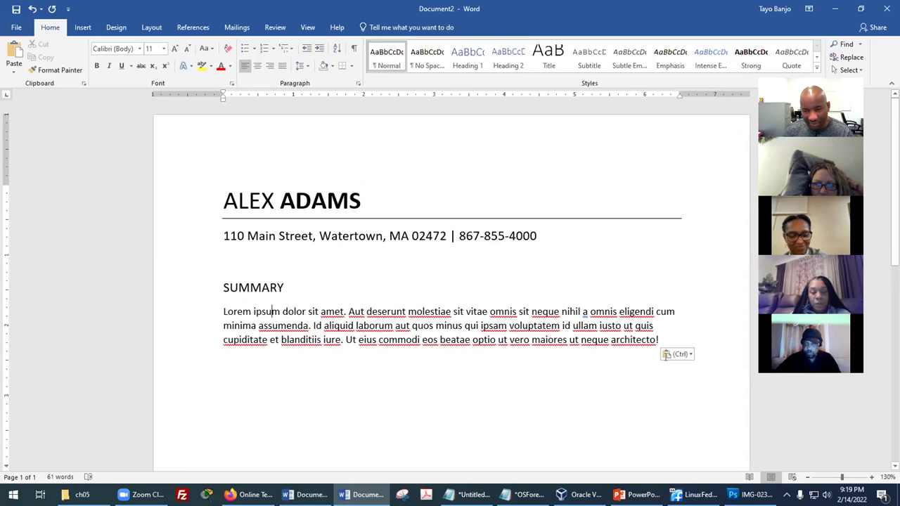
triple_click(364, 311)
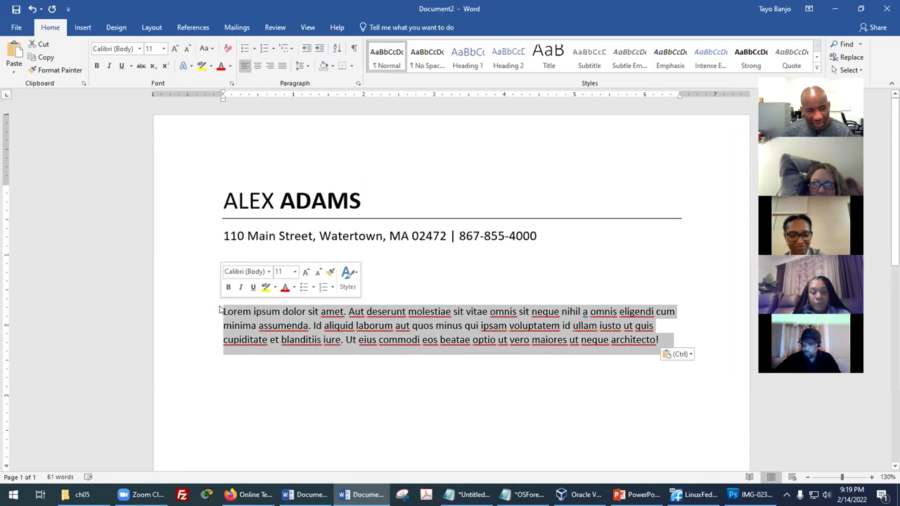
left_click(164, 50)
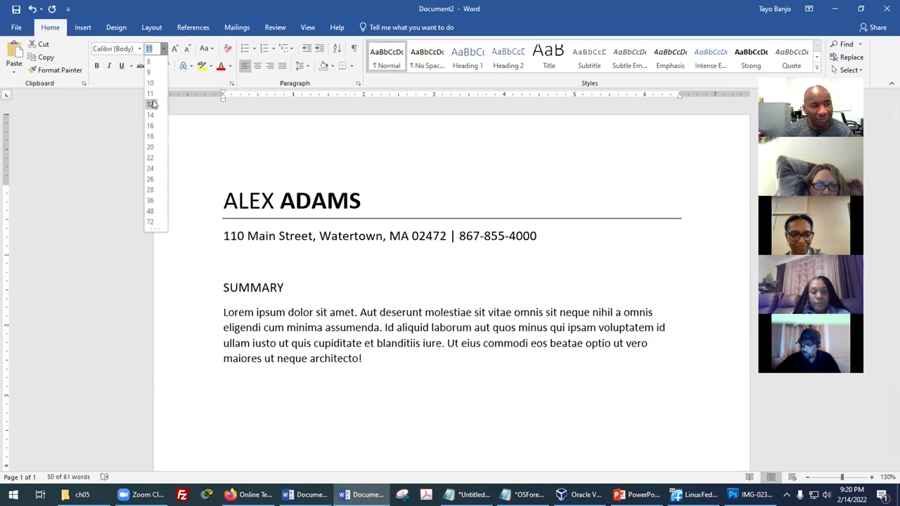
left_click(154, 104)
Step: Add an empty line after the summary and return to Firefox's general-laborer resume example
left_click(485, 361)
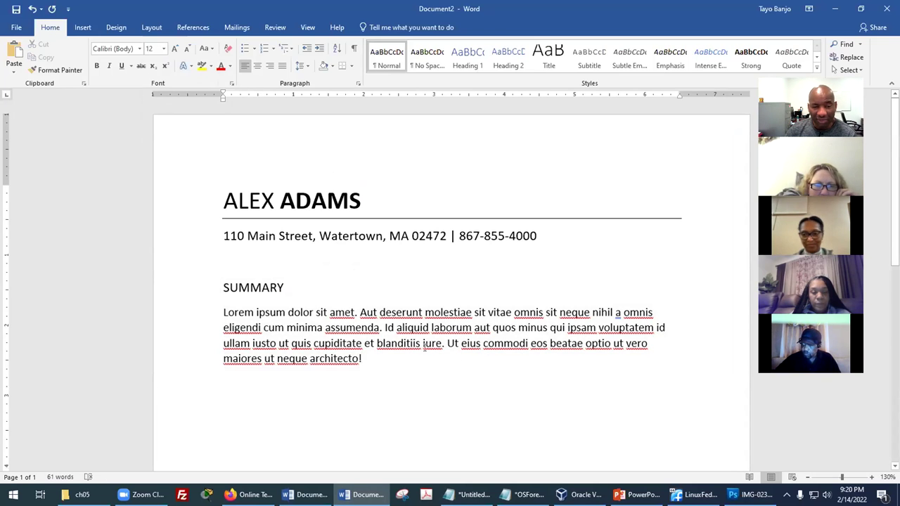
key("Return")
key("Return")
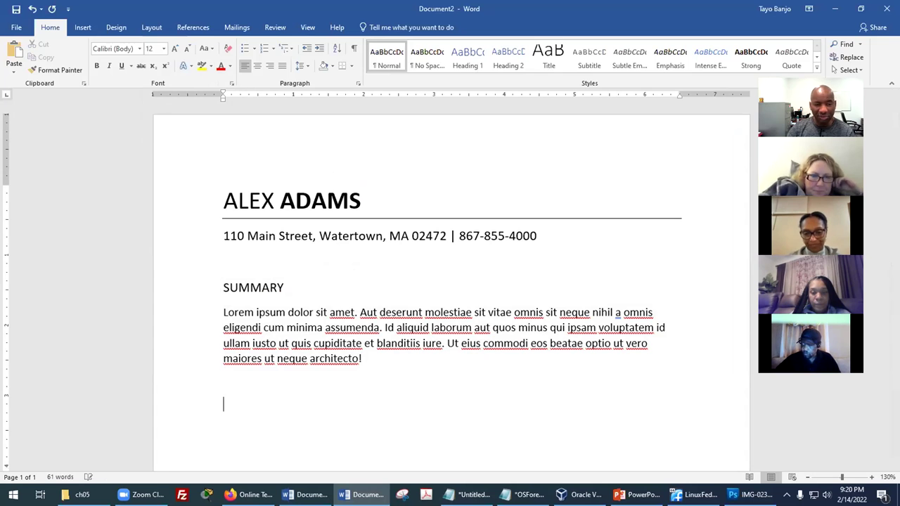
key("BackSpace")
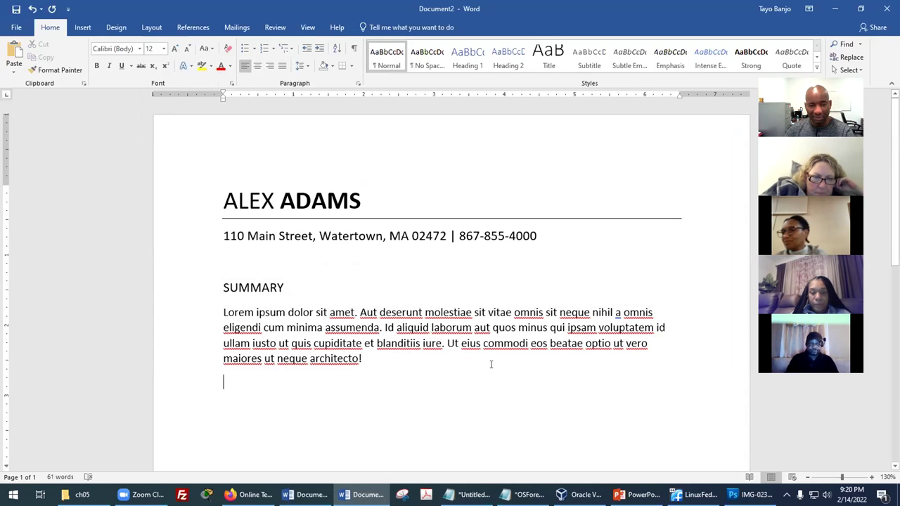
left_click(247, 494)
left_click(394, 28)
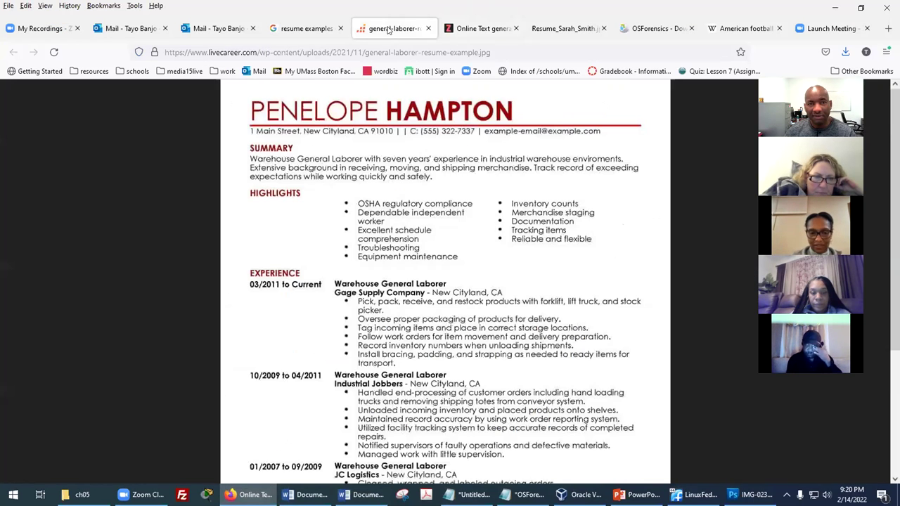
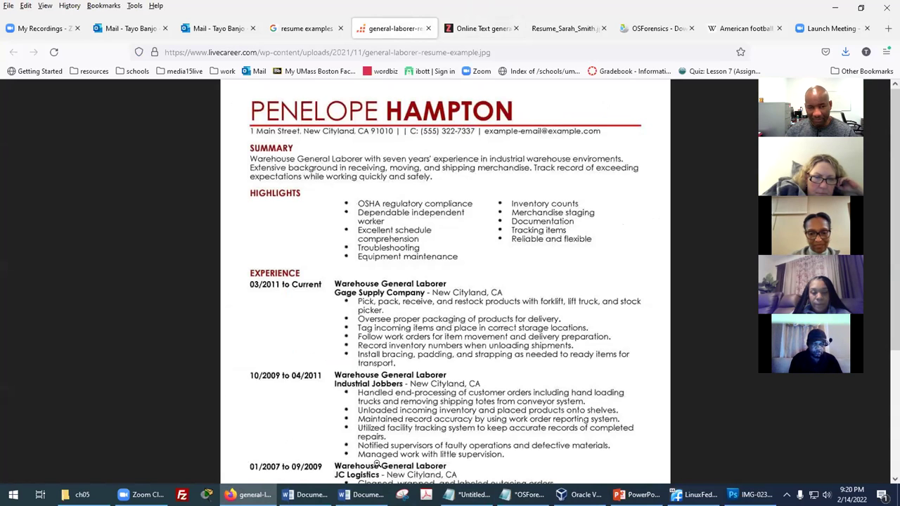
Step: Switch to the resume document and type the HIGHLIGHTS heading
left_click(306, 495)
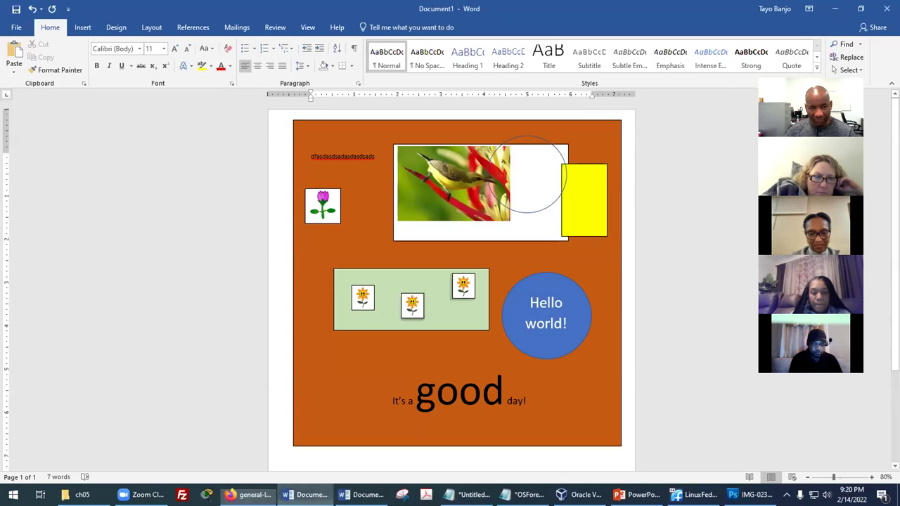
left_click(362, 494)
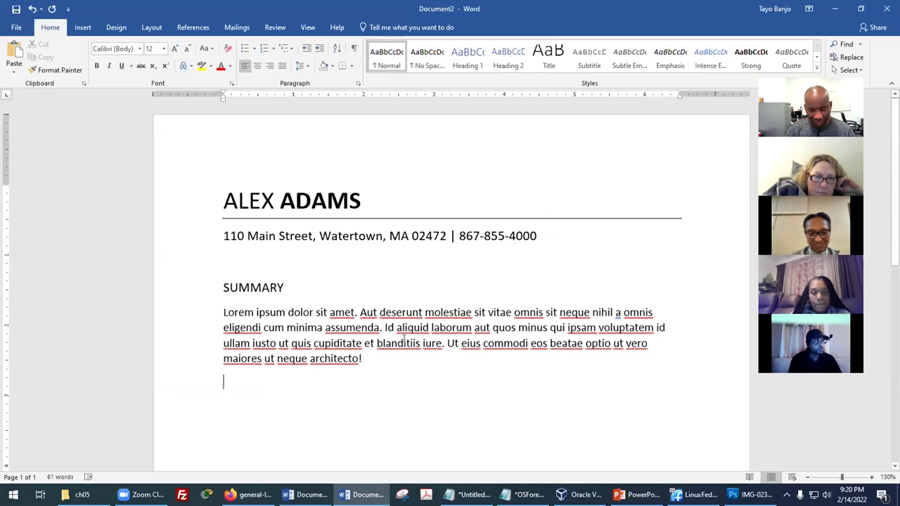
type("HiHi")
key("BackSpace")
key("BackSpace")
type("GHLIGHTS")
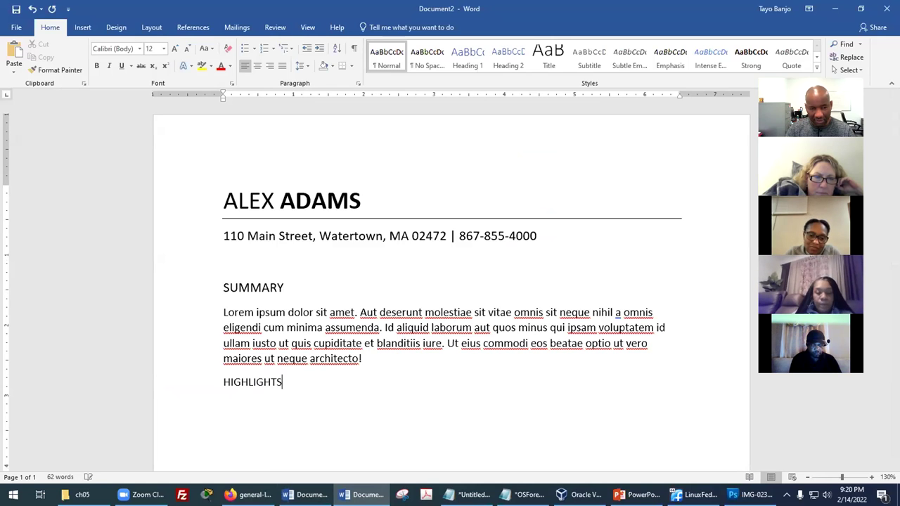
Step: Paste the Lorem ipsum paragraph beneath HIGHLIGHTS and select it
scroll(208, 293, "down", 1)
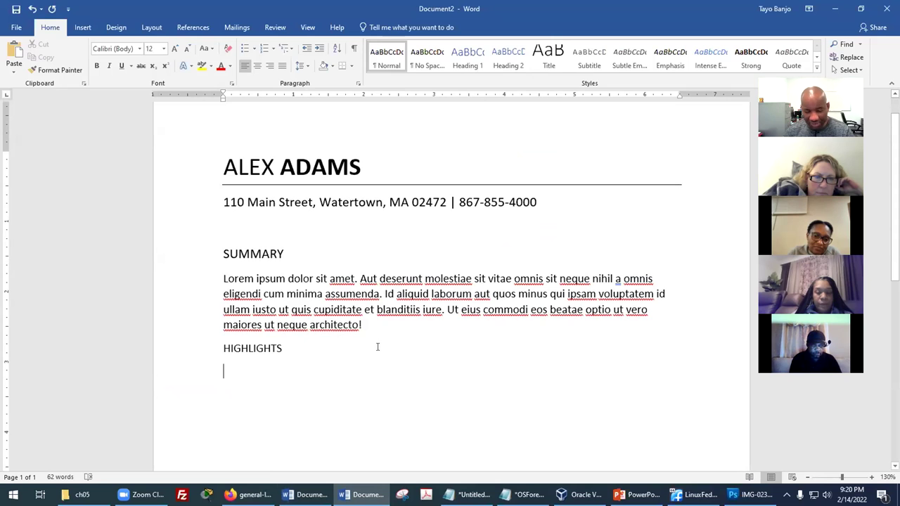
type("Lorem ipsum dolor sit amet. Aut deserunt molestiae sit vitae omnis sit neque nihil a omnis eligendi cum minima assumenda. Id aliquid laborum aut quos minus qui ipsam voluptatem id ullam iusto ut quis cupiditate et blanditiis iure. Ut eius commodi eos beatae optio ut vero maiores ut neque architecto!")
left_click_drag(662, 398, 222, 371)
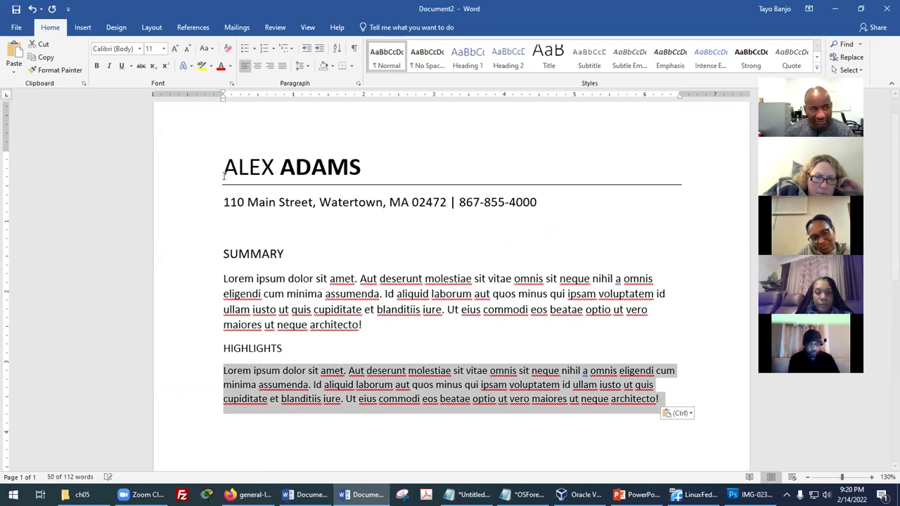
Step: Grow the pasted paragraph to 12 pt and bold the SUMMARY and HIGHLIGHTS headings
left_click(174, 49)
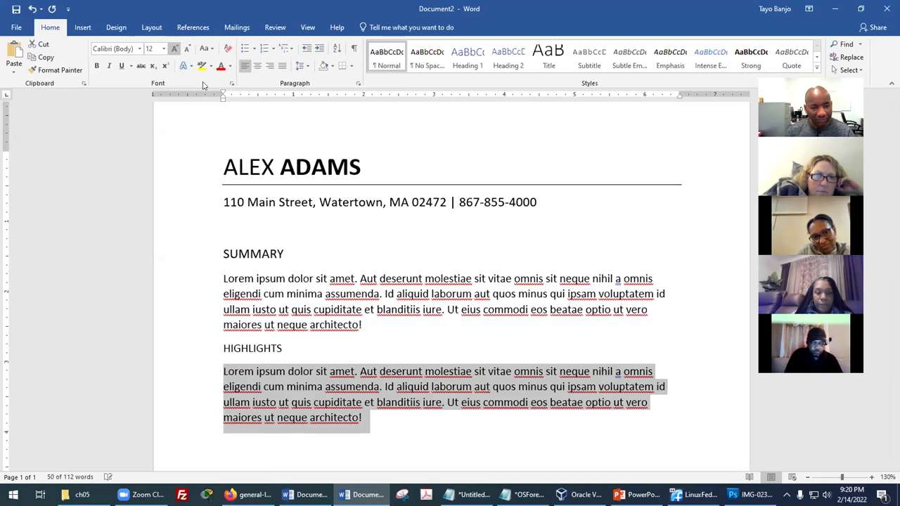
left_click(438, 347)
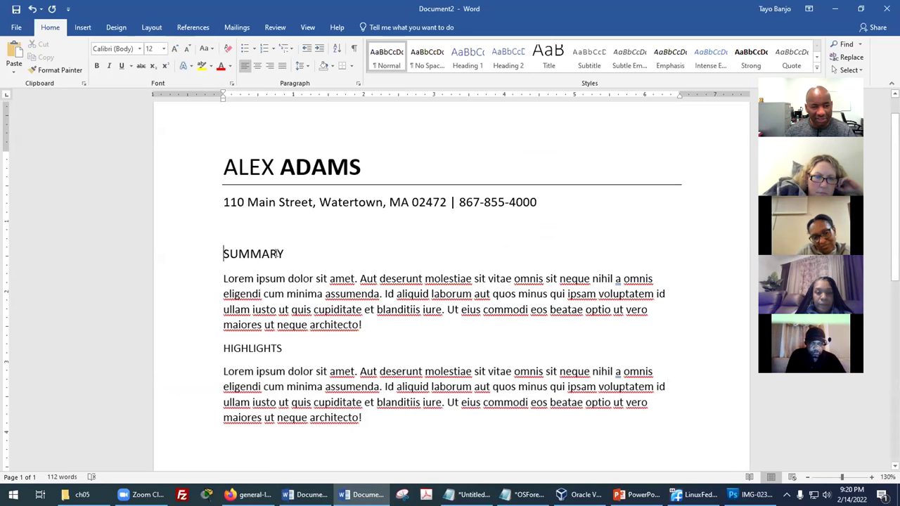
double_click(280, 253)
left_click(225, 239)
left_click_drag(224, 348, 284, 344)
key("ctrl+b")
left_click(485, 371)
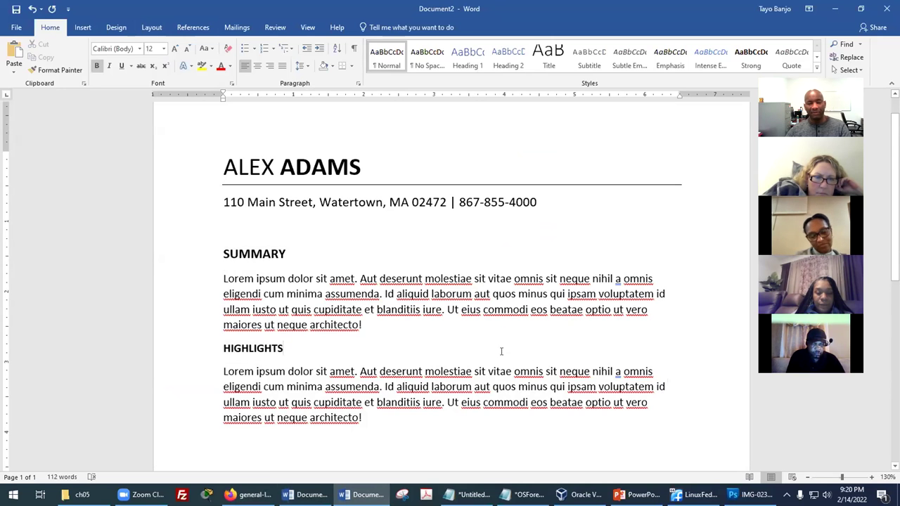
Step: Adjust the blank line above SUMMARY, then bring up the sample resume in Firefox
scroll(502, 351, "down", 3)
scroll(514, 333, "up", 1)
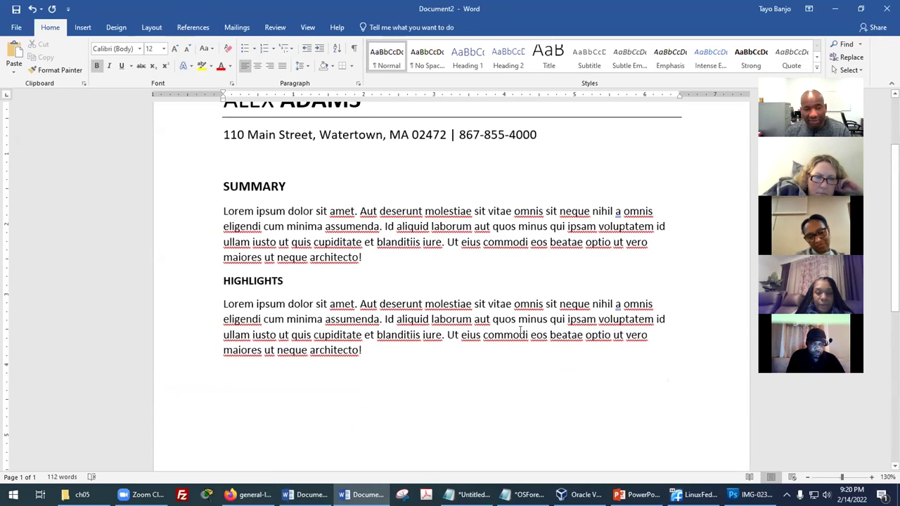
scroll(521, 331, "down", 3, "ctrl")
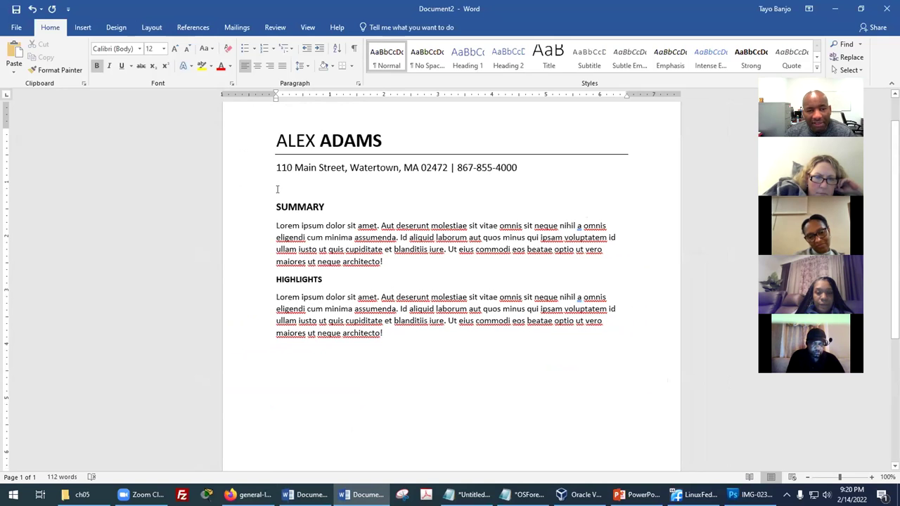
key("Delete")
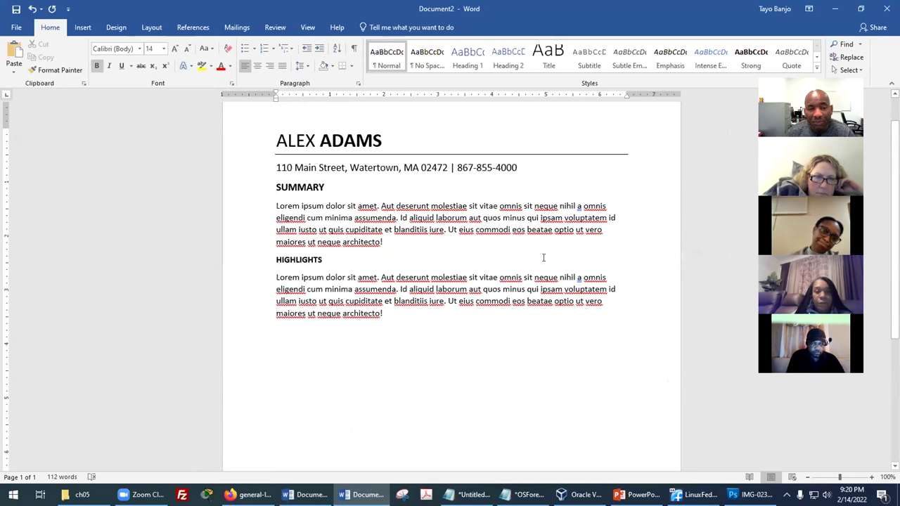
scroll(544, 258, "up", 1)
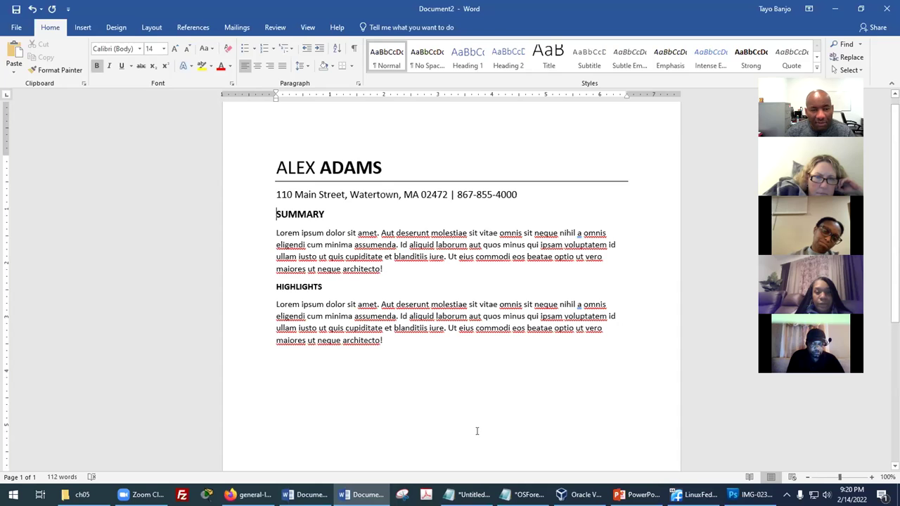
scroll(480, 429, "up", 1)
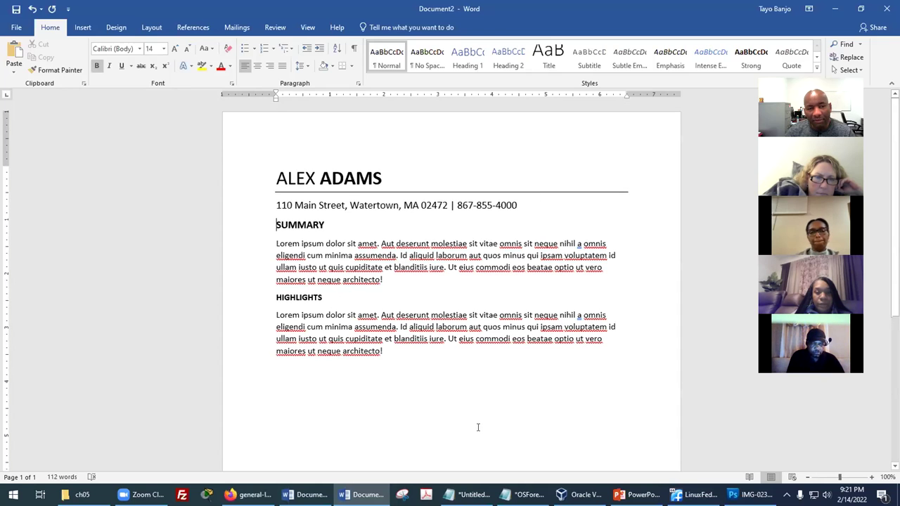
key("Return")
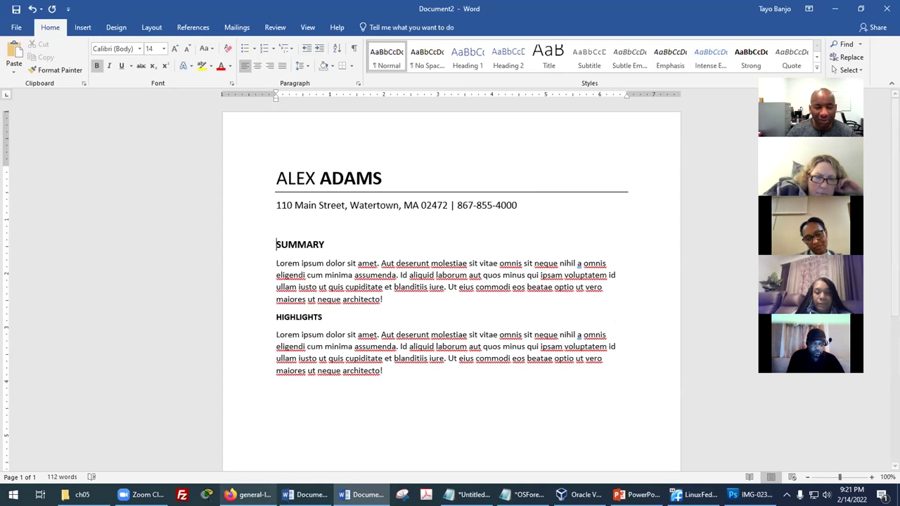
left_click(246, 494)
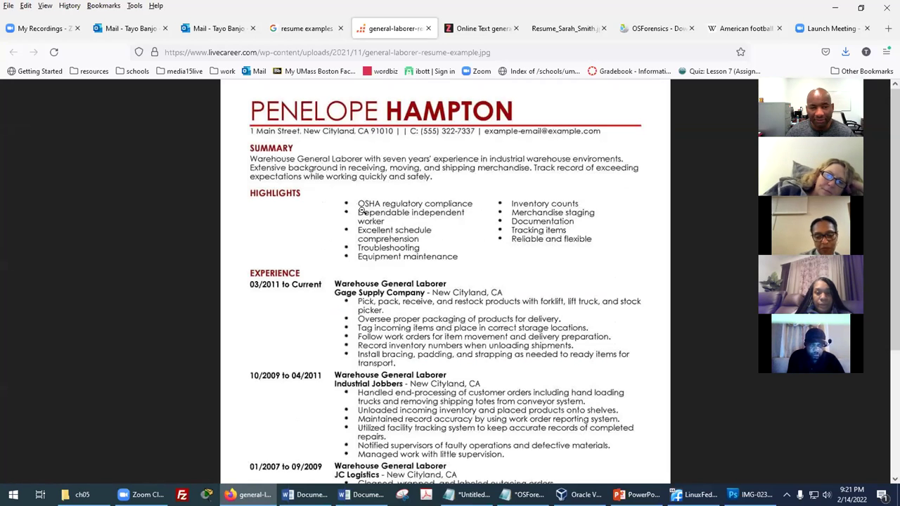
Step: Make the Highlights paragraph a bulleted item, positioned after 'Lorem ipsum dolor'
left_click(362, 495)
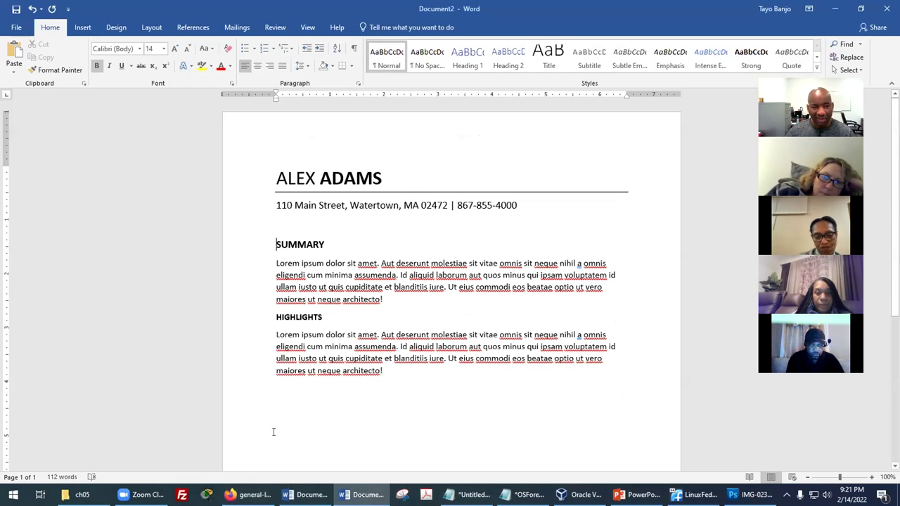
left_click(276, 334)
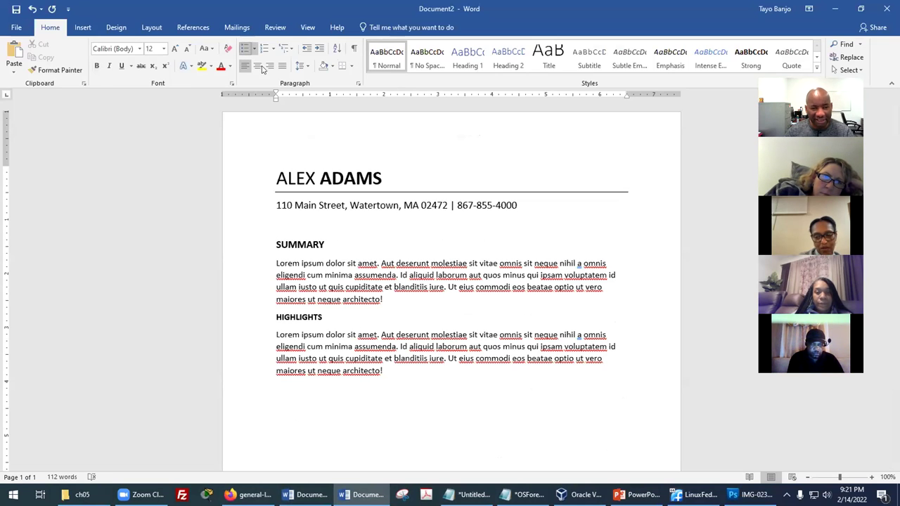
left_click(245, 48)
key("ctrl+Right")
key("ctrl+Right")
key("Right")
key("Right")
key("Right")
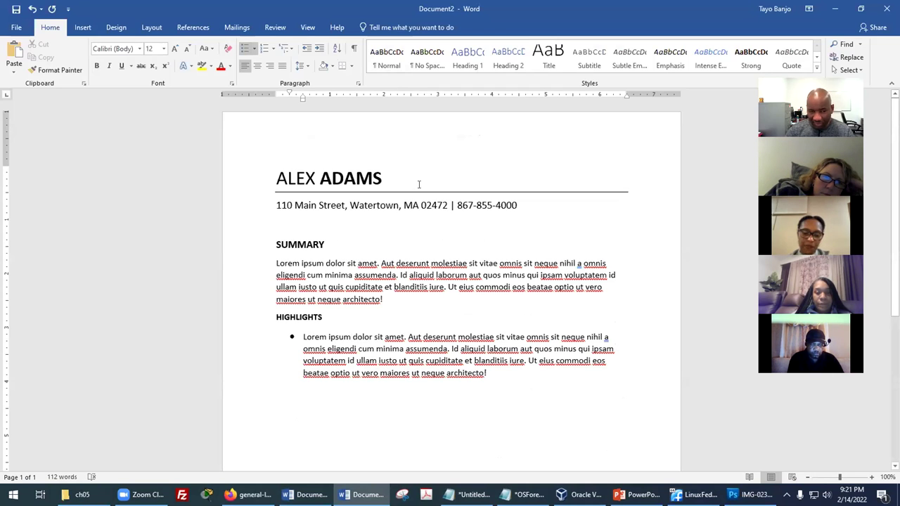
Step: Split it into five bullets ending at 'cum minima assumenda' and delete the leftover text
key("Return")
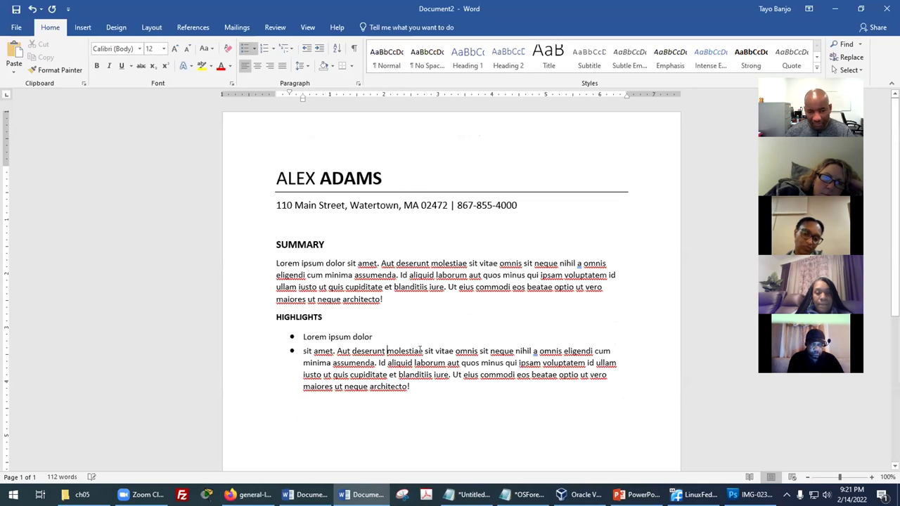
key("Return")
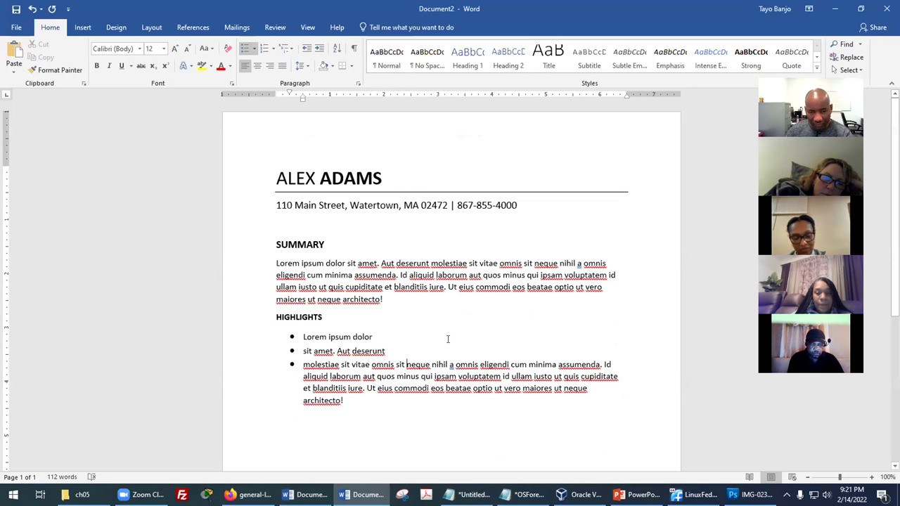
key("Return")
key("Return")
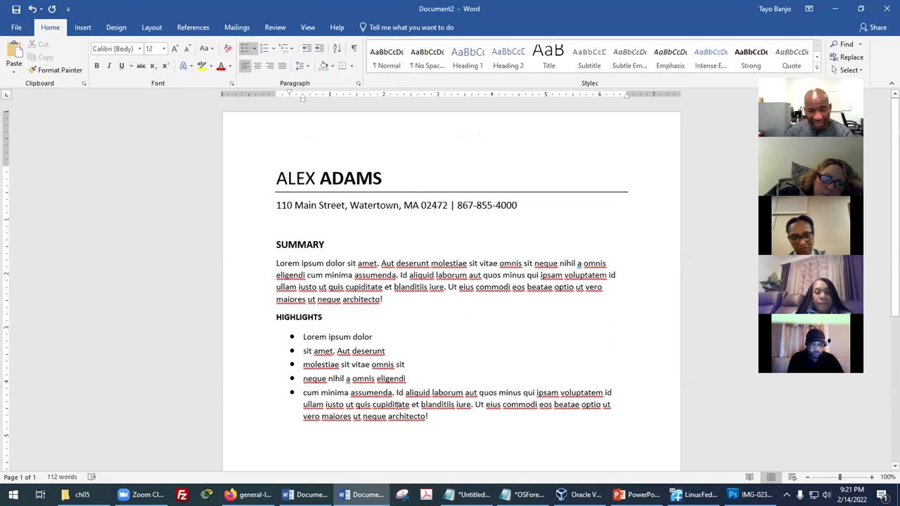
left_click_drag(428, 416, 396, 393)
key("BackSpace")
key("BackSpace")
left_click(509, 336)
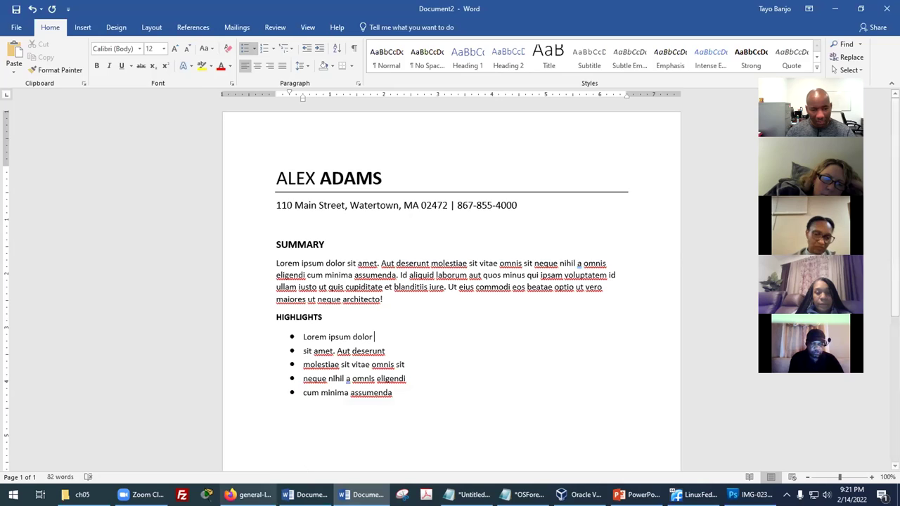
left_click(246, 495)
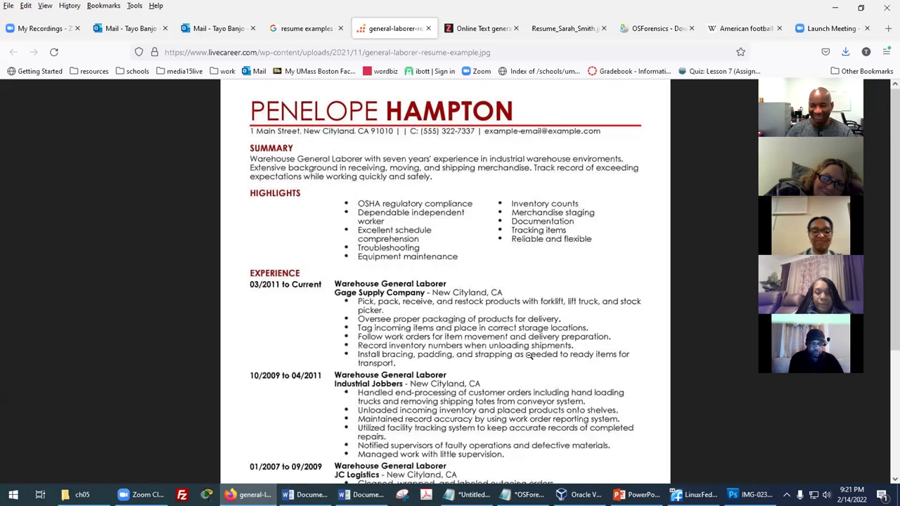
Step: Compare with the sample resume and add an empty bullet after 'cum minima assumenda'
left_click(363, 494)
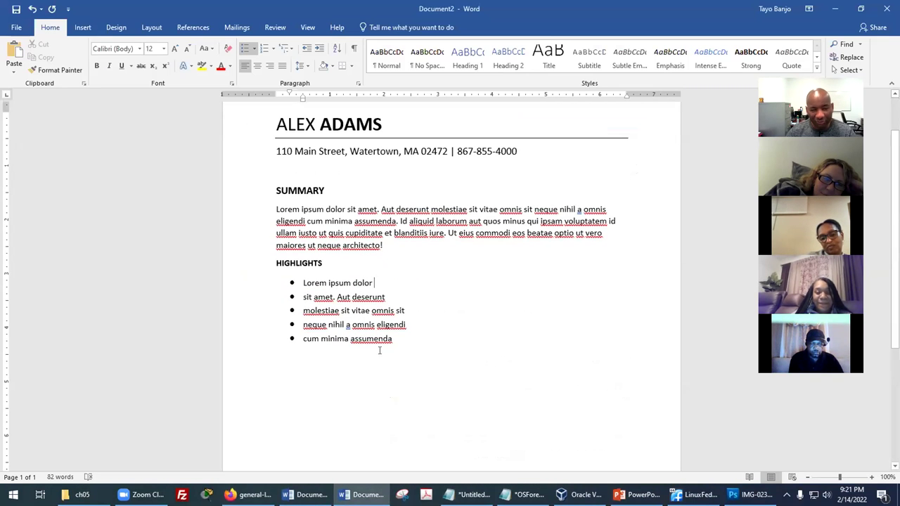
left_click(247, 494)
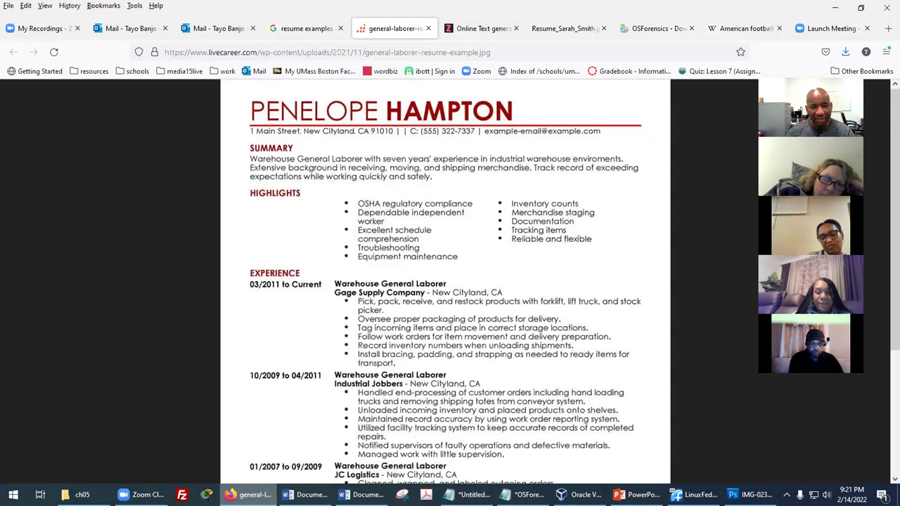
key("alt+Tab")
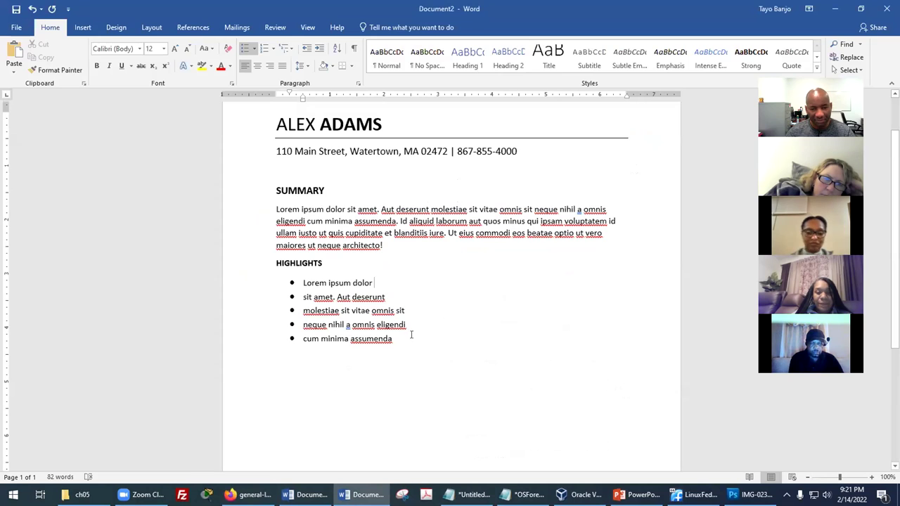
left_click(411, 335)
key("Return")
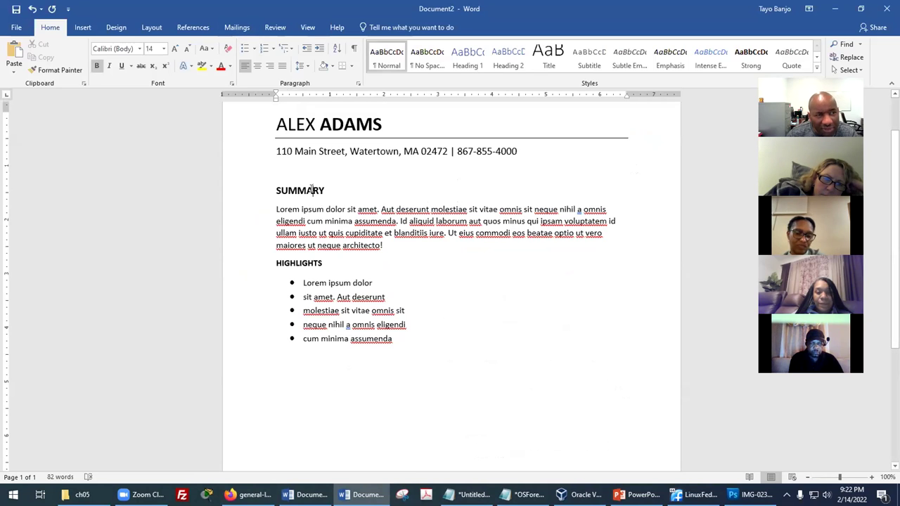
Step: Enlarge the HIGHLIGHTS heading to 14 pt and start a new line below the list
left_click_drag(277, 190, 320, 190)
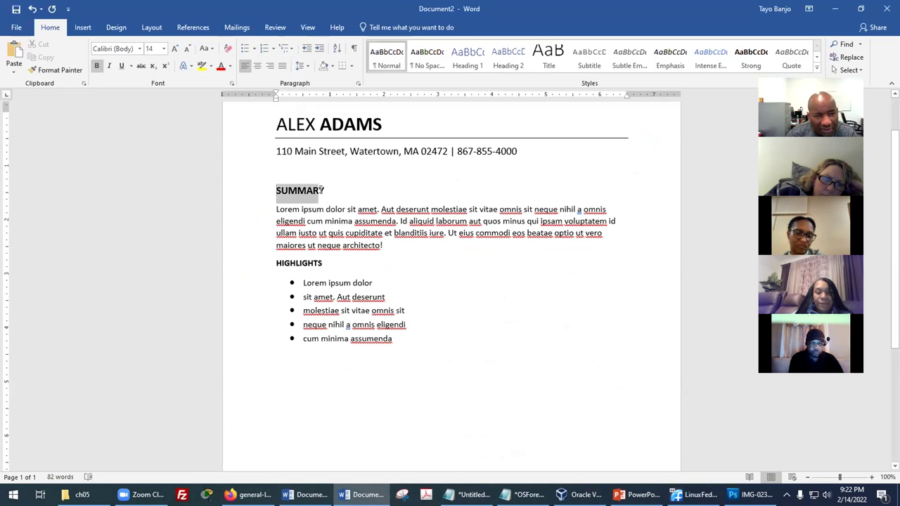
left_click_drag(321, 262, 276, 261)
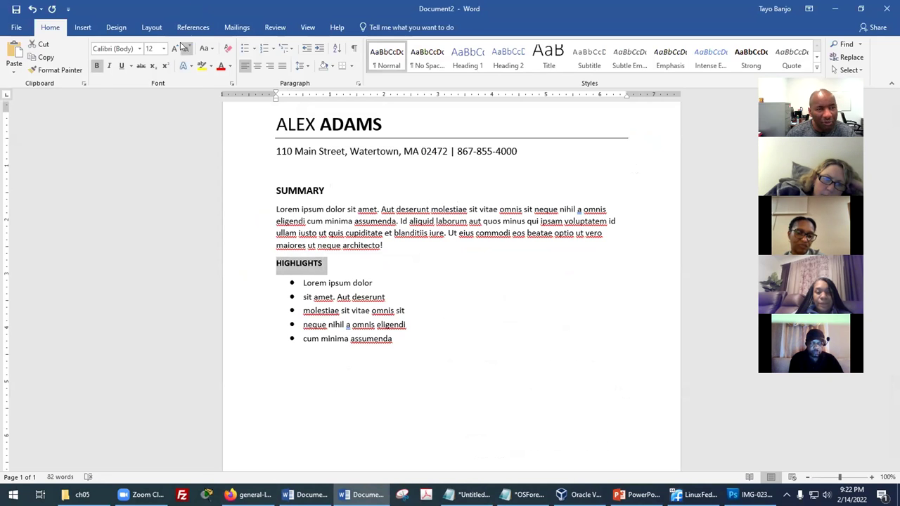
key("ctrl+shift+period")
left_click(347, 270)
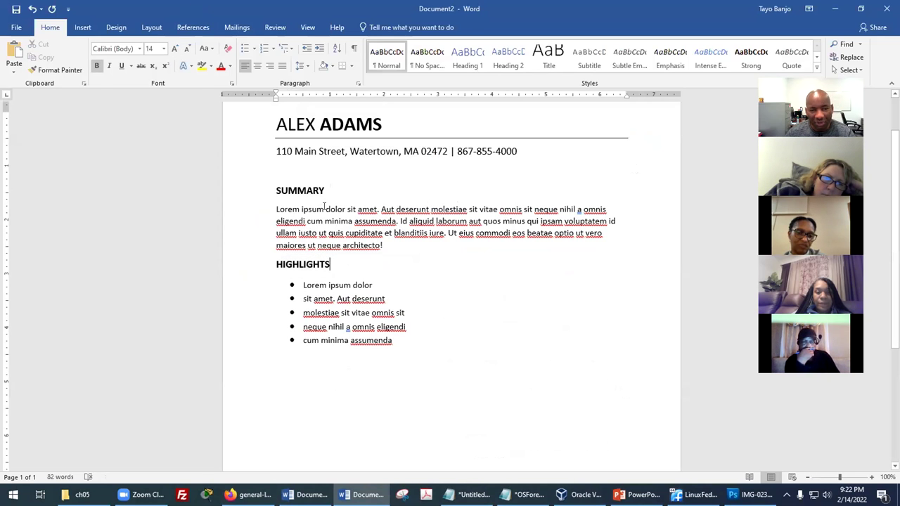
left_click(422, 339)
key("Return")
key("Return")
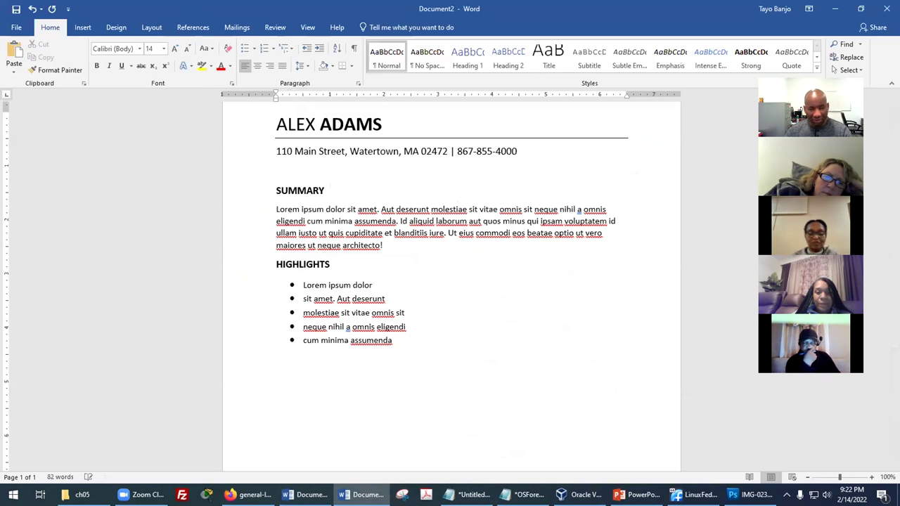
Step: Add a bold EXPERIENCE heading below the Highlights list
type("e")
key("BackSpace")
type("E")
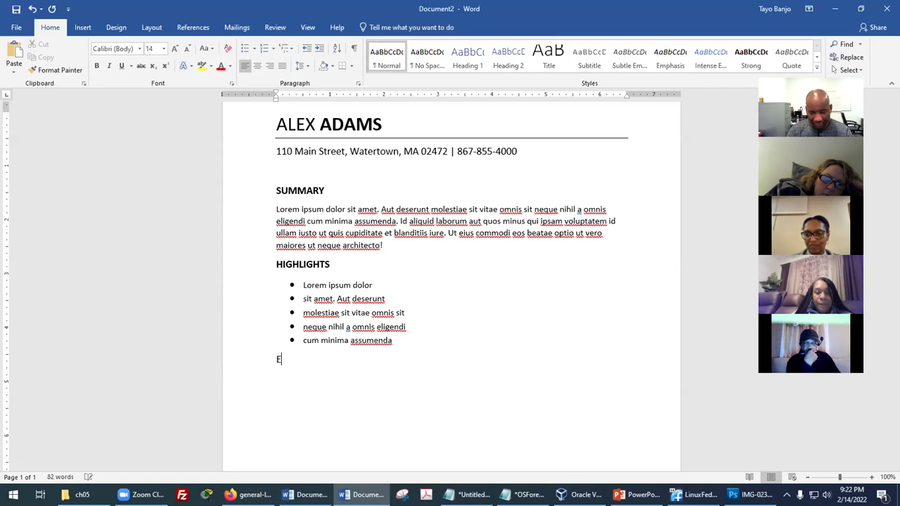
type("XPERIENCE")
key("Return")
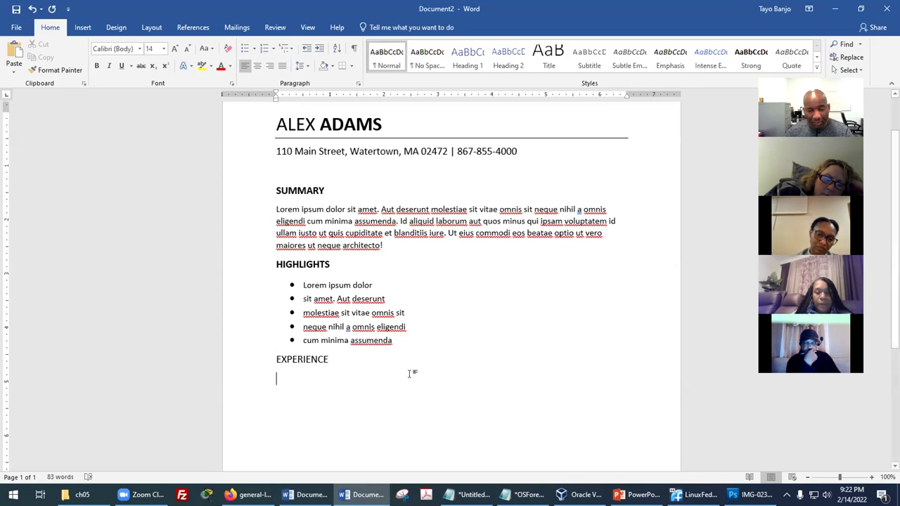
scroll(311, 439, "down", 1)
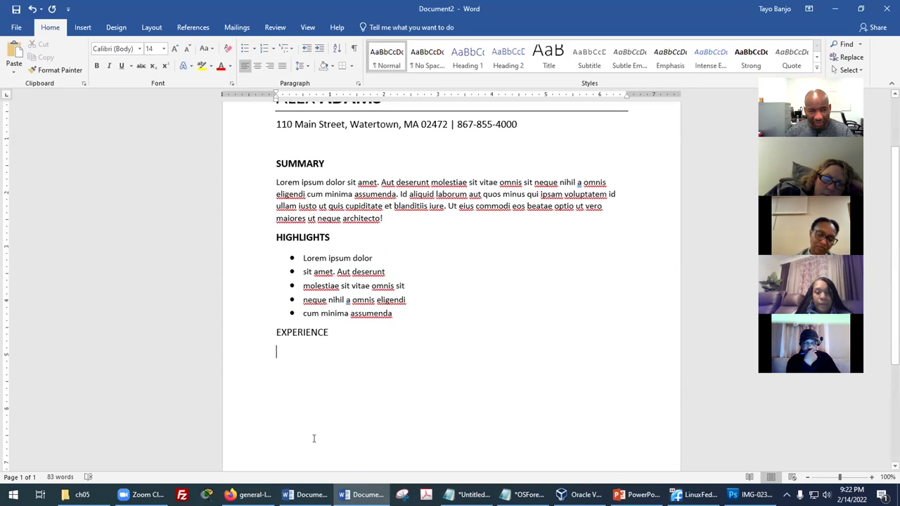
left_click(248, 494)
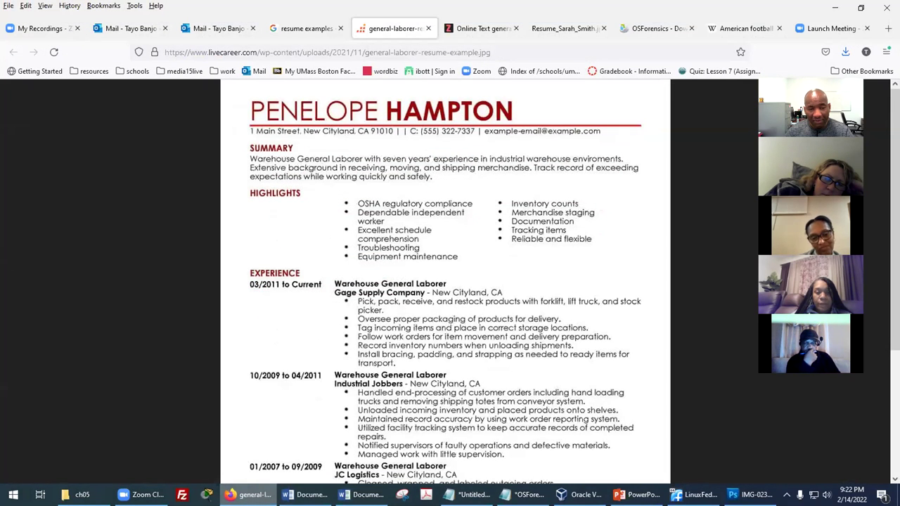
left_click(364, 494)
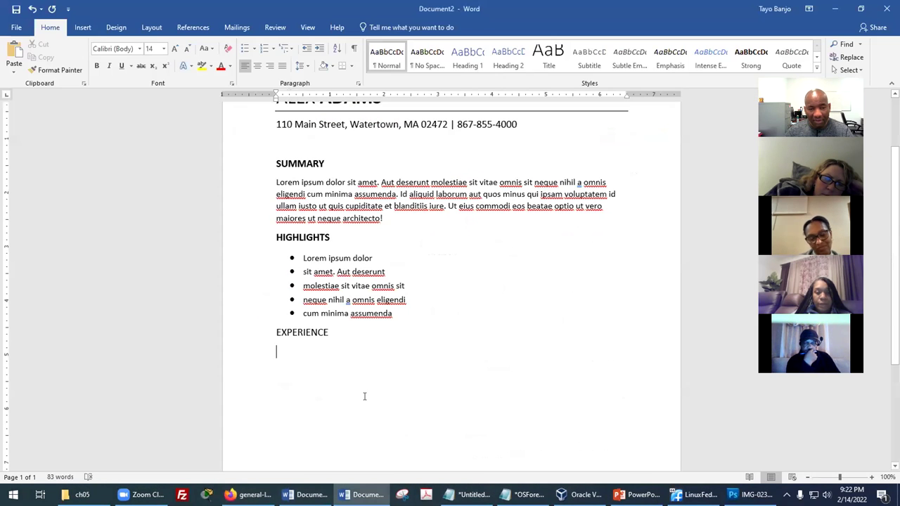
double_click(308, 332)
left_click(316, 316)
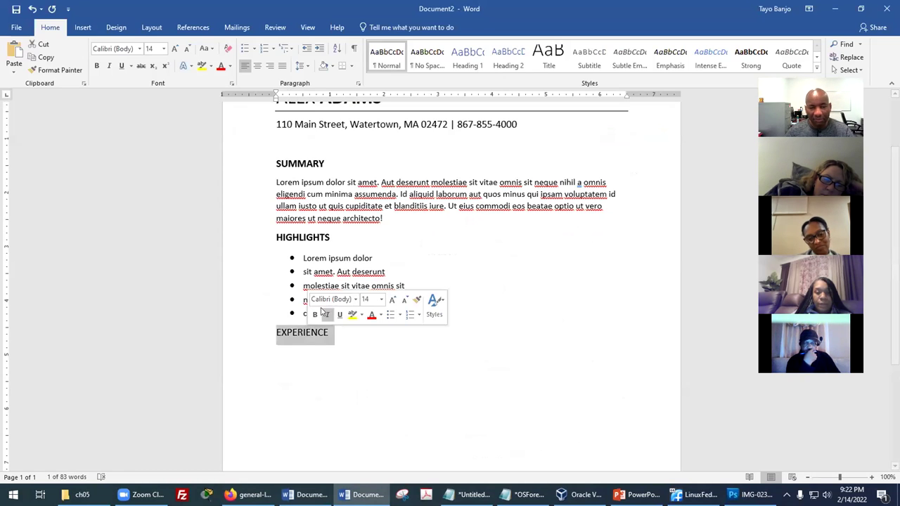
left_click(302, 348)
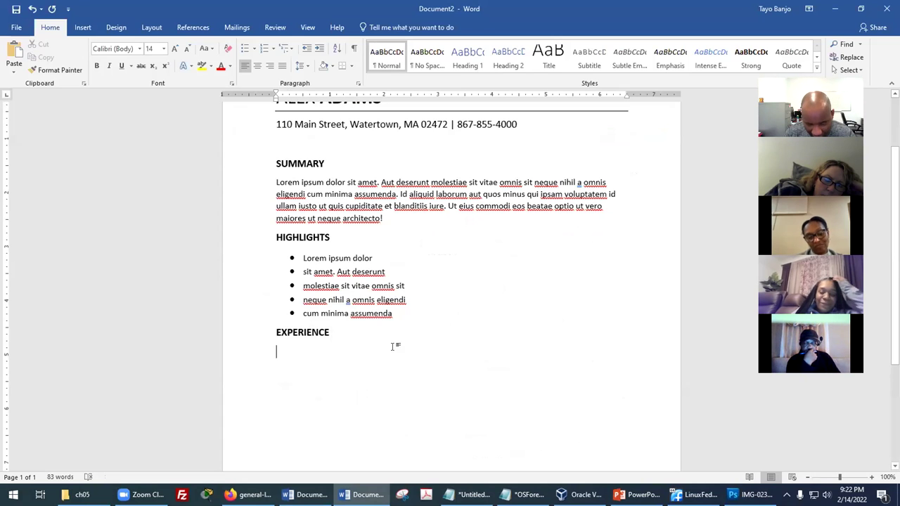
Step: Type the job line '2021 – 2012: Target Pharmacy, Miami, TX' under EXPERIENCE
type("2021 - 20")
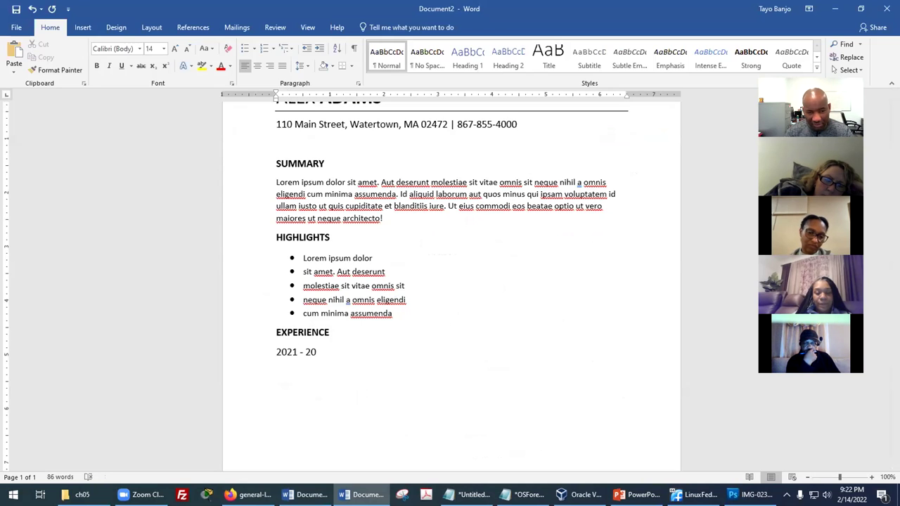
type(":")
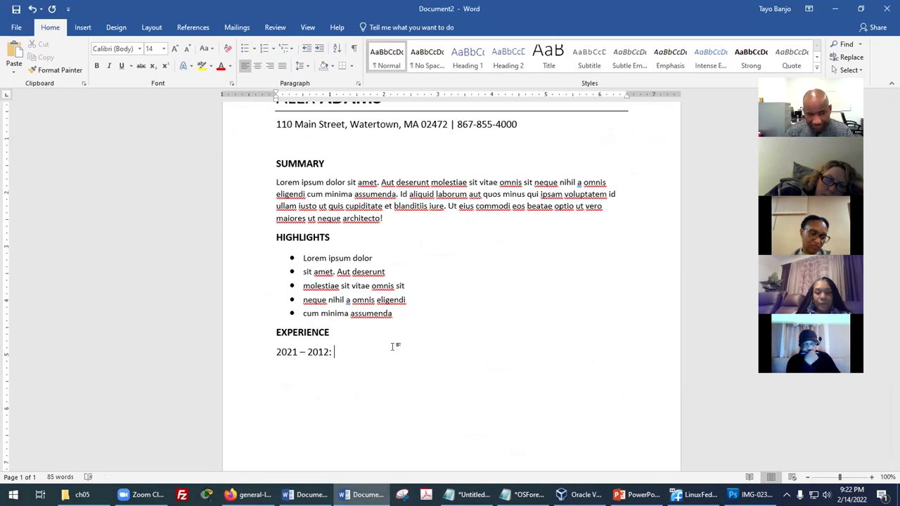
type(" mIC")
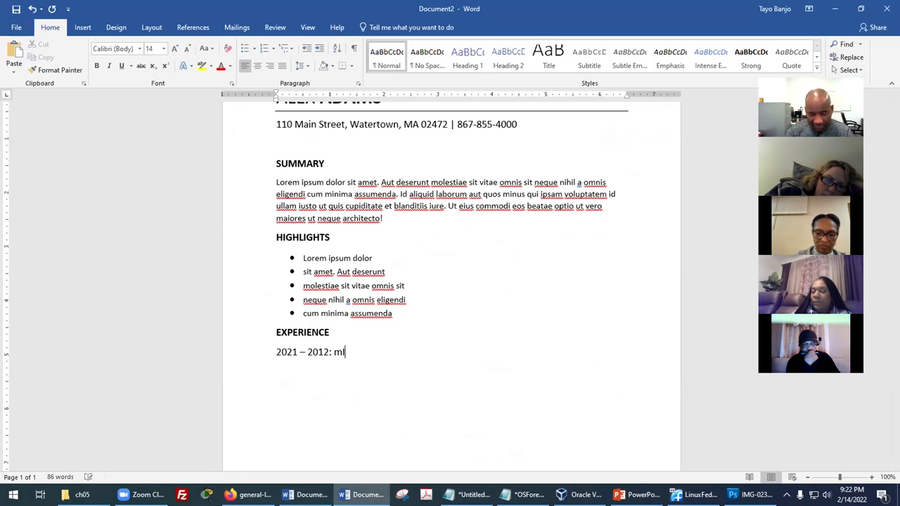
key("BackSpace")
key("BackSpace")
key("BackSpace")
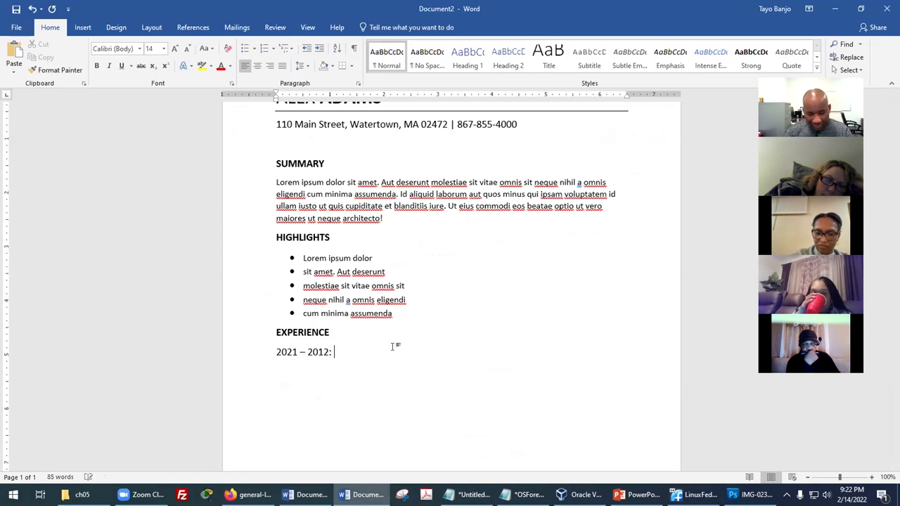
type("Target ")
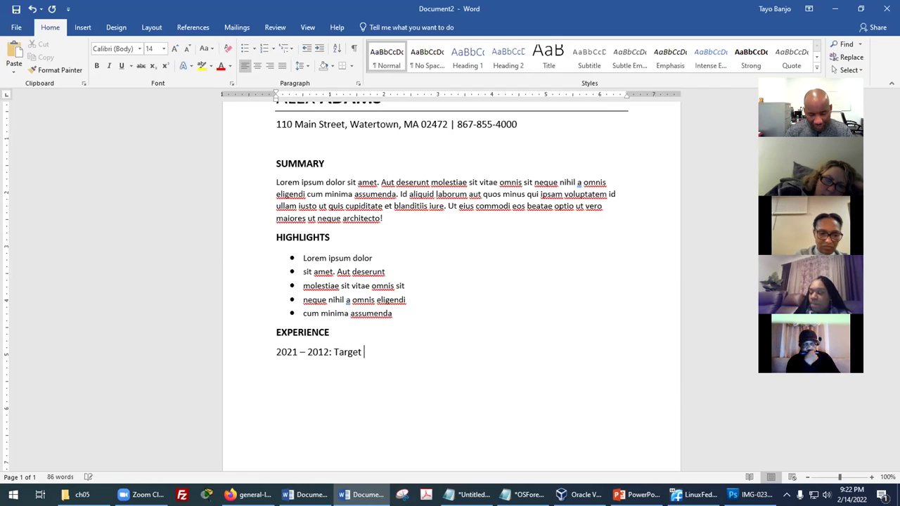
type("Phar")
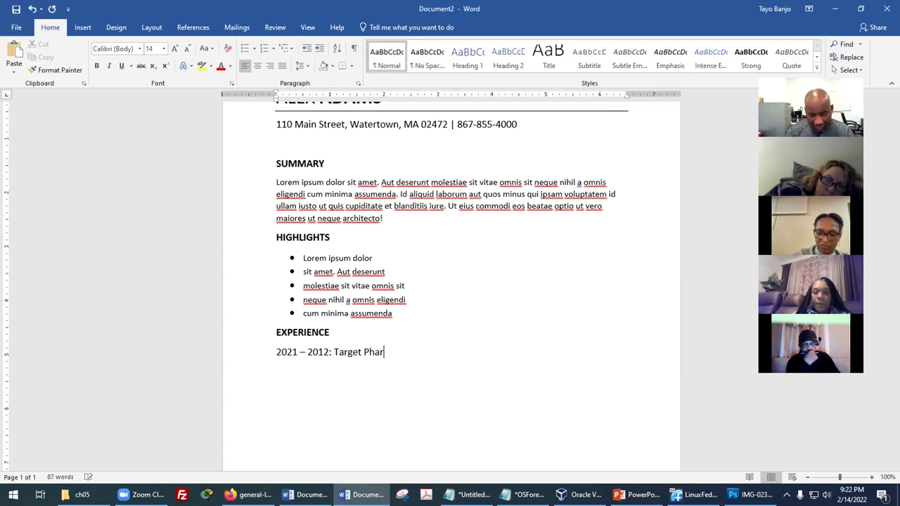
type("macy ")
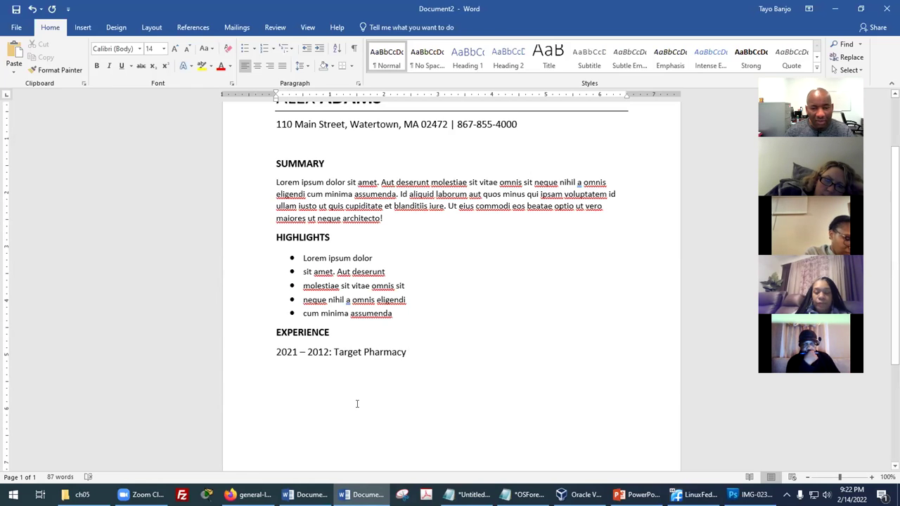
type(", Miami, TX")
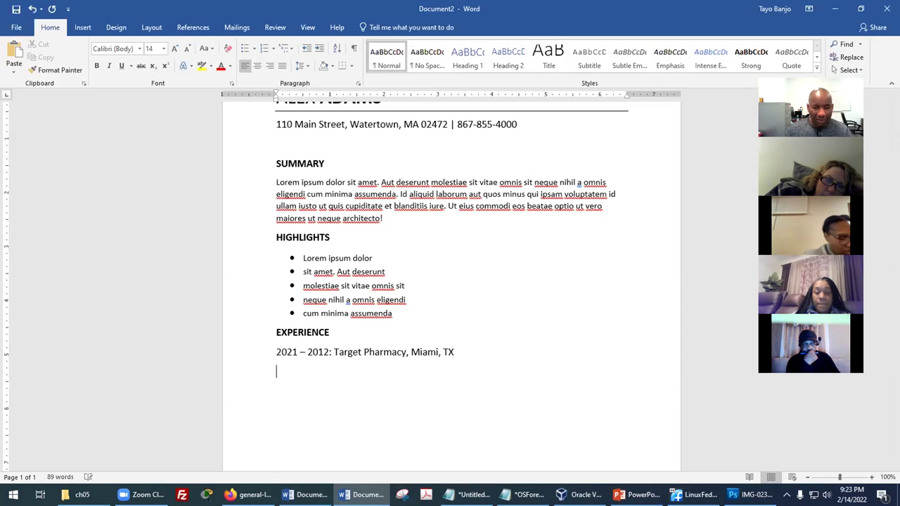
left_click(246, 495)
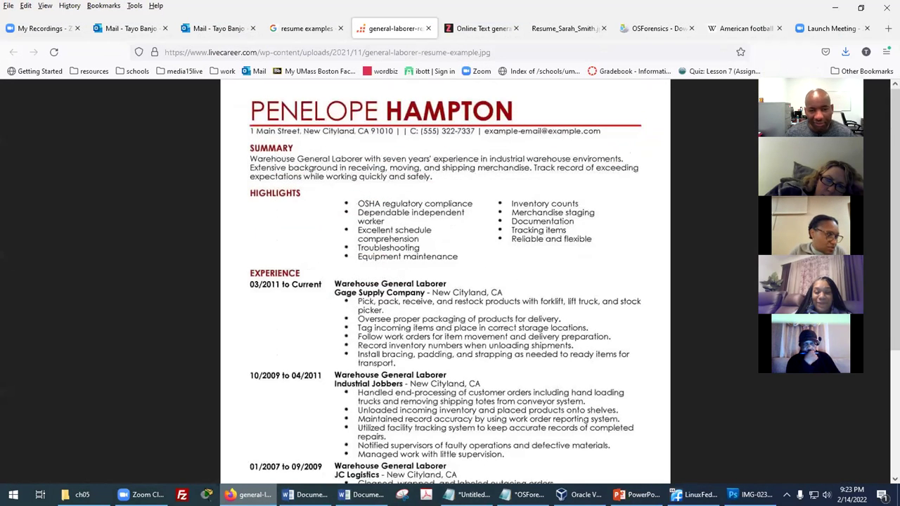
key("alt+Tab")
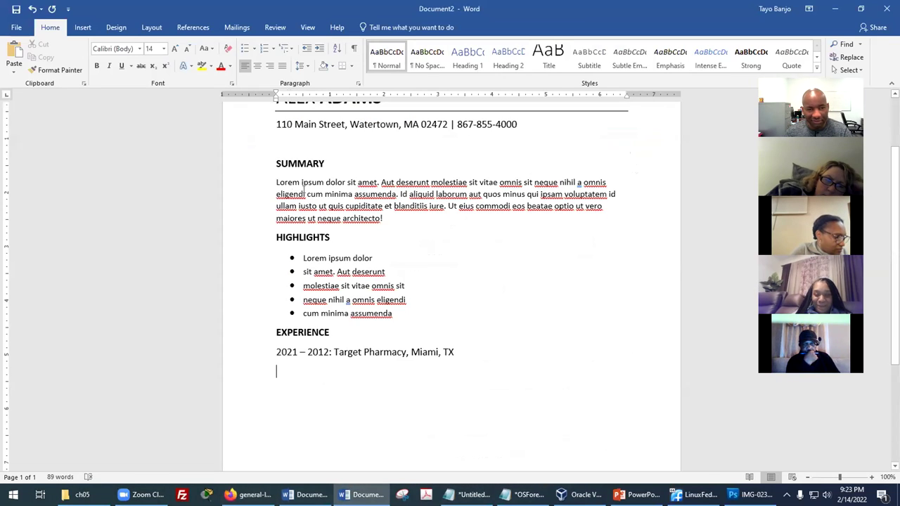
Step: Paste a copy of the Summary paragraph under the Target Pharmacy line at 12 pt
triple_click(305, 184)
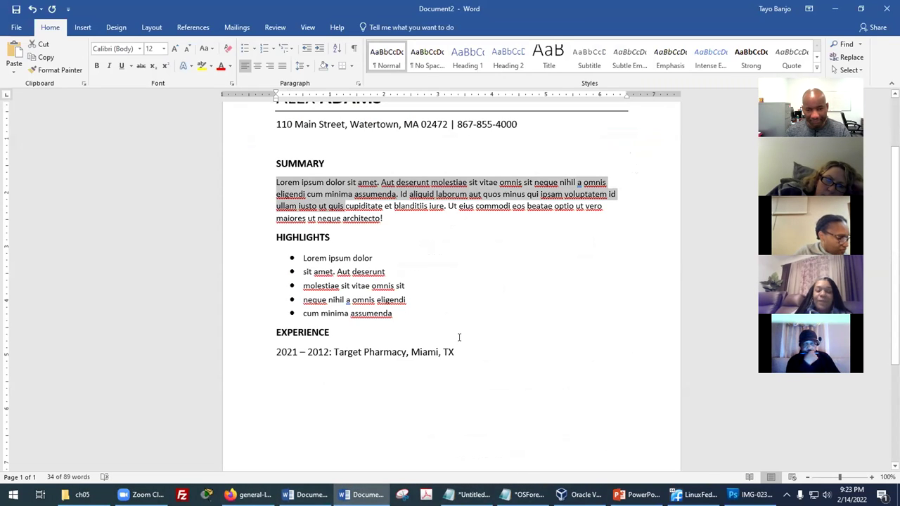
left_click(514, 355)
key("Return")
type("Lorem ipsum dolor sit amet. Aut deserunt molestiae sit vitae omnis sit neque nihil a omnis eligendi cum minima assumenda. Id aliquid laborum aut quos minus qui ipsam voluptatem id ullam iusto ut quis")
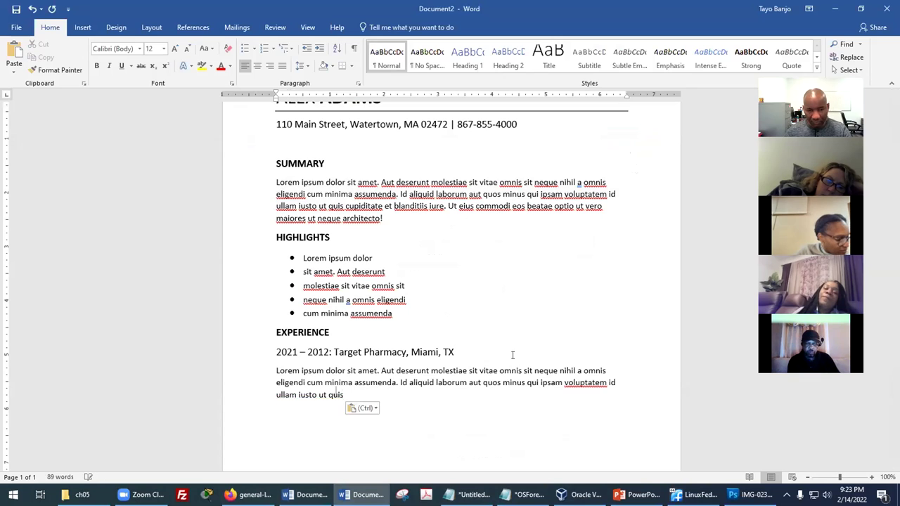
left_click_drag(404, 404, 274, 373)
left_click(175, 48)
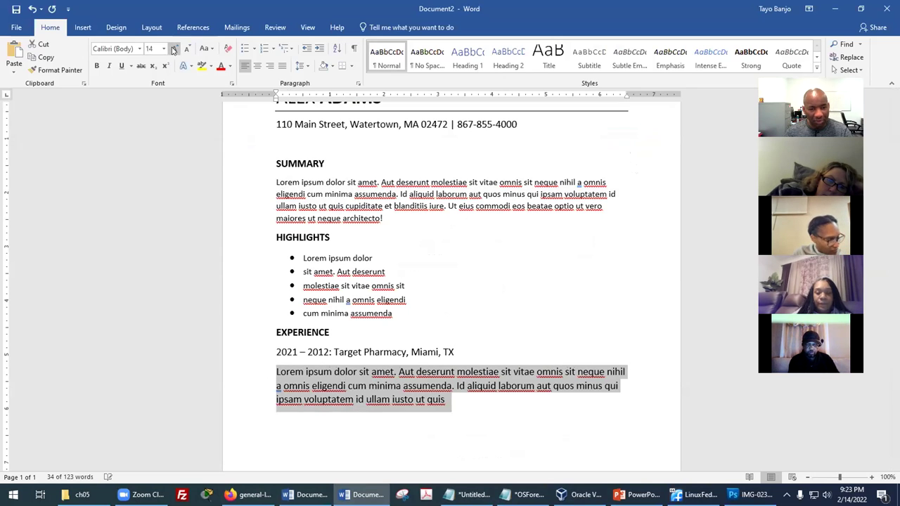
left_click(187, 48)
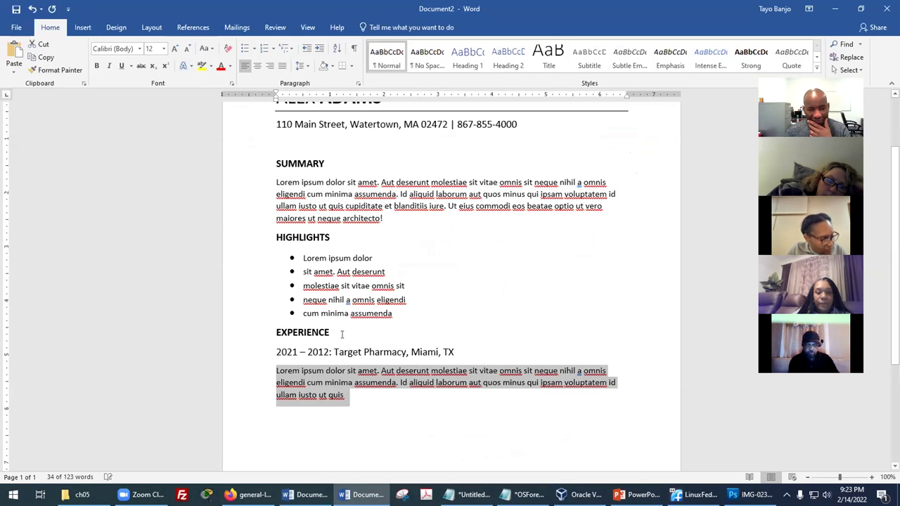
left_click(312, 205)
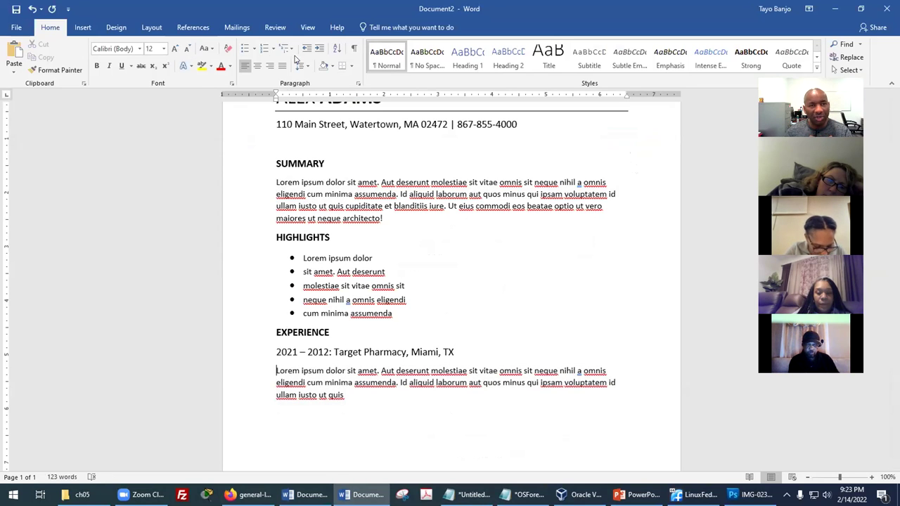
Step: Bullet the pasted text and split it into four bullets at vitae, minima and minus
left_click(245, 48)
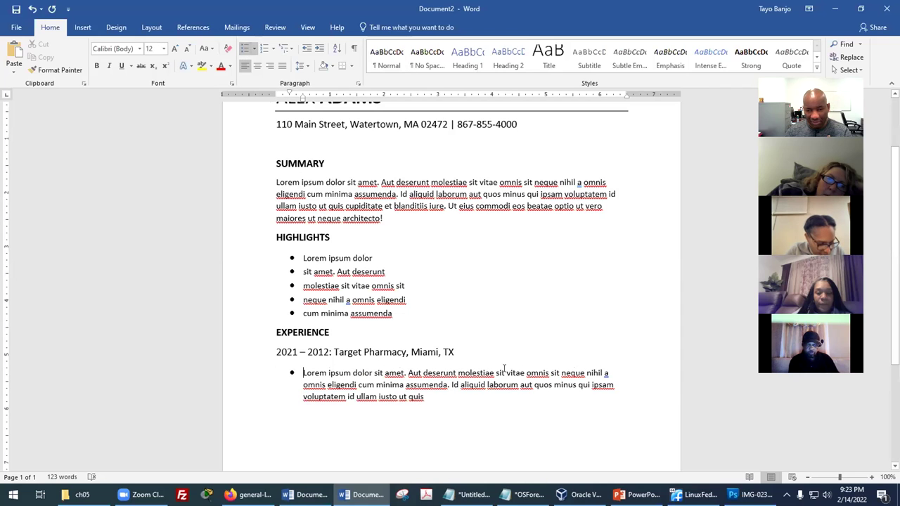
key("Return")
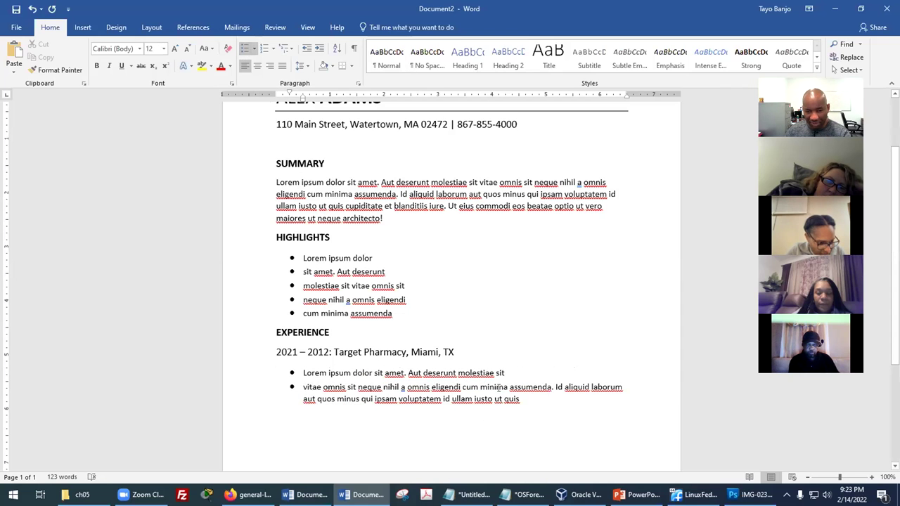
left_click(498, 387)
key("Return")
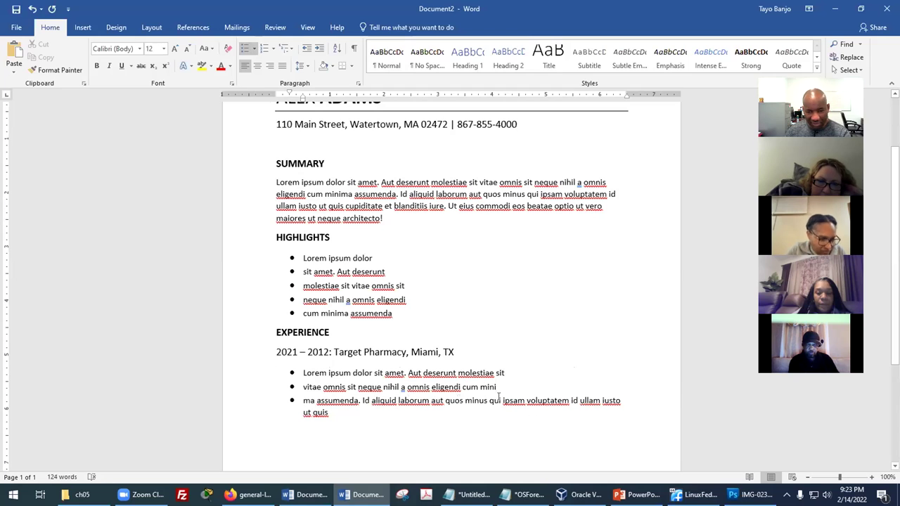
left_click(486, 400)
key("Return")
key("Delete")
left_click(567, 354)
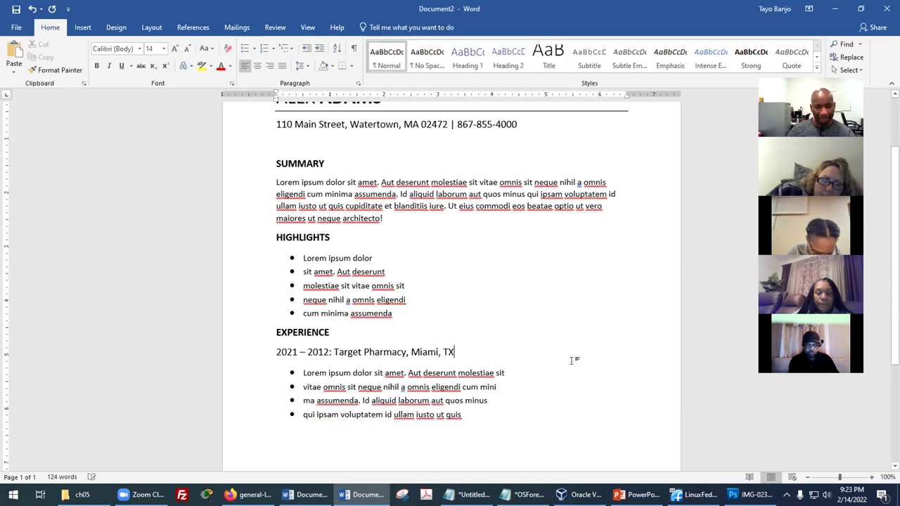
left_click_drag(275, 352, 459, 353)
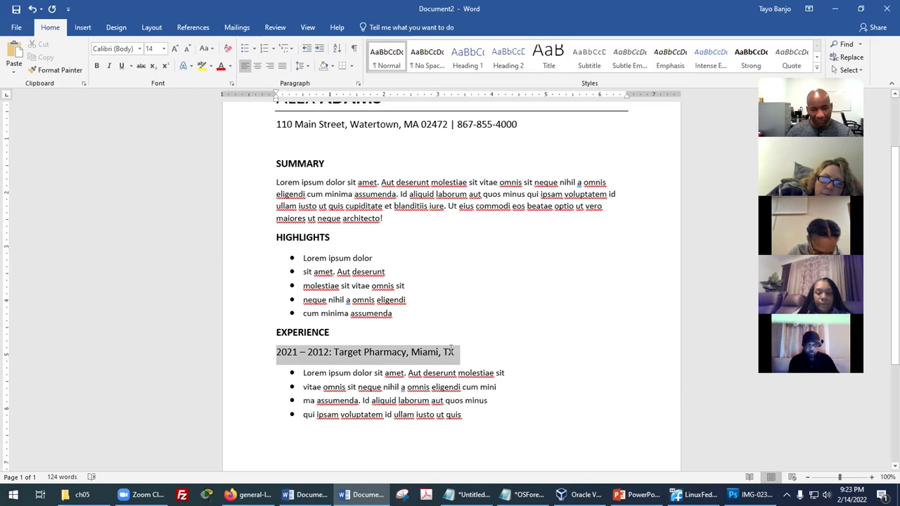
left_click(97, 65)
left_click(519, 327)
scroll(529, 328, "down", 1)
scroll(528, 328, "up", 1)
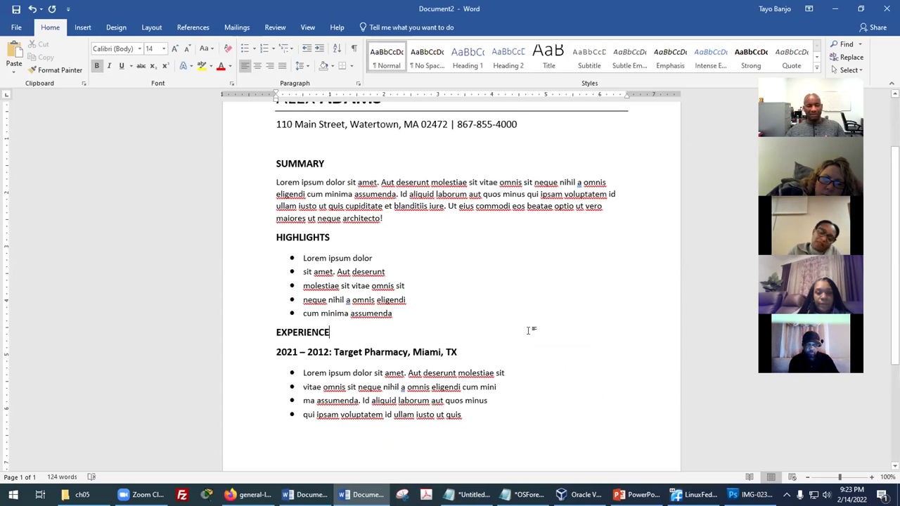
scroll(528, 325, "down", 1)
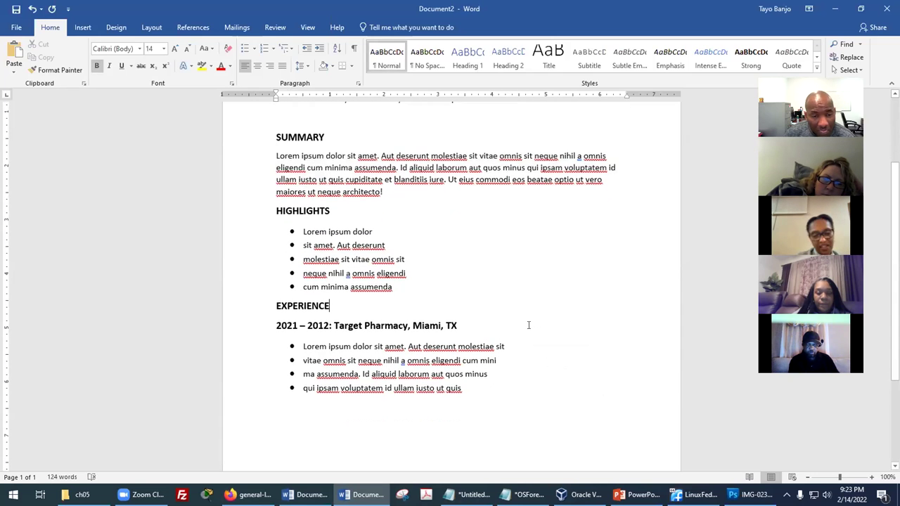
scroll(527, 325, "down", 1)
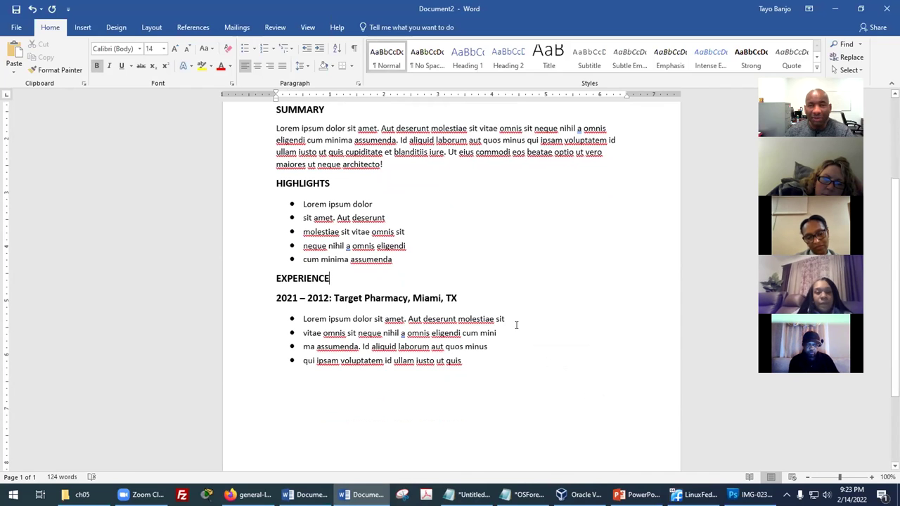
scroll(531, 323, "up", 1)
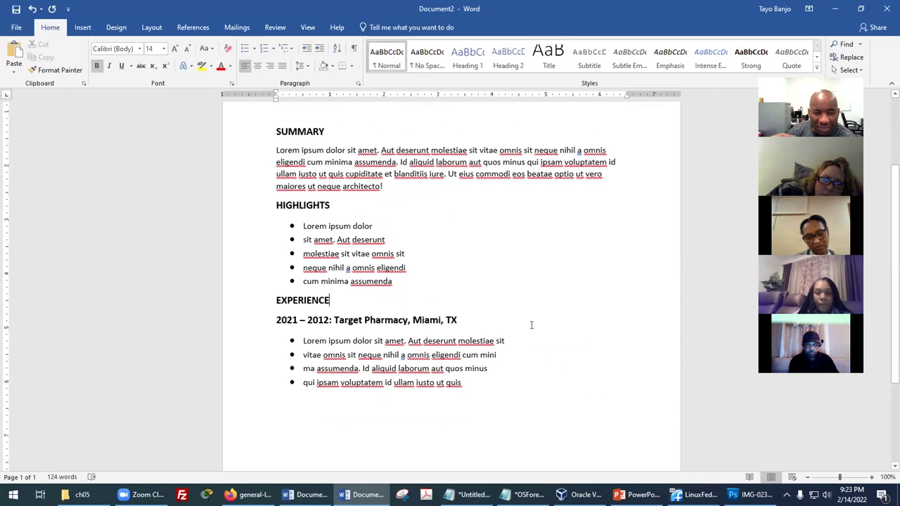
Step: Duplicate the Target Pharmacy entry with its bullets below the original
left_click_drag(277, 319, 469, 383)
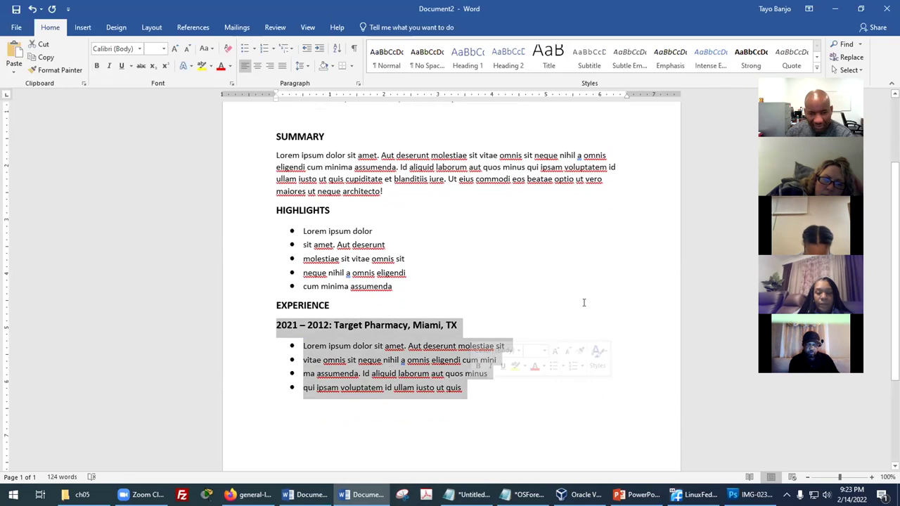
key("ctrl+x")
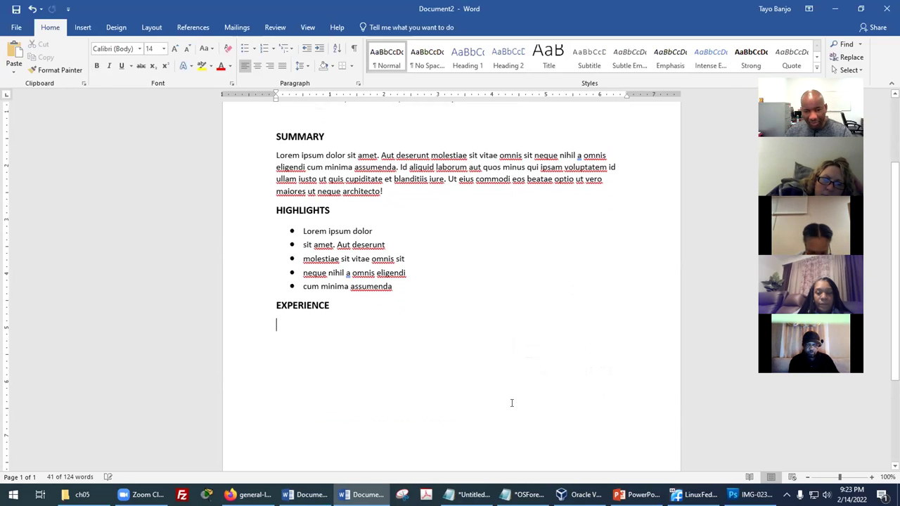
key("ctrl+z")
left_click(464, 403)
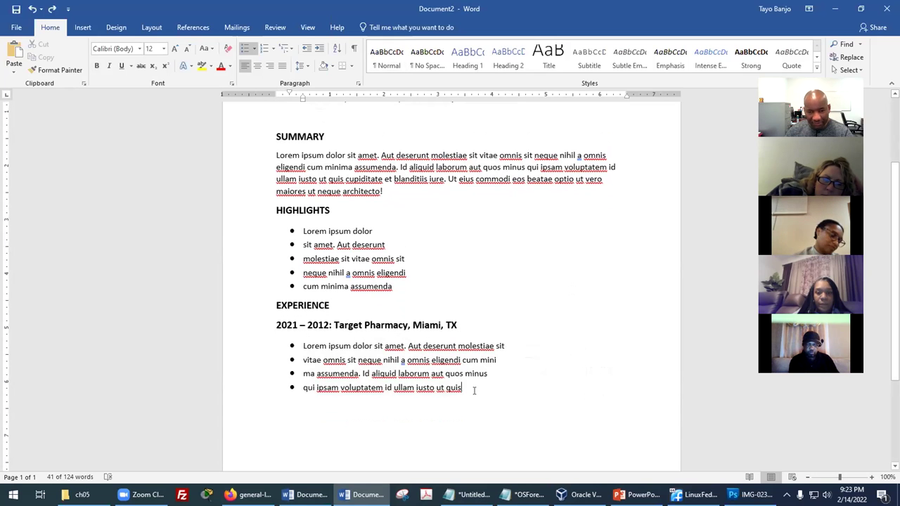
key("Return")
key("Return")
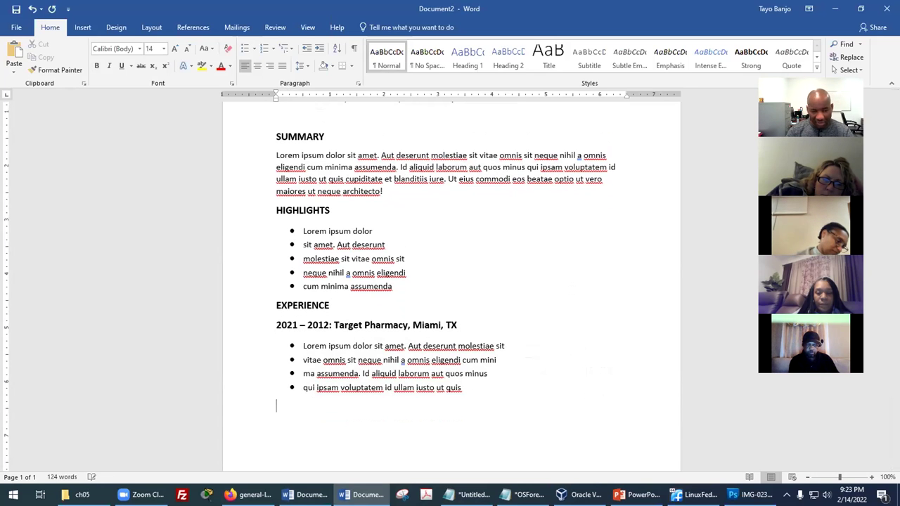
key("ctrl+v")
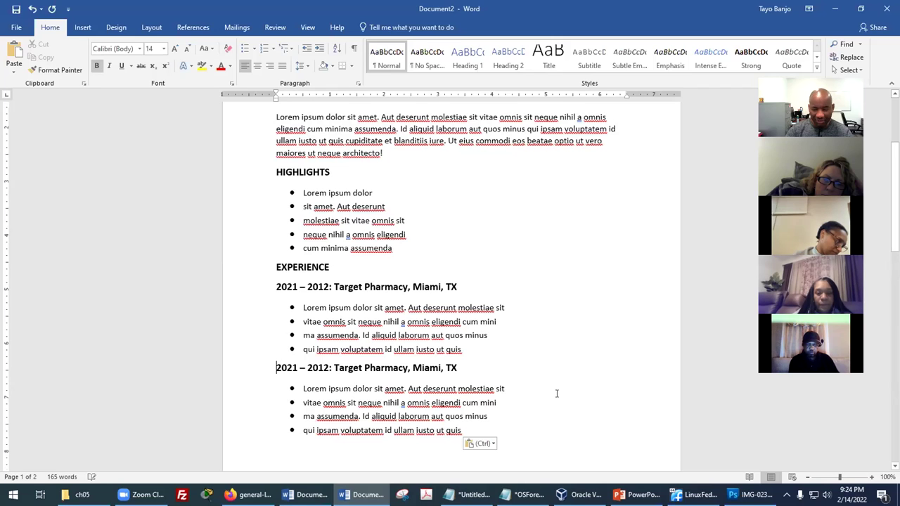
Step: Edit the copied heading to read '2012 - 2017: CVS Pharmacy, Miami, TX'
key("Delete")
key("Delete")
key("Delete")
key("Delete")
key("Delete")
key("Delete")
key("Delete")
key("Right")
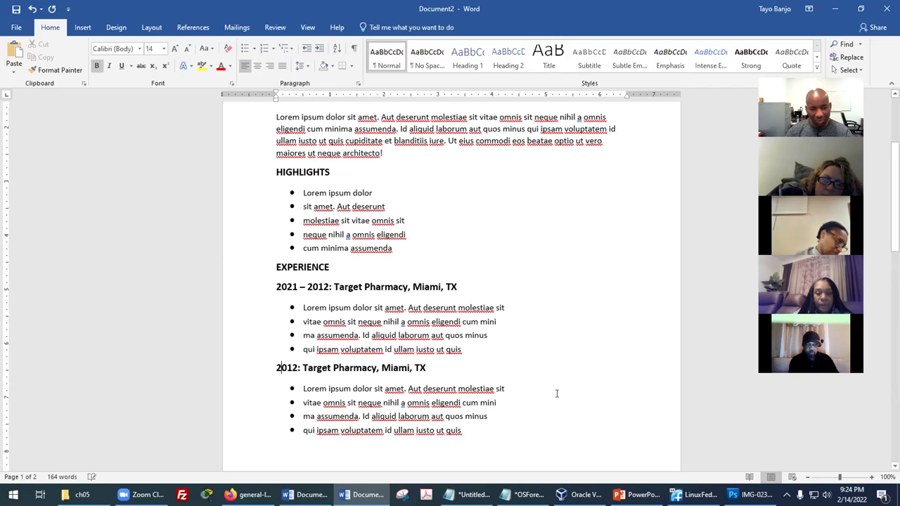
type("- ")
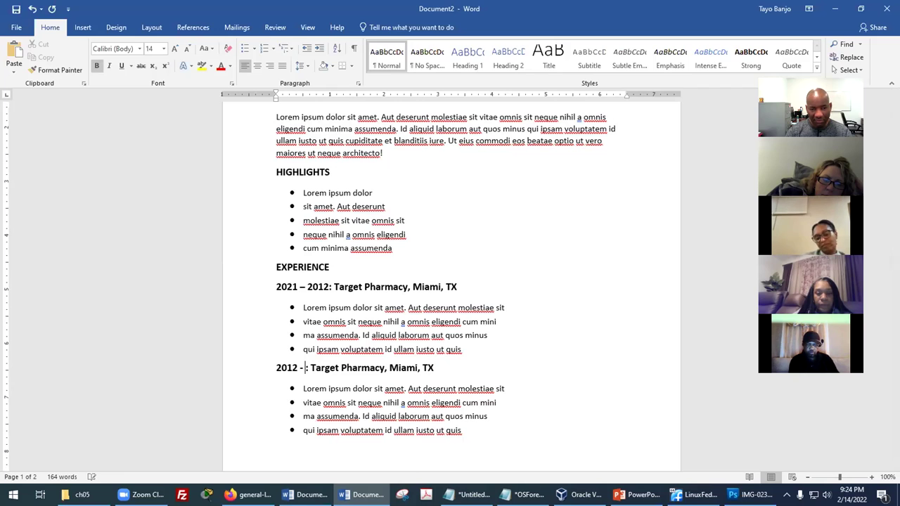
type("2017")
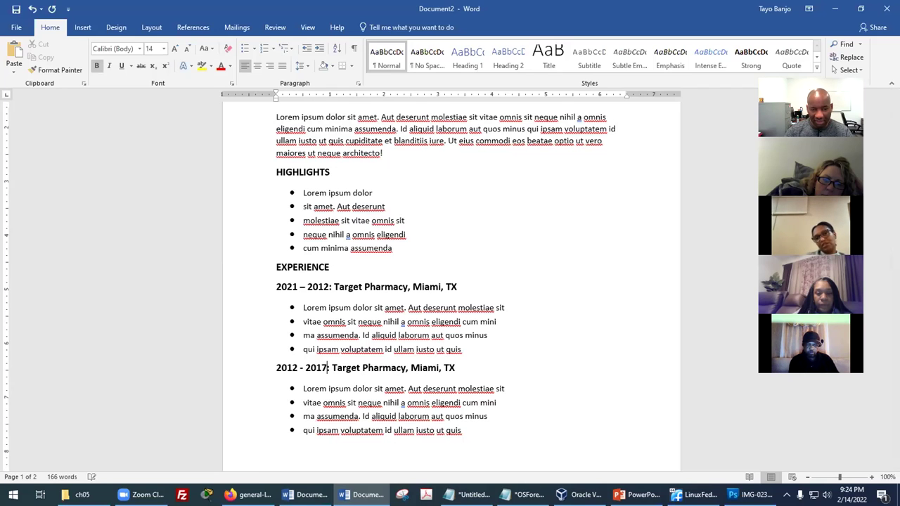
key("Right")
key("Right")
type("CVS")
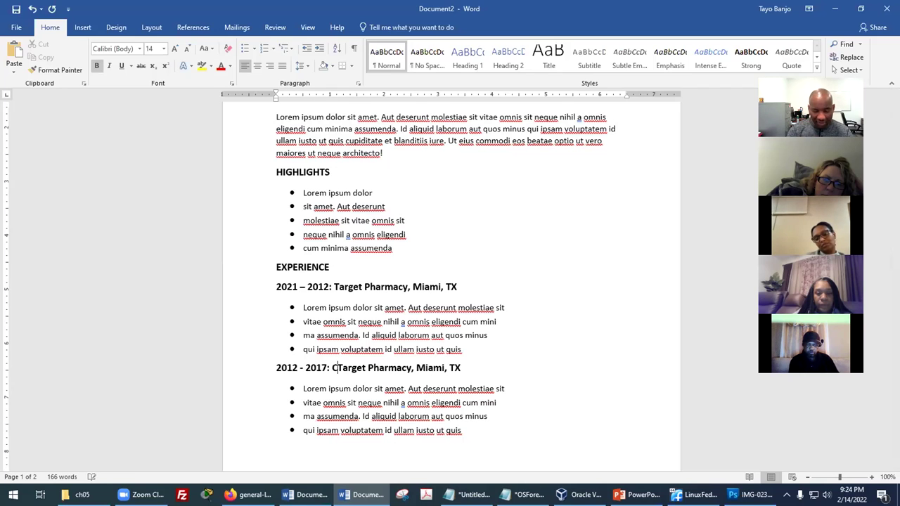
key("Delete")
key("Delete")
key("Delete")
key("Delete")
key("Delete")
key("Delete")
key("Delete")
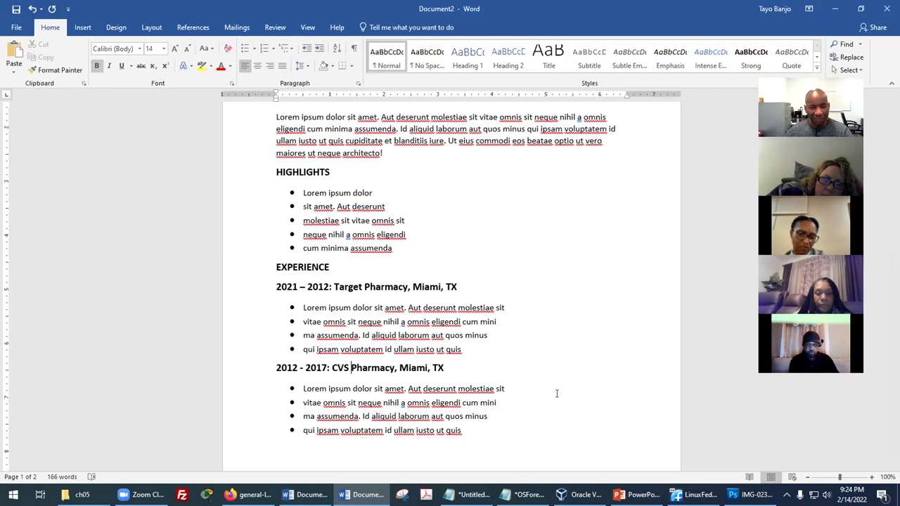
left_click(543, 400)
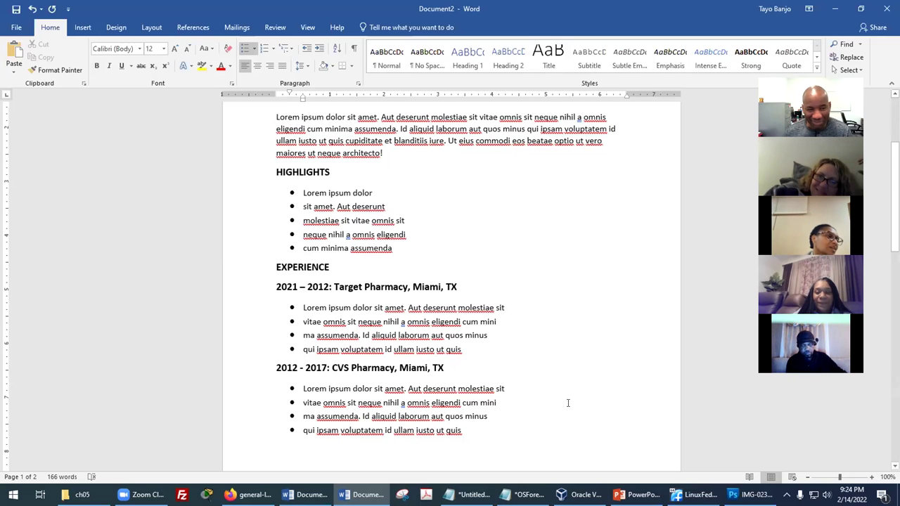
Step: Trim the CVS Pharmacy bullets down to three shorter lines
scroll(568, 401, "down", 1)
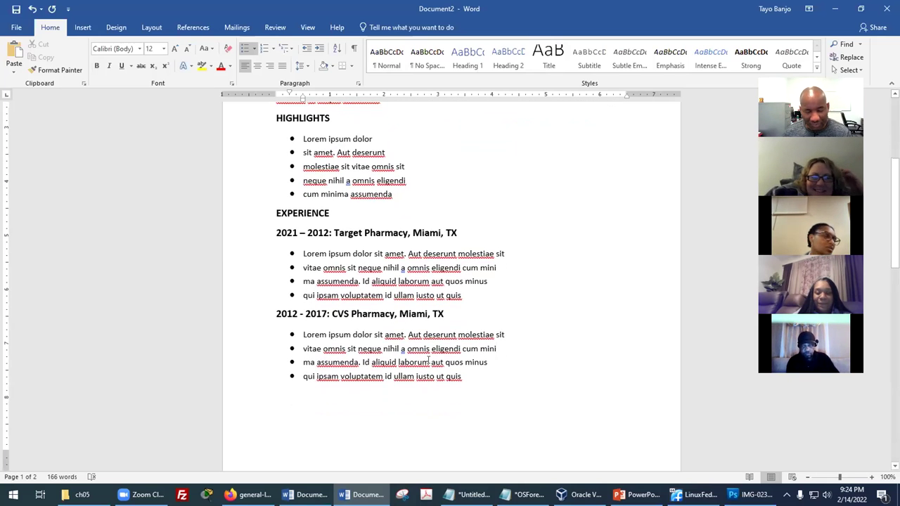
left_click_drag(404, 334, 524, 335)
key("Delete")
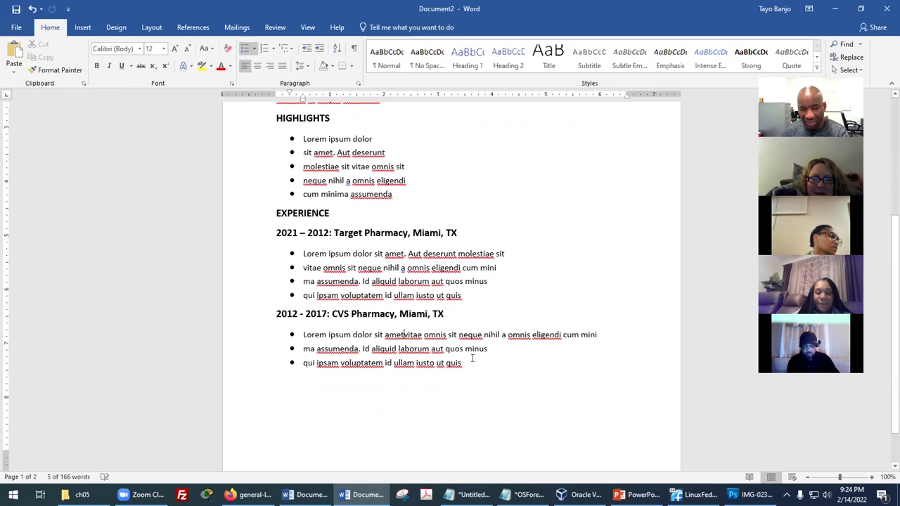
left_click(610, 330, "shift")
key("Delete")
type("\\")
key("Return")
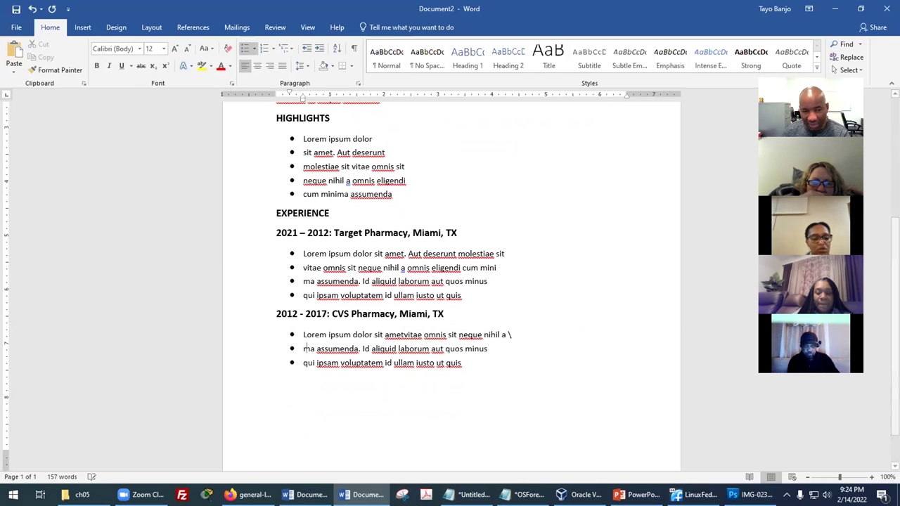
left_click_drag(466, 362, 394, 363)
key("Delete")
left_click(536, 376)
Step: Review the sample resume in the browser, then bring up the Word documents again
scroll(537, 376, "up", 2)
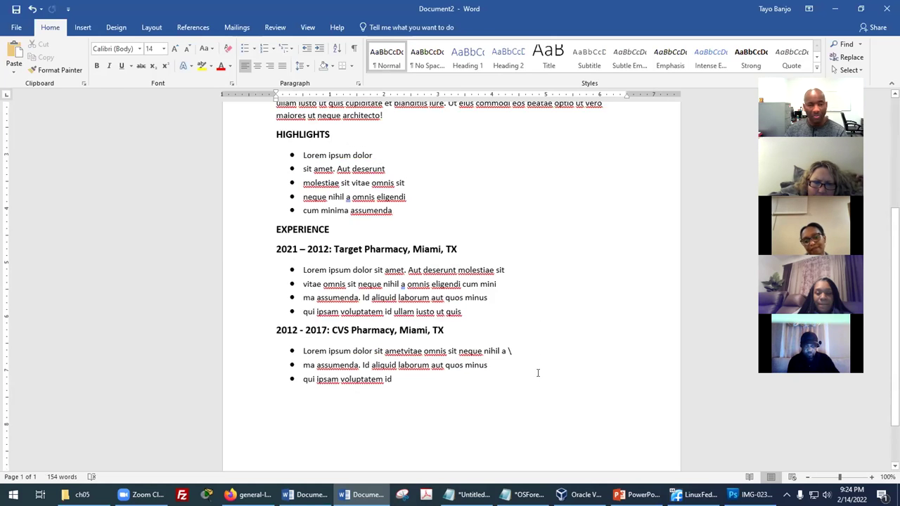
scroll(540, 374, "up", 1)
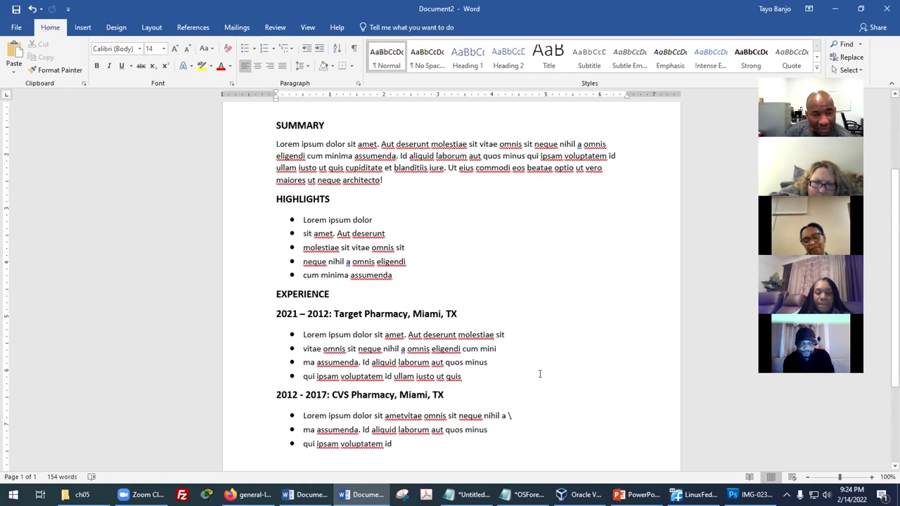
scroll(540, 375, "down", 1)
scroll(540, 374, "up", 1)
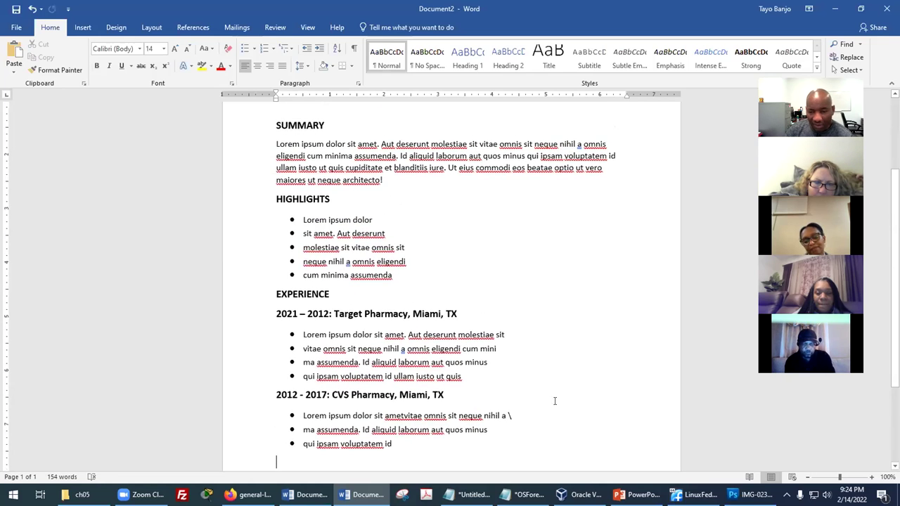
key("alt+Tab")
scroll(548, 374, "down", 5)
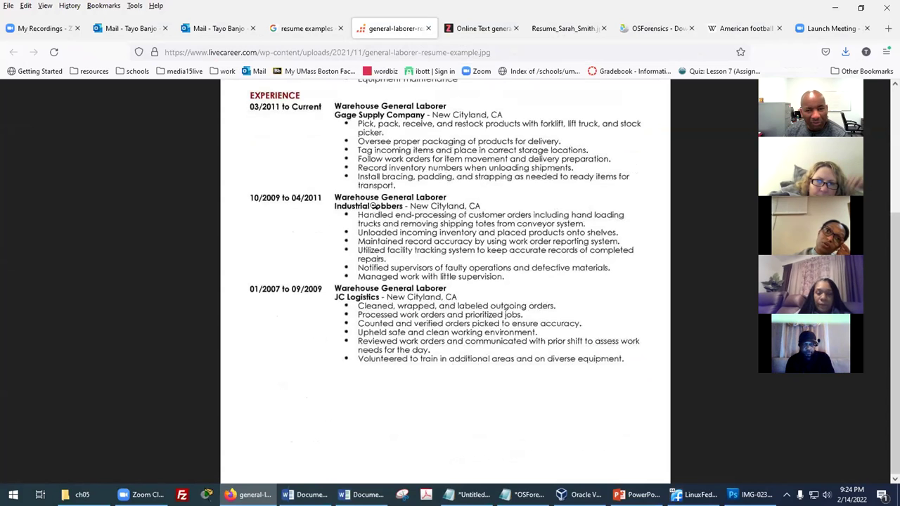
left_click(305, 495)
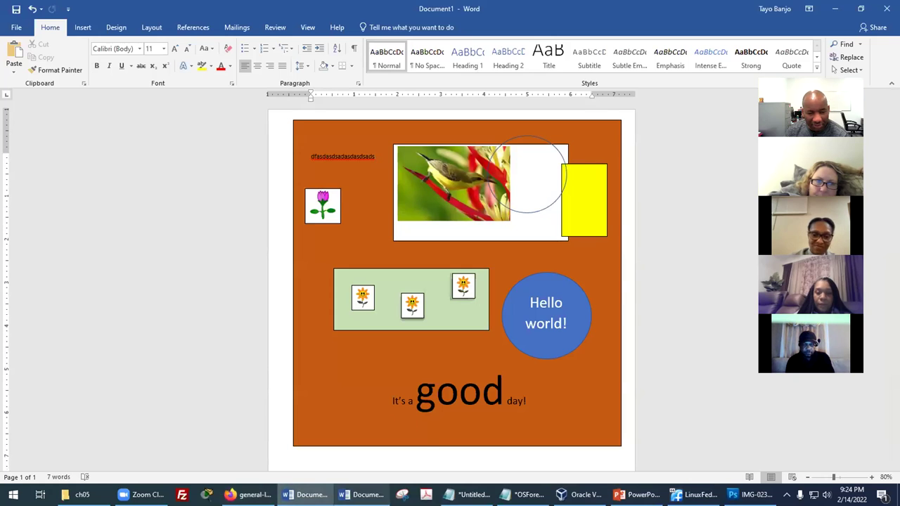
left_click(362, 495)
scroll(529, 311, "down", 2)
scroll(531, 309, "up", 3)
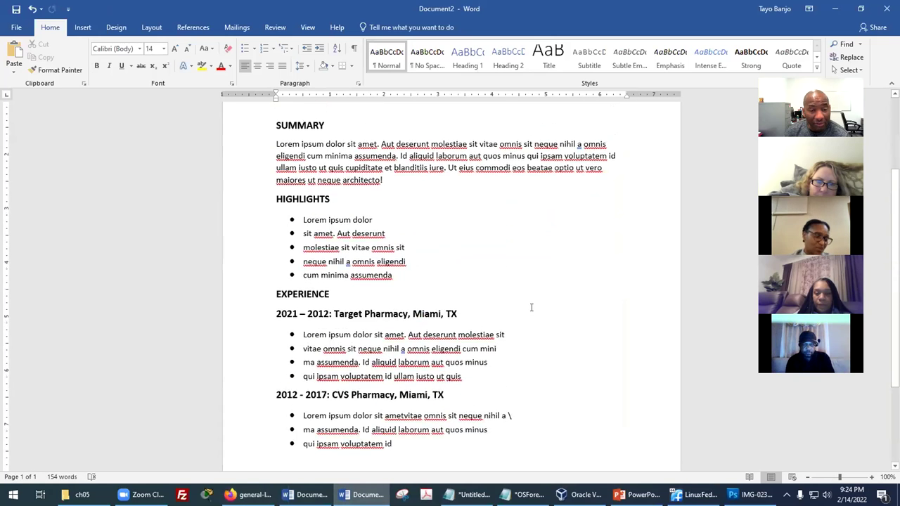
scroll(531, 307, "down", 4)
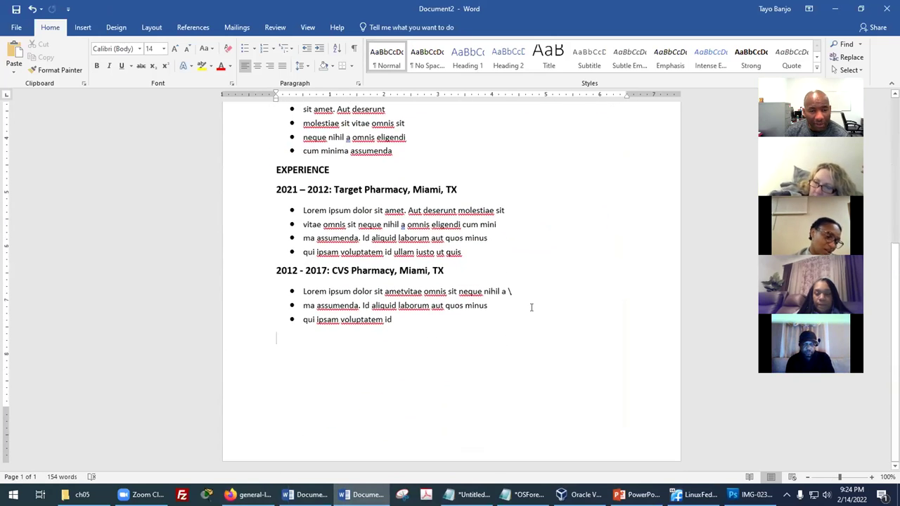
scroll(532, 307, "up", 2)
scroll(532, 307, "up", 5)
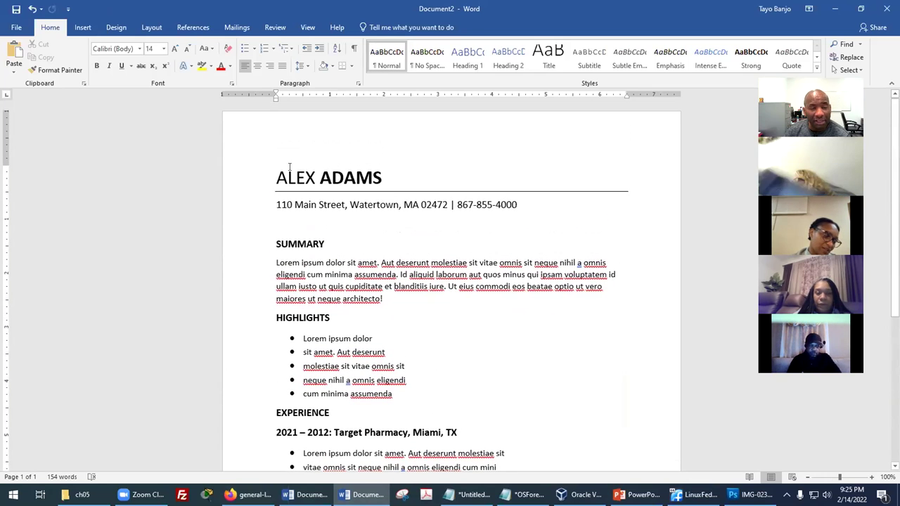
scroll(287, 175, "down", 1)
scroll(287, 175, "down", 1)
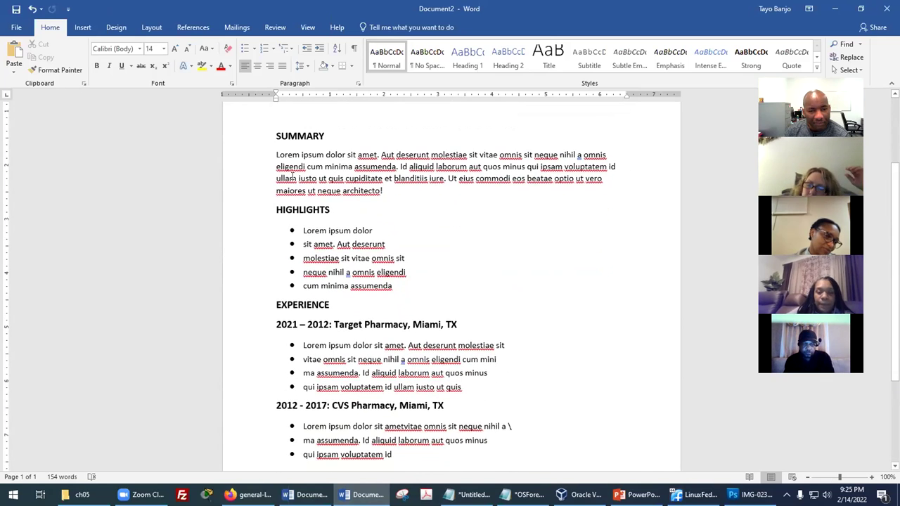
scroll(292, 175, "down", 1)
scroll(292, 176, "up", 1)
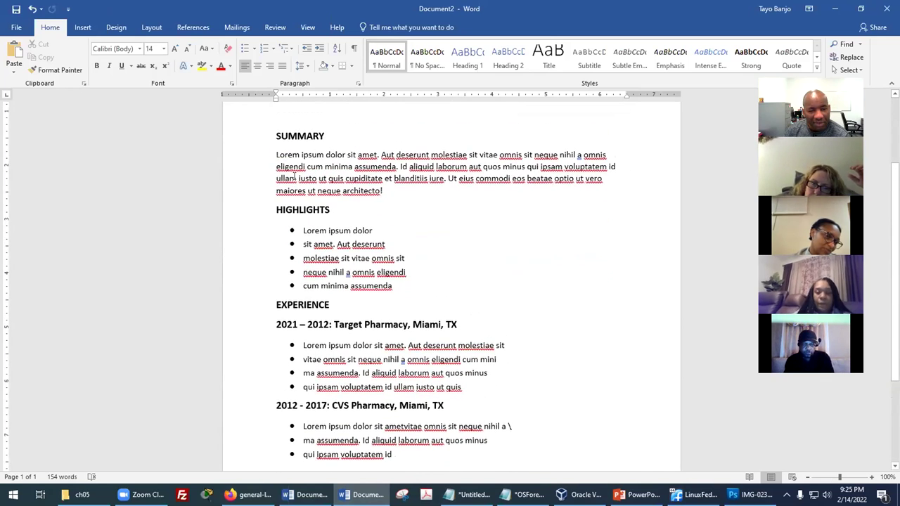
scroll(296, 176, "up", 1)
scroll(320, 211, "up", 1)
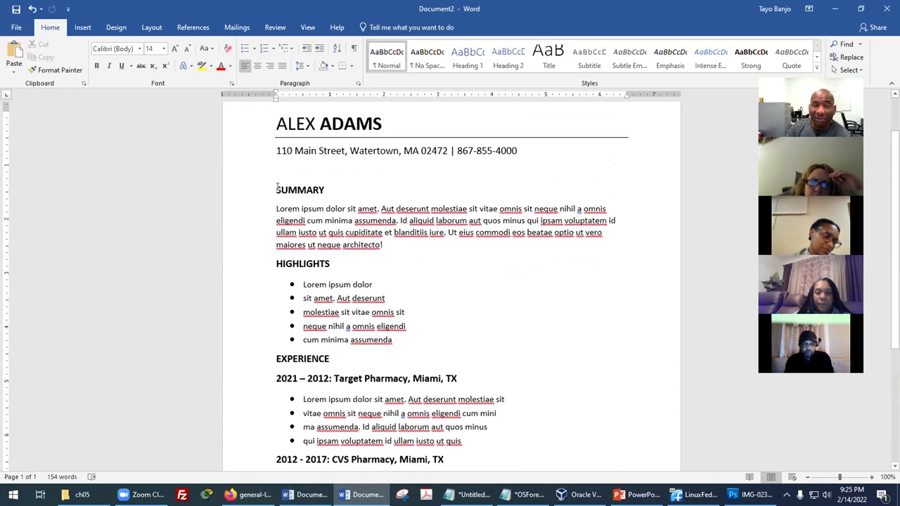
left_click_drag(274, 189, 392, 250)
left_click(411, 250)
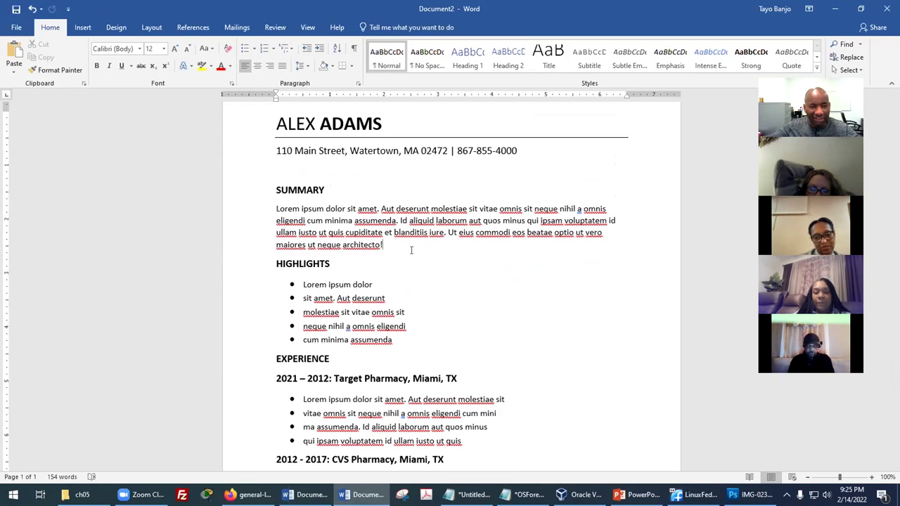
scroll(415, 246, "down", 2)
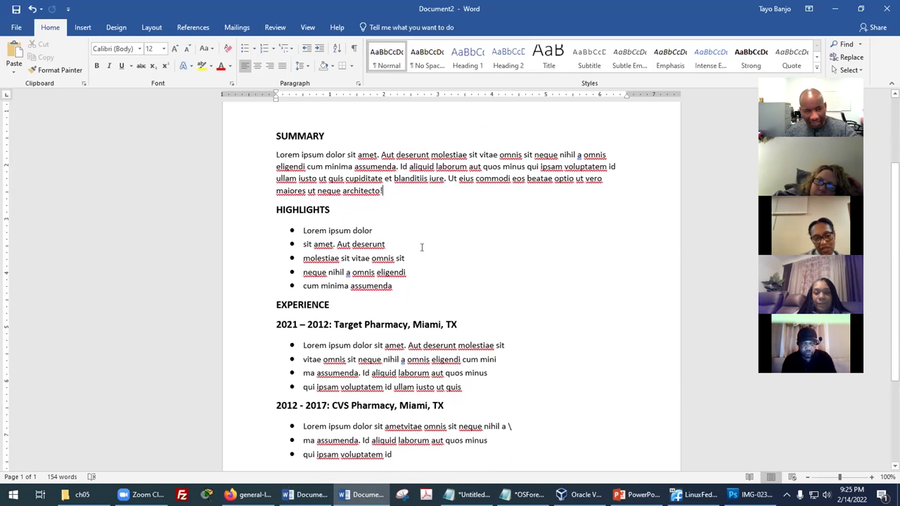
scroll(476, 254, "down", 2)
scroll(483, 256, "down", 3)
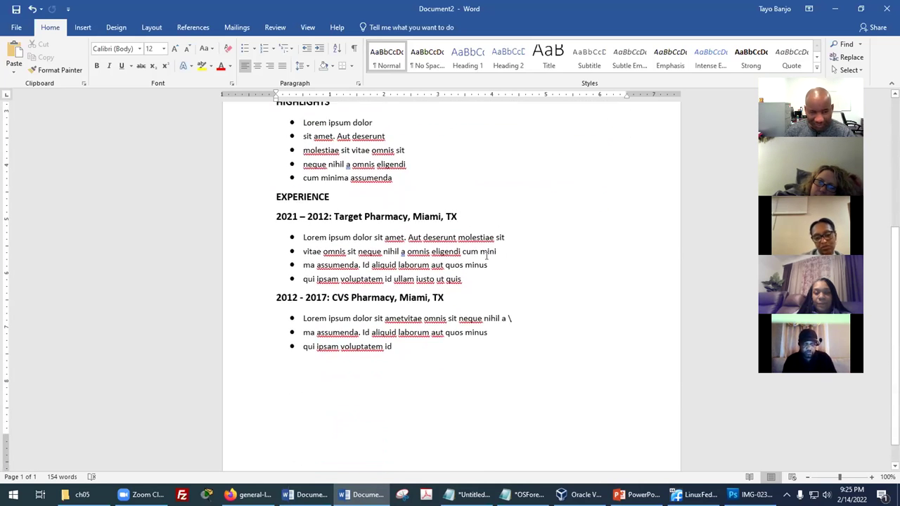
scroll(486, 254, "up", 2)
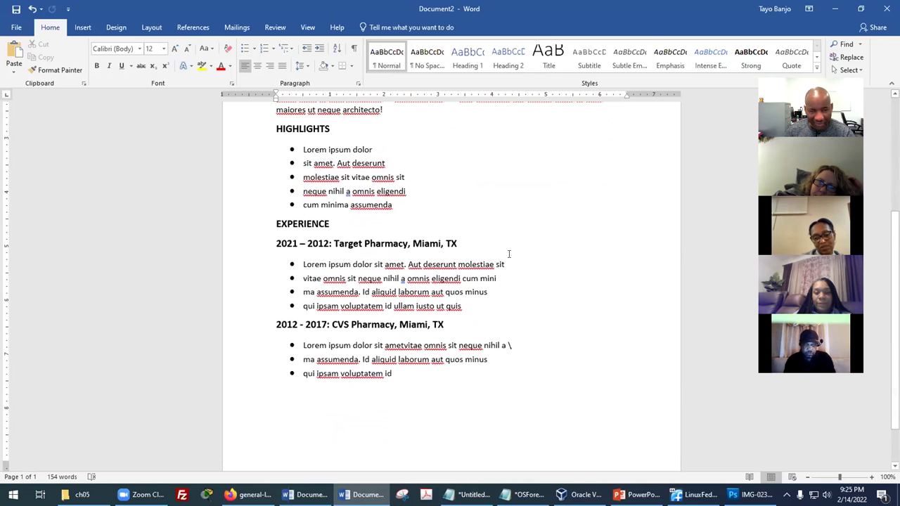
scroll(512, 256, "up", 3)
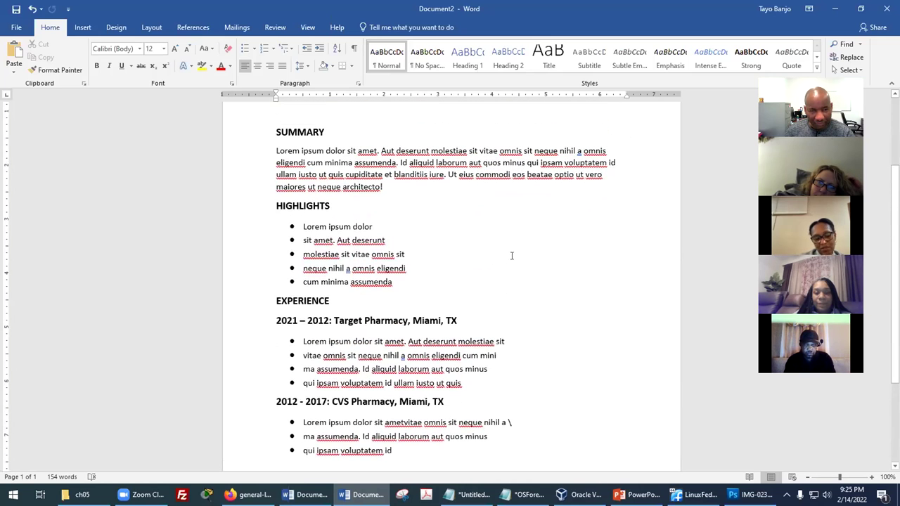
scroll(513, 257, "down", 4)
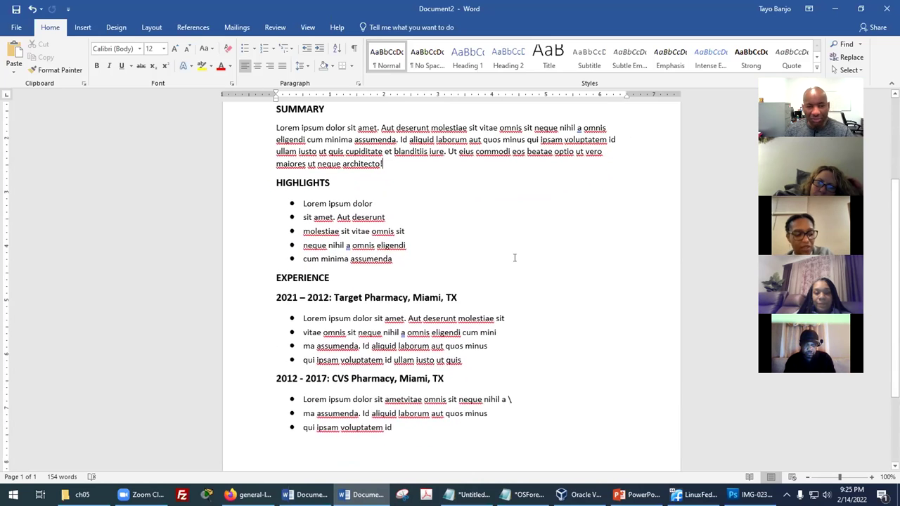
scroll(436, 233, "up", 3)
scroll(443, 239, "down", 3)
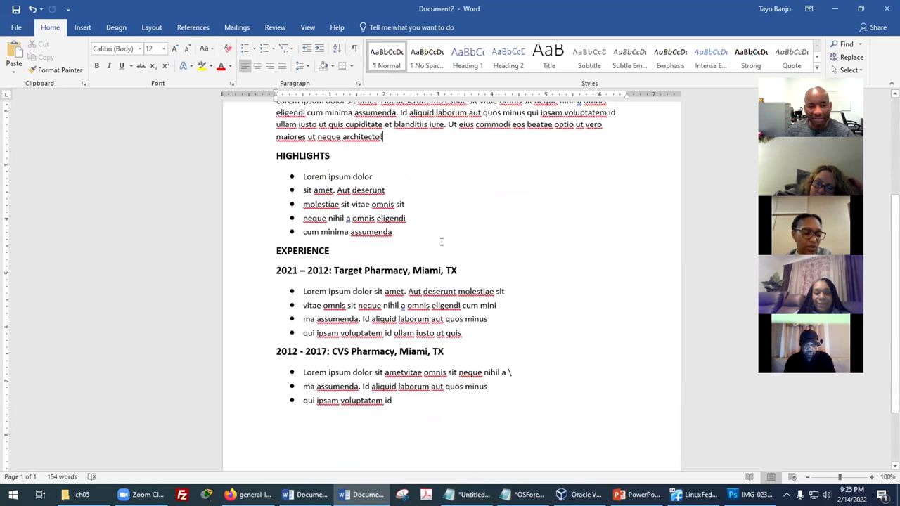
Step: Copy the CVS Pharmacy section and paste a duplicate below it
left_click(396, 346)
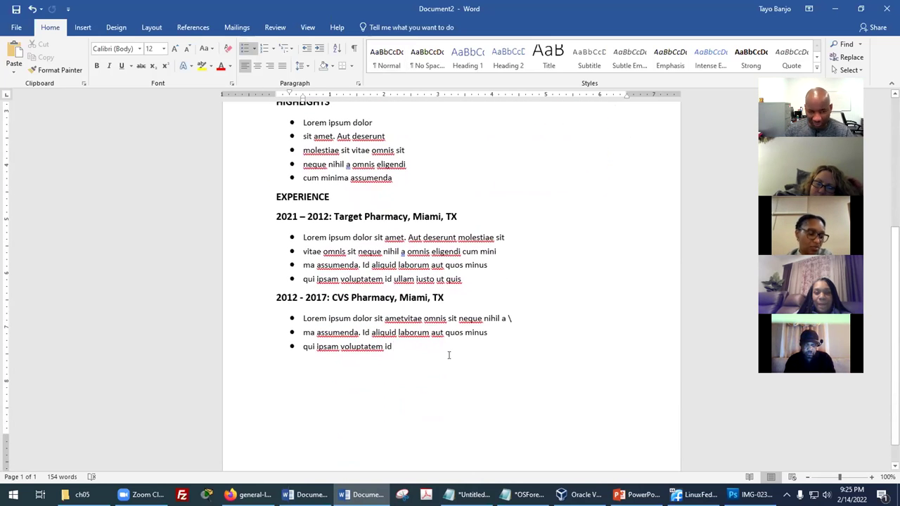
left_click_drag(418, 349, 277, 297)
key("ctrl+c")
left_click(422, 344)
key("Return")
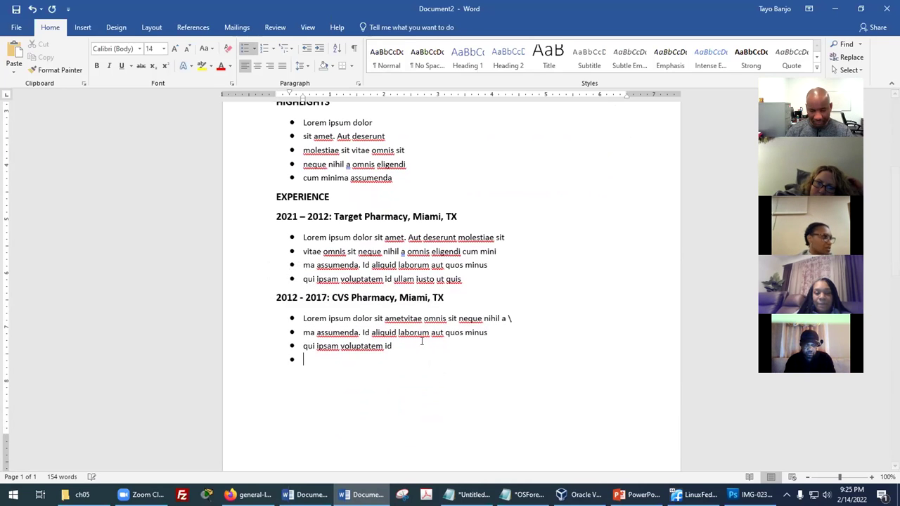
key("ctrl+v")
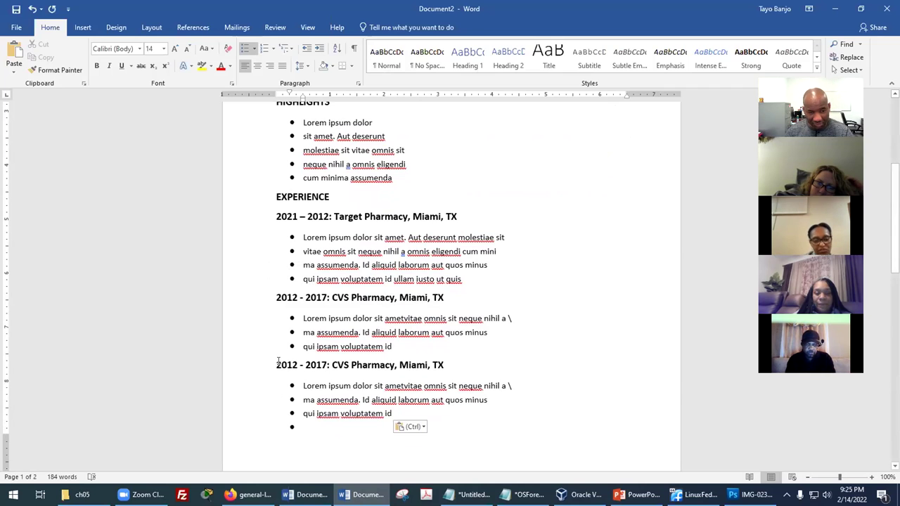
Step: Change the pasted heading's dates to just 2018
left_click_drag(278, 361, 306, 365)
key("BackSpace")
key("Right")
key("Right")
key("Right")
key("Right")
key("Delete")
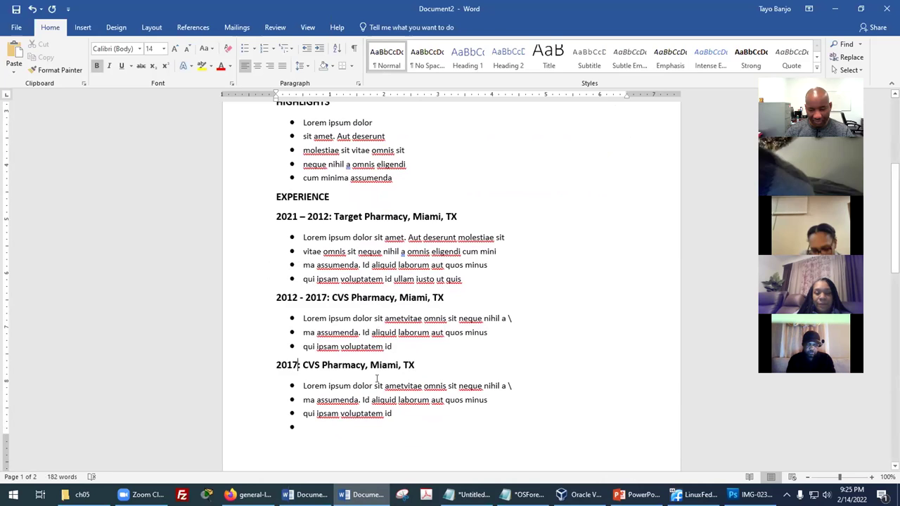
type("-")
key("BackSpace")
key("BackSpace")
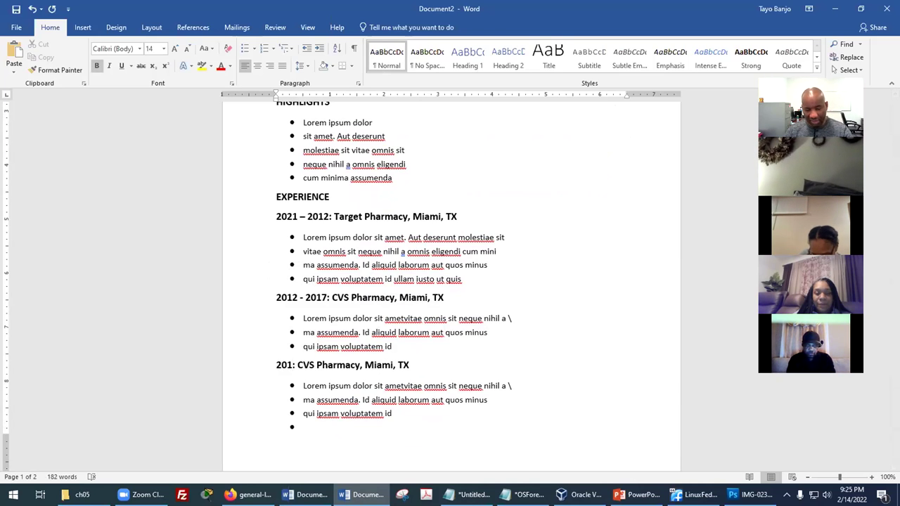
type("8")
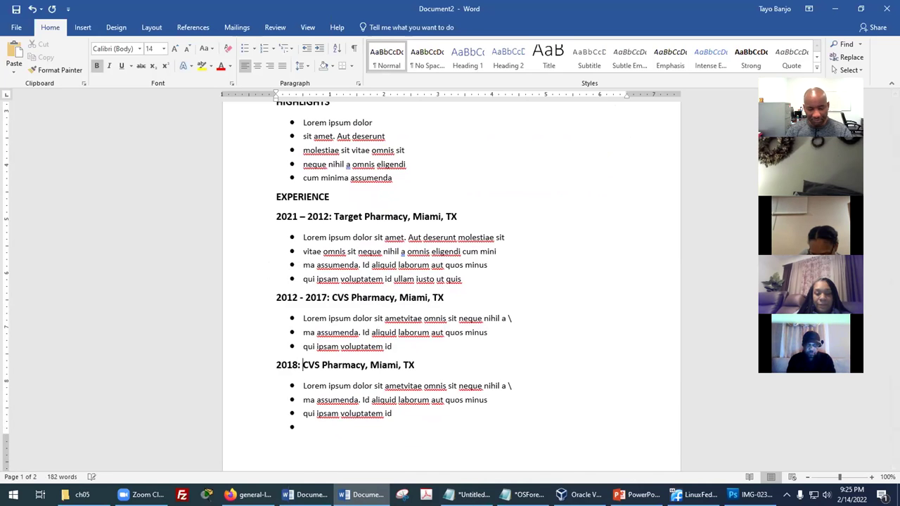
Step: Replace CVS with Walgreens and Miami with Houston in the new heading
key("BackSpace")
key("BackSpace")
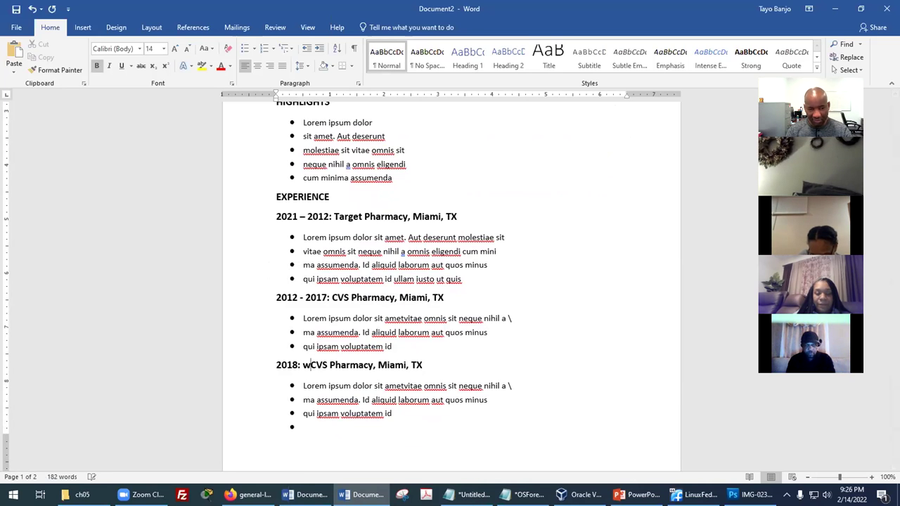
type("WAlgree")
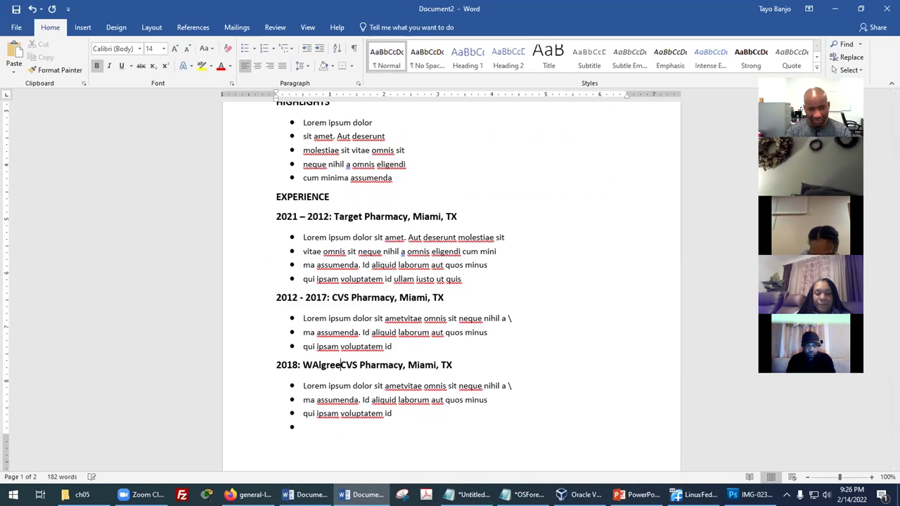
type("ns")
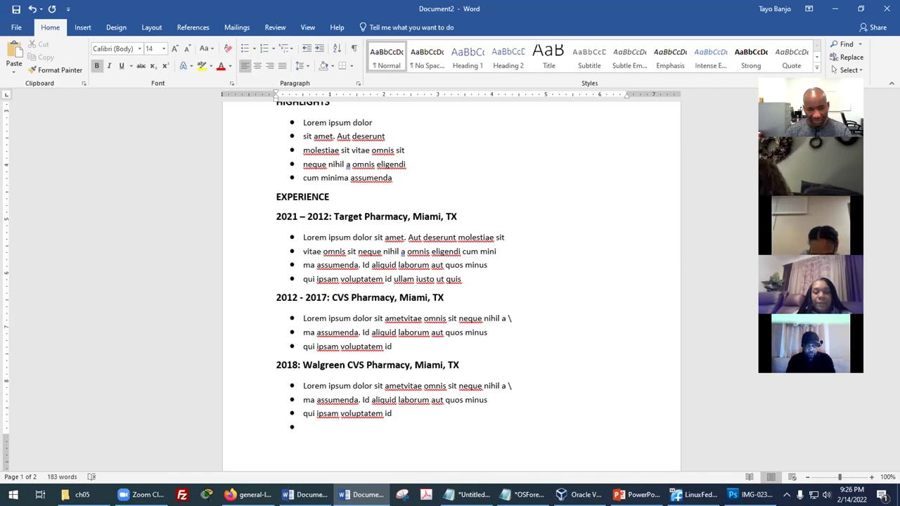
key("Delete")
key("Delete")
key("Delete")
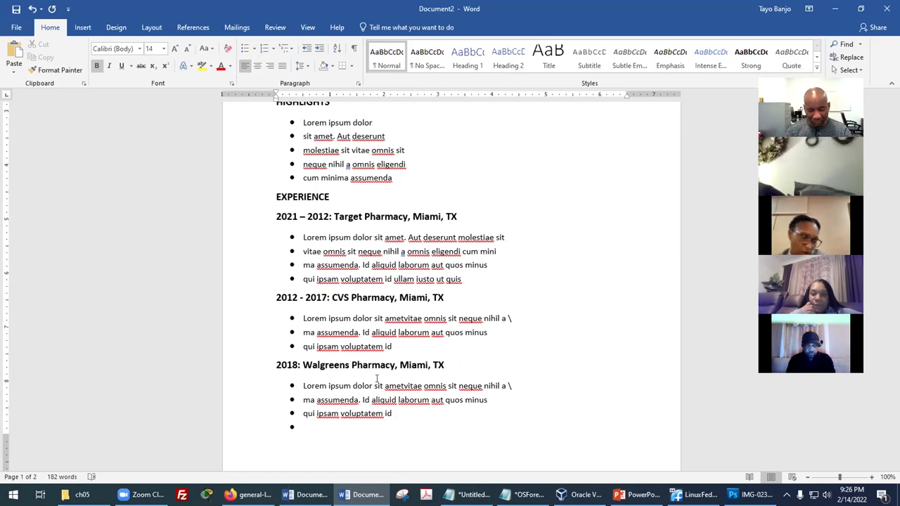
type("Houston")
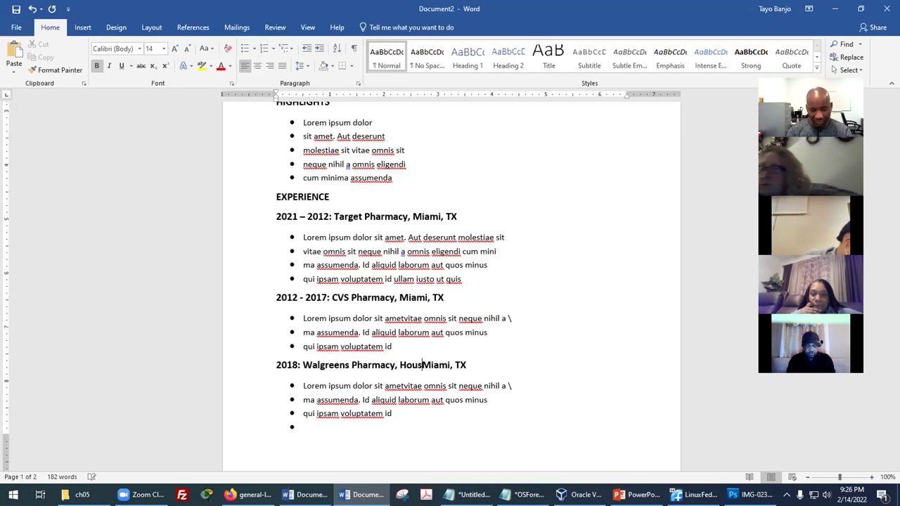
key("Delete")
key("Delete")
key("Delete")
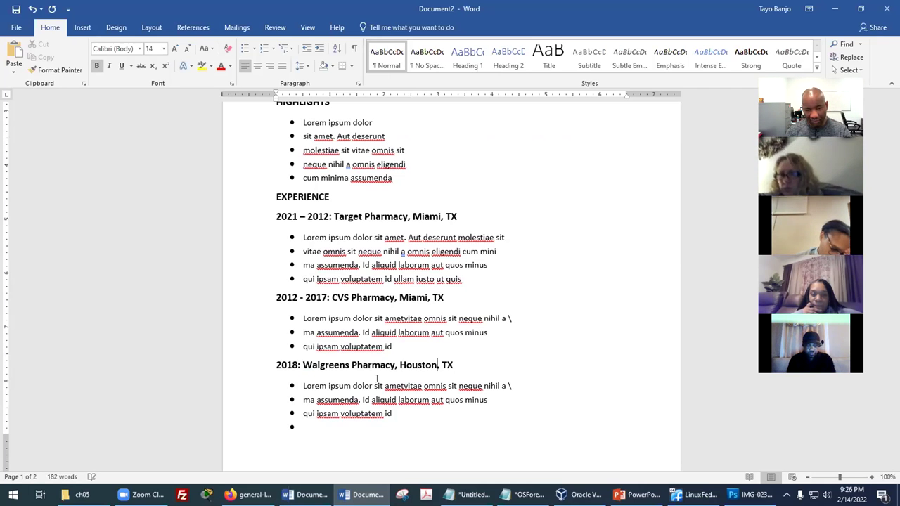
scroll(528, 331, "down", 2)
left_click(532, 331)
Step: Trim the first Walgreens bullet to end at 'sit ne' and remove the empty trailing bullet
key("BackSpace")
key("BackSpace")
key("BackSpace")
key("BackSpace")
key("BackSpace")
key("BackSpace")
key("BackSpace")
key("BackSpace")
key("BackSpace")
key("BackSpace")
key("BackSpace")
key("BackSpace")
key("BackSpace")
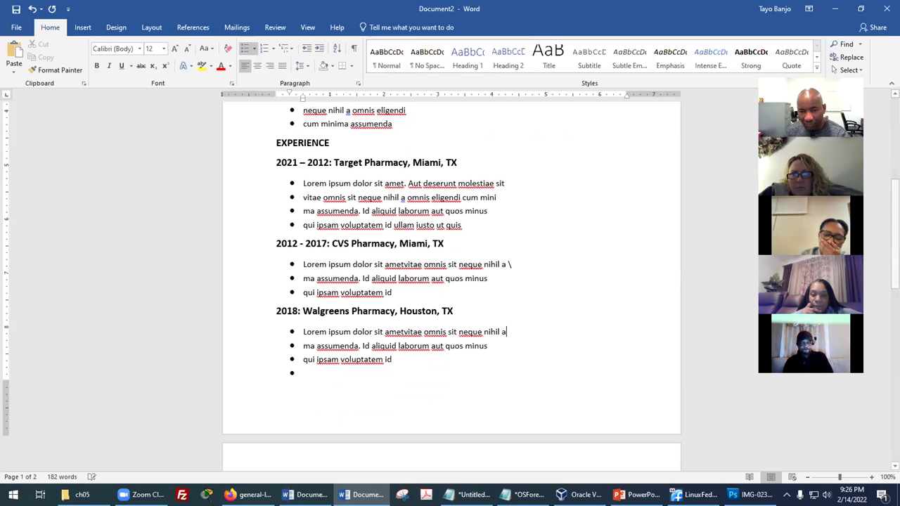
left_click(338, 371)
key("BackSpace")
scroll(573, 343, "down", 1)
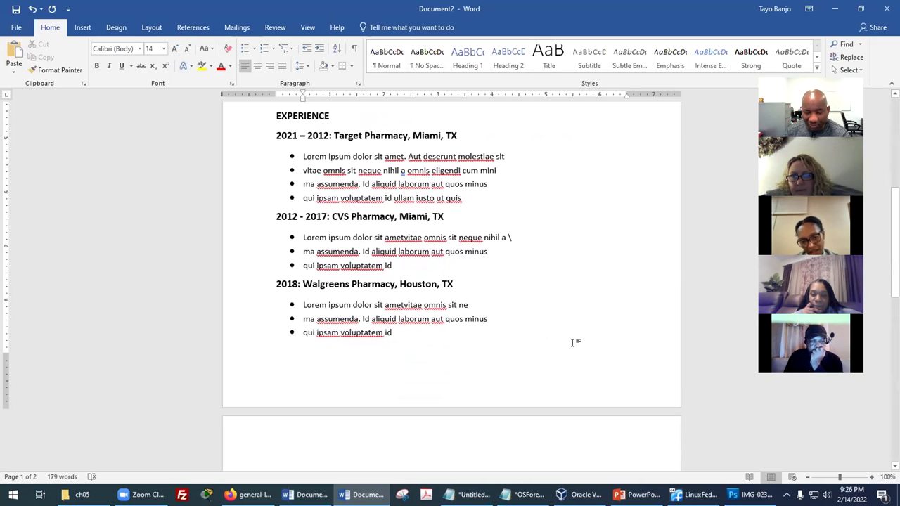
scroll(573, 342, "up", 5)
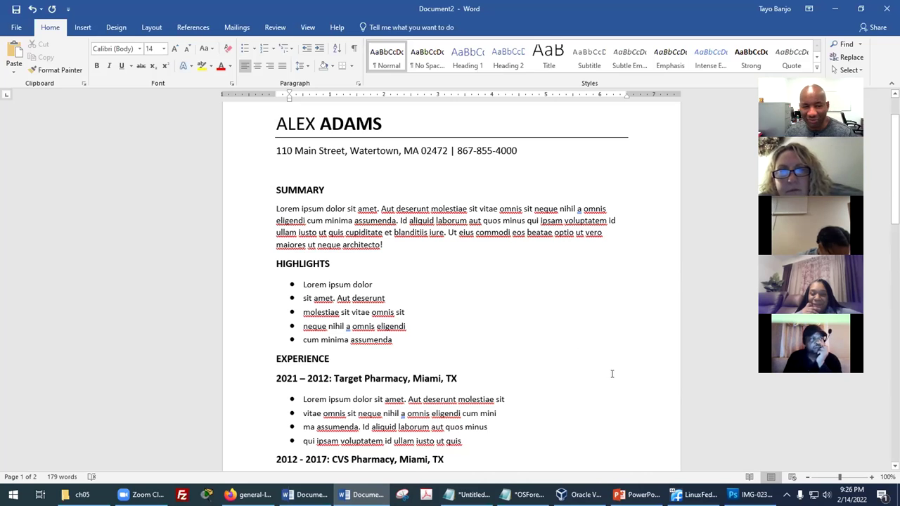
scroll(612, 374, "down", 5)
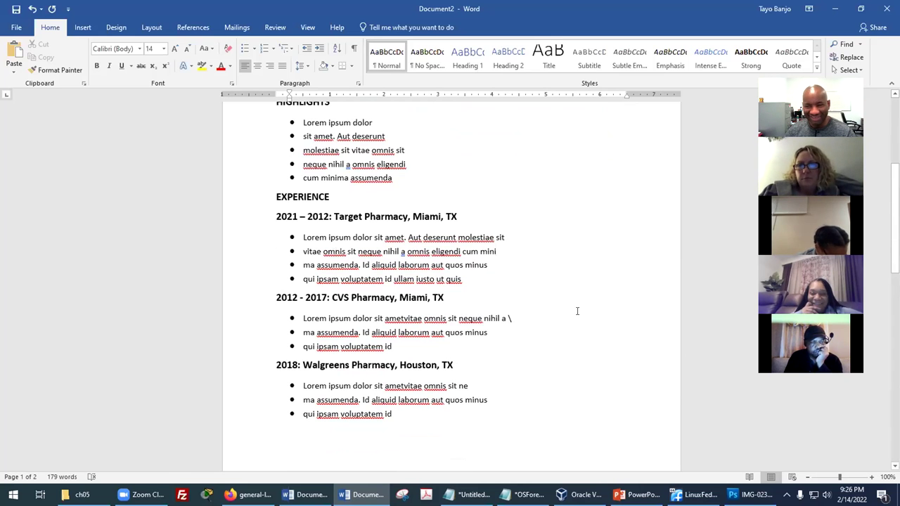
scroll(565, 323, "down", 3)
scroll(565, 324, "up", 3)
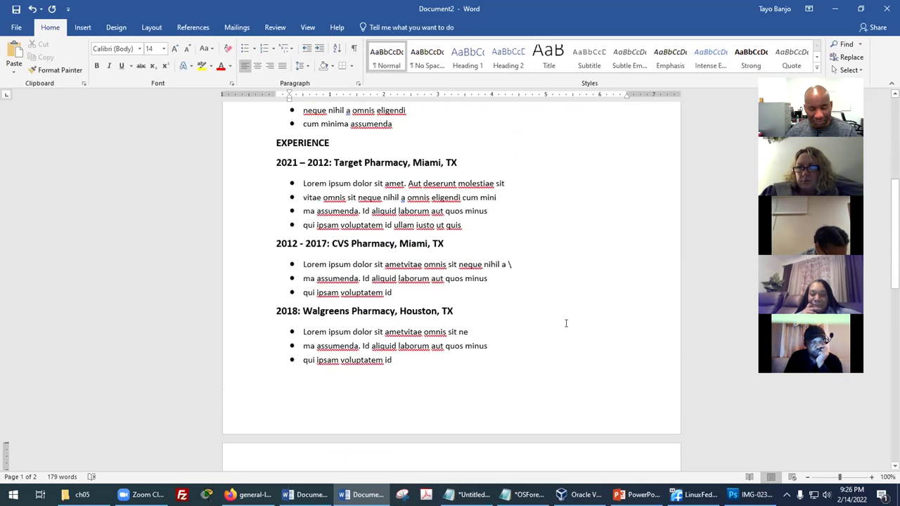
scroll(565, 324, "up", 3)
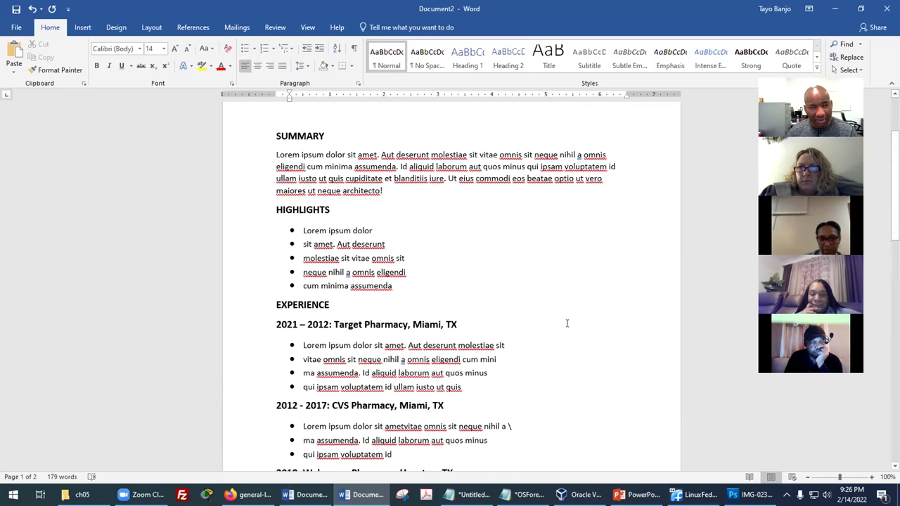
scroll(566, 323, "down", 5)
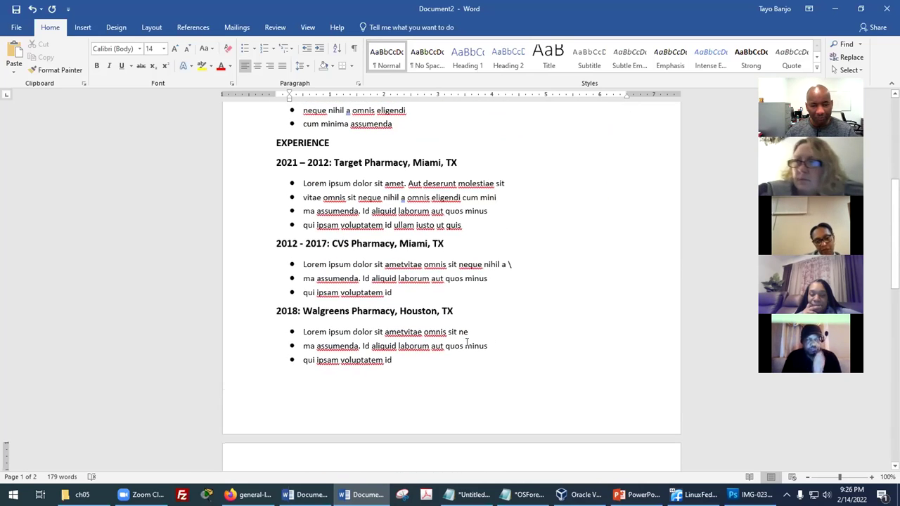
Step: Realign the last Walgreens bullet so its indent matches the other bullets
left_click(471, 358)
key("shift+Tab")
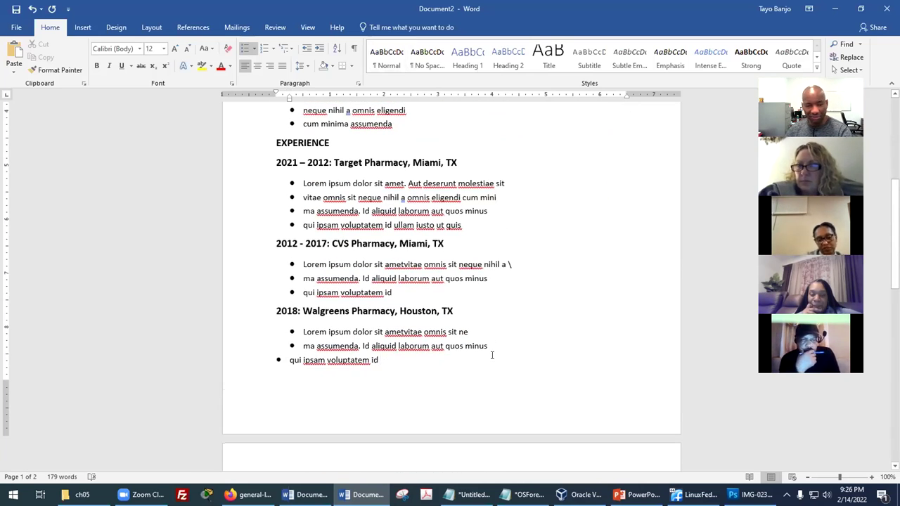
key("ctrl+z")
key("shift+Tab")
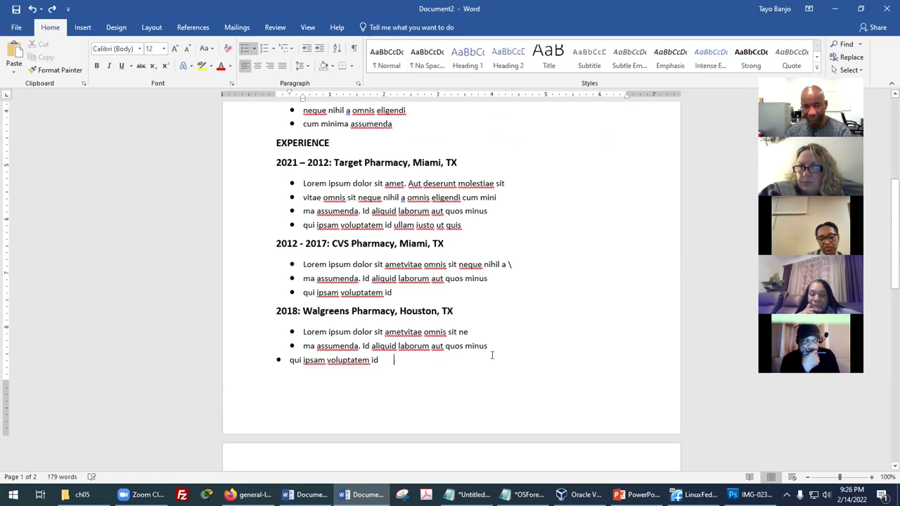
scroll(492, 355, "up", 1)
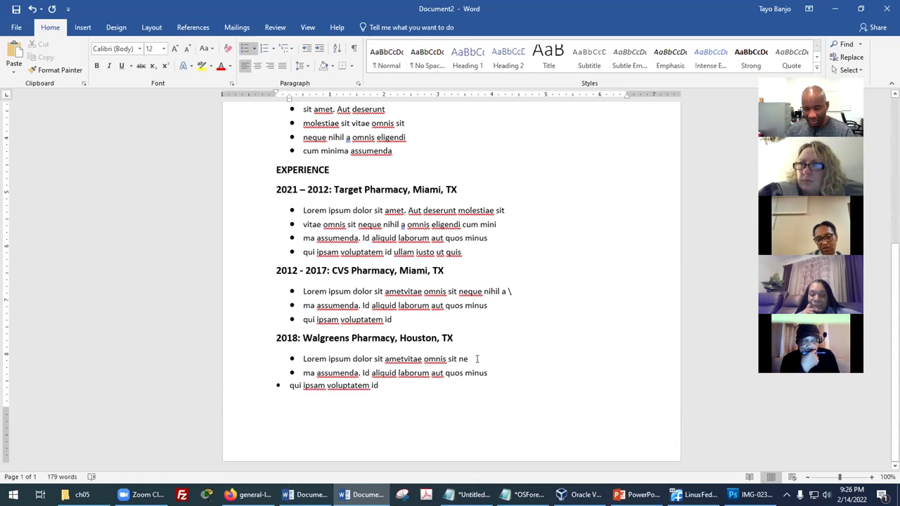
key("BackSpace")
key("BackSpace")
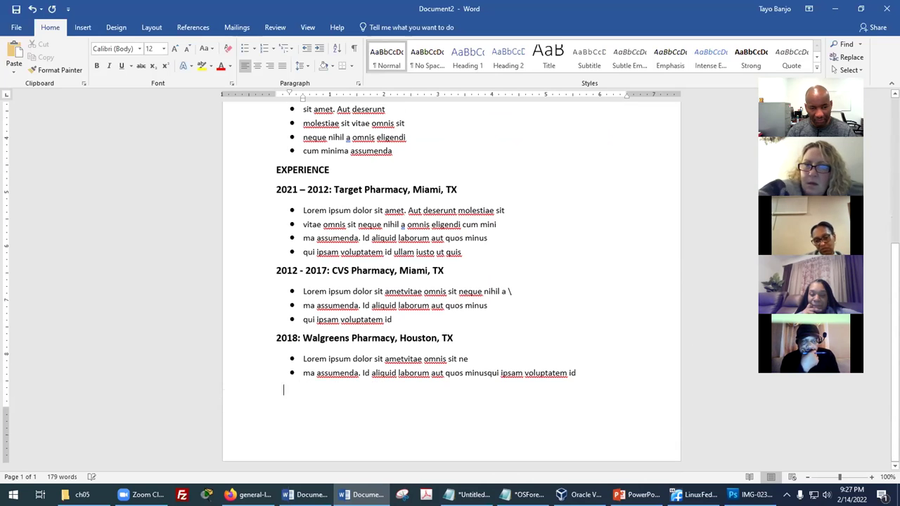
key("Return")
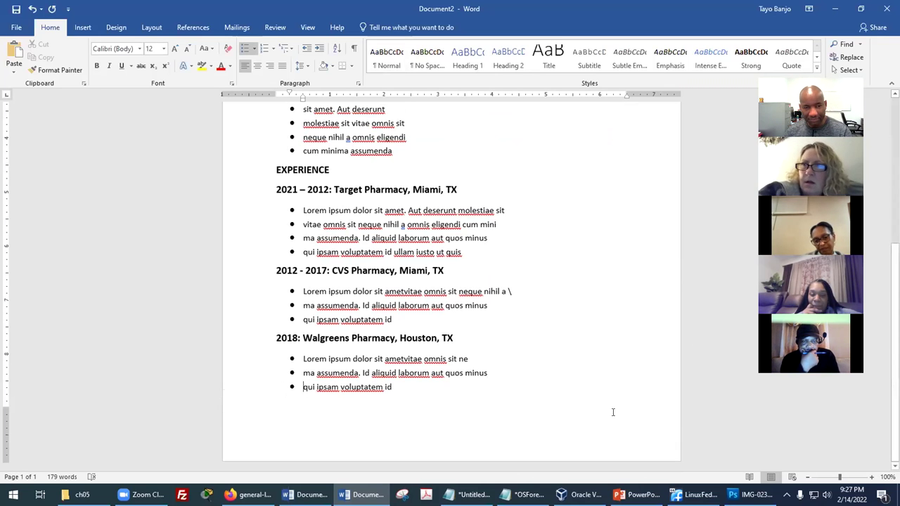
Step: Delete the last two bullets of the HIGHLIGHTS list
scroll(605, 408, "up", 5)
left_click_drag(406, 287, 229, 272)
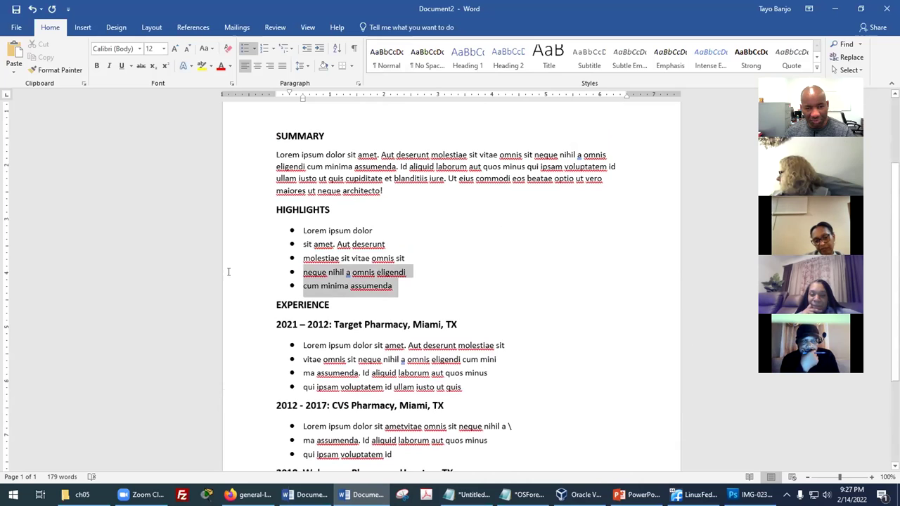
key("Delete")
scroll(539, 331, "down", 3)
scroll(535, 329, "up", 2)
Step: Delete the leftover sample text in SUMMARY from 'et blanditiis' onward
mouse_move(381, 164)
left_mouse_down()
mouse_move(277, 152)
mouse_move(385, 152)
left_mouse_up()
key("Delete")
scroll(559, 230, "down", 4)
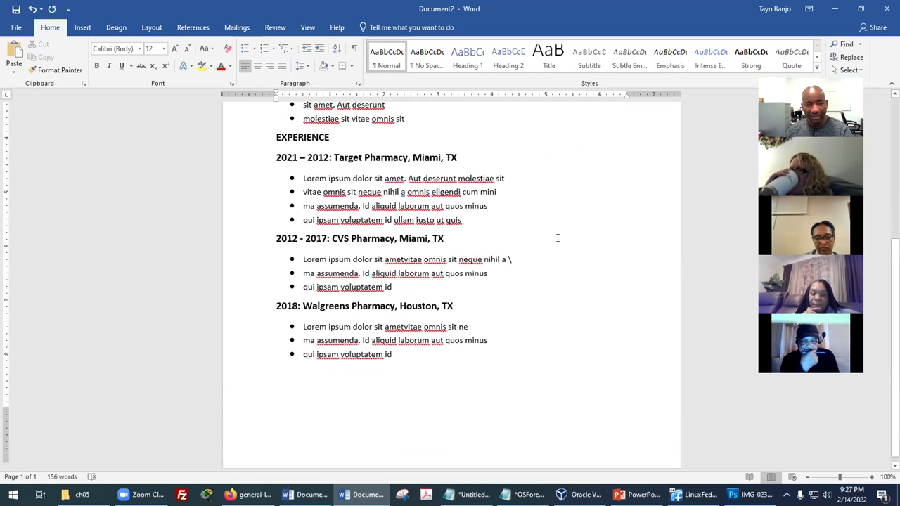
Step: Add a bold HOBBIES heading on a new line after the last Walgreens bullet
left_click(407, 355)
key("Return")
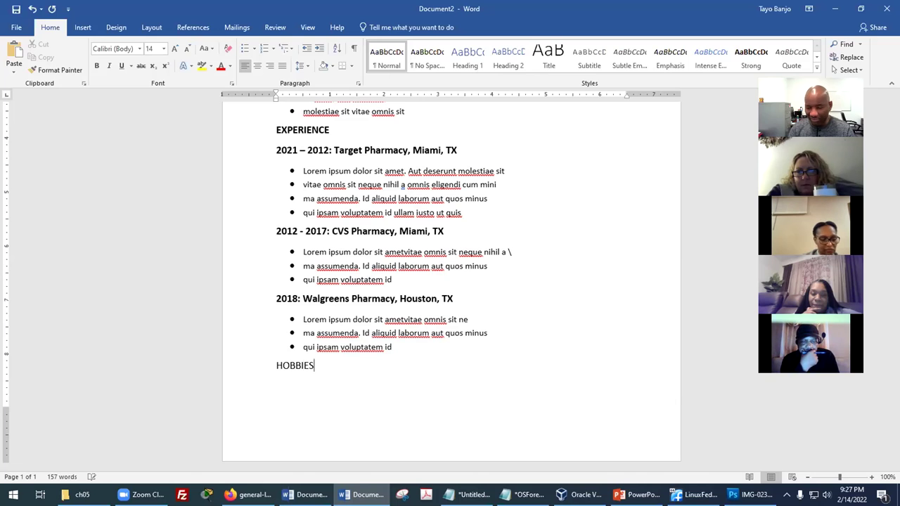
key("shift+Home")
left_click(97, 65)
left_click(346, 366)
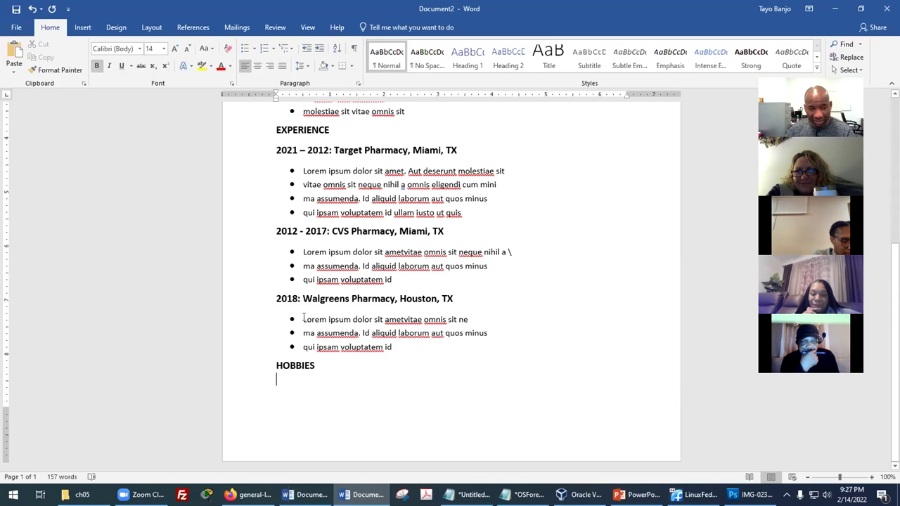
Step: Paste sample text copied from a Walgreens bullet onto the line below HOBBIES
left_click_drag(375, 332, 304, 333)
key("ctrl+c")
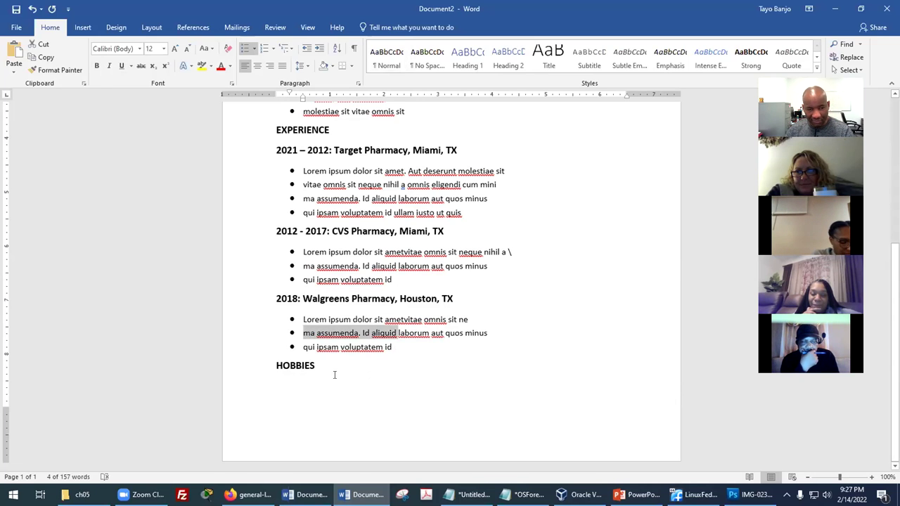
left_click(339, 379)
key("ctrl+v")
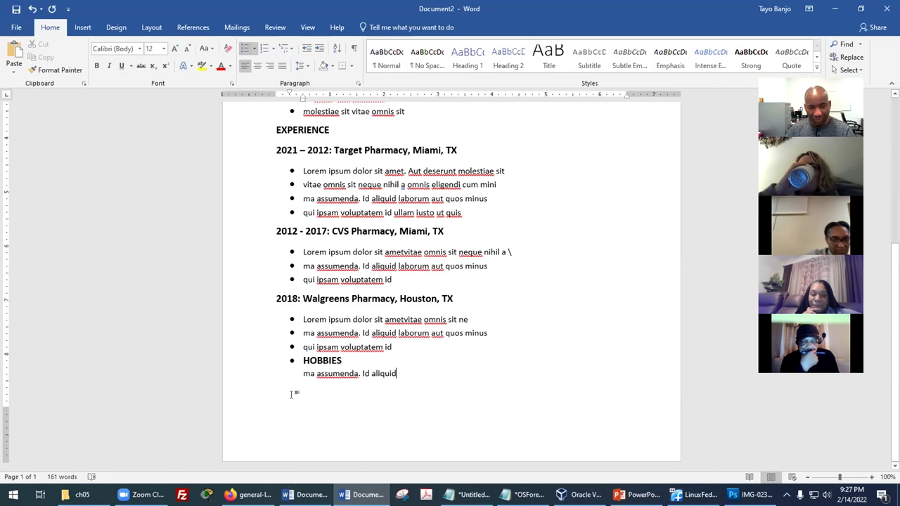
Step: Remove the bullet from HOBBIES and split the pasted text after 'assumenda'
left_click(301, 361)
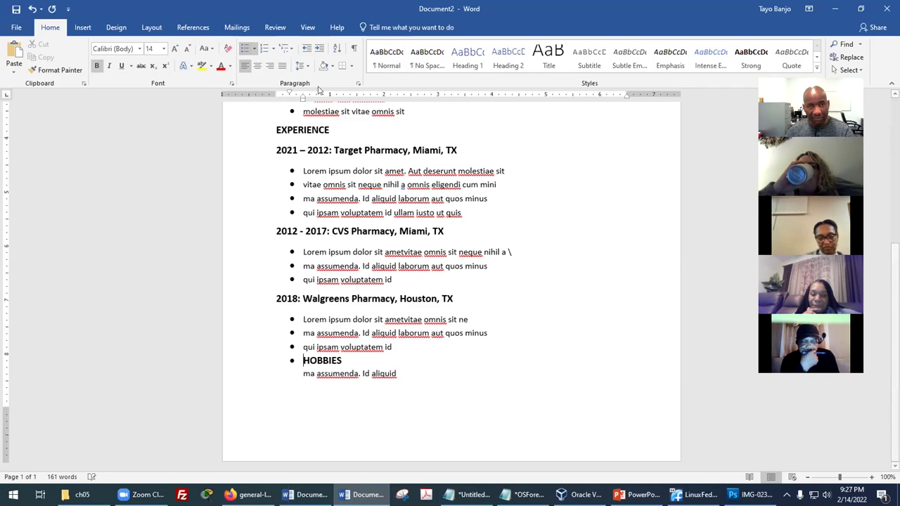
left_click(246, 50)
left_click(332, 379)
key("Return")
key("Delete")
key("Up")
Step: Take HOBBIES out of the bulleted list so it stands as a plain heading
left_click(246, 50)
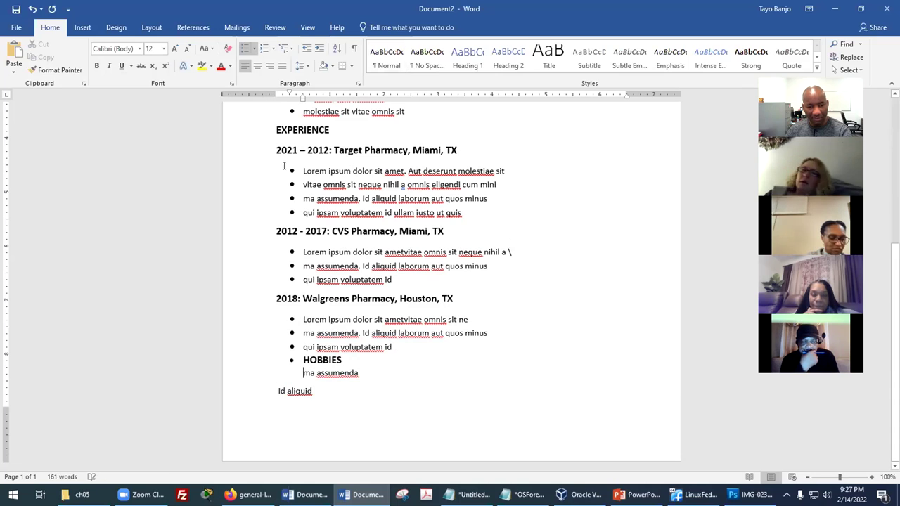
left_click(298, 359)
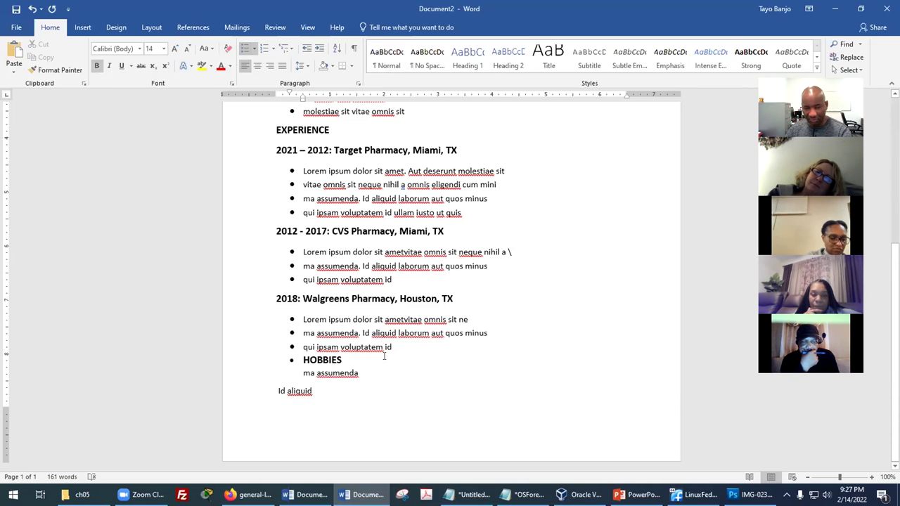
key("BackSpace")
key("BackSpace")
left_click(315, 380)
key("ctrl+z")
key("ctrl+z")
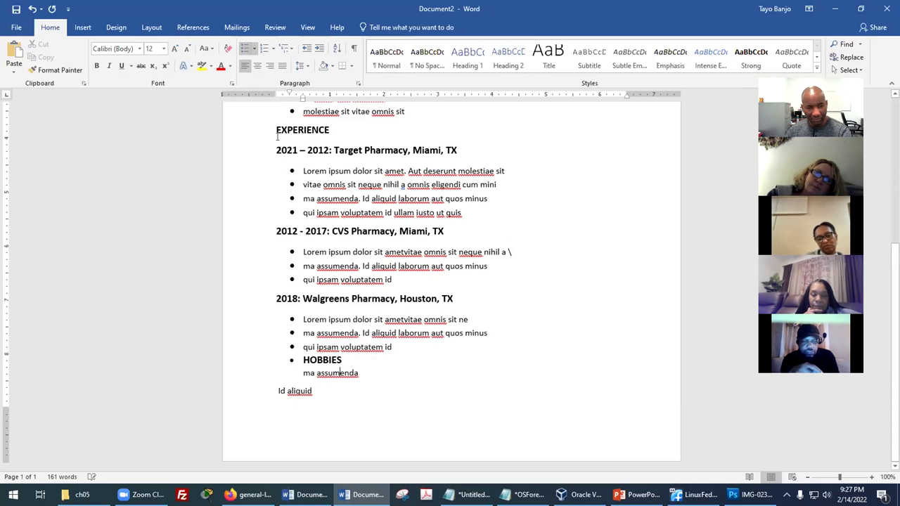
key("BackSpace")
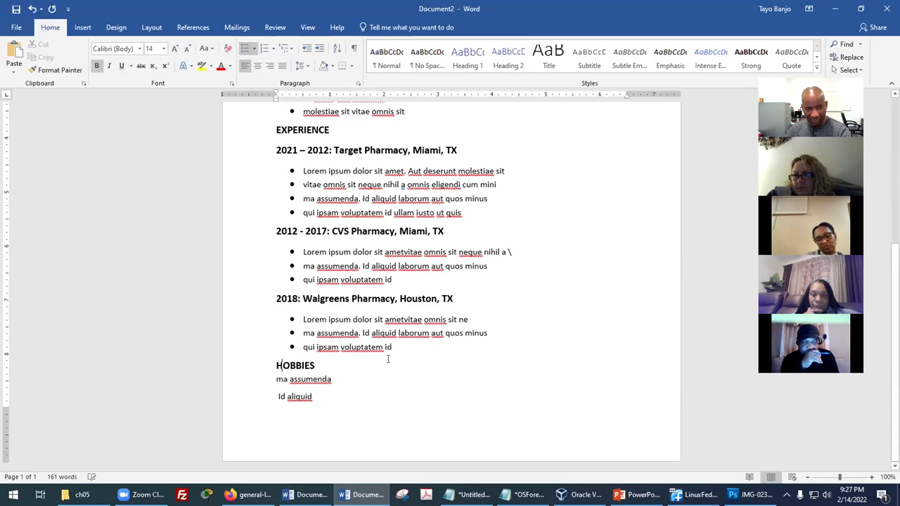
key("BackSpace")
key("ctrl+z")
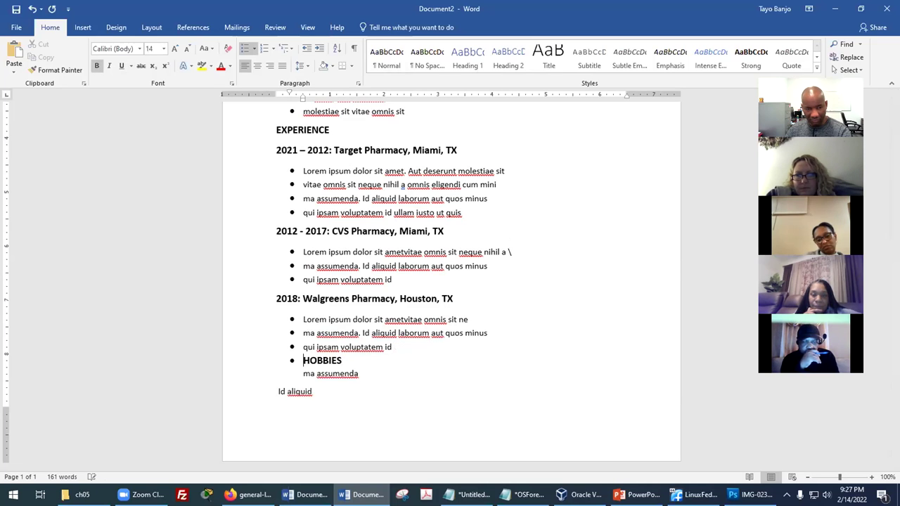
key("ctrl+z")
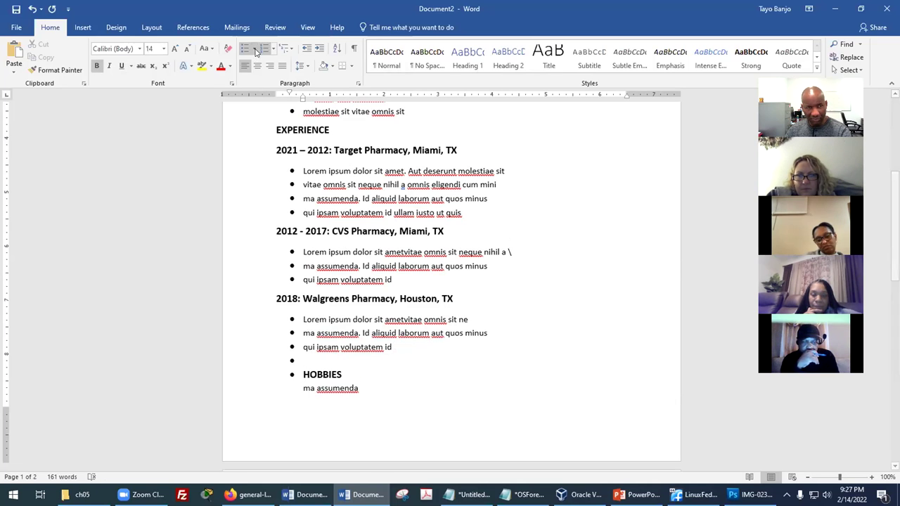
left_click(244, 48)
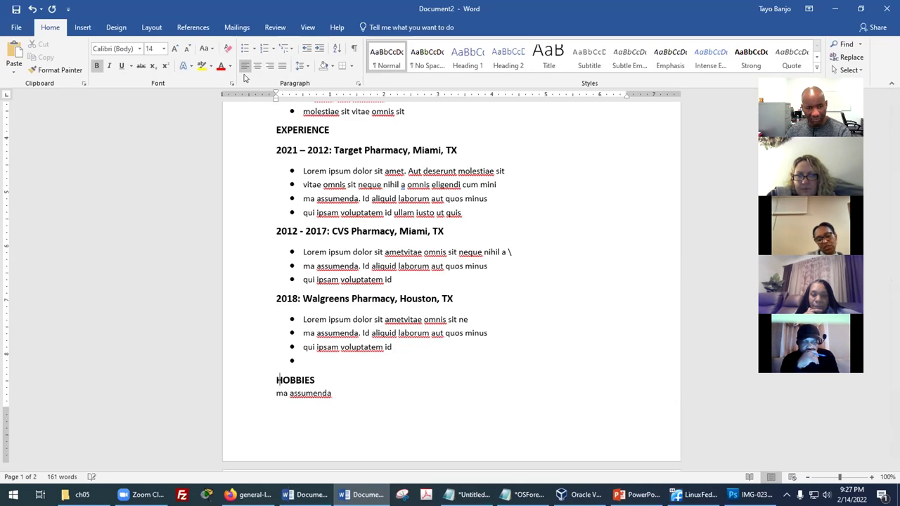
Step: Delete the empty line above HOBBIES and the stray 'ma assumenda' and 'Id aliquid' lines
left_click(324, 361)
key("BackSpace")
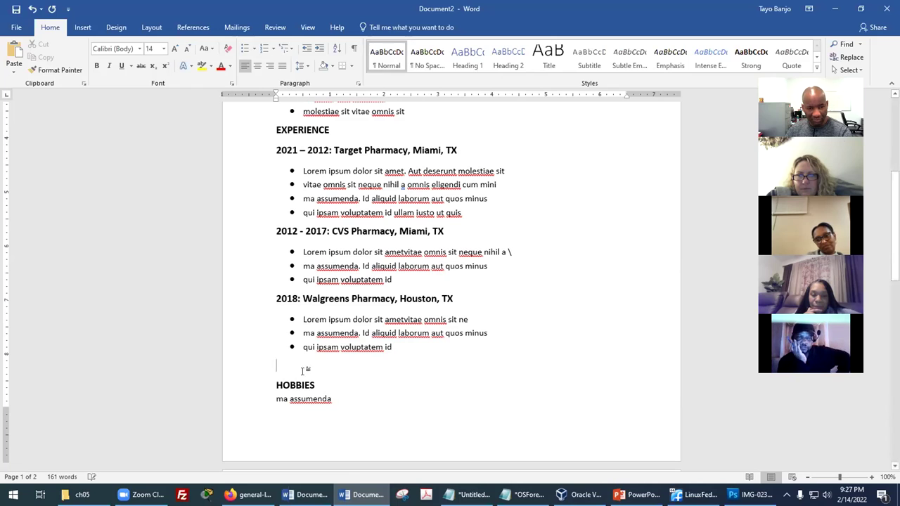
key("BackSpace")
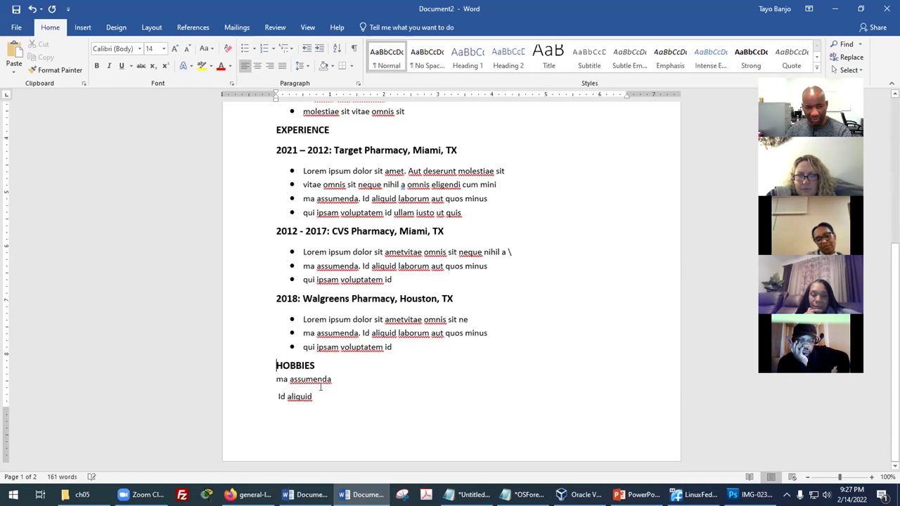
key("BackSpace")
key("BackSpace")
key("BackSpace")
key("BackSpace")
key("BackSpace")
key("BackSpace")
key("BackSpace")
key("BackSpace")
key("BackSpace")
key("BackSpace")
key("BackSpace")
key("BackSpace")
key("BackSpace")
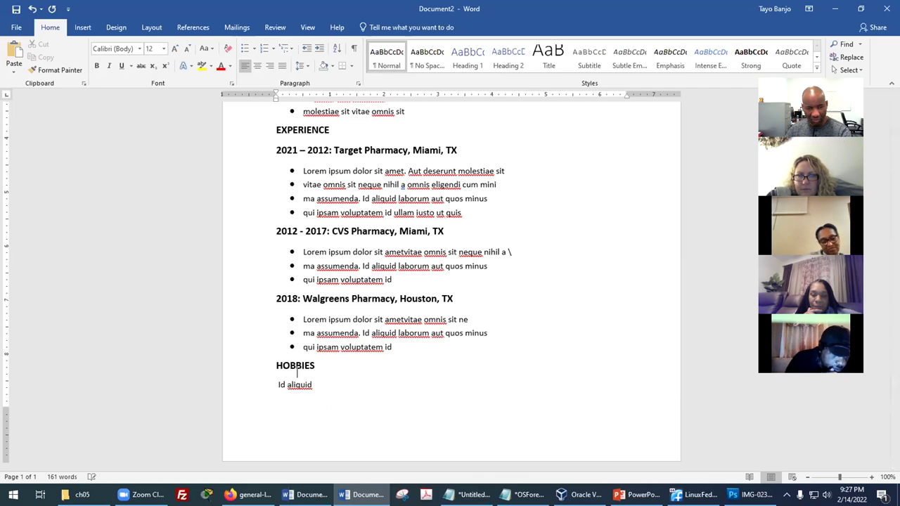
key("BackSpace")
key("BackSpace")
key("BackSpace")
key("BackSpace")
key("BackSpace")
key("BackSpace")
key("BackSpace")
key("BackSpace")
key("BackSpace")
key("BackSpace")
key("BackSpace")
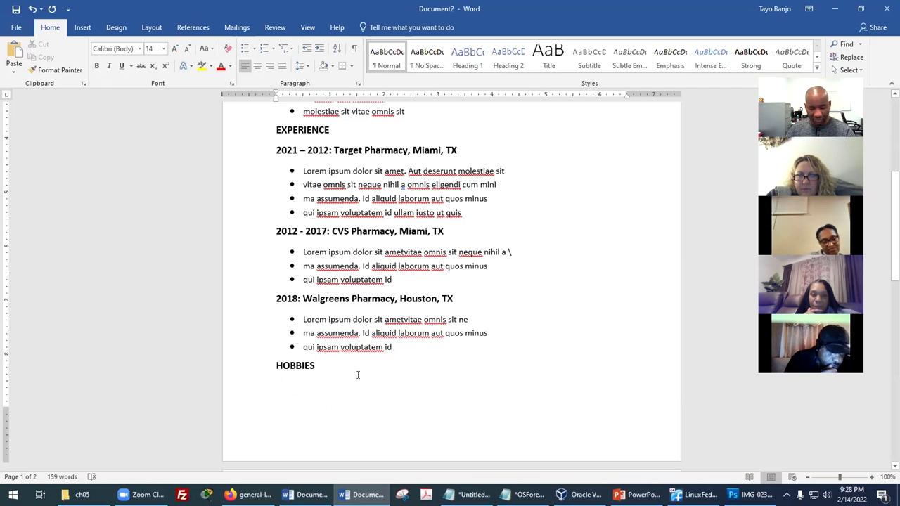
Step: Type 'Swimming' under HOBBIES, fixing the typos and clearing leftover text
type("sWIIMG")
key("BackSpace")
key("BackSpace")
key("BackSpace")
type("Swiimg")
key("Down")
key("Down")
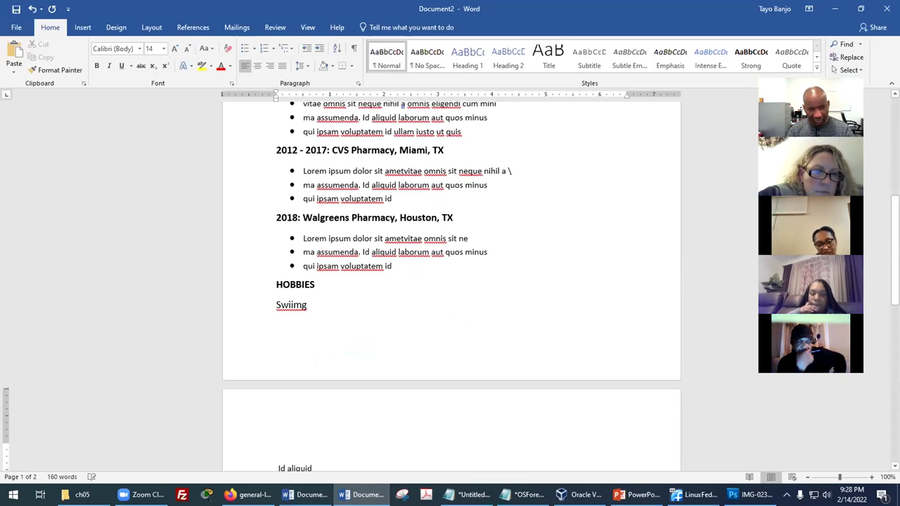
left_click(293, 303)
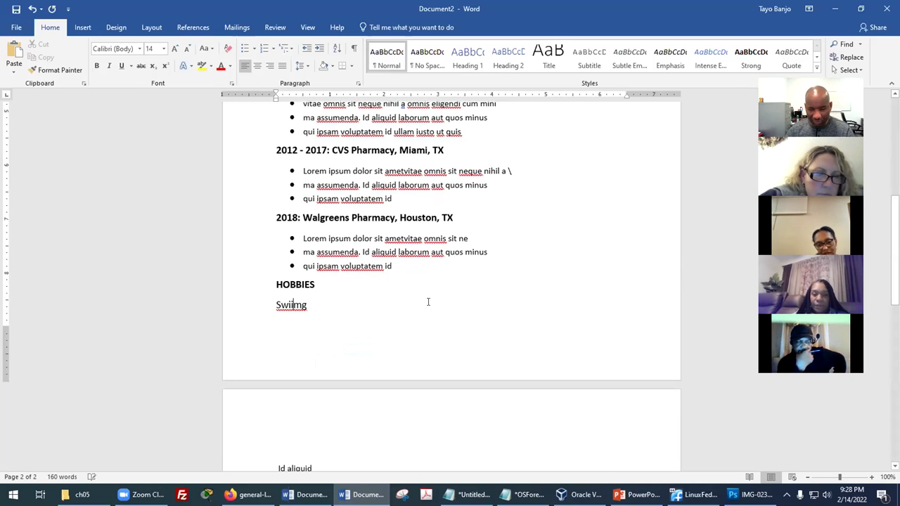
key("BackSpace")
key("BackSpace")
type("mm")
key("Delete")
key("Delete")
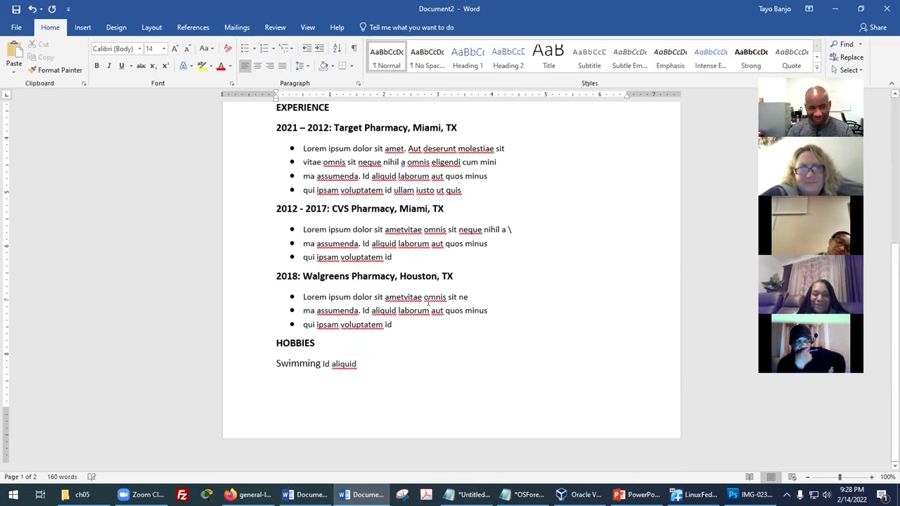
key("Delete")
key("Delete")
key("Delete")
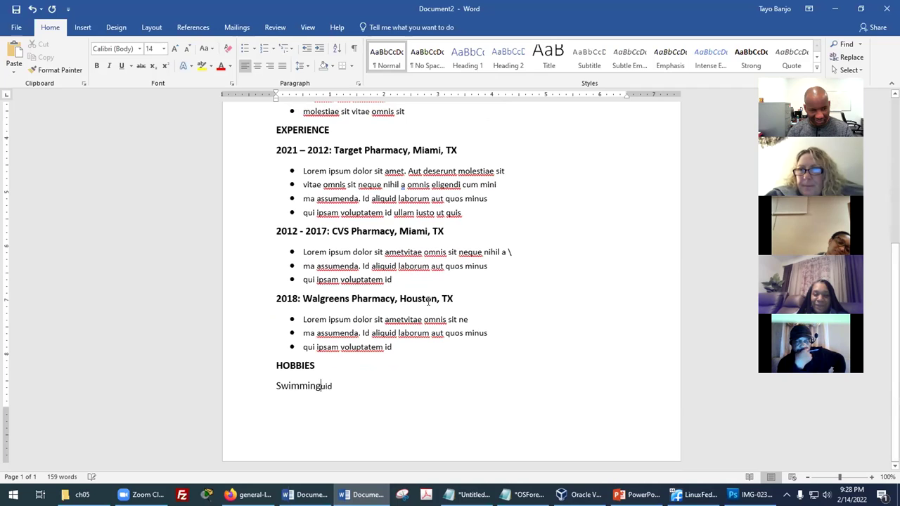
Step: Make Swimming a 12 pt bulleted item
double_click(283, 385)
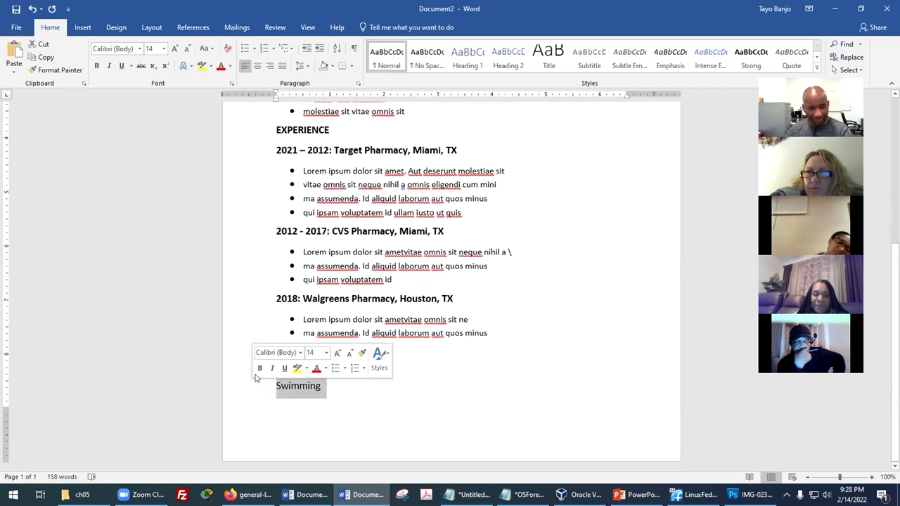
left_click(187, 48)
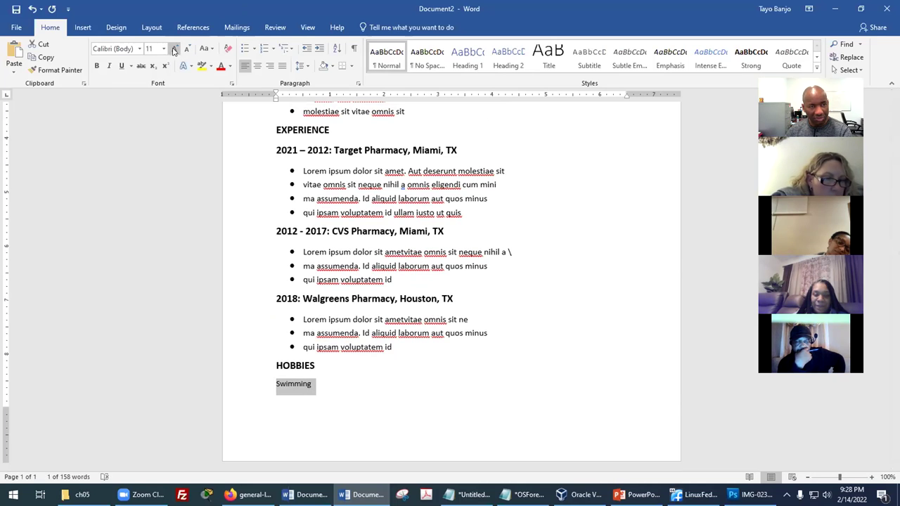
left_click(319, 384)
left_click(245, 48)
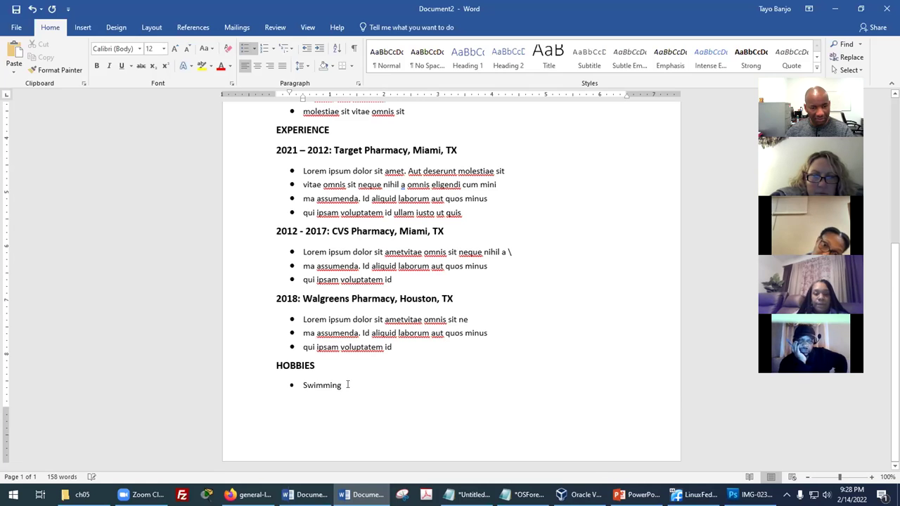
Step: Add a second bullet, 'Reading', with bold turned off
key("Return")
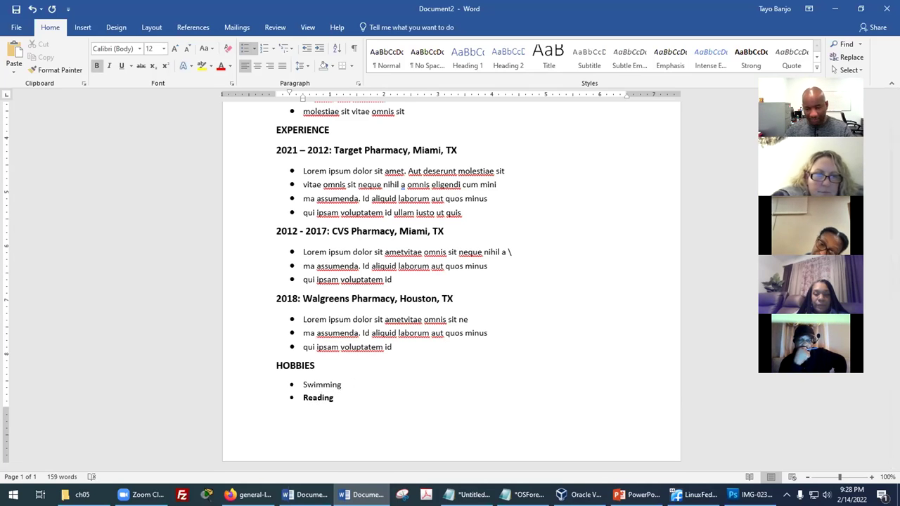
left_click(261, 402)
key("ctrl+b")
left_click(394, 396)
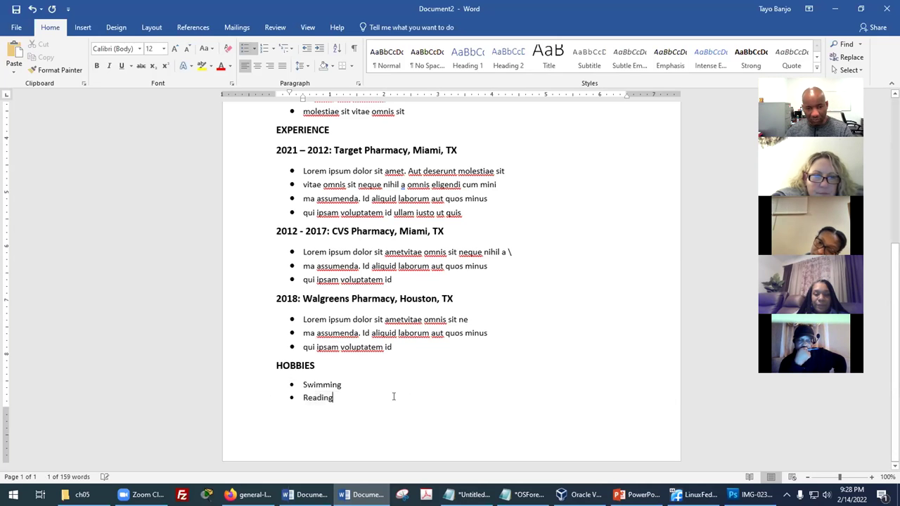
scroll(551, 351, "up", 5)
scroll(549, 315, "down", 2)
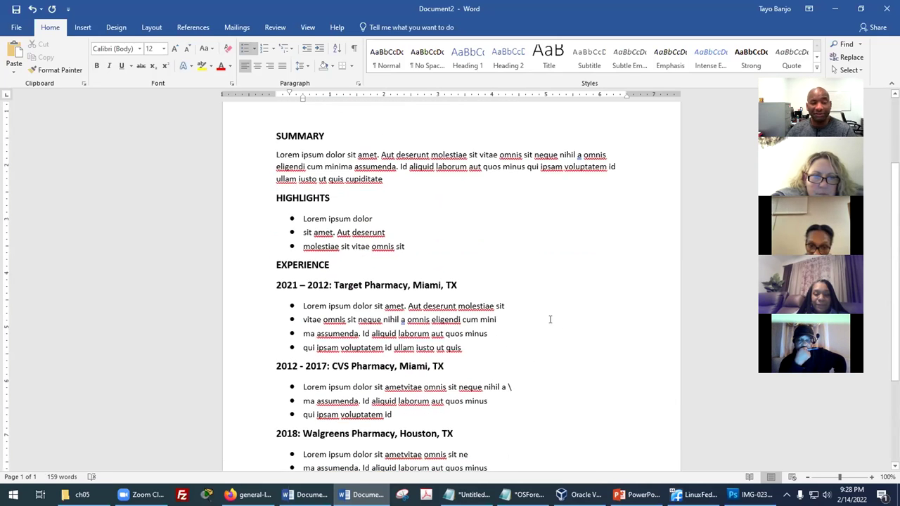
scroll(551, 320, "down", 3)
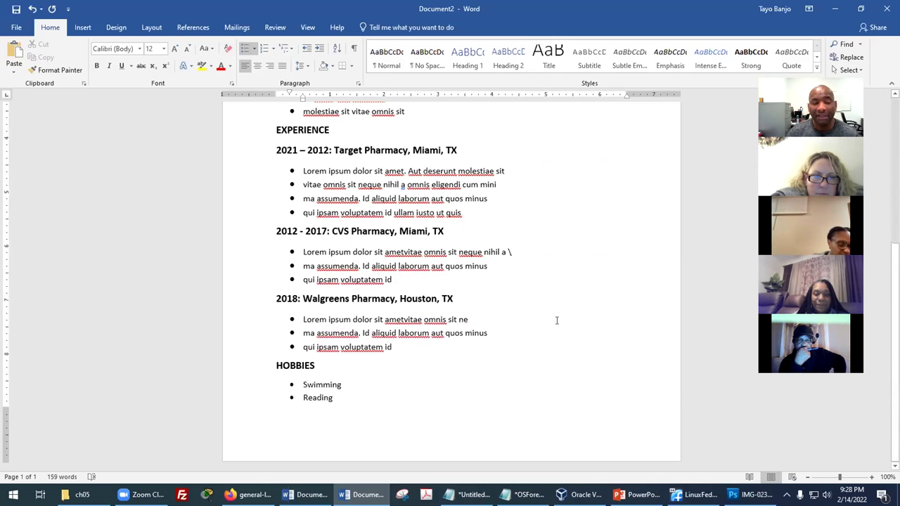
scroll(561, 324, "up", 5)
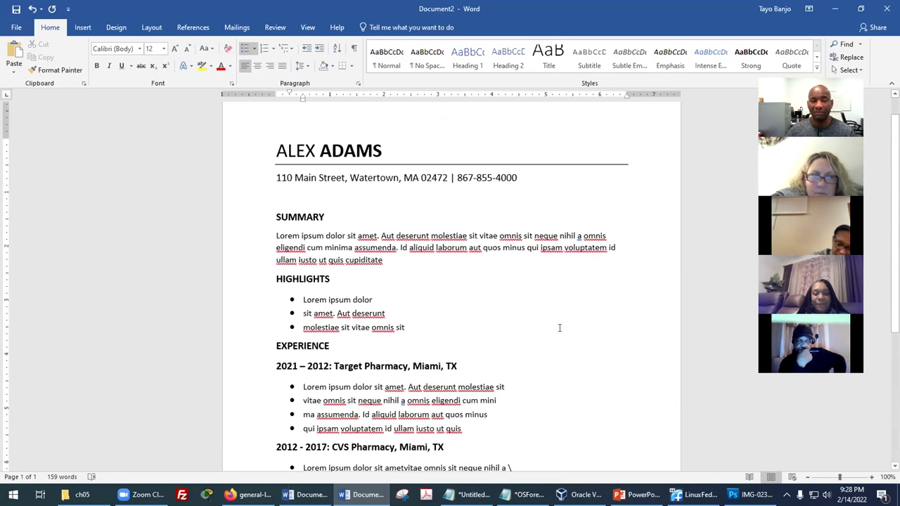
scroll(563, 330, "down", 2)
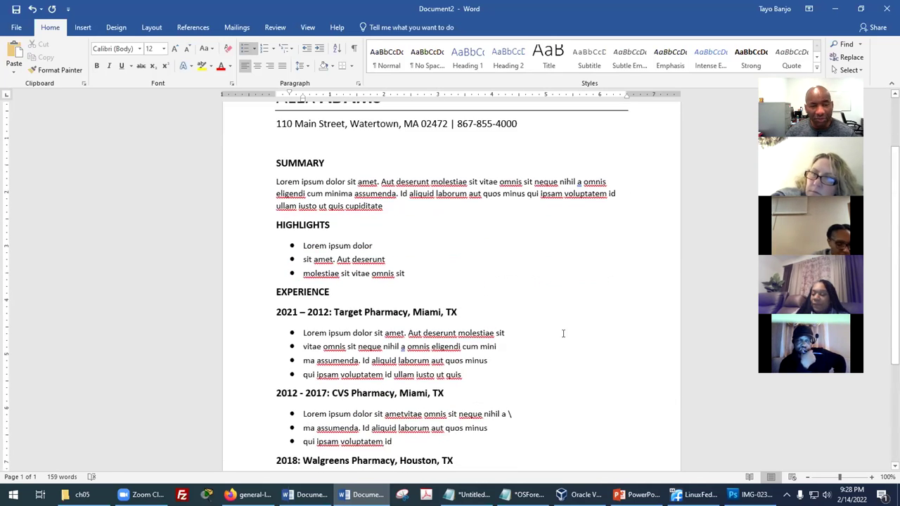
scroll(562, 333, "down", 3)
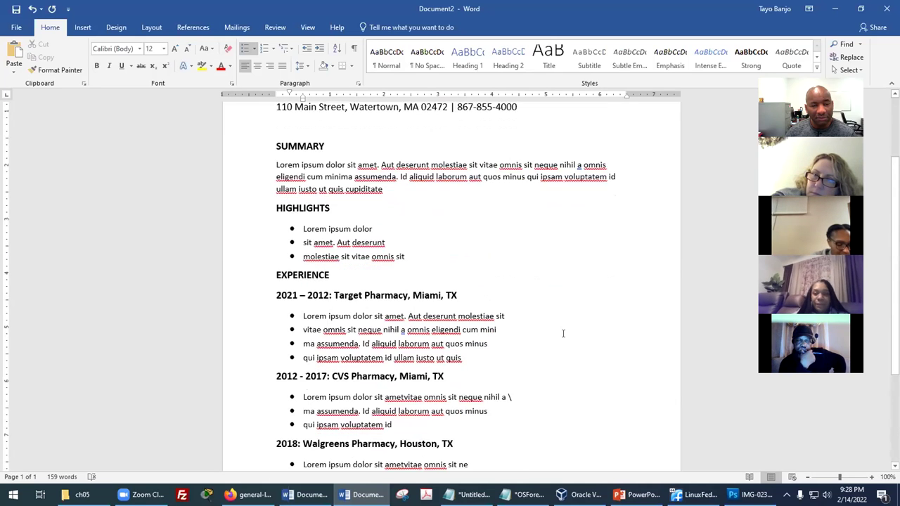
scroll(563, 333, "down", 2)
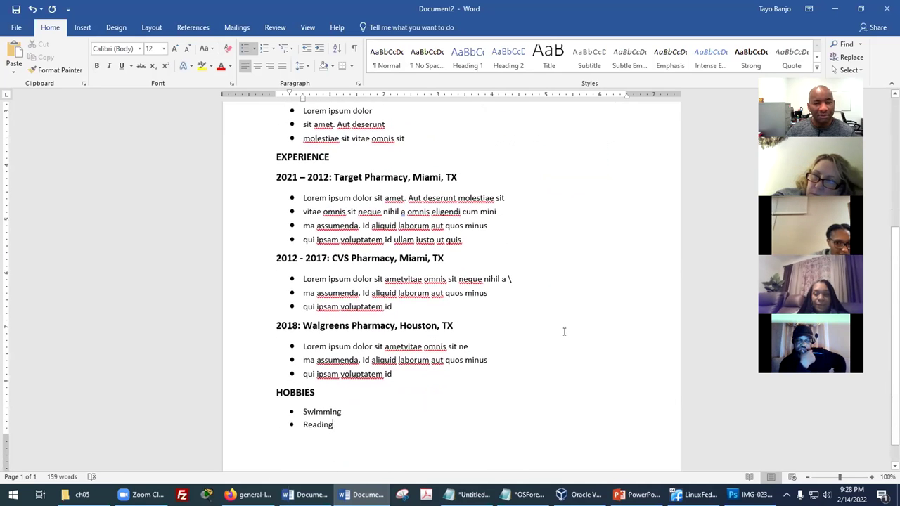
scroll(564, 332, "up", 4)
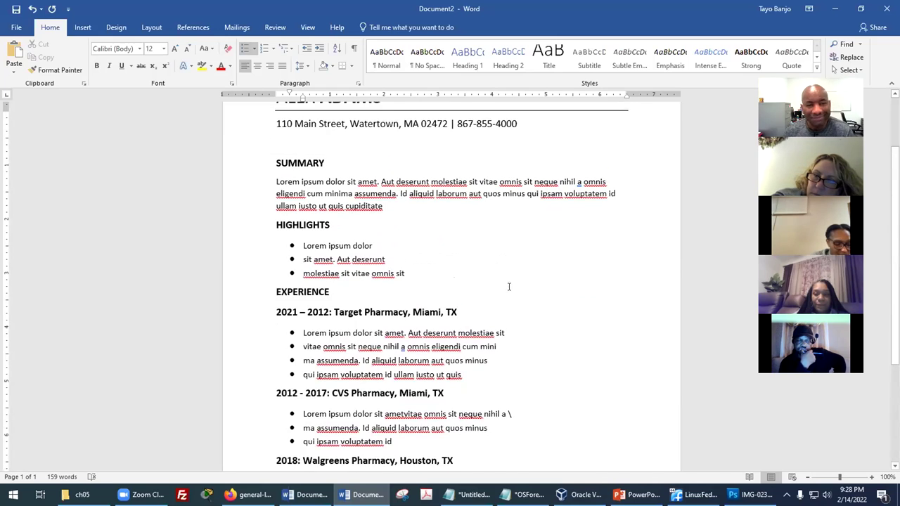
scroll(510, 287, "up", 1)
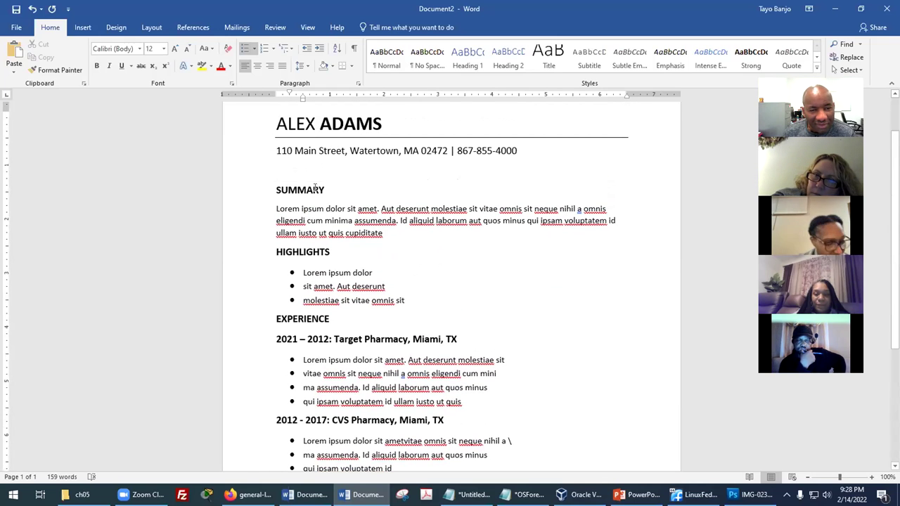
left_click(278, 188)
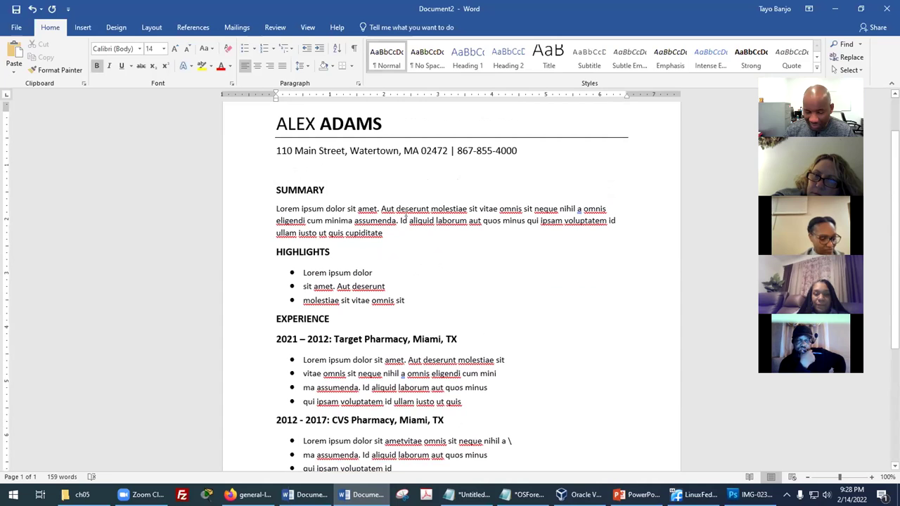
type("|")
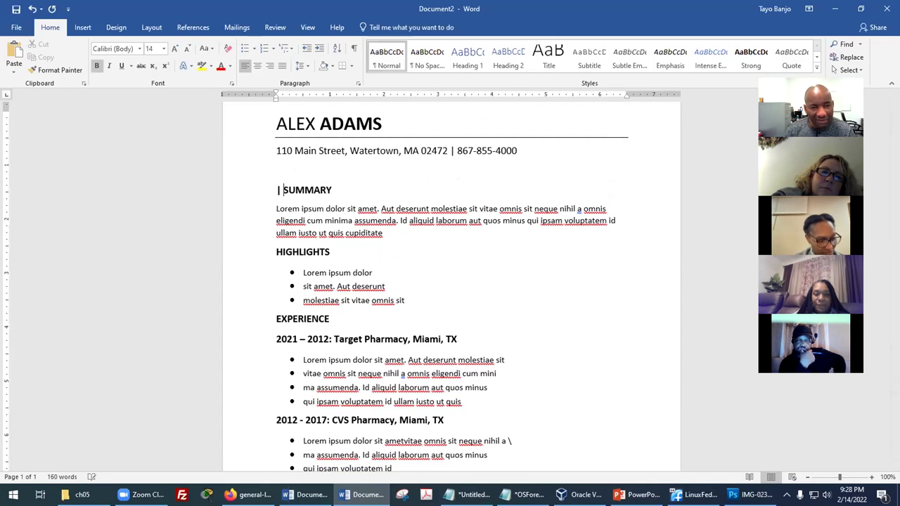
left_click(277, 252)
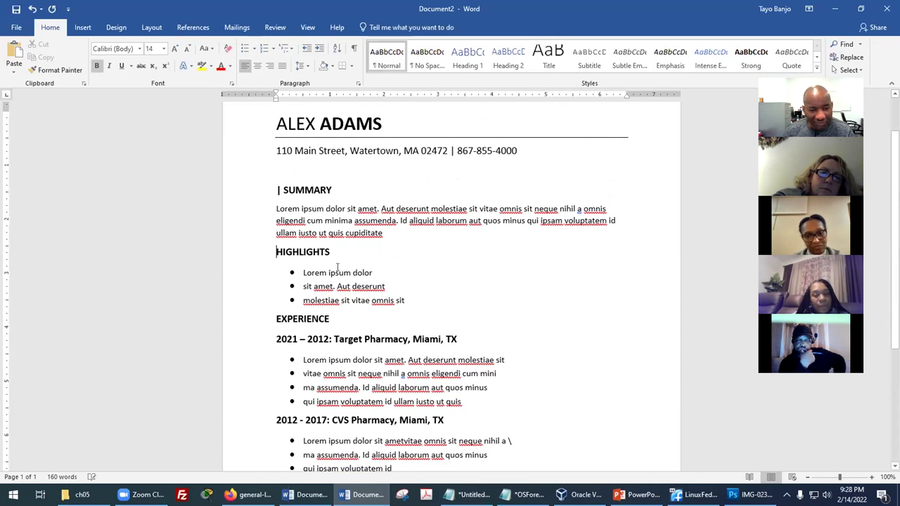
key("ctrl+z")
scroll(422, 288, "down", 5)
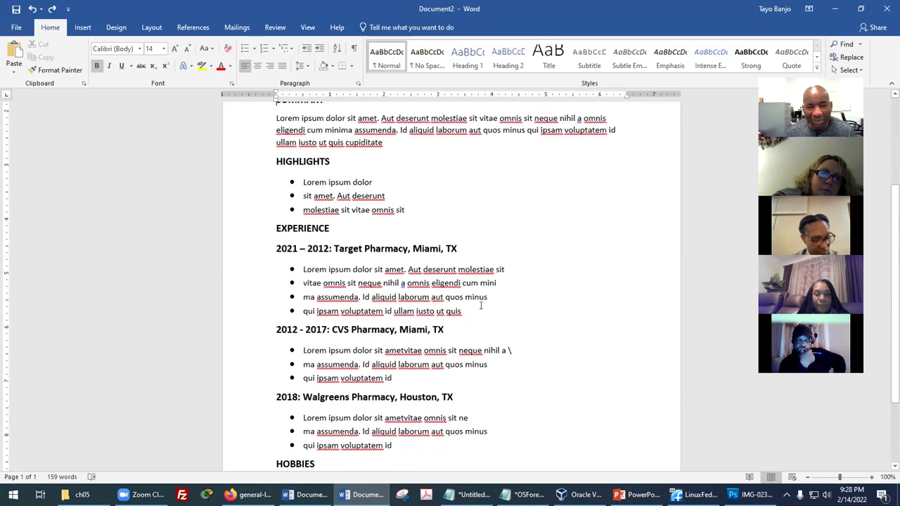
key("ctrl+z")
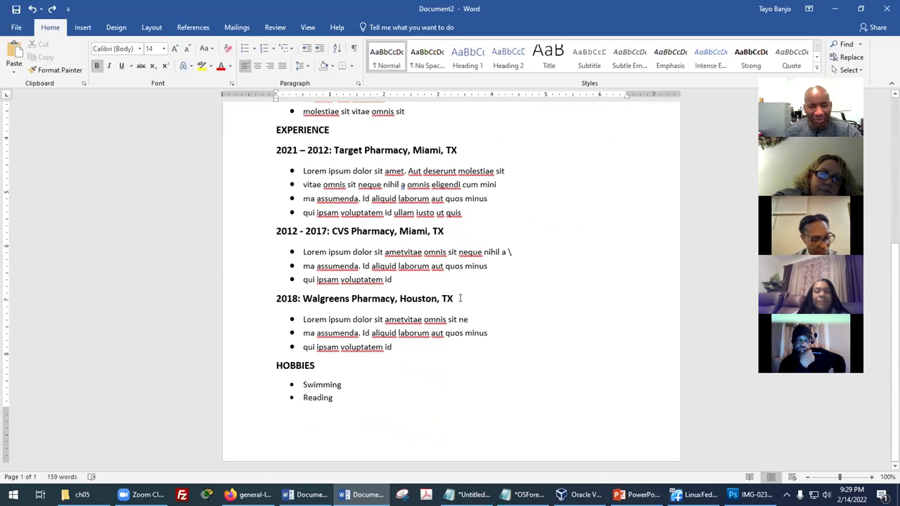
scroll(463, 231, "up", 7)
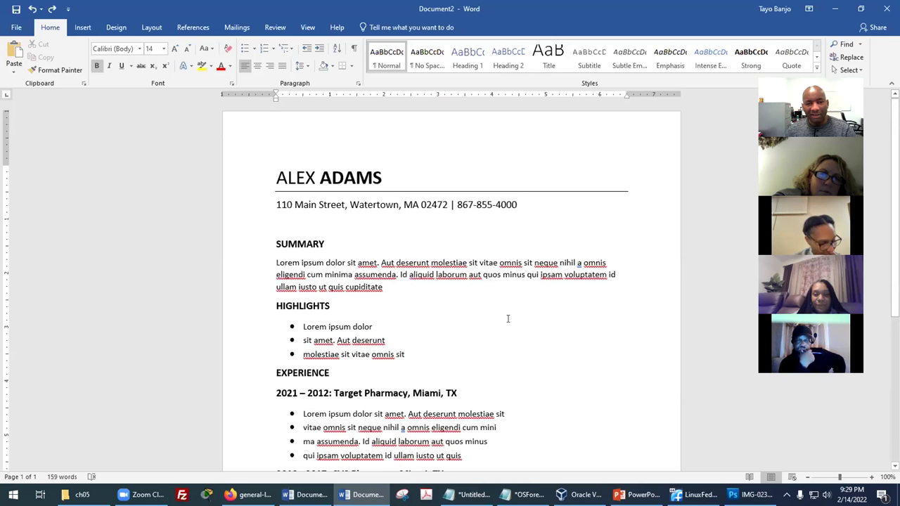
scroll(506, 323, "down", 5)
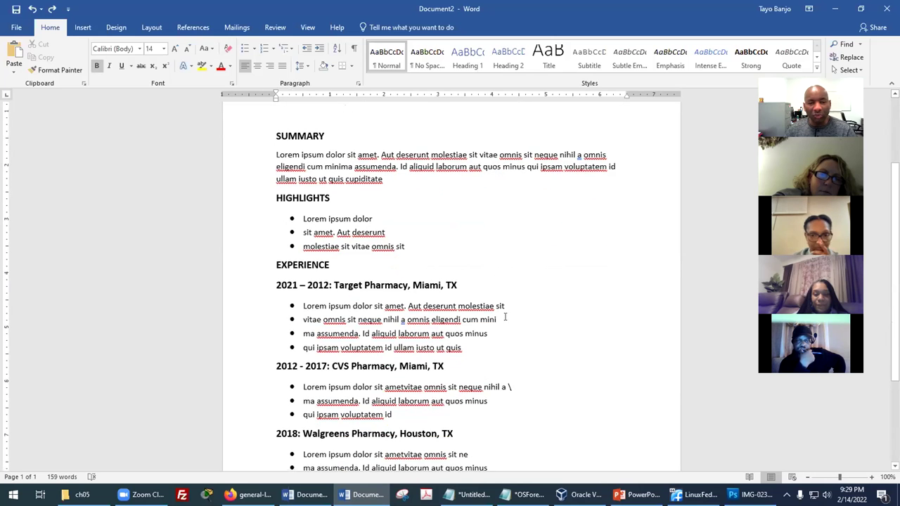
scroll(508, 328, "down", 1)
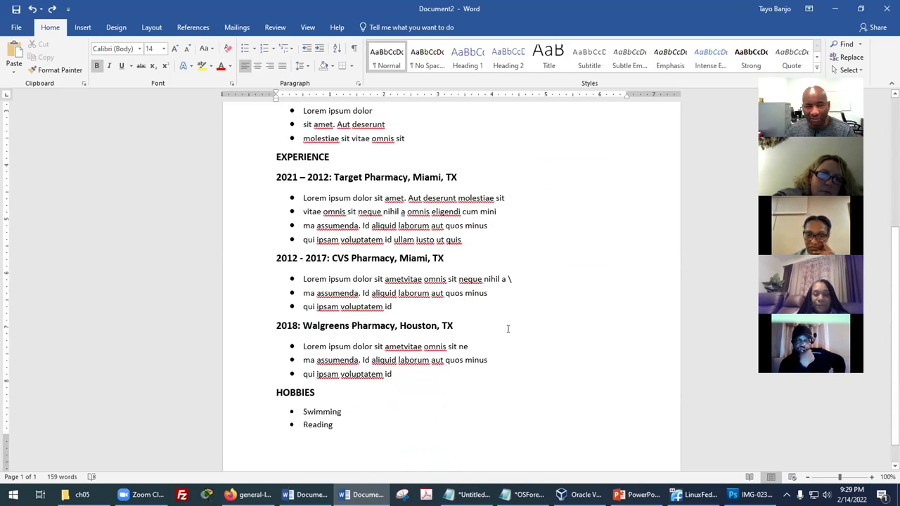
scroll(505, 323, "down", 1)
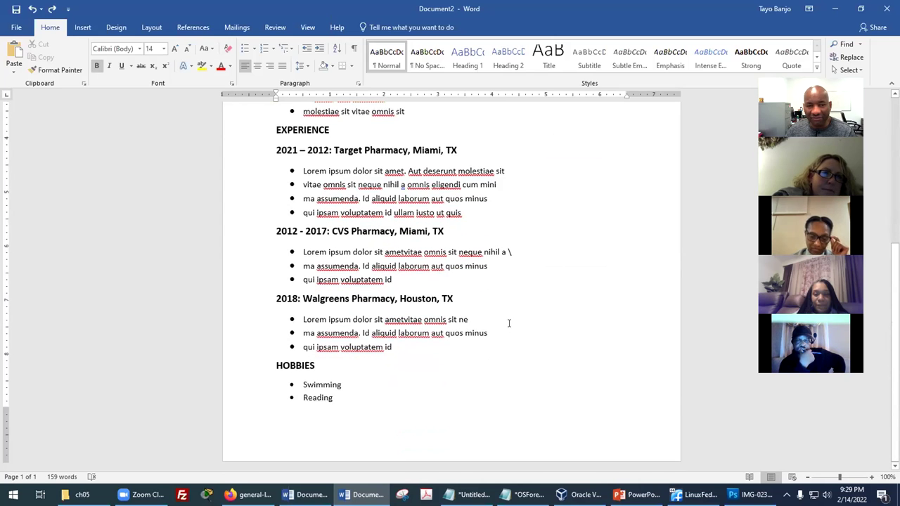
scroll(509, 323, "up", 6)
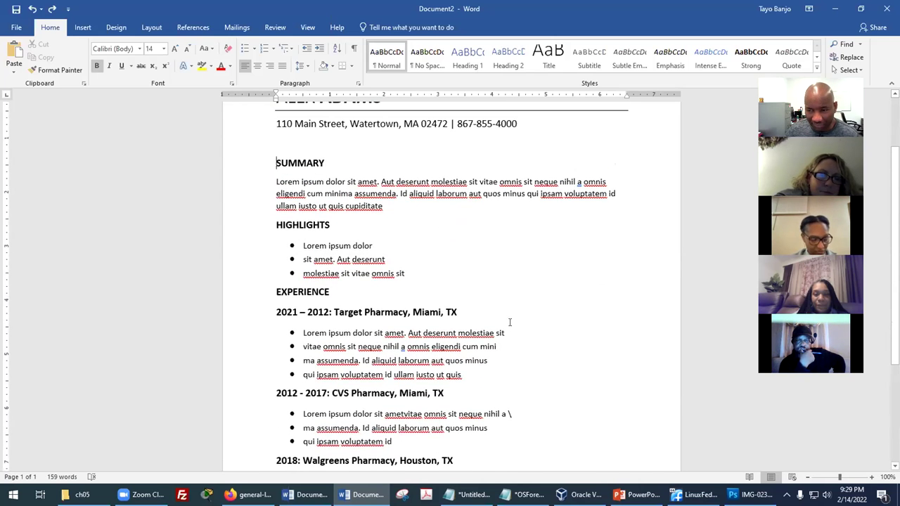
scroll(498, 322, "up", 3)
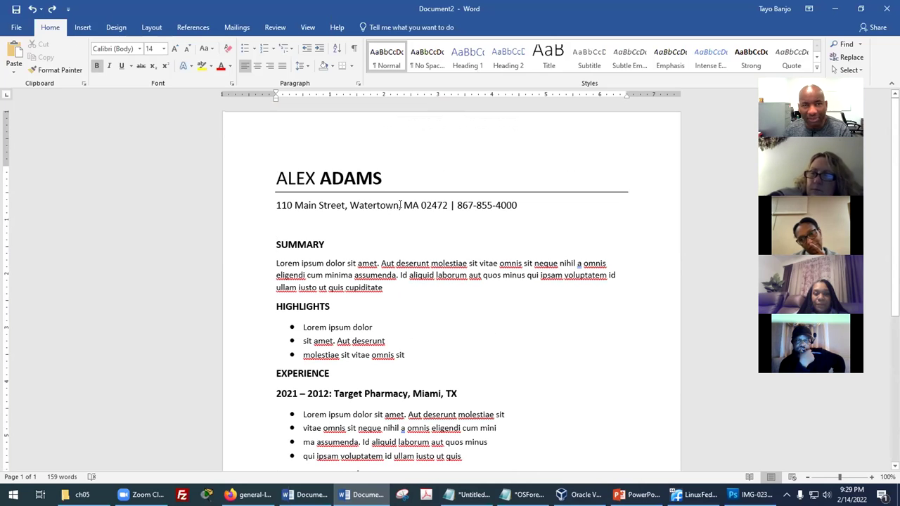
left_click(14, 27)
left_click(26, 141)
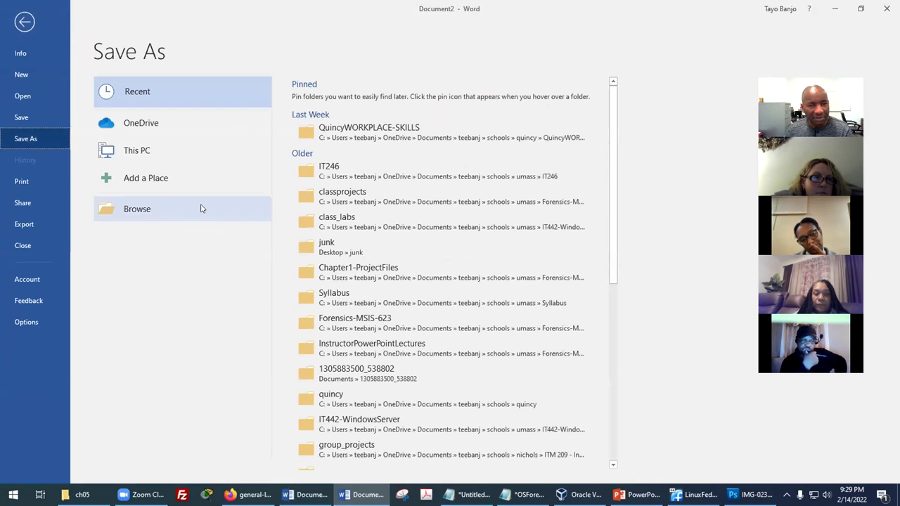
left_click(364, 134)
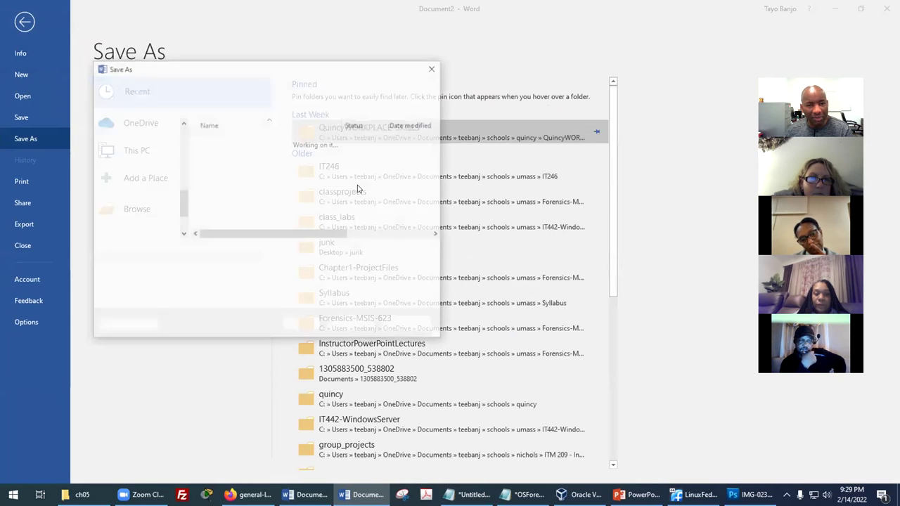
left_click(215, 268)
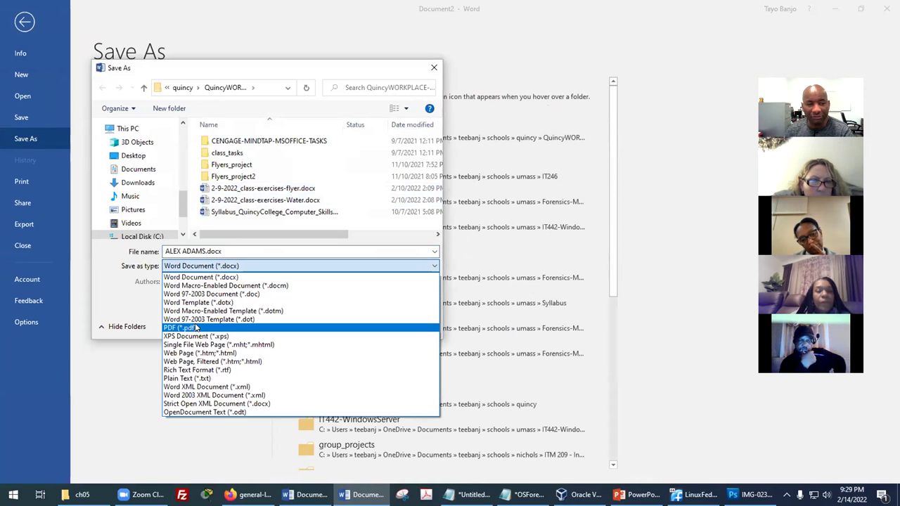
left_click(199, 328)
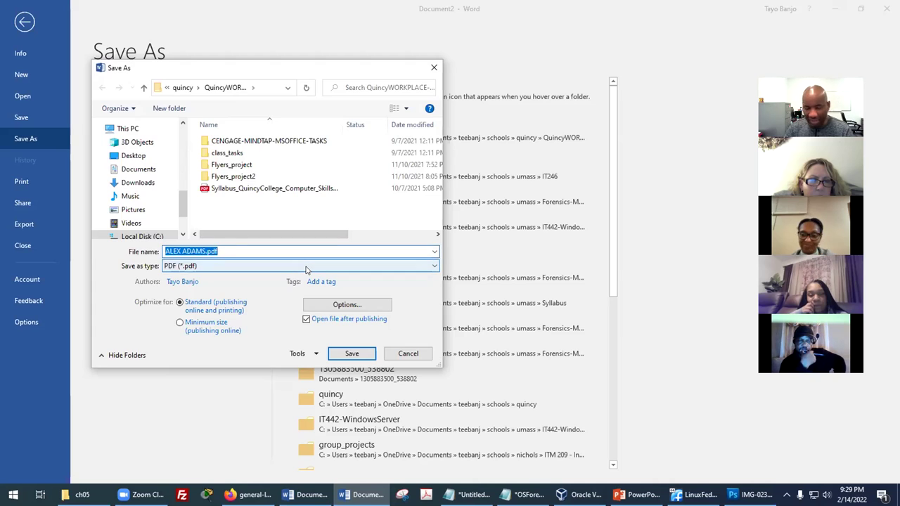
type("RESUME")
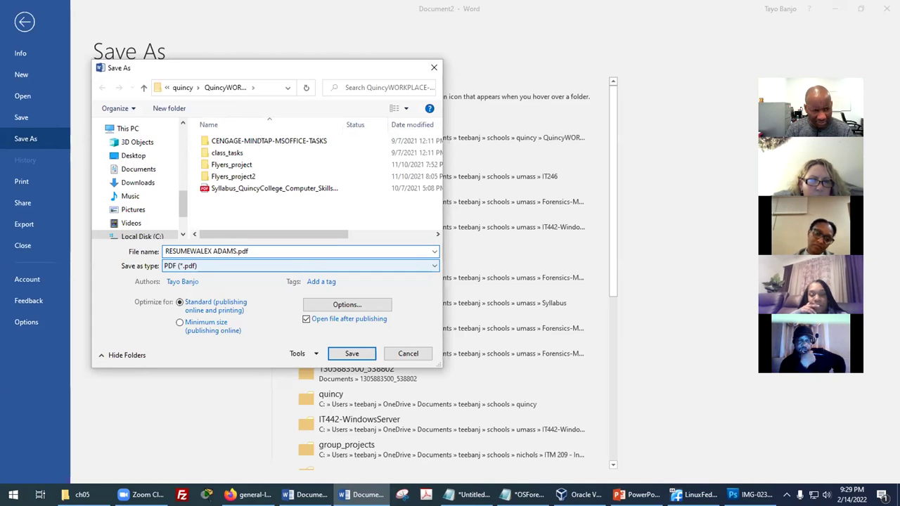
type("_ALEX")
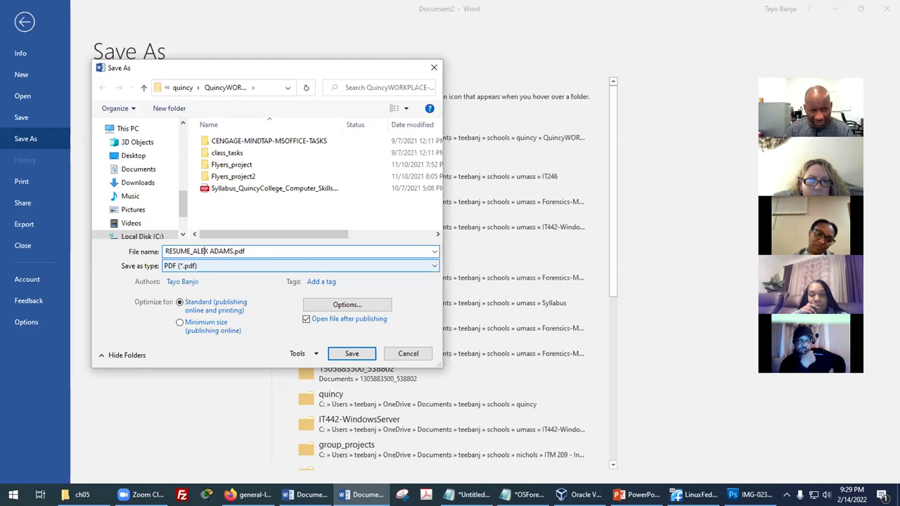
type("_")
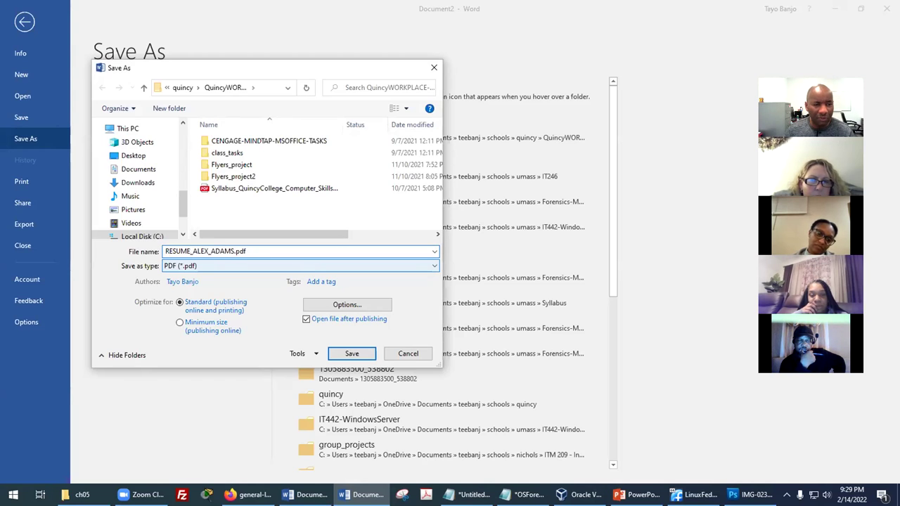
key("Return")
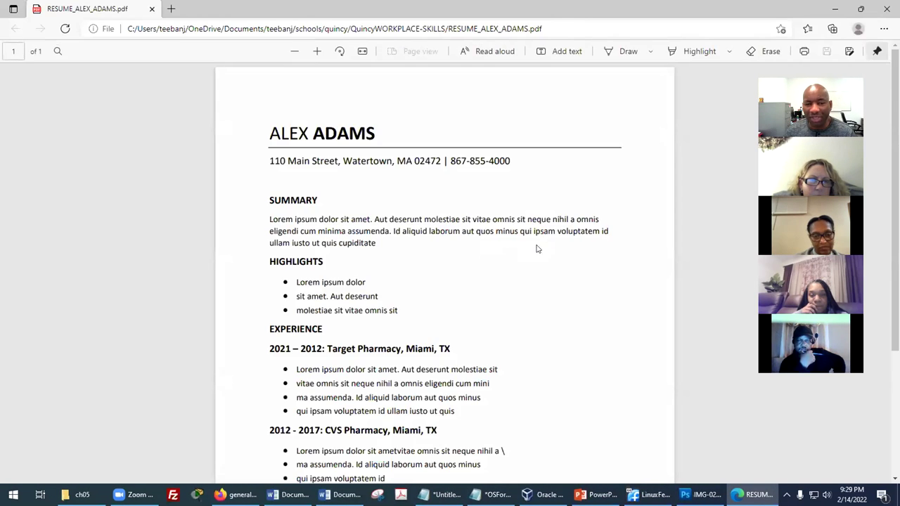
Step: Scroll through the exported résumé PDF in Edge, then return to the Word résumé Document2
scroll(542, 251, "down", 3)
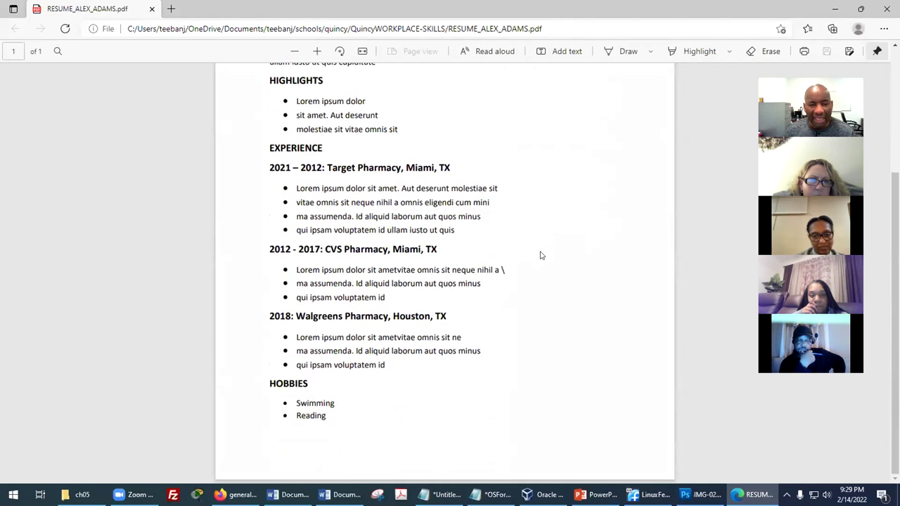
left_click_drag(296, 217, 481, 217)
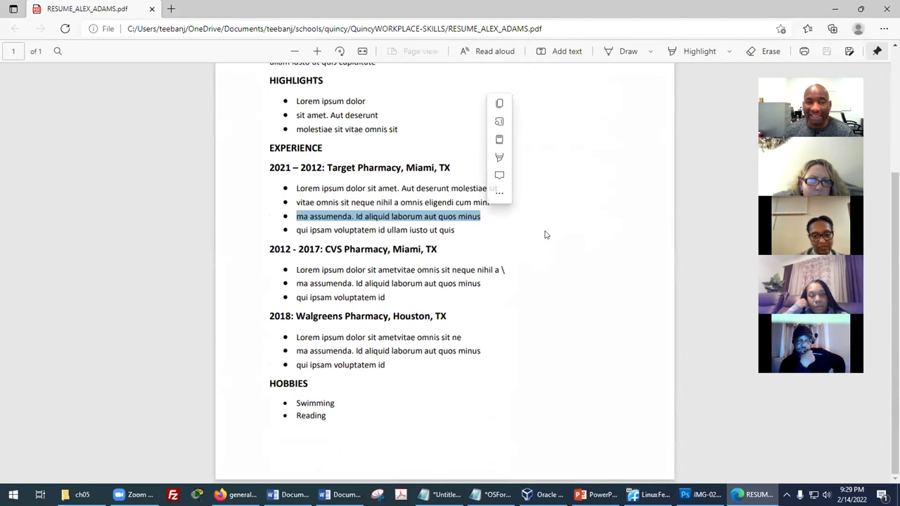
left_click(556, 238)
scroll(555, 237, "up", 3)
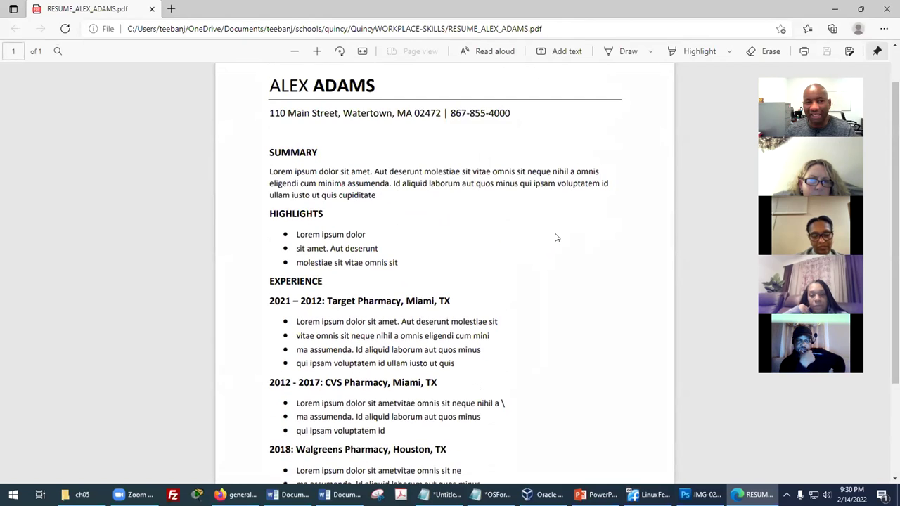
scroll(555, 238, "down", 3)
scroll(555, 239, "down", 2)
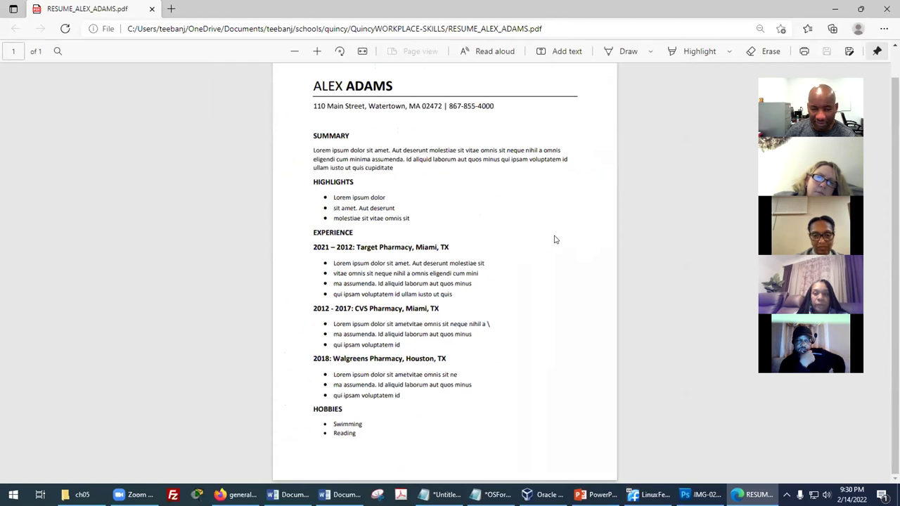
left_click(343, 494)
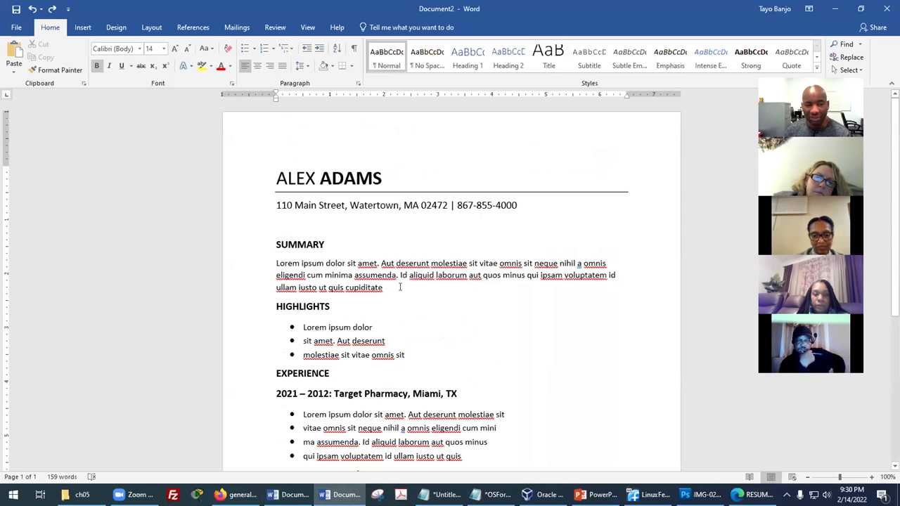
Step: End the résumé's contact line with ' | Age: 69', then bring up the résumé PDF in Edge
scroll(392, 294, "down", 2)
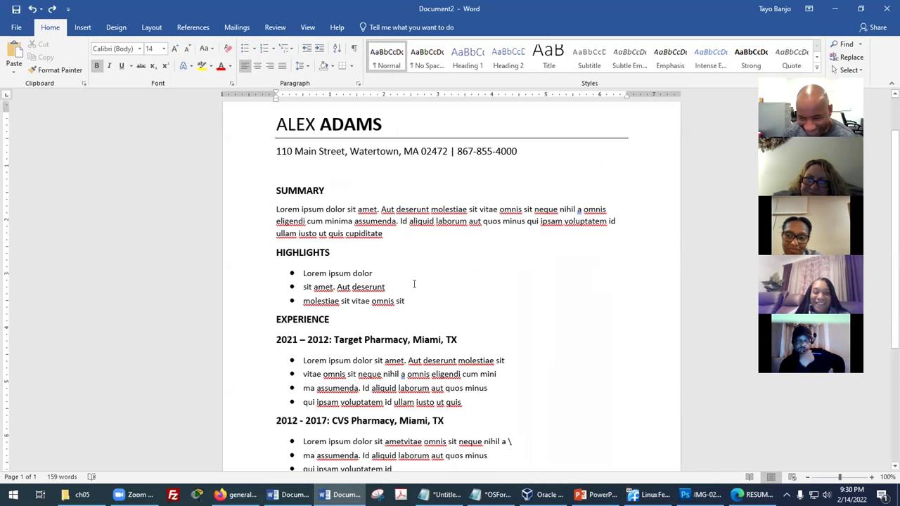
scroll(419, 280, "down", 1)
scroll(421, 277, "up", 1)
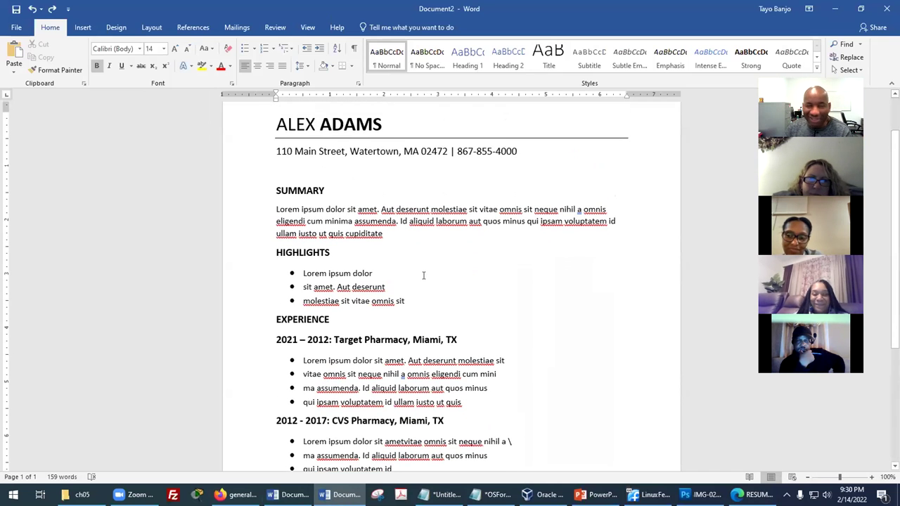
scroll(446, 275, "down", 1)
scroll(446, 276, "up", 2)
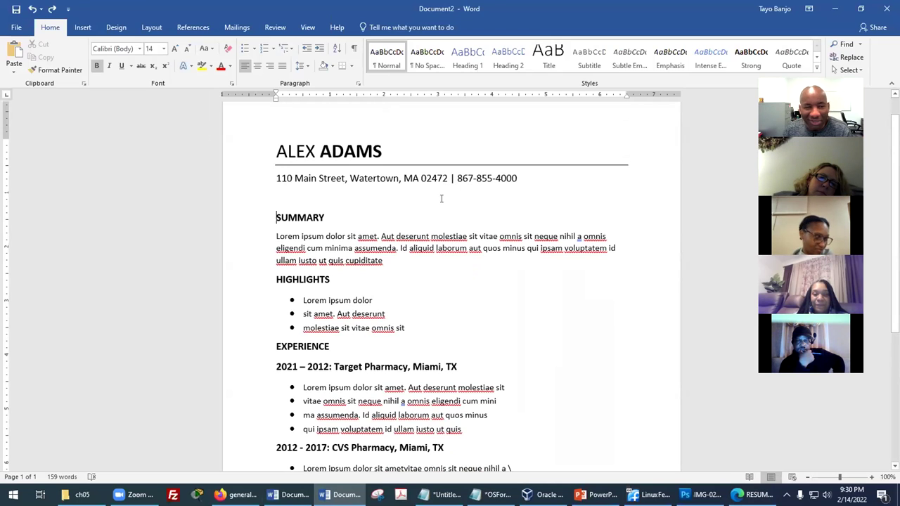
left_click(529, 178)
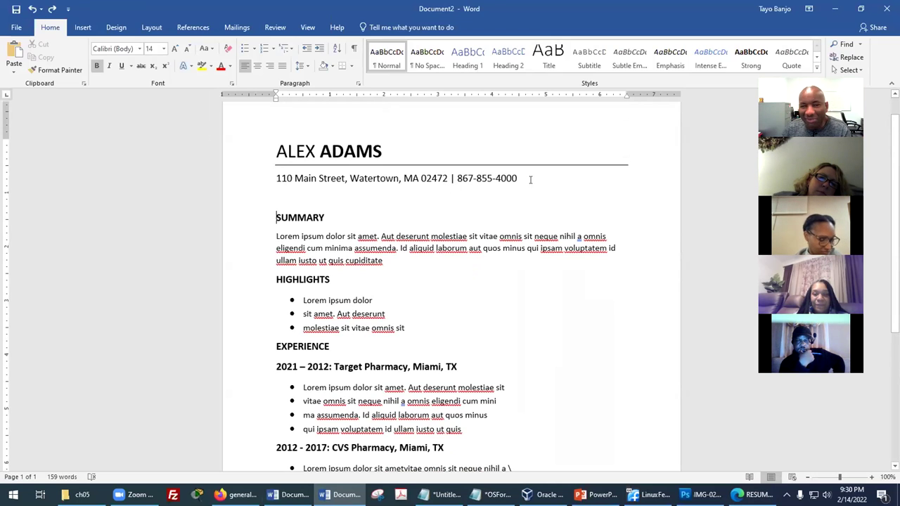
type("| Age: 69")
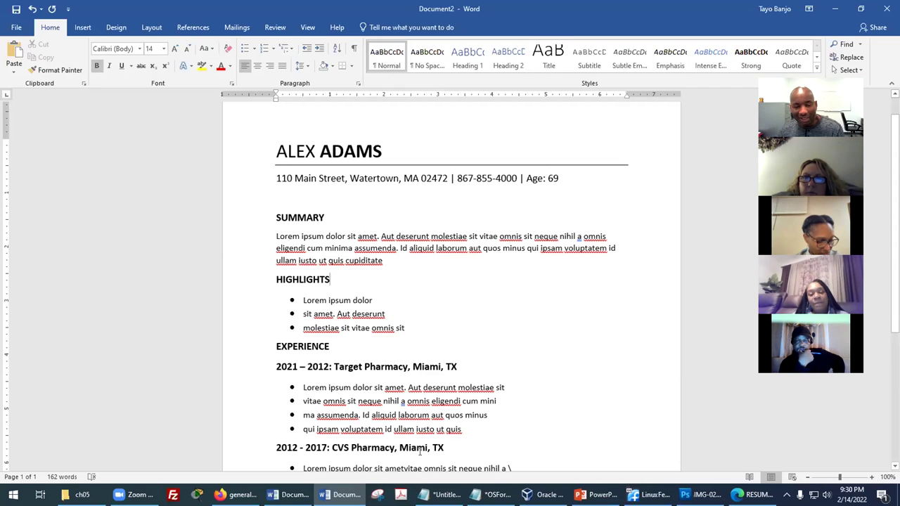
left_click(753, 494)
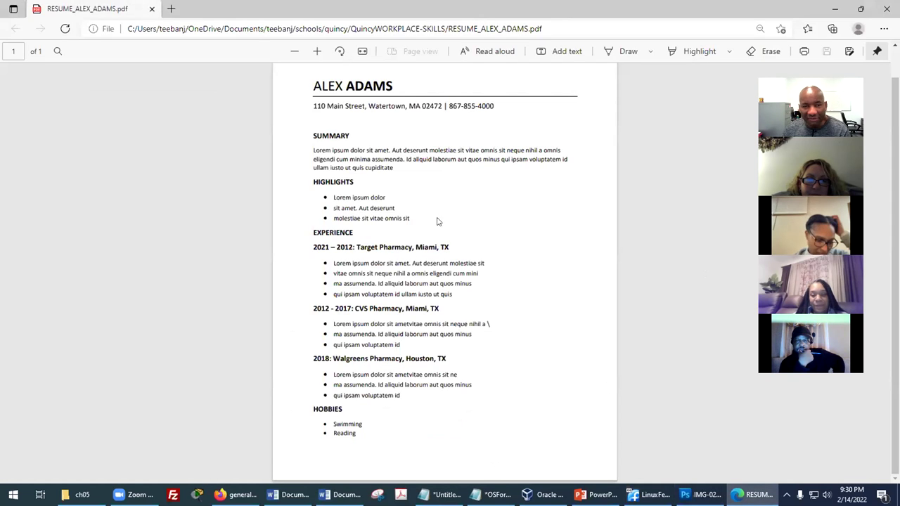
Step: Compare the résumé PDF against the Word draft by switching between them
scroll(401, 208, "up", 1)
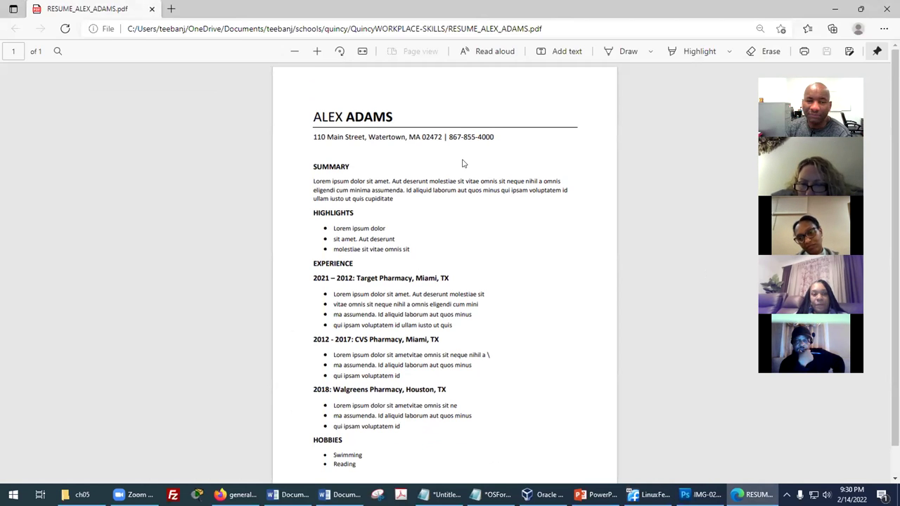
scroll(516, 187, "down", 1)
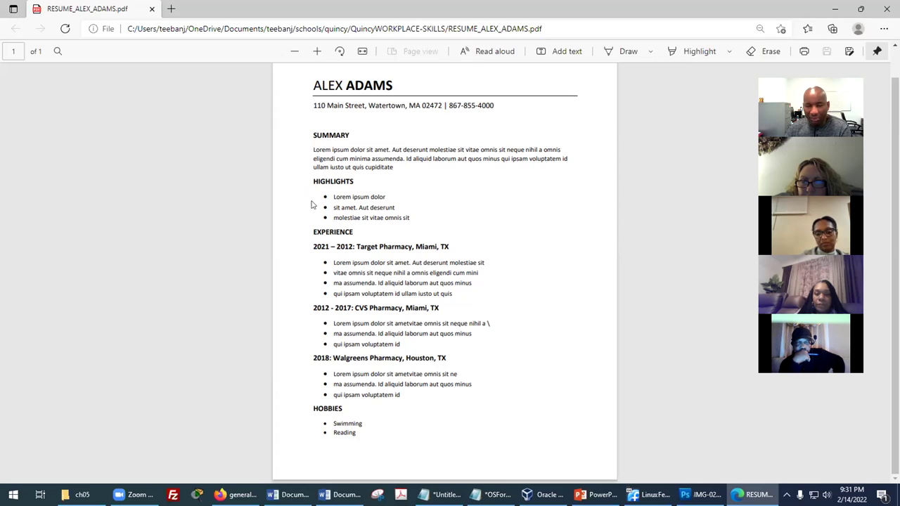
left_click(342, 495)
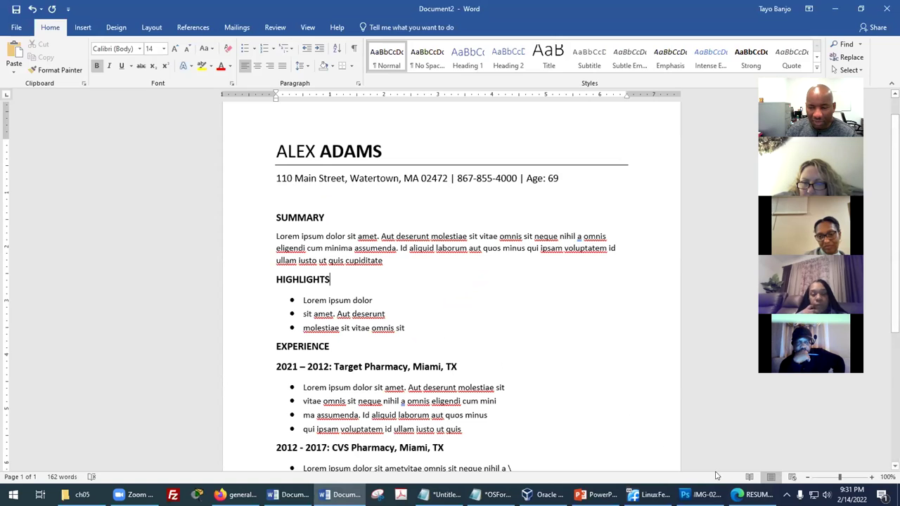
left_click(752, 495)
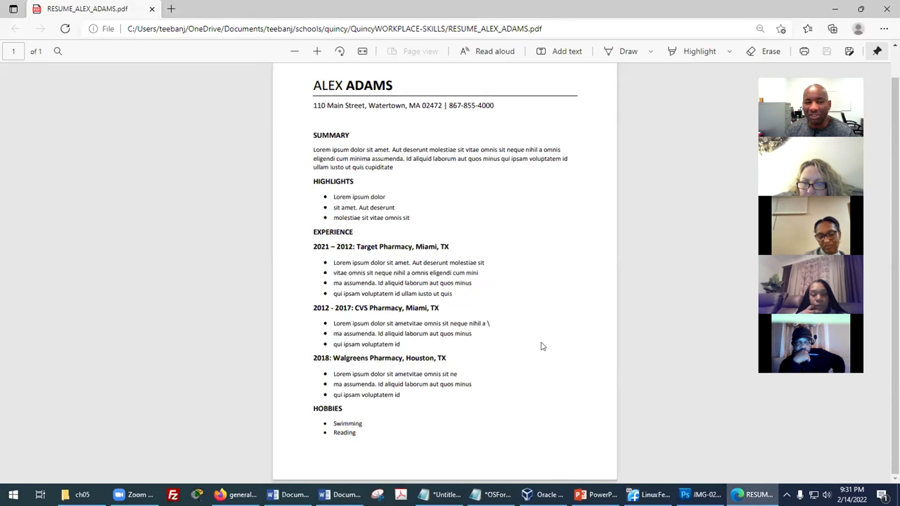
Step: Scroll through the résumé PDF again, then bring up the general laborer résumé example in Firefox
scroll(541, 346, "up", 1)
scroll(544, 342, "up", 2)
scroll(550, 339, "down", 2)
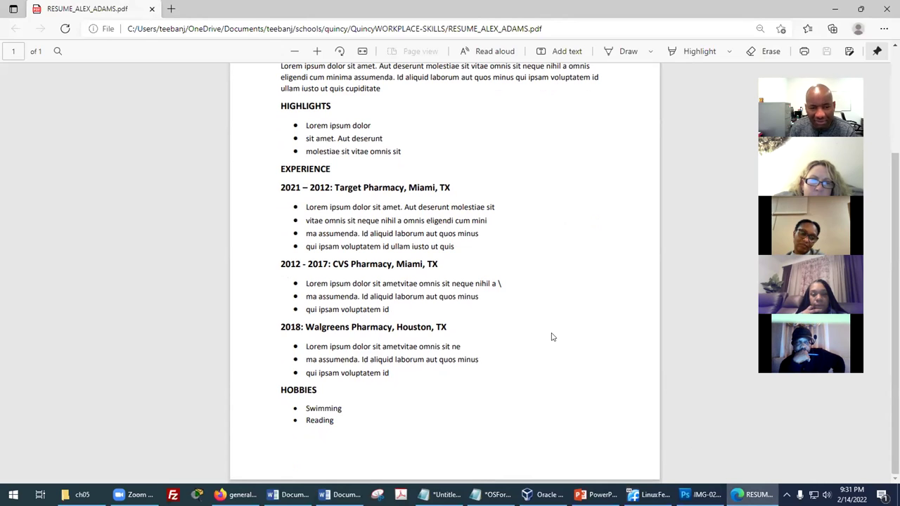
scroll(552, 355, "up", 2)
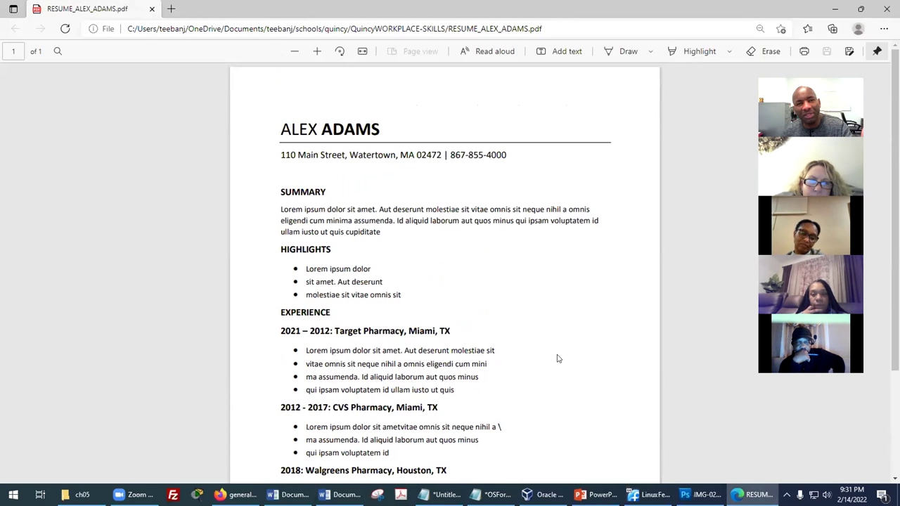
scroll(549, 358, "down", 1)
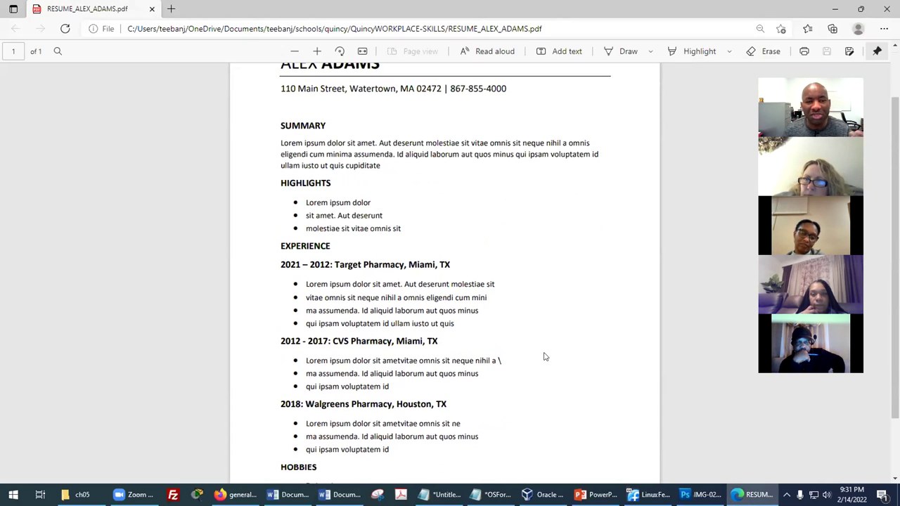
scroll(546, 355, "down", 2)
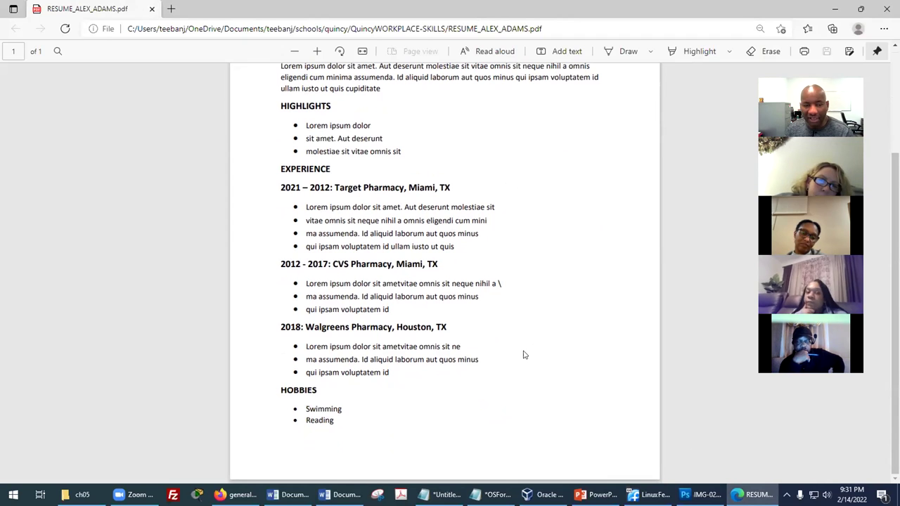
left_click(238, 494)
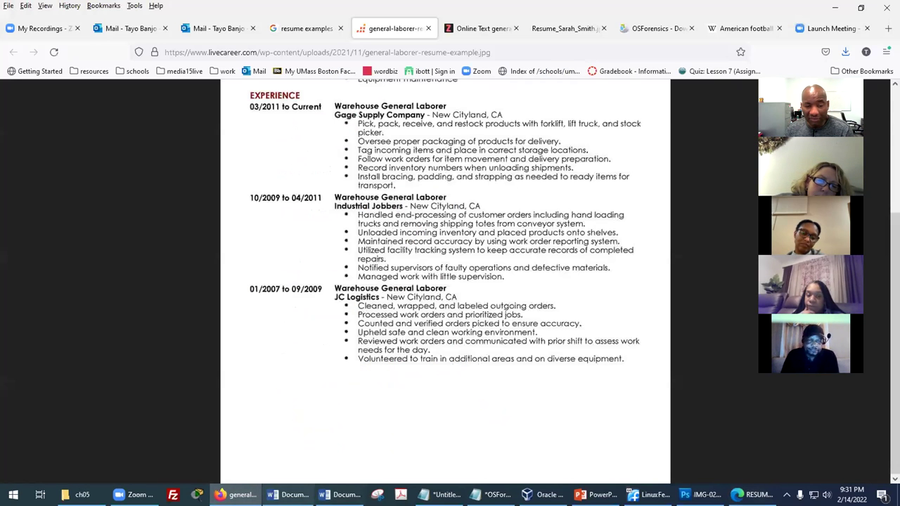
Step: Export the flyer Document1 as a PDF into the QuincyWORKPLACE-SKILLS folder
left_click(341, 495)
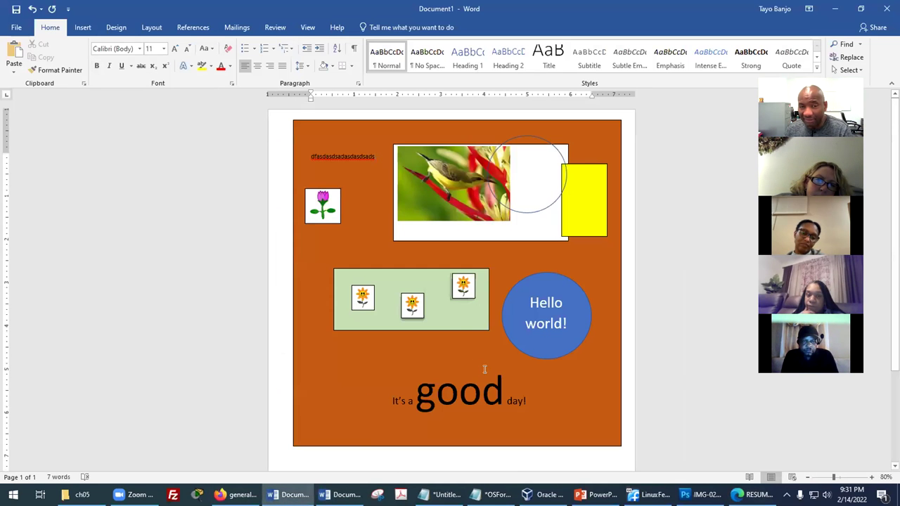
scroll(484, 369, "down", 3)
scroll(468, 373, "up", 3)
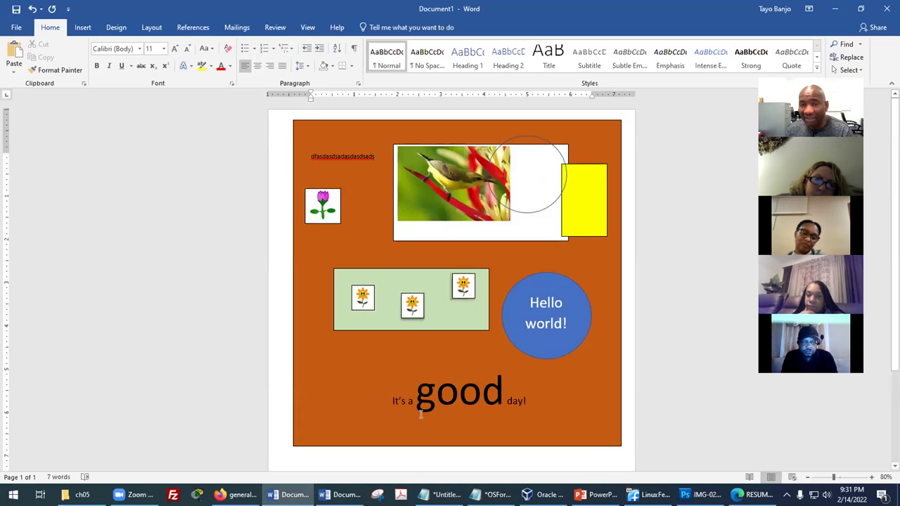
left_click(16, 27)
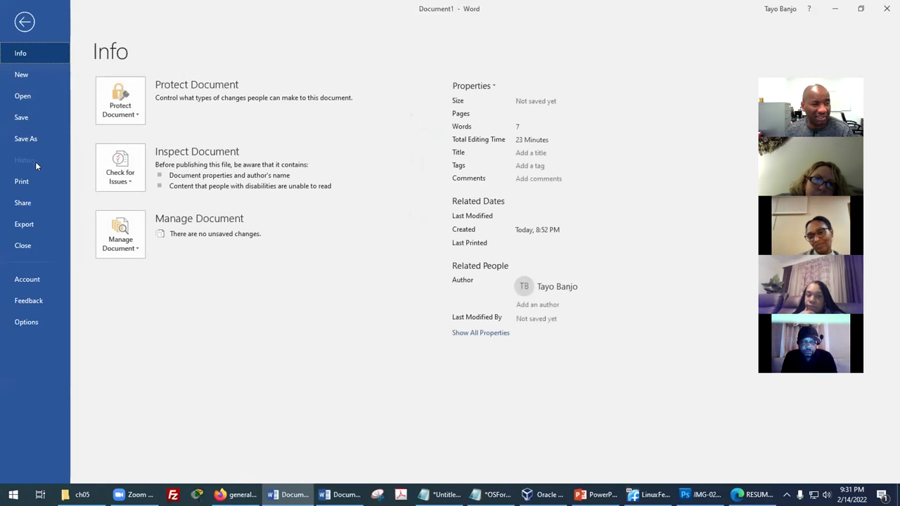
left_click(27, 139)
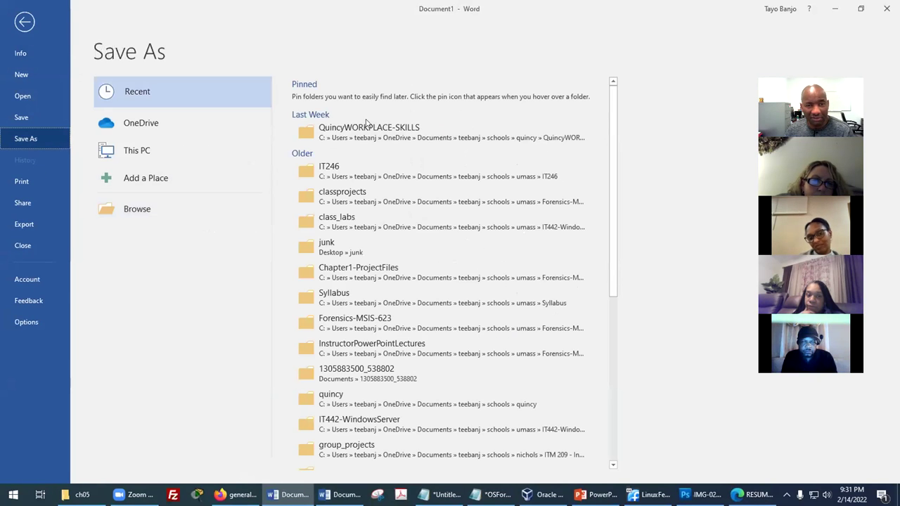
left_click(295, 266)
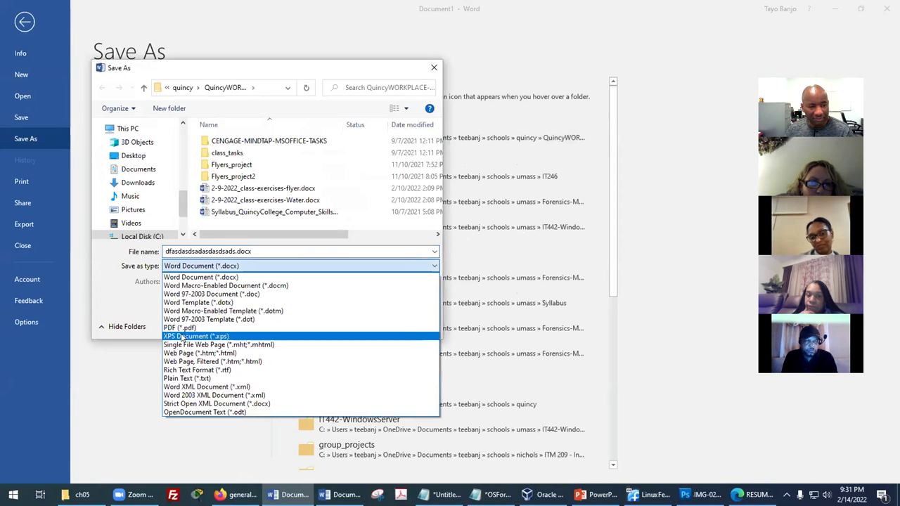
left_click(215, 334)
left_click(362, 351)
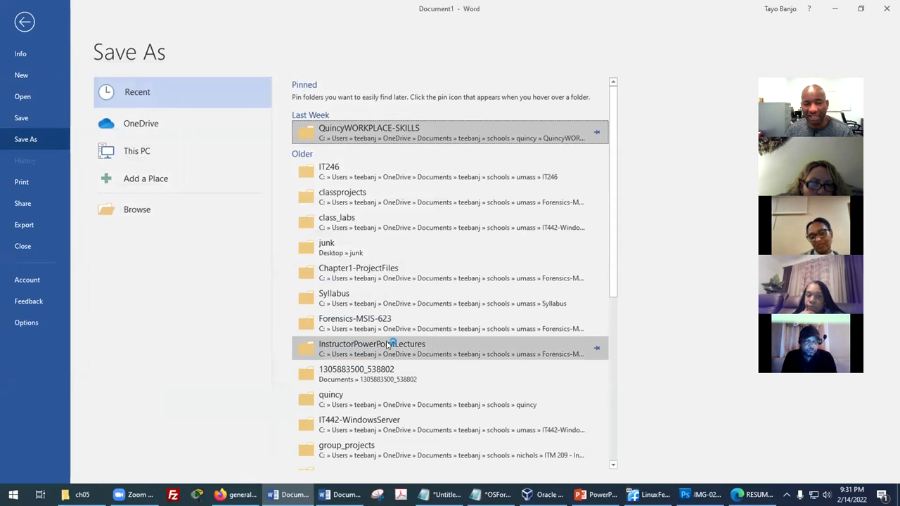
scroll(506, 323, "down", 3)
Step: Scroll through the flyer PDF in Edge, then return to the Word résumé Document2
scroll(506, 322, "down", 1, "ctrl")
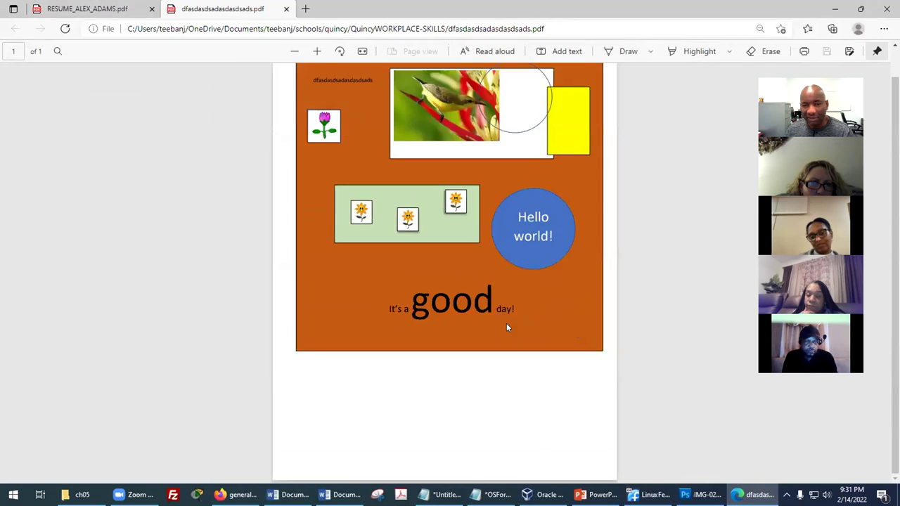
scroll(506, 323, "up", 5, "ctrl")
scroll(507, 322, "down", 5, "ctrl")
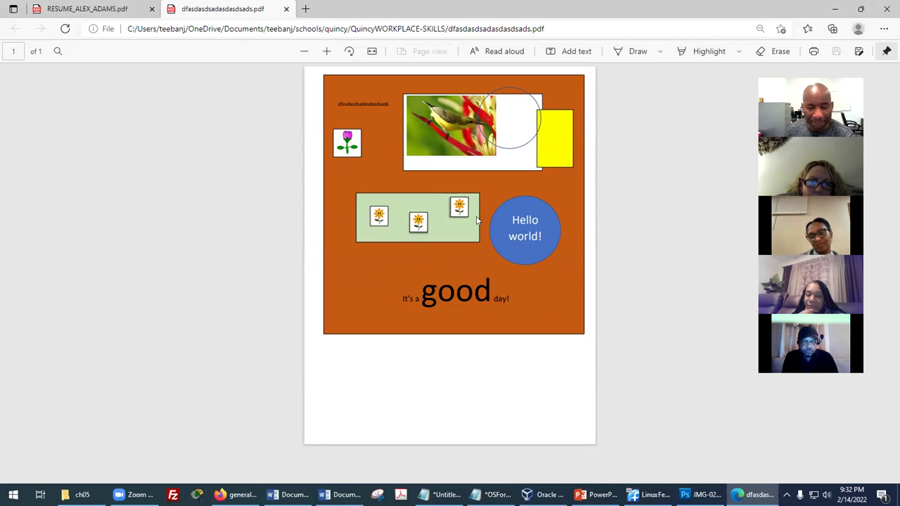
left_click(343, 495)
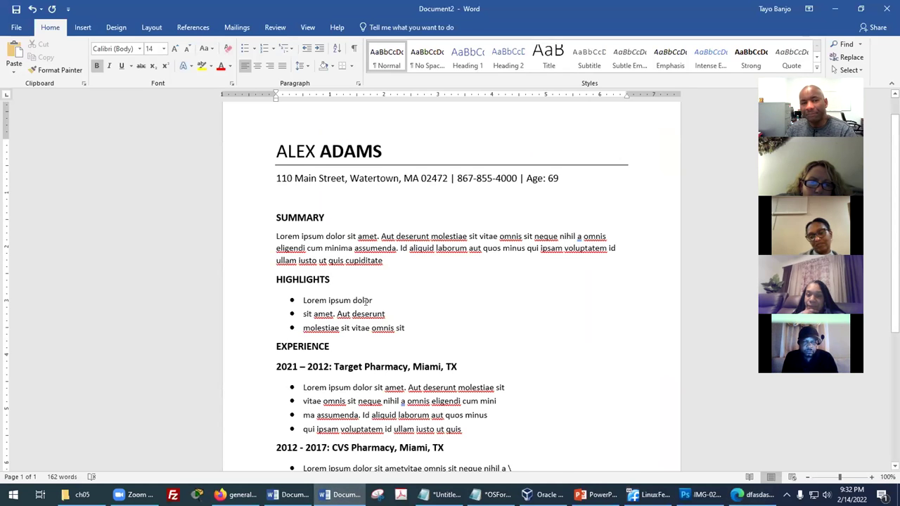
scroll(543, 269, "down", 4)
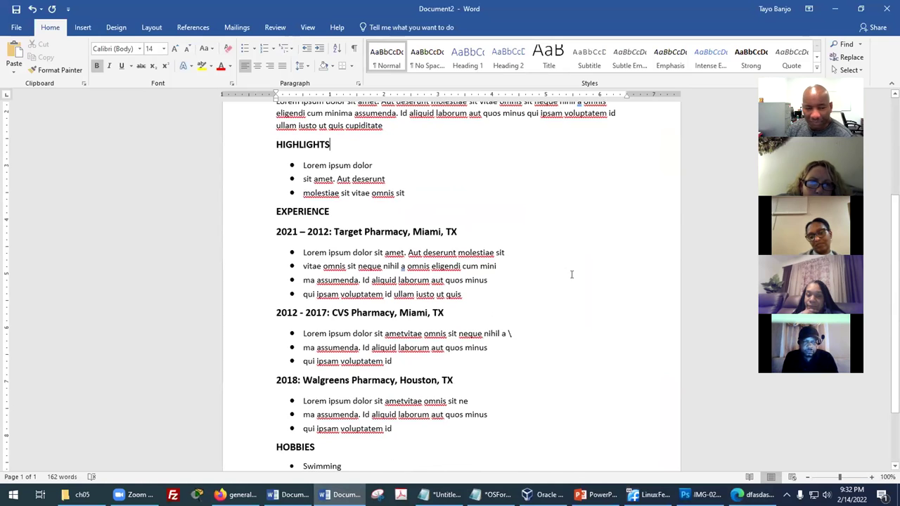
scroll(572, 274, "down", 3)
scroll(580, 277, "up", 5)
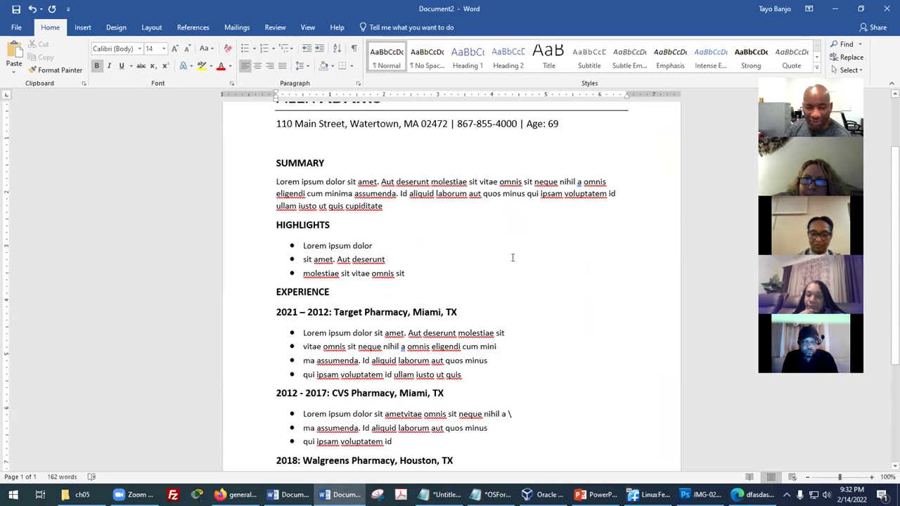
scroll(527, 261, "down", 1)
scroll(486, 275, "up", 1)
scroll(485, 273, "up", 1)
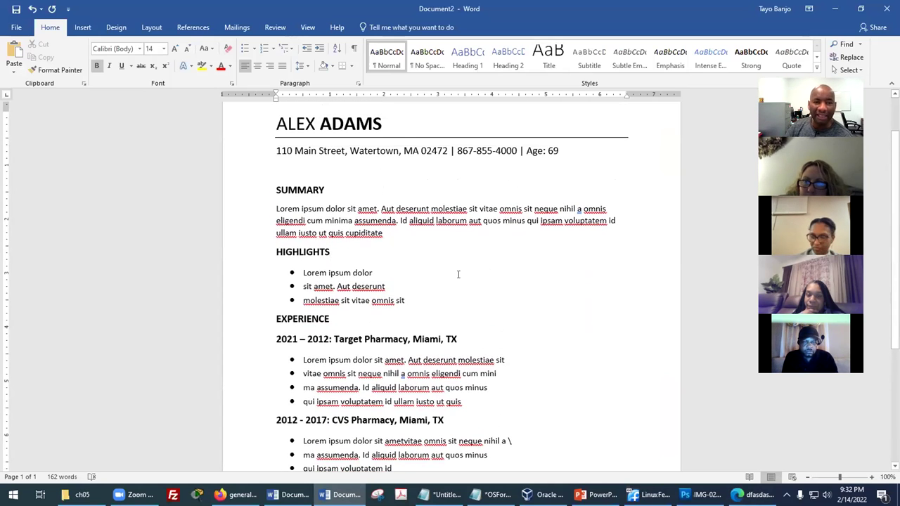
scroll(378, 312, "up", 1)
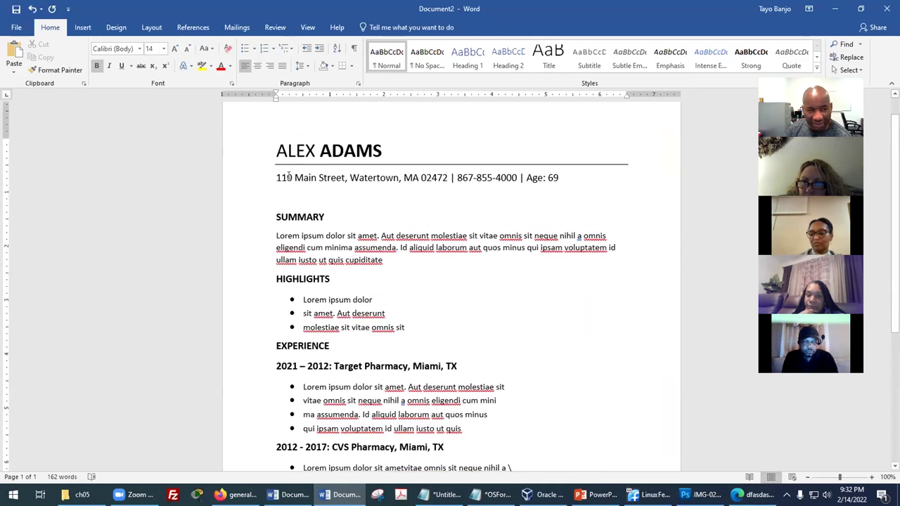
scroll(400, 260, "down", 5)
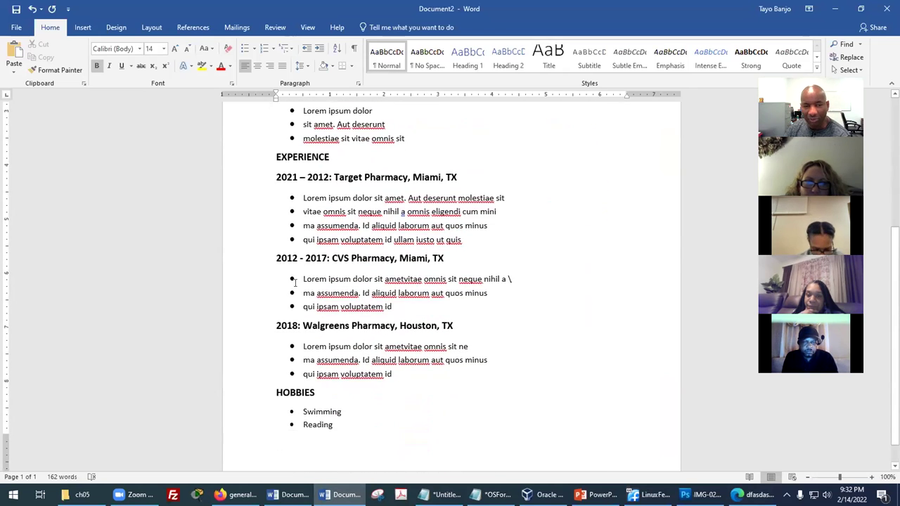
scroll(481, 297, "up", 5)
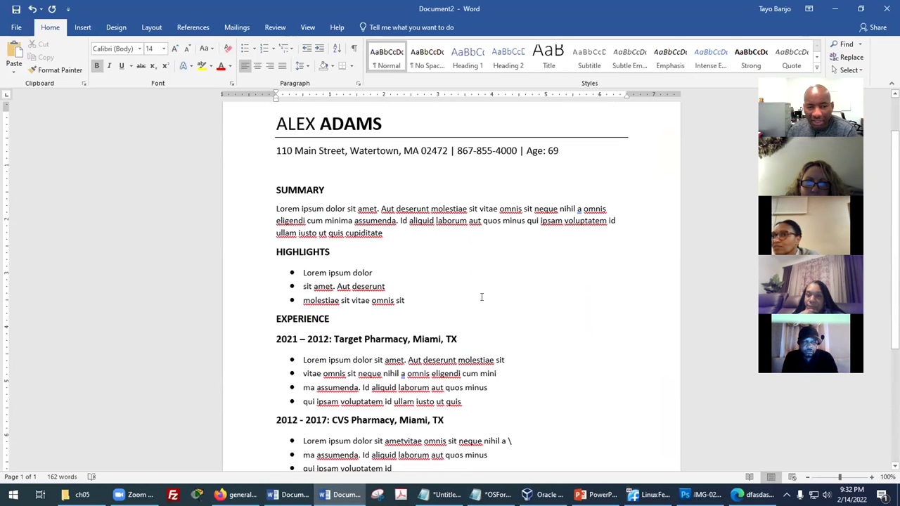
scroll(501, 298, "down", 1)
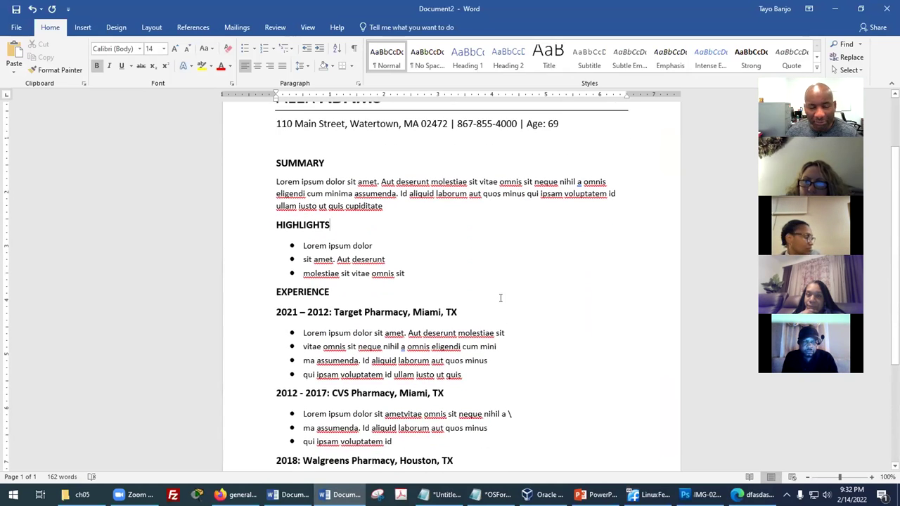
left_click(396, 243)
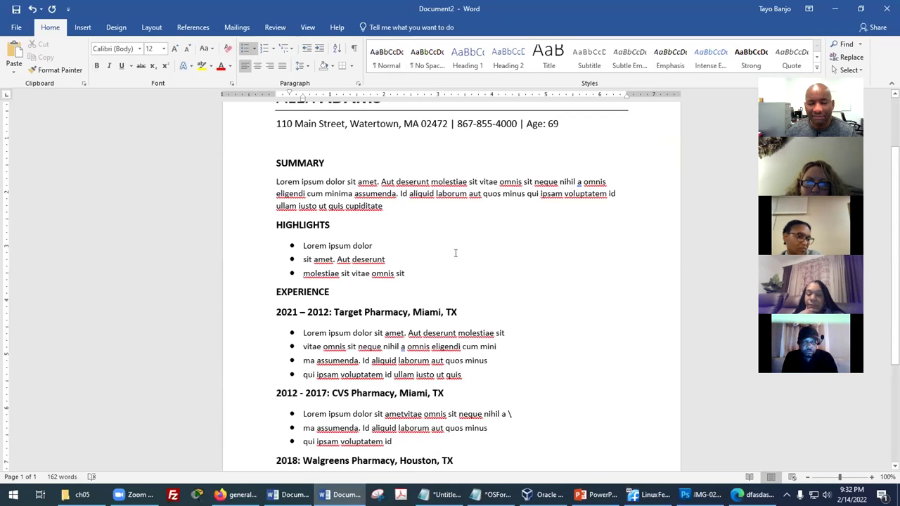
scroll(455, 253, "down", 1)
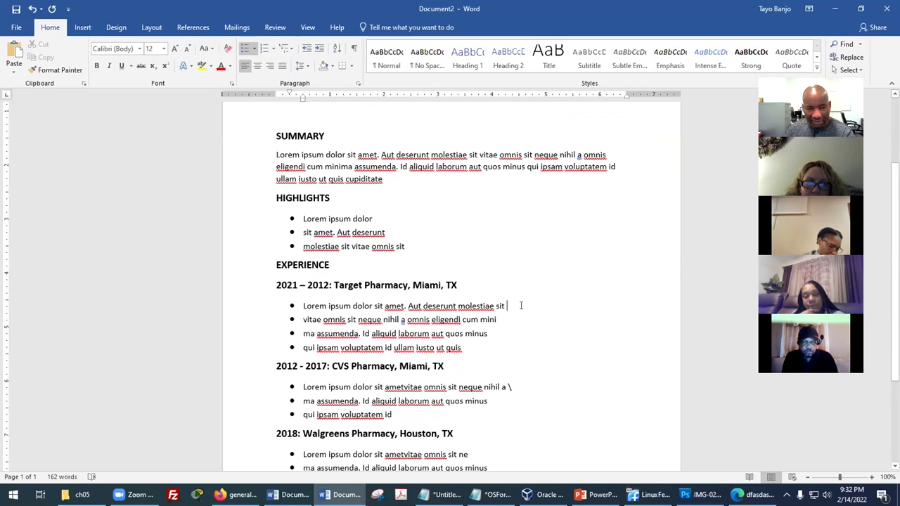
Step: Split the first Target Pharmacy bullet before 'unt' and indent 'unt molestiae sit' as a sub-bullet
key("Return")
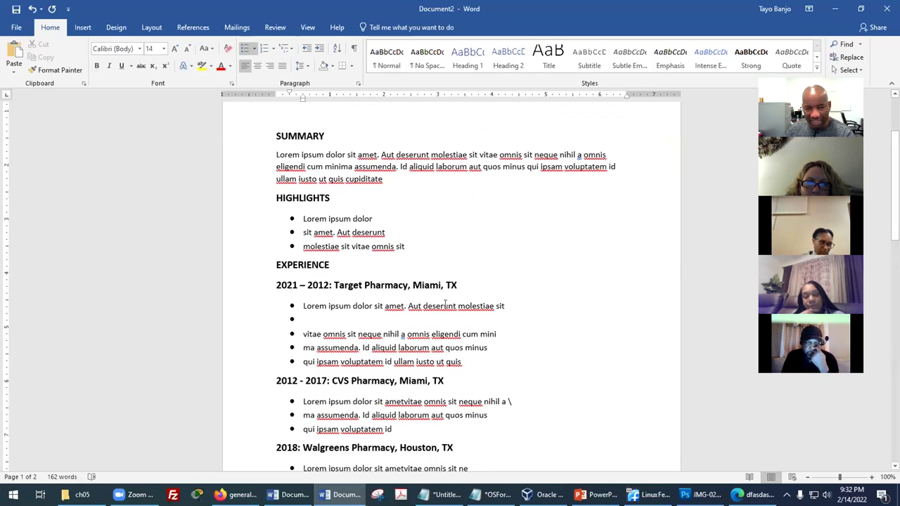
key("Return")
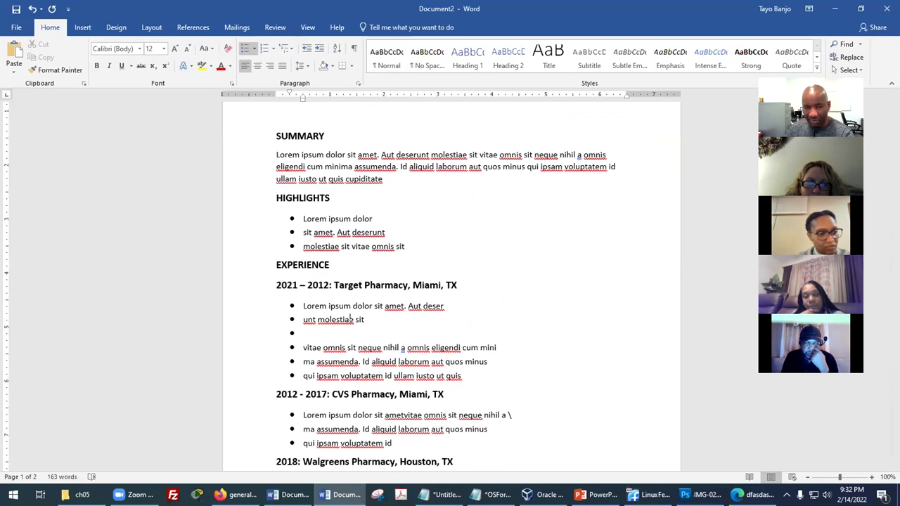
key("End")
key("Delete")
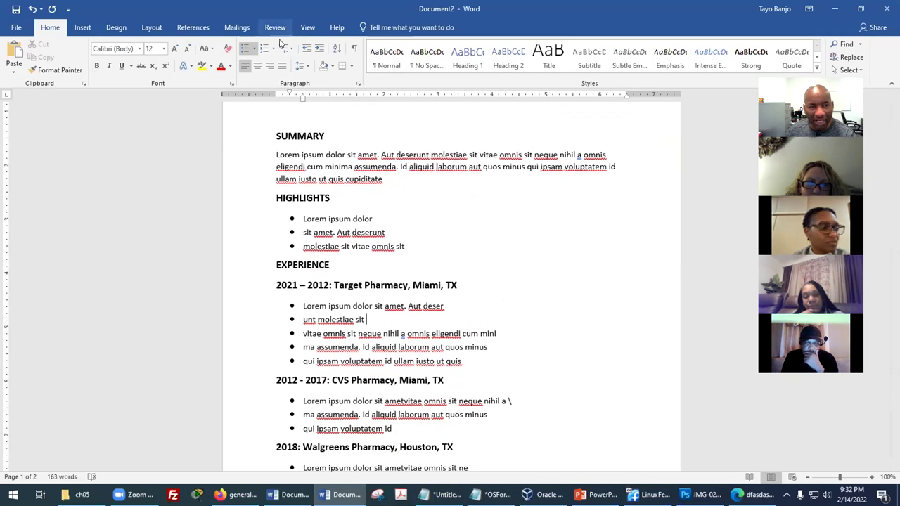
left_click(318, 50)
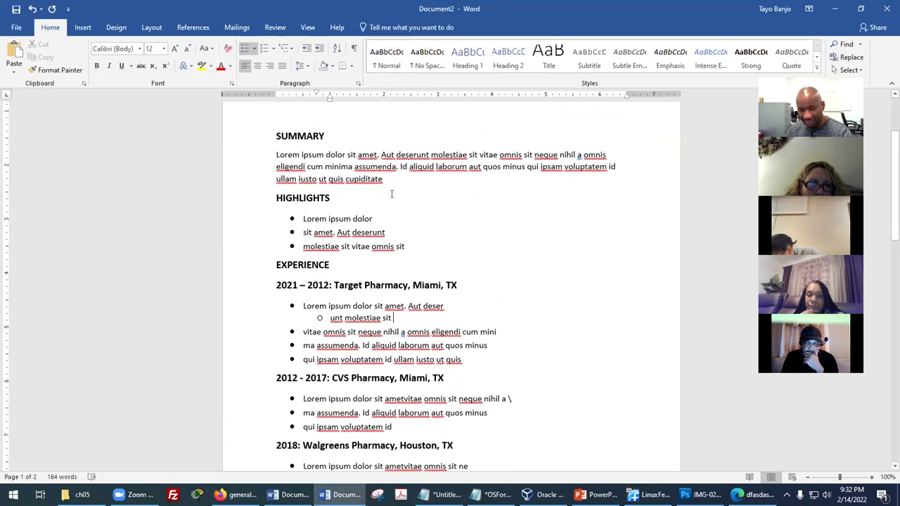
Step: Split the sub-bullet after 'molesti' into 'unt molesti' and 'ae sit'
left_click(371, 318)
key("Return")
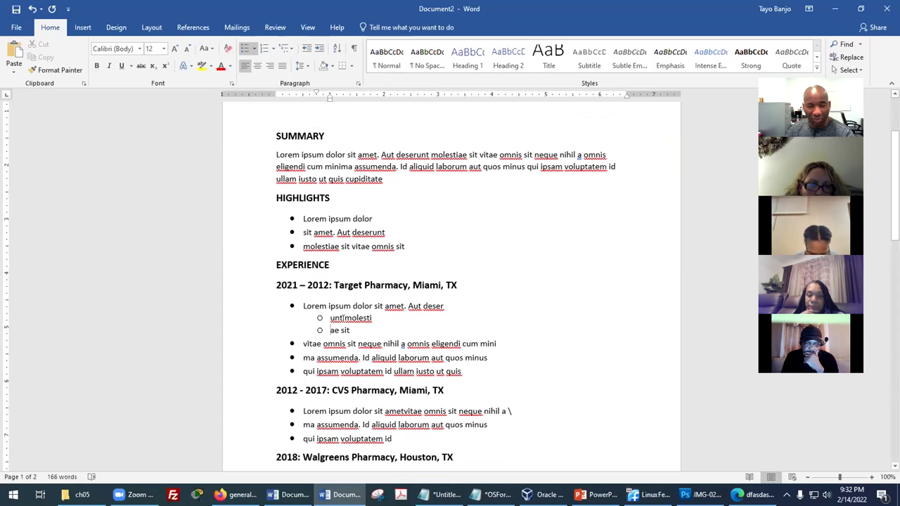
scroll(344, 318, "down", 1)
scroll(351, 318, "up", 1)
scroll(364, 320, "up", 2)
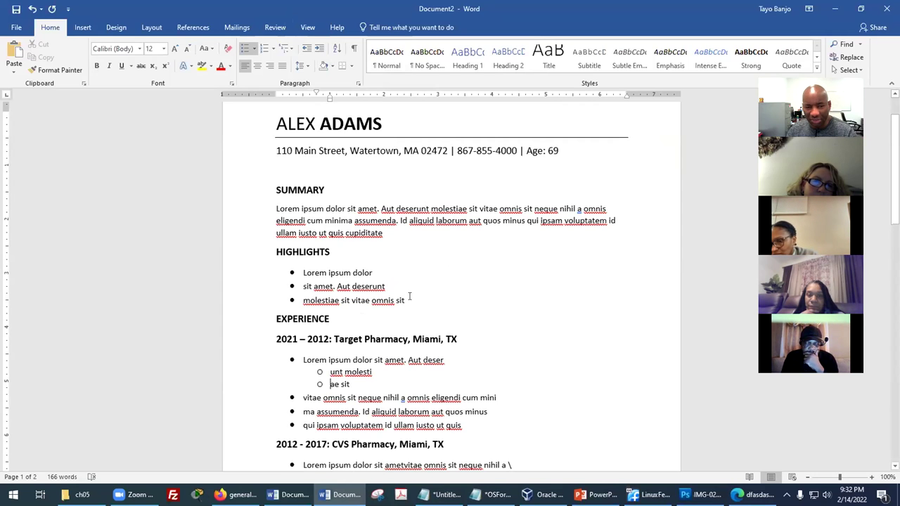
scroll(411, 299, "down", 1)
scroll(328, 318, "down", 1)
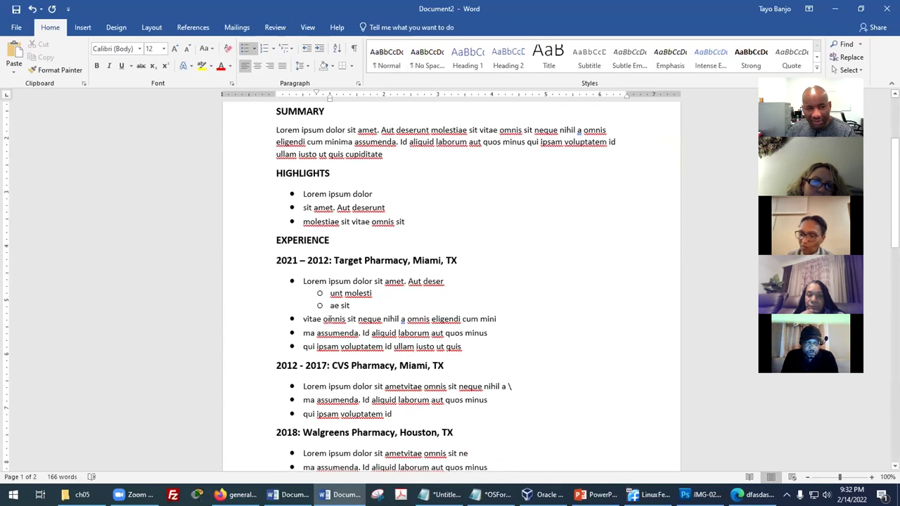
left_click_drag(303, 191, 412, 222)
scroll(296, 176, "up", 1)
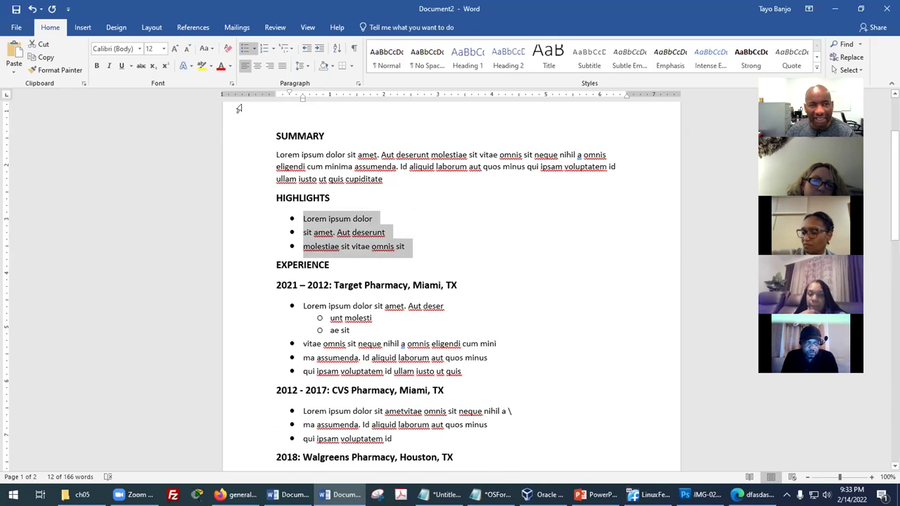
Step: Number the three Highlights items 1–3 and nest 'dolor' as a sub-bullet under item 1
left_click(264, 47)
left_click(434, 248)
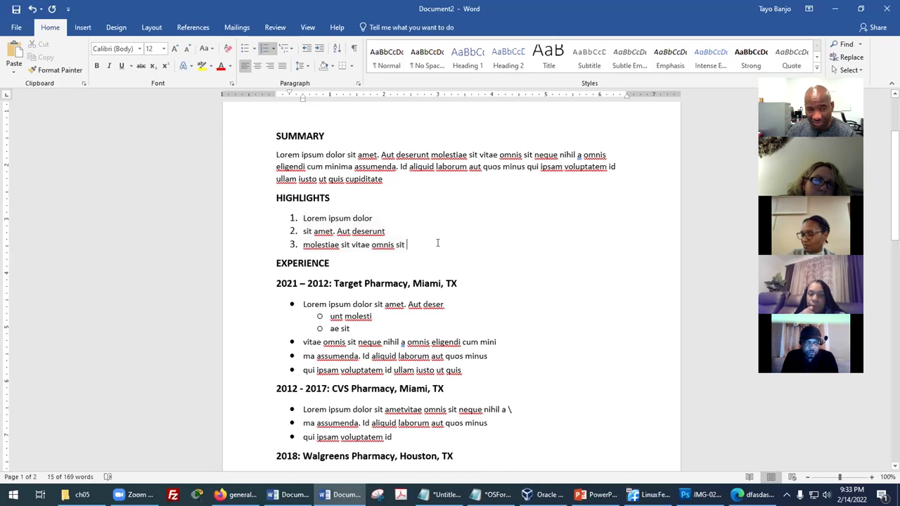
left_click(352, 218)
key("Return")
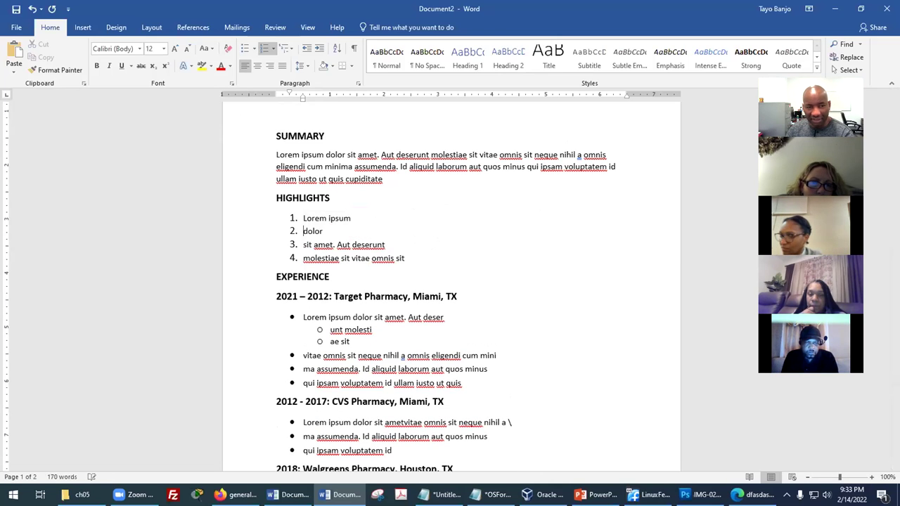
left_click(319, 48)
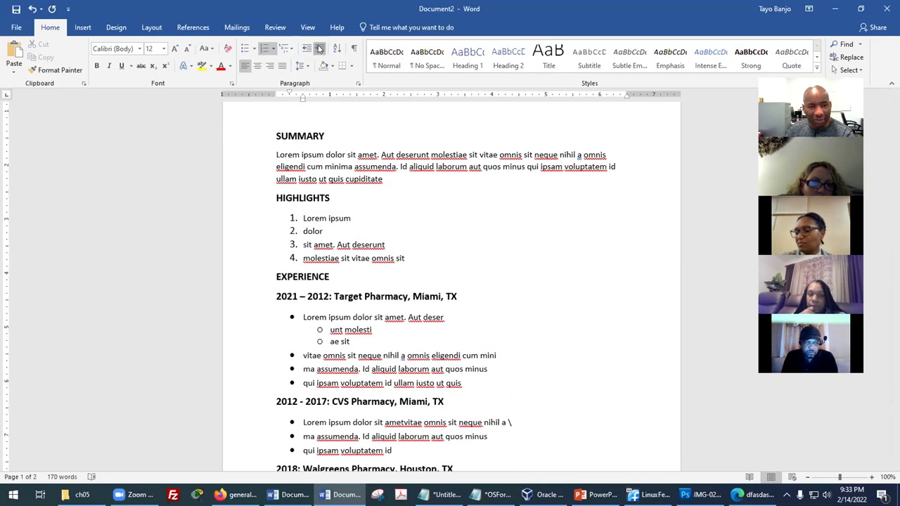
Step: Split the 'dolor' sub-bullet into separate 'Dol' and 'or' lines
left_click(364, 226)
key("Left")
key("Left")
key("Left")
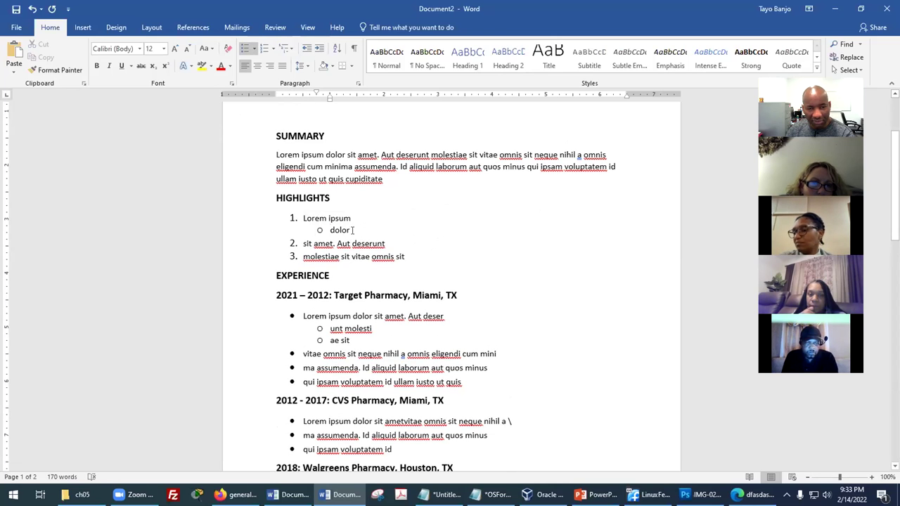
key("Return")
key("Left")
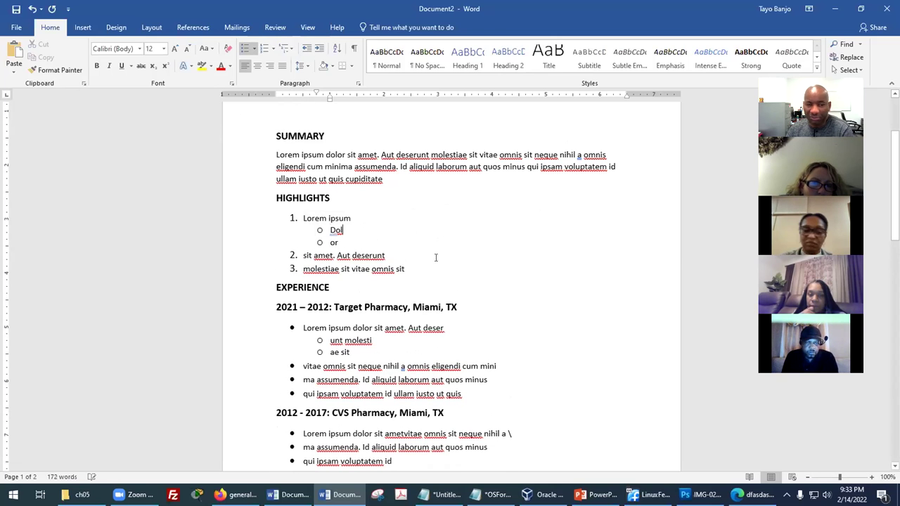
key("Down")
Step: Scroll through the résumé, then bring the Document1 flyer to the front
scroll(468, 246, "down", 2)
scroll(472, 243, "down", 3)
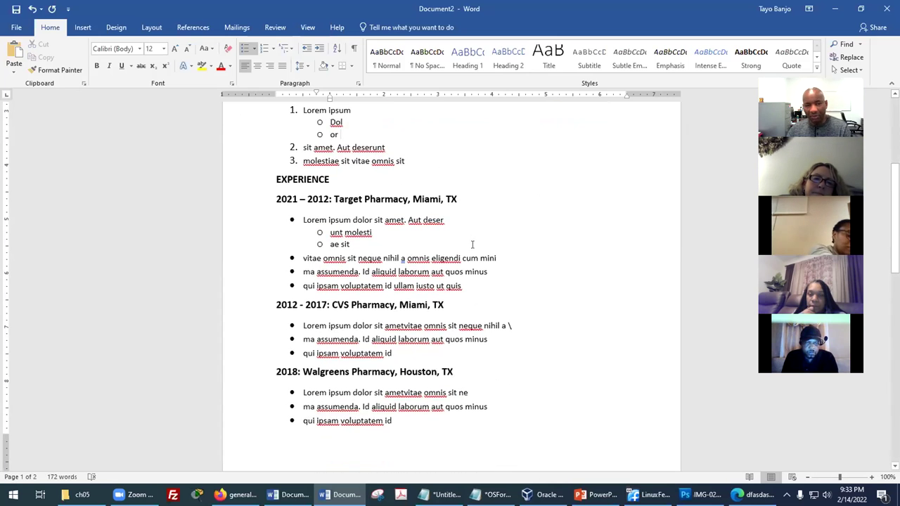
scroll(468, 244, "up", 2)
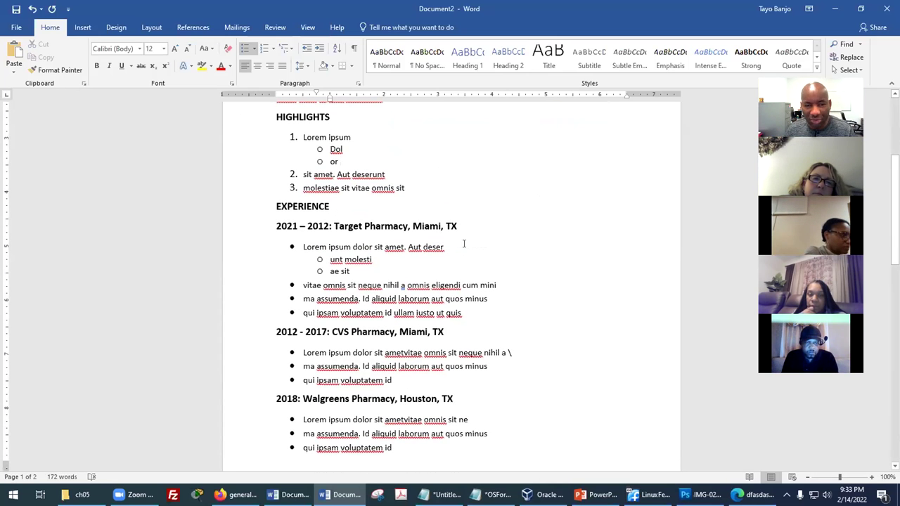
scroll(517, 251, "down", 2)
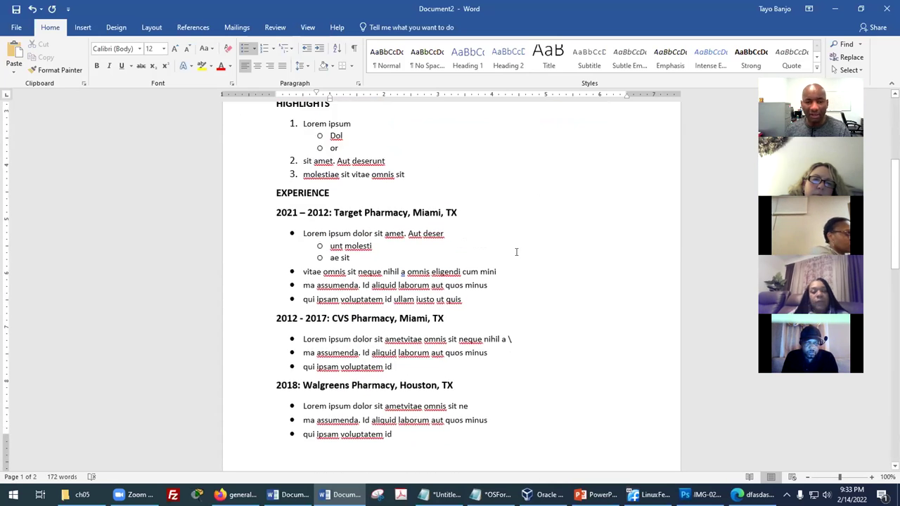
scroll(519, 251, "up", 4)
scroll(519, 251, "up", 3)
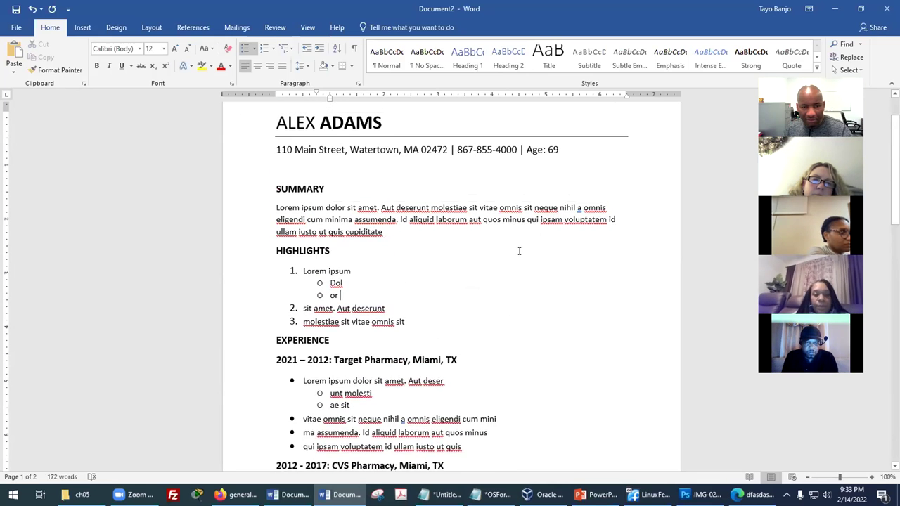
left_click(290, 494)
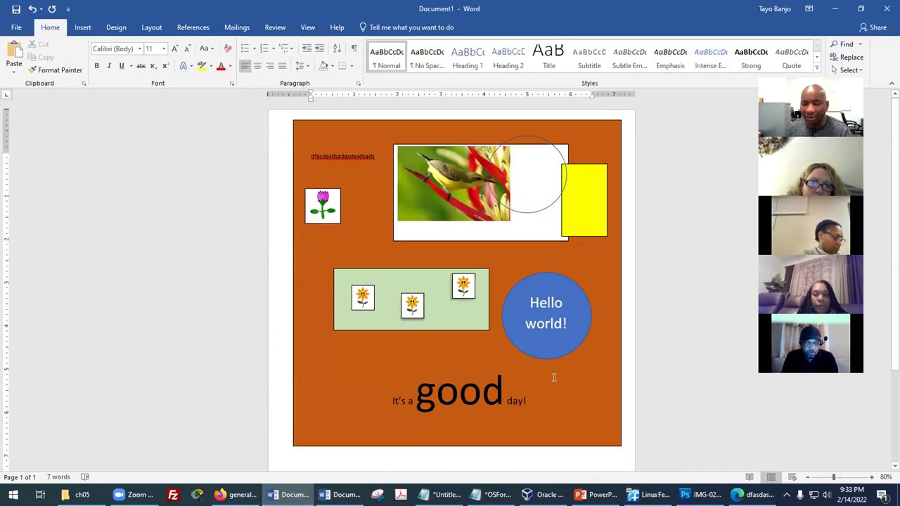
Step: Scroll over the flyer with its bird photo, sunflower box and 'Hello world!' circle
scroll(554, 377, "down", 1)
scroll(563, 378, "up", 1)
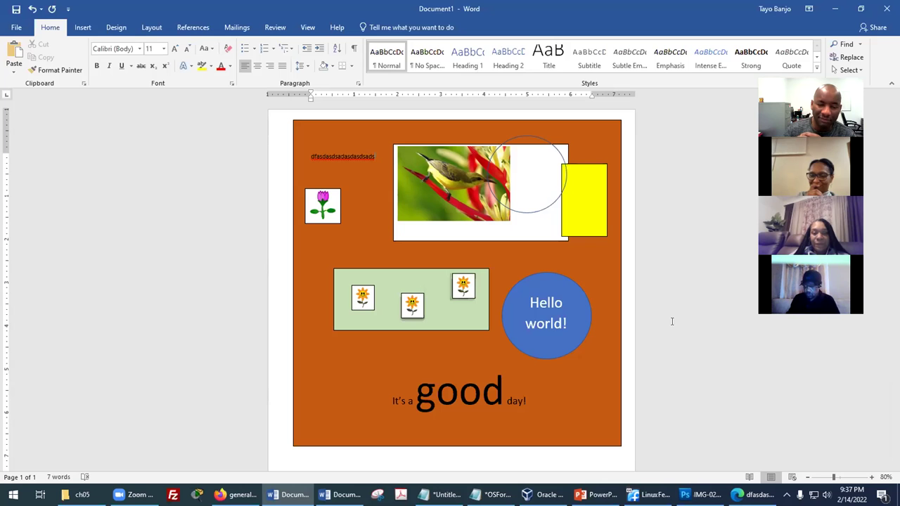
left_click(341, 494)
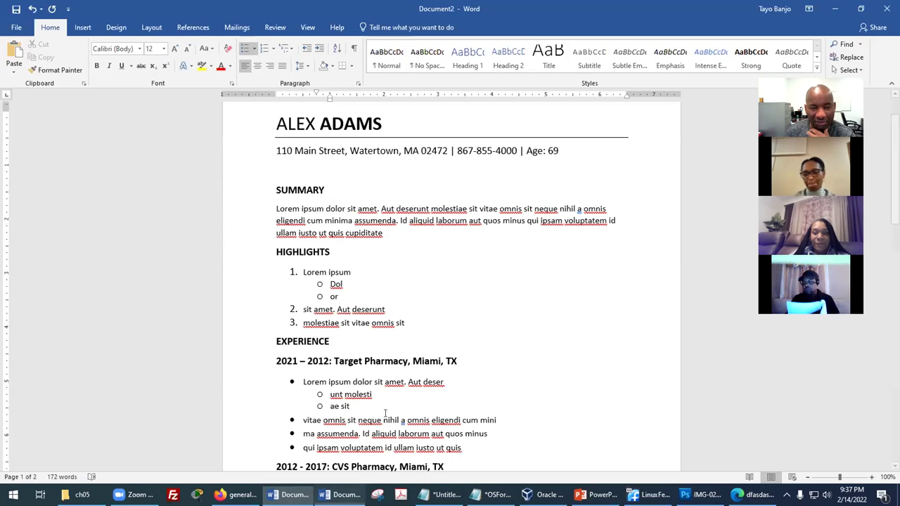
scroll(501, 350, "down", 3)
scroll(506, 346, "up", 5)
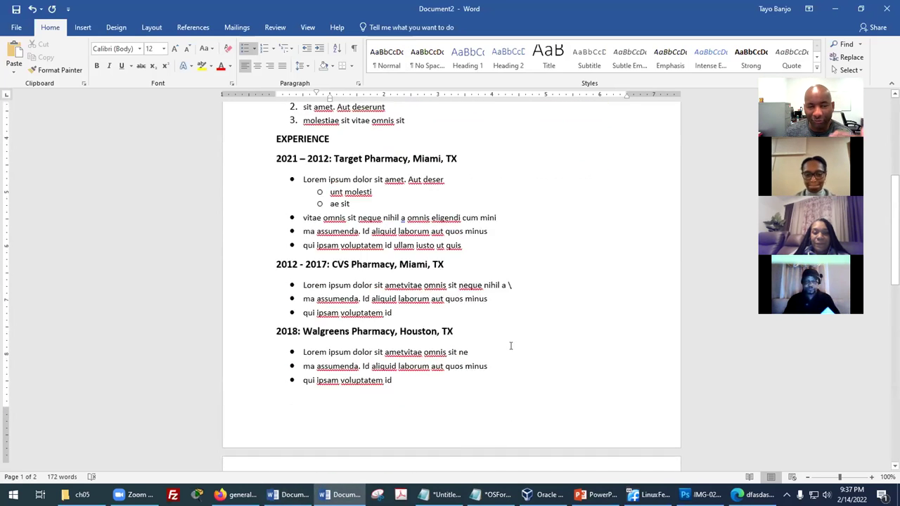
scroll(526, 343, "up", 1)
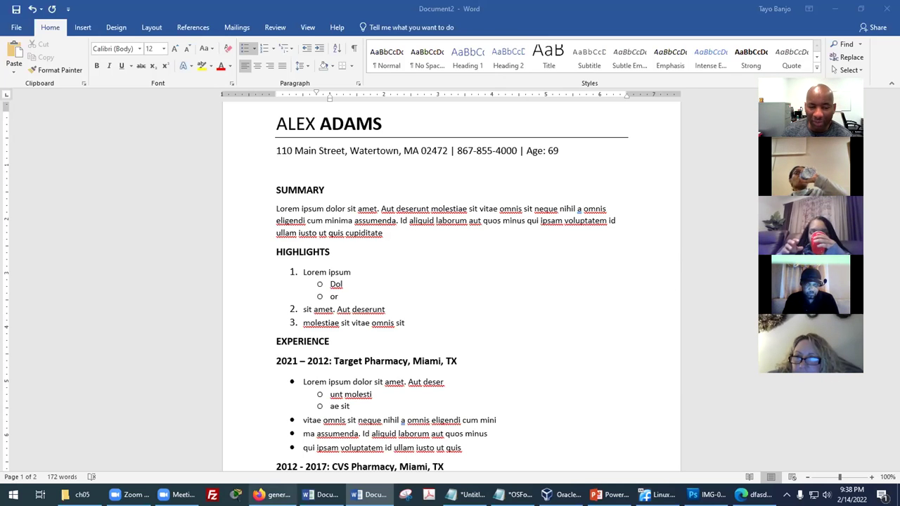
Step: Bring up the Document1 flyer and scroll over its pictures, shapes and 'It's a good day!' text
left_click(323, 495)
scroll(443, 387, "down", 1)
scroll(443, 386, "up", 1)
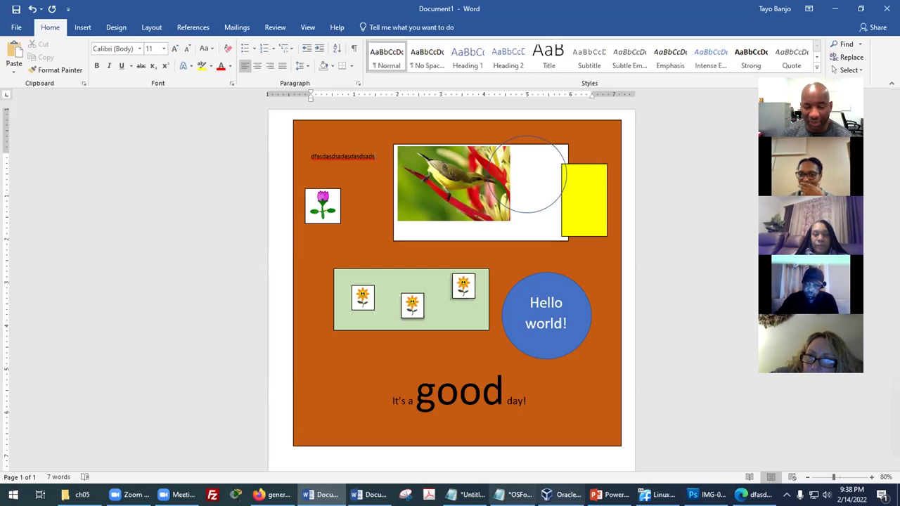
left_click(367, 495)
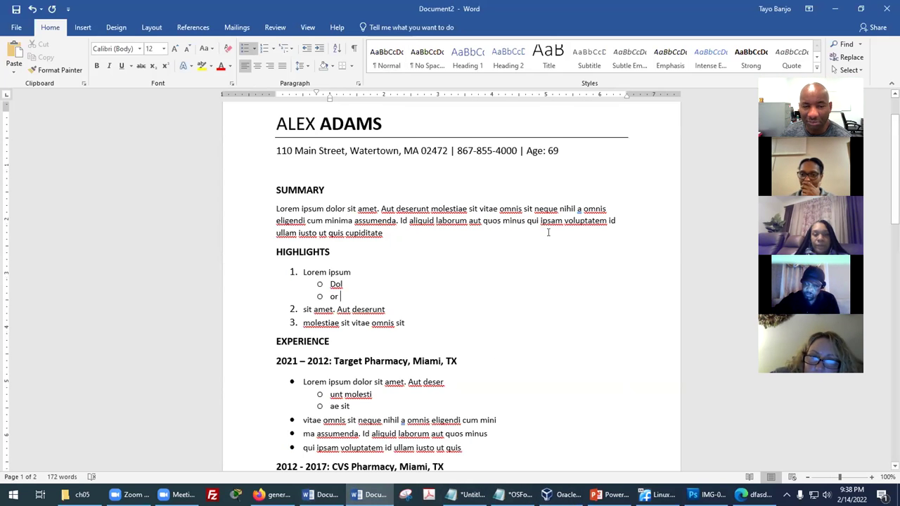
scroll(514, 252, "down", 3)
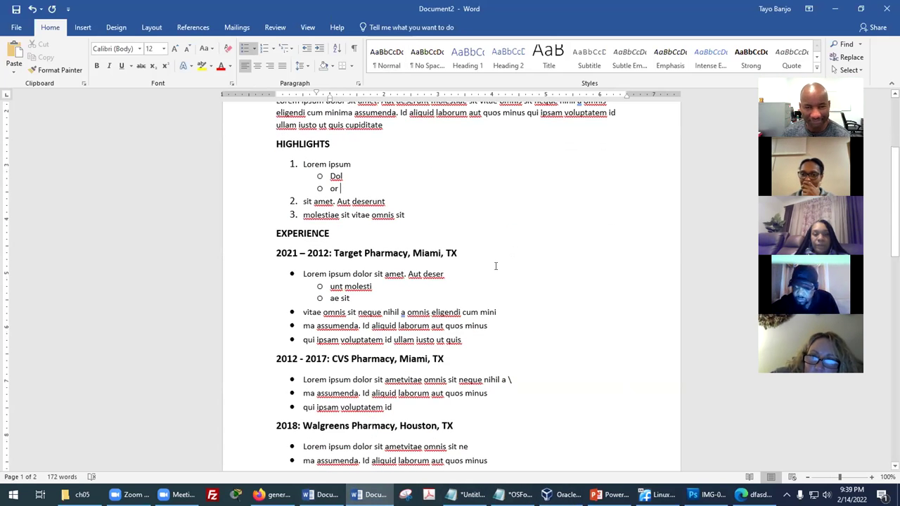
scroll(496, 265, "up", 3)
scroll(496, 267, "up", 1)
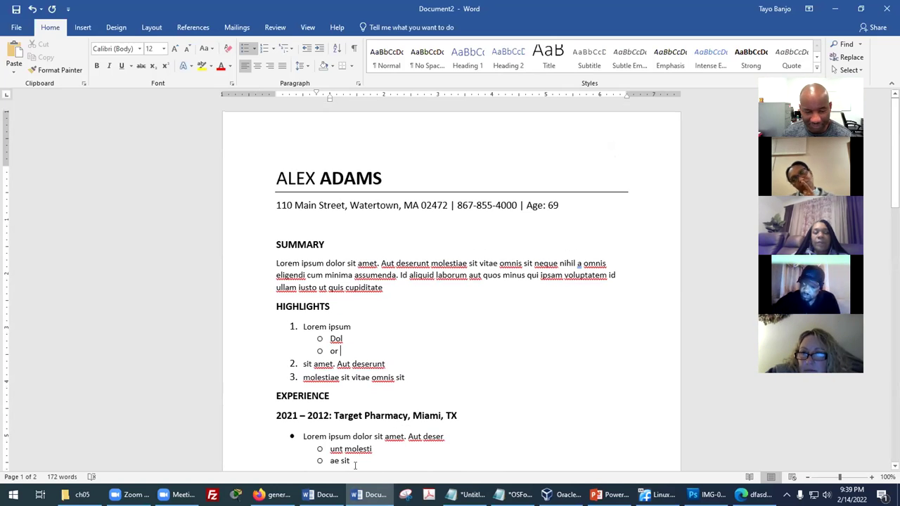
left_click(321, 494)
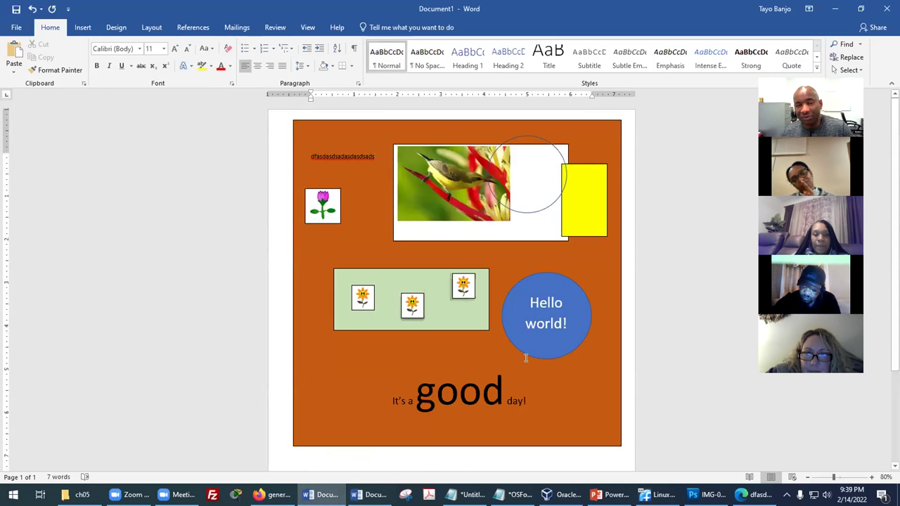